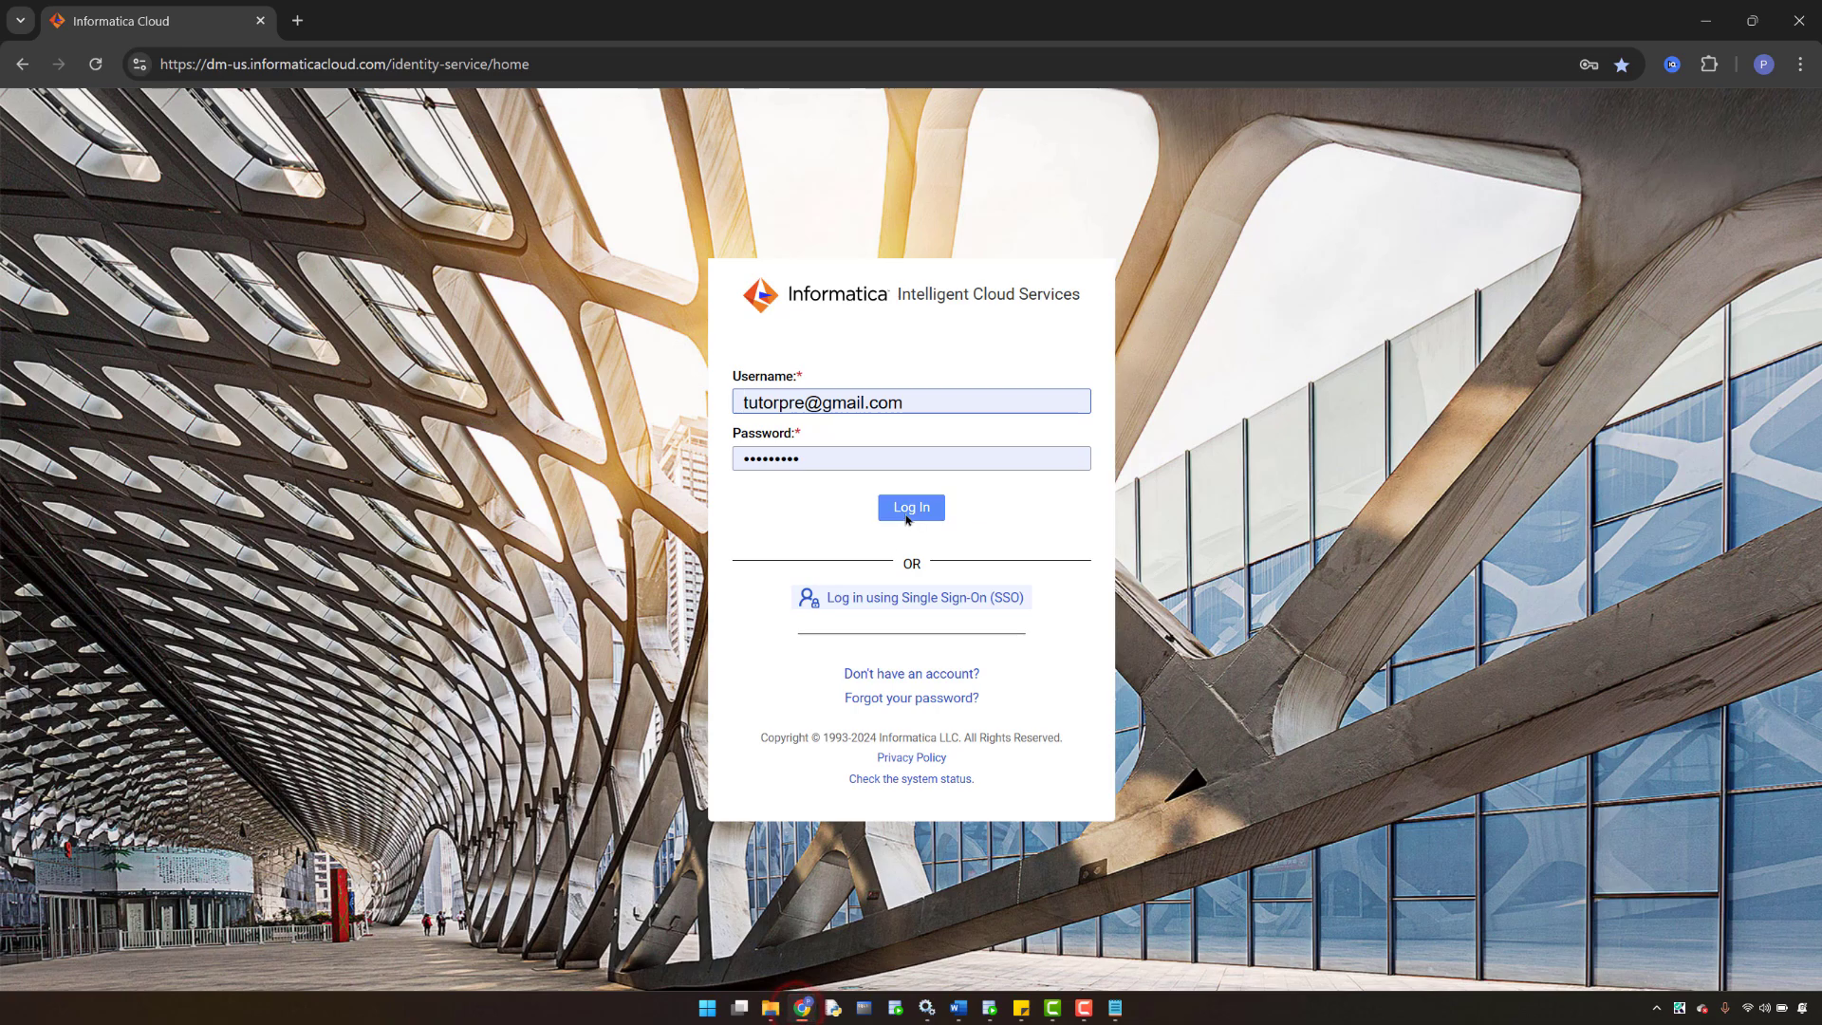
- Log in to Informatica Cloud and launch the Data Integration tile from My Services
{"action": "left_click", "coordinate": [909, 512]}
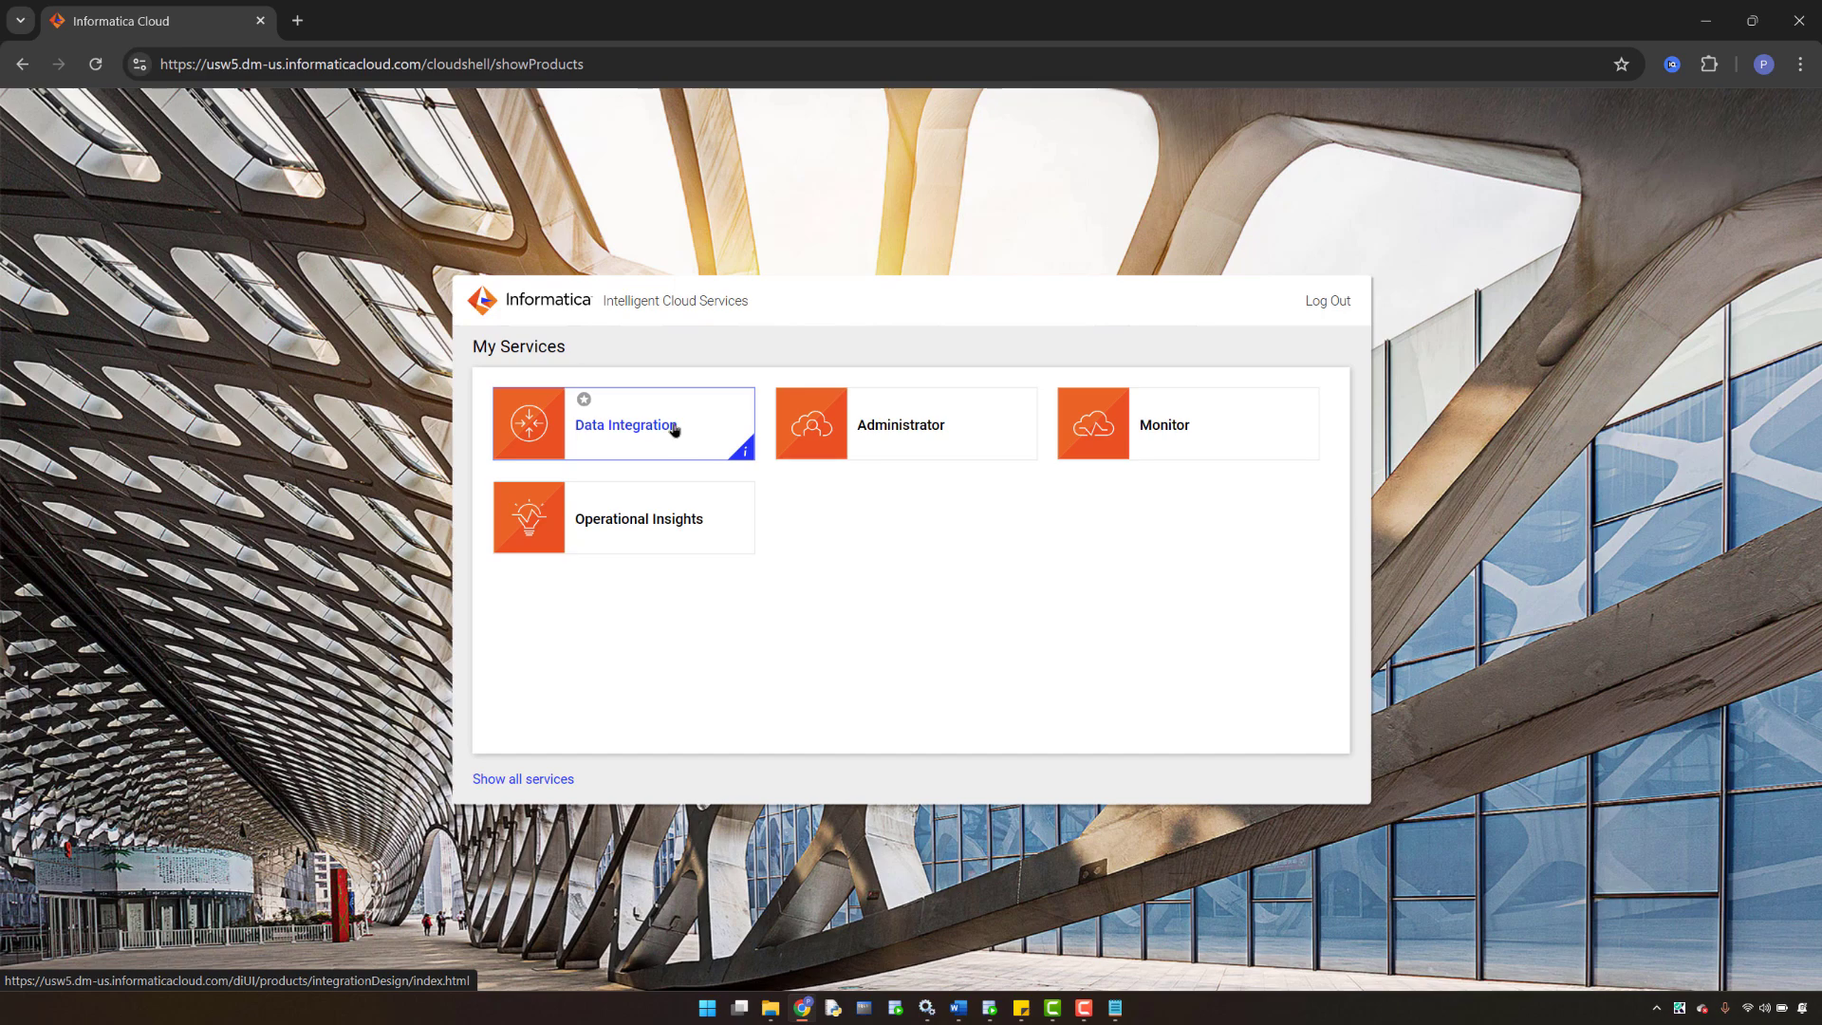
{"action": "left_click", "coordinate": [614, 439]}
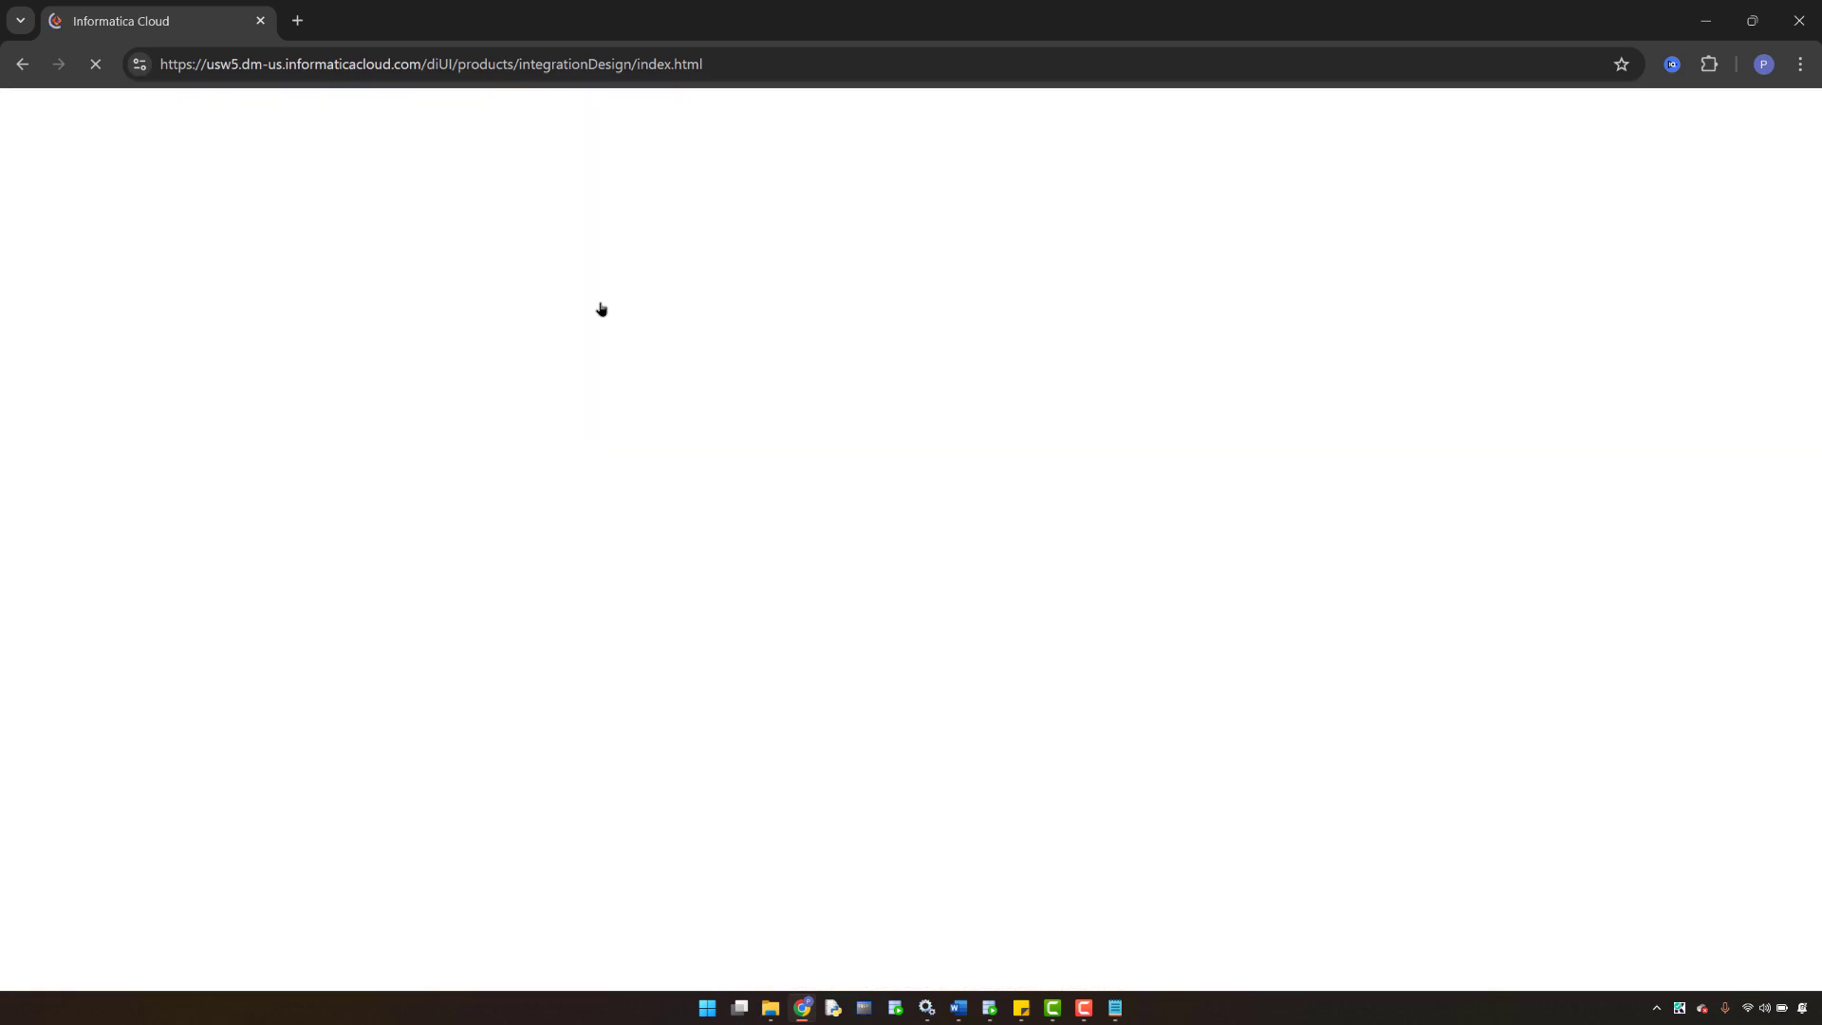
- Go to Explore to list all four projects: CDI_TRAINING, Test, Default and Add-On Bundles
{"action": "left_click", "coordinate": [995, 514]}
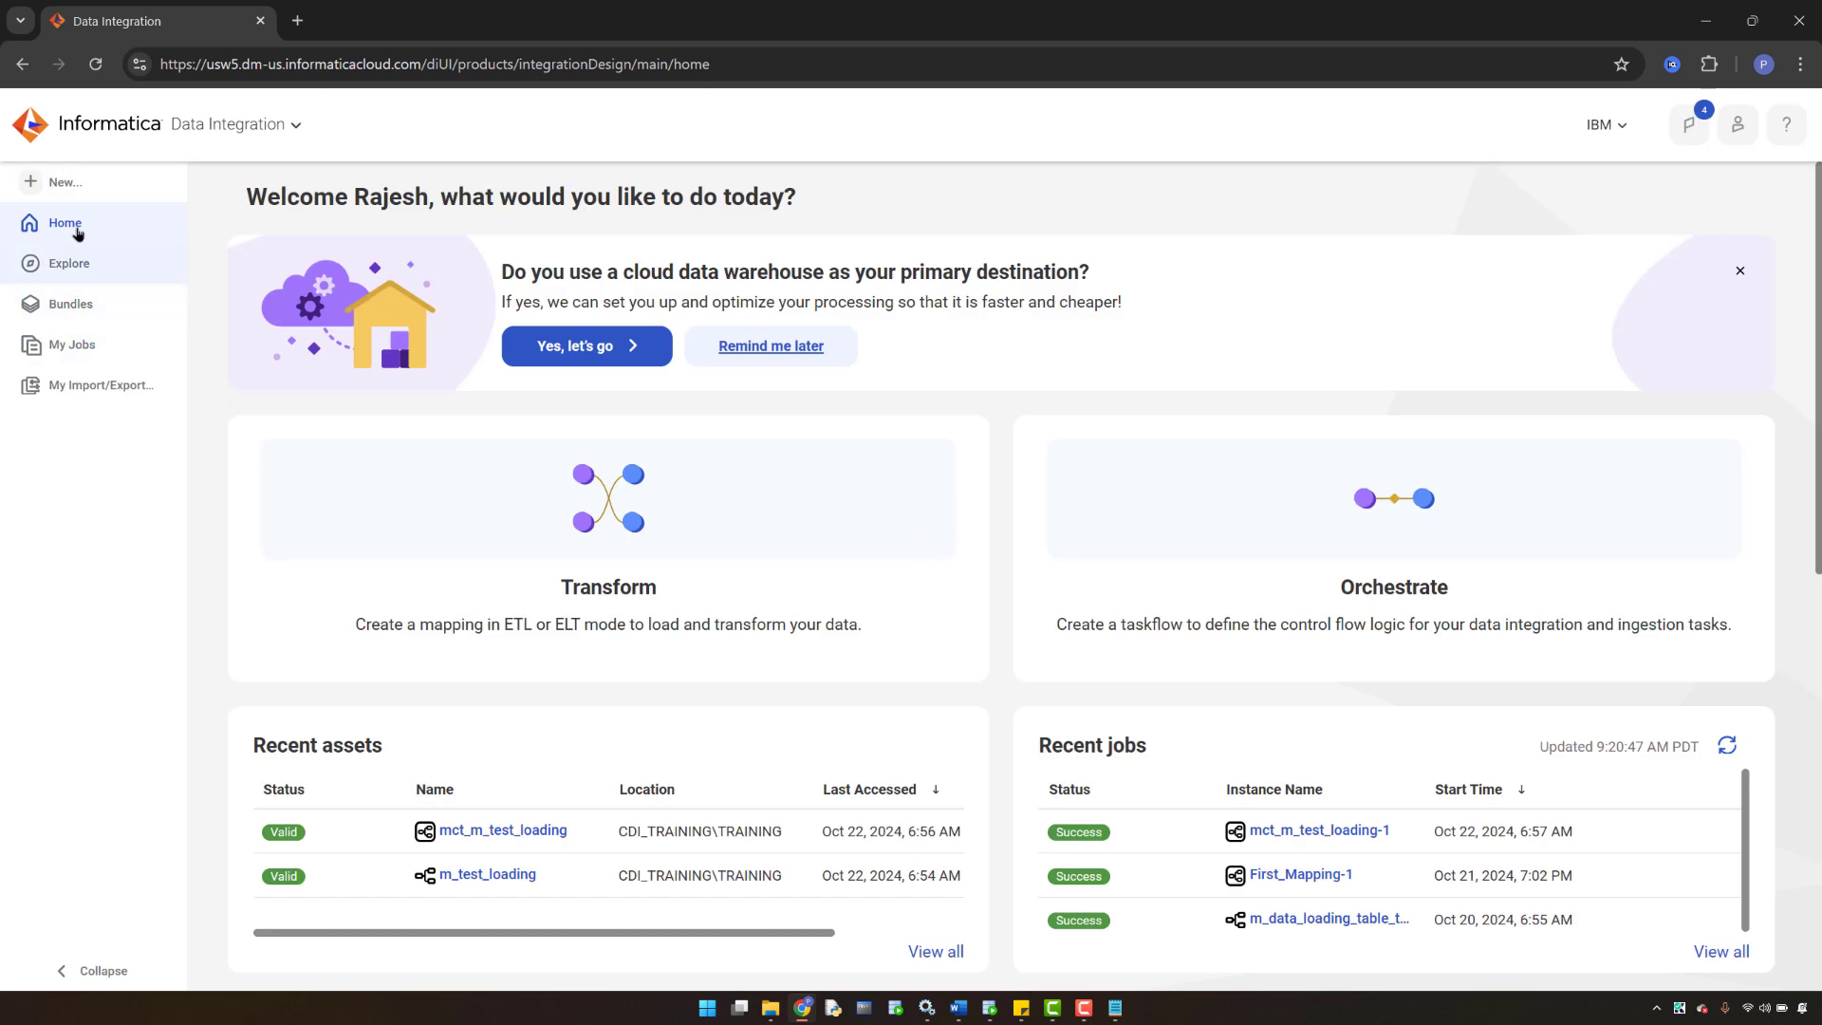
{"action": "left_click", "coordinate": [70, 275]}
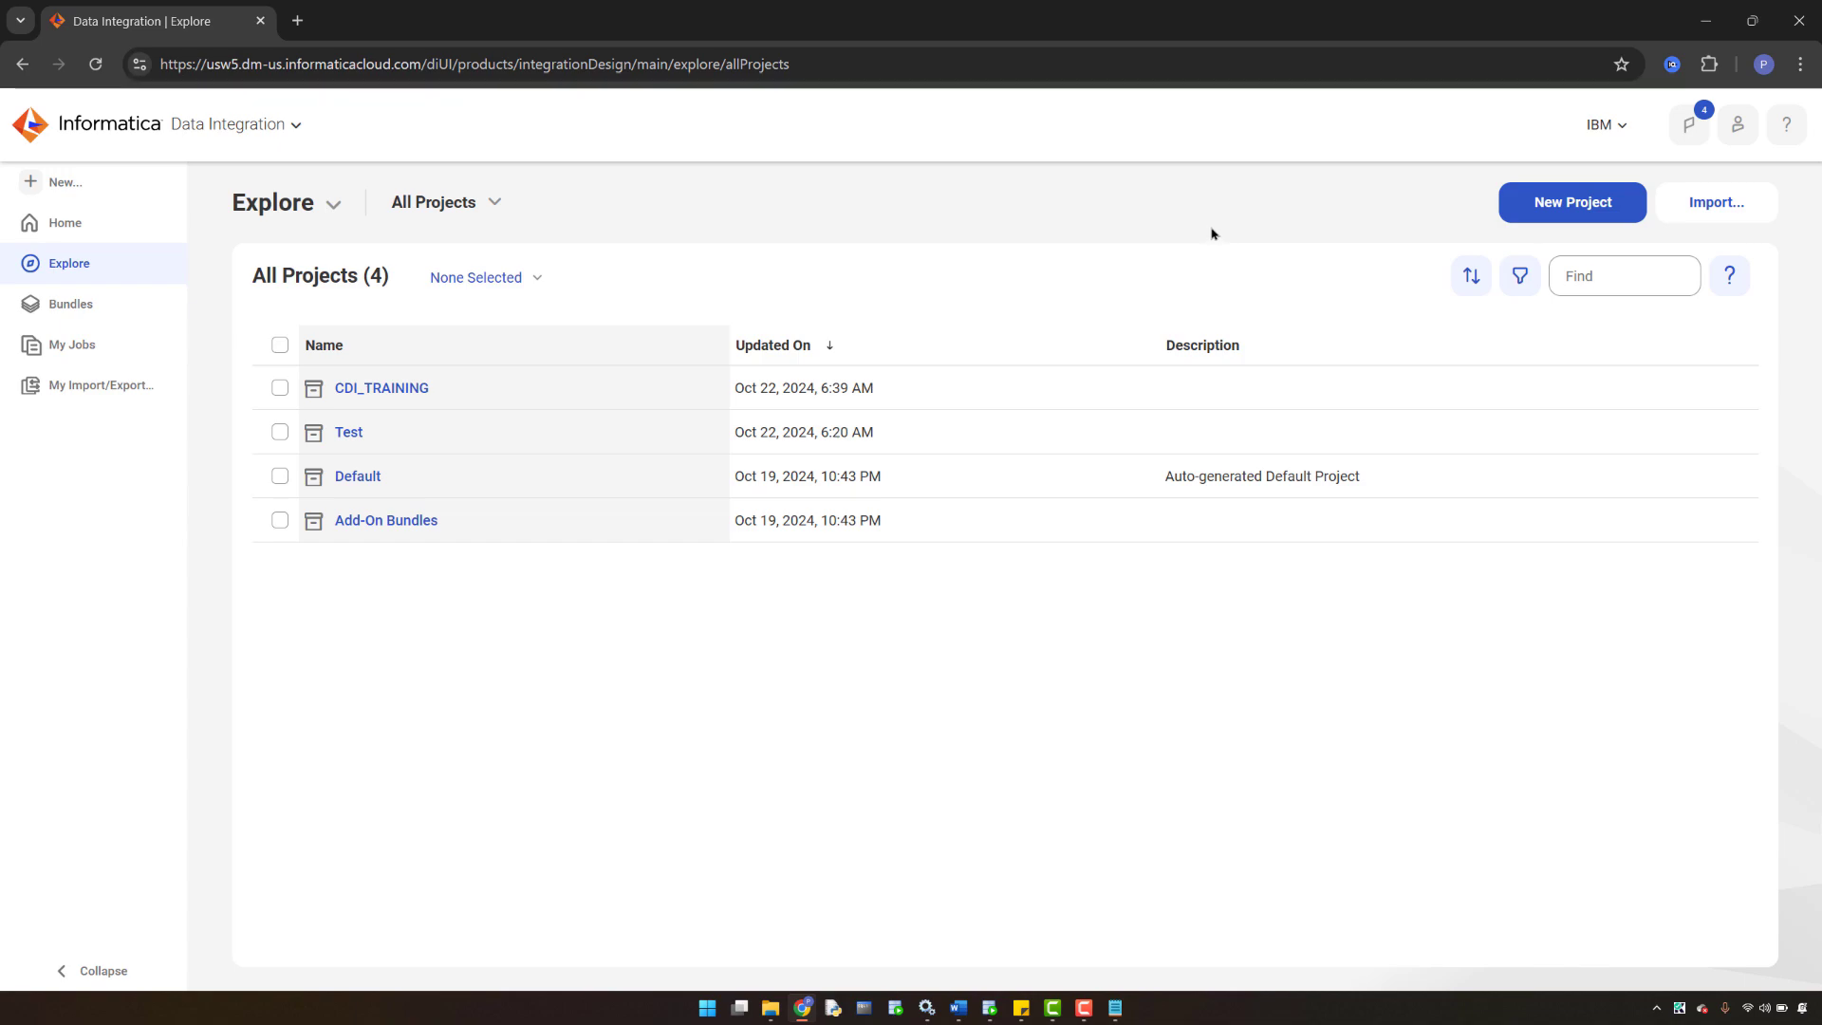
- Create and save a new project named Cloud_data_integration-training
{"action": "left_click", "coordinate": [1567, 208]}
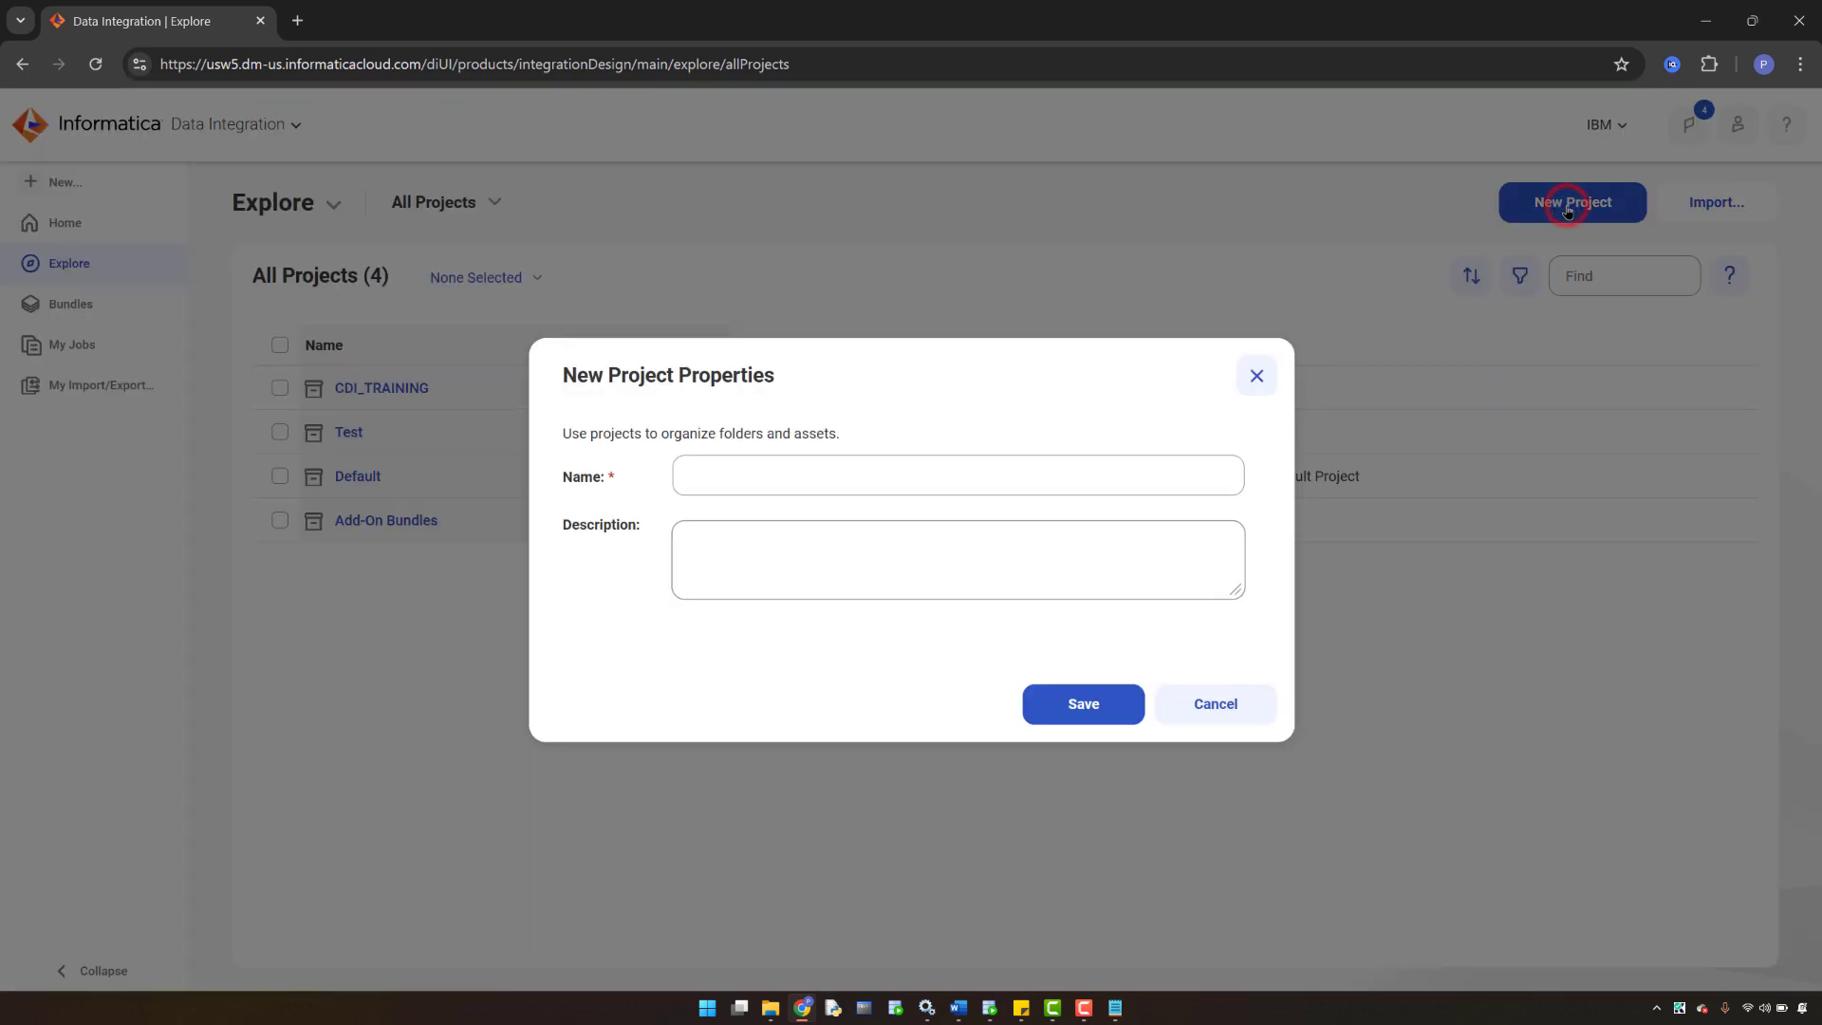
{"action": "left_click", "coordinate": [715, 478]}
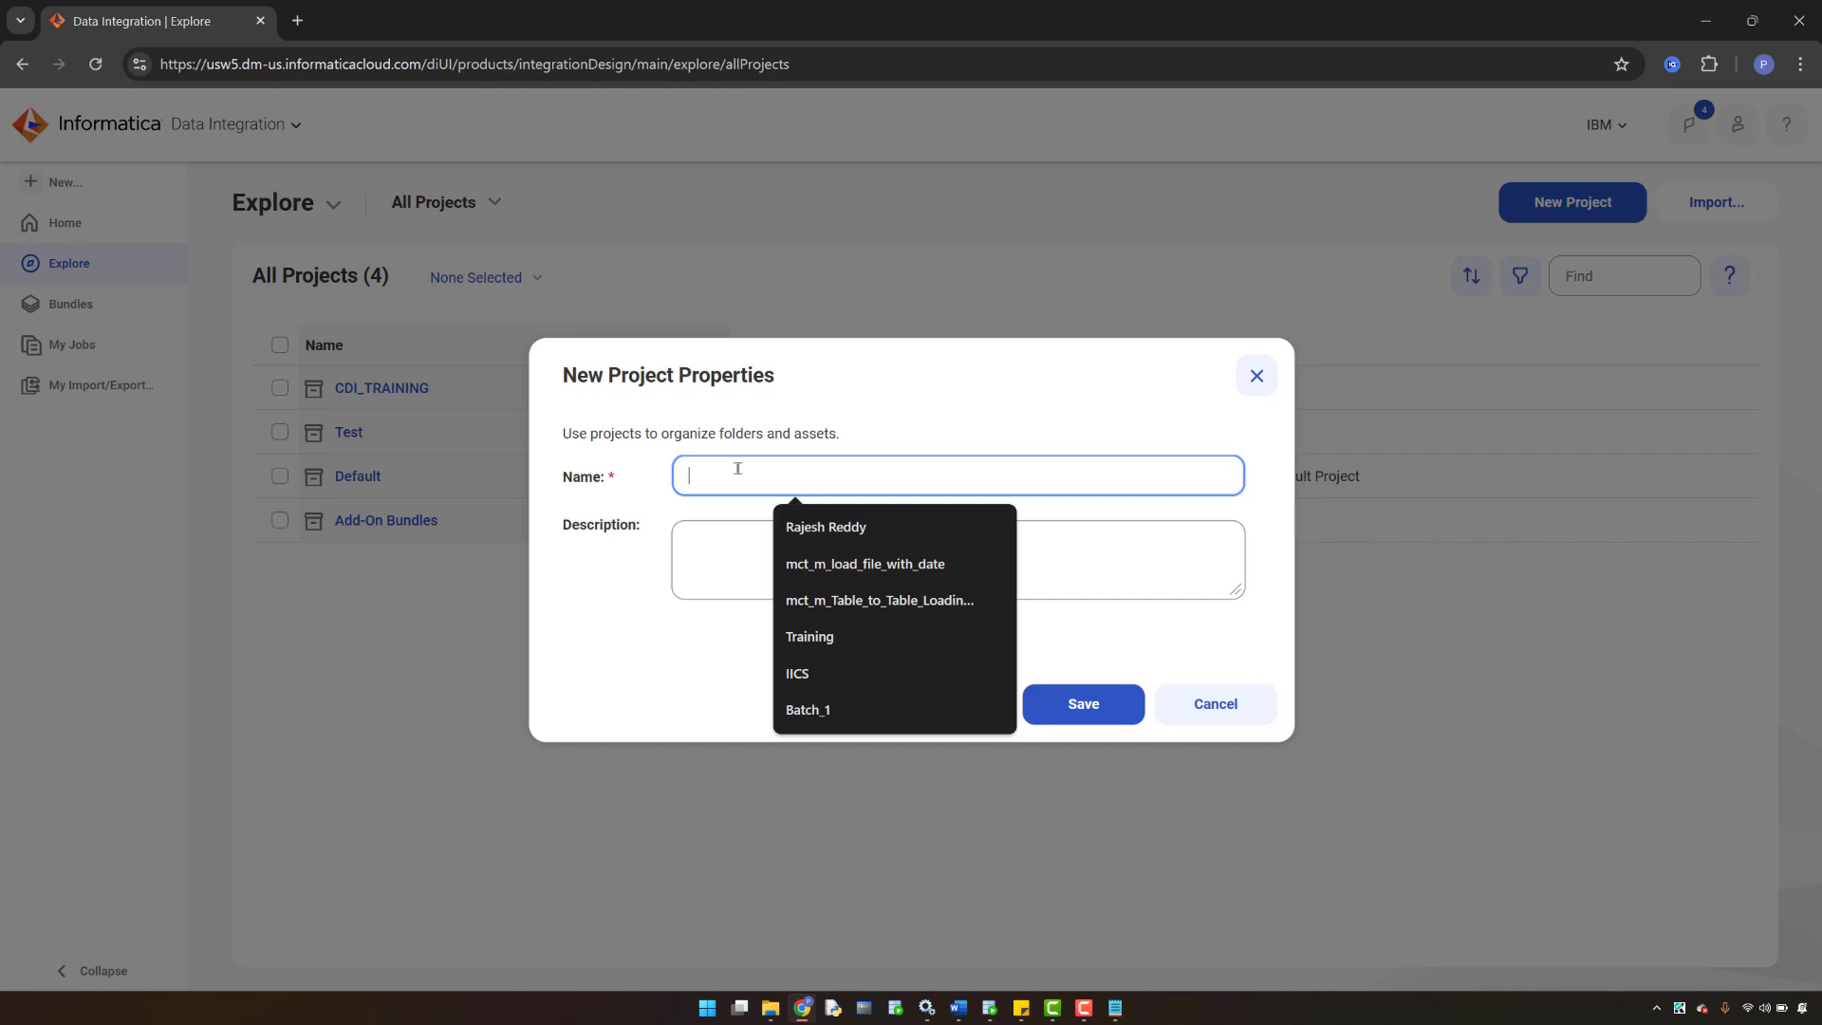
{"action": "left_click", "coordinate": [720, 470]}
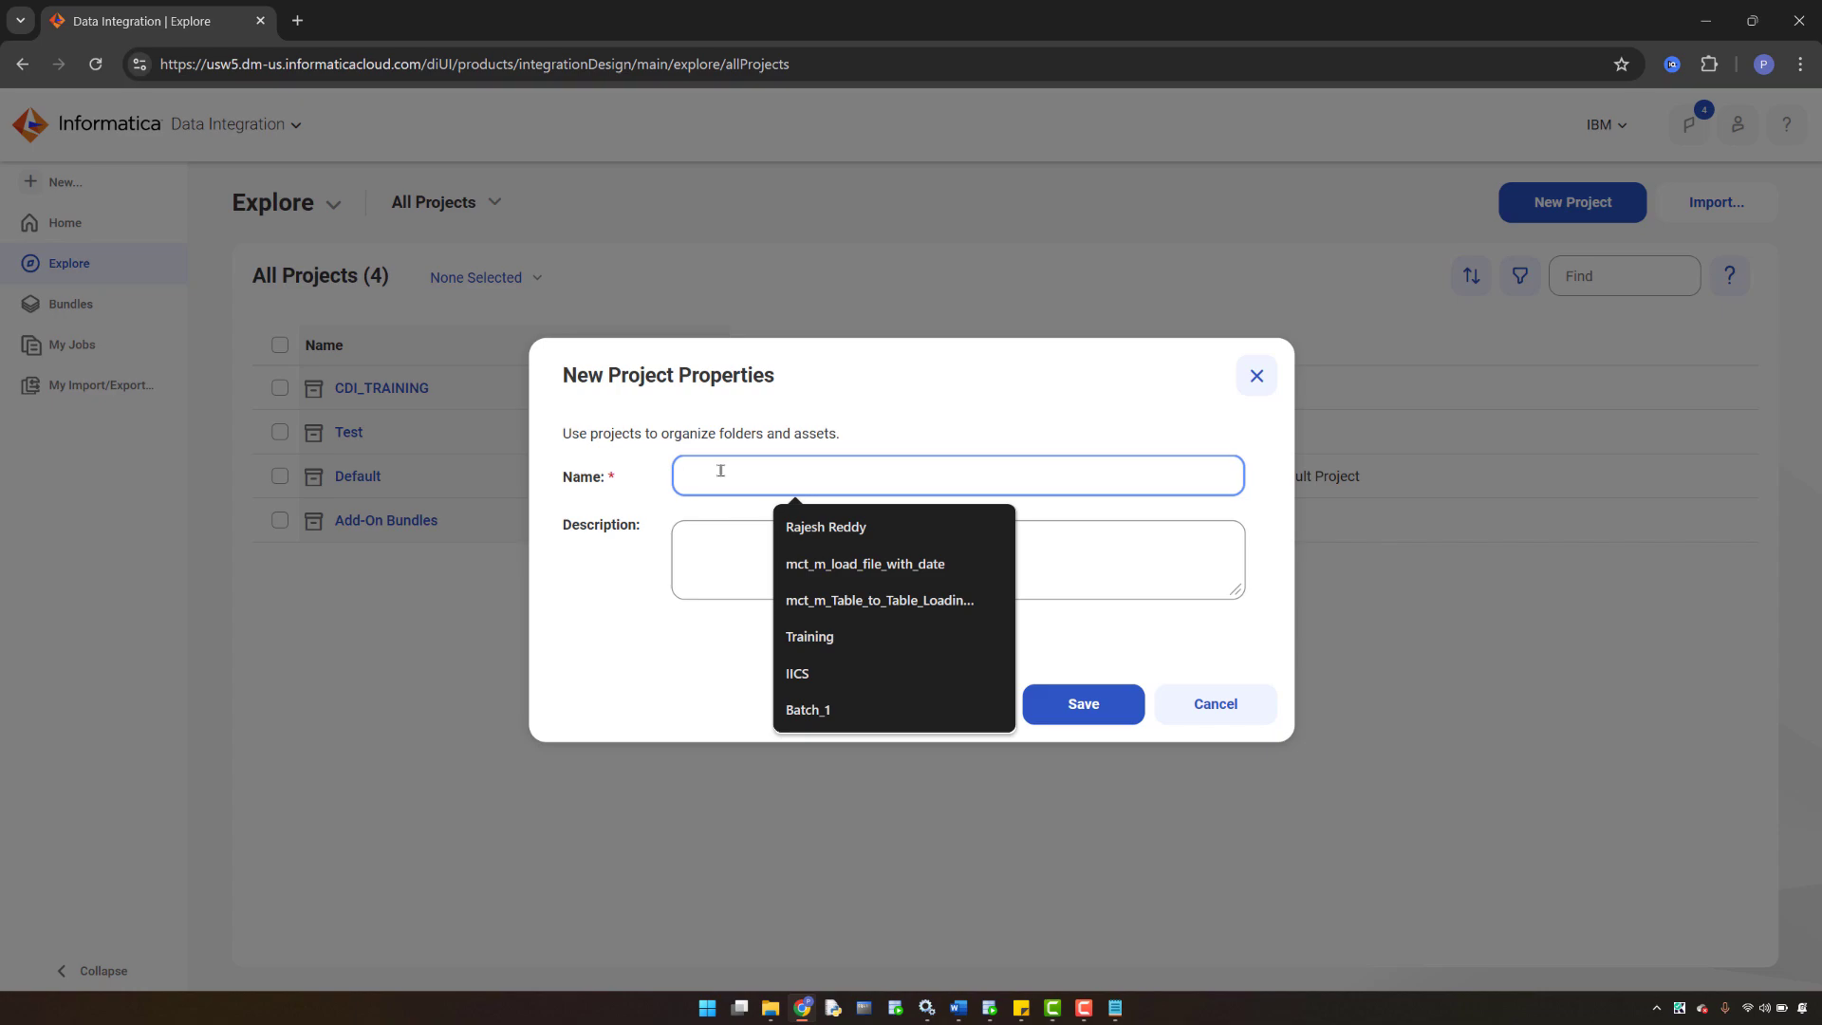
{"action": "key", "text": "Caps_Lock"}
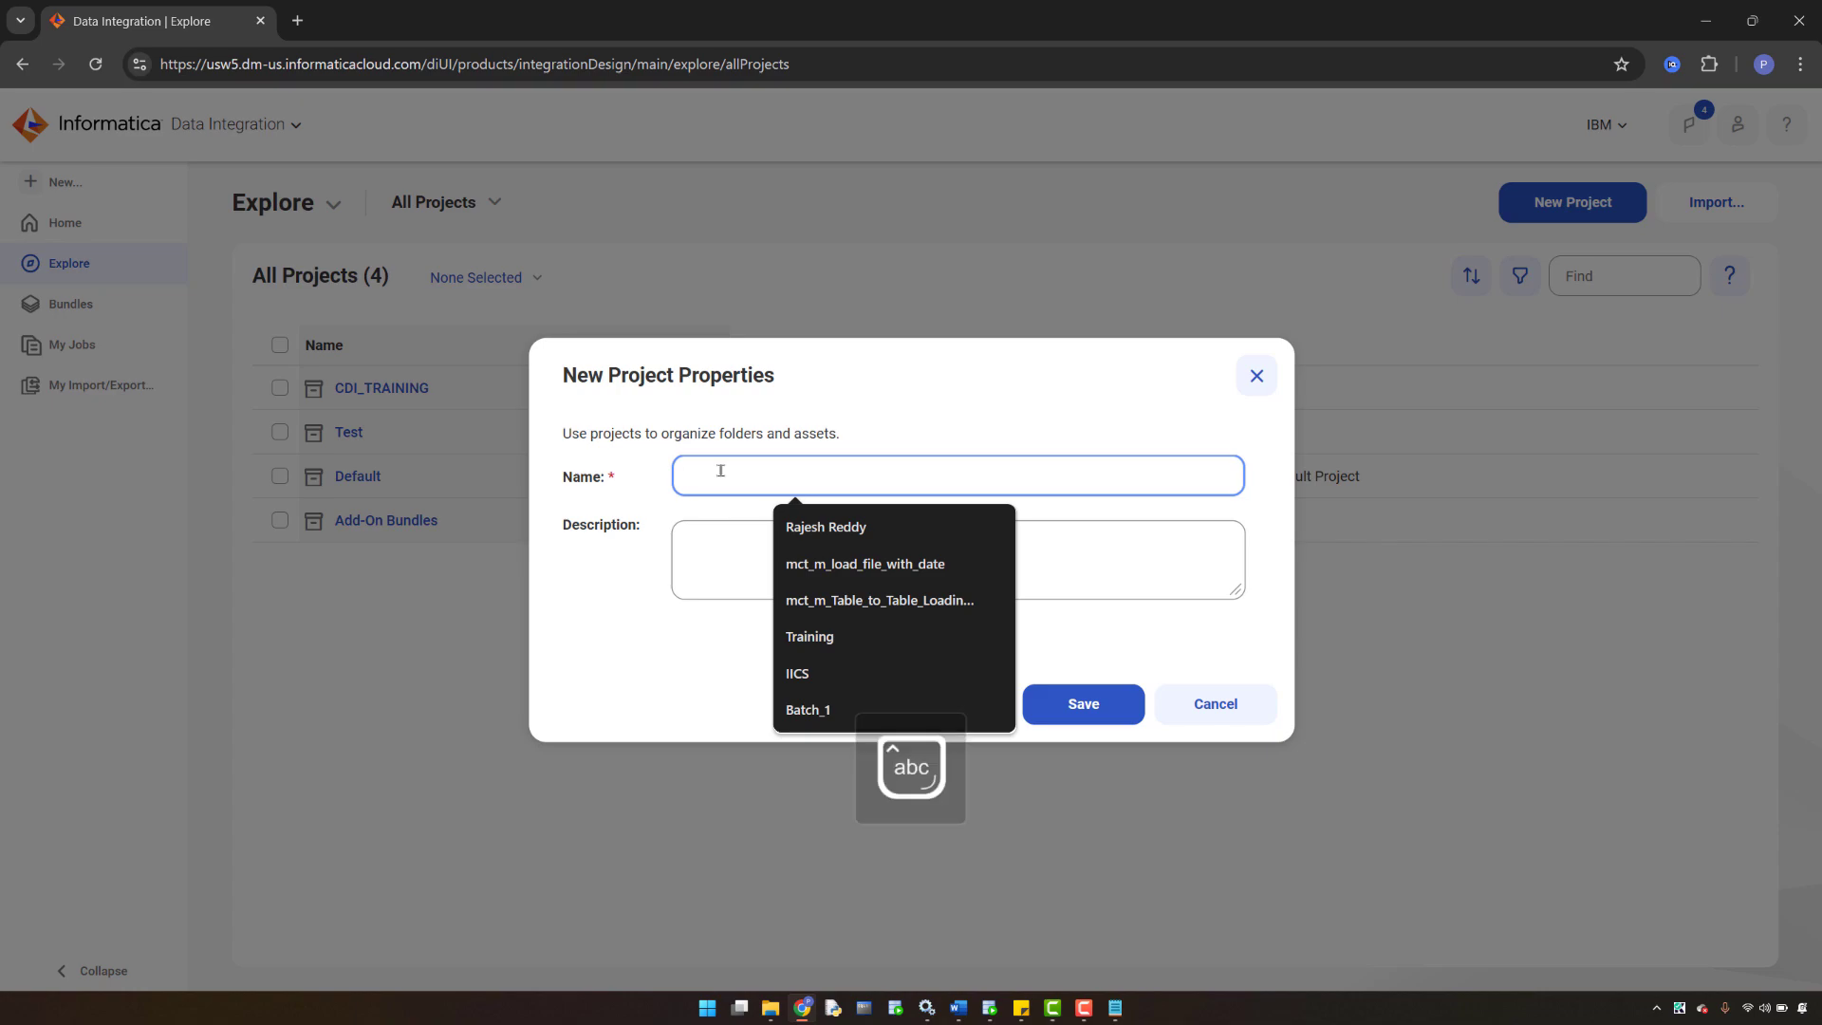
{"action": "type", "text": "c"}
{"action": "key", "text": "Caps_Lock"}
{"action": "type", "text": "LOUD"}
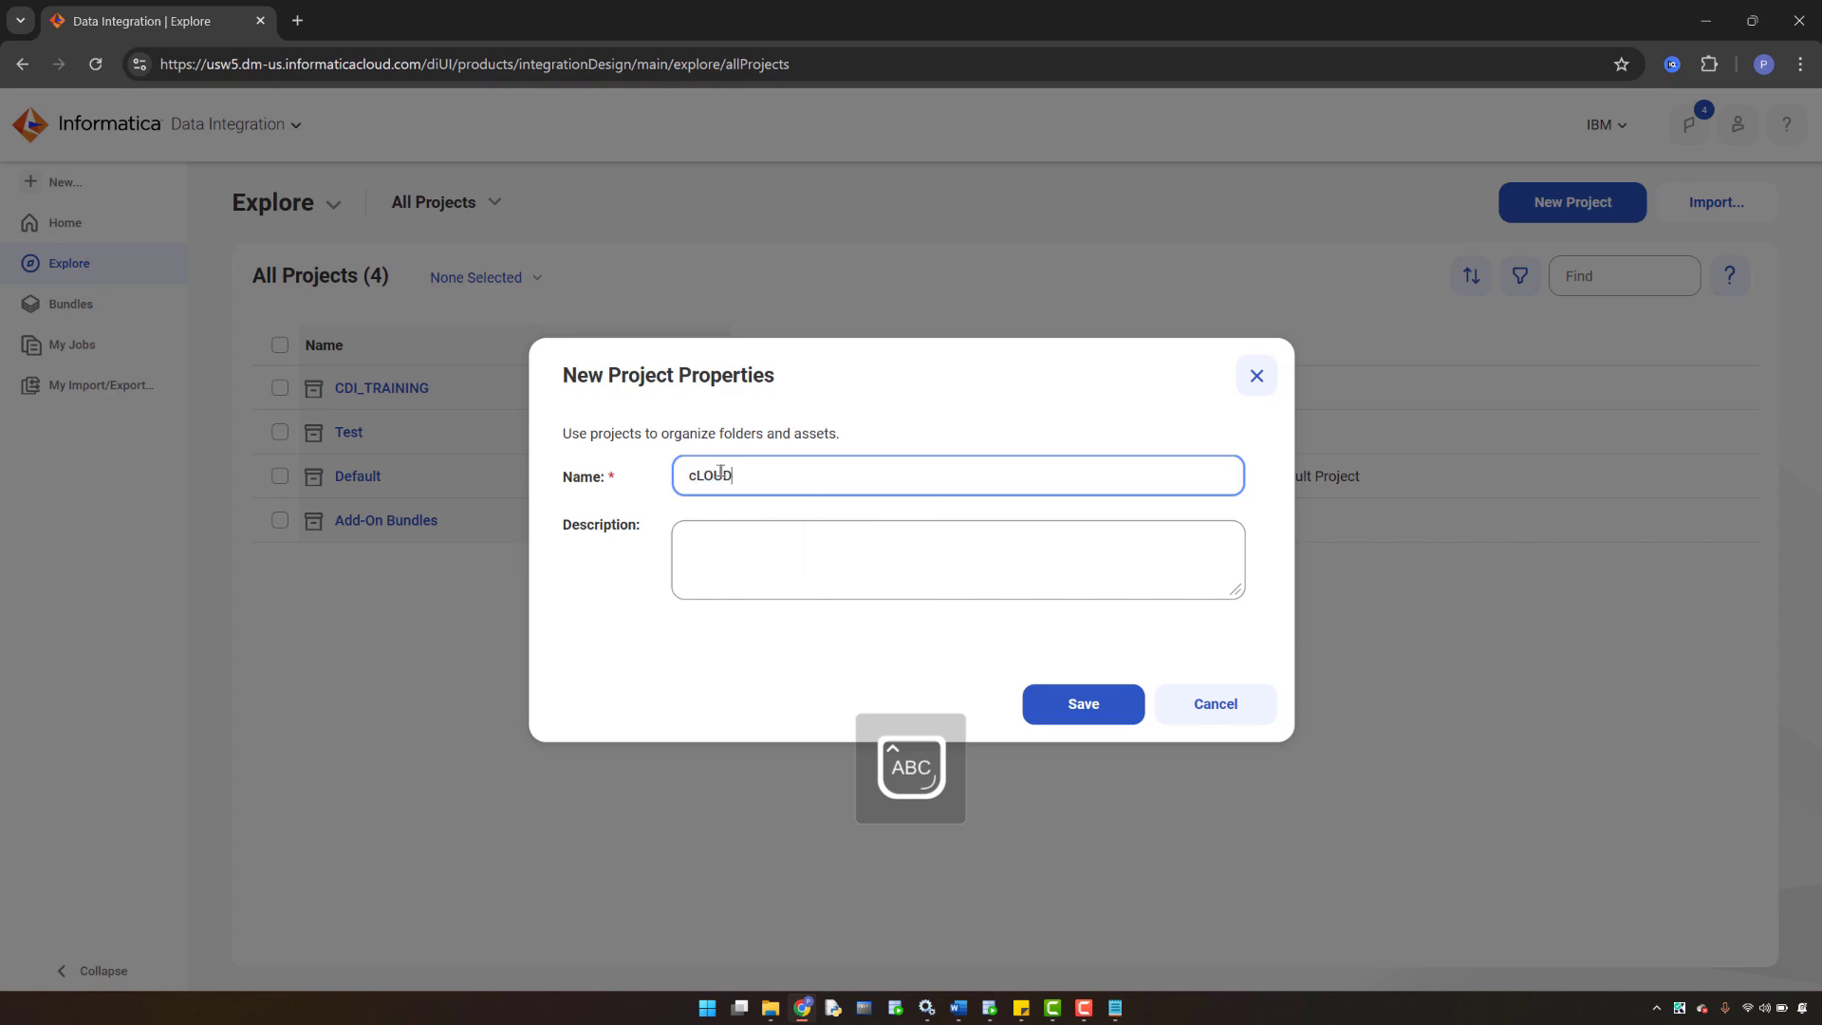
{"action": "key", "text": "BackSpace"}
{"action": "key", "text": "BackSpace"}
{"action": "key", "text": "BackSpace"}
{"action": "key", "text": "BackSpace"}
{"action": "key", "text": "BackSpace"}
{"action": "key", "text": "Caps_Lock"}
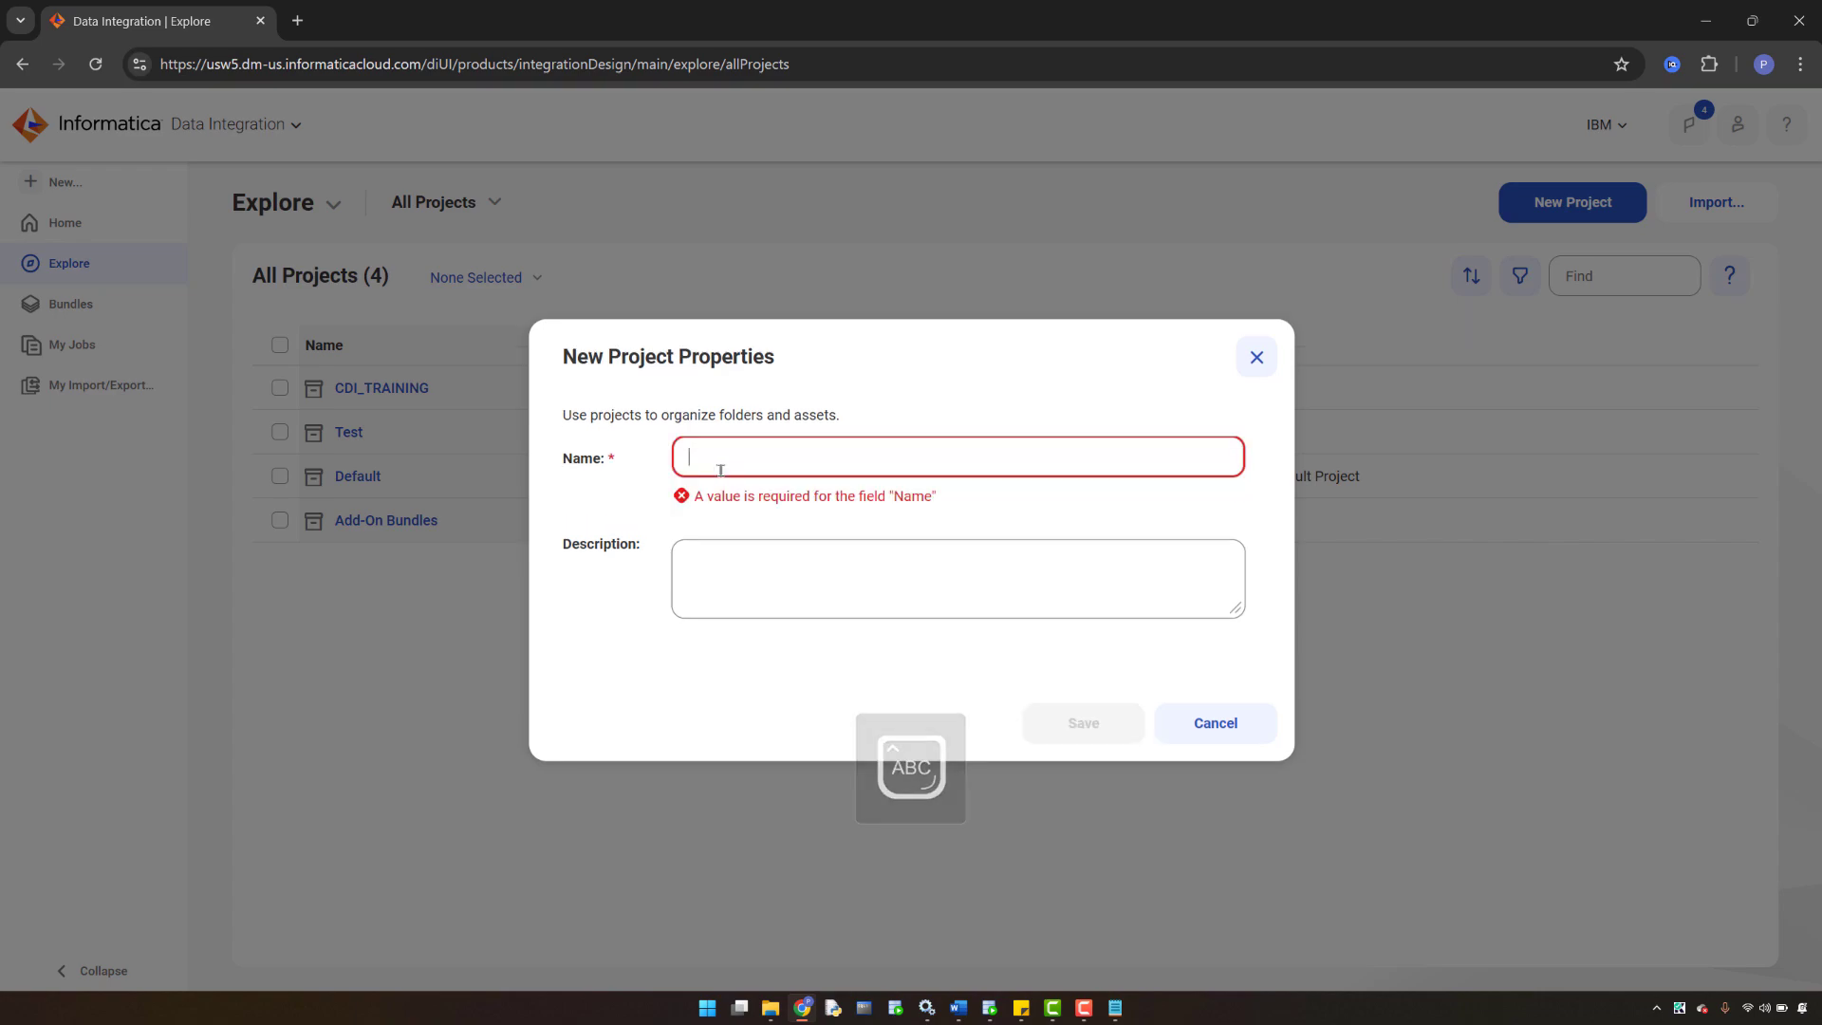
{"action": "type", "text": "Cloud"}
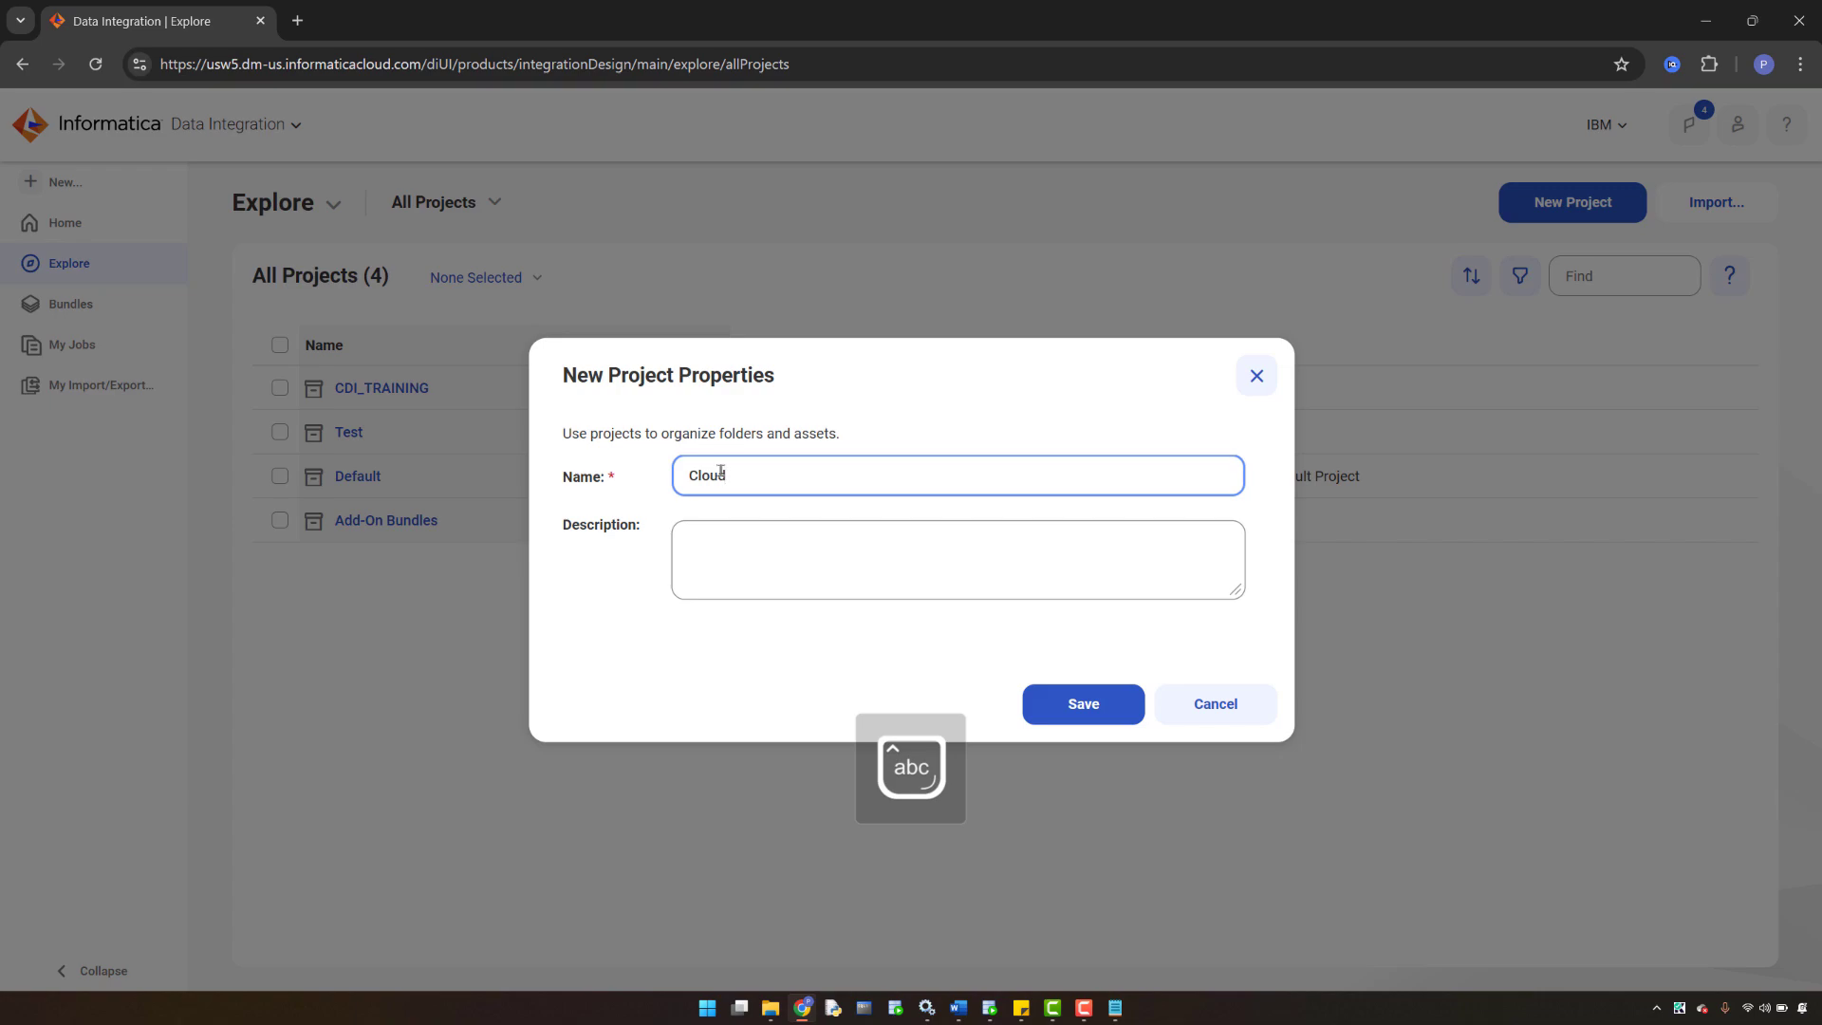
{"action": "type", "text": "_data_integra"}
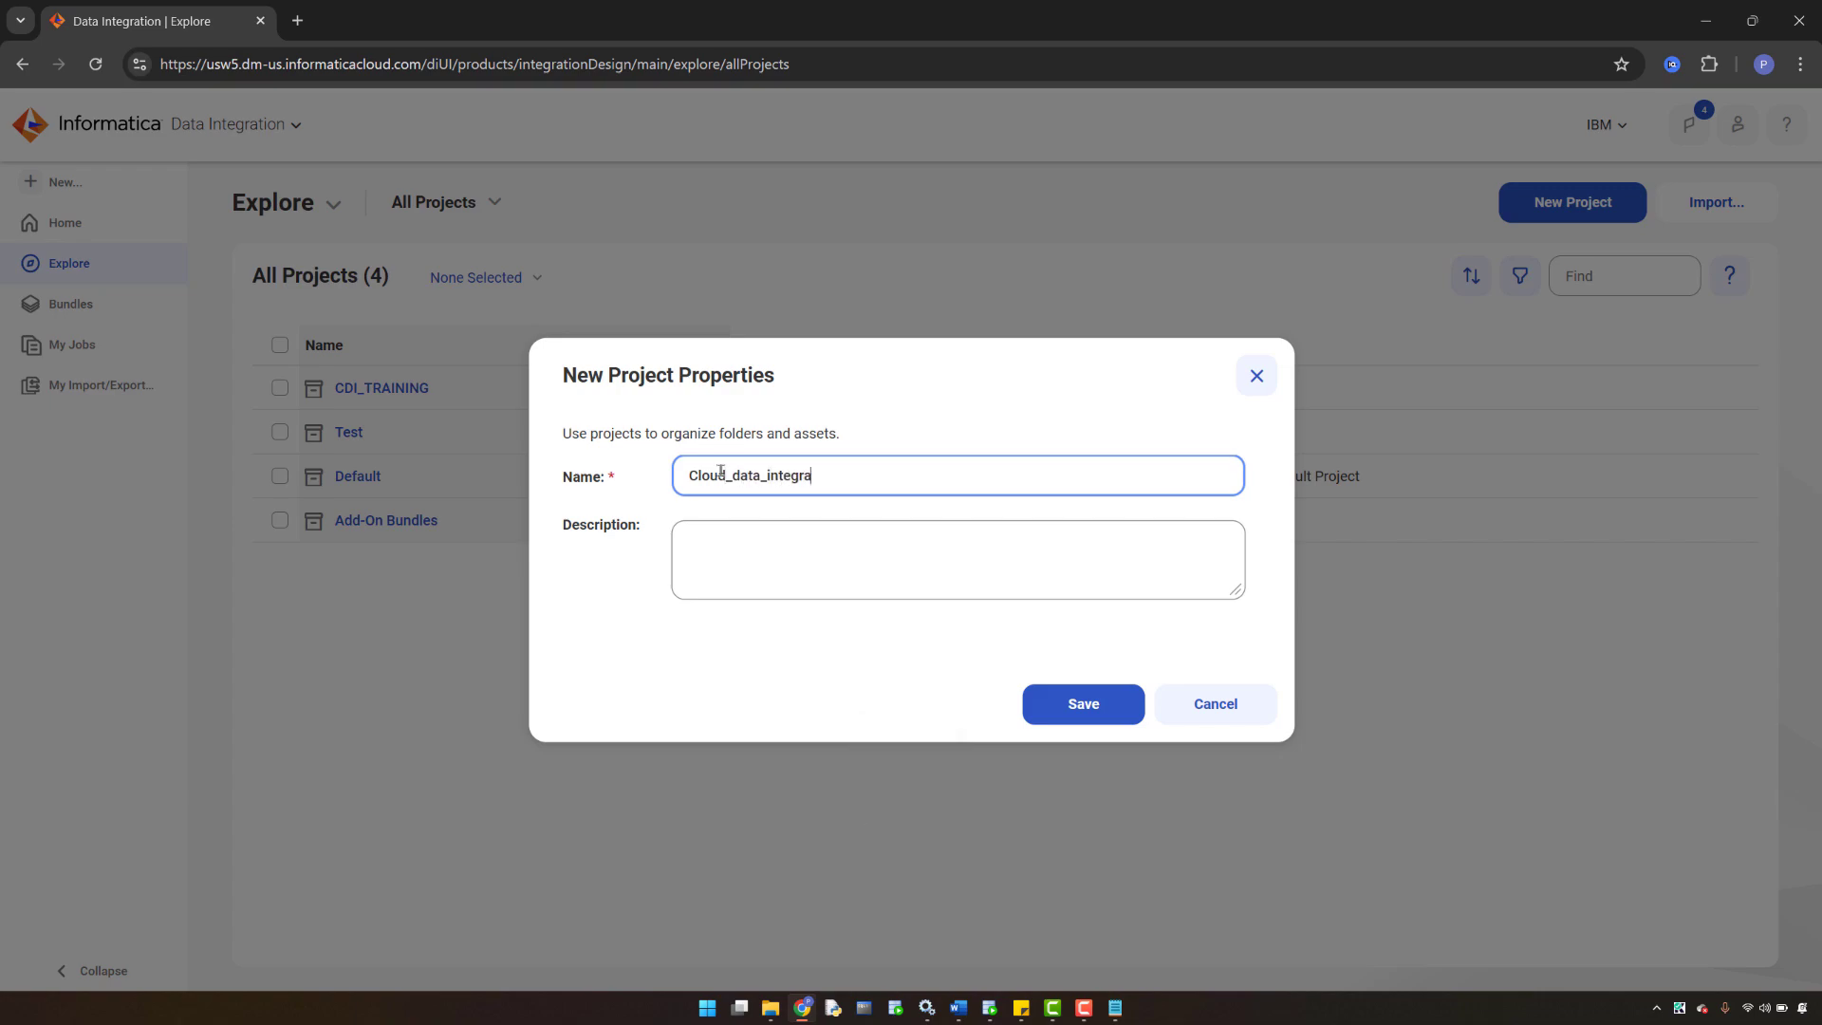
{"action": "type", "text": "tion_tra"}
{"action": "key", "text": "BackSpace"}
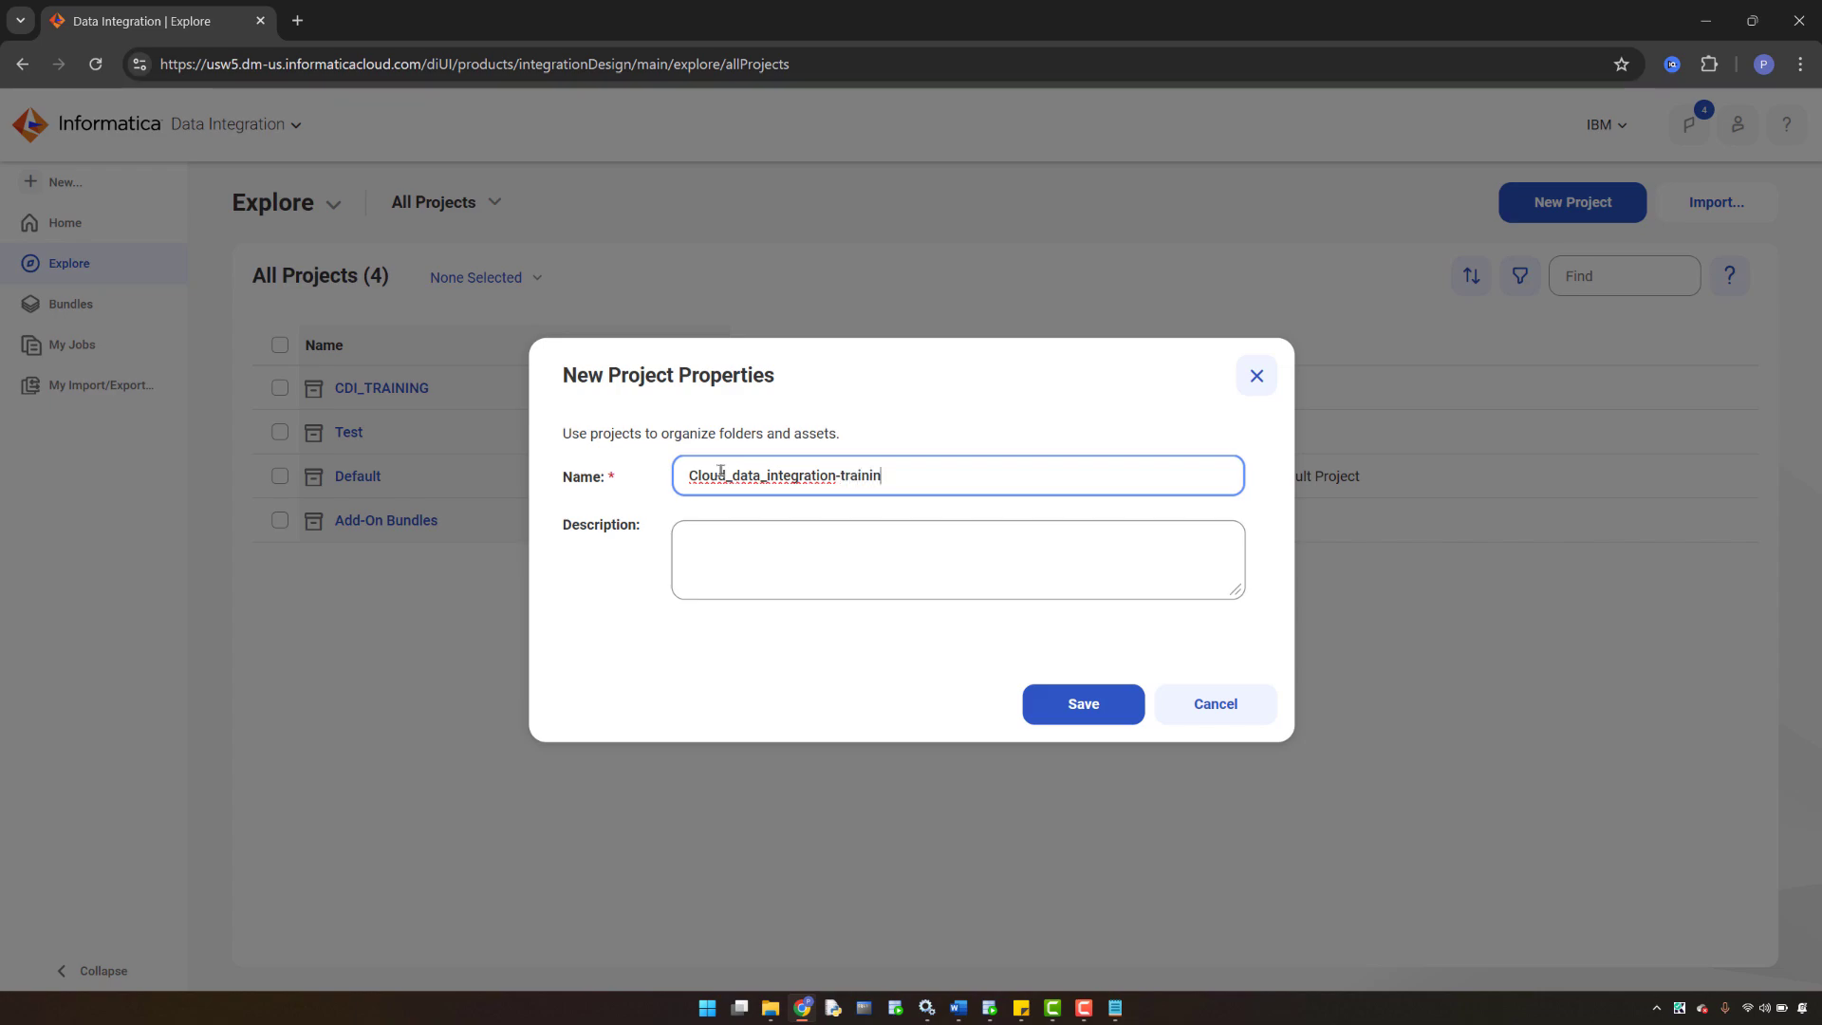
{"action": "left_click", "coordinate": [1084, 704]}
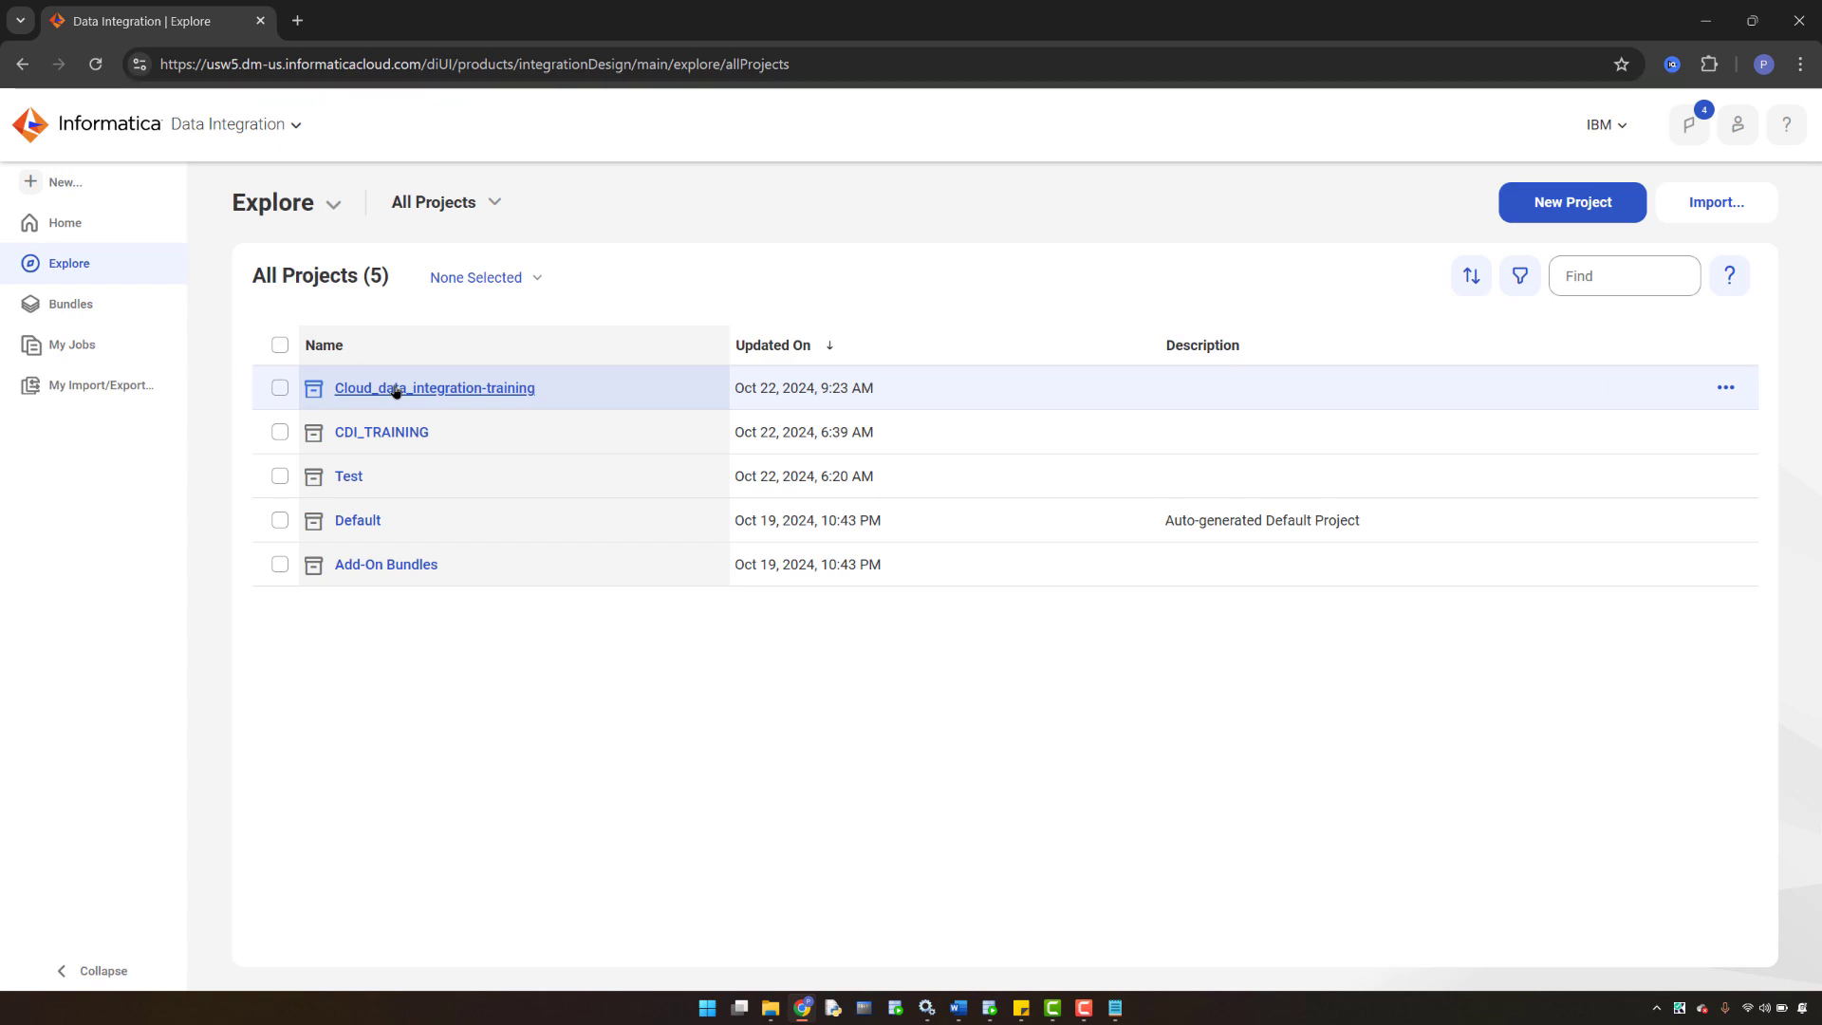
- Inside Cloud_data_integration-training, create a TRAINING_1 folder, save it, and open it
{"action": "left_click", "coordinate": [397, 389]}
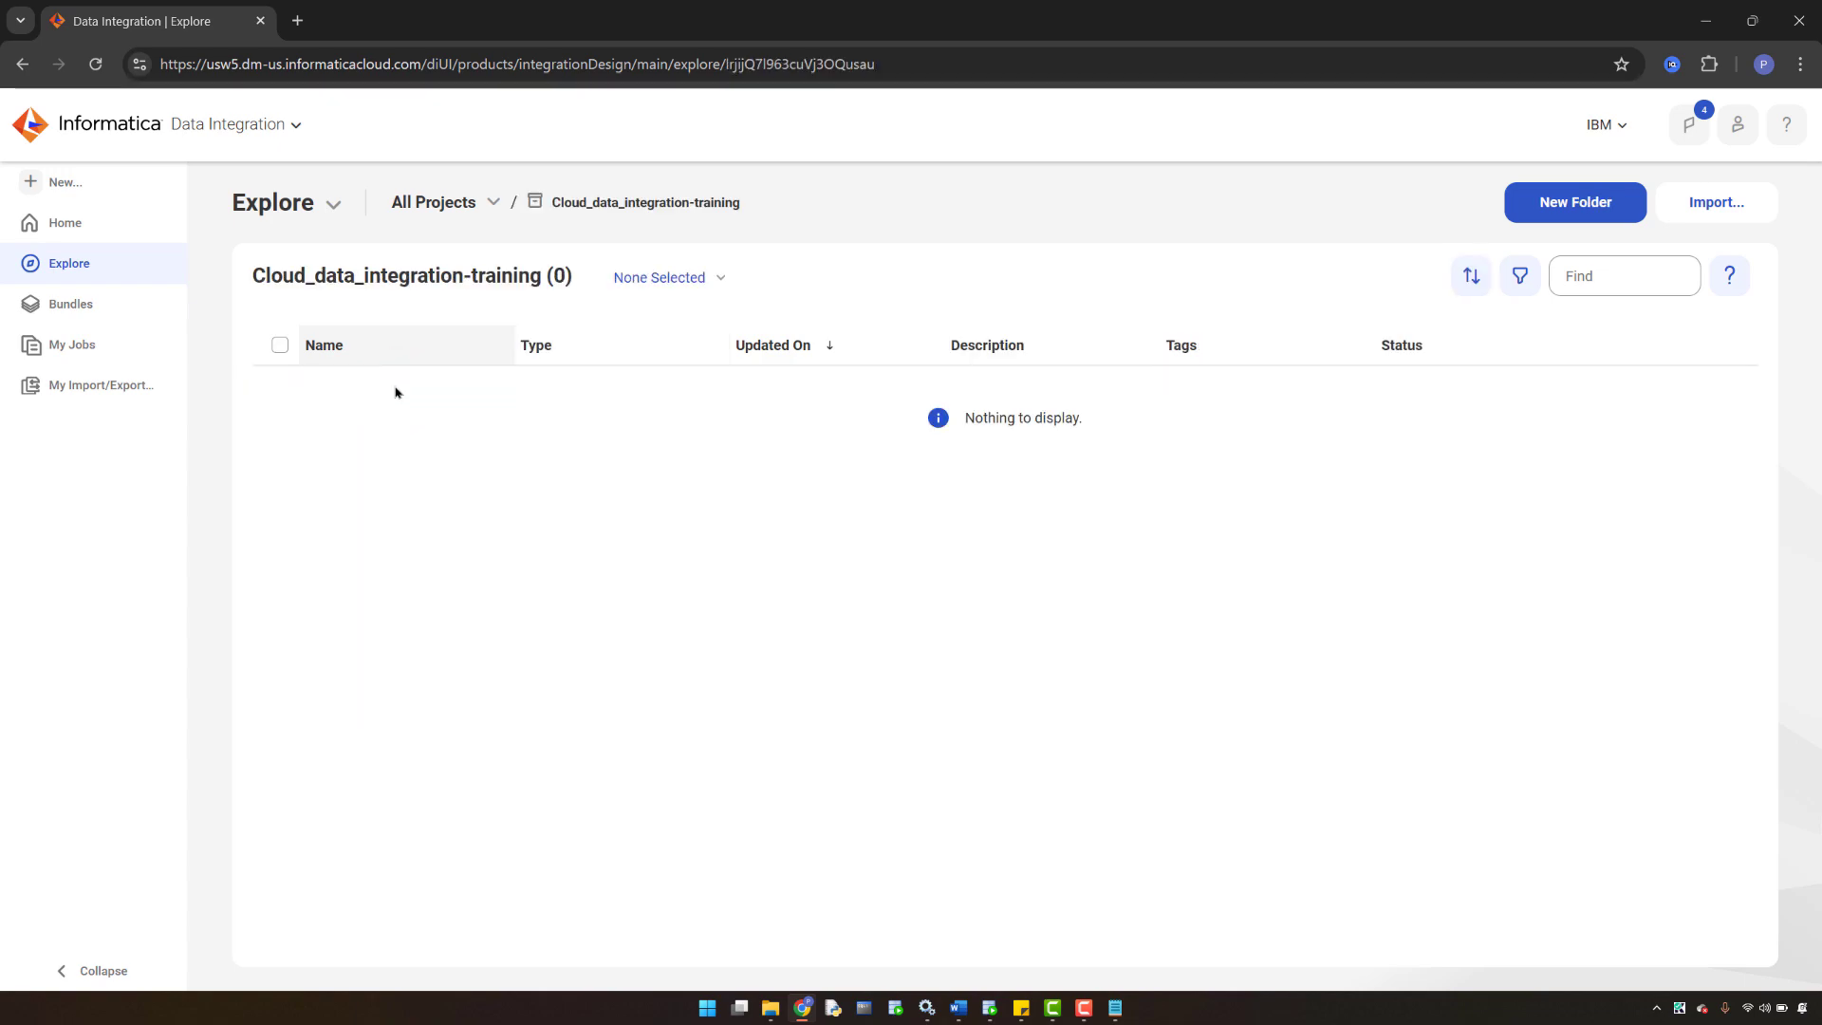
{"action": "left_click", "coordinate": [1561, 208]}
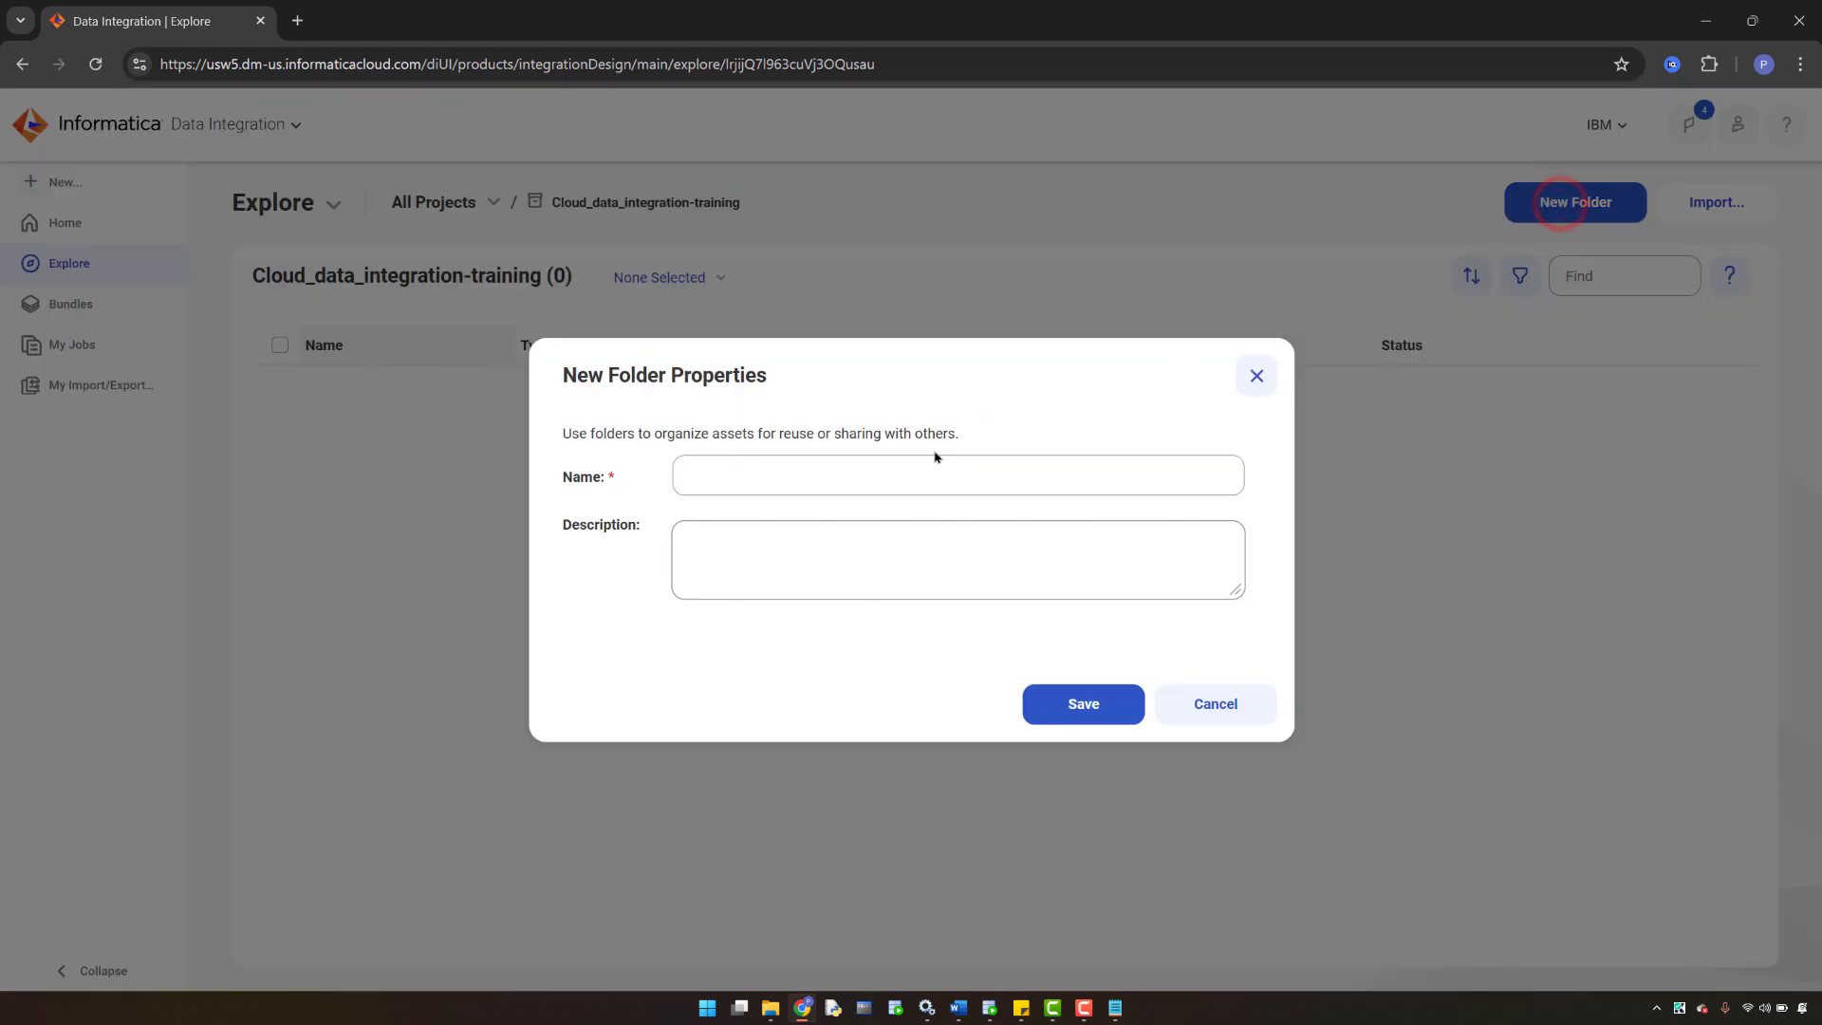
{"action": "left_click", "coordinate": [709, 471]}
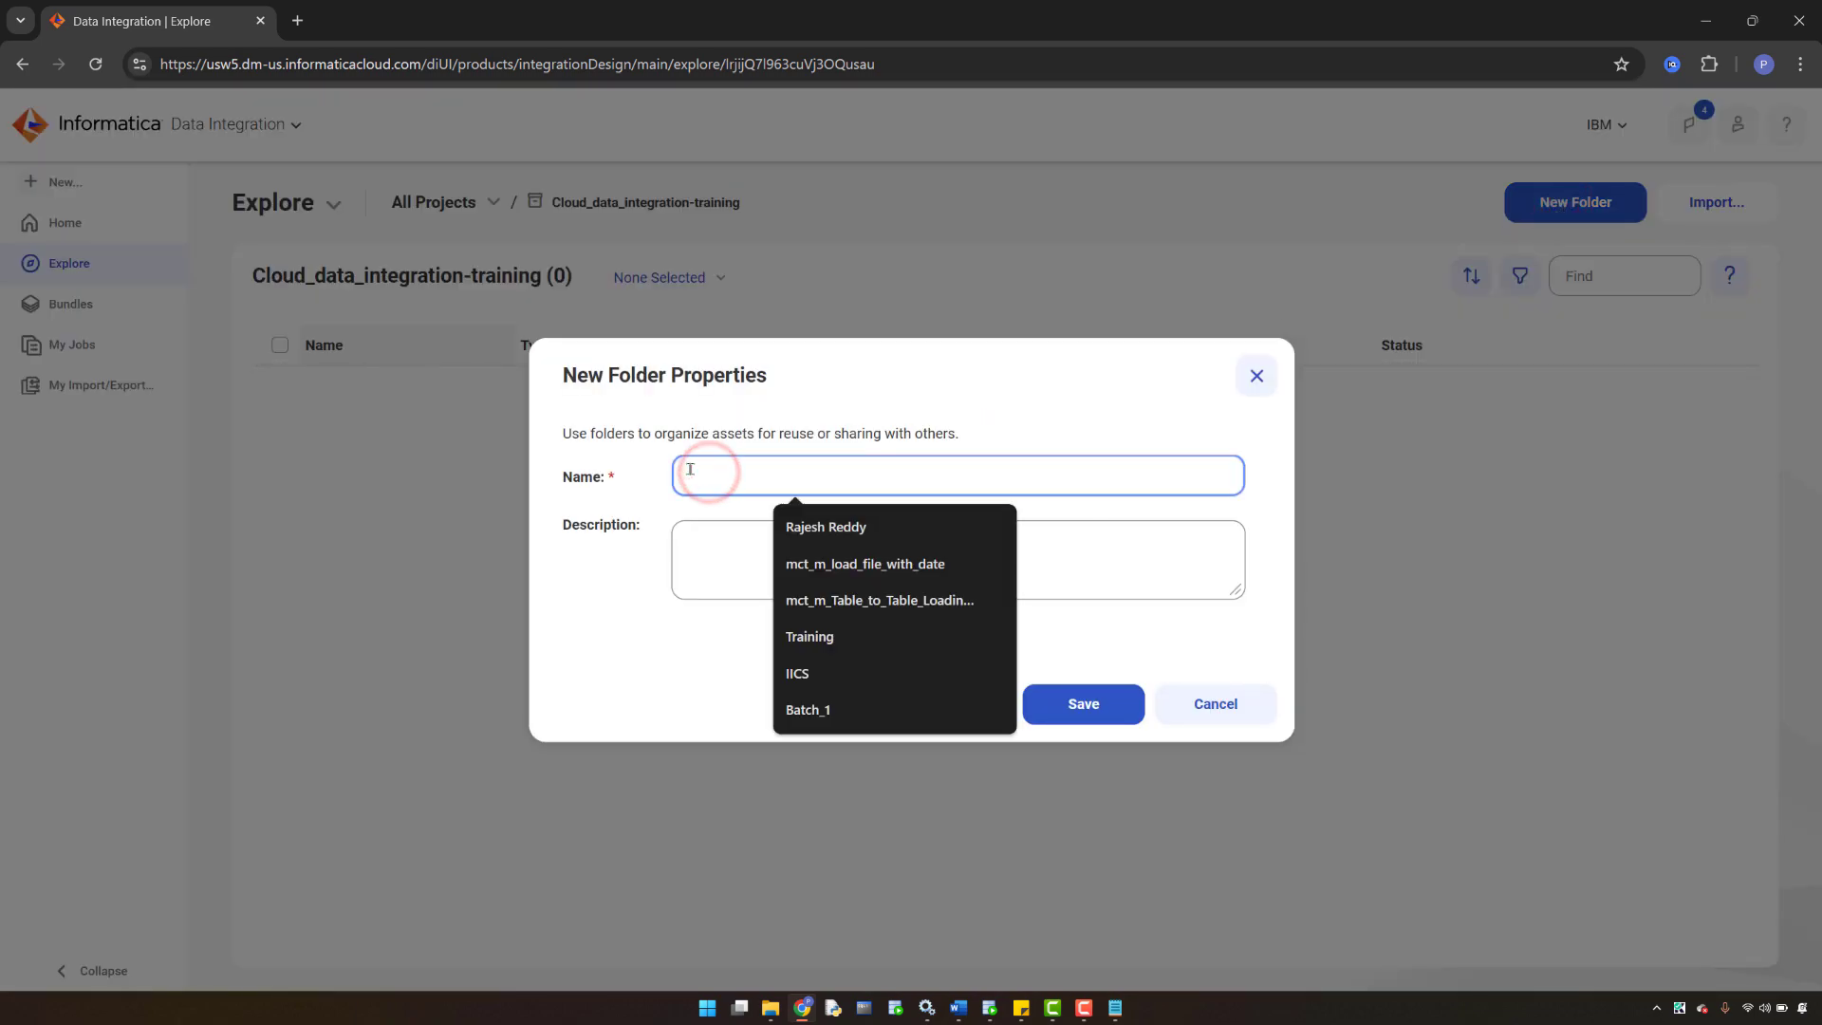
{"action": "key", "text": "Caps_Lock"}
{"action": "type", "text": "TR"}
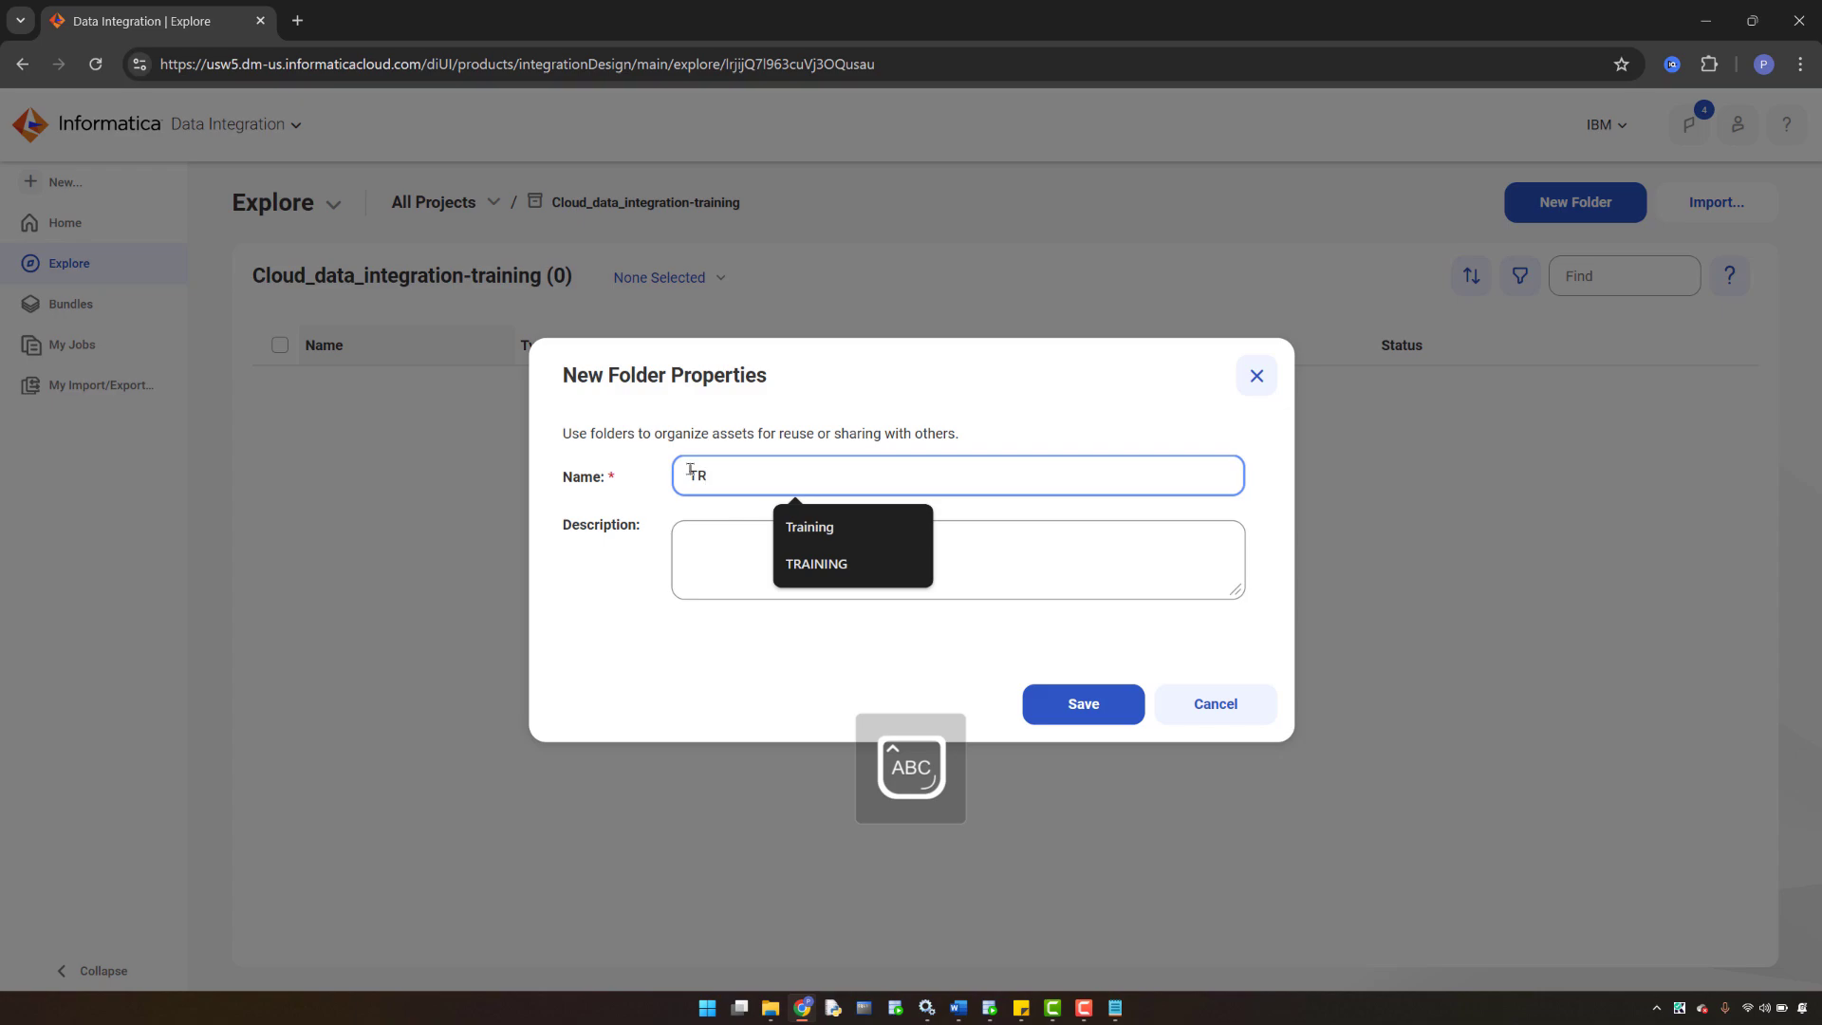
{"action": "type", "text": "AINING_1"}
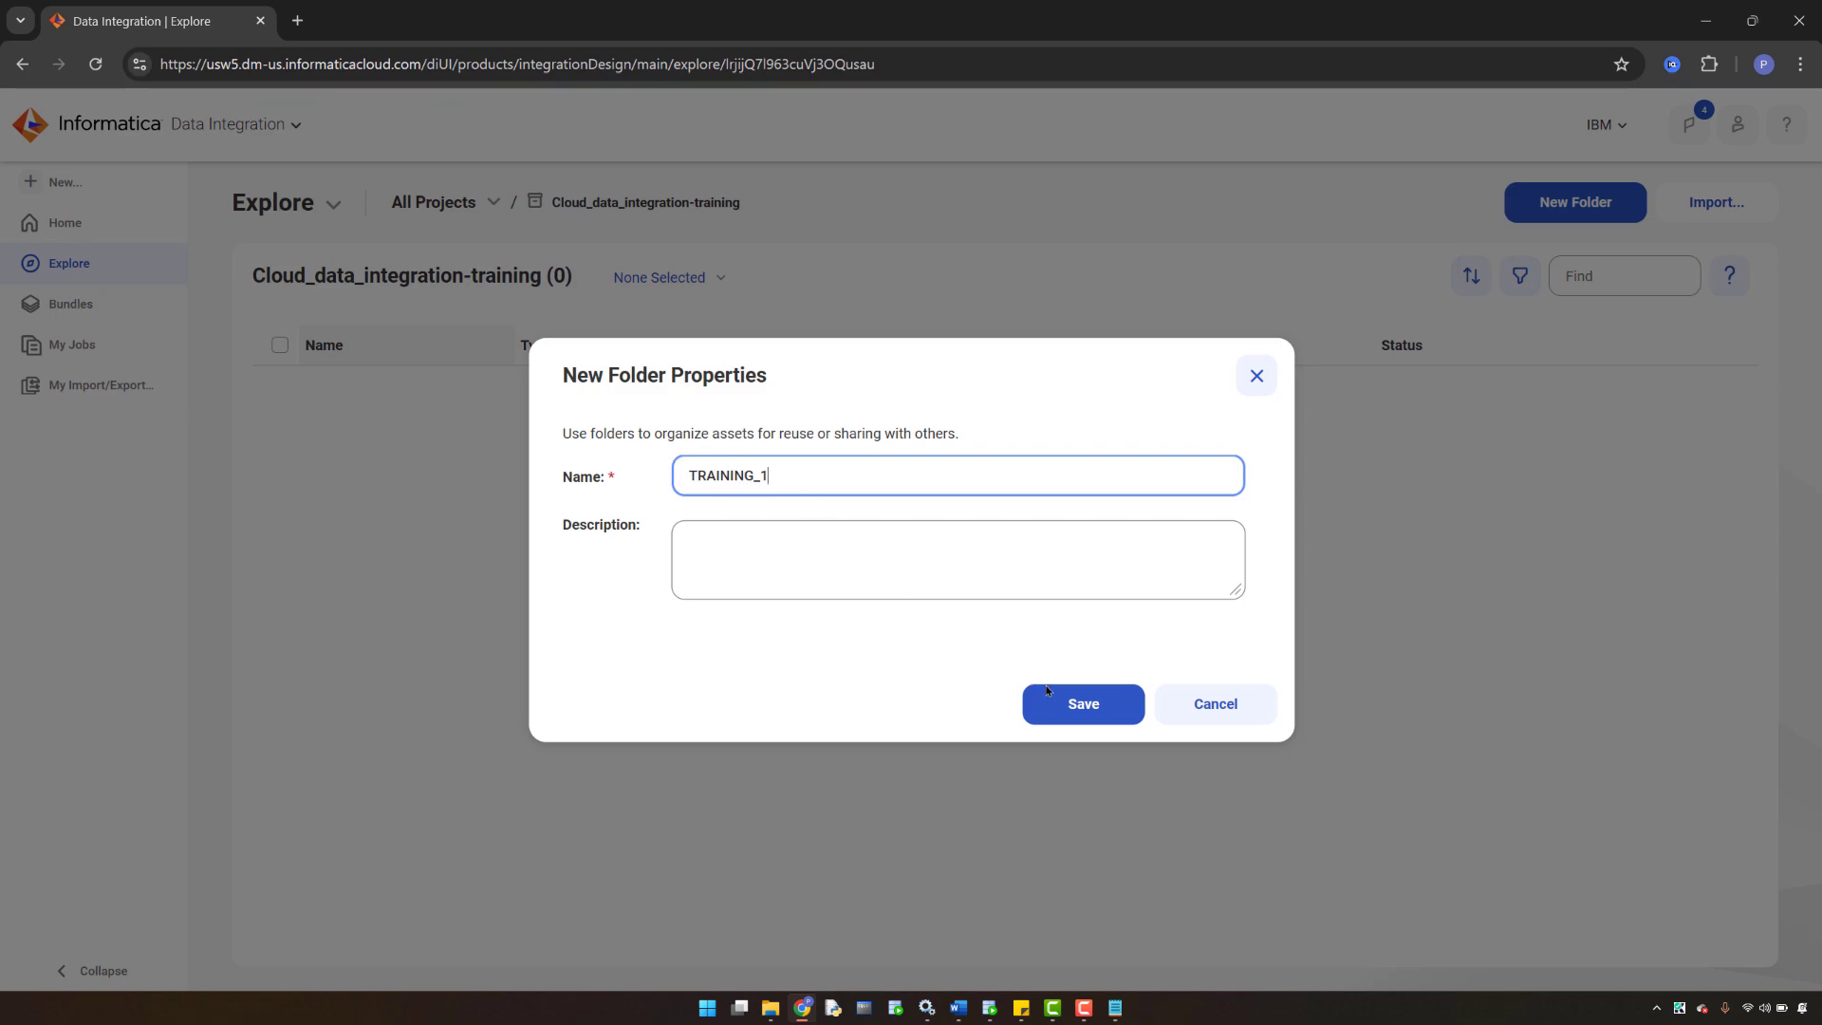
{"action": "left_click", "coordinate": [1075, 702]}
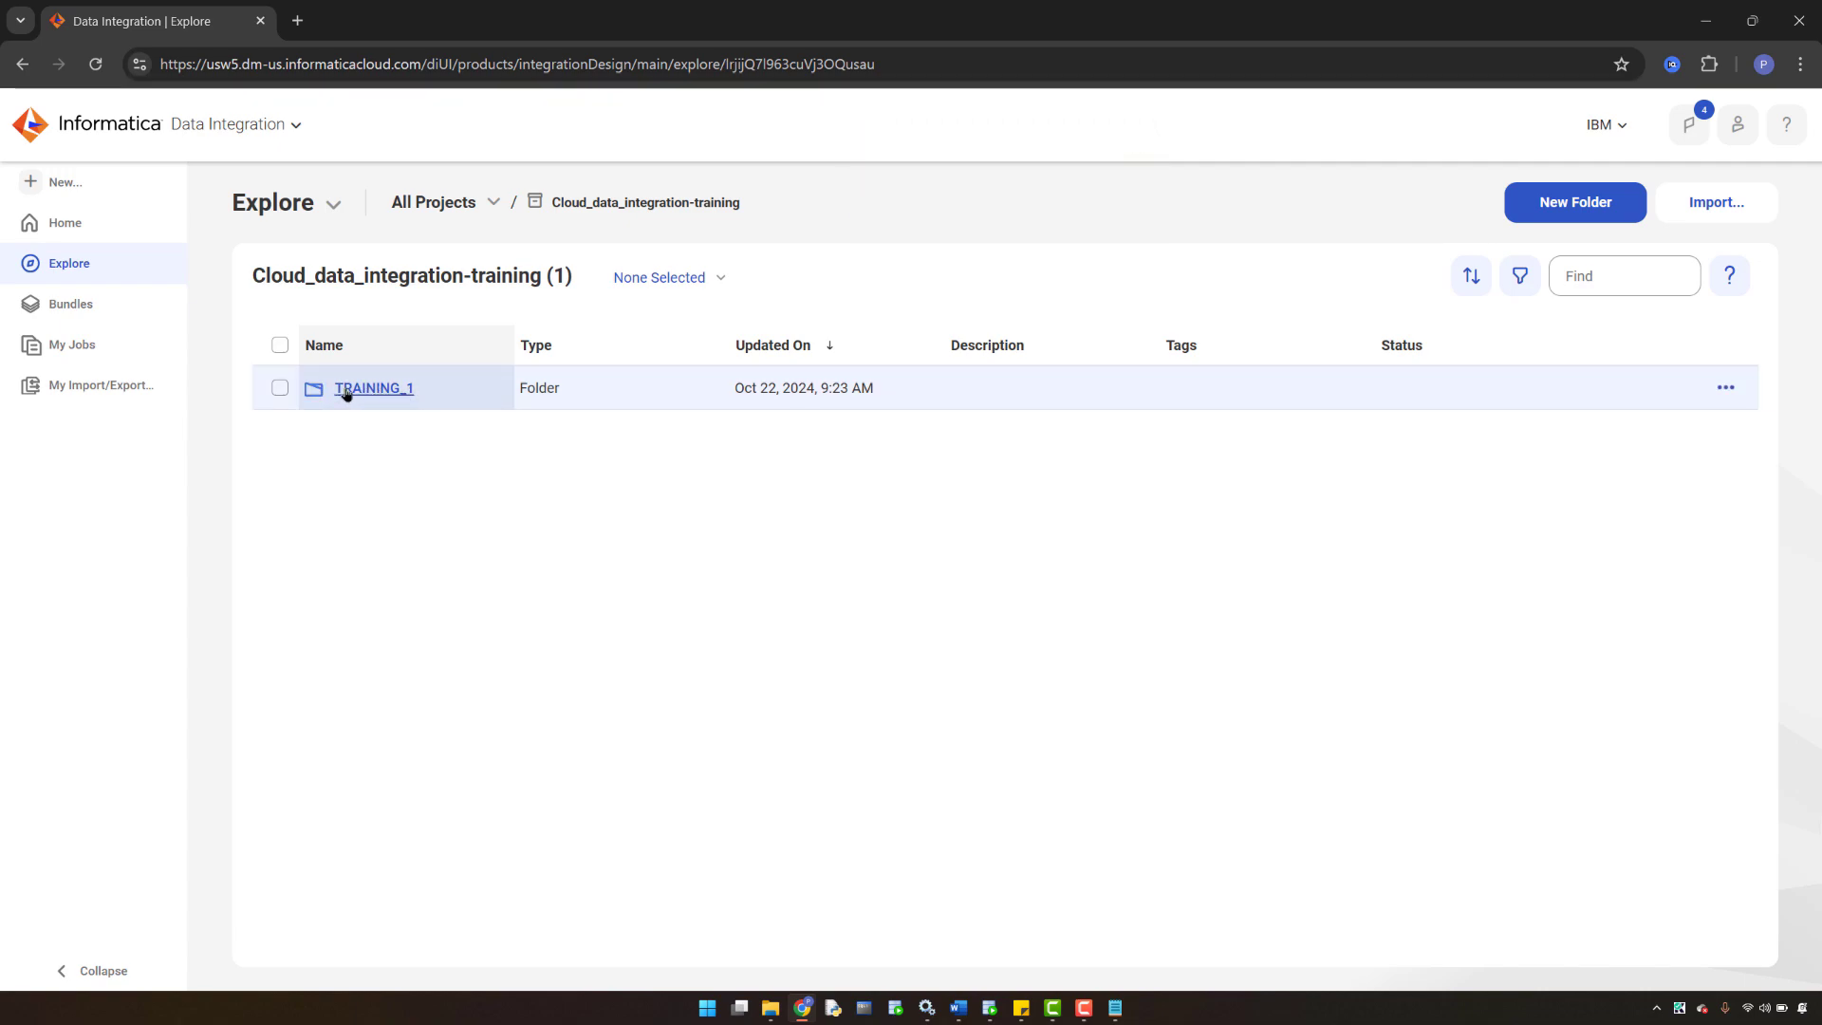
{"action": "left_click", "coordinate": [346, 392]}
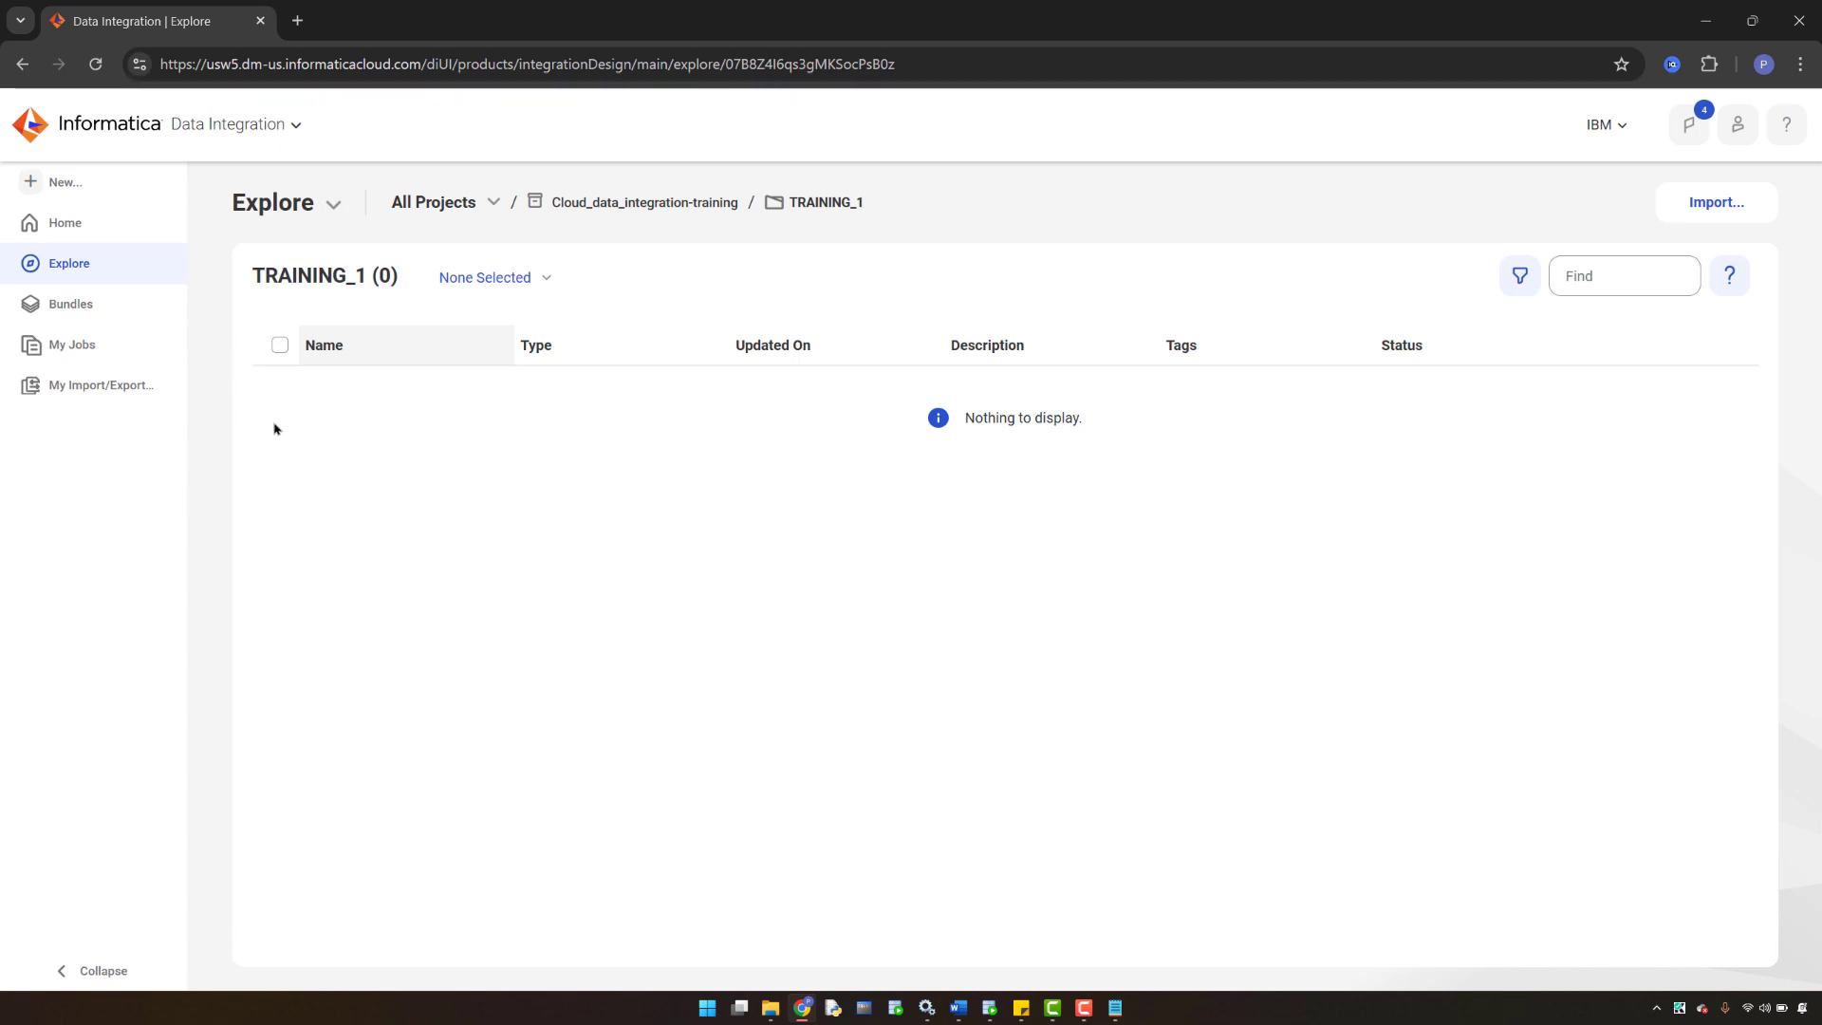
- Review the new-asset categories, then create a blank Mapping (Mapping1) in TRAINING_1
{"action": "left_click", "coordinate": [63, 189]}
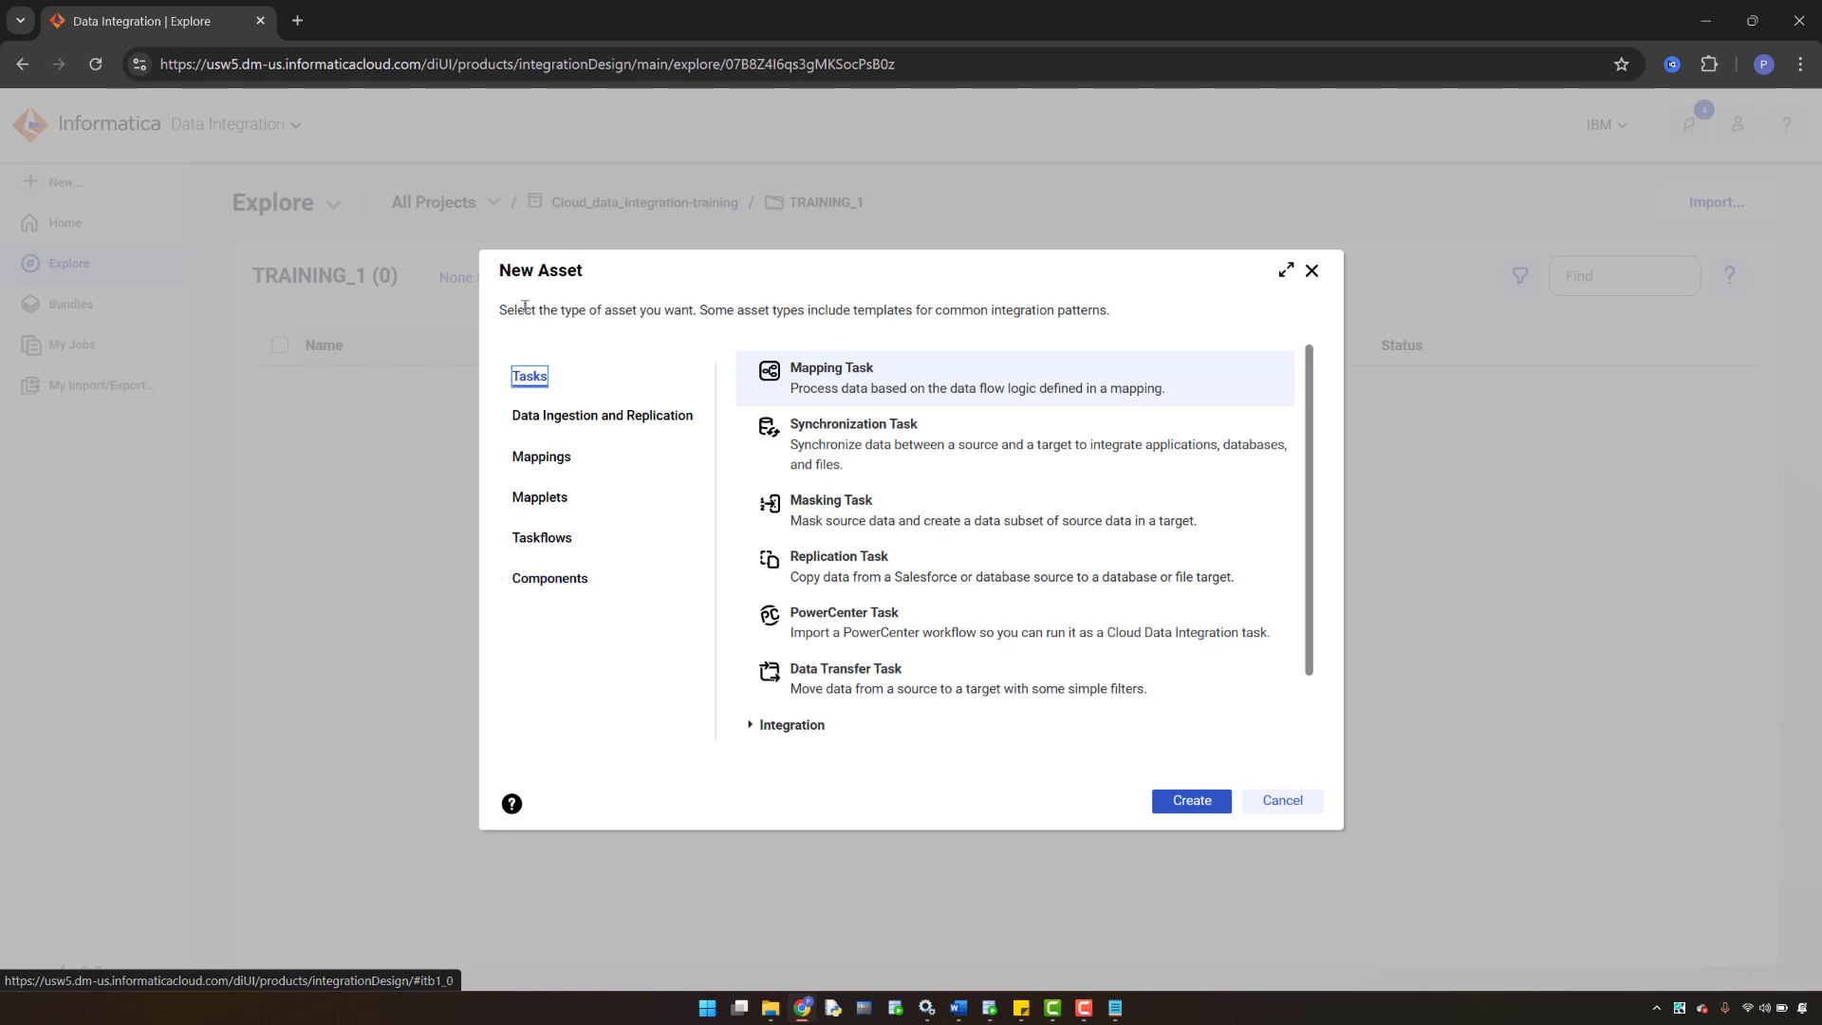
{"action": "left_click", "coordinate": [534, 415]}
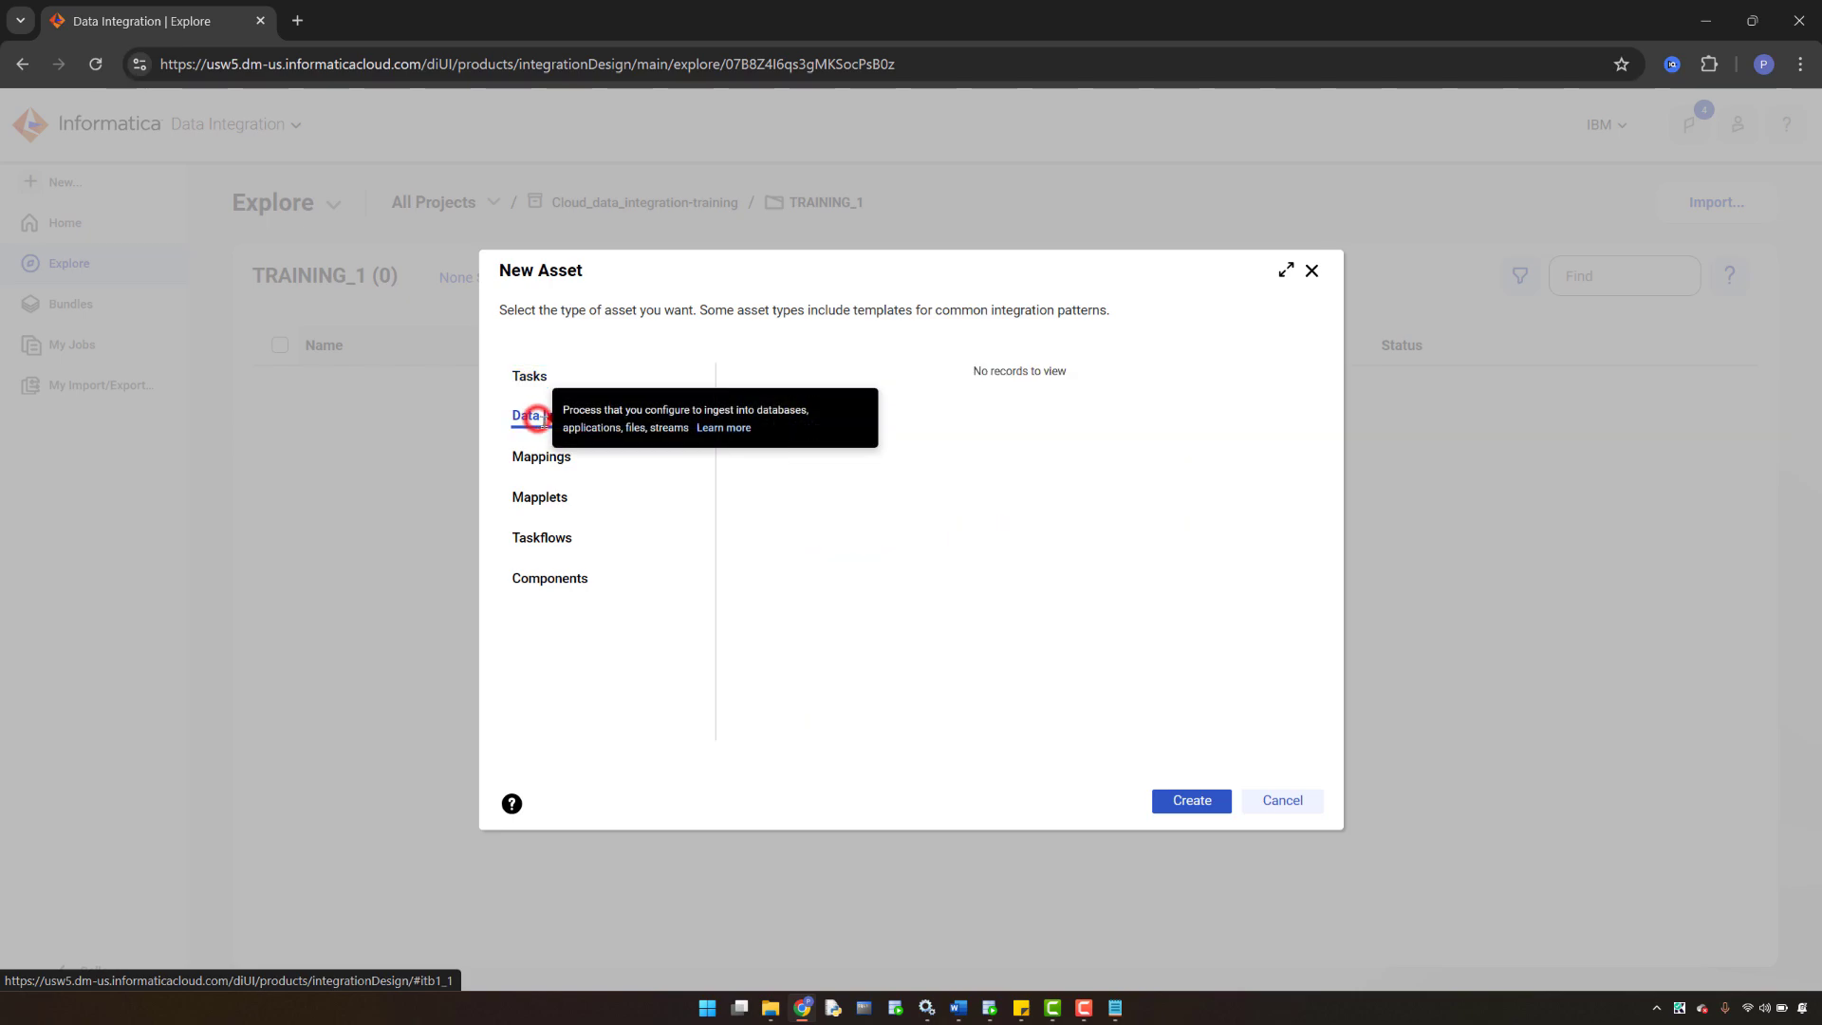
{"action": "left_click", "coordinate": [527, 457]}
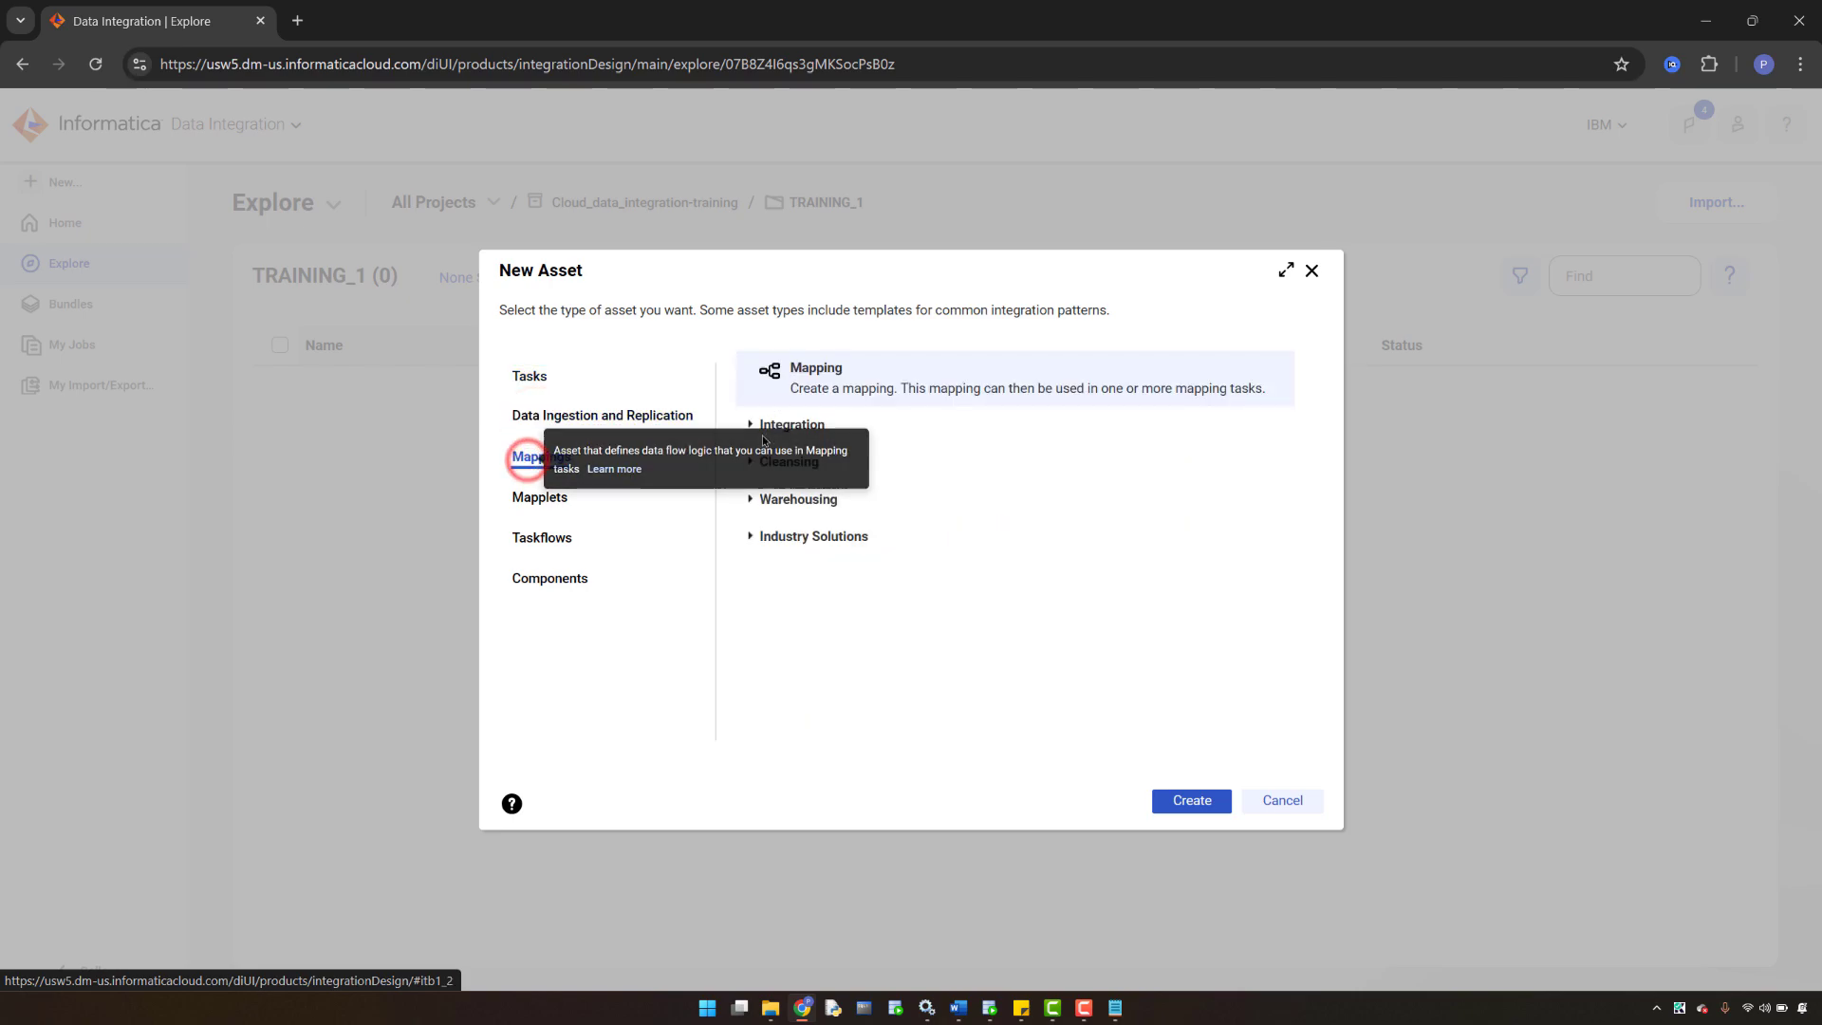
{"action": "left_click", "coordinate": [541, 499]}
{"action": "left_click", "coordinate": [550, 541]}
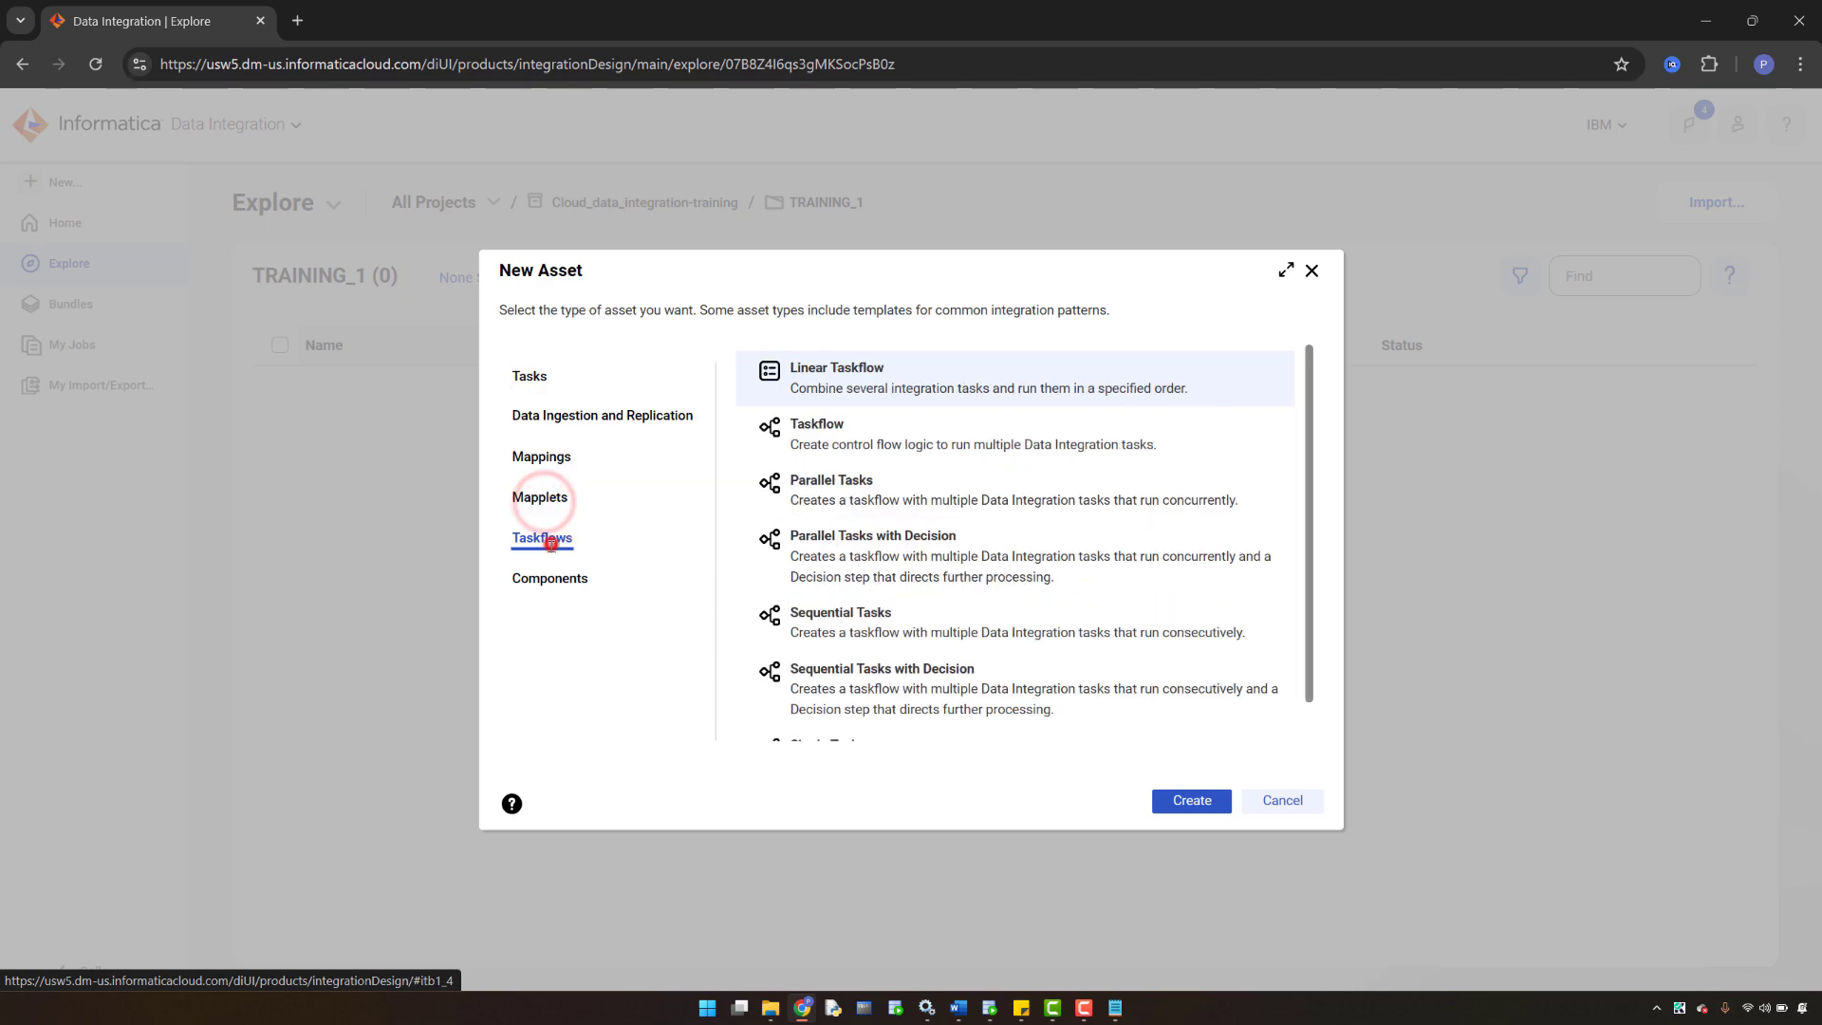
{"action": "left_click", "coordinate": [545, 579]}
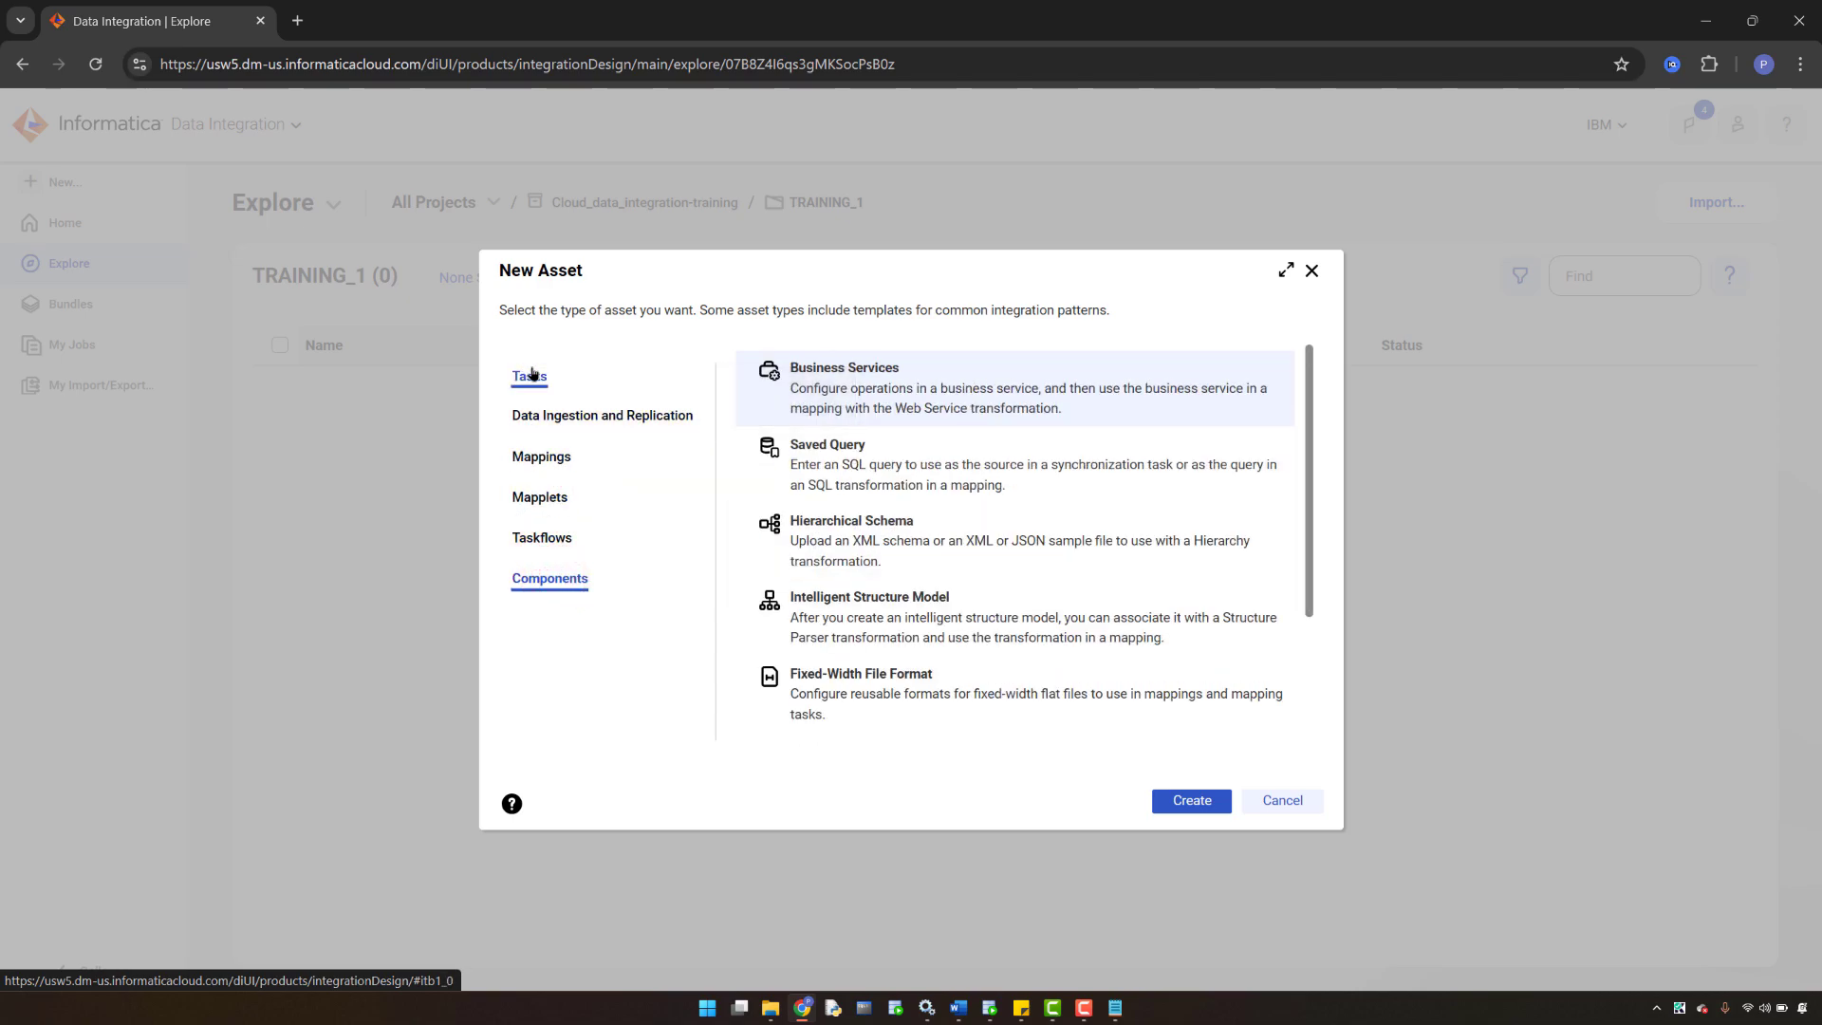
{"action": "left_click", "coordinate": [530, 459]}
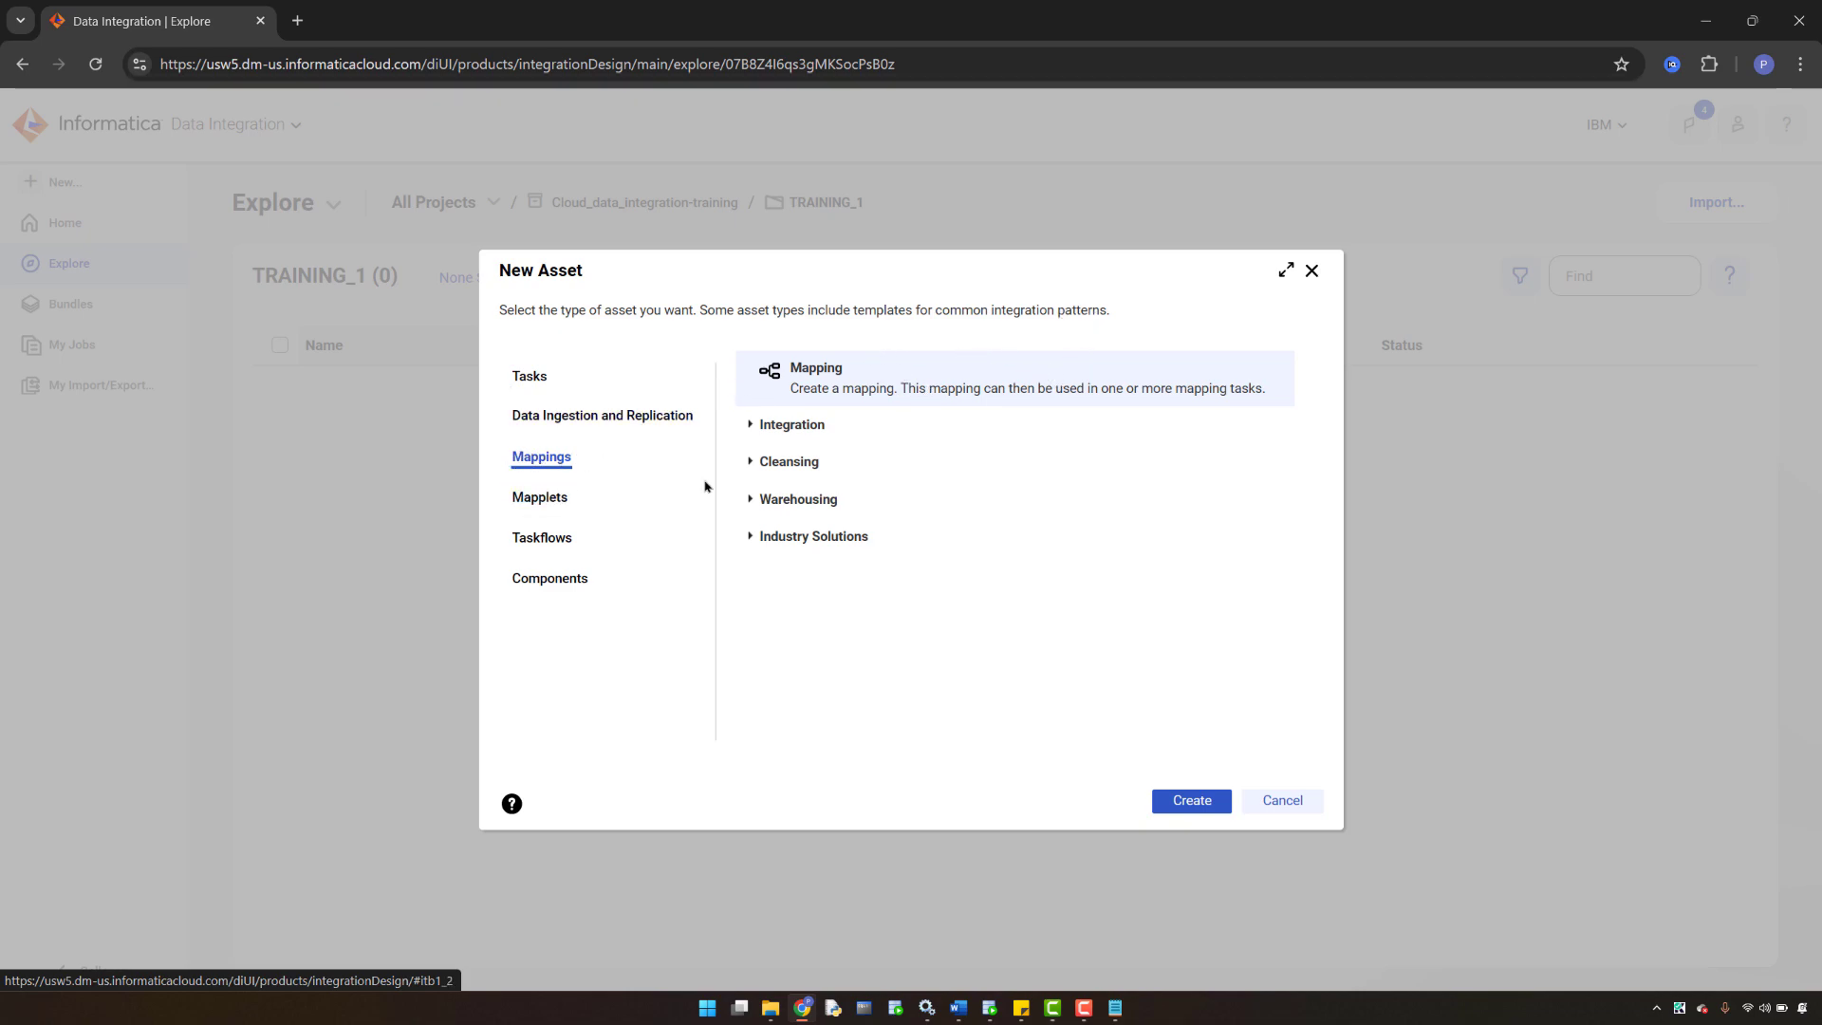
{"action": "left_click", "coordinate": [1200, 804]}
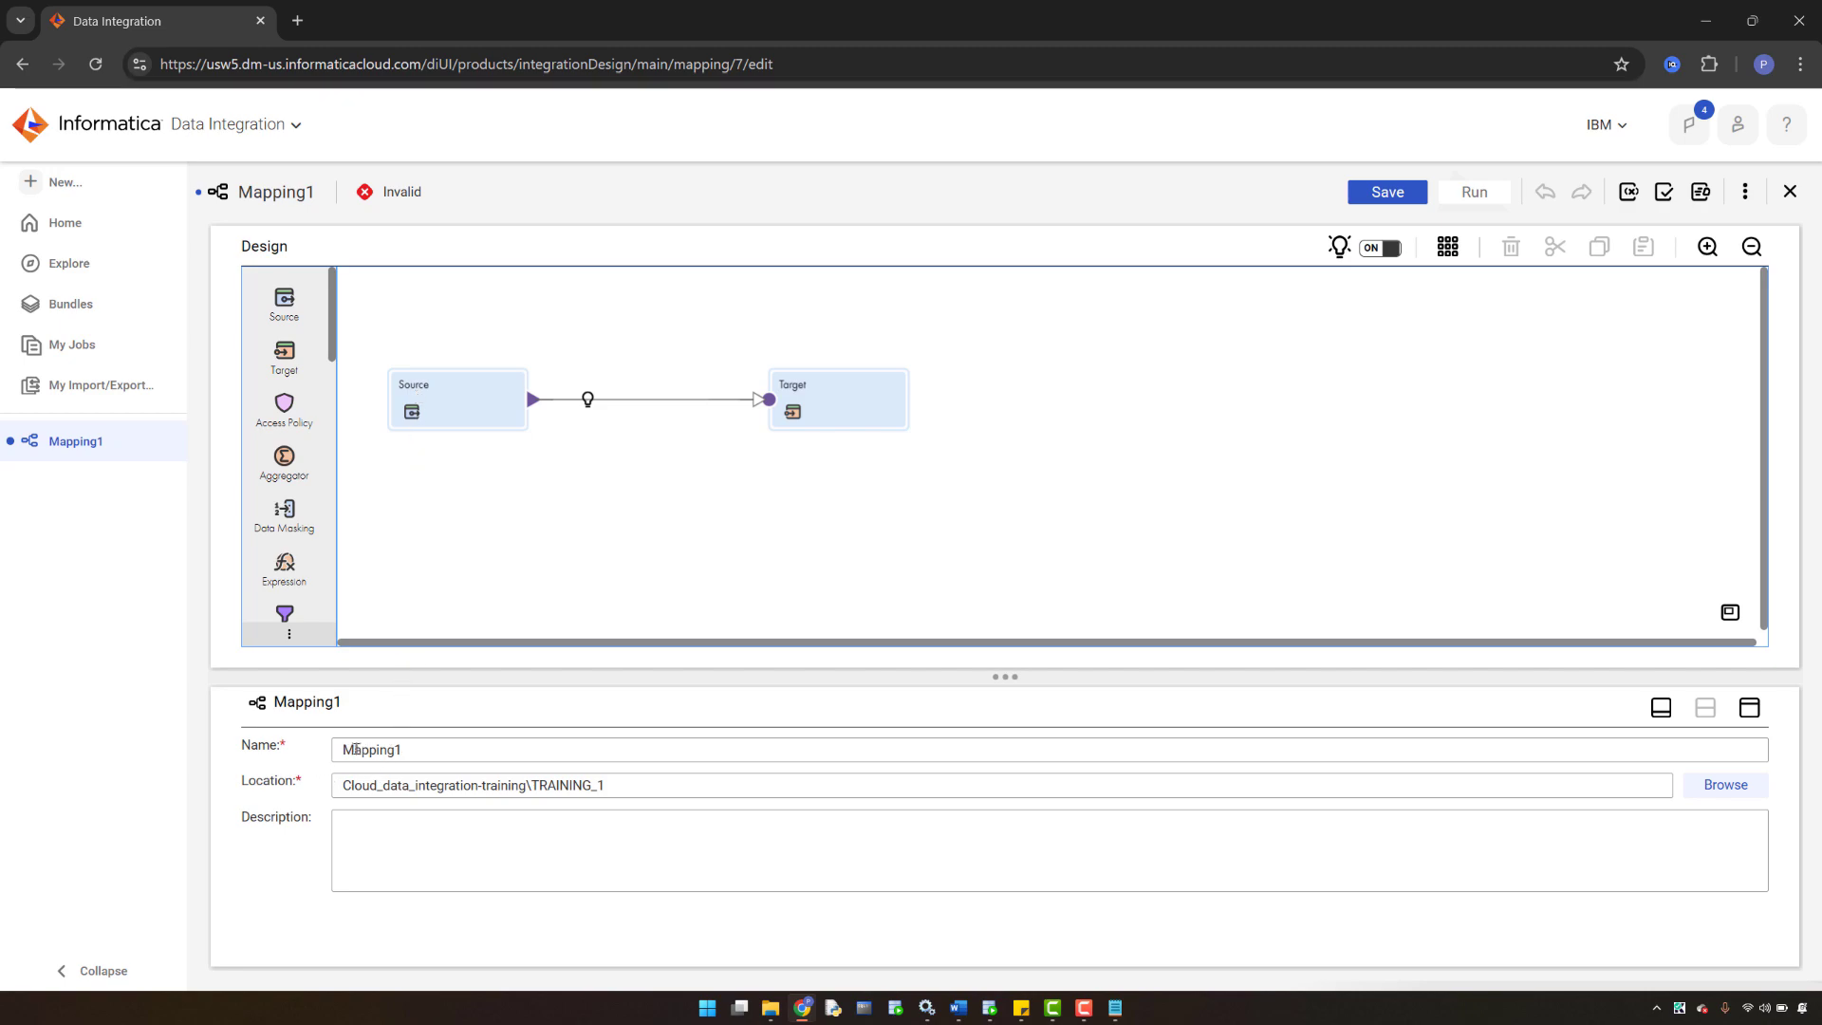
- Rename Mapping1 to m_first_data_loading_process, save it, and bring up the Word notes
{"action": "left_click", "coordinate": [417, 750]}
{"action": "left_click_drag", "start_coordinate": [477, 750], "coordinate": [336, 743]}
{"action": "type", "text": "M"}
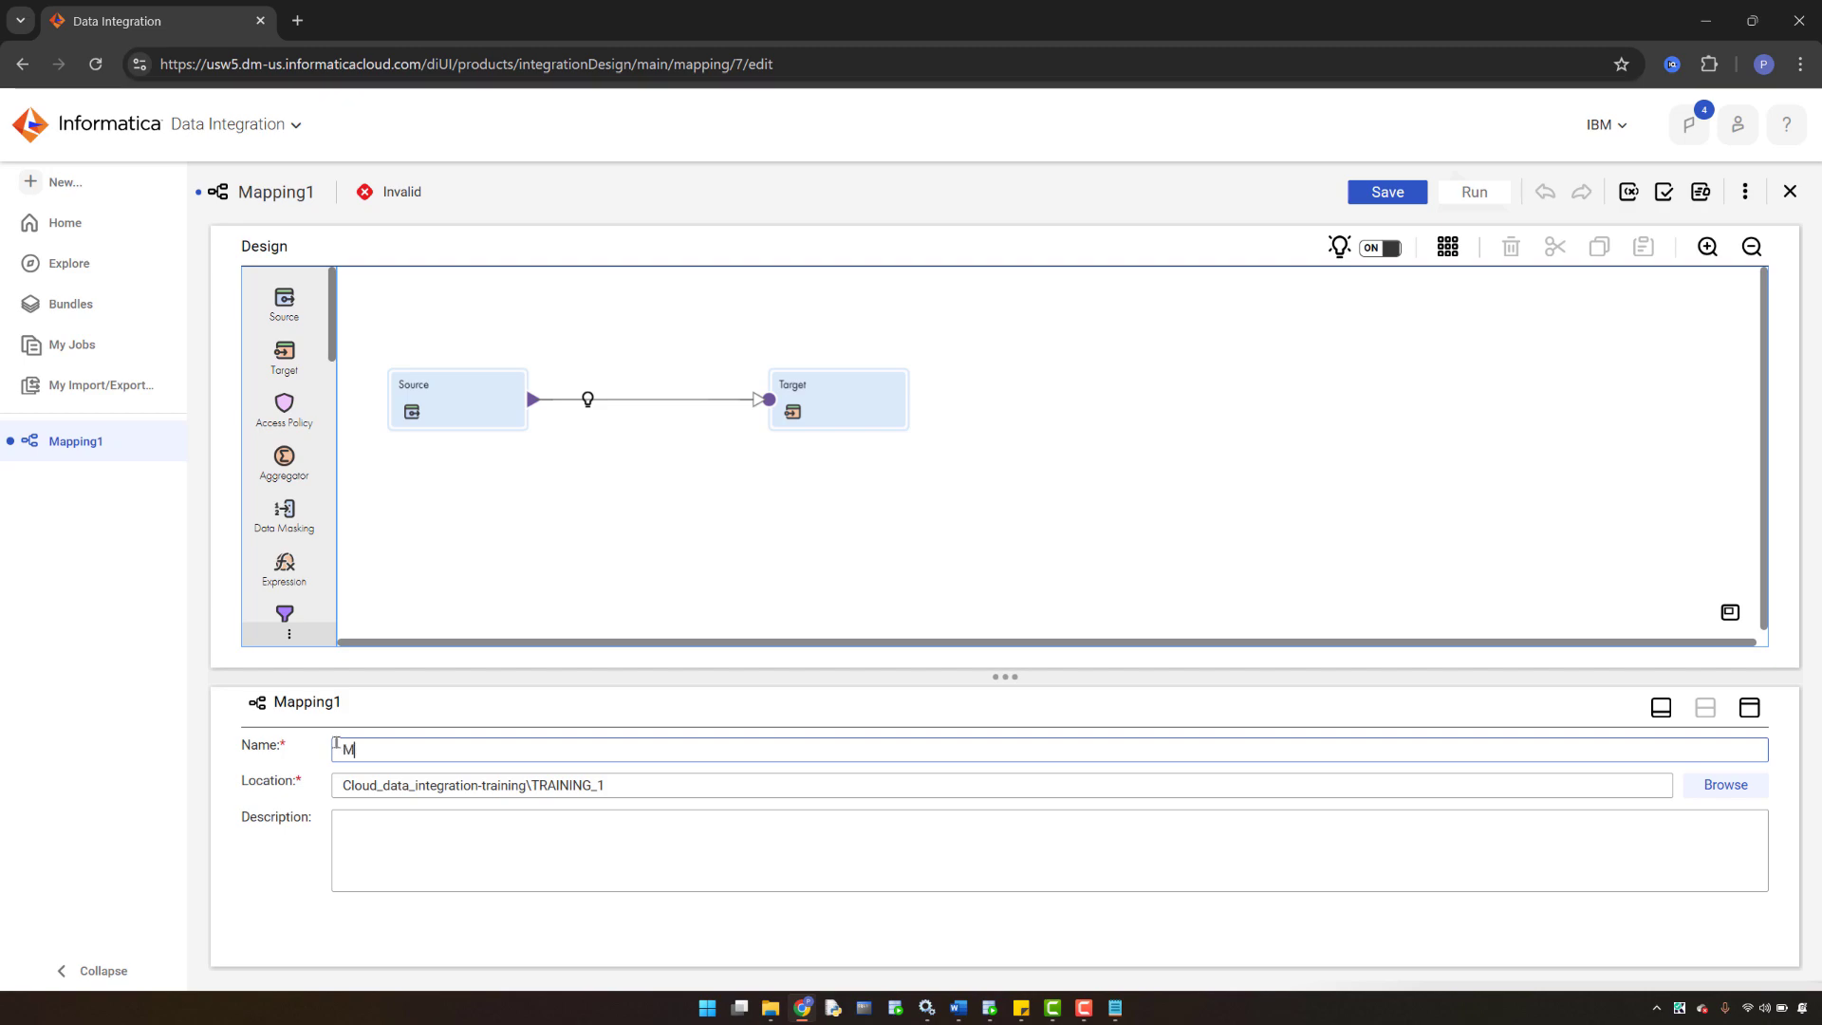
{"action": "key", "text": "BackSpace"}
{"action": "key", "text": "Caps_Lock"}
{"action": "type", "text": "m_"}
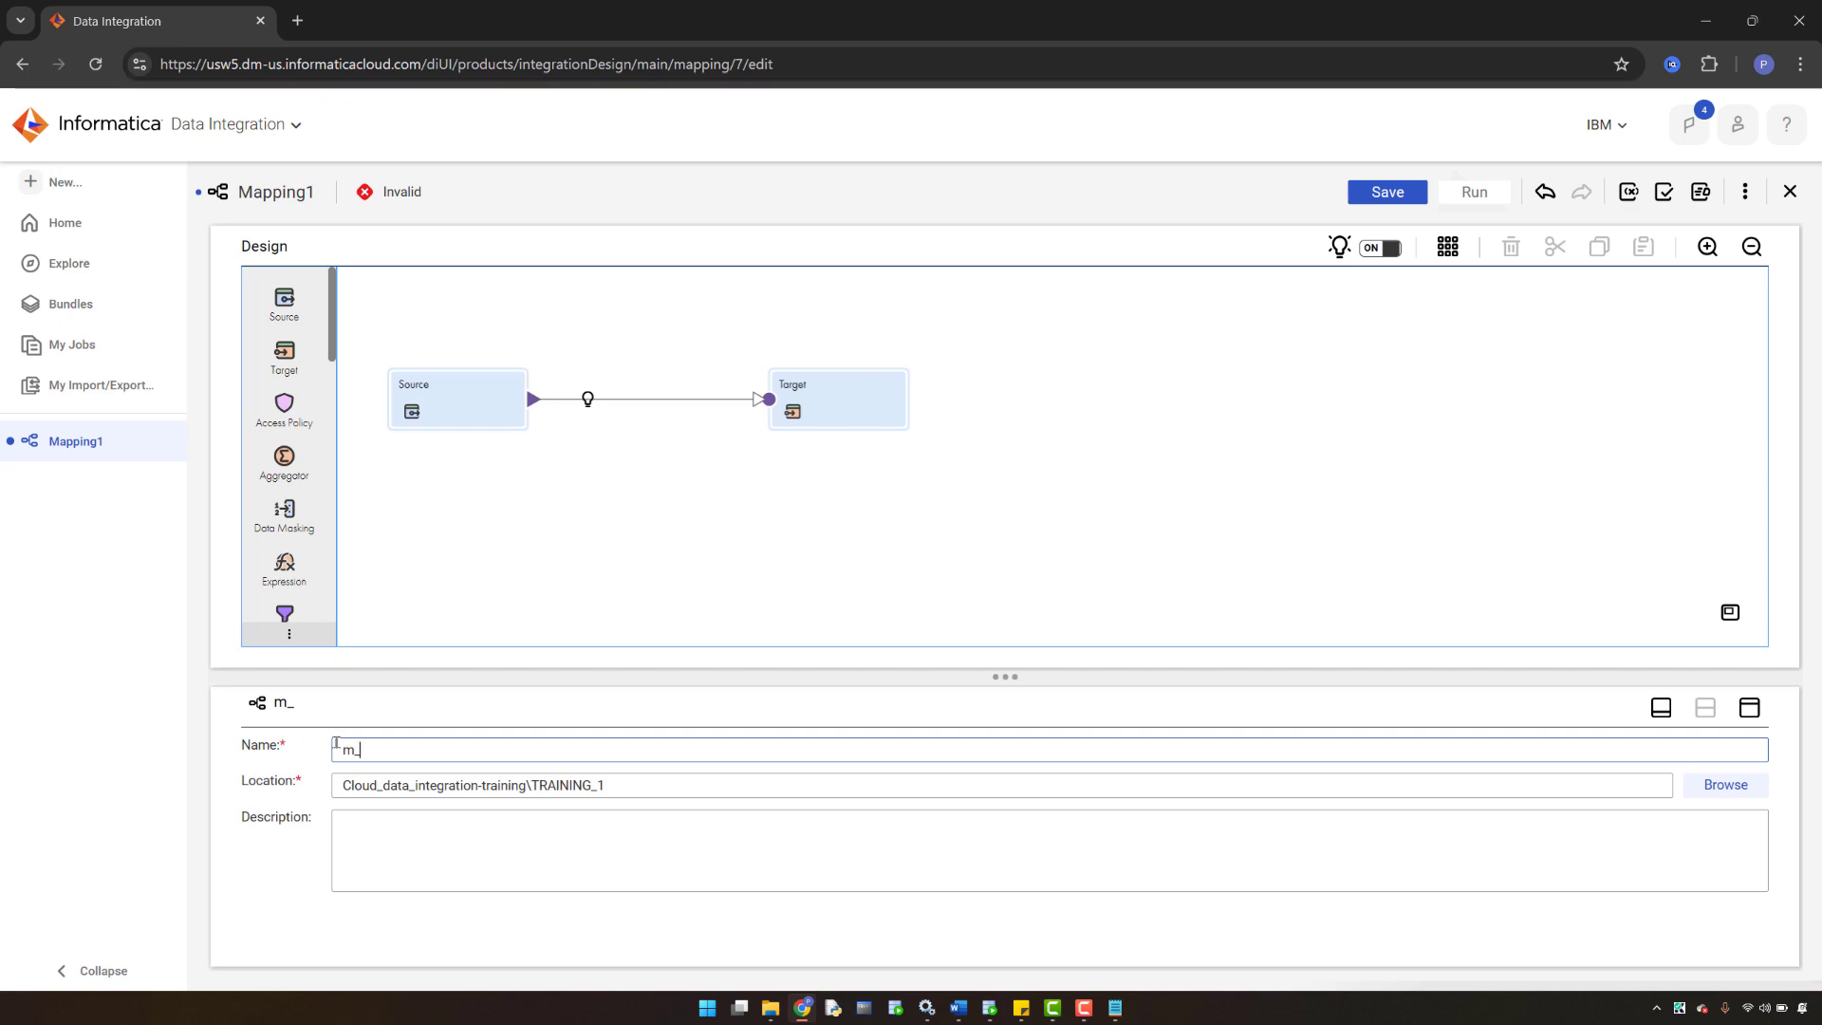
{"action": "type", "text": "first_data"}
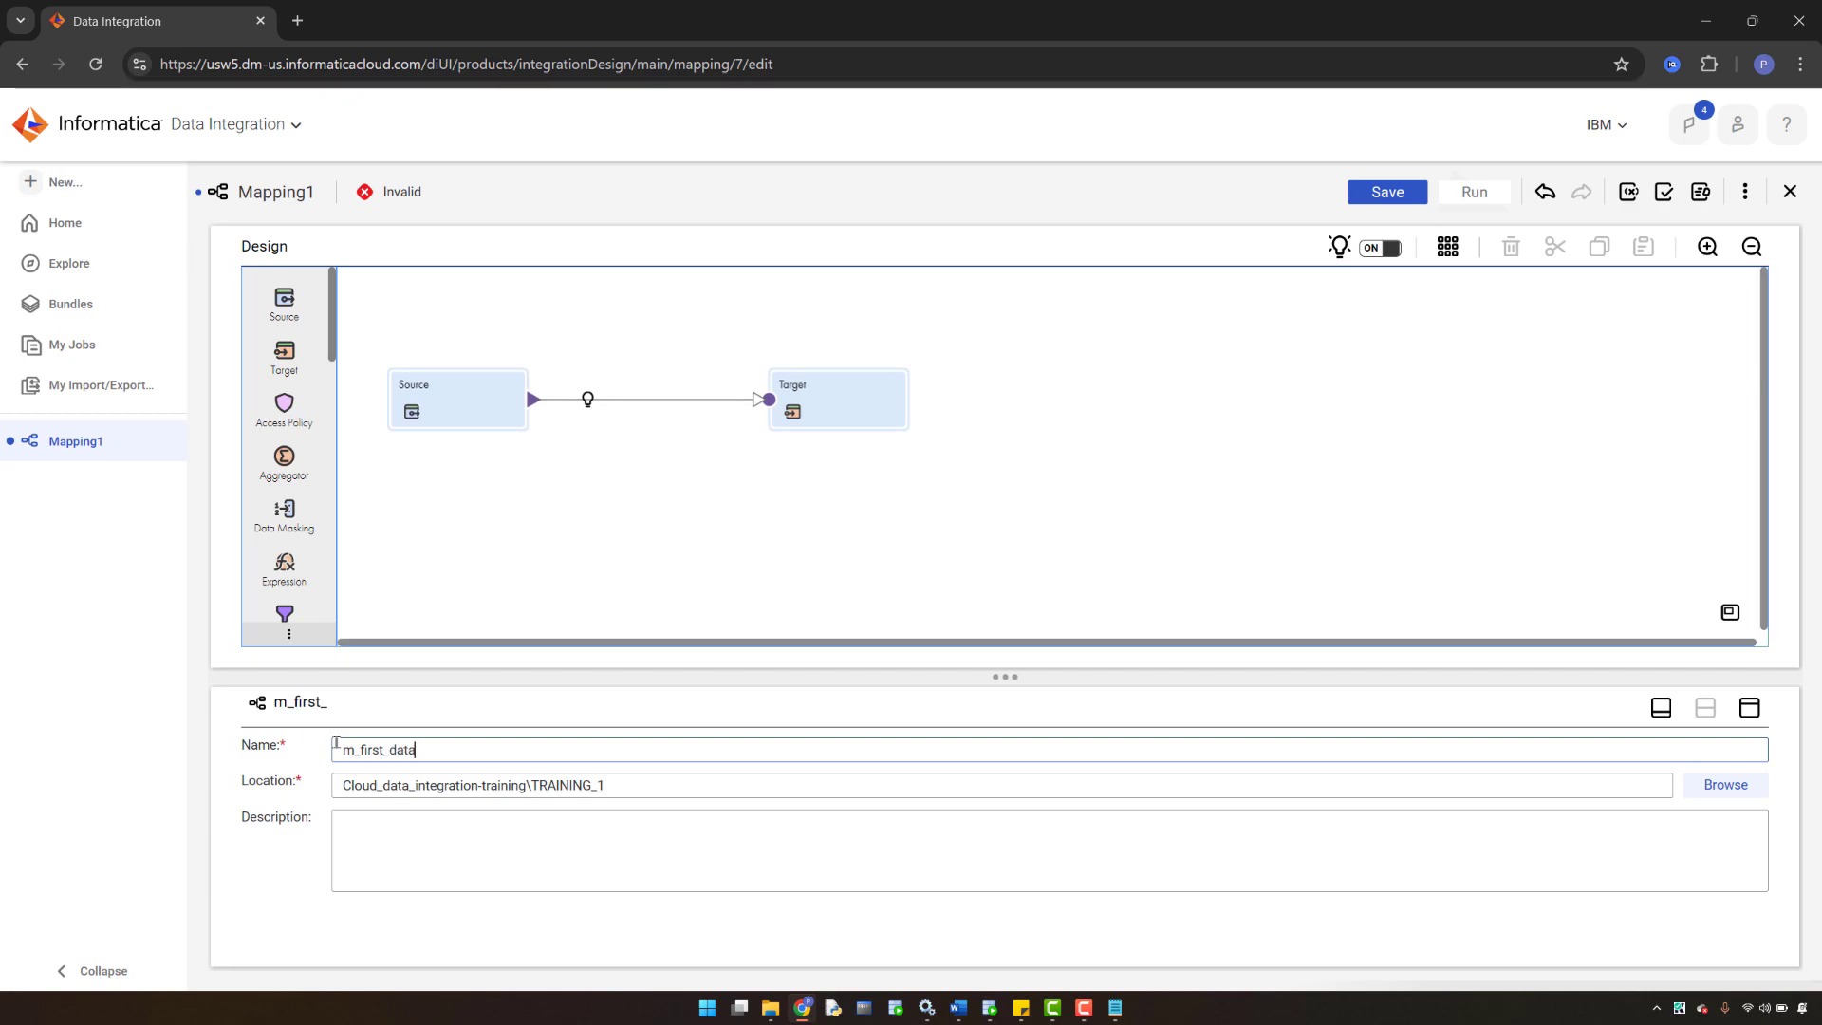
{"action": "type", "text": "_loading_process"}
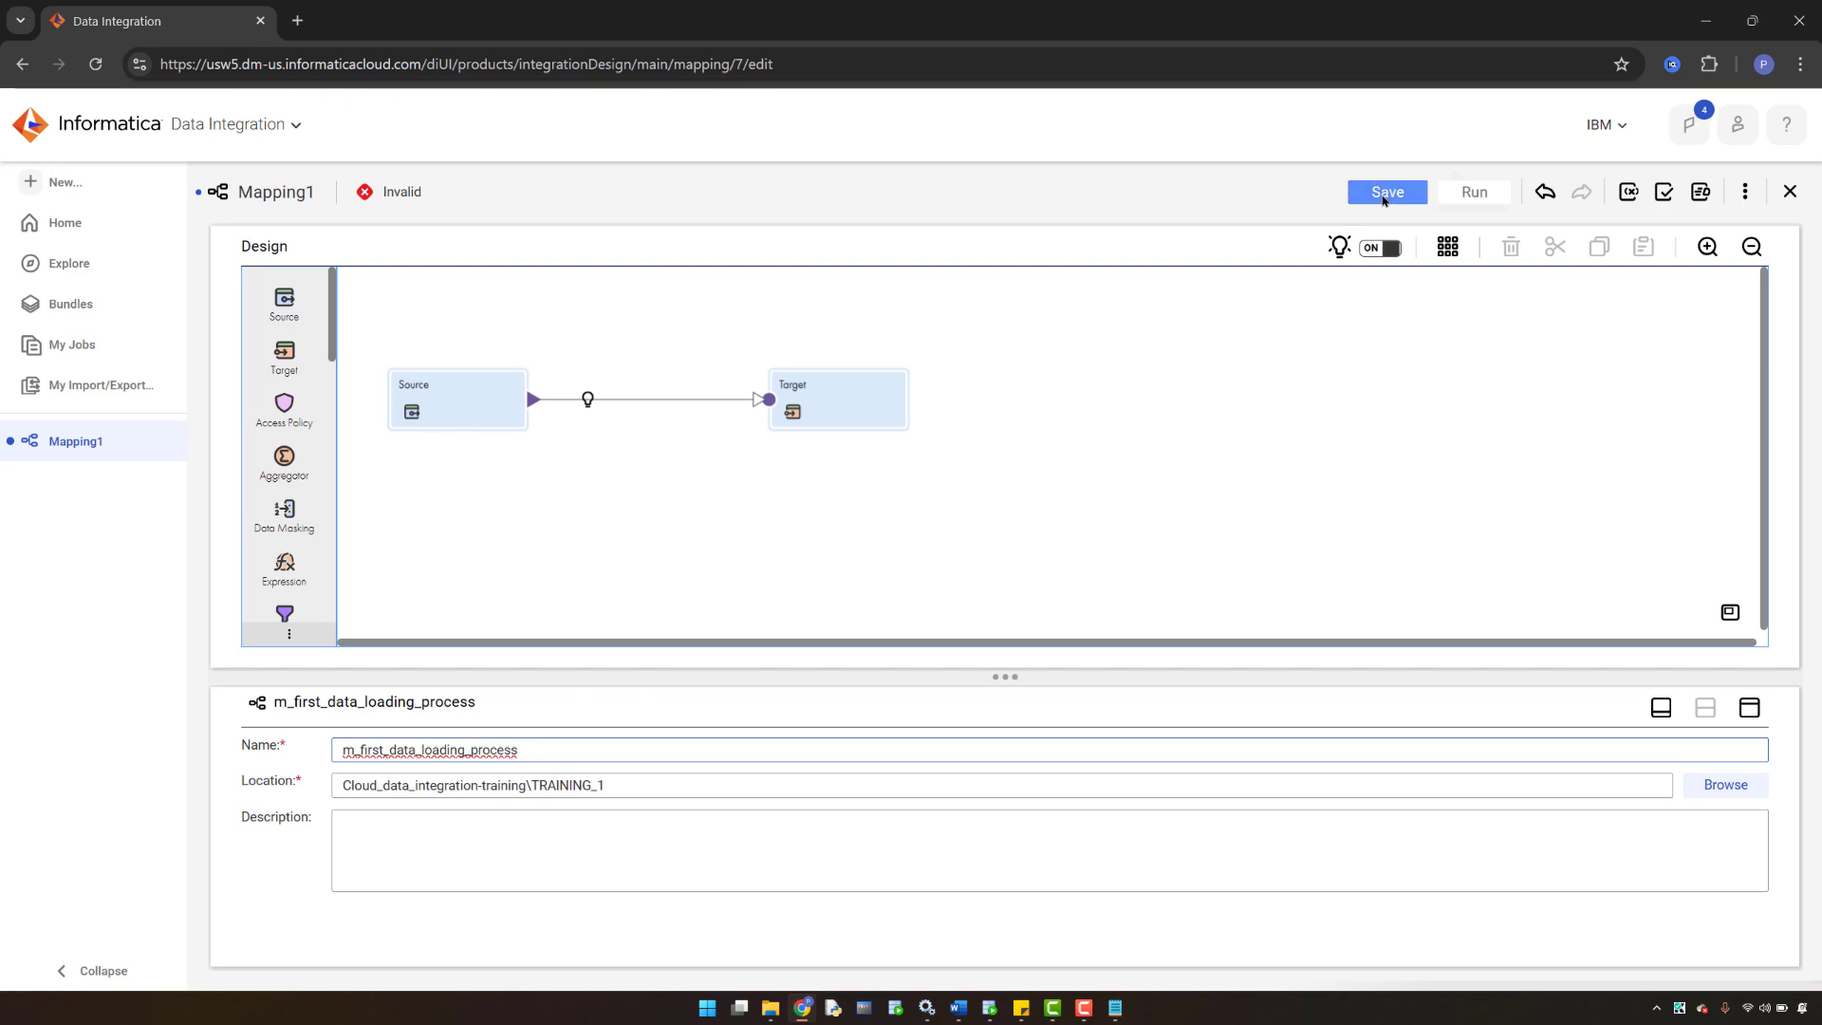
{"action": "left_click", "coordinate": [1384, 193]}
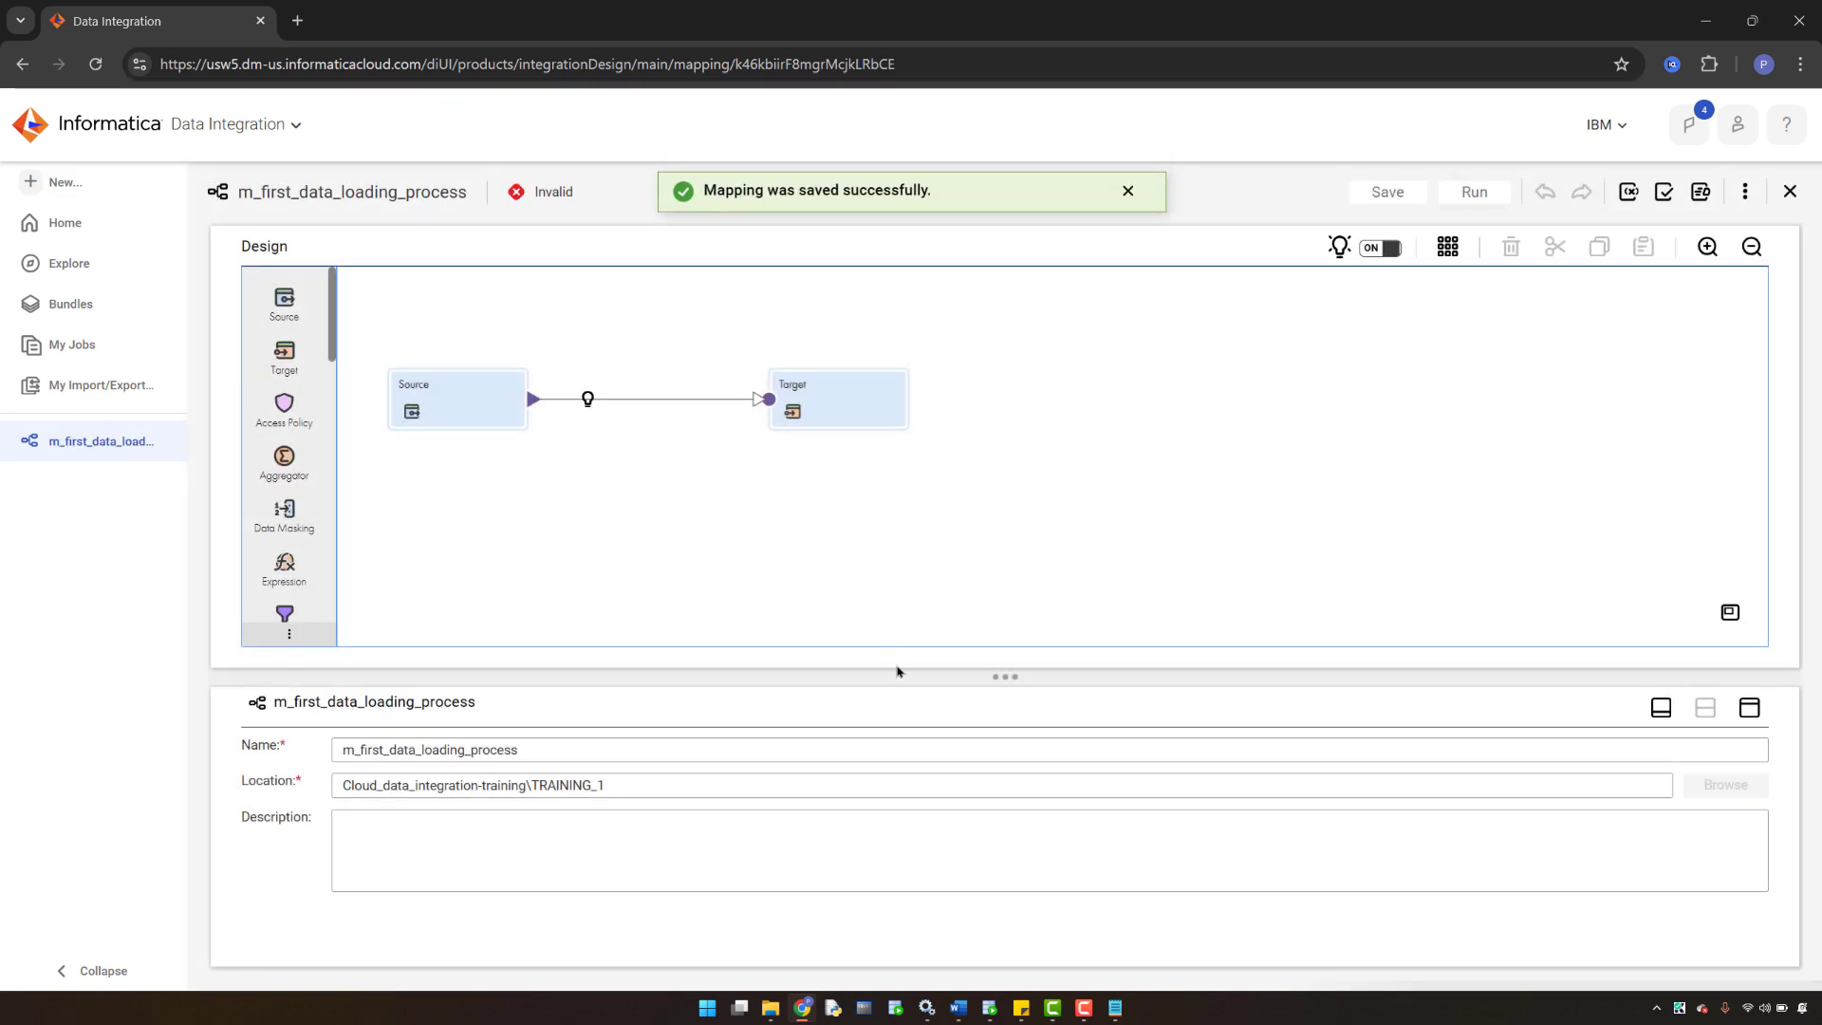
{"action": "left_click", "coordinate": [958, 1007]}
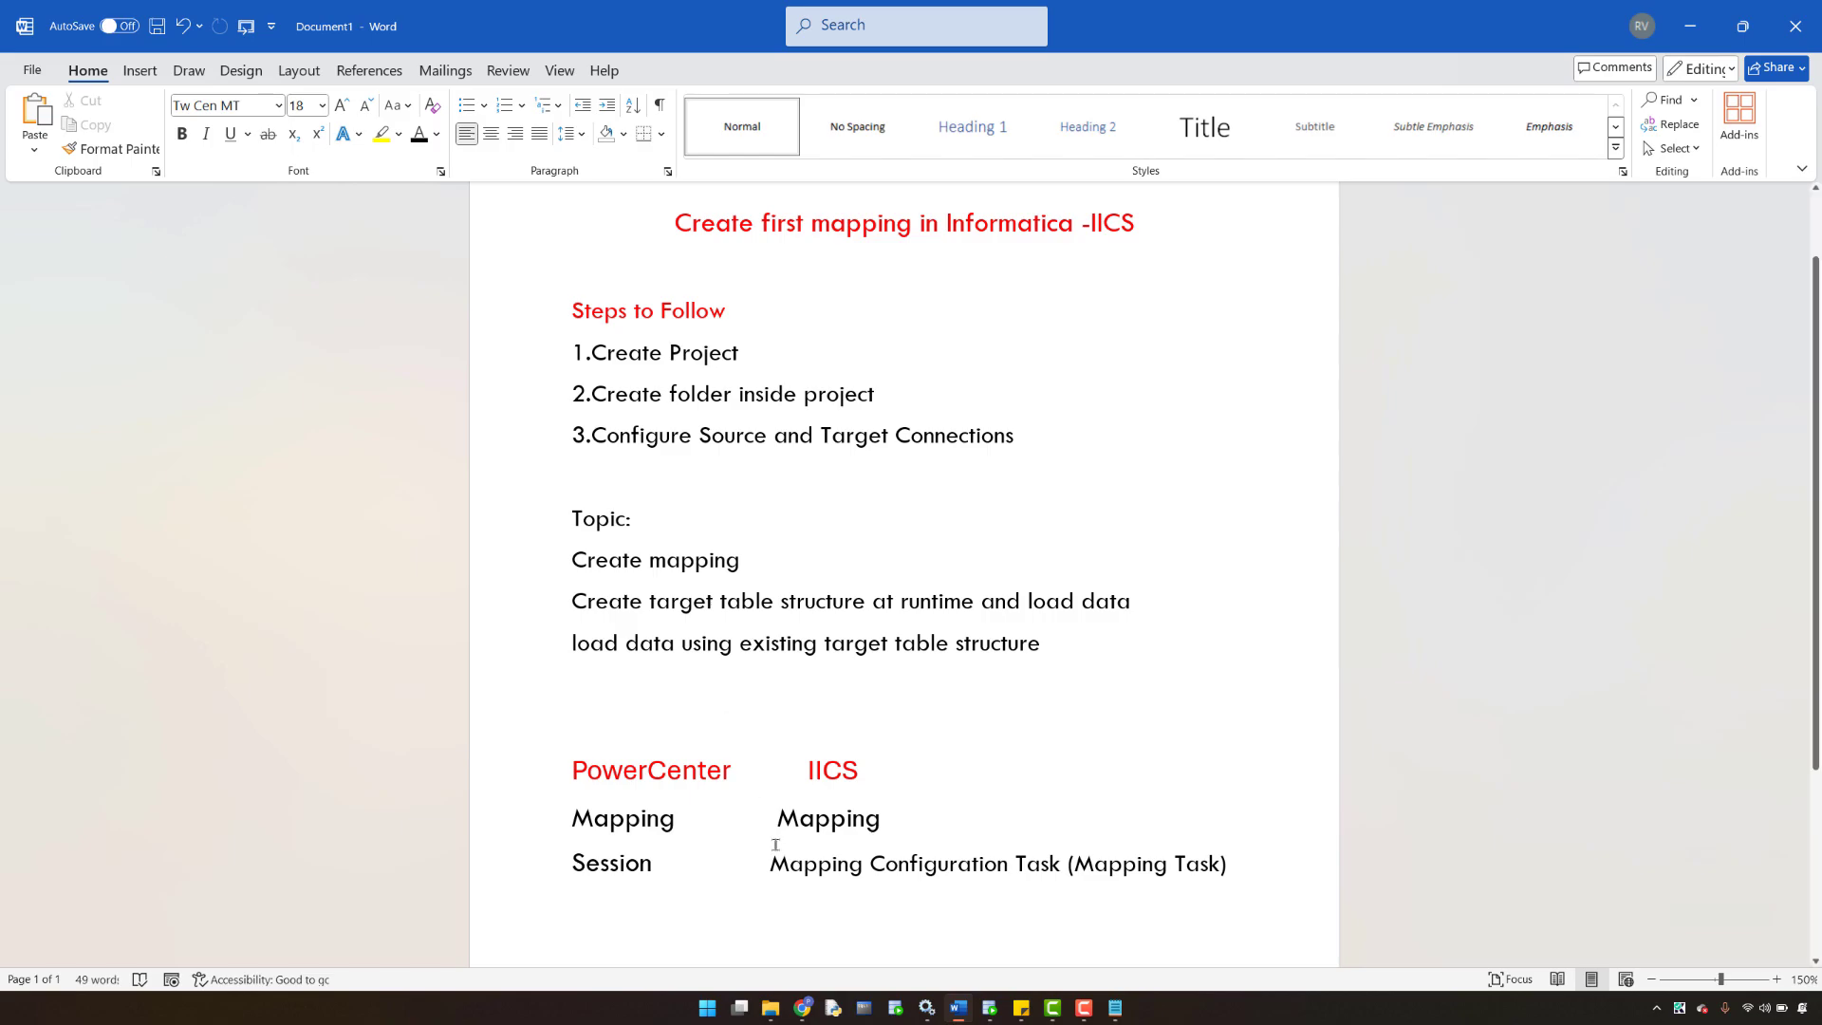
- Return from the Word notes to the m_first_data_loading_process mapping in Chrome
{"action": "left_click", "coordinate": [801, 1009]}
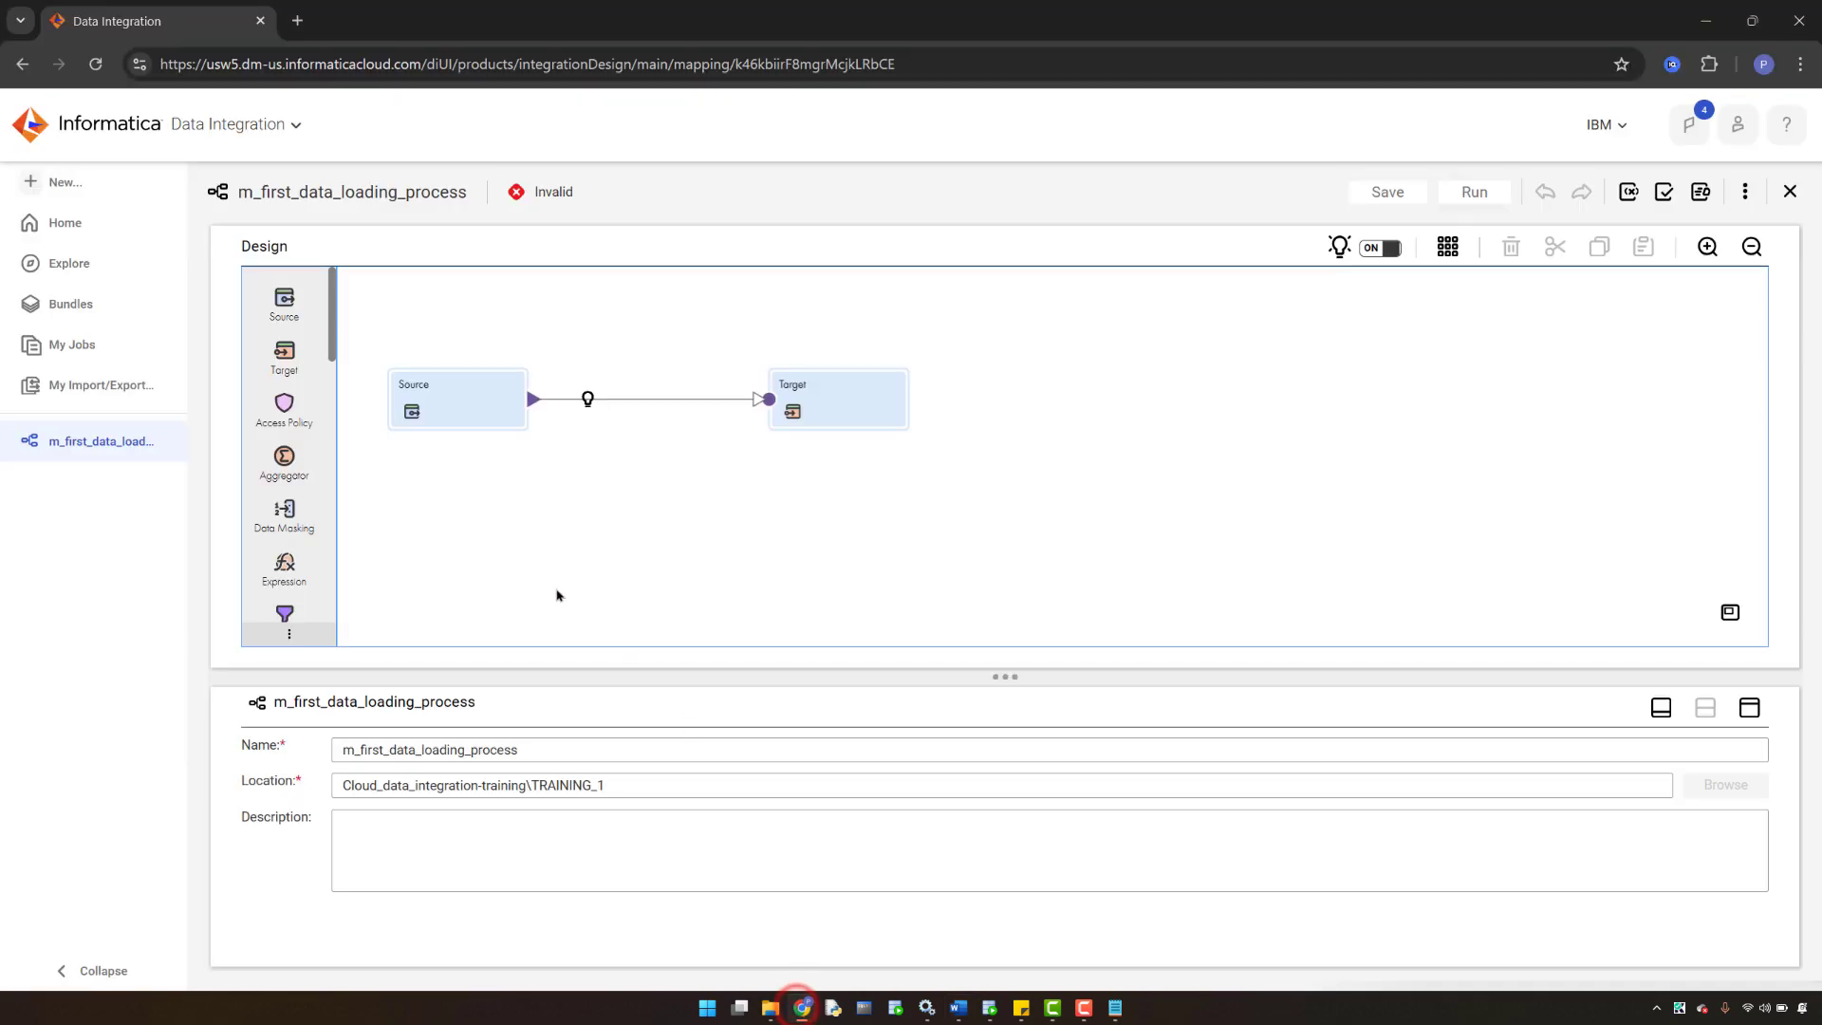
- Select the Source node to view its properties, then switch to the Word notes
{"action": "left_click", "coordinate": [460, 406]}
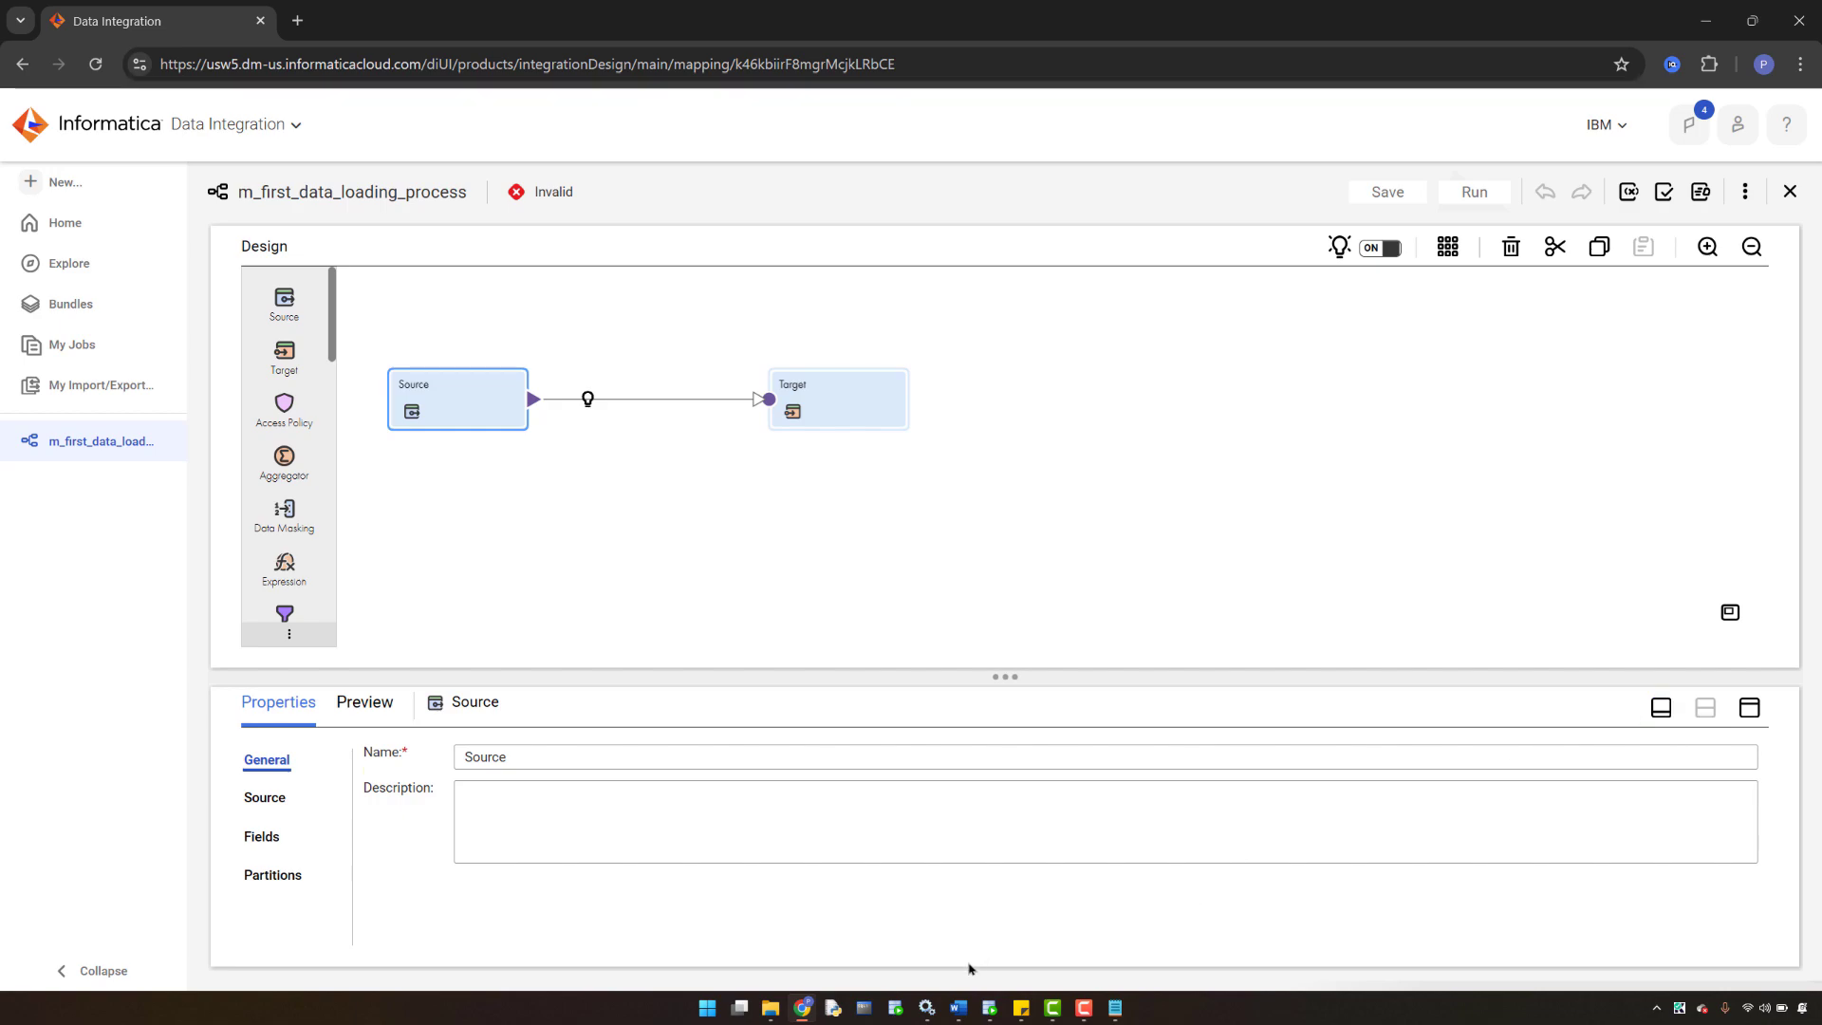
{"action": "left_click", "coordinate": [959, 1011]}
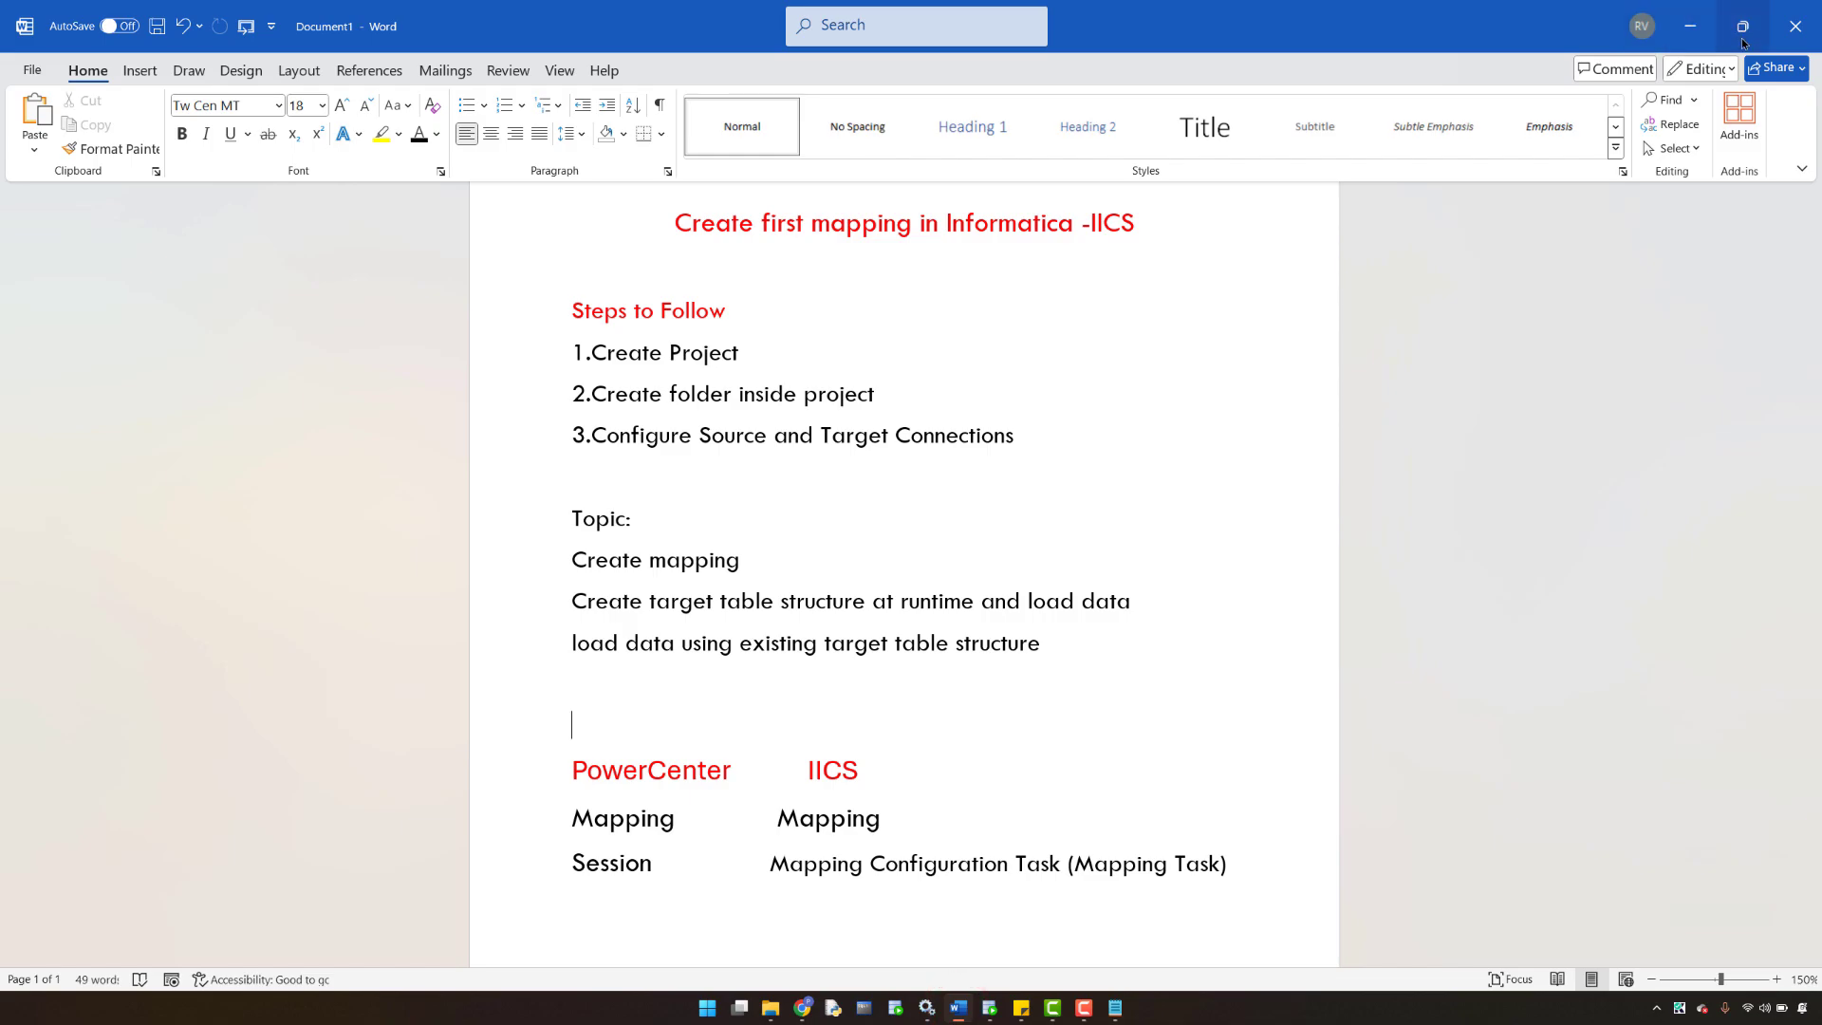
- Bring the mapping with the Source's General properties back to the front
{"action": "left_click", "coordinate": [804, 1010]}
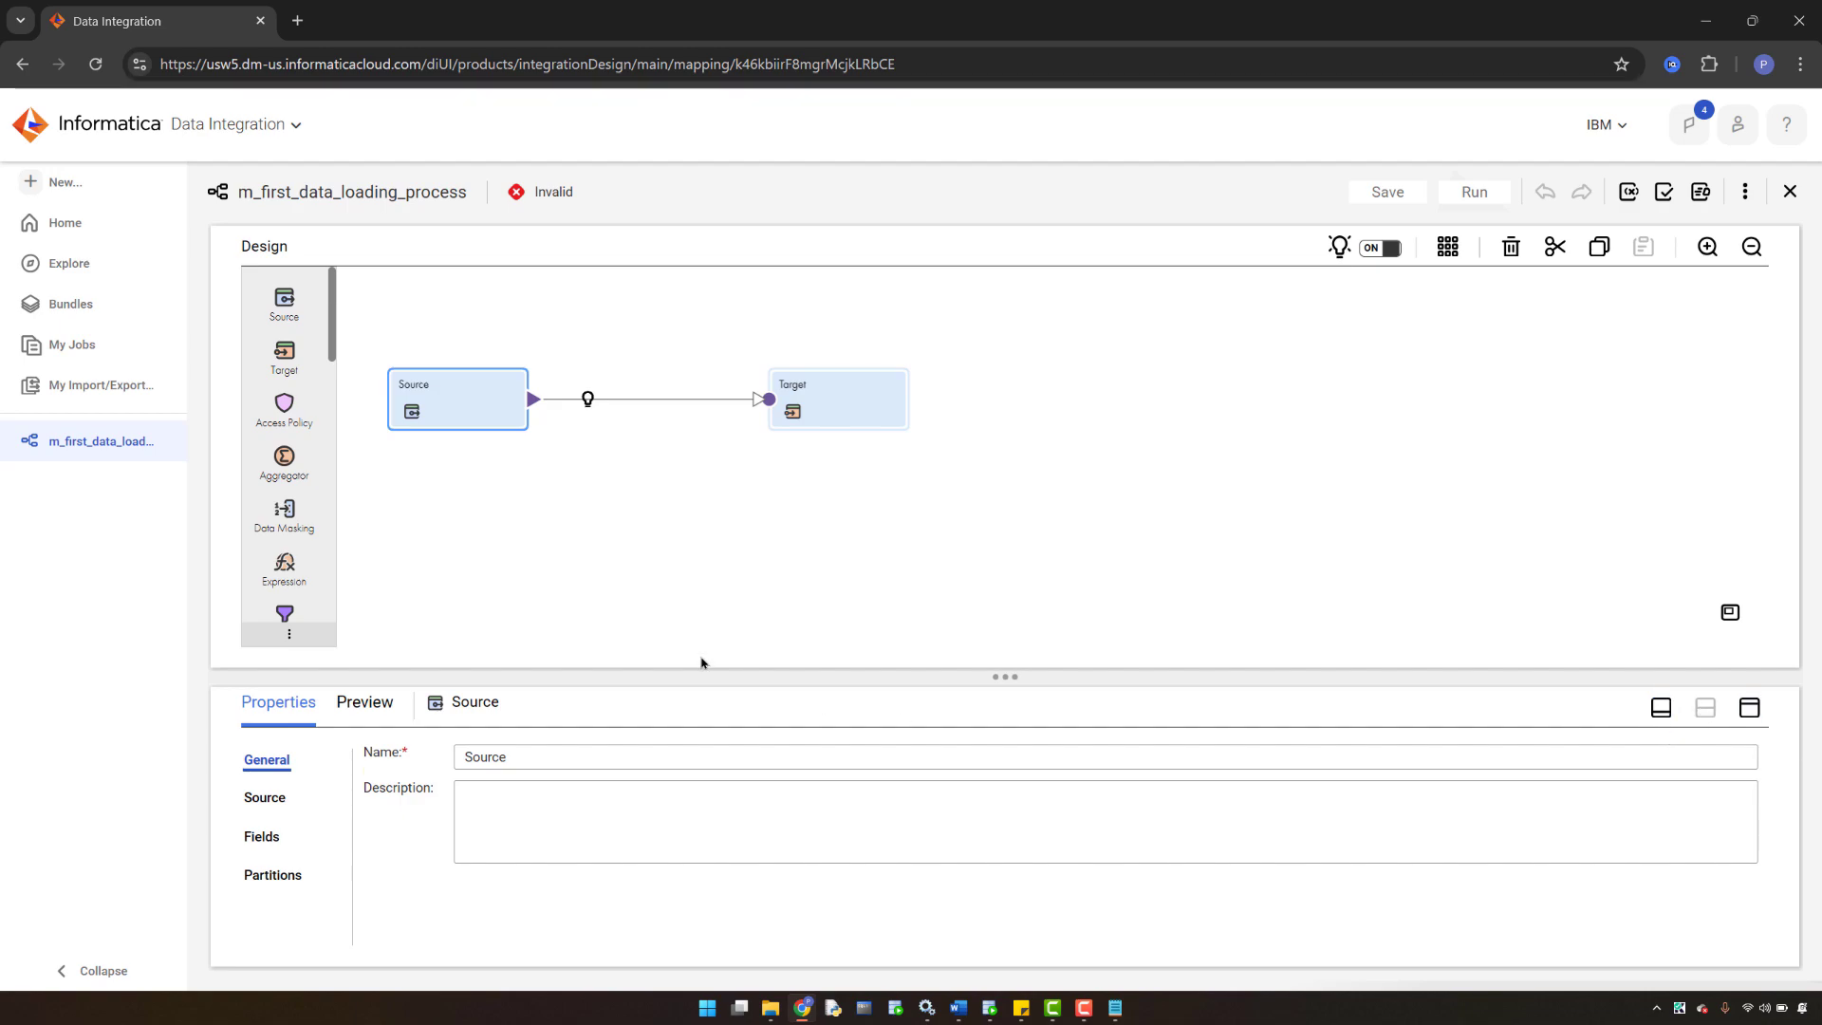
{"action": "left_click", "coordinate": [1658, 707]}
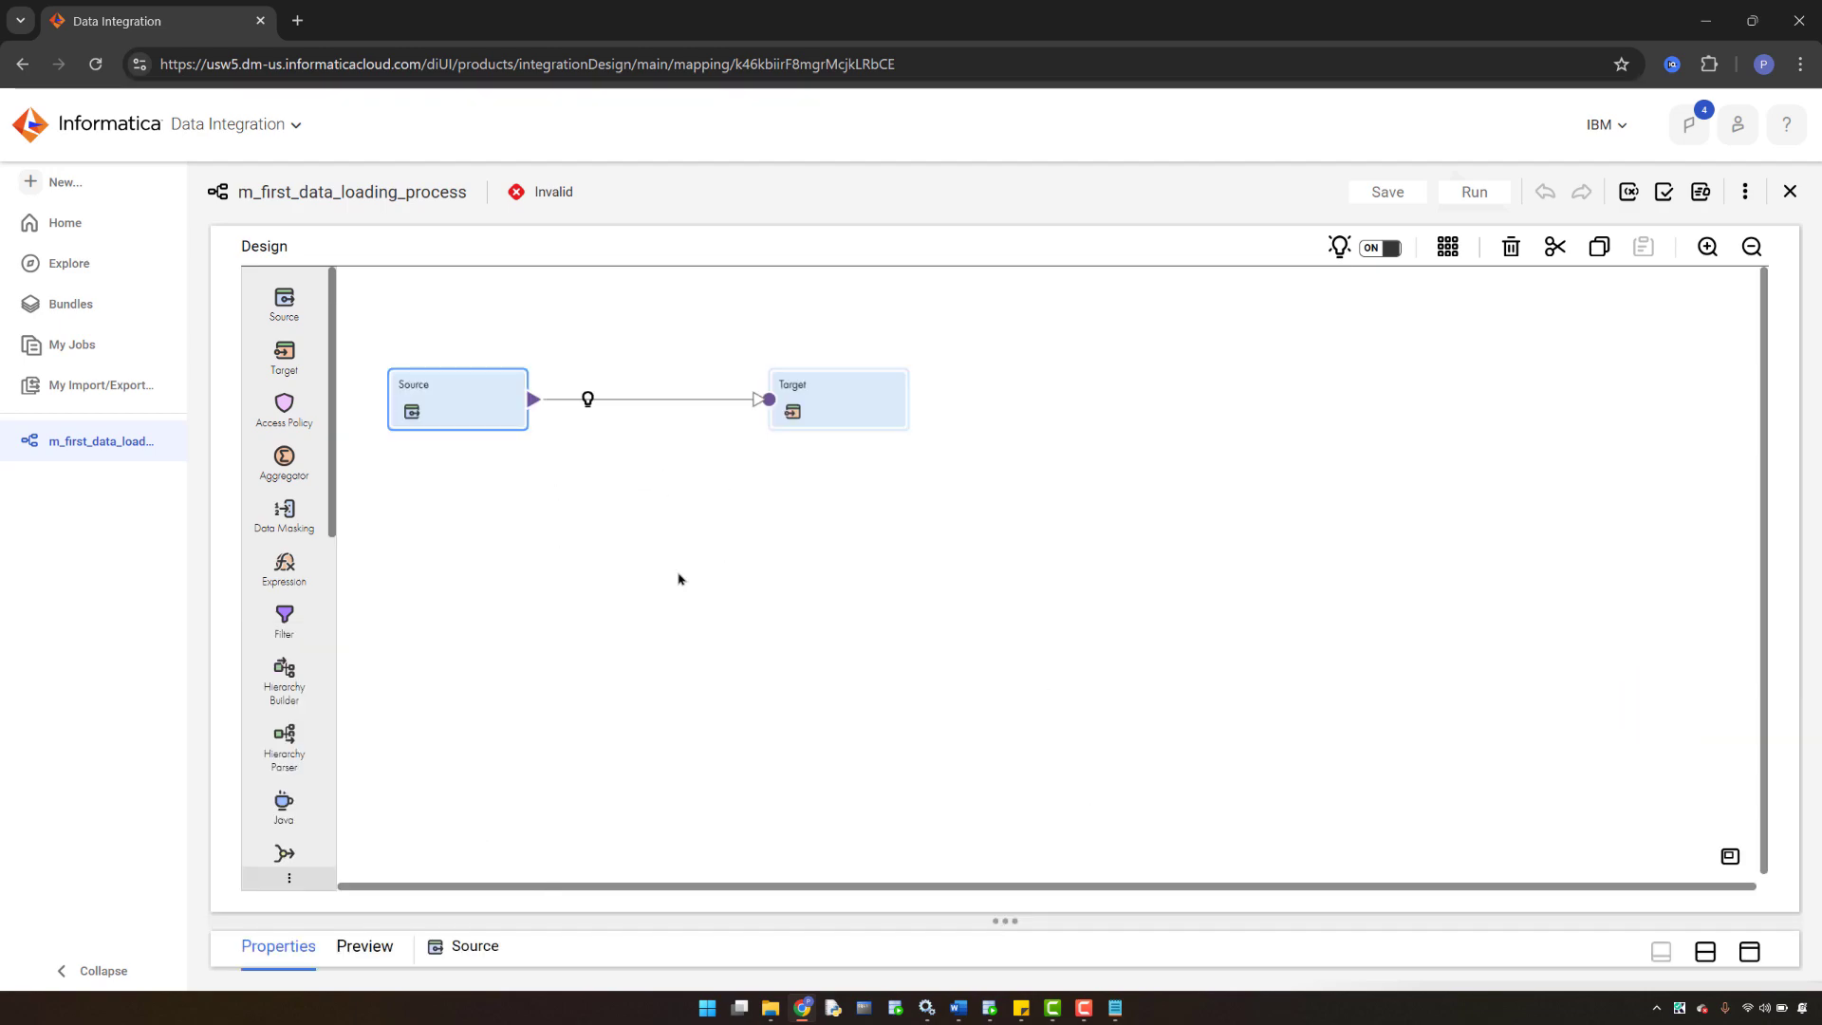
{"action": "left_click", "coordinate": [1705, 952]}
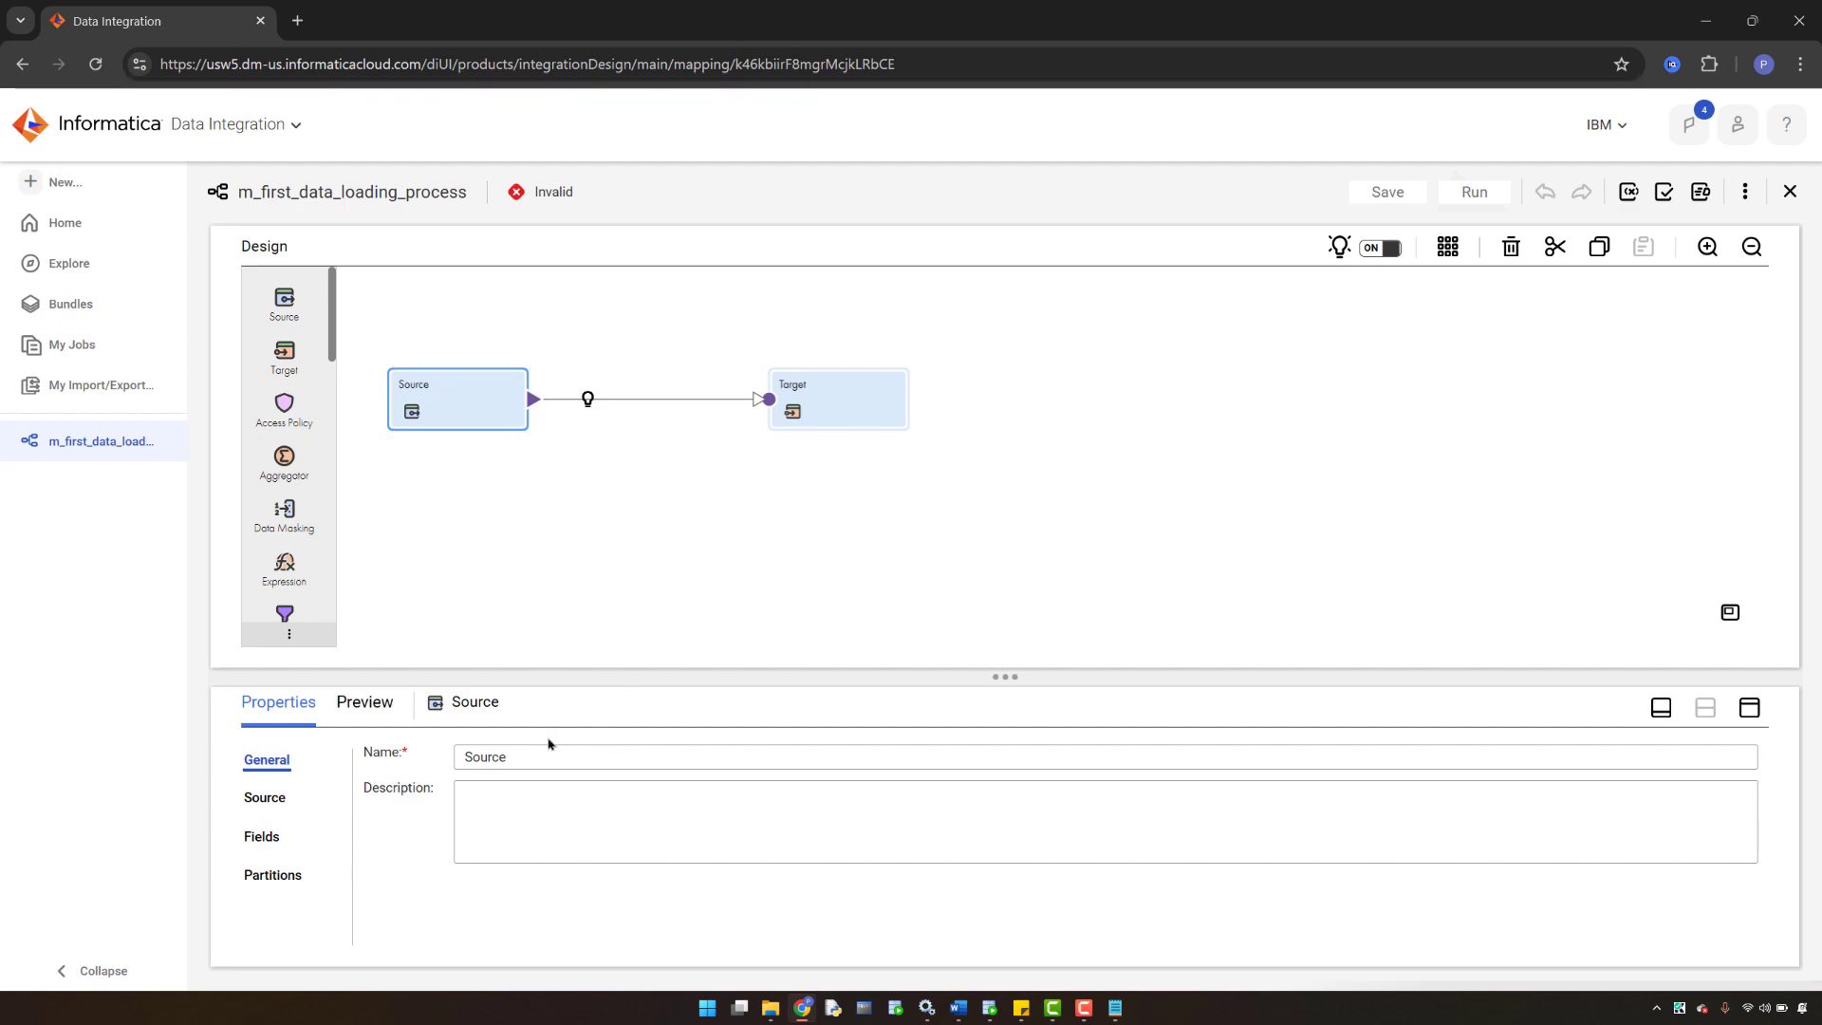
{"action": "left_click", "coordinate": [1748, 711]}
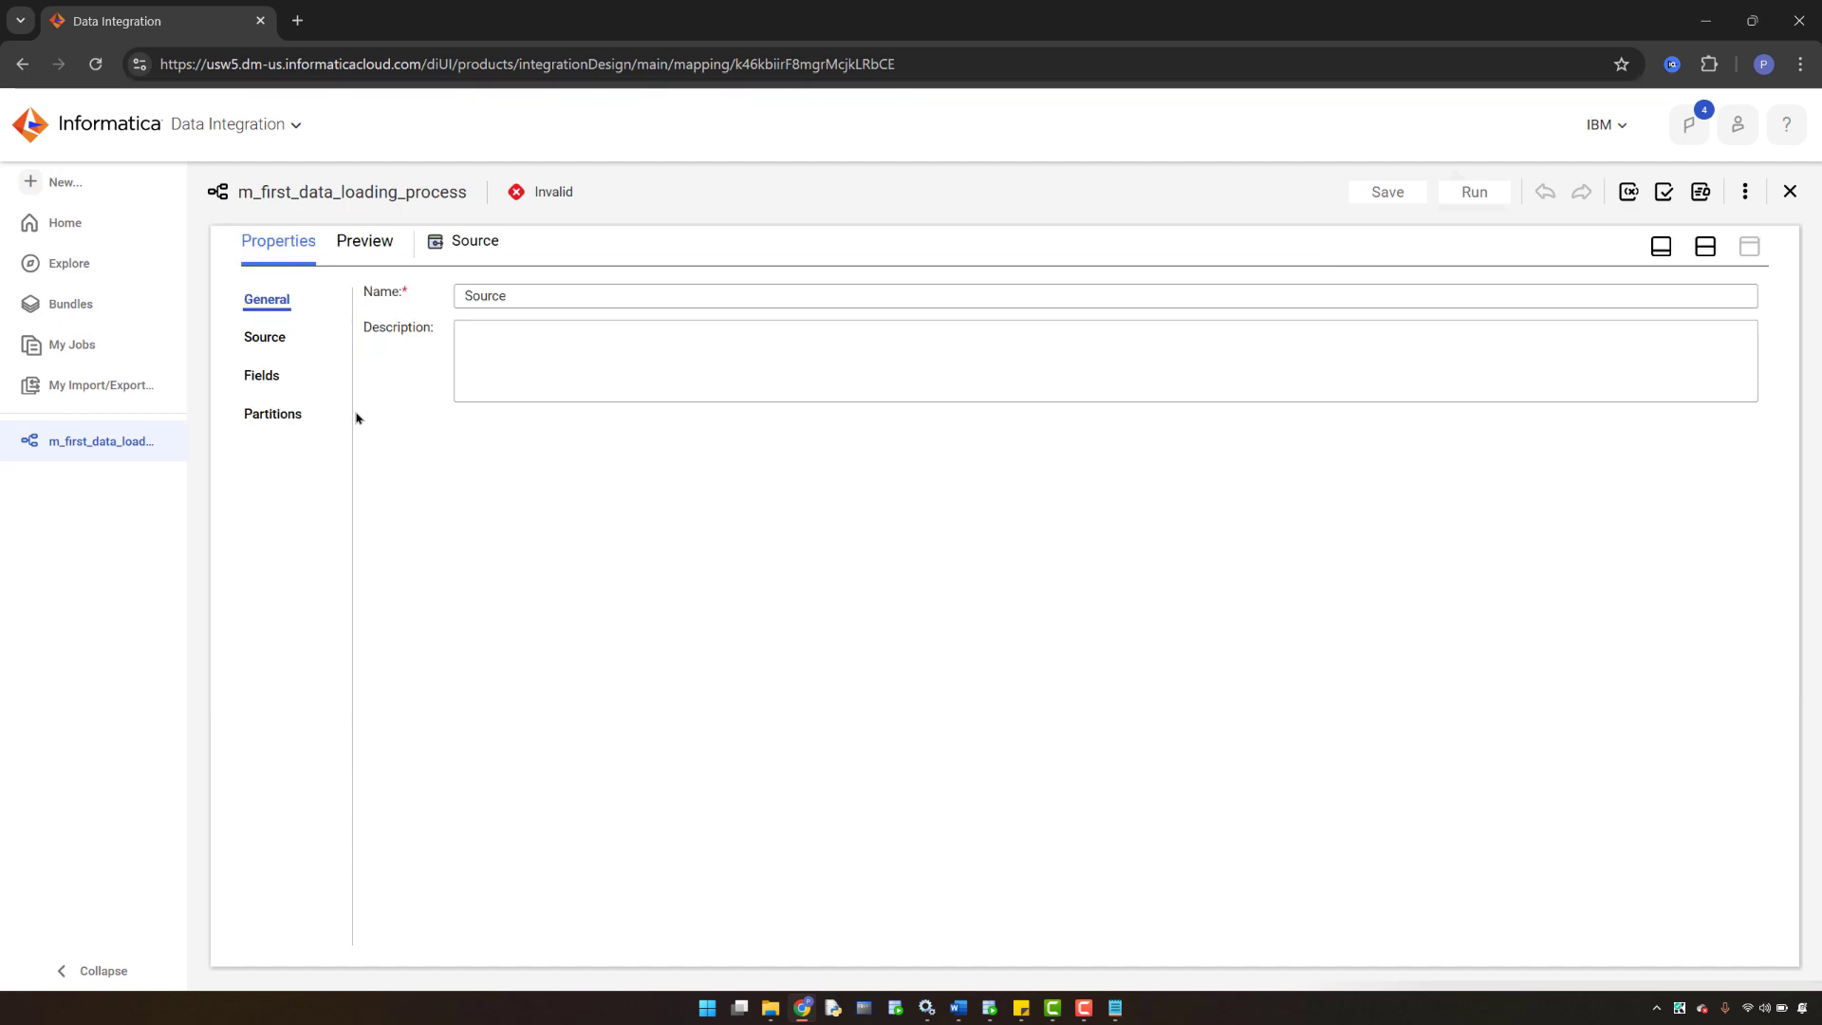
{"action": "left_click", "coordinate": [1705, 249]}
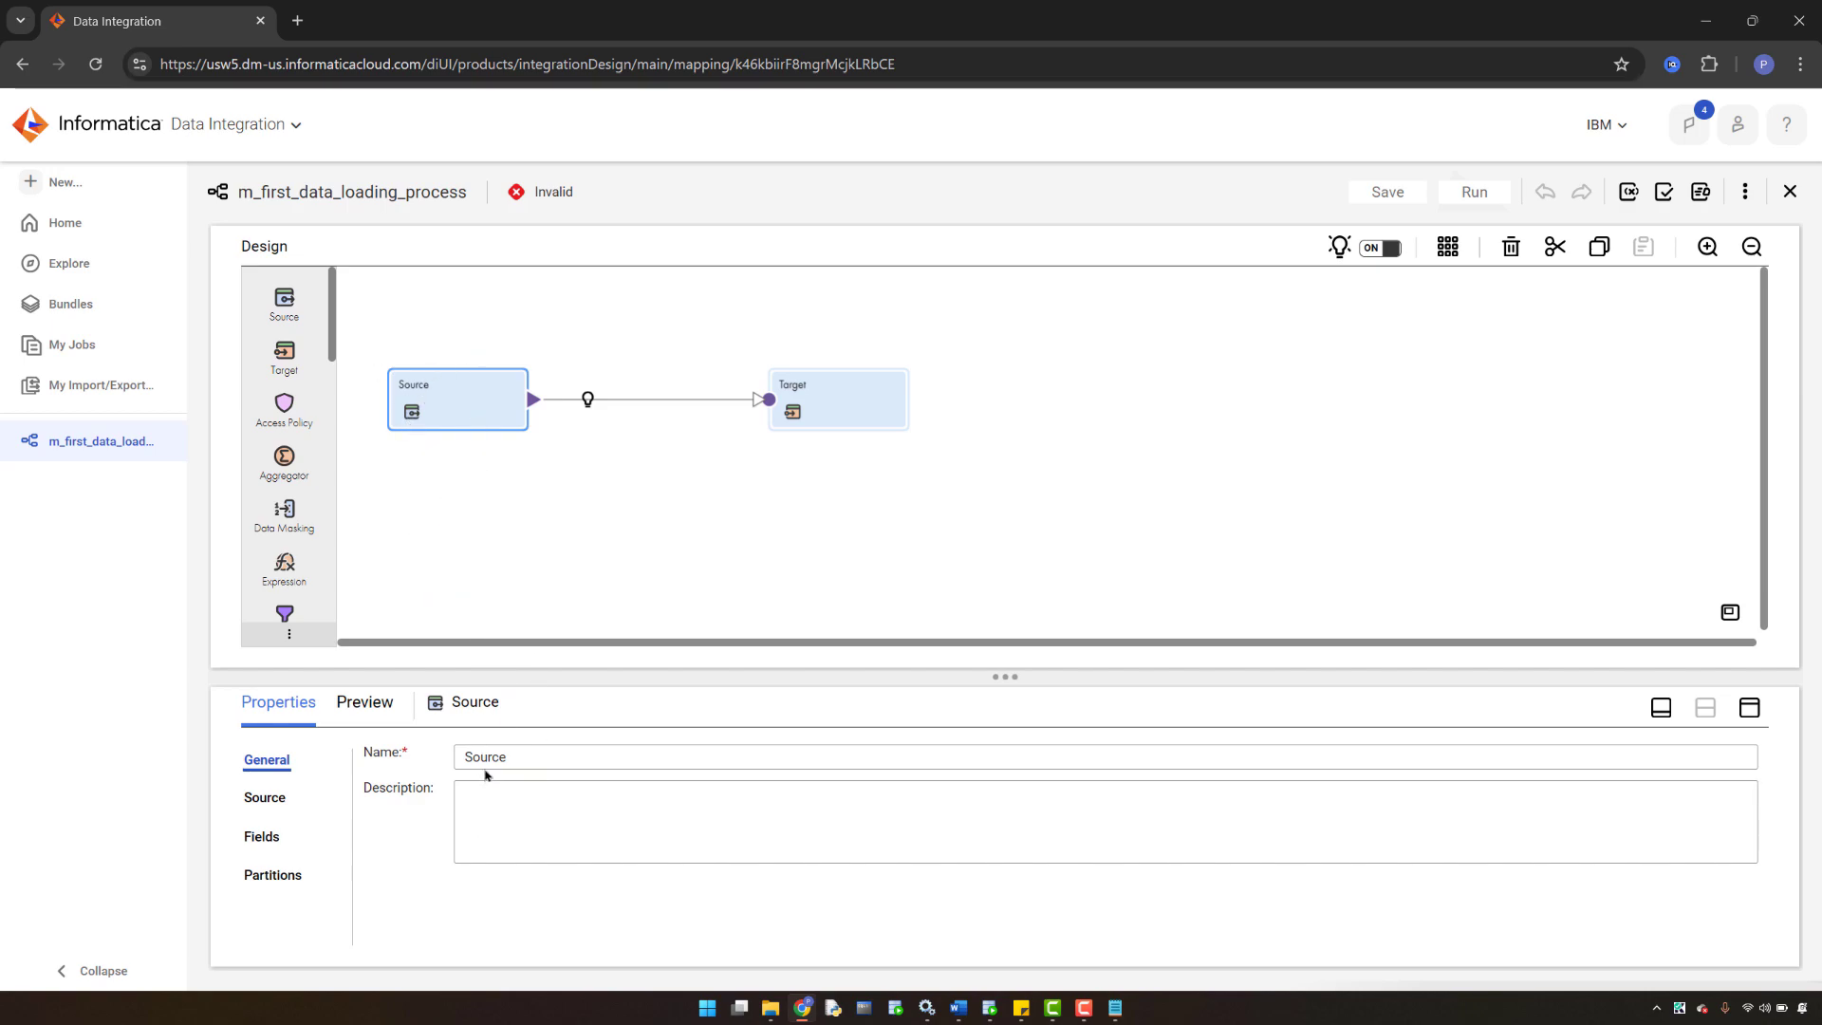
- Show the Source tab, enlarge the properties panel, and inspect the Connection list without choosing
{"action": "left_click", "coordinate": [263, 806]}
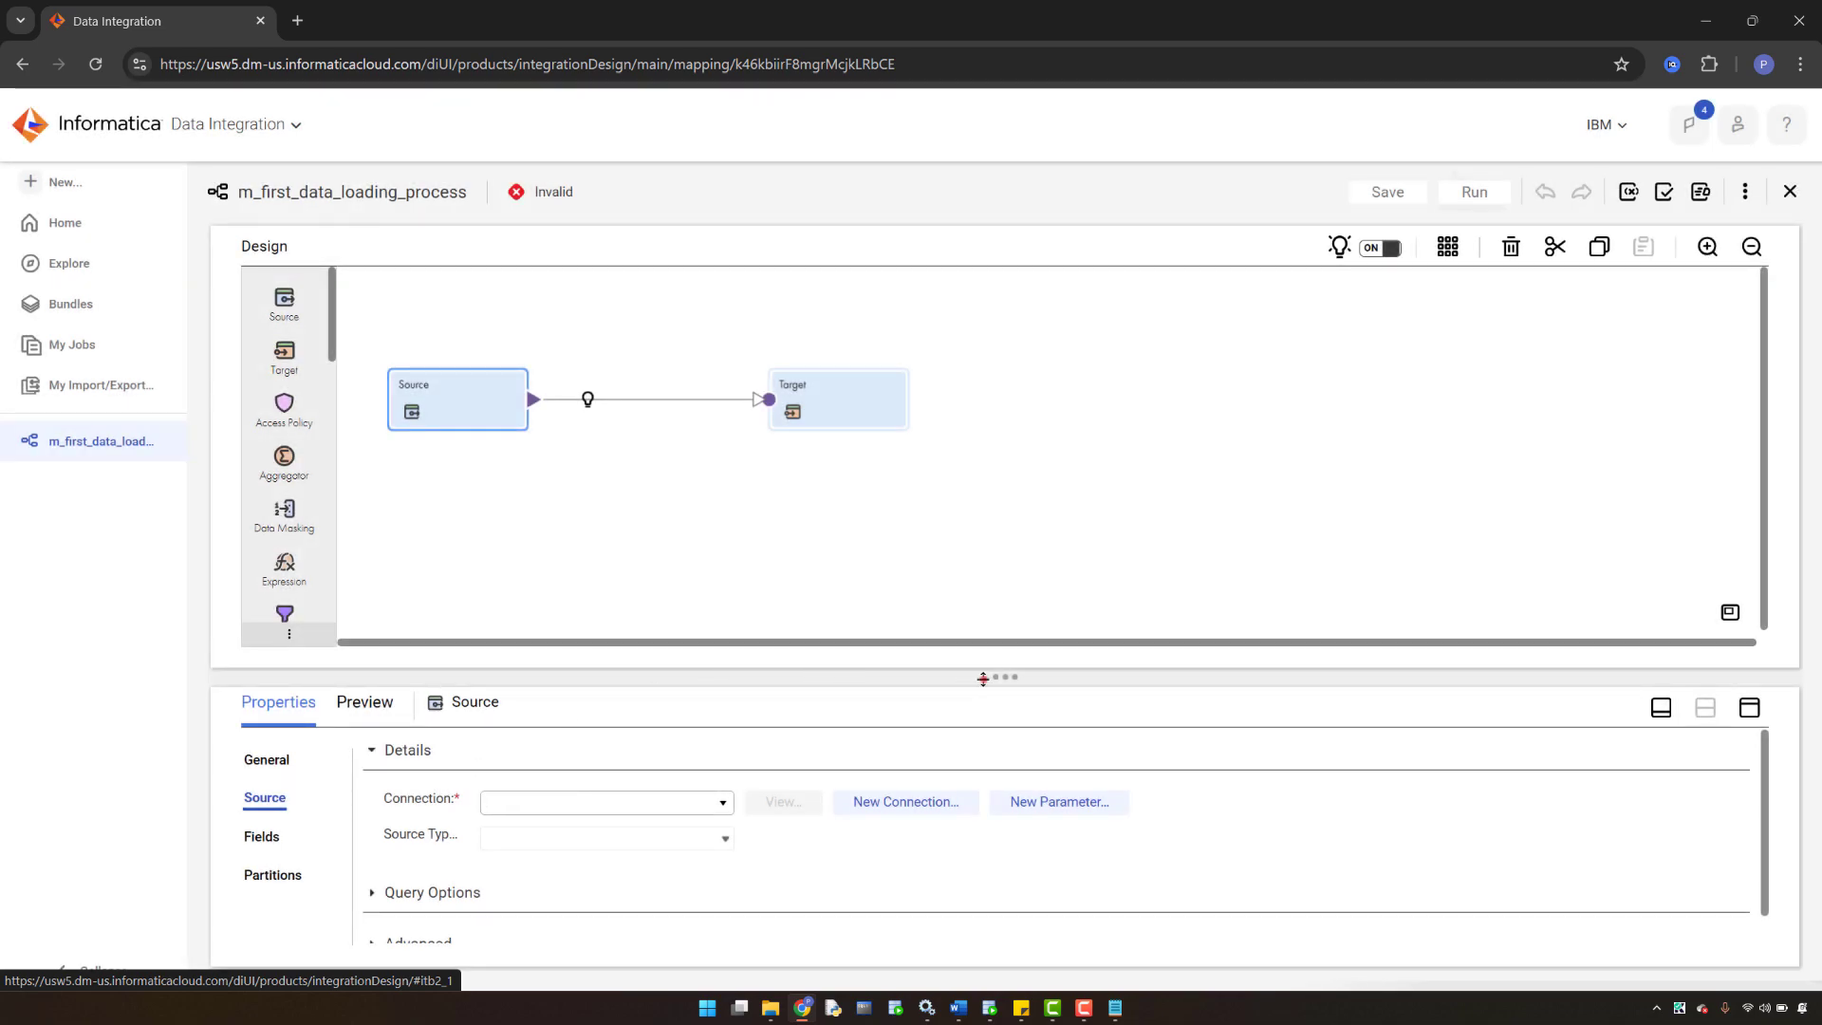
{"action": "left_click_drag", "start_coordinate": [983, 679], "coordinate": [988, 511]}
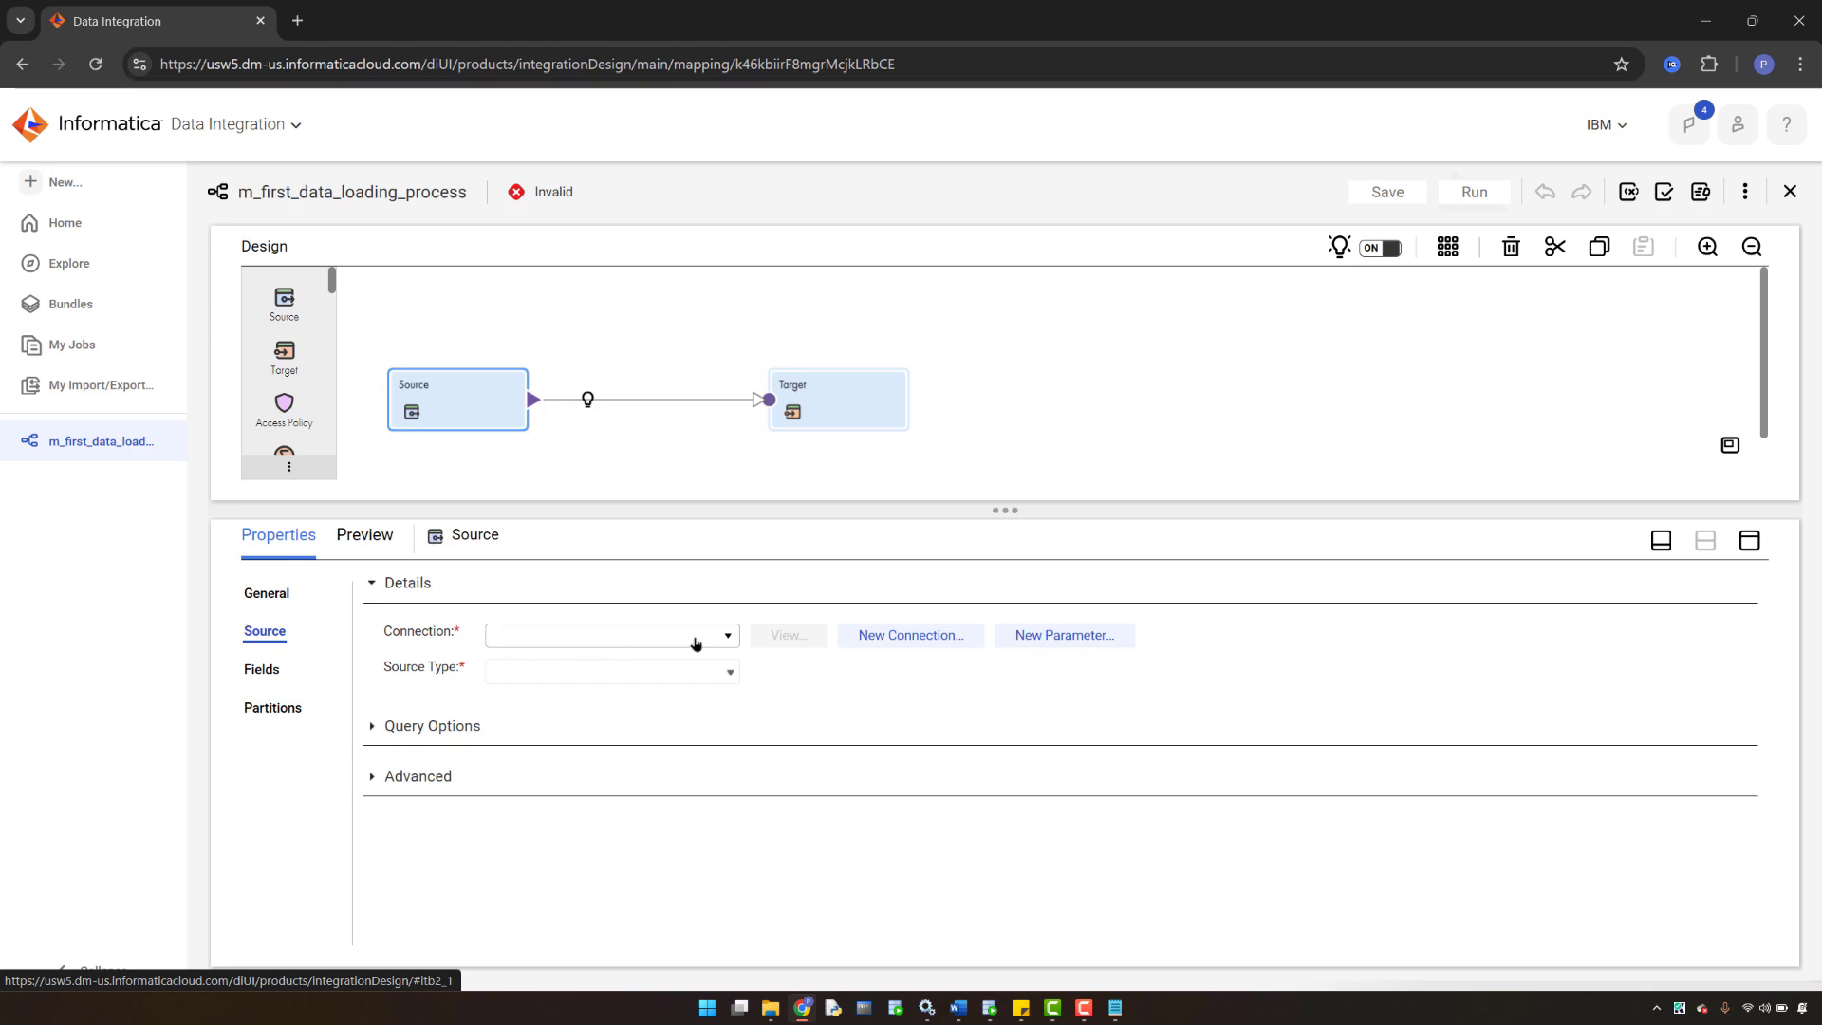
{"action": "left_click", "coordinate": [727, 640]}
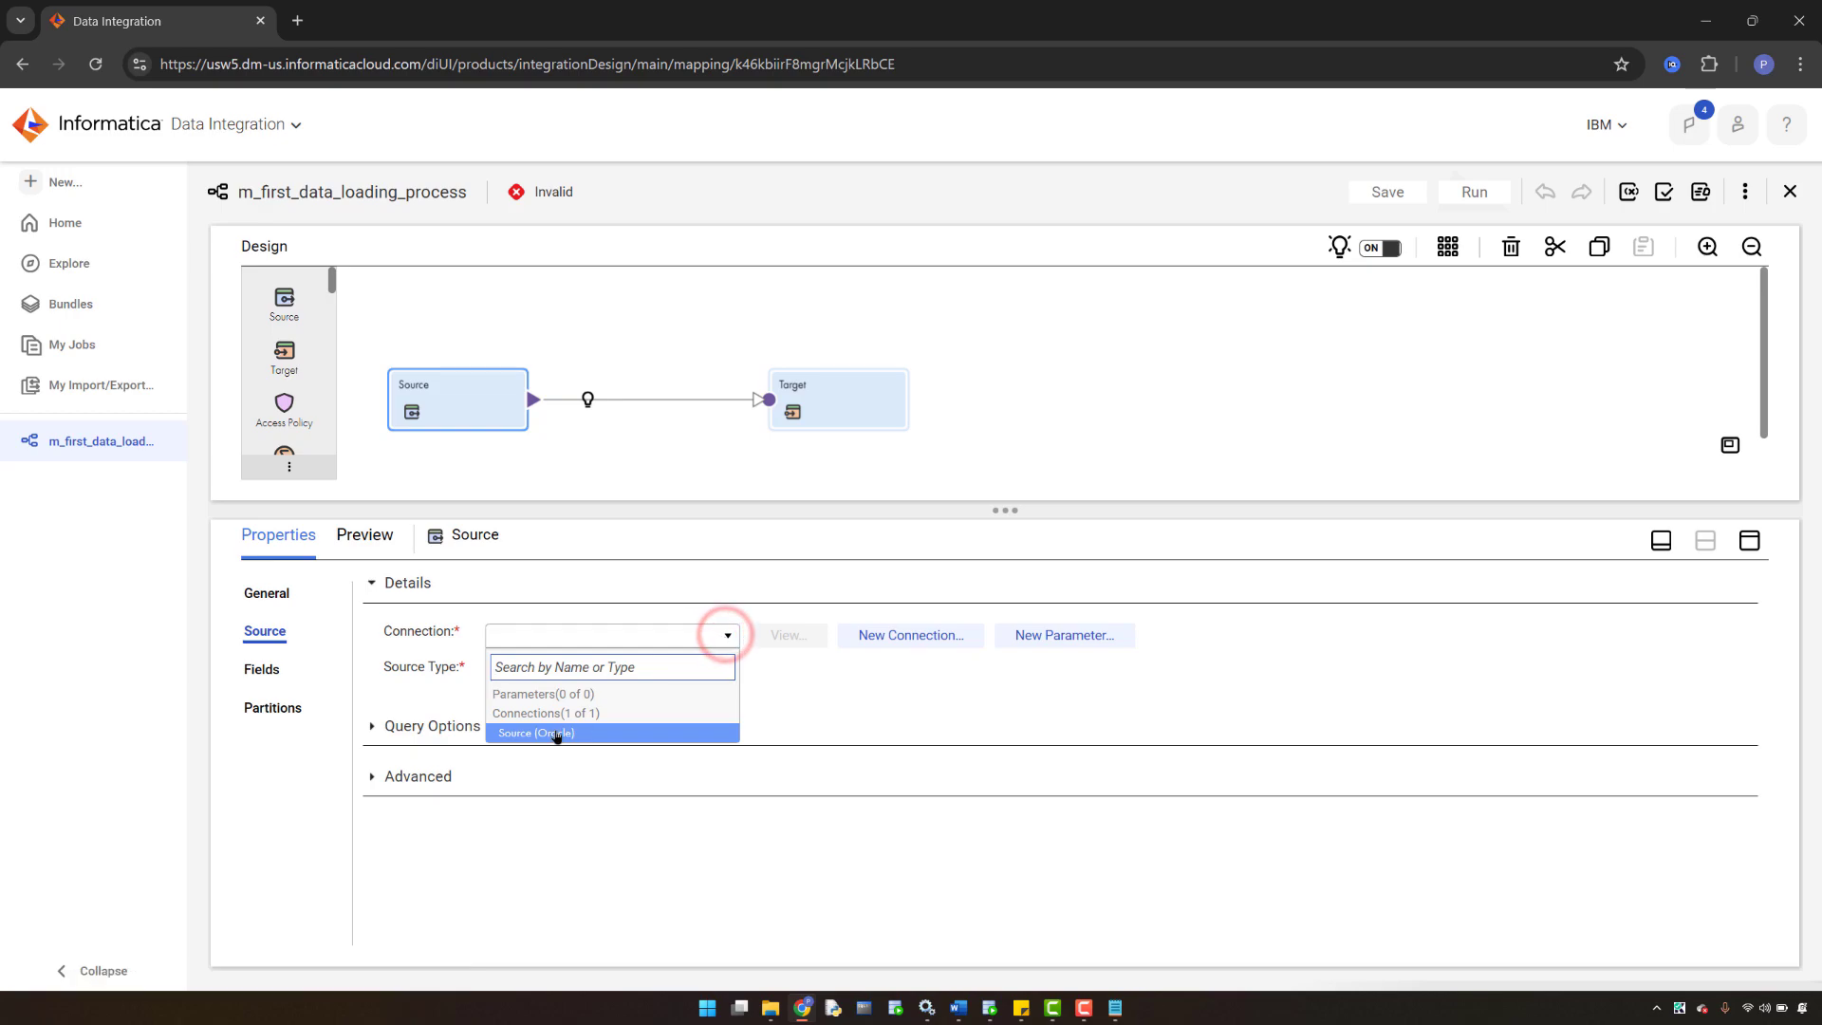
{"action": "left_click", "coordinate": [824, 708]}
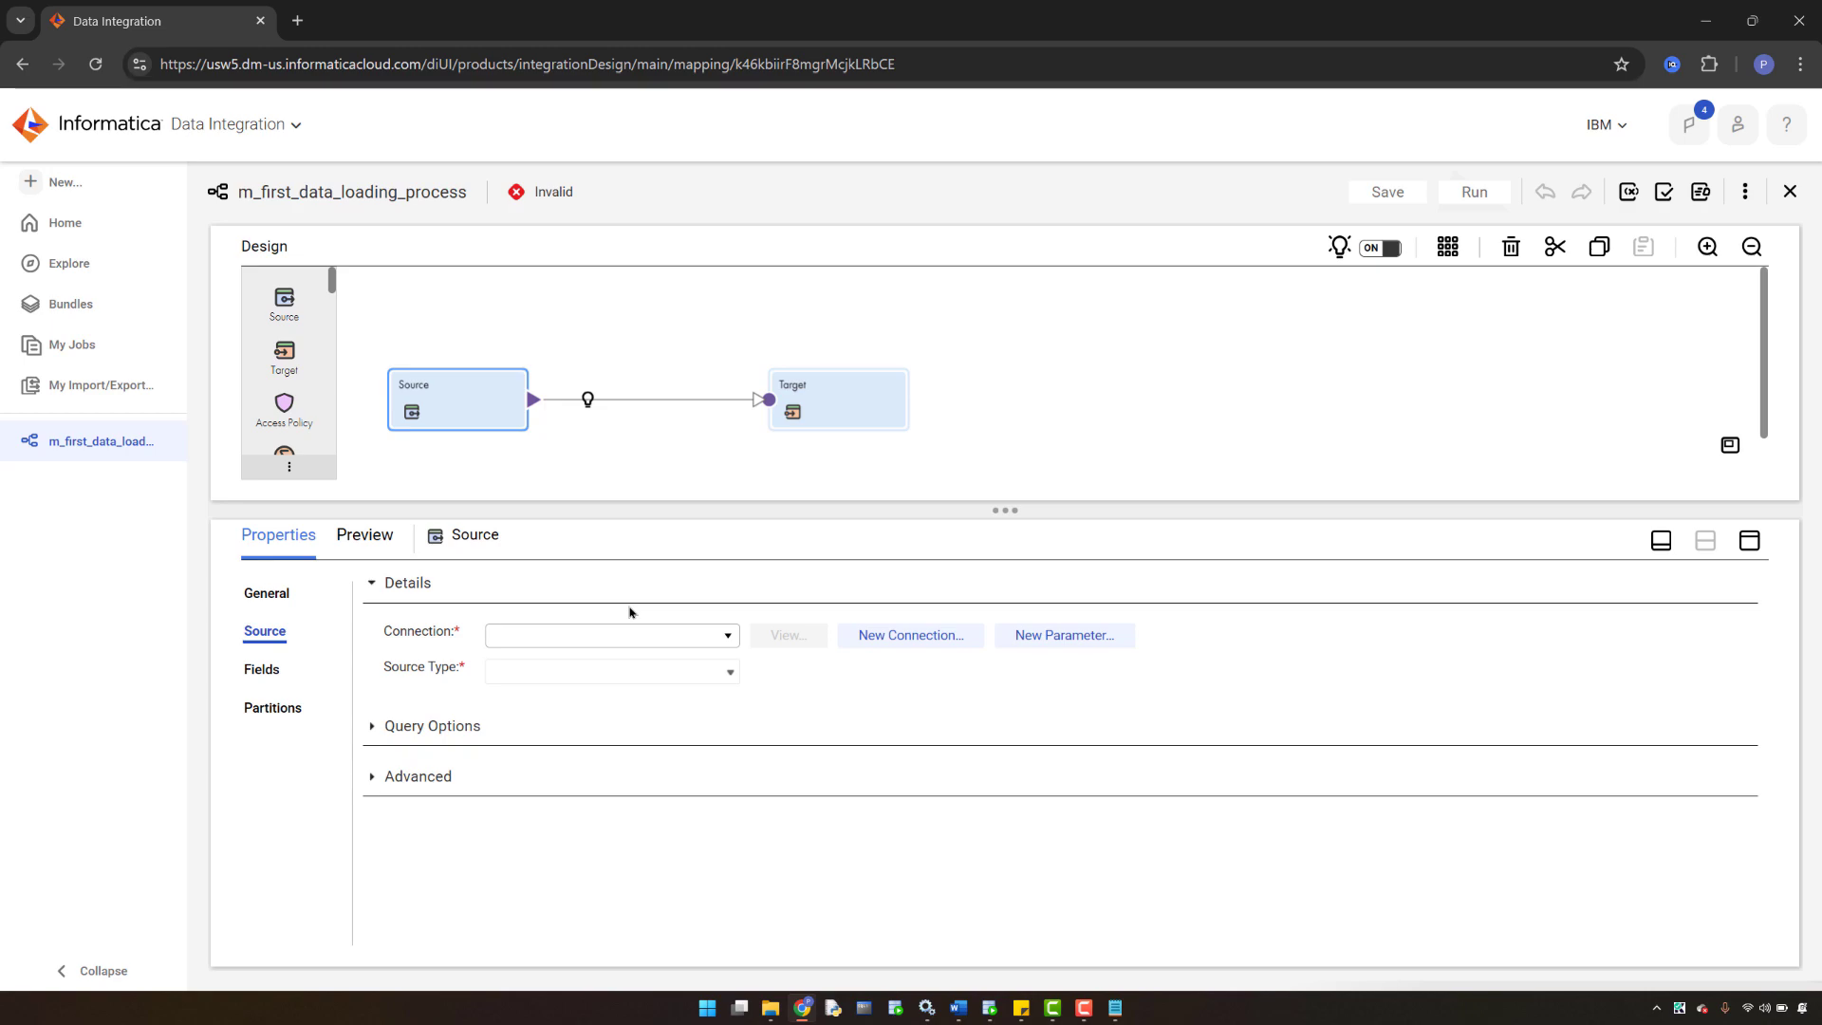
- Start a new connection, preview the Sample Data option, then return to Actual Data
{"action": "left_click", "coordinate": [902, 644]}
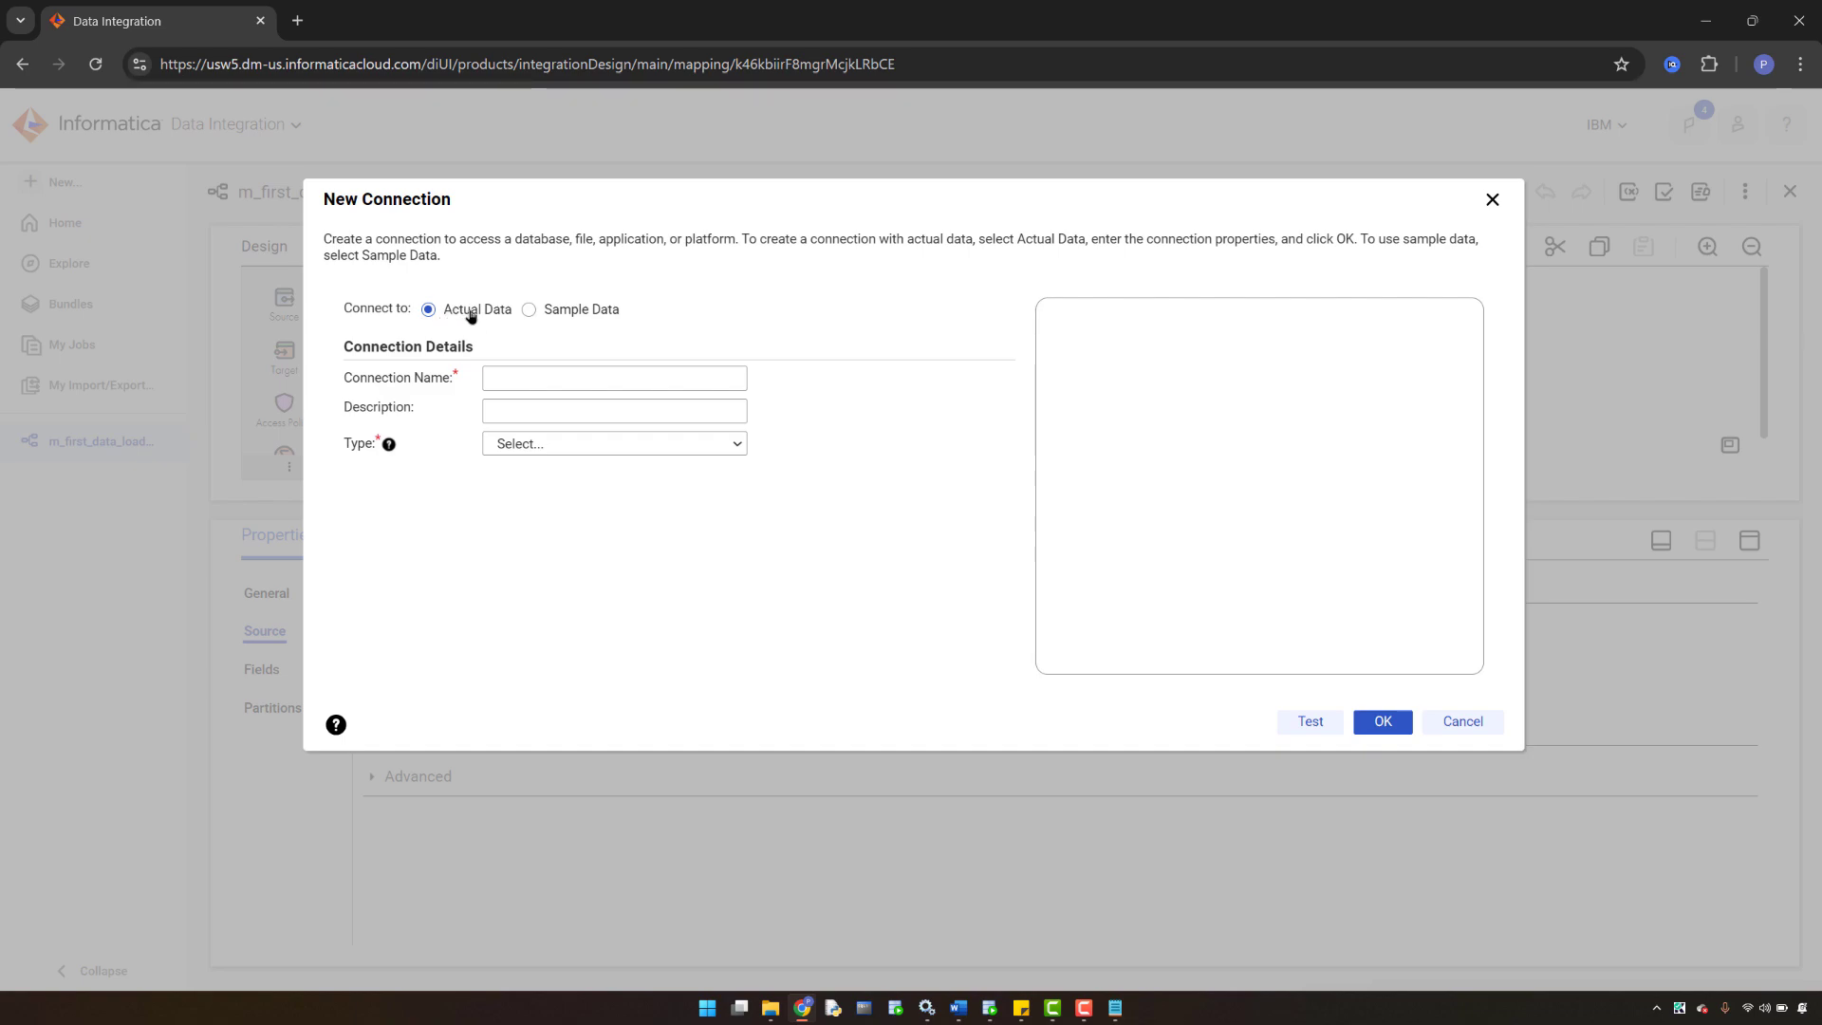
{"action": "left_click", "coordinate": [529, 312]}
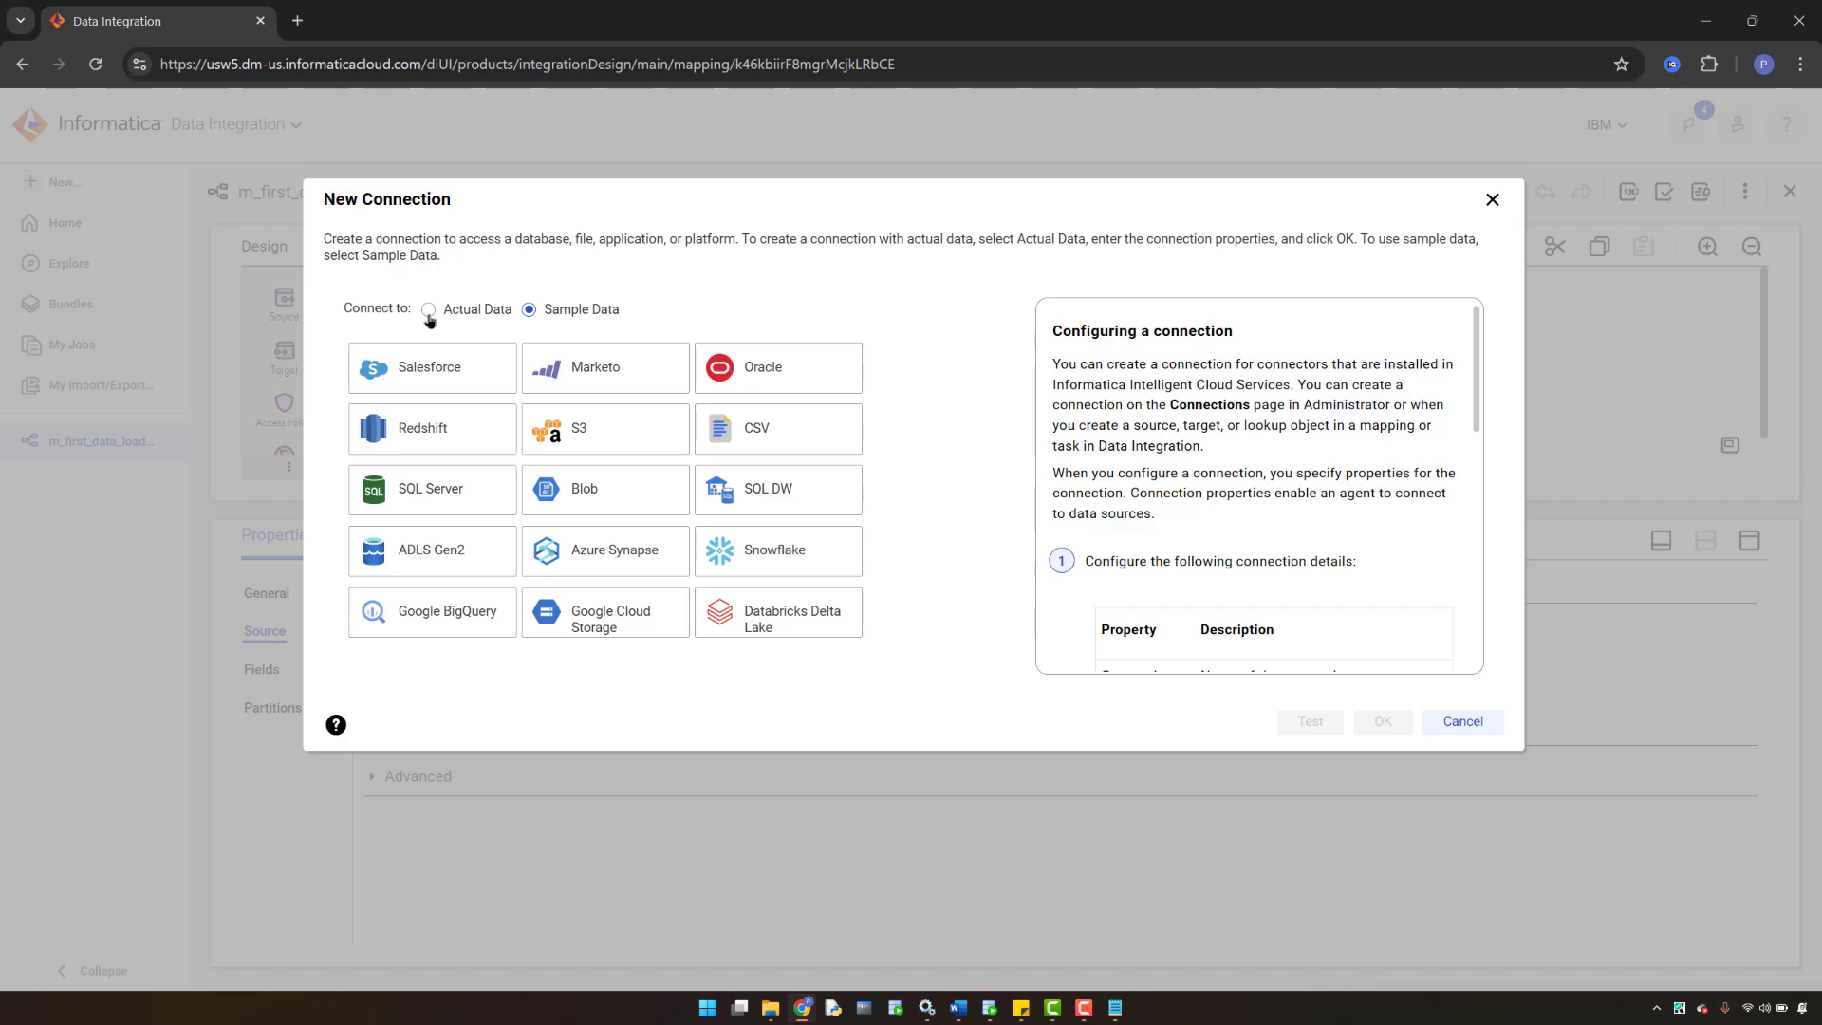
{"action": "left_click", "coordinate": [428, 311]}
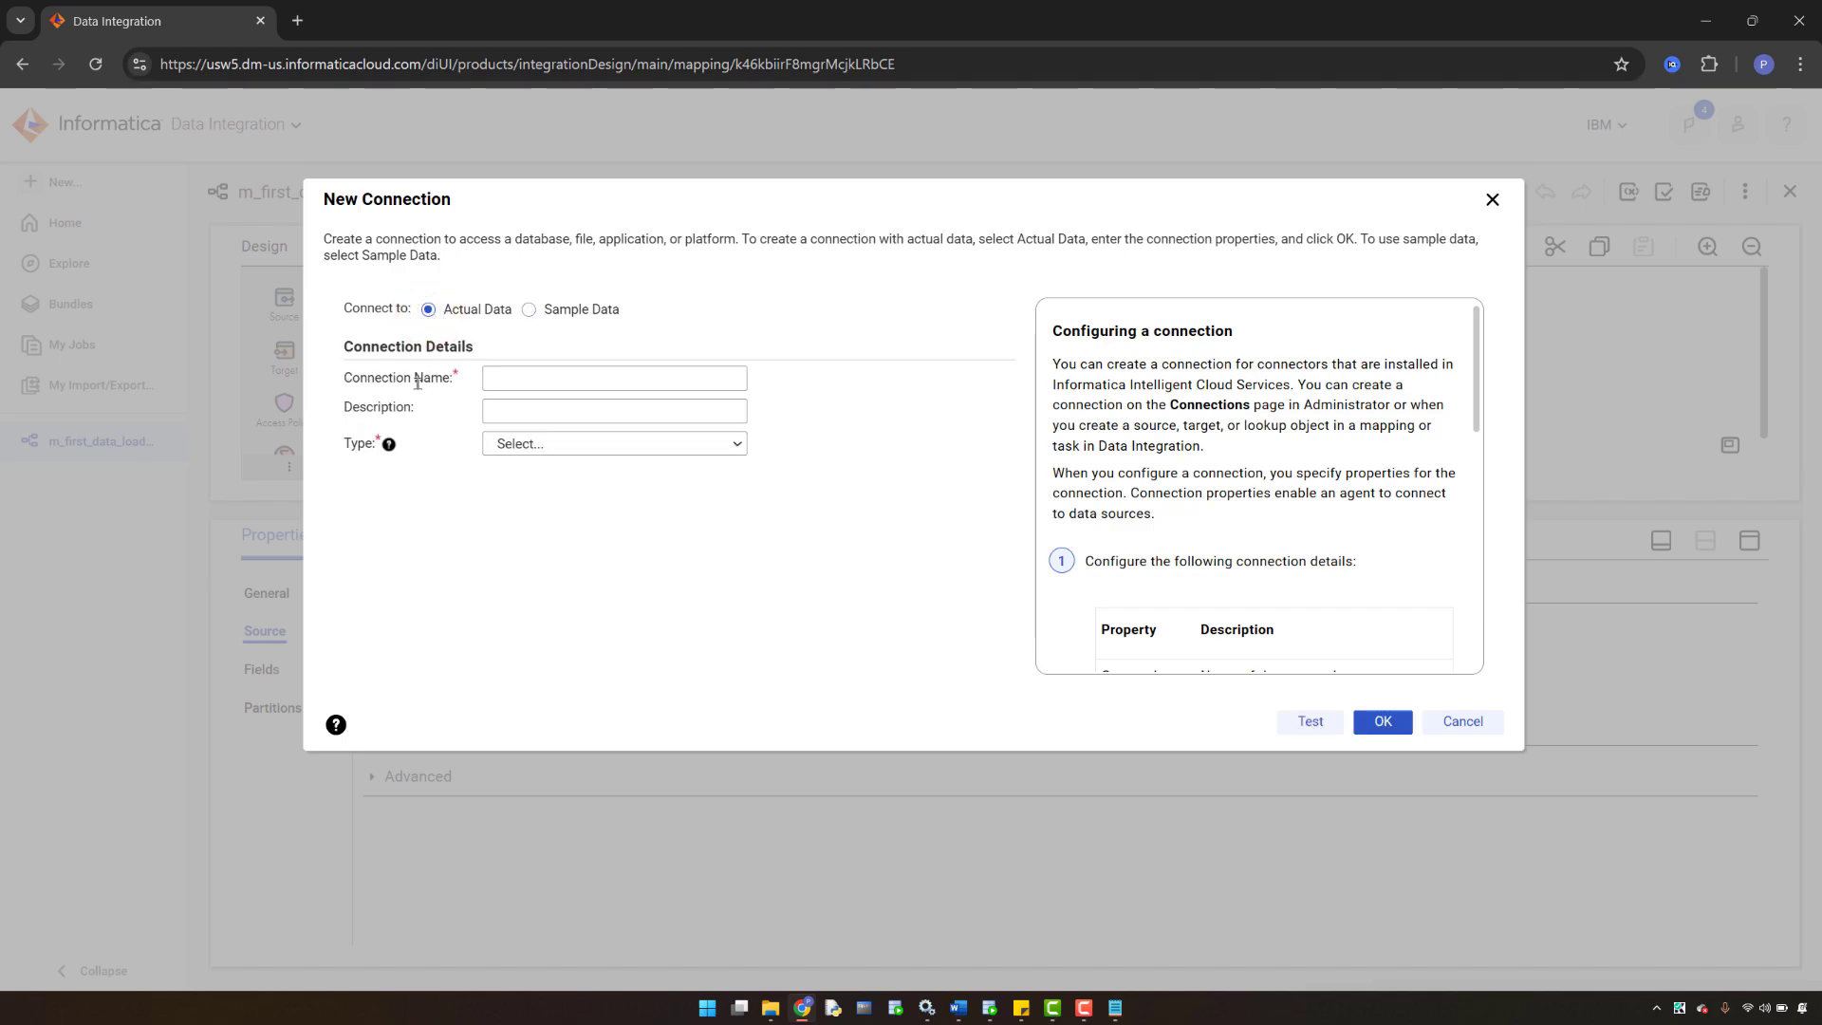
- Enter Oracle_Source as the connection name, fixing a typo, and bring up the Type choices
{"action": "left_click", "coordinate": [517, 380]}
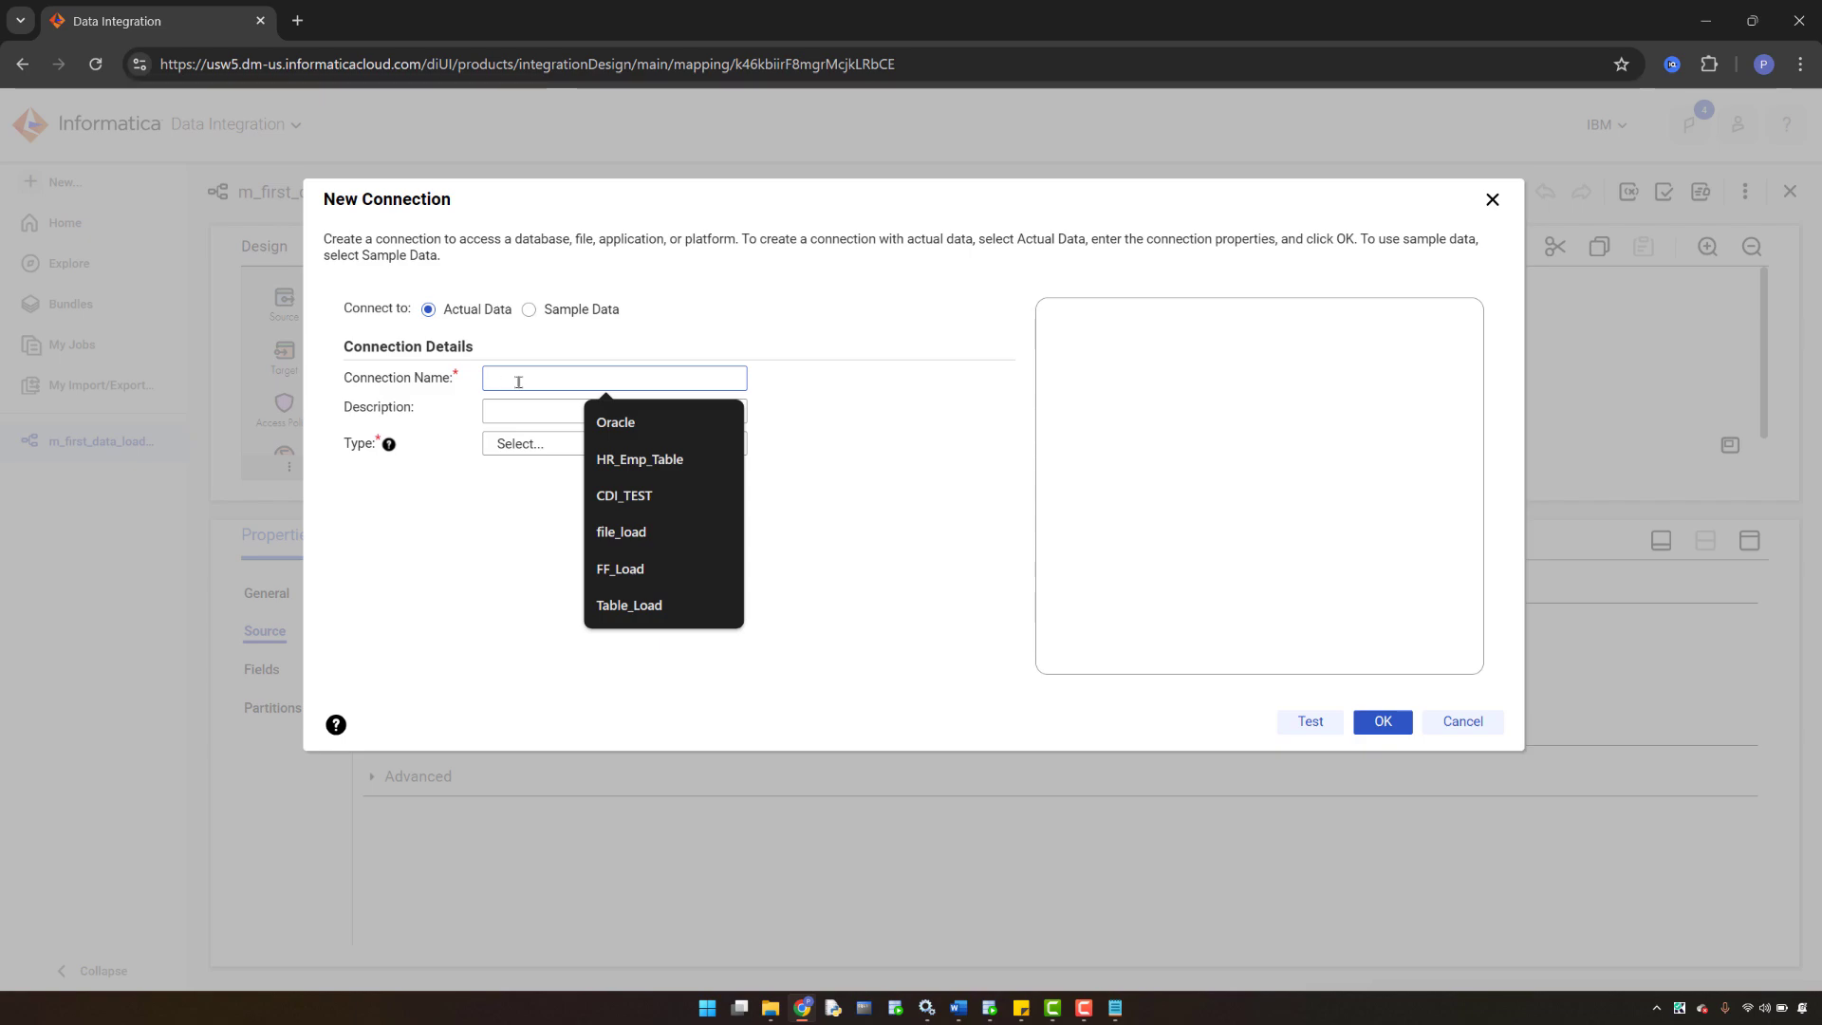
{"action": "type", "text": "Sou"}
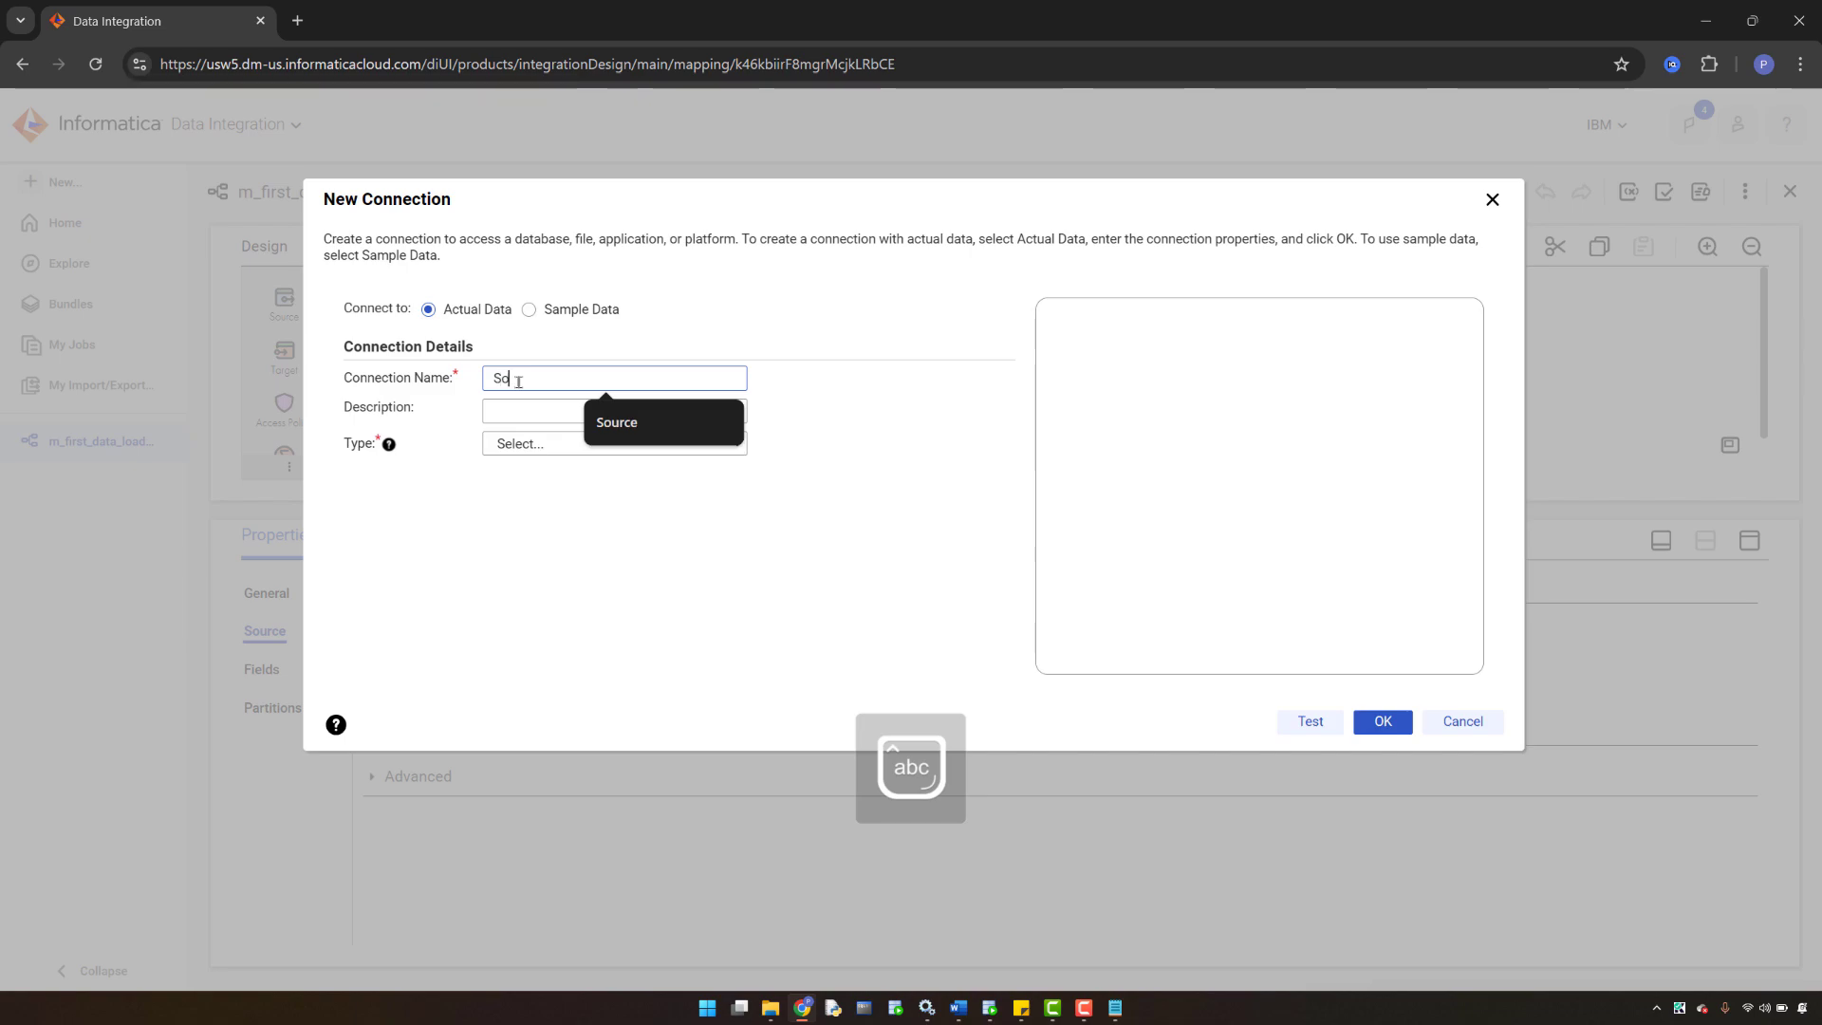
{"action": "key", "text": "BackSpace"}
{"action": "key", "text": "BackSpace"}
{"action": "key", "text": "BackSpace"}
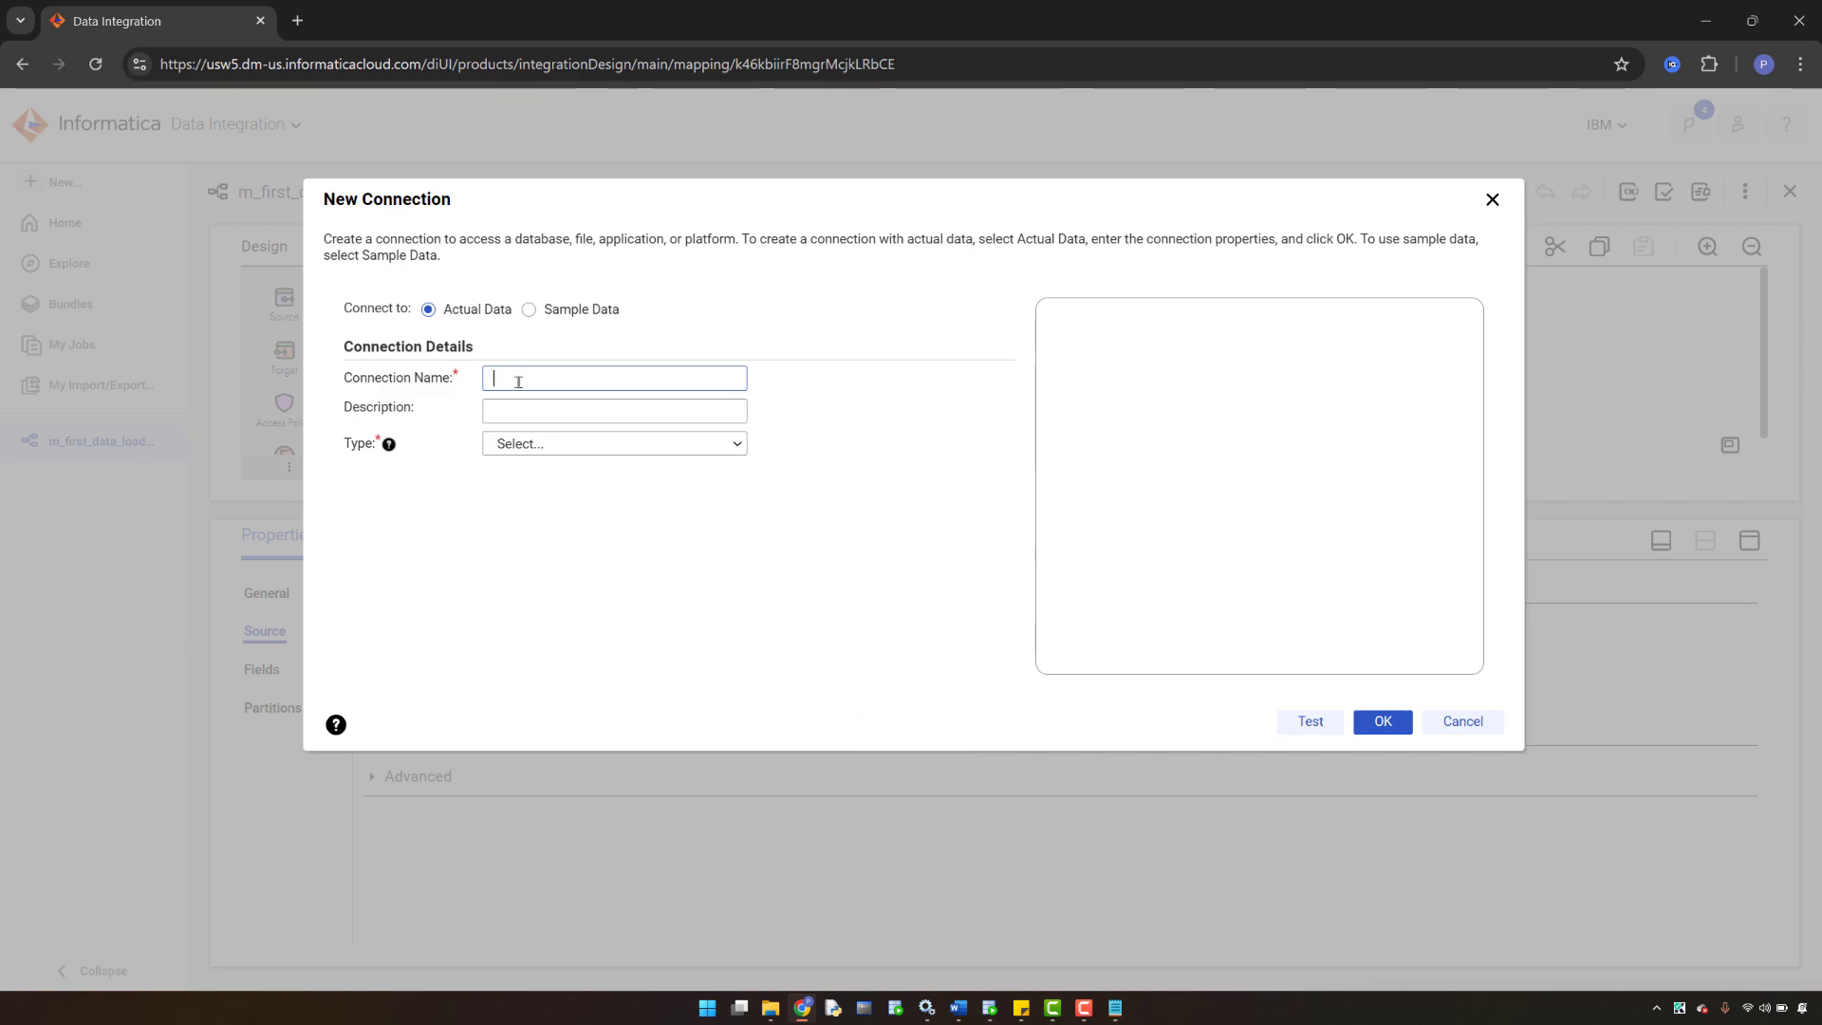
{"action": "type", "text": "Ora"}
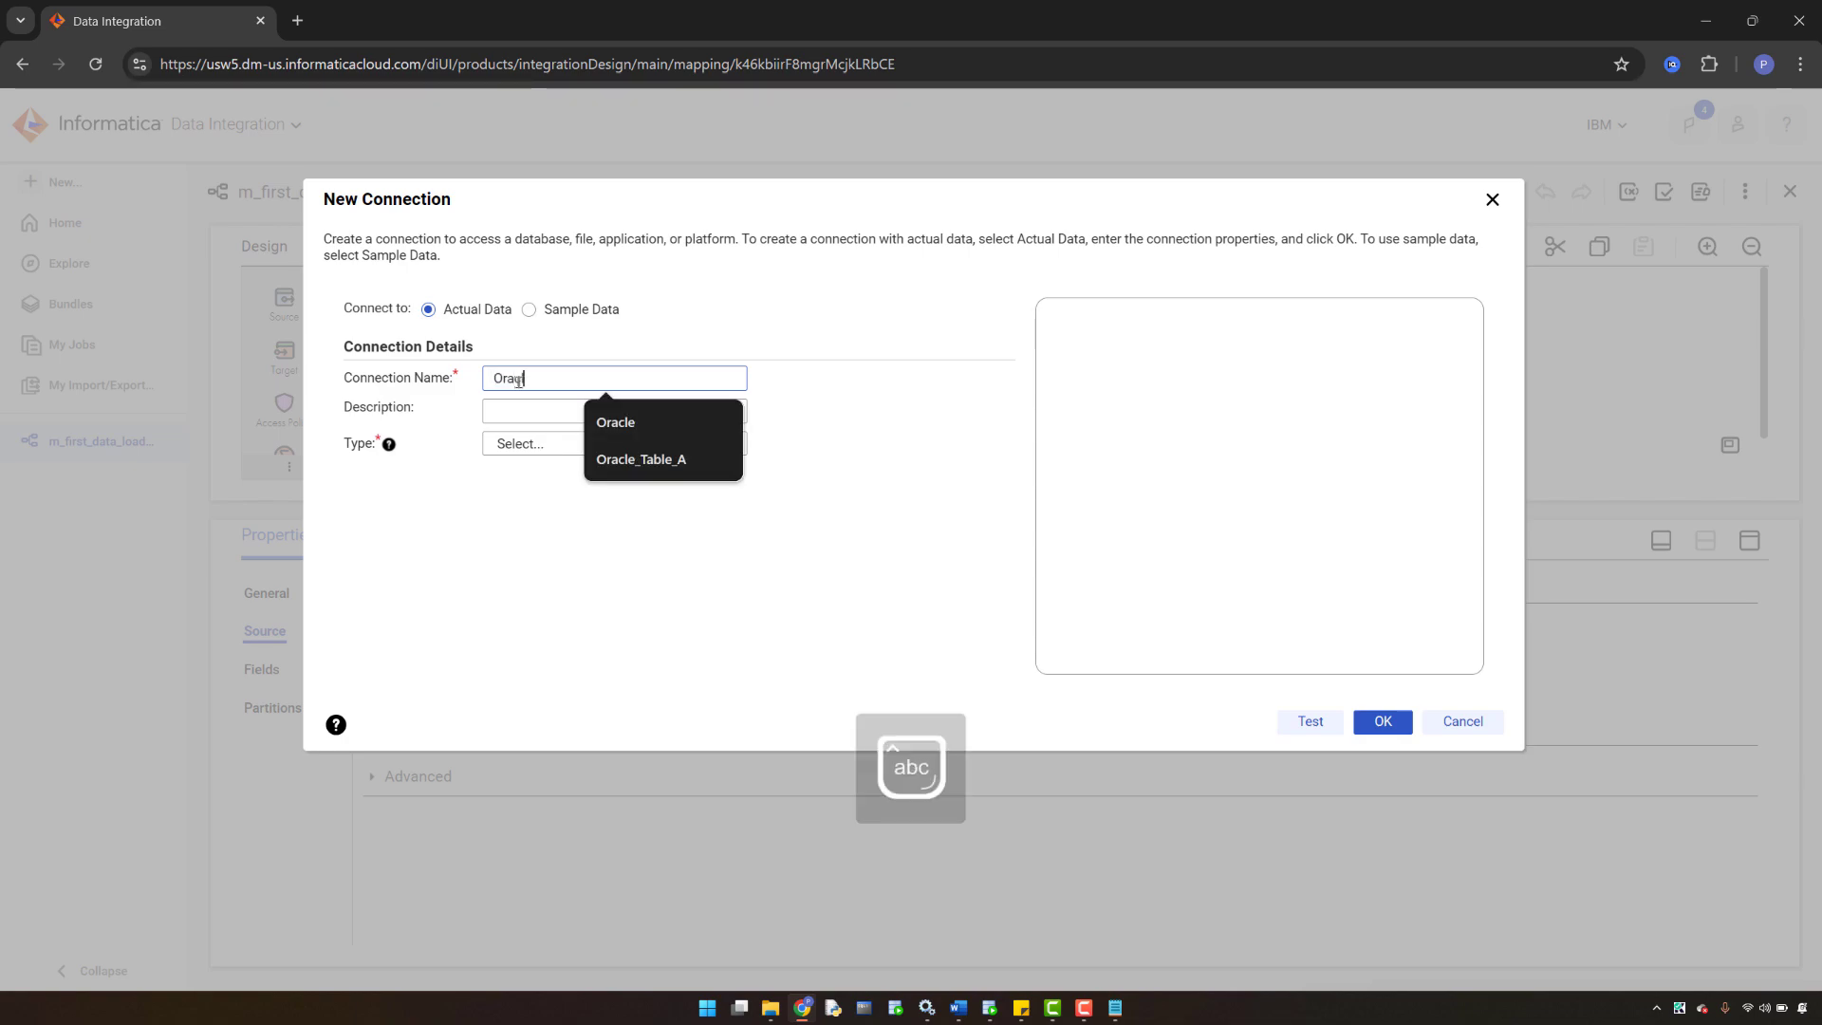
{"action": "type", "text": "cle_Source"}
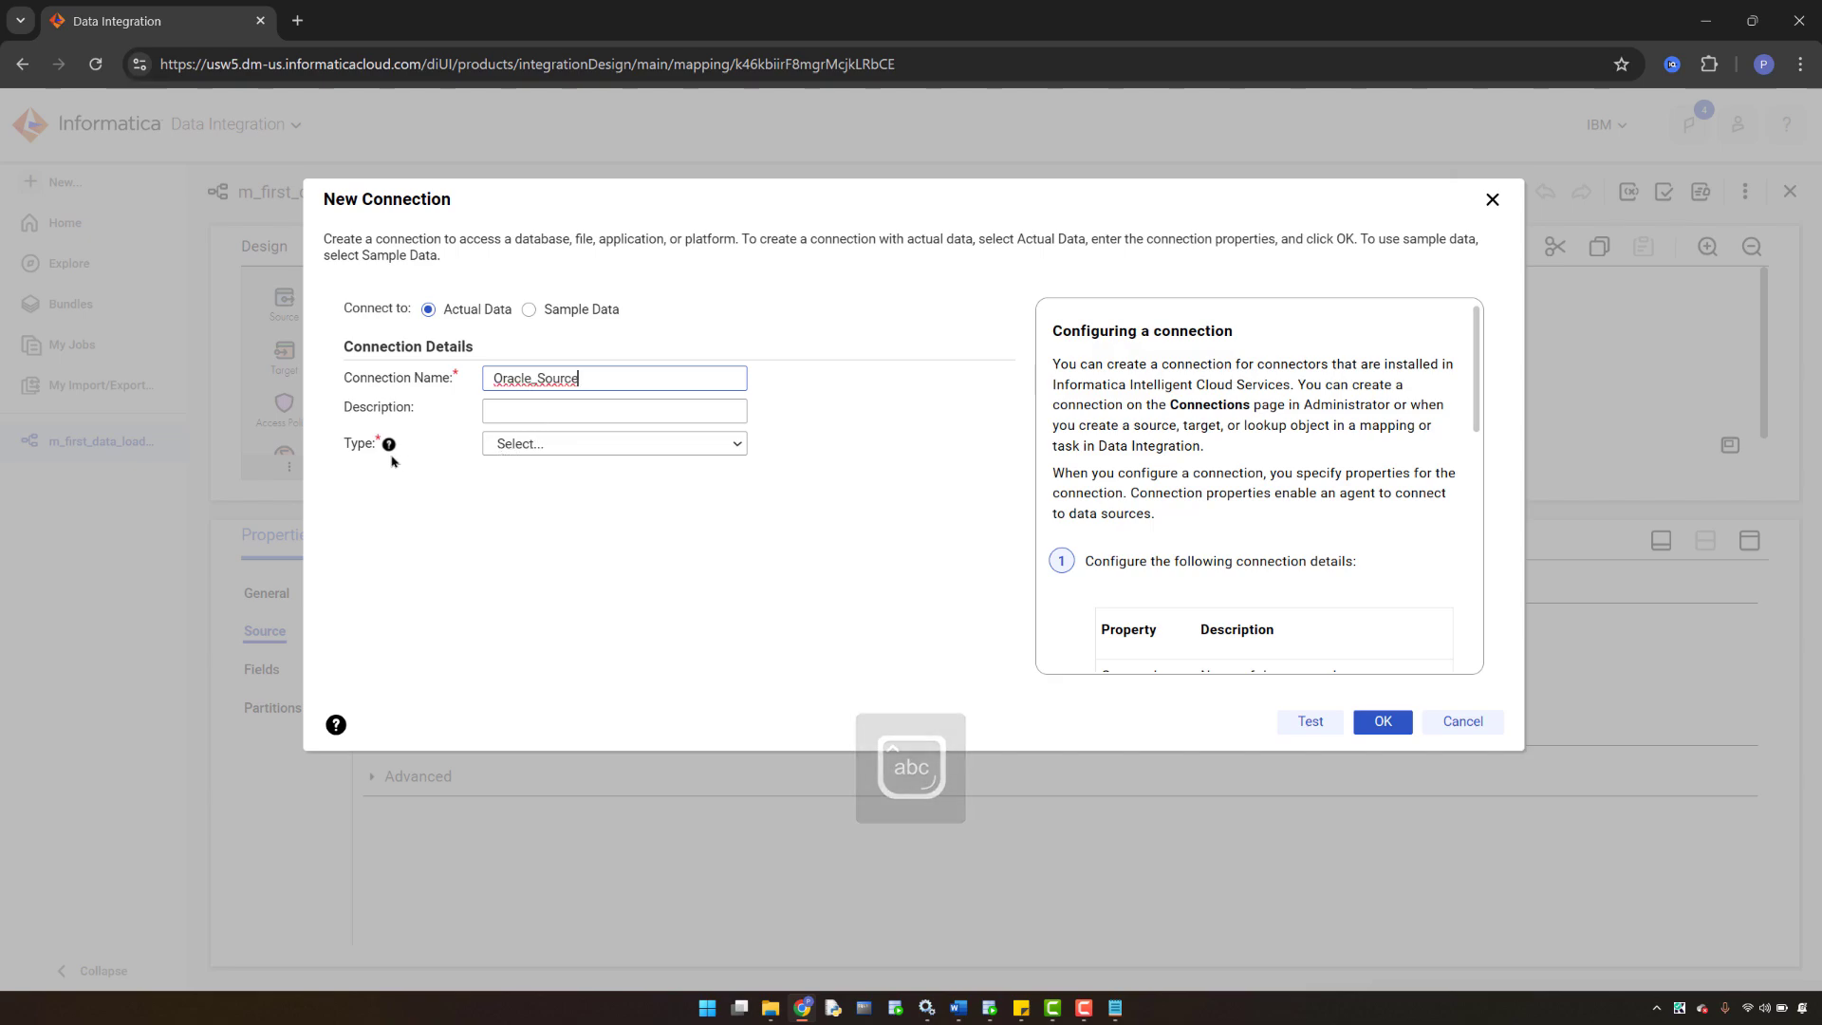
{"action": "left_click", "coordinate": [734, 445]}
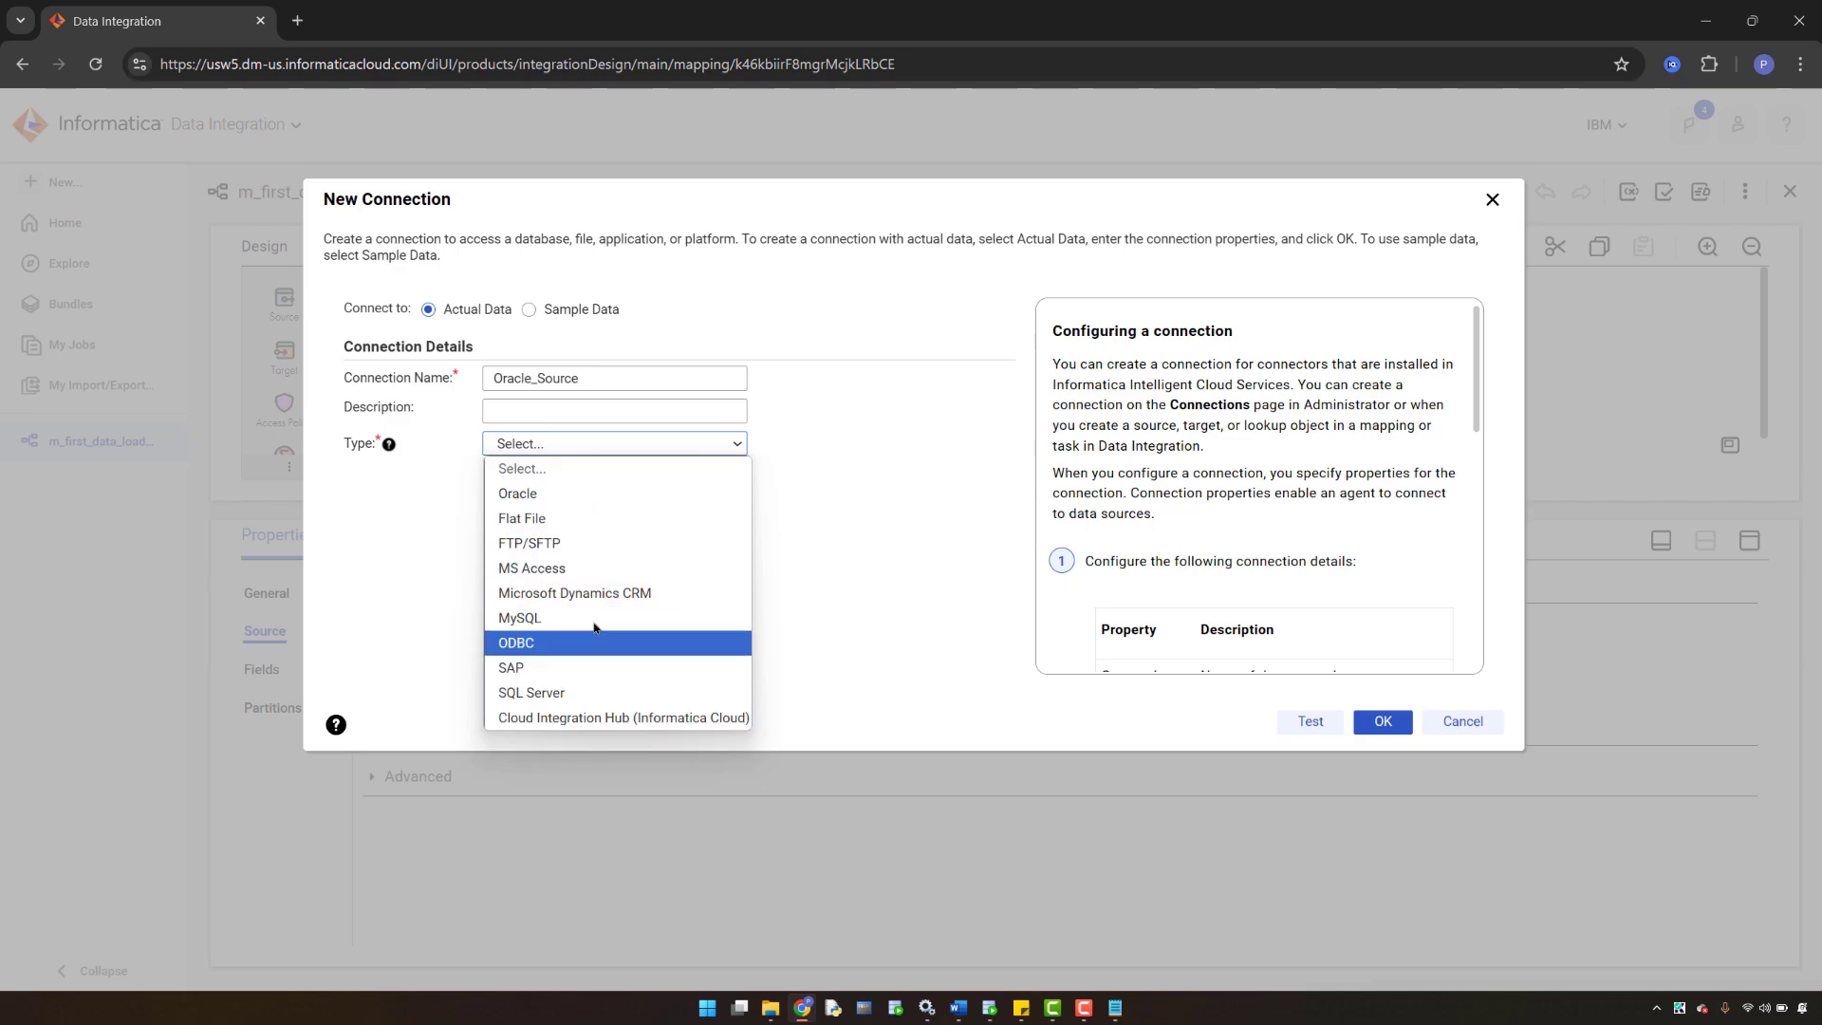
- Make the connection type Oracle with the self-hosted agent as runtime environment
{"action": "left_click", "coordinate": [510, 494]}
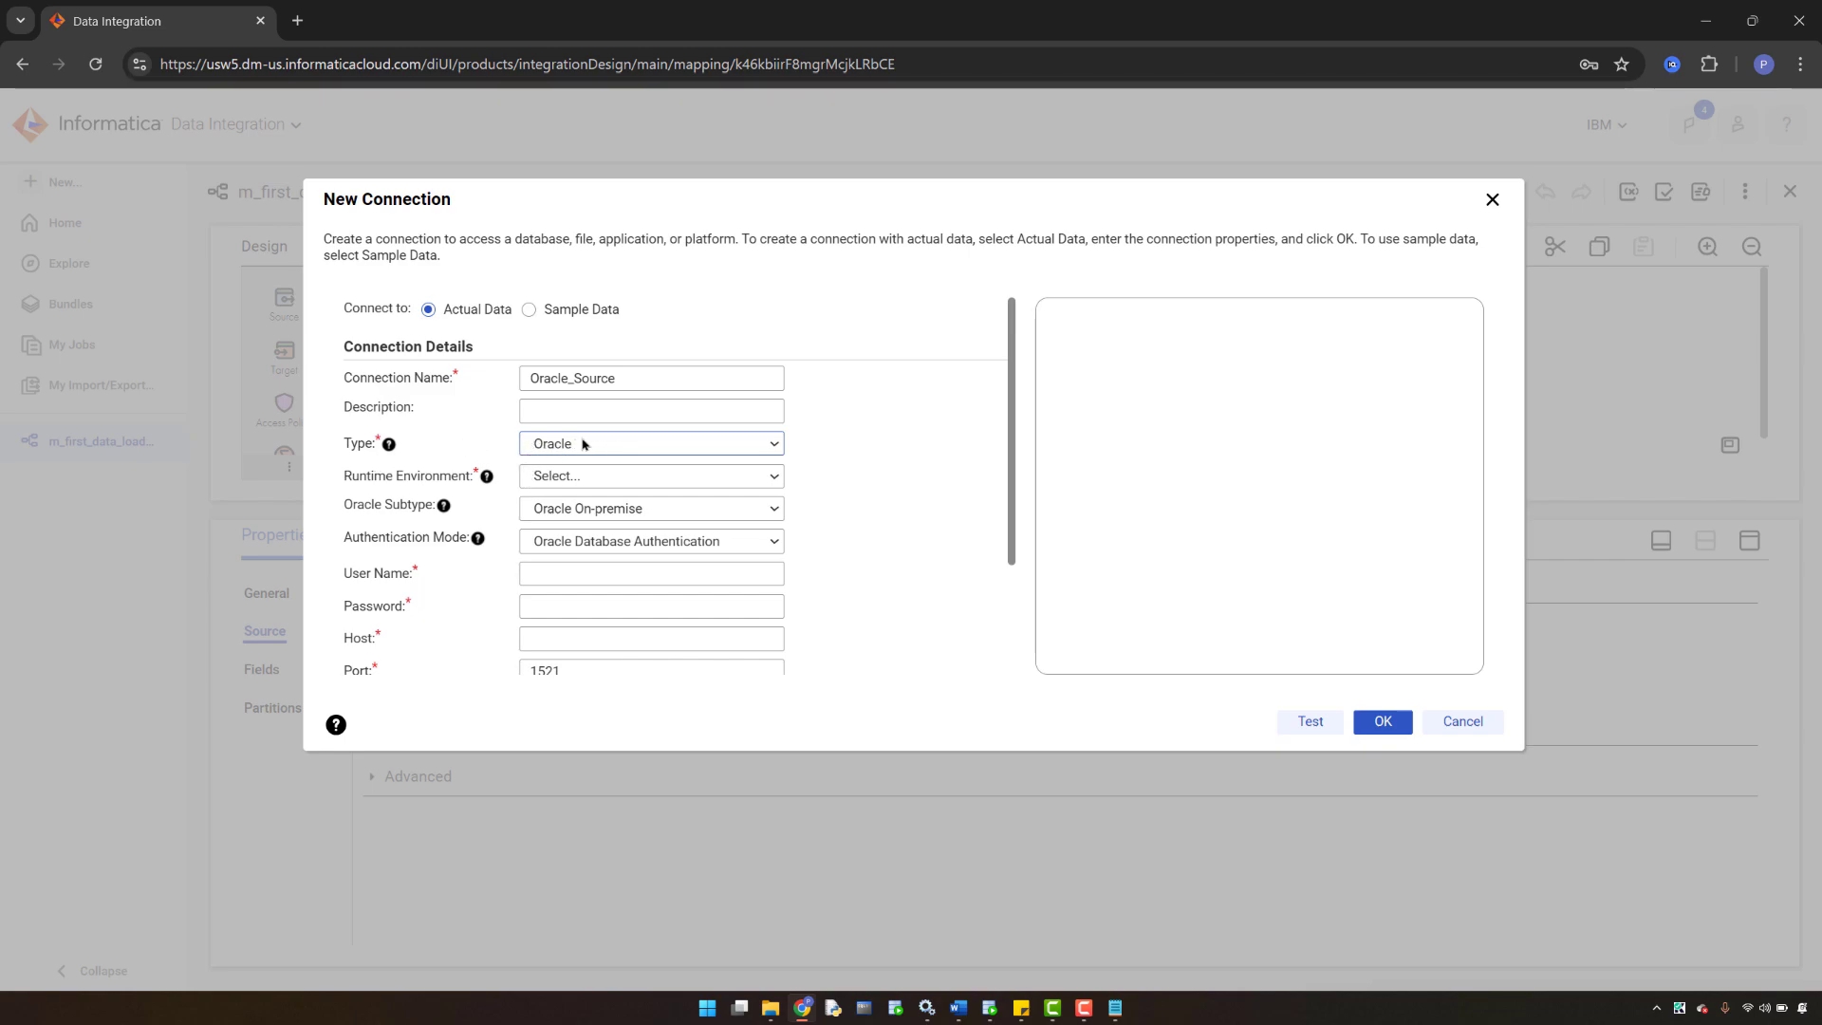
{"action": "mouse_move", "coordinate": [390, 448]}
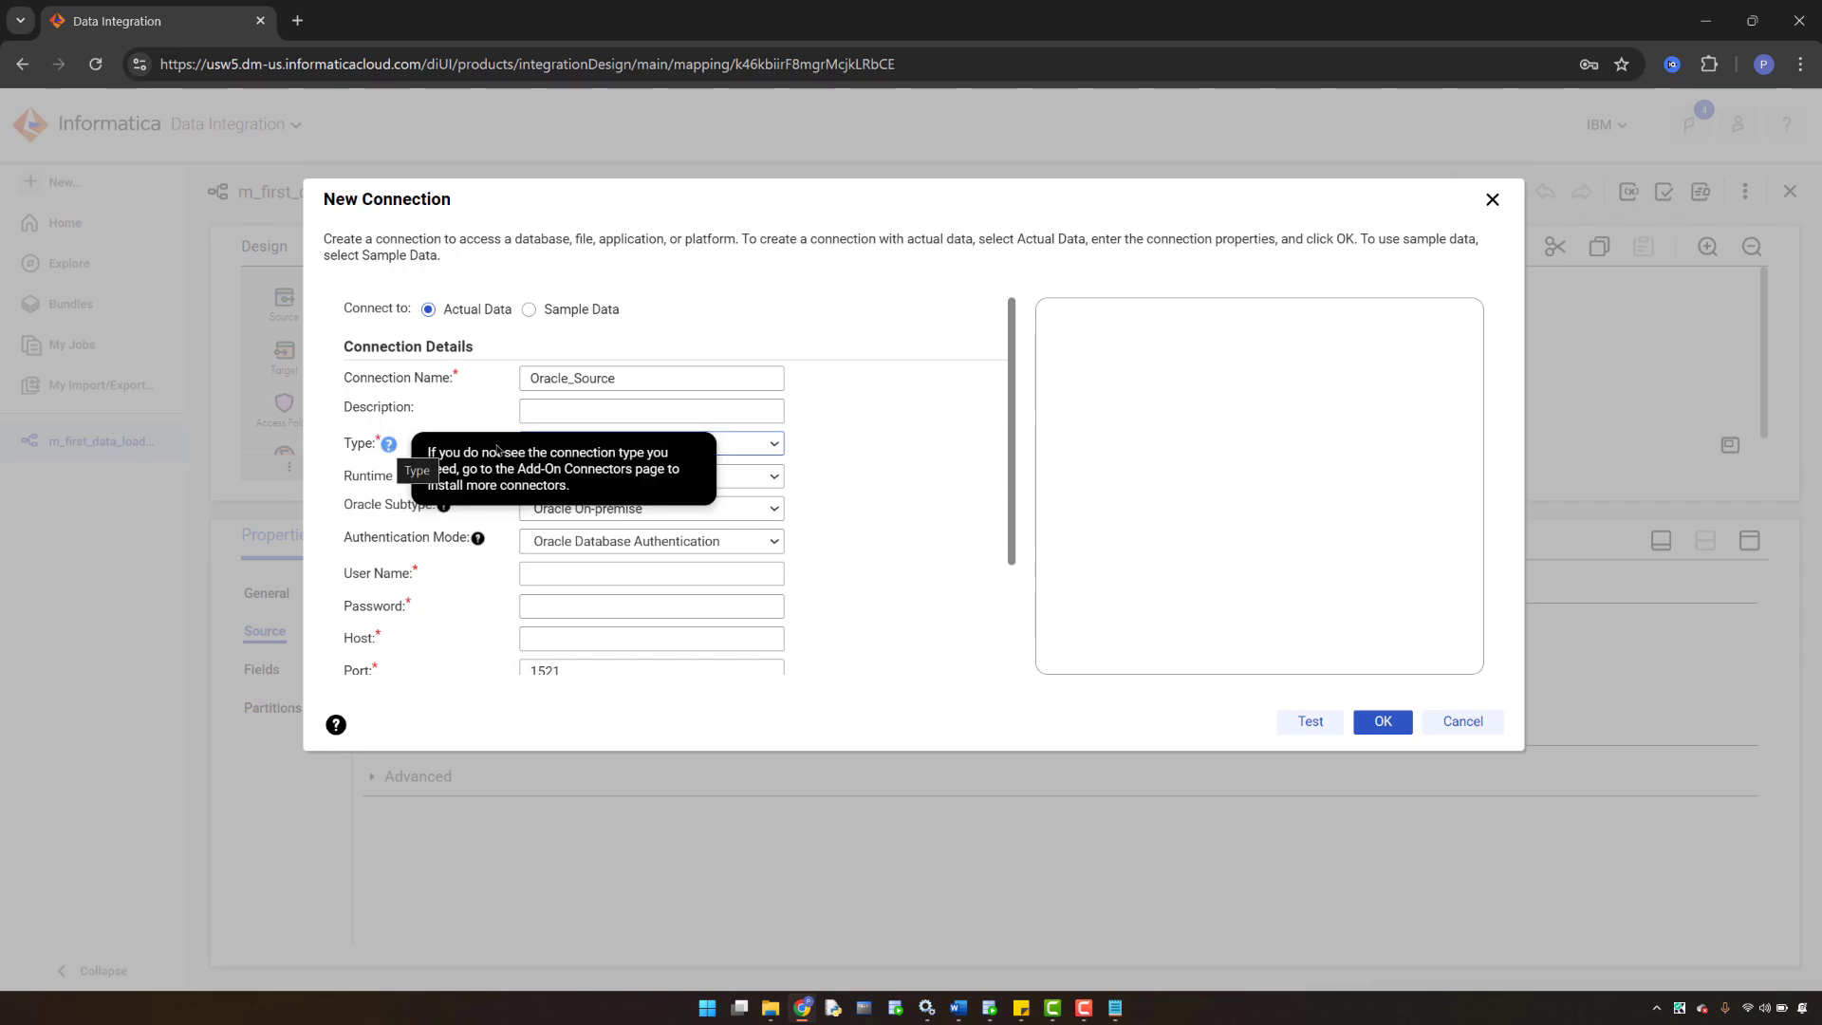
{"action": "left_click", "coordinate": [775, 477]}
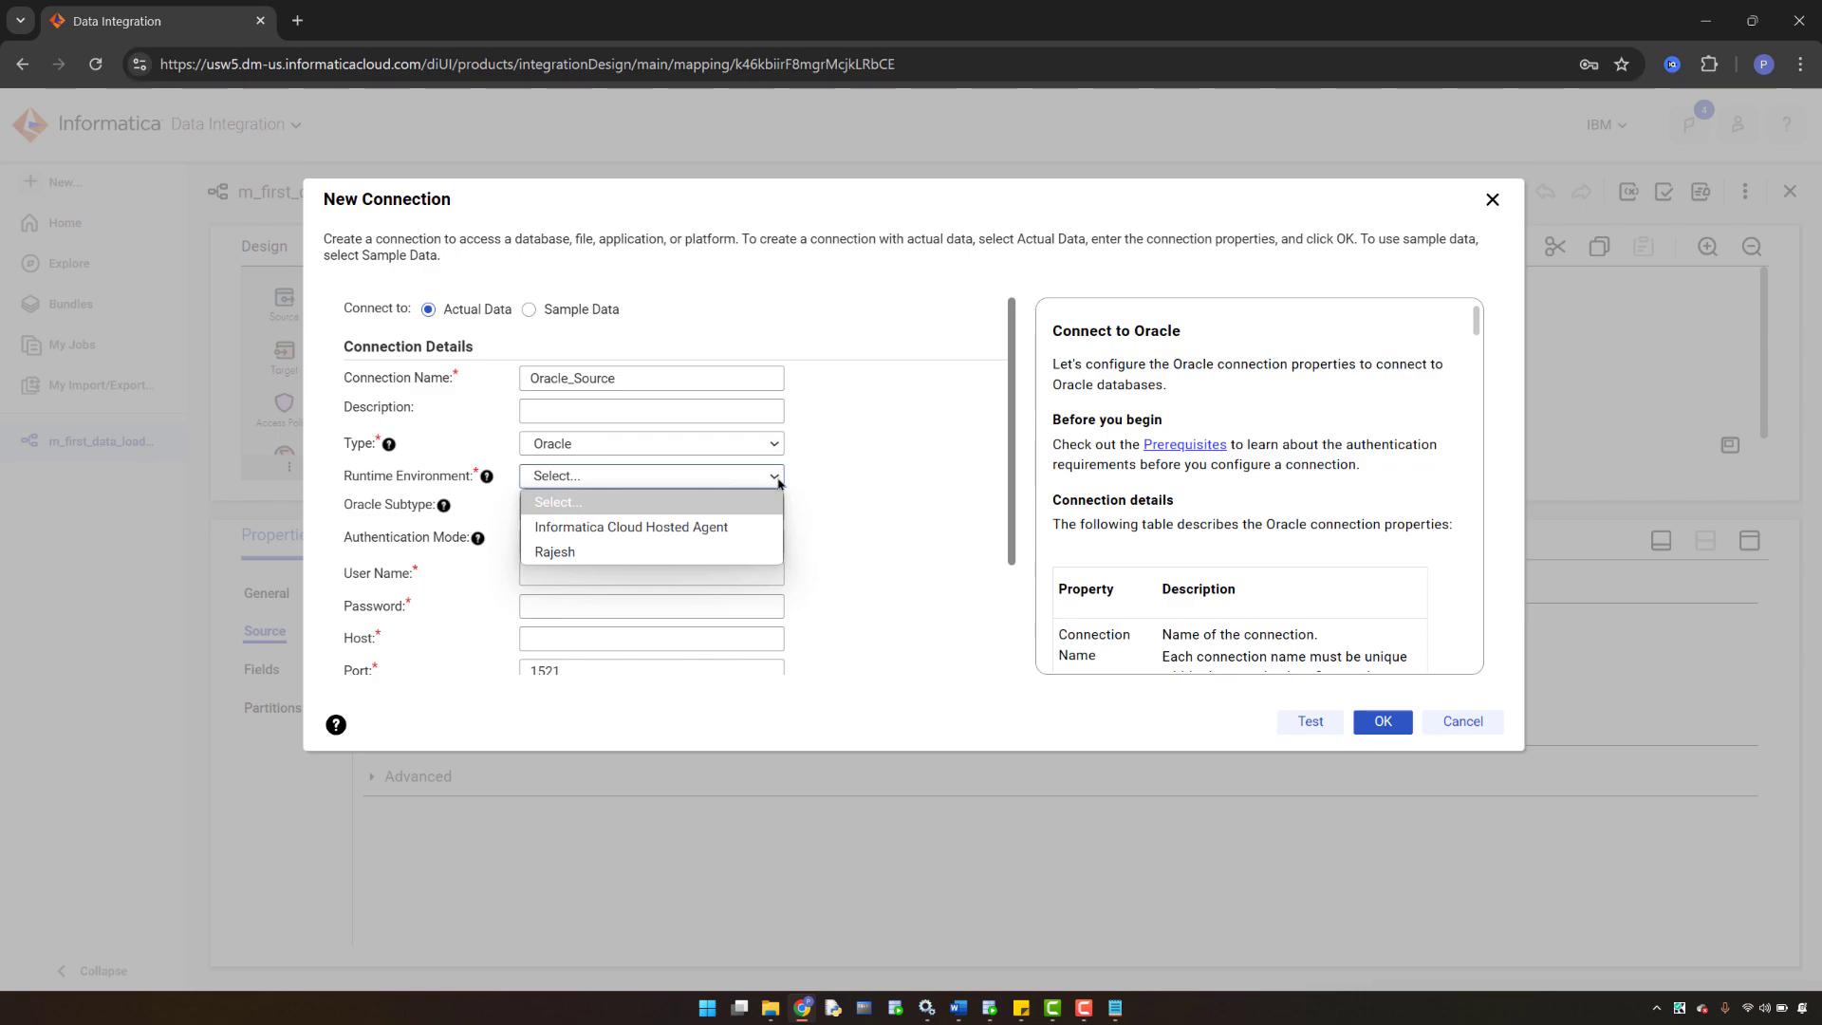
{"action": "left_click", "coordinate": [565, 559]}
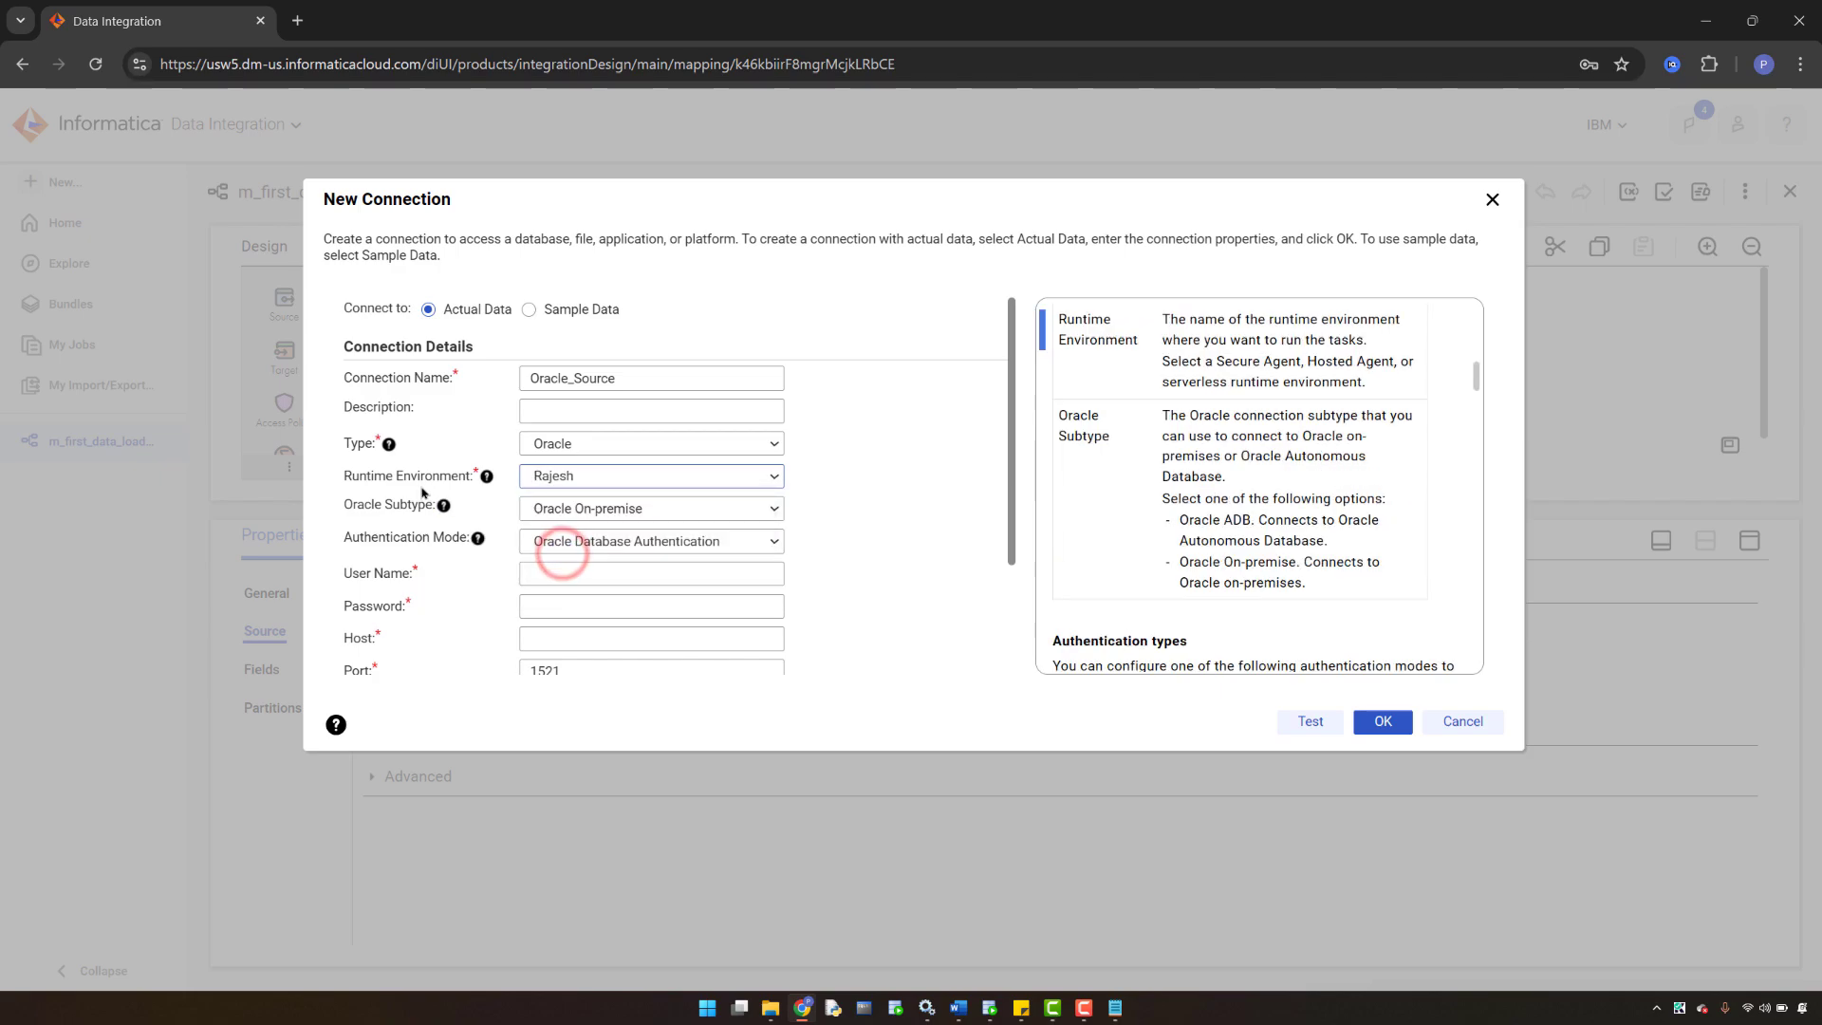
- Fill the connection's user name with HR from the autofill list
{"action": "scroll", "coordinate": [488, 582], "scroll_direction": "down", "scroll_amount": 1}
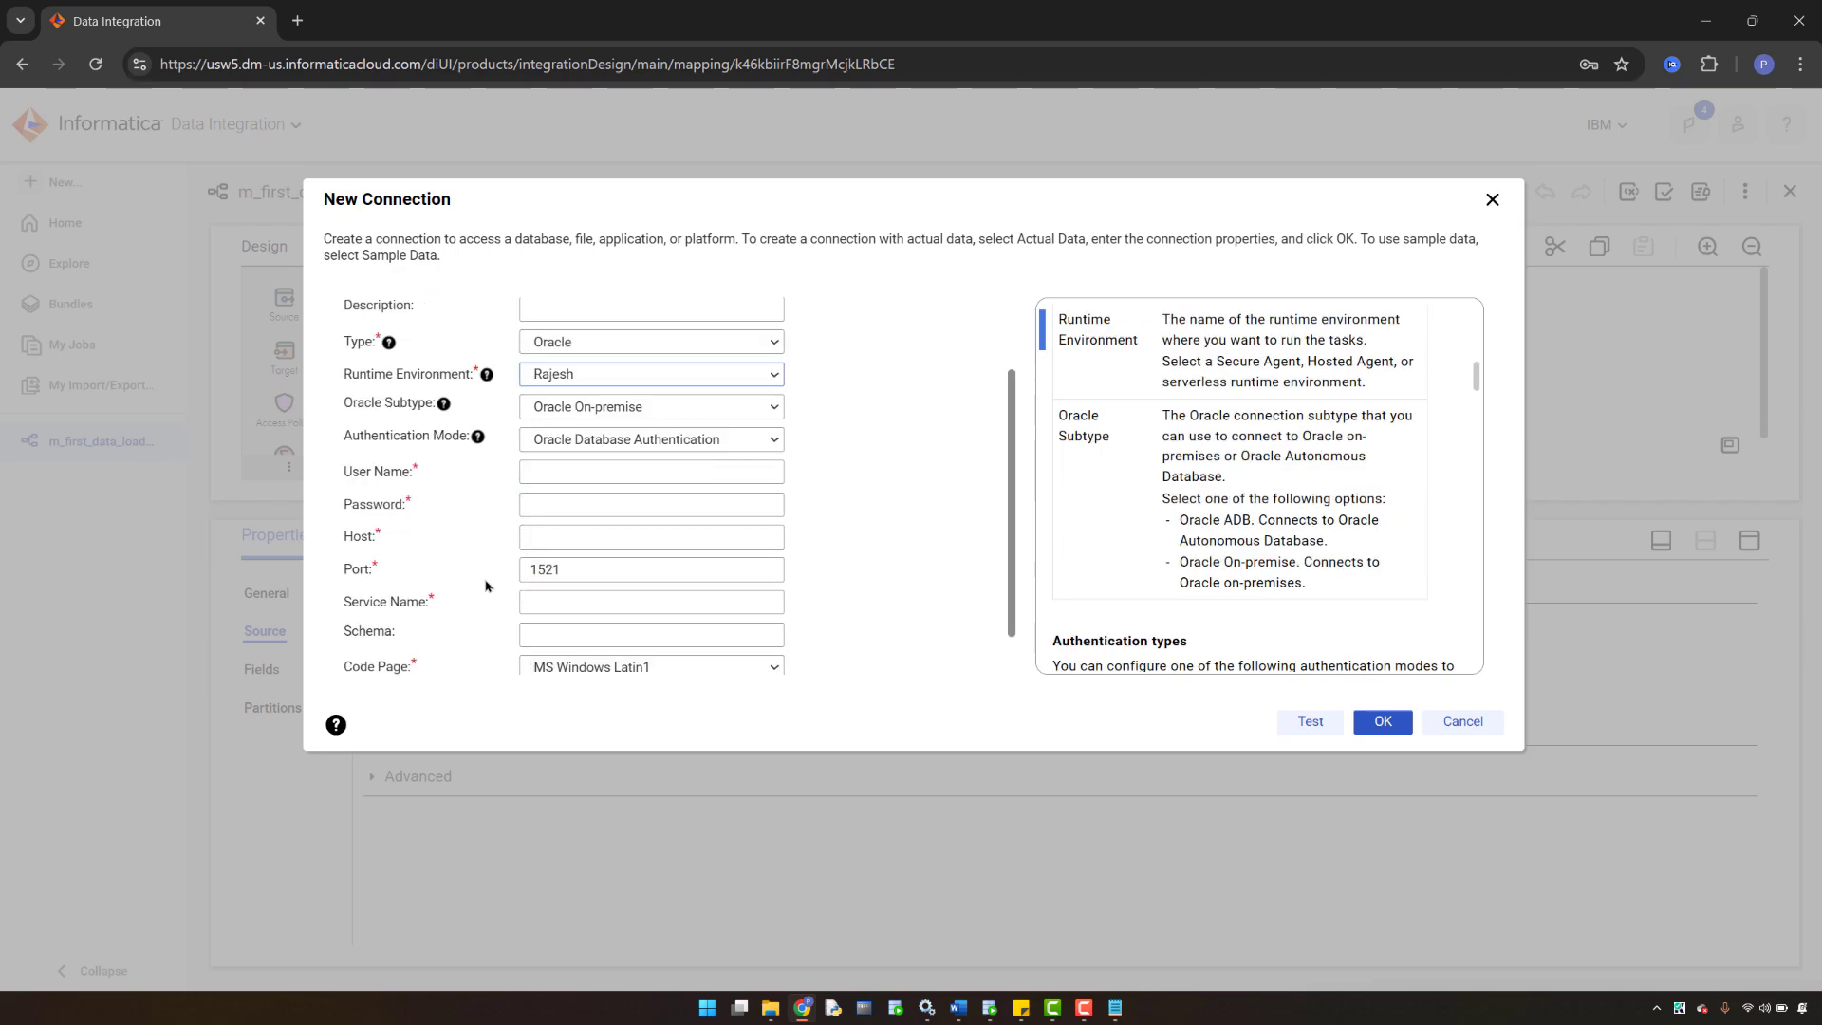
{"action": "left_click", "coordinate": [544, 470]}
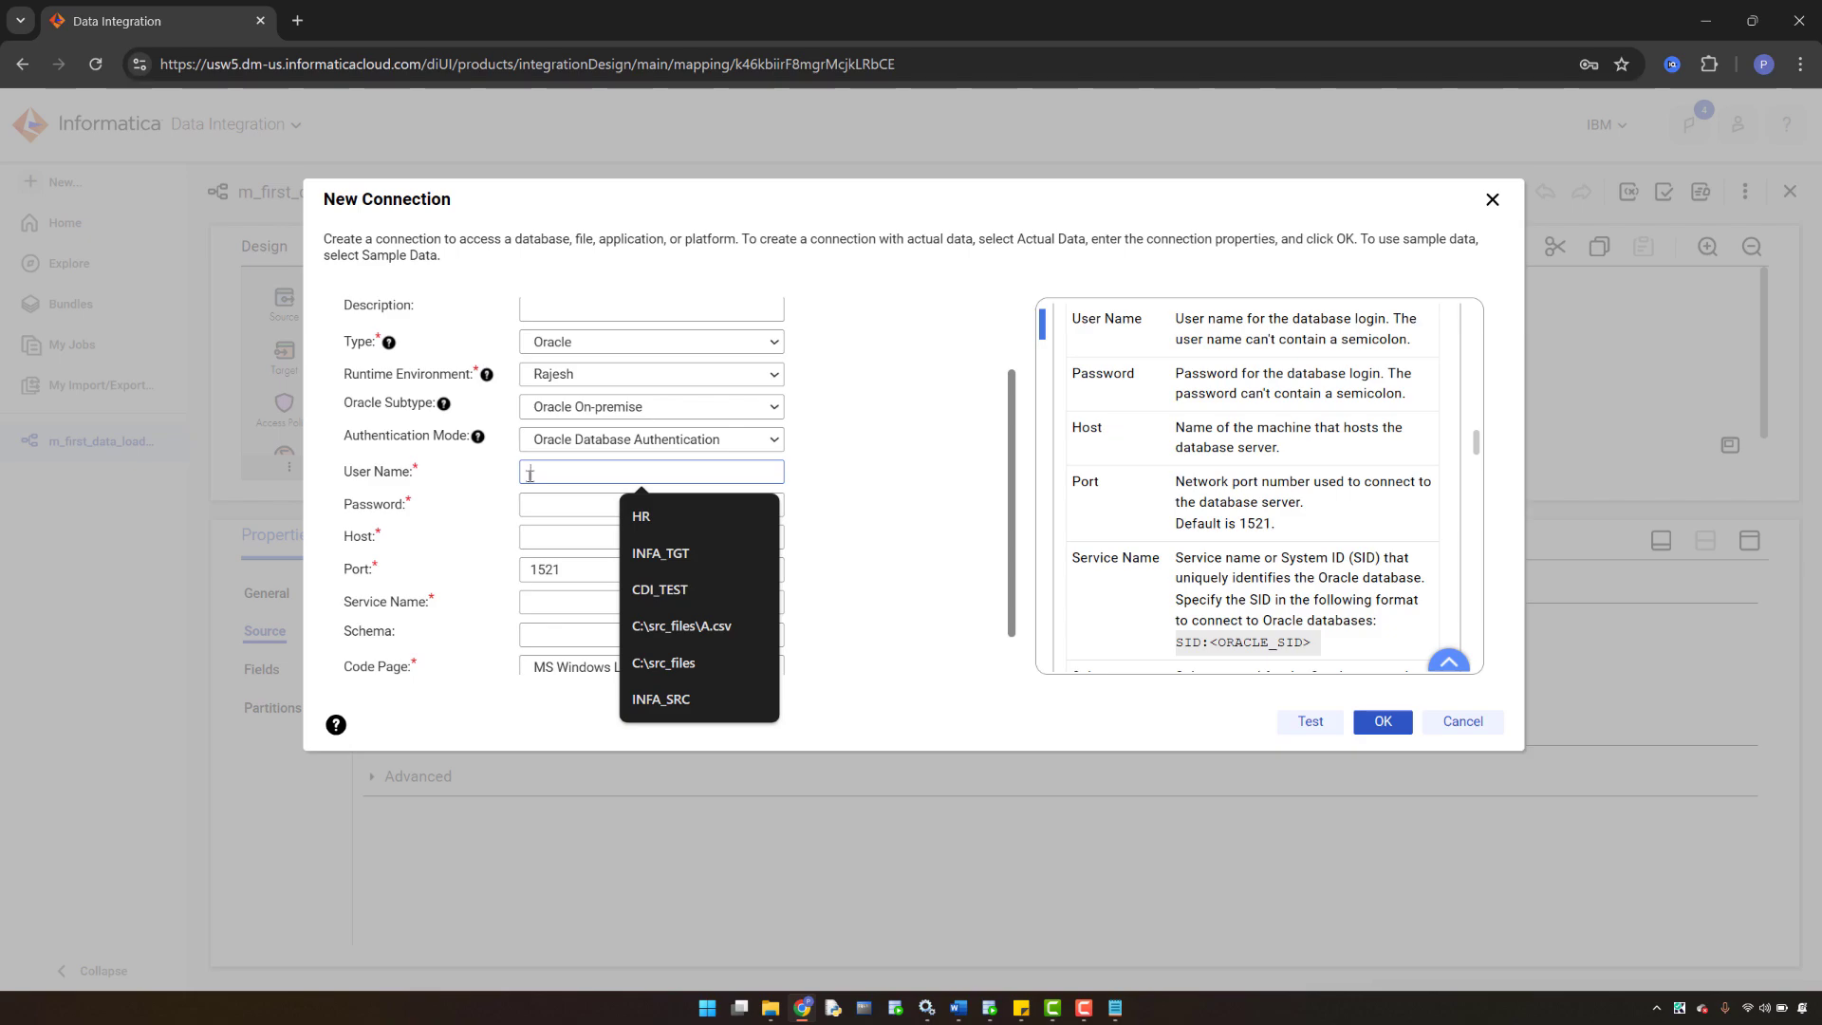
{"action": "left_click", "coordinate": [531, 475]}
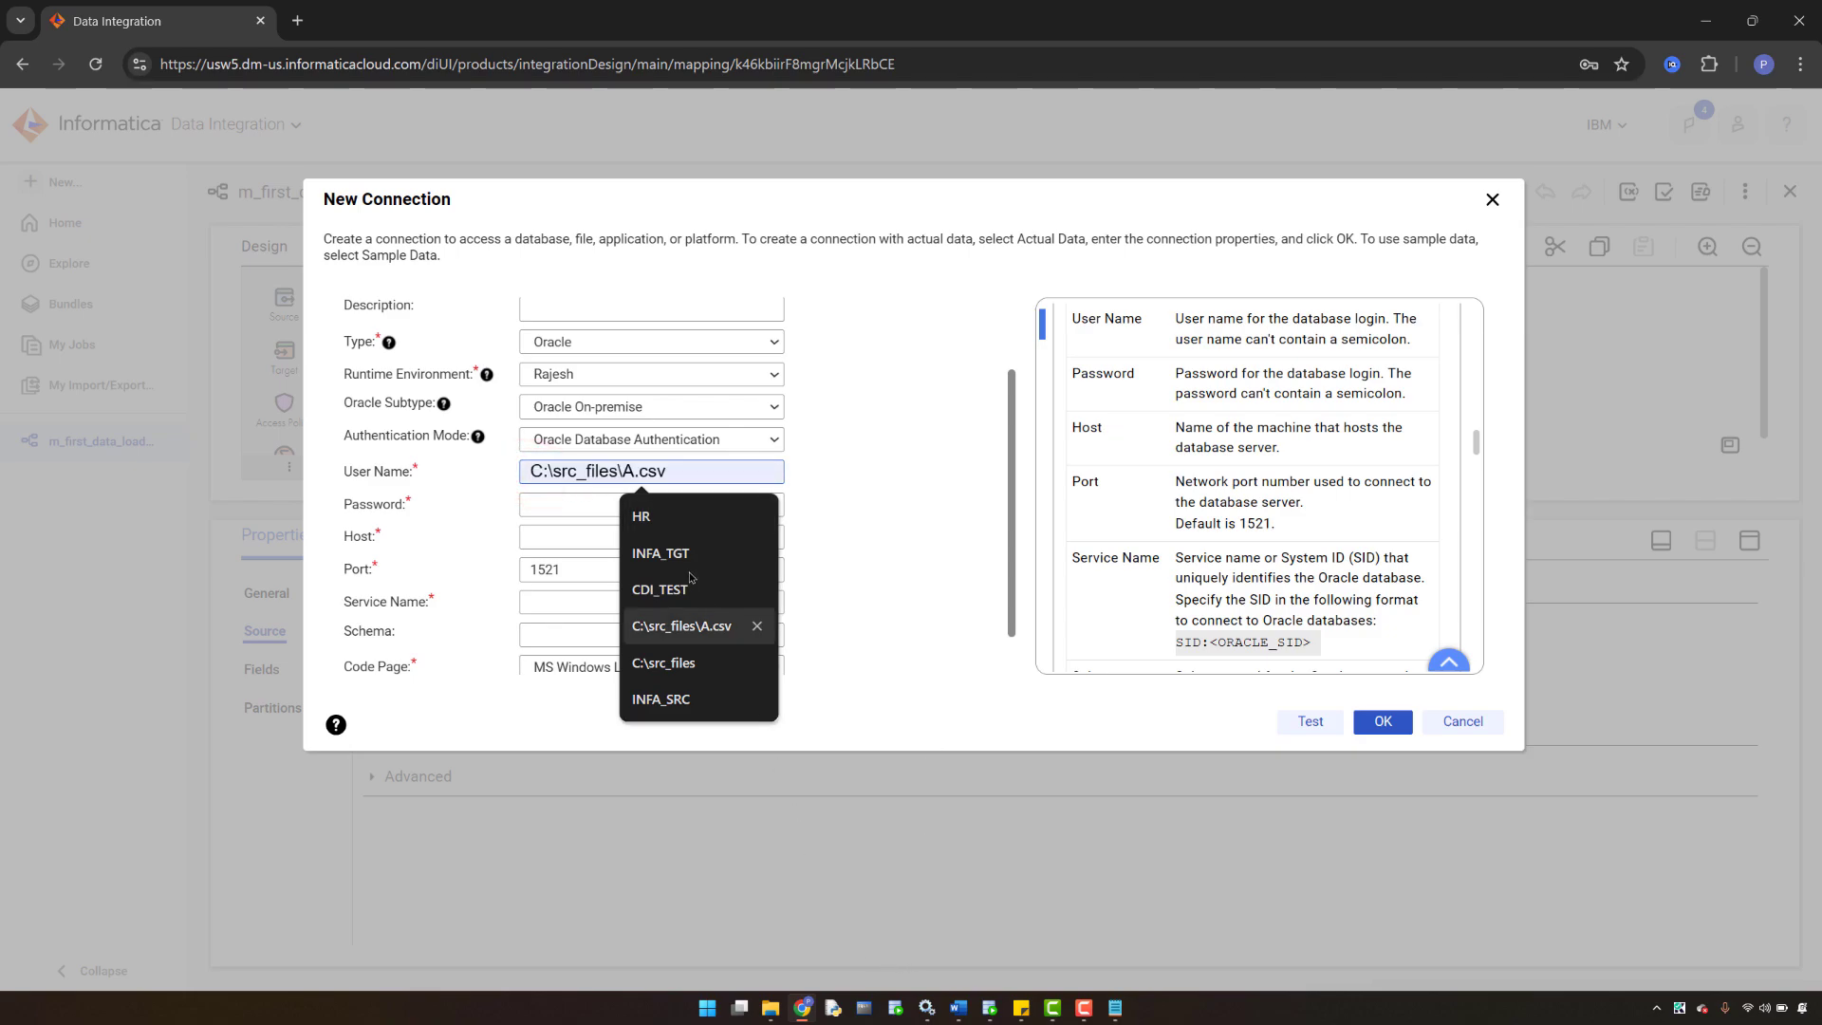
{"action": "left_click", "coordinate": [644, 518]}
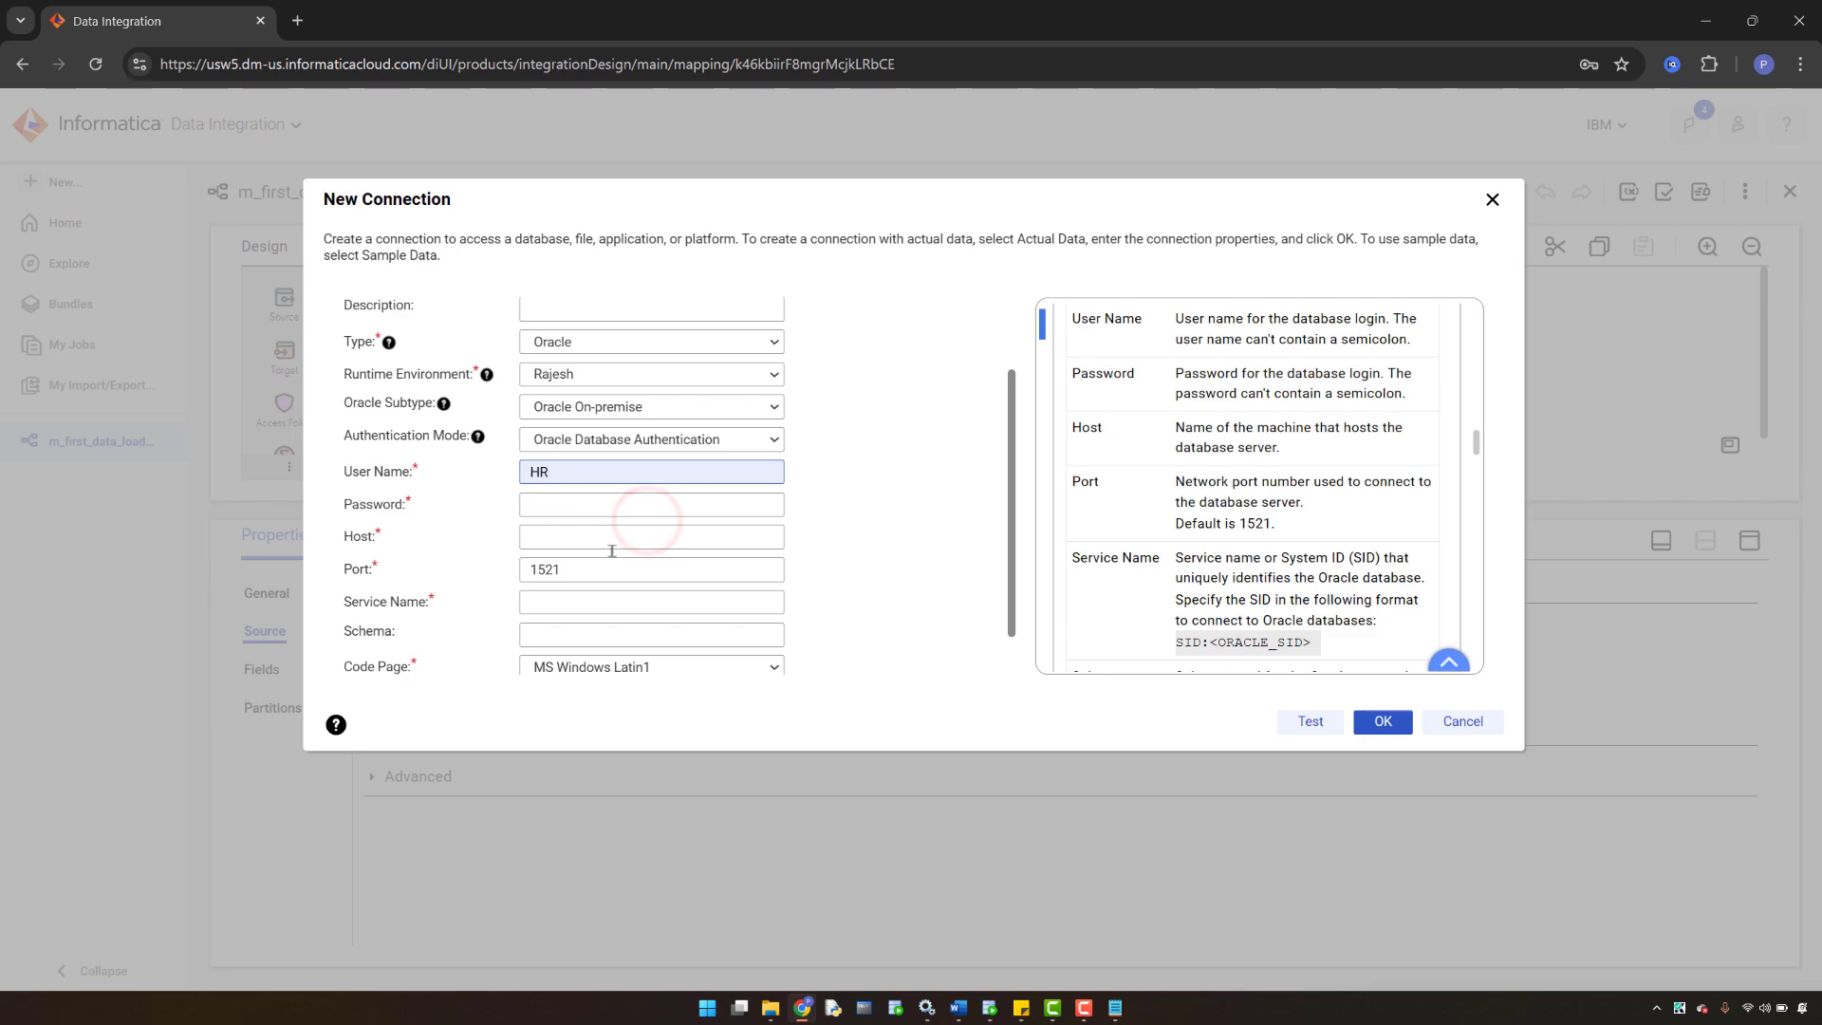
- Check the HR connection's username in SQL Developer's connection properties, then return to Informatica
{"action": "left_click", "coordinate": [988, 1008]}
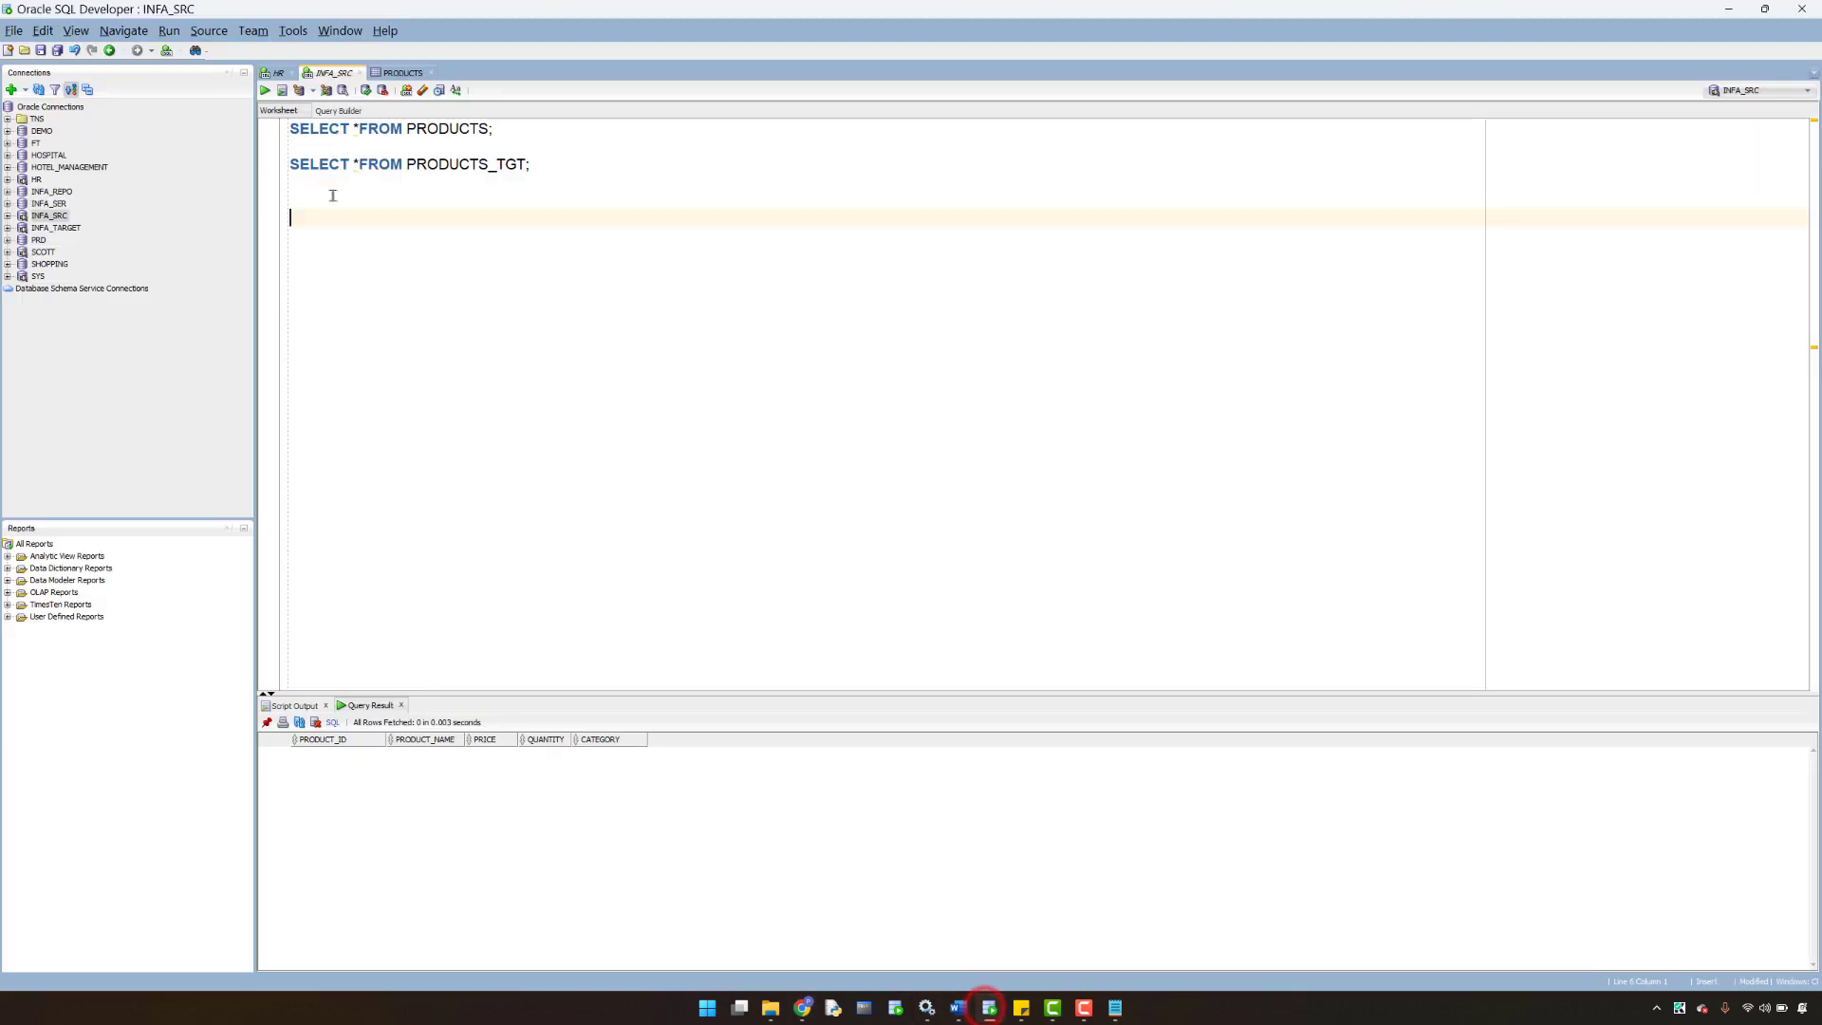
{"action": "left_click", "coordinate": [276, 75]}
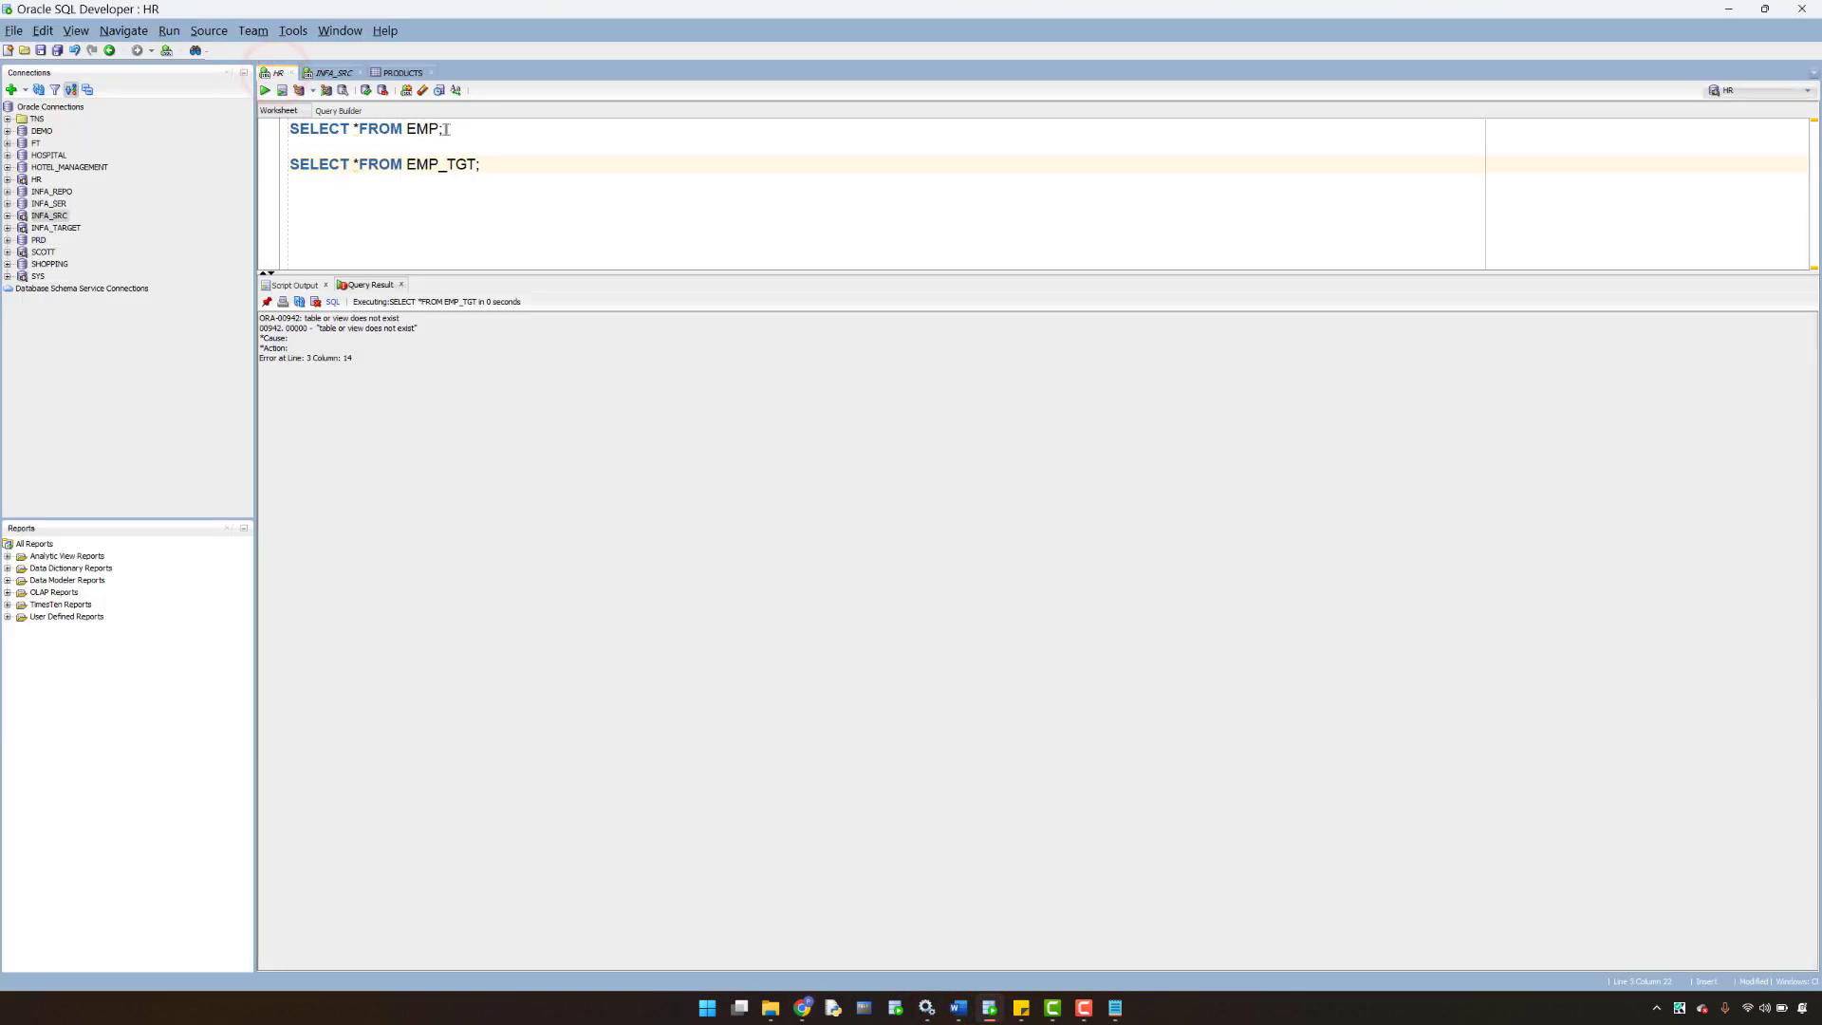
{"action": "left_click_drag", "start_coordinate": [458, 128], "coordinate": [273, 114]}
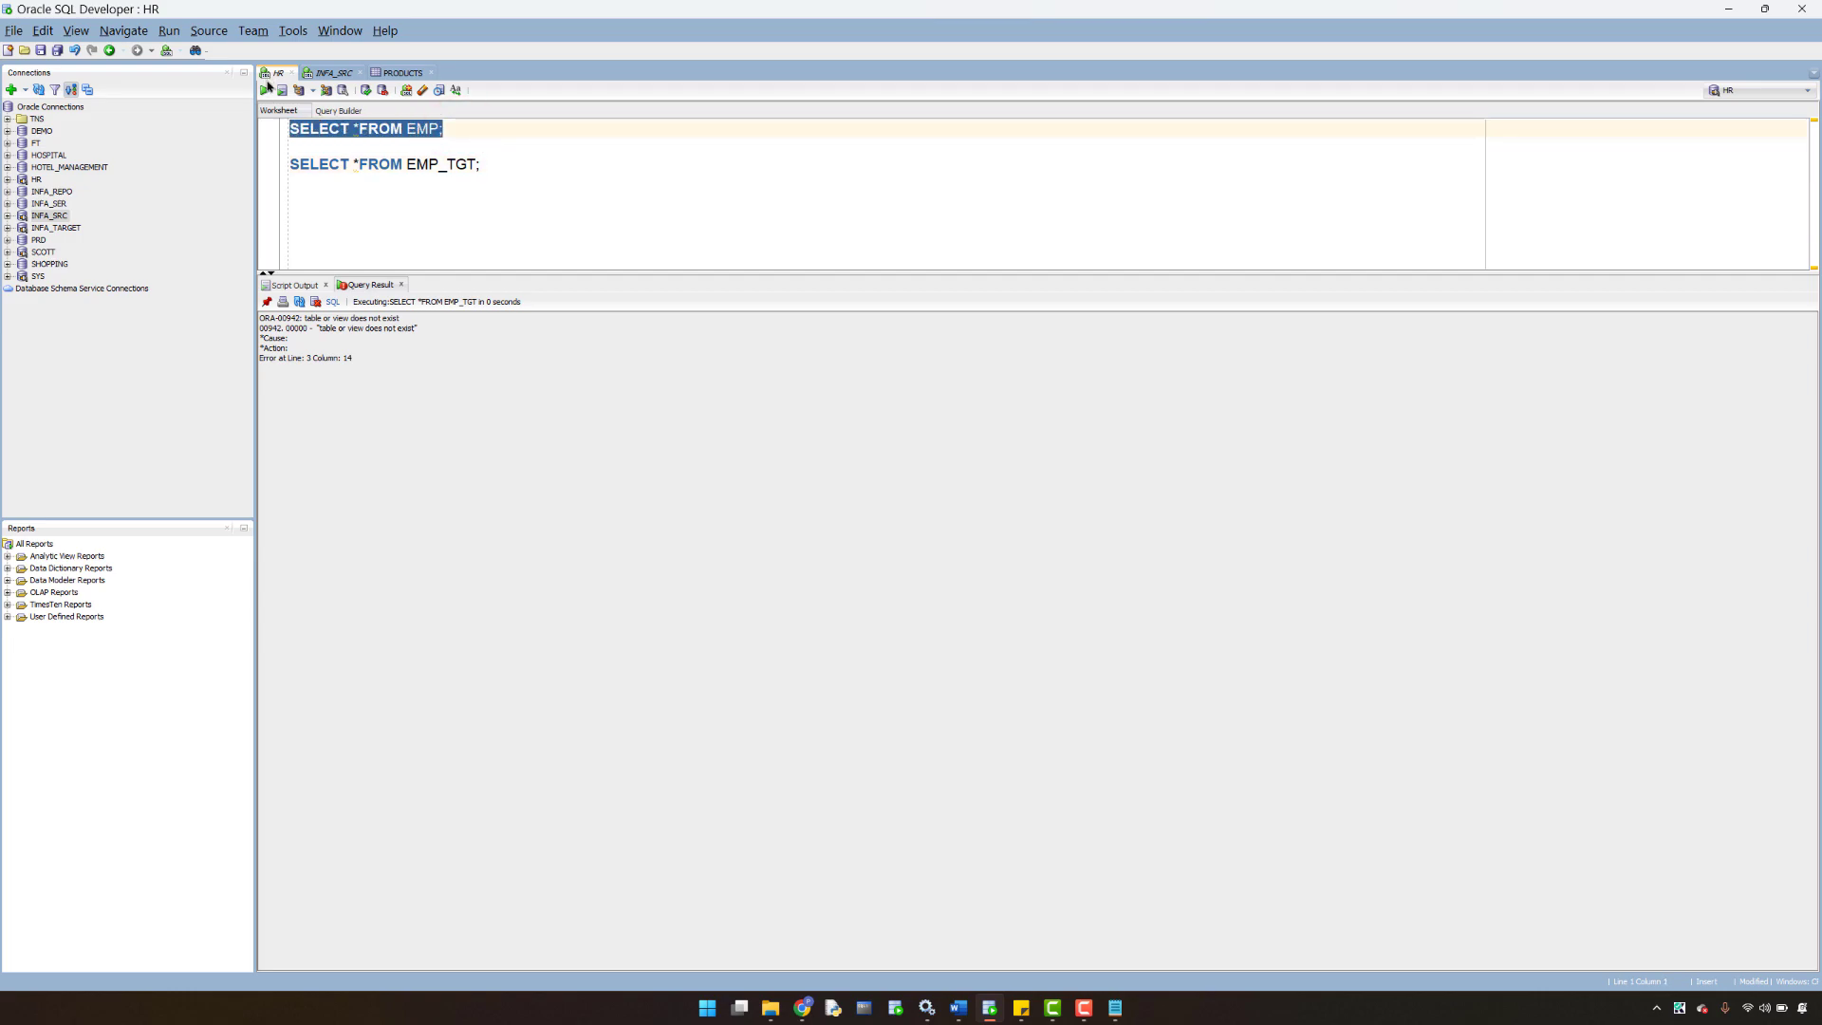
{"action": "right_click", "coordinate": [36, 179]}
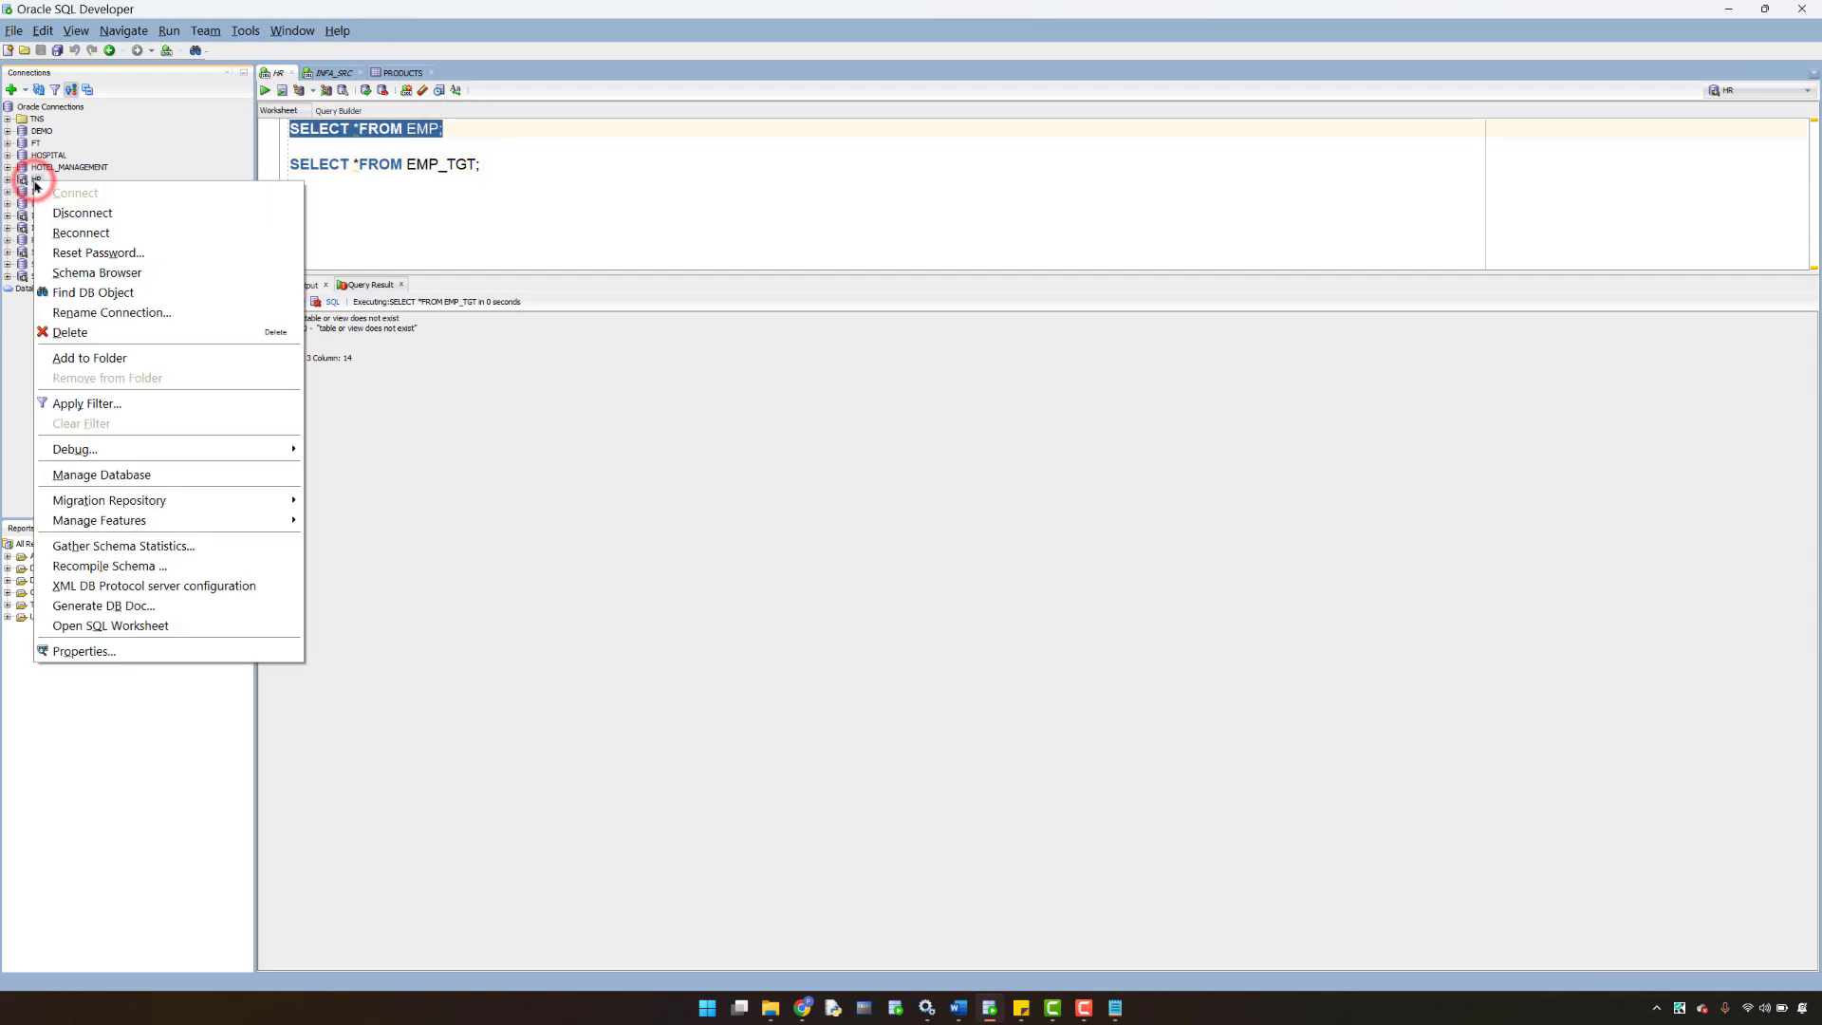
{"action": "left_click", "coordinate": [116, 652]}
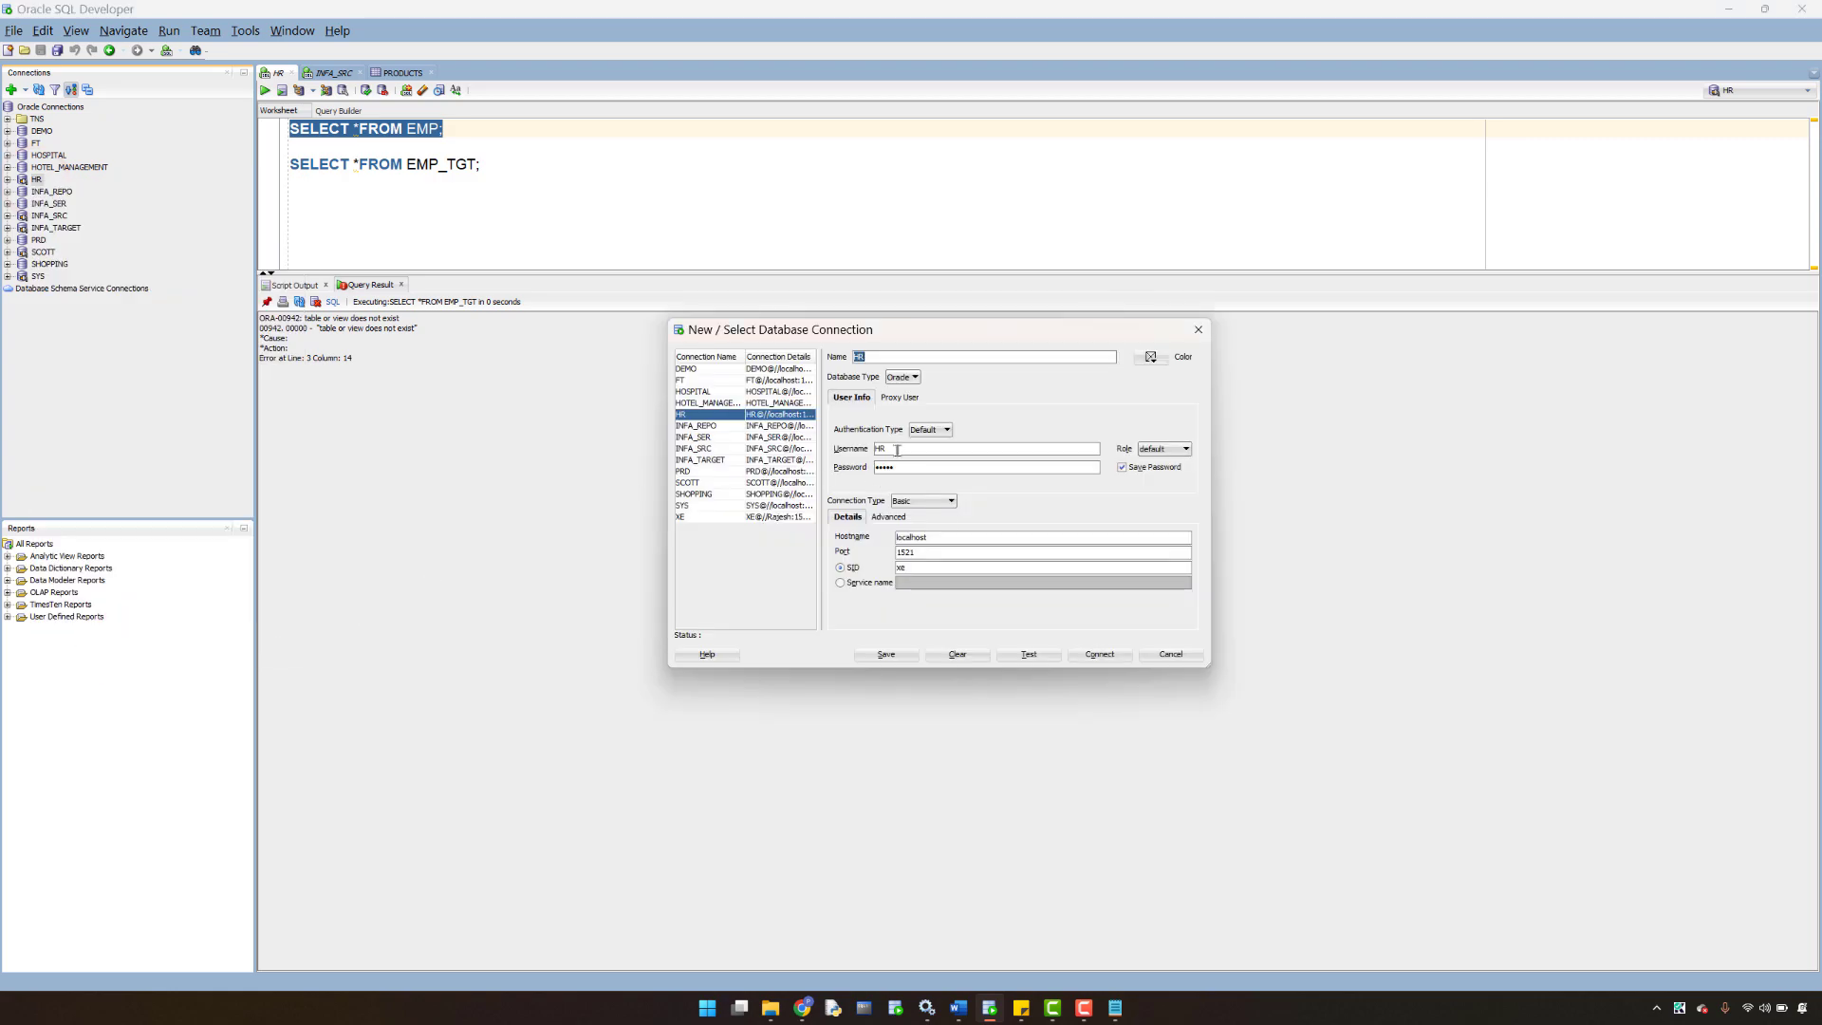
{"action": "double_click", "coordinate": [897, 449]}
{"action": "left_click", "coordinate": [802, 1008]}
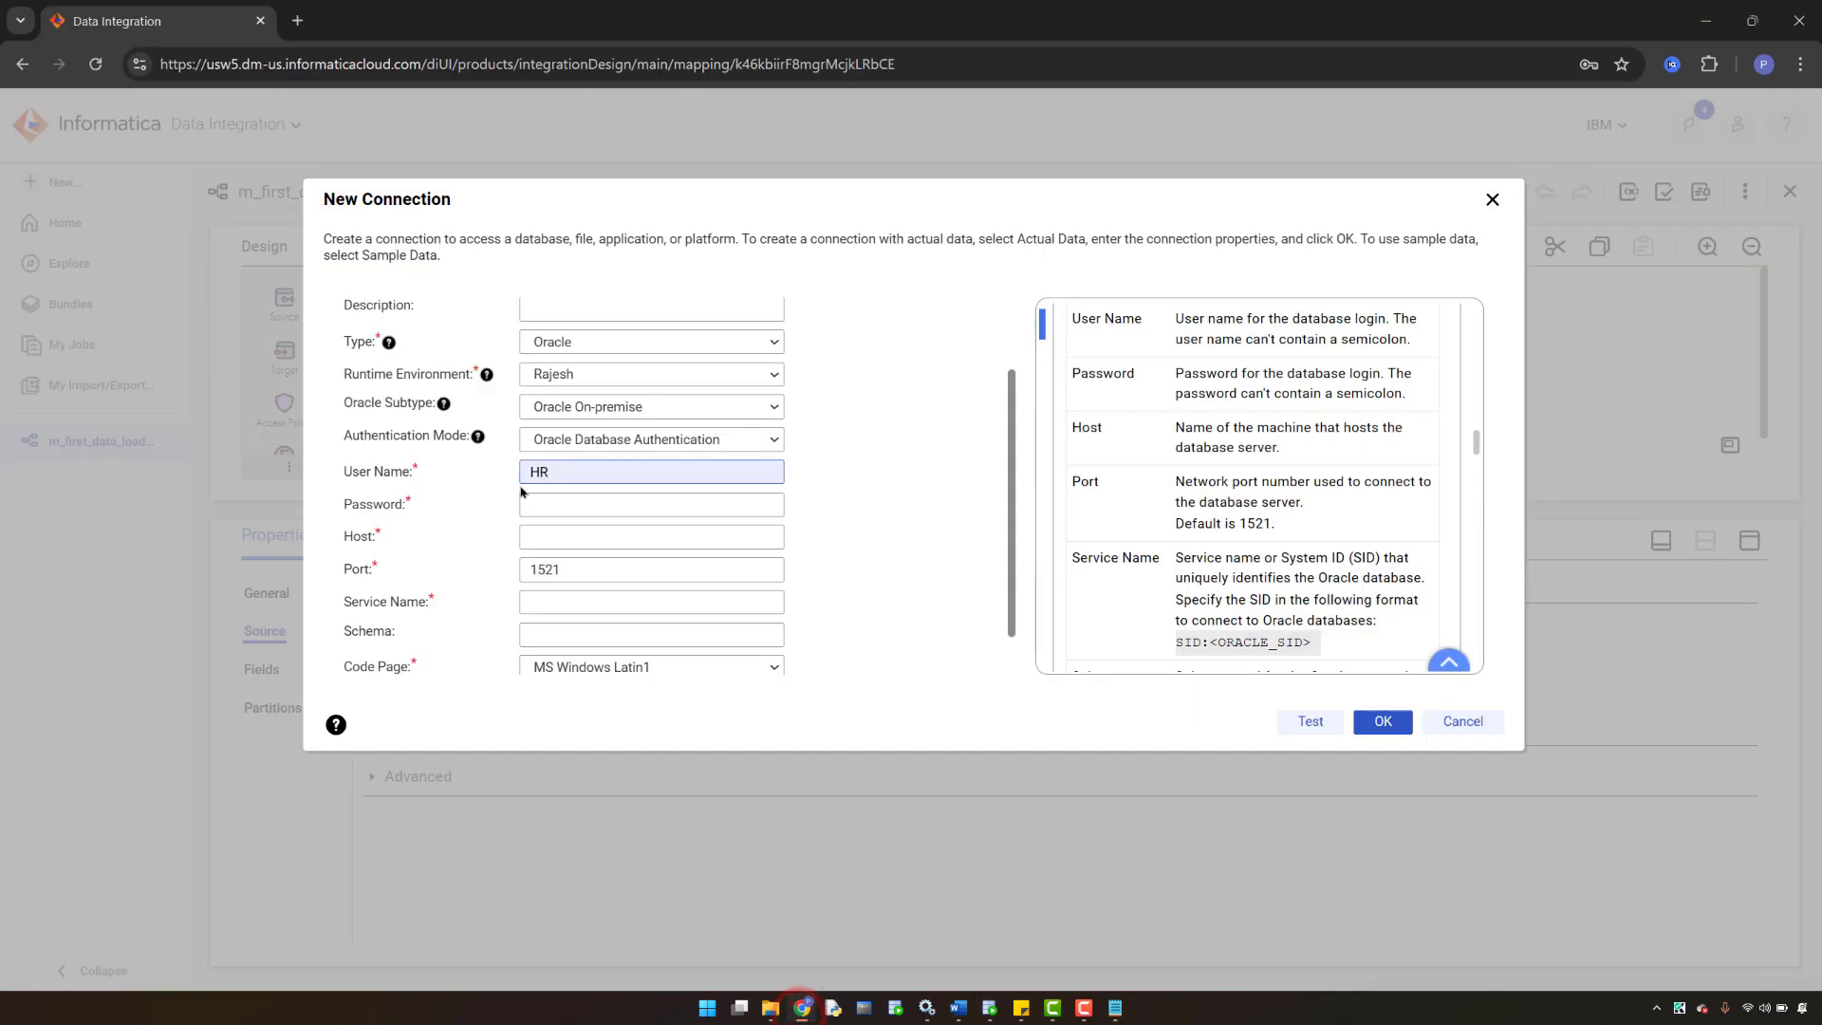
- Enter the connection password and paste localhost, copied from SQL Developer, as the host
{"action": "left_click", "coordinate": [556, 505]}
{"action": "type", "text": "h"}
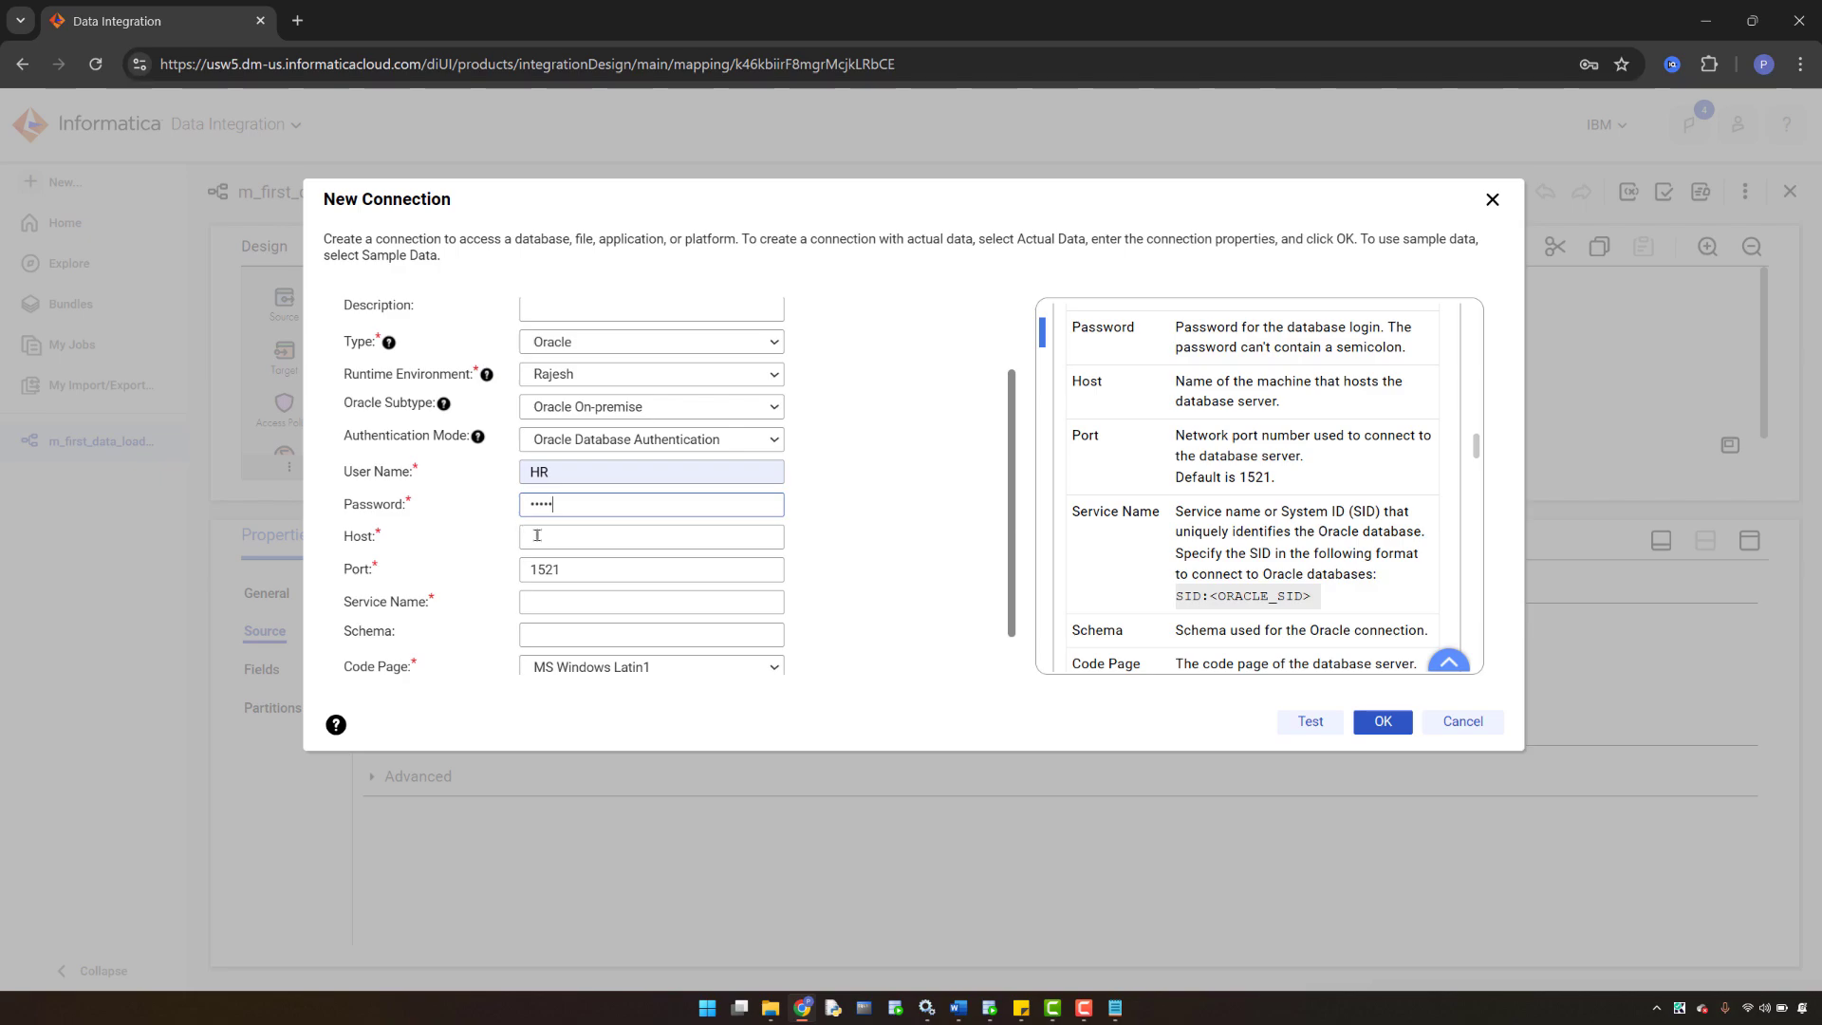
{"action": "left_click", "coordinate": [537, 535]}
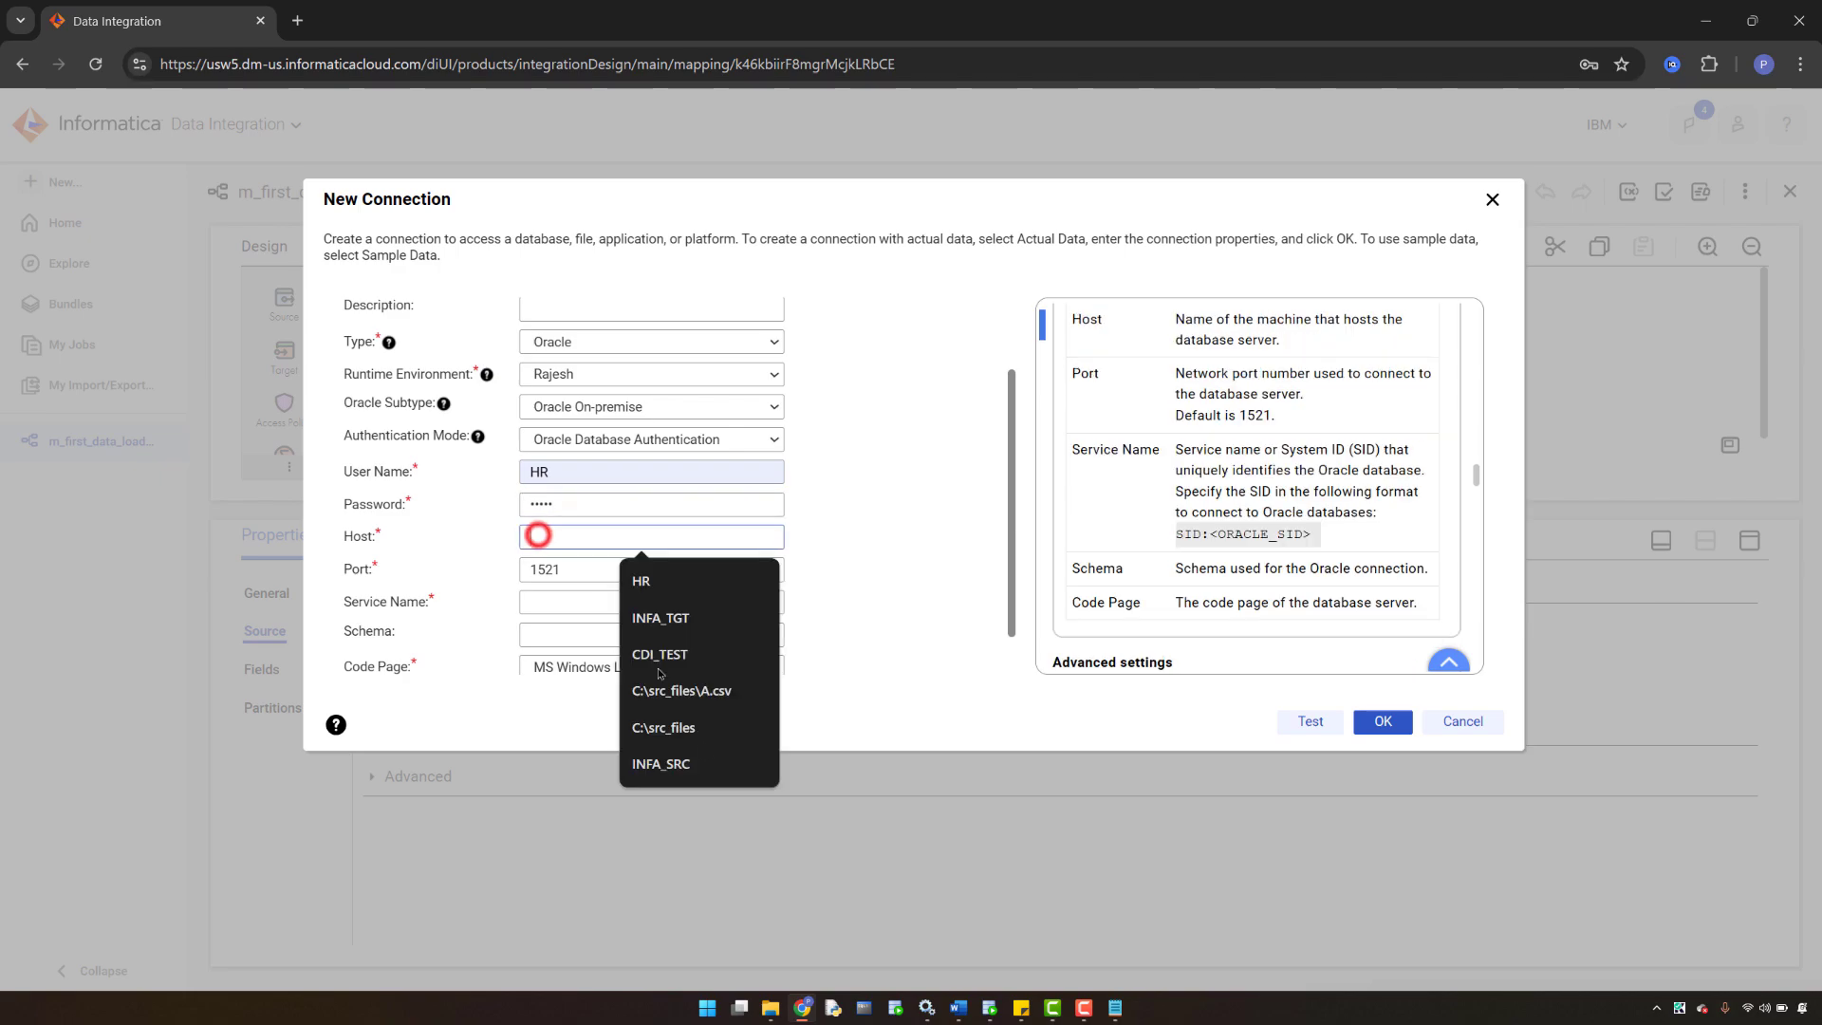
{"action": "left_click", "coordinate": [896, 1009]}
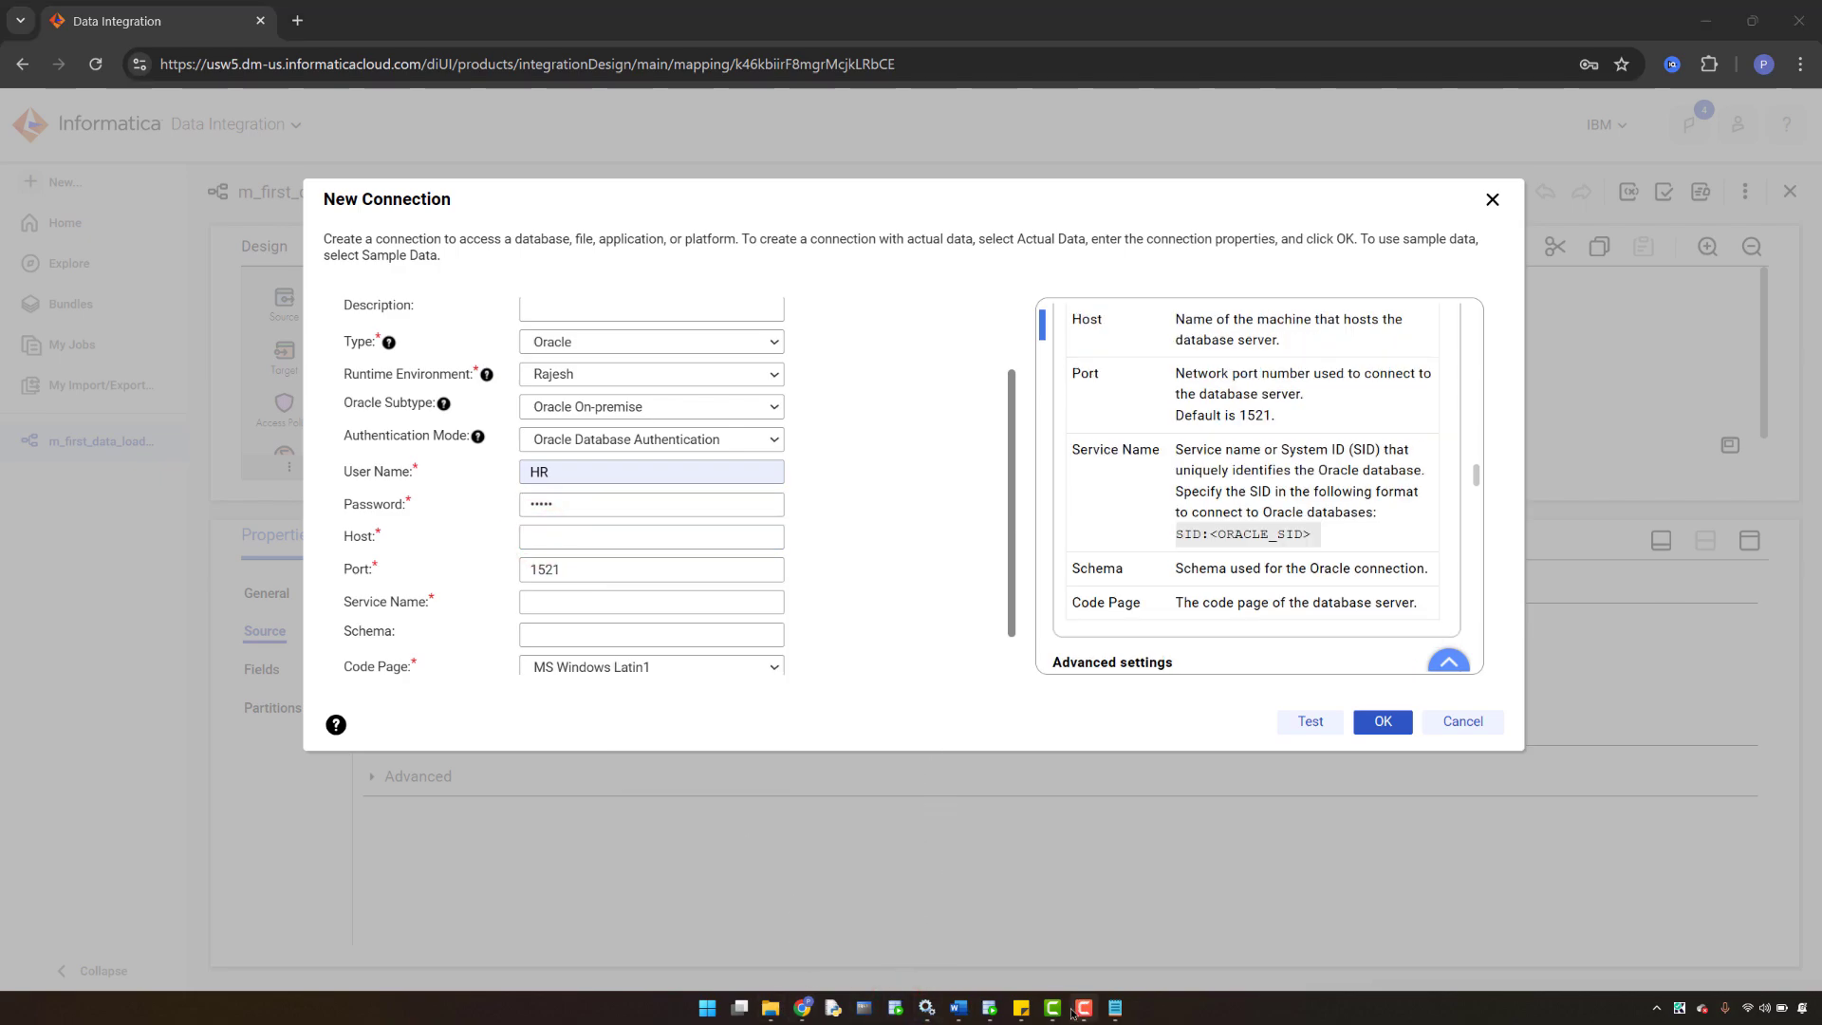
{"action": "left_click", "coordinate": [989, 1008]}
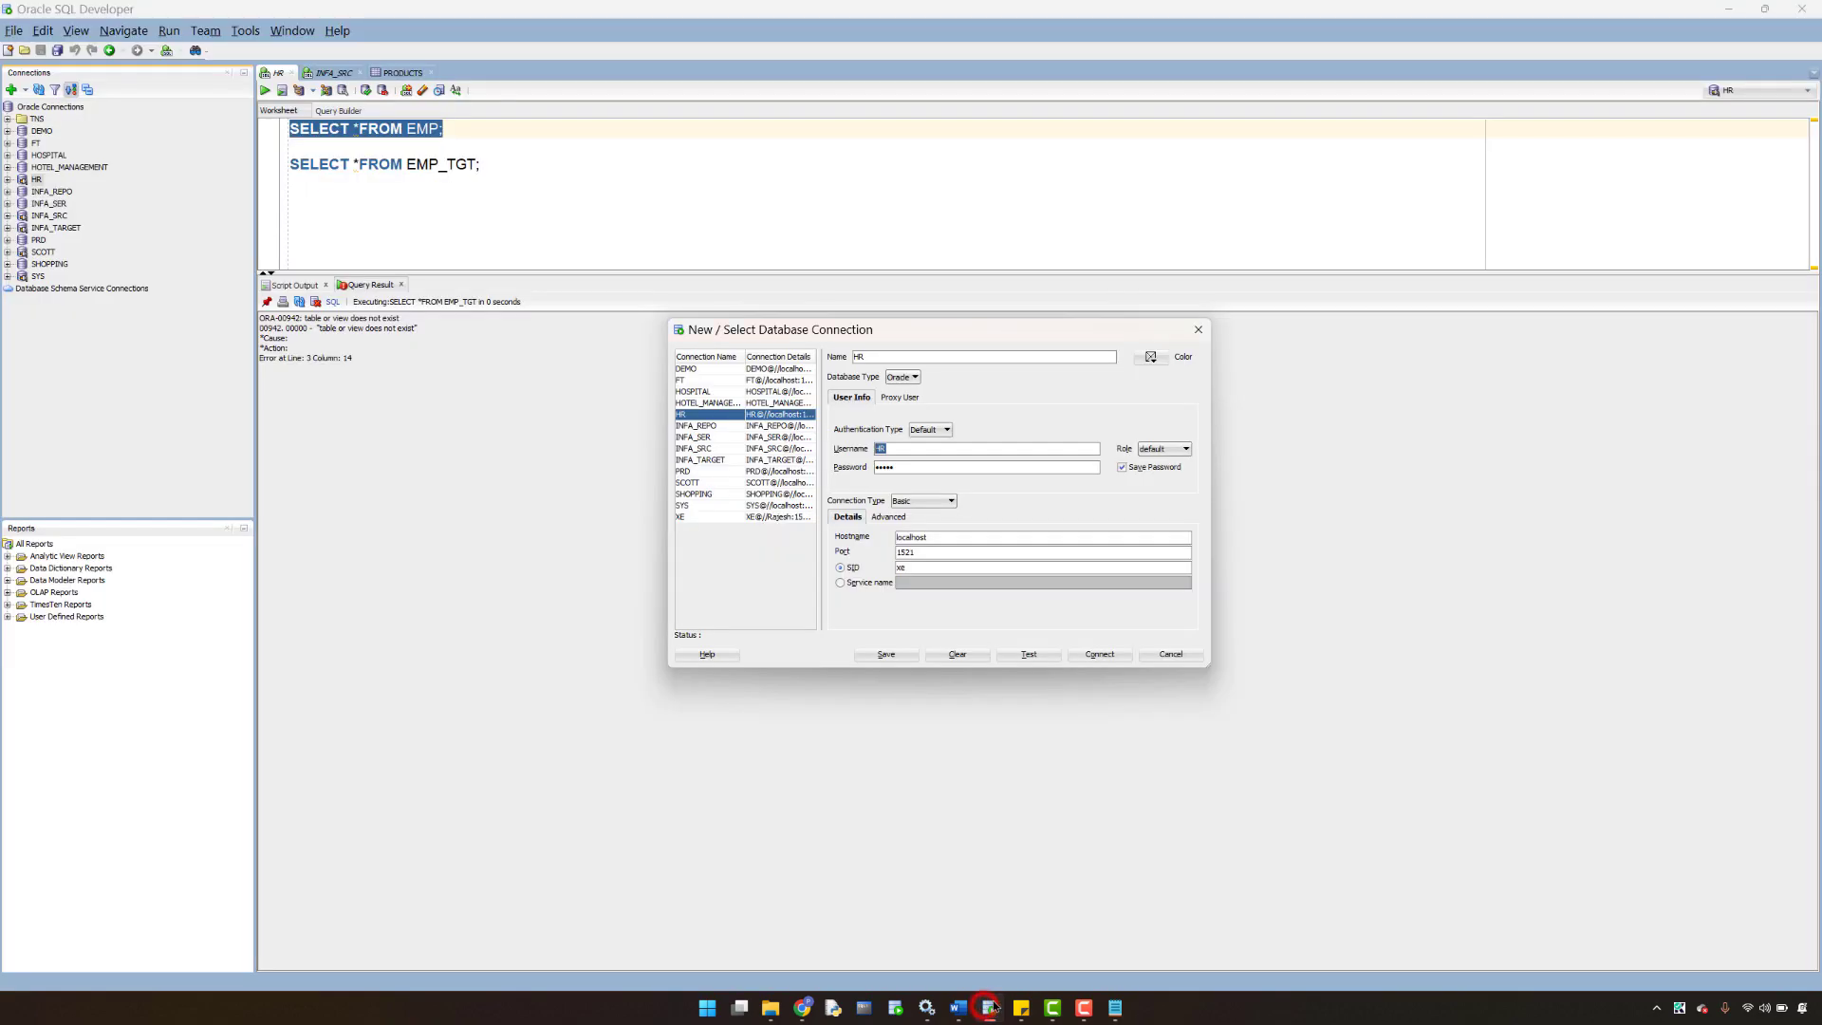
{"action": "double_click", "coordinate": [933, 538]}
{"action": "key", "text": "ctrl+c"}
{"action": "left_click", "coordinate": [802, 1008]}
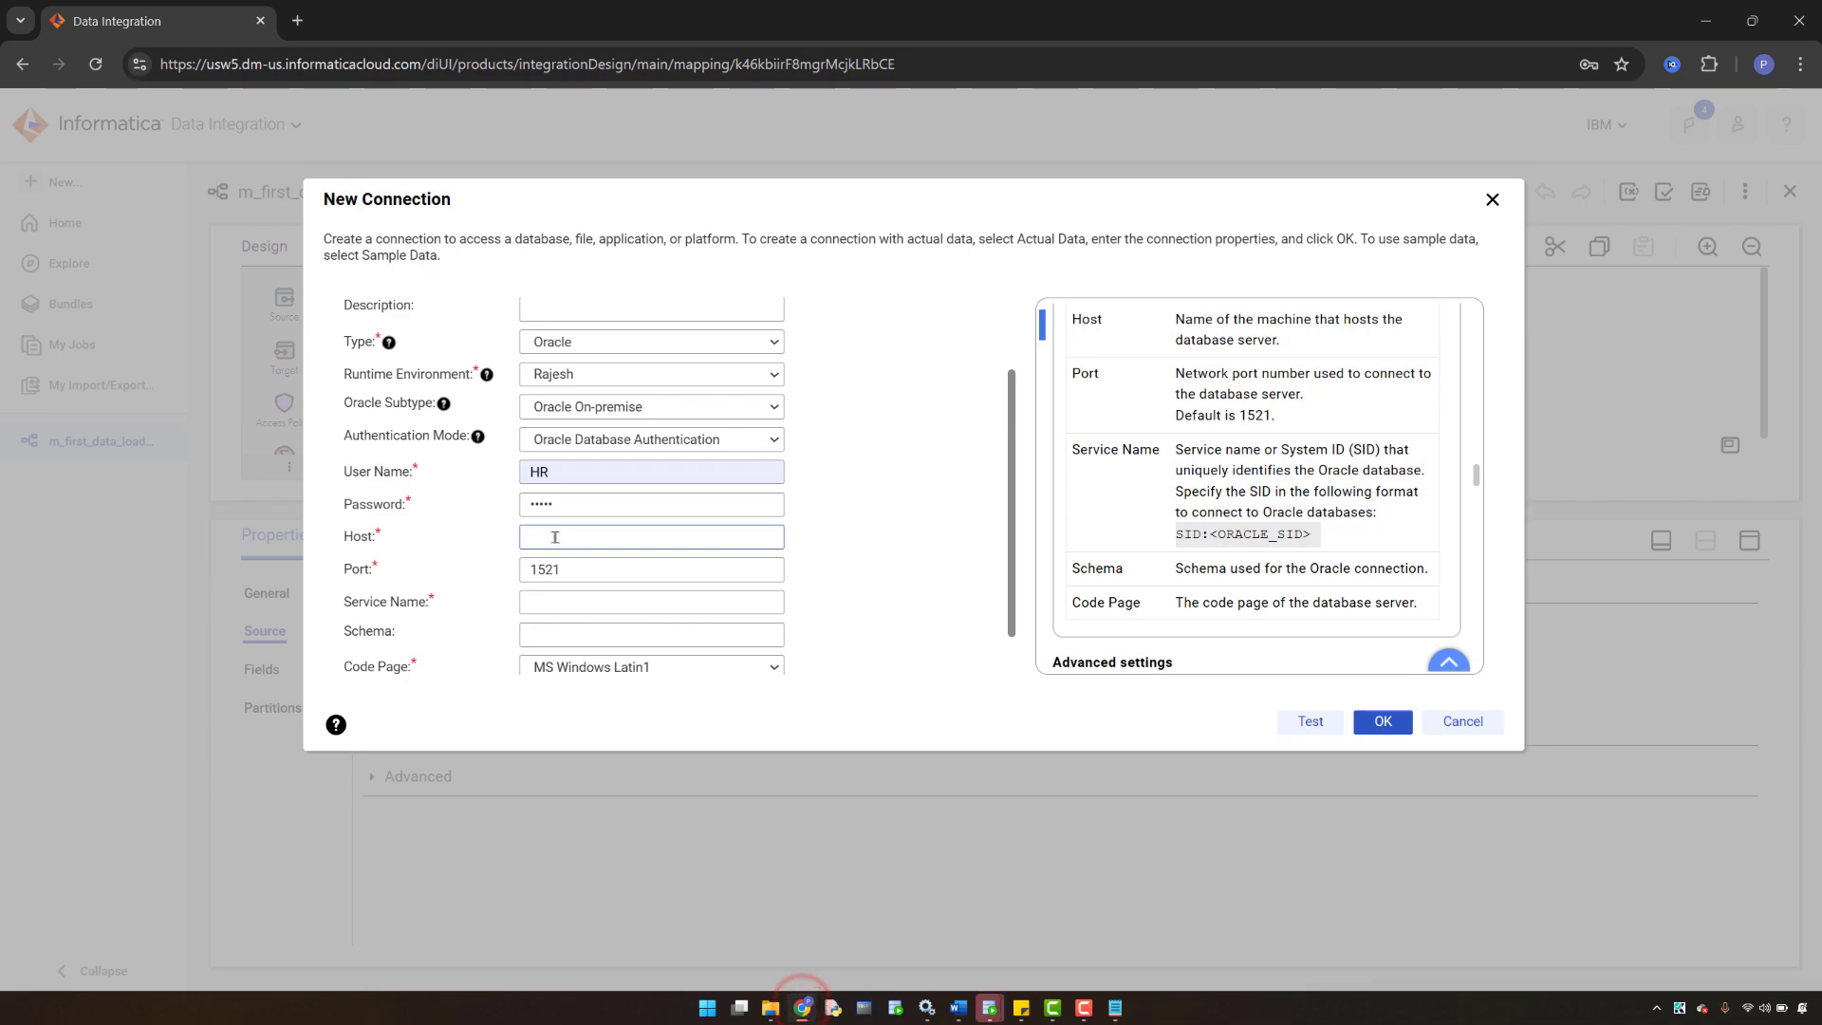
{"action": "key", "text": "ctrl+v"}
- Enter xe as the service name and bring SQL Developer's HR connection details forward
{"action": "left_click", "coordinate": [559, 600]}
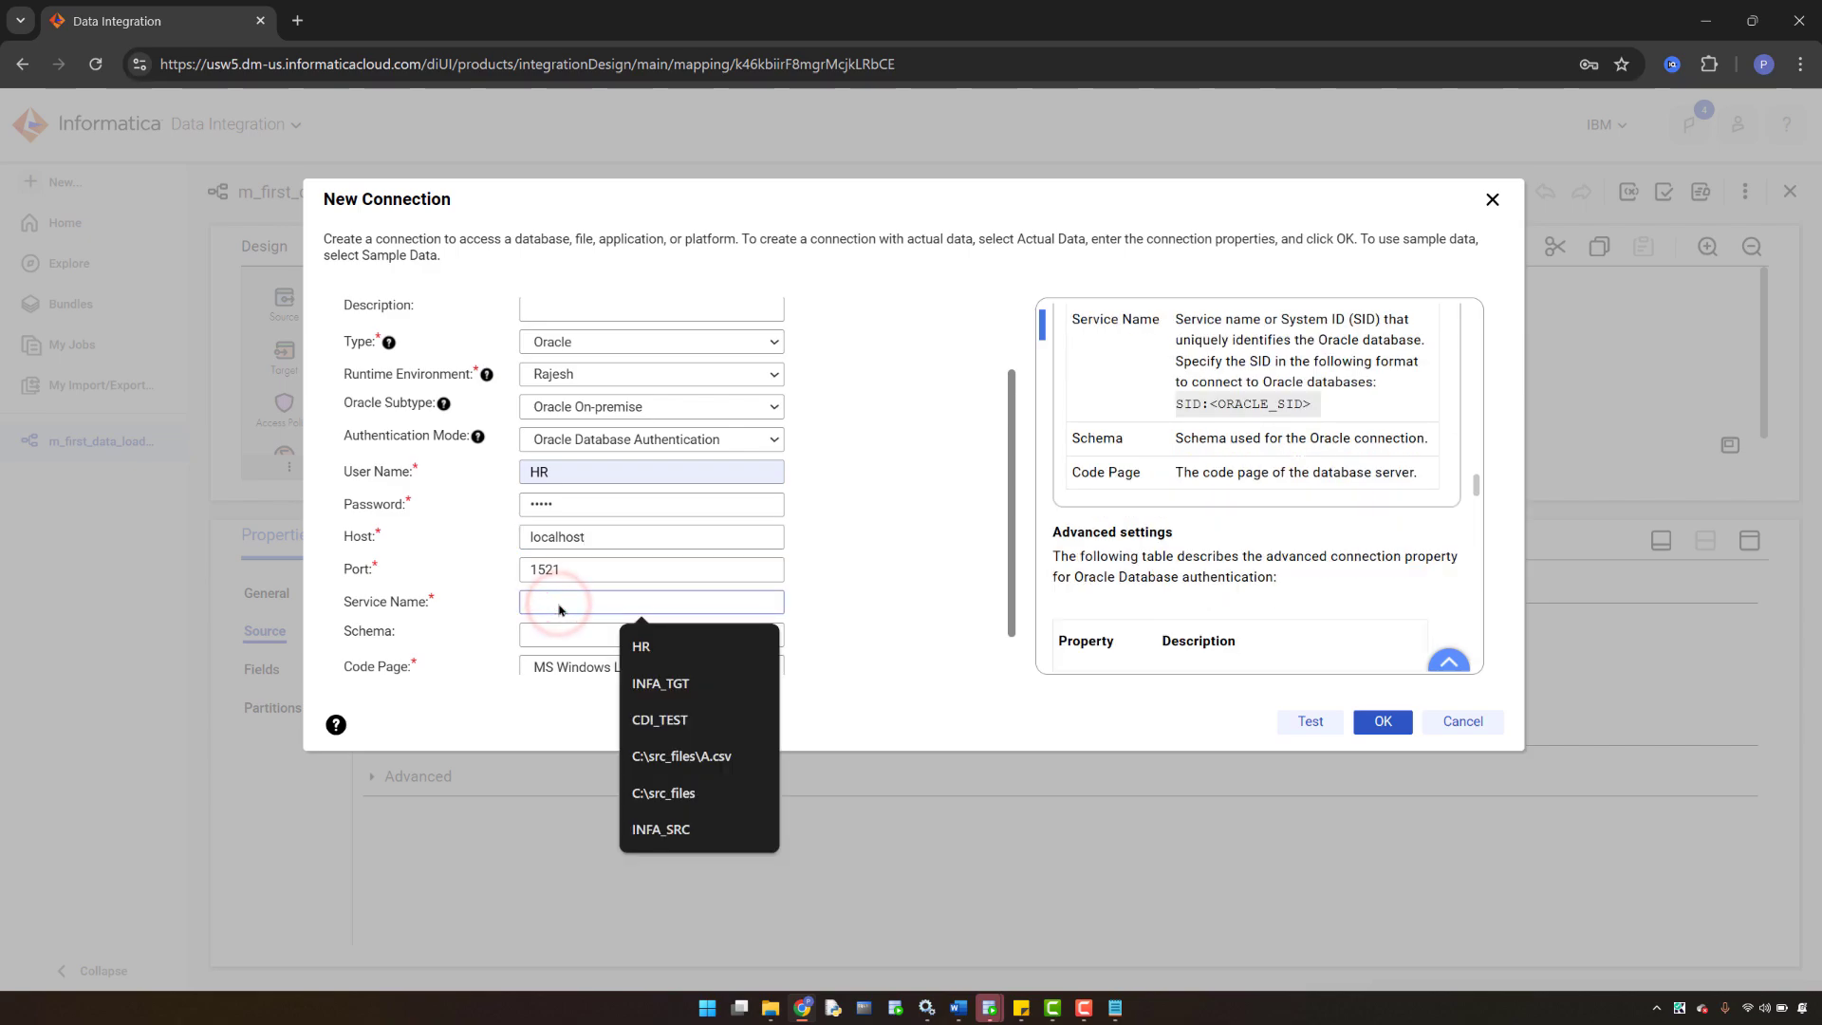
{"action": "type", "text": "xe"}
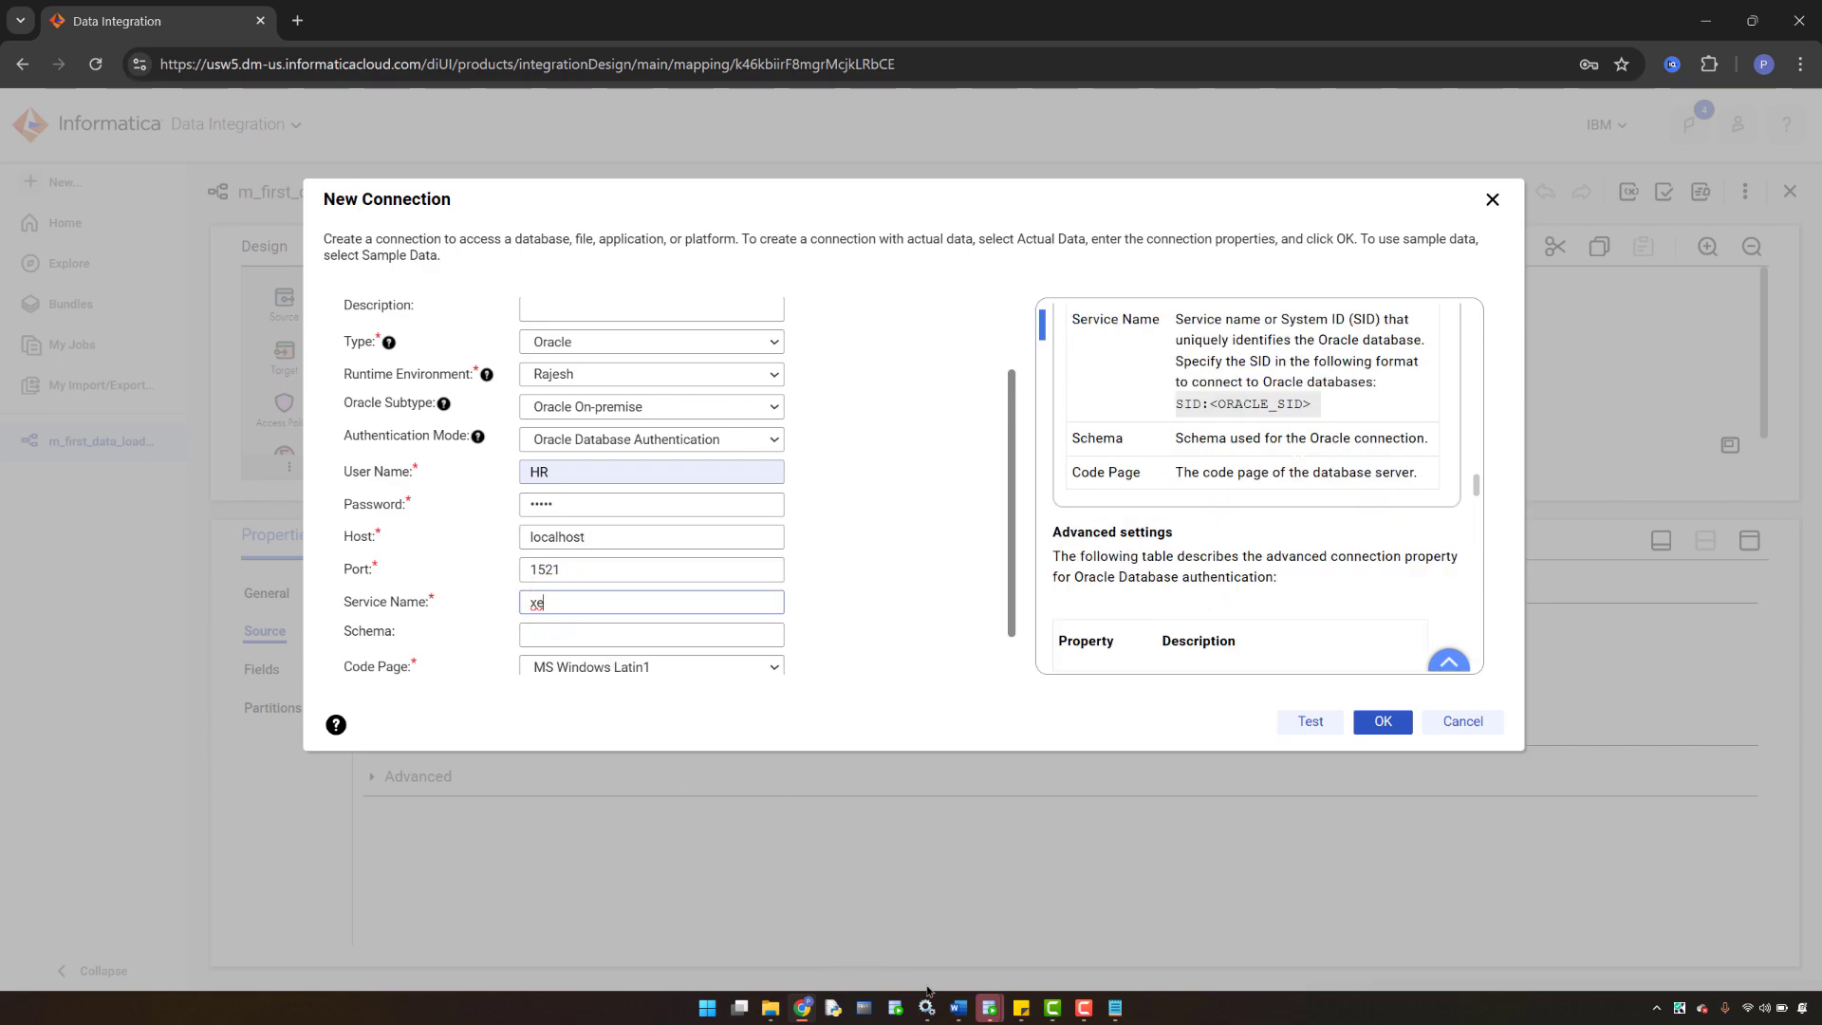
{"action": "left_click", "coordinate": [990, 1008]}
{"action": "left_click", "coordinate": [1097, 888]}
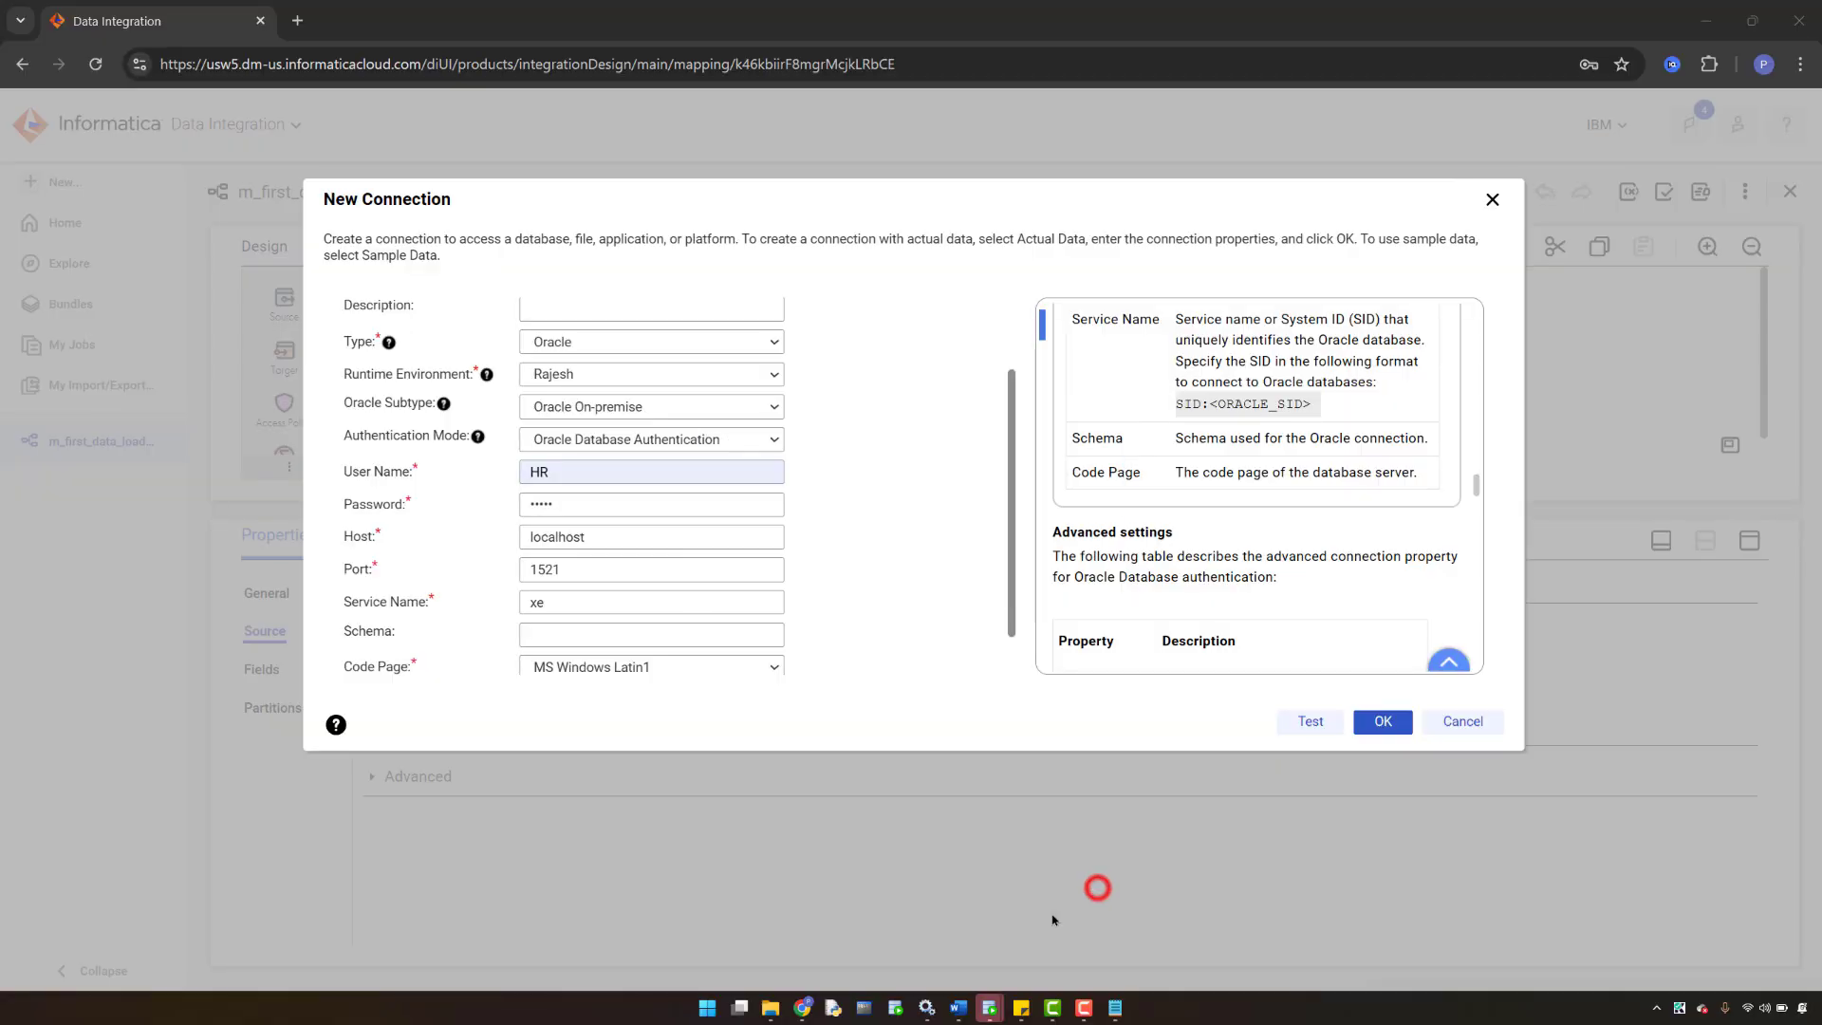
{"action": "mouse_move", "coordinate": [989, 1007]}
{"action": "left_click", "coordinate": [994, 963]}
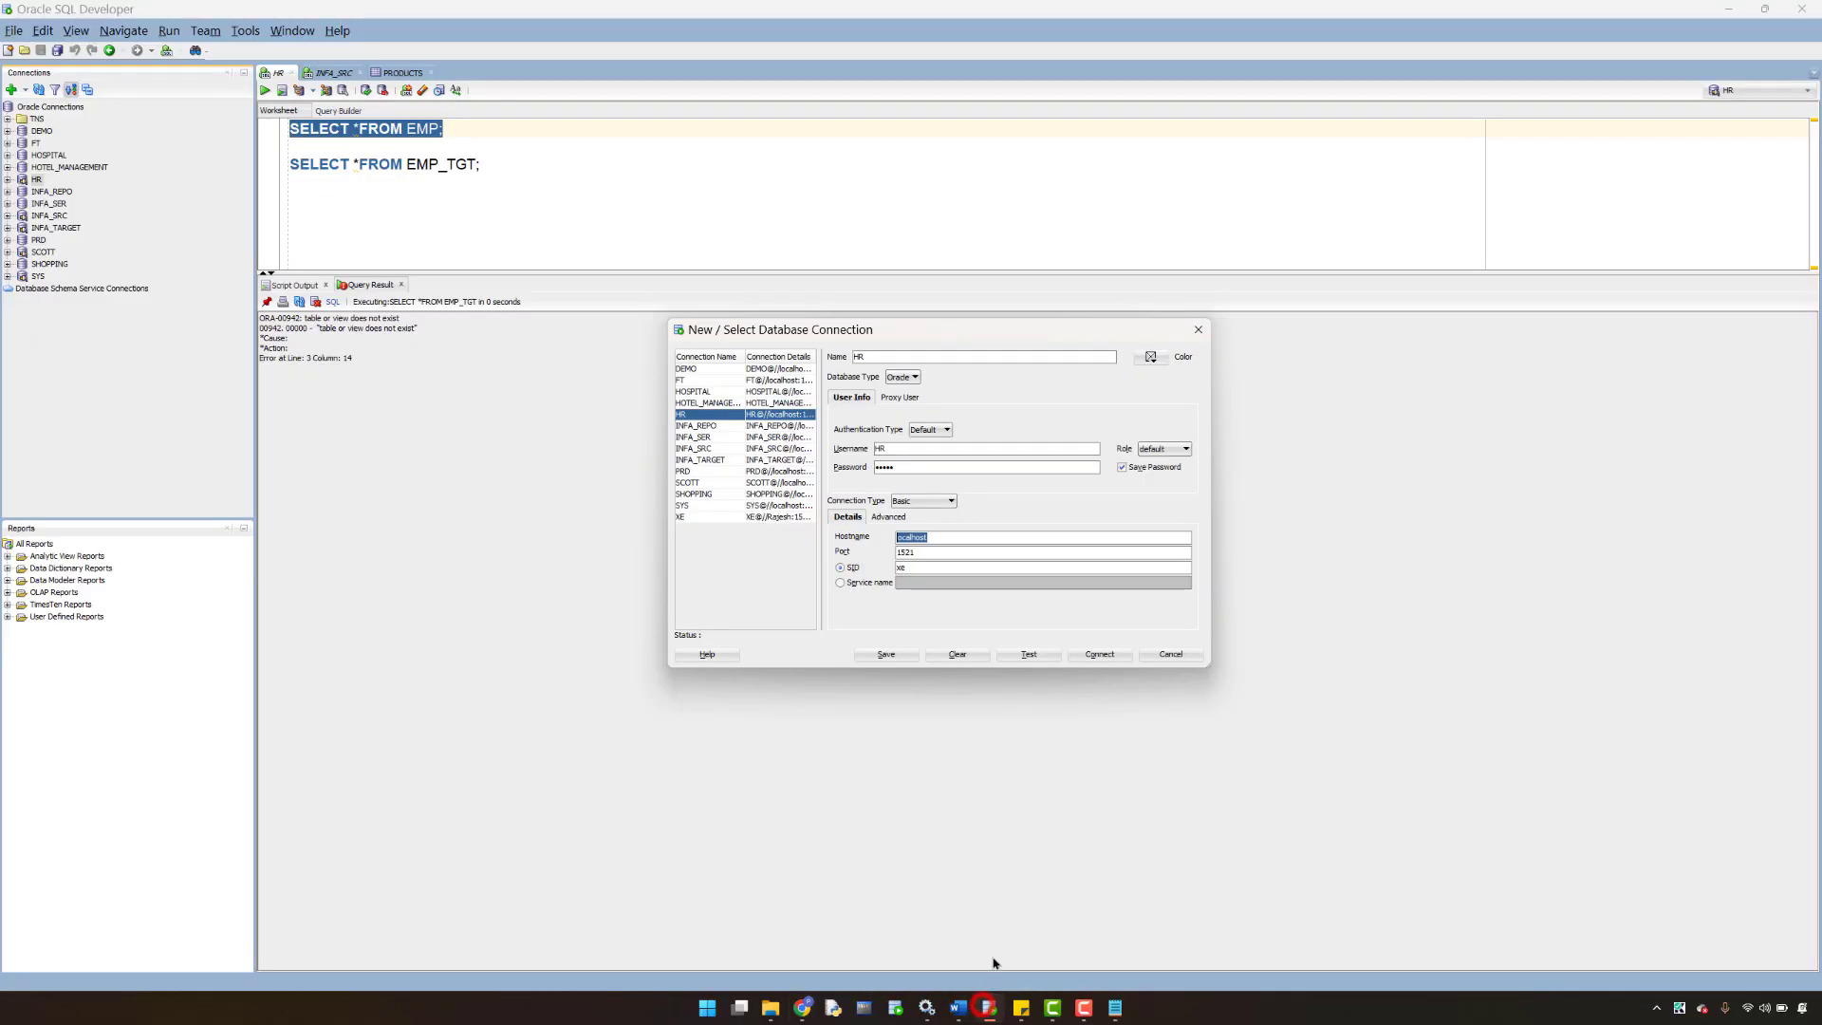
- Return to the Informatica form and review the filled fields, including code page MS Windows Latin1
{"action": "left_click", "coordinate": [803, 1008]}
{"action": "scroll", "coordinate": [729, 577], "scroll_direction": "down", "scroll_amount": 1}
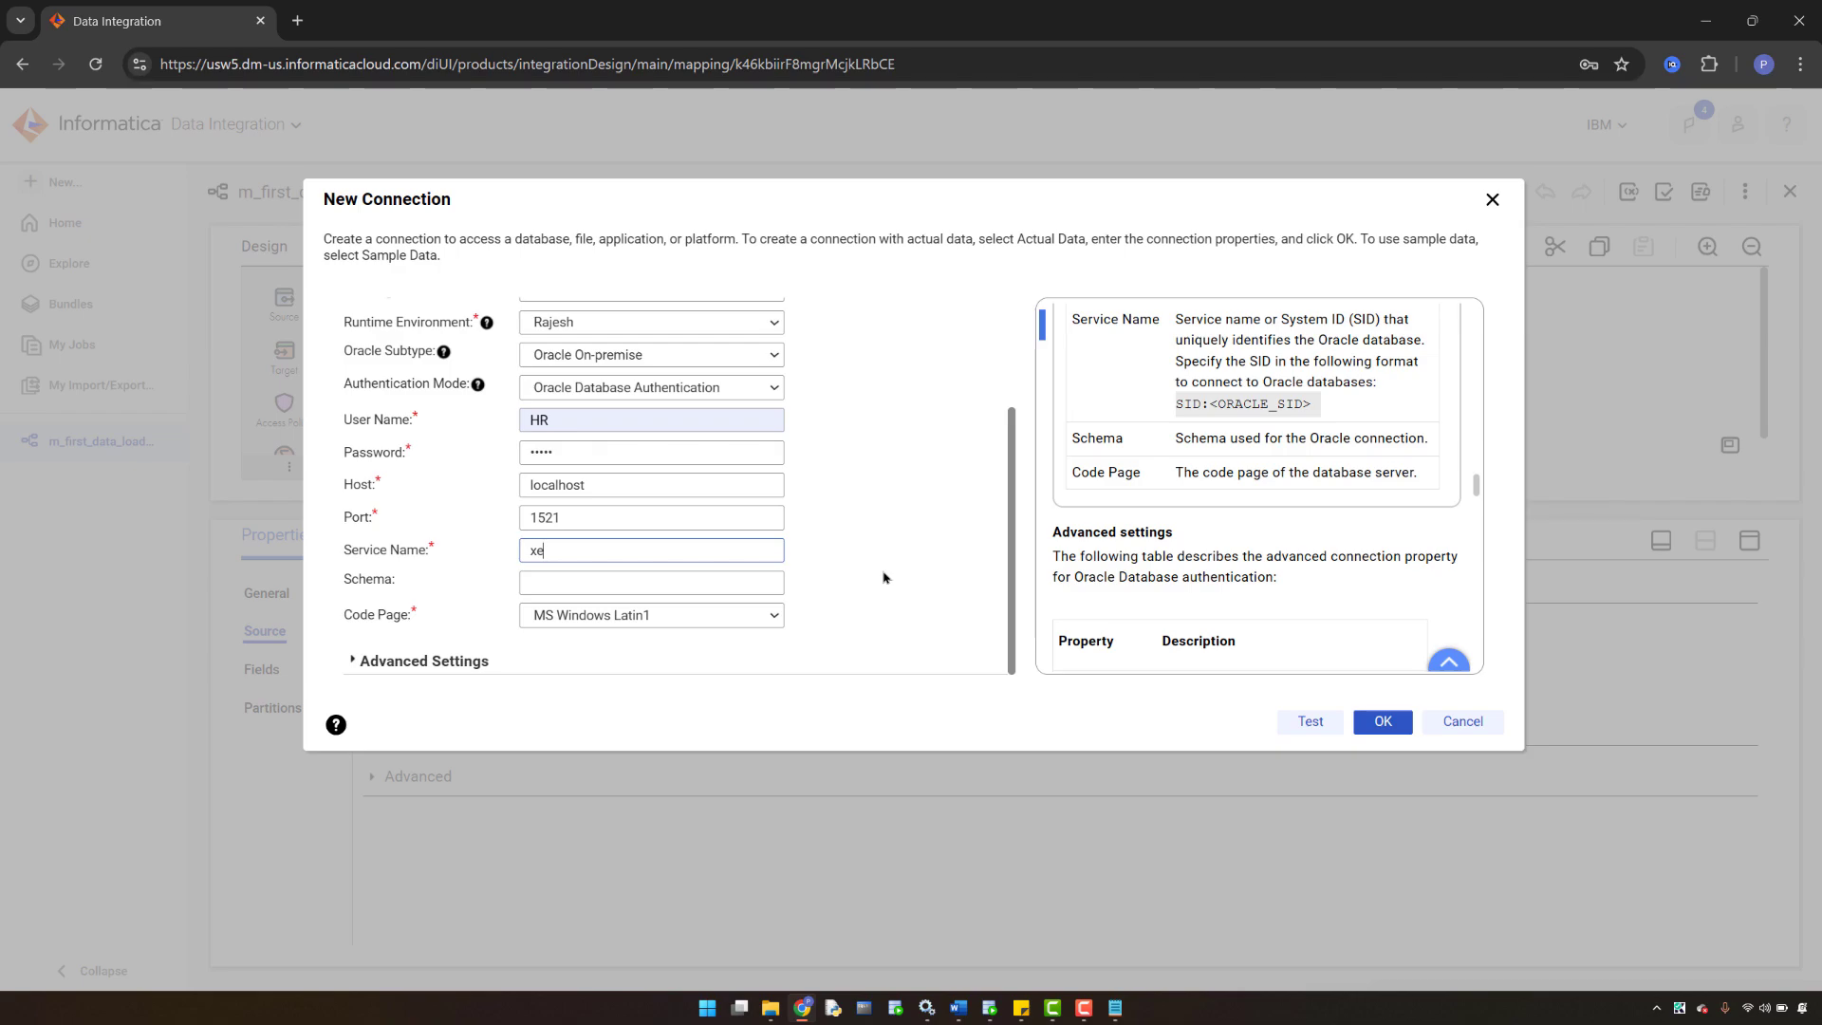
- Test the Oracle_Source connection successfully, close SQL Developer's extra windows, and save the connection
{"action": "left_click", "coordinate": [1302, 730]}
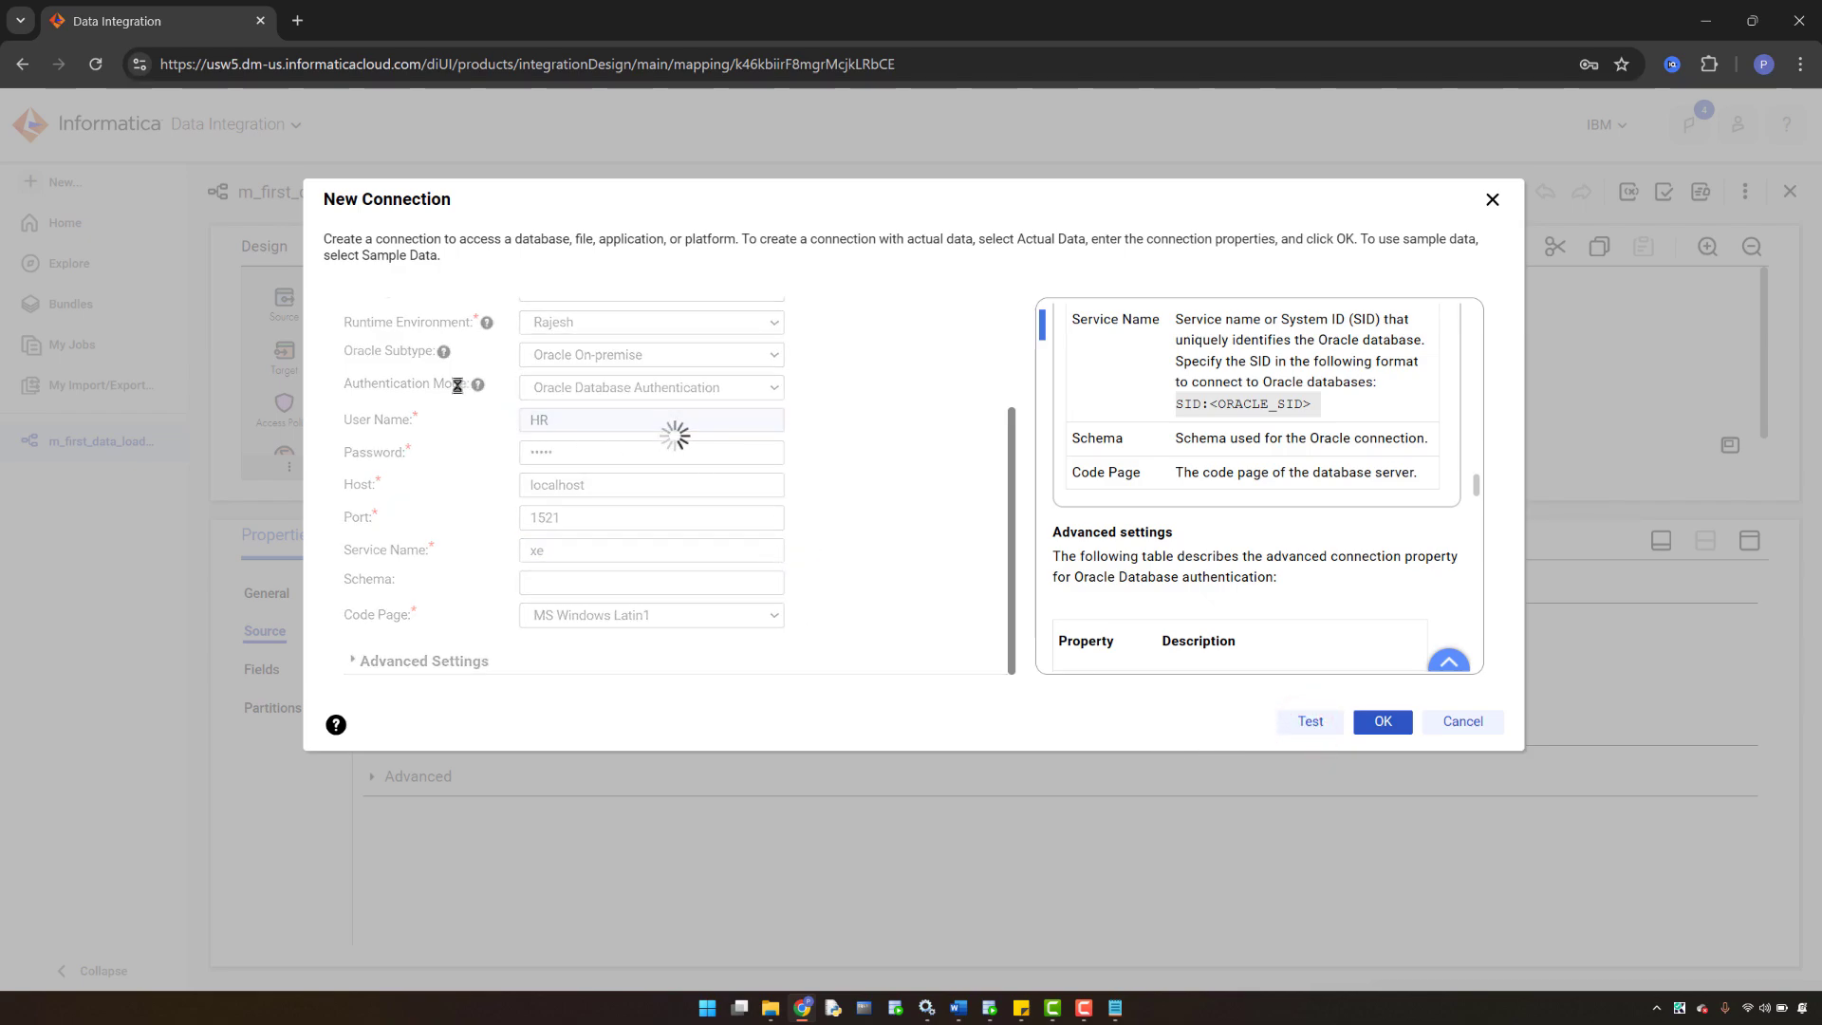
{"action": "scroll", "coordinate": [903, 433], "scroll_direction": "up", "scroll_amount": 2}
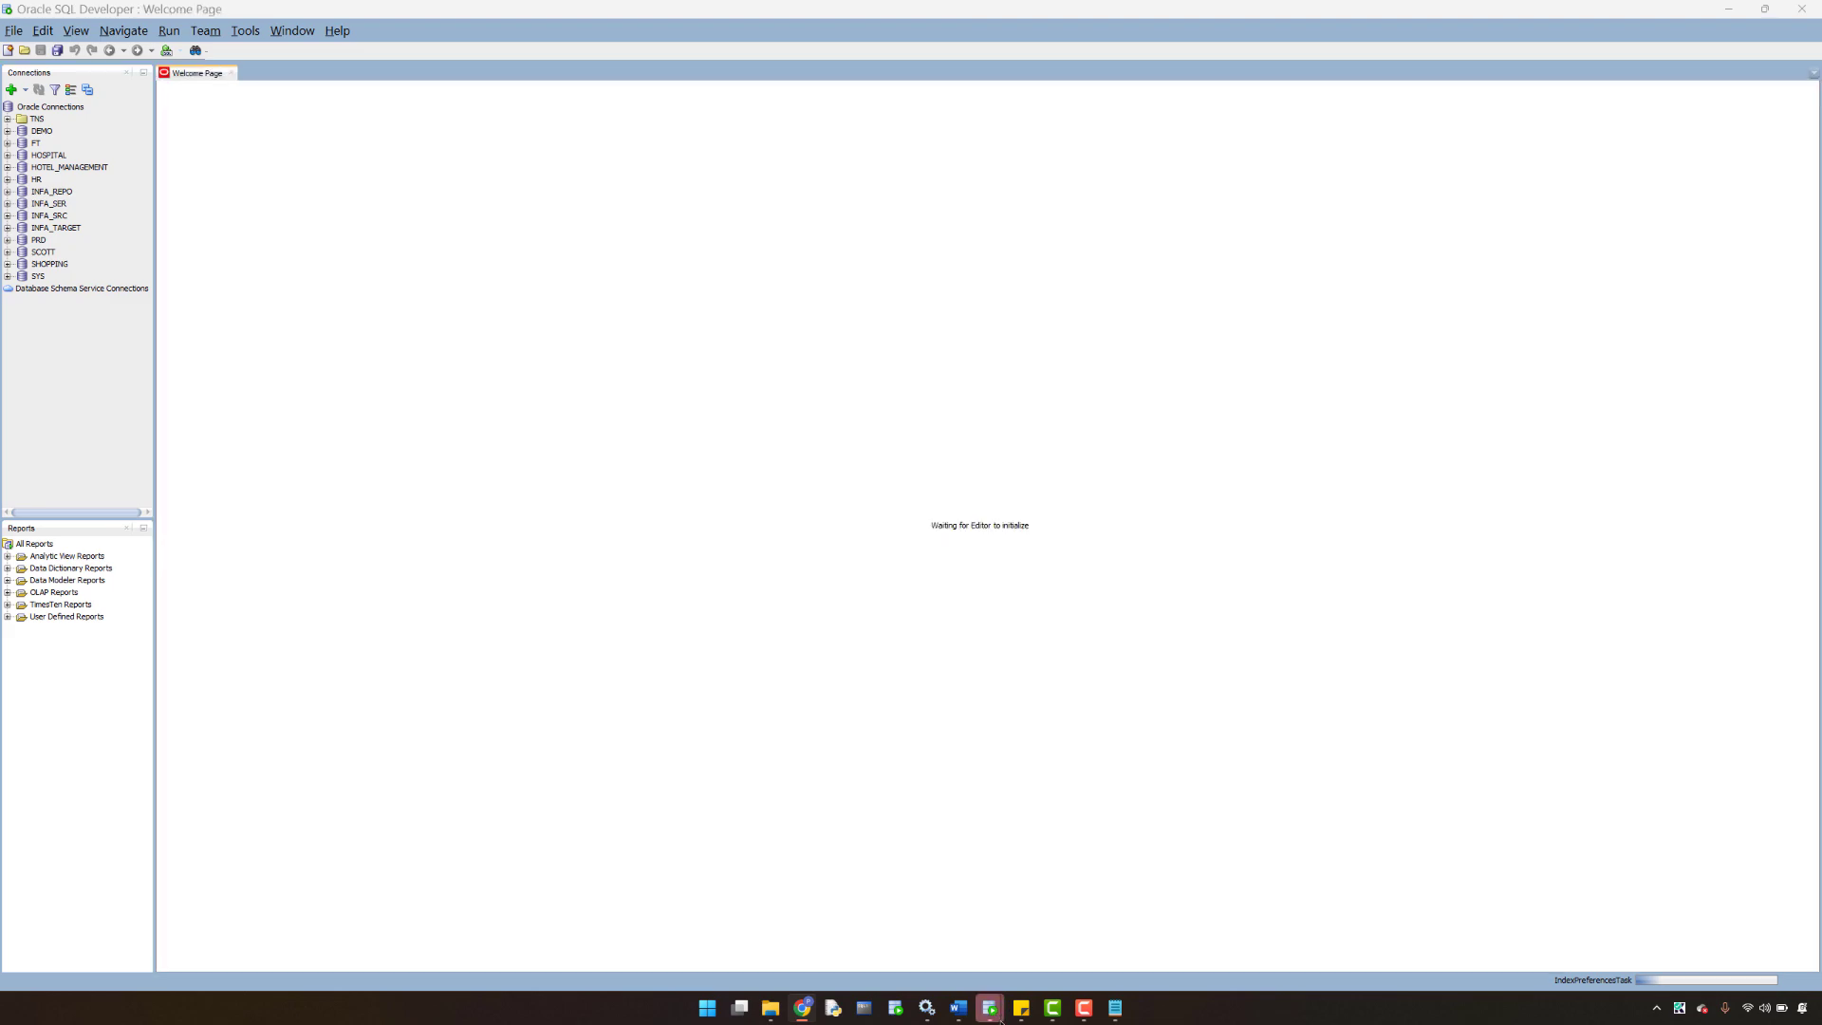
{"action": "mouse_move", "coordinate": [997, 1017]}
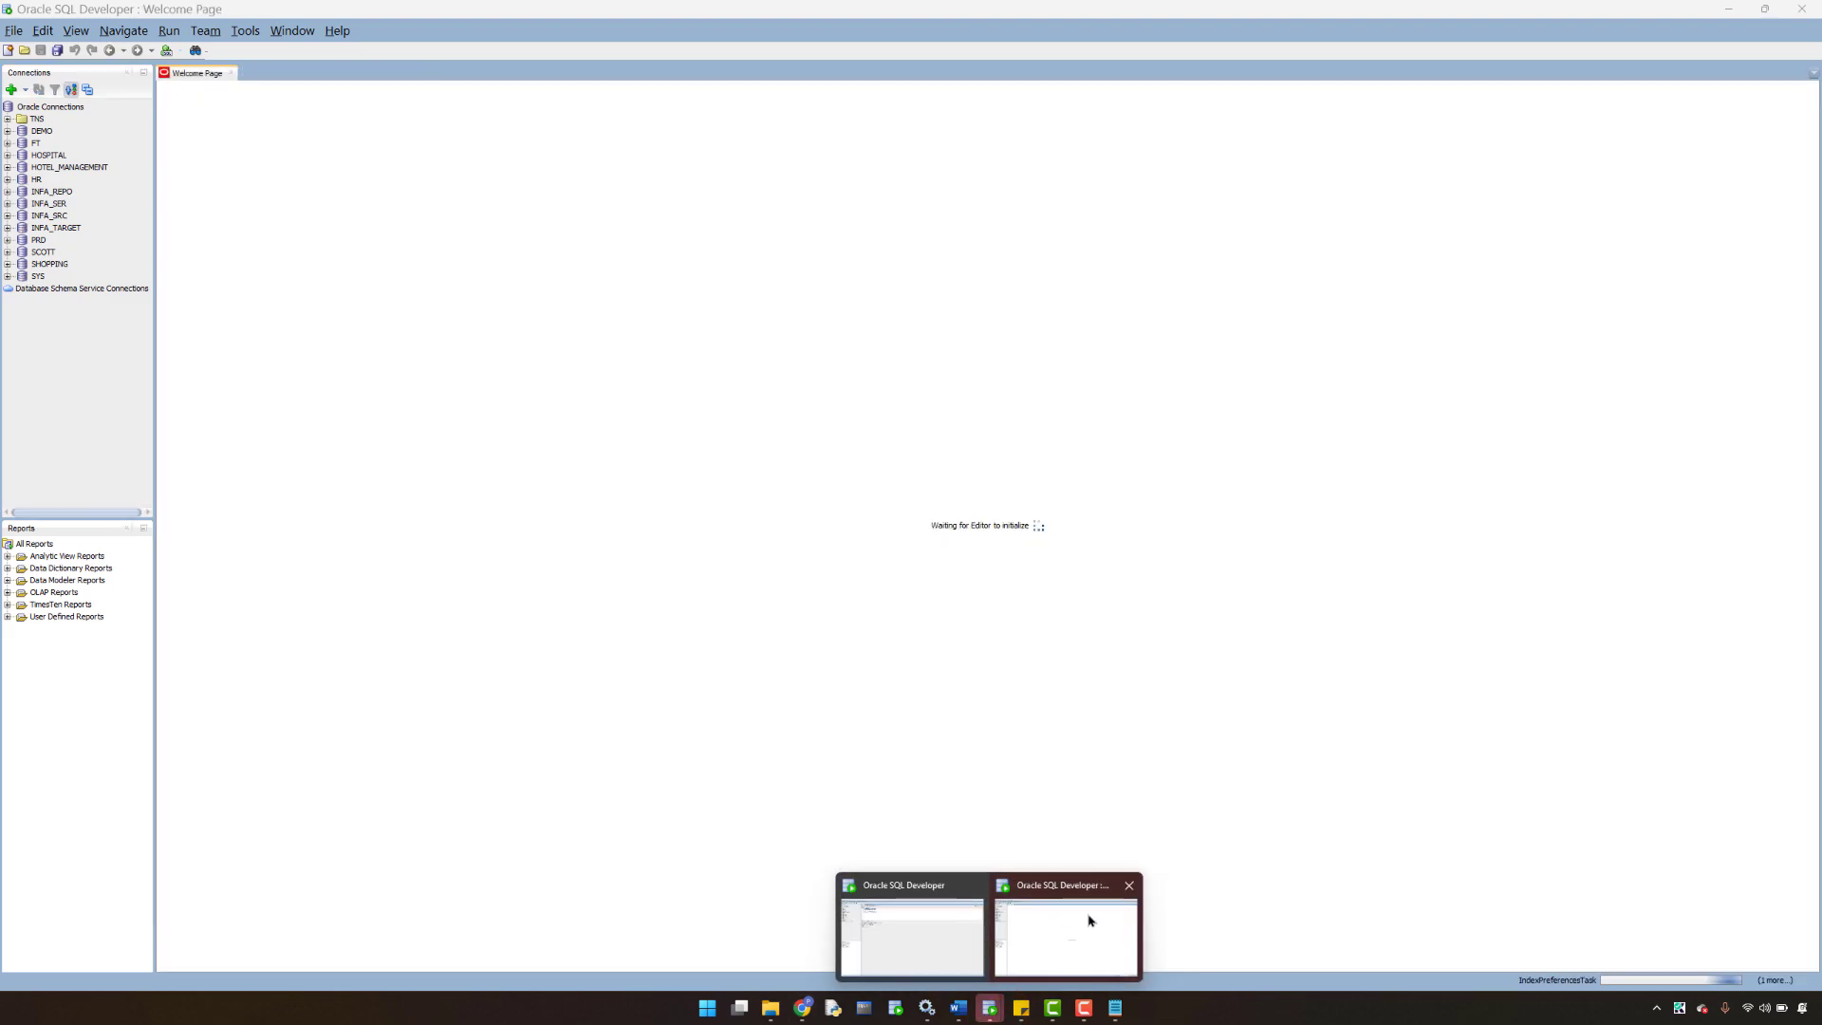
{"action": "left_click", "coordinate": [1130, 884]}
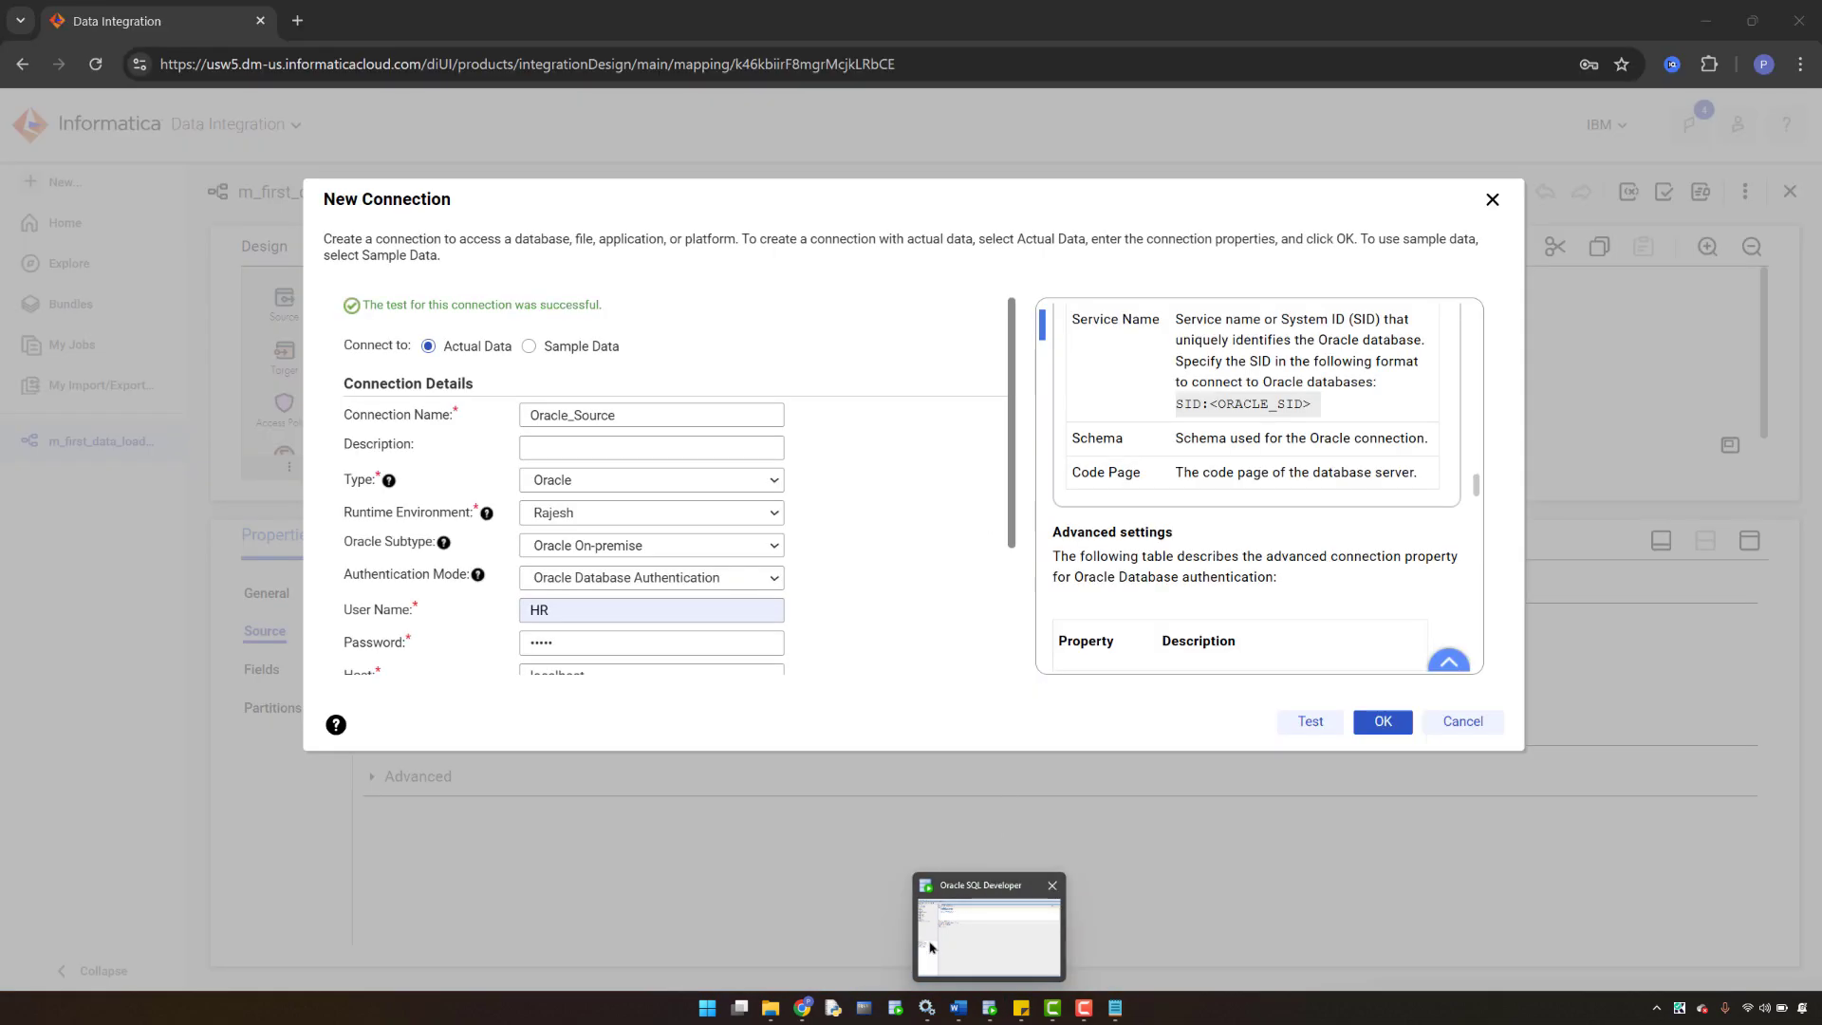
{"action": "left_click", "coordinate": [979, 941]}
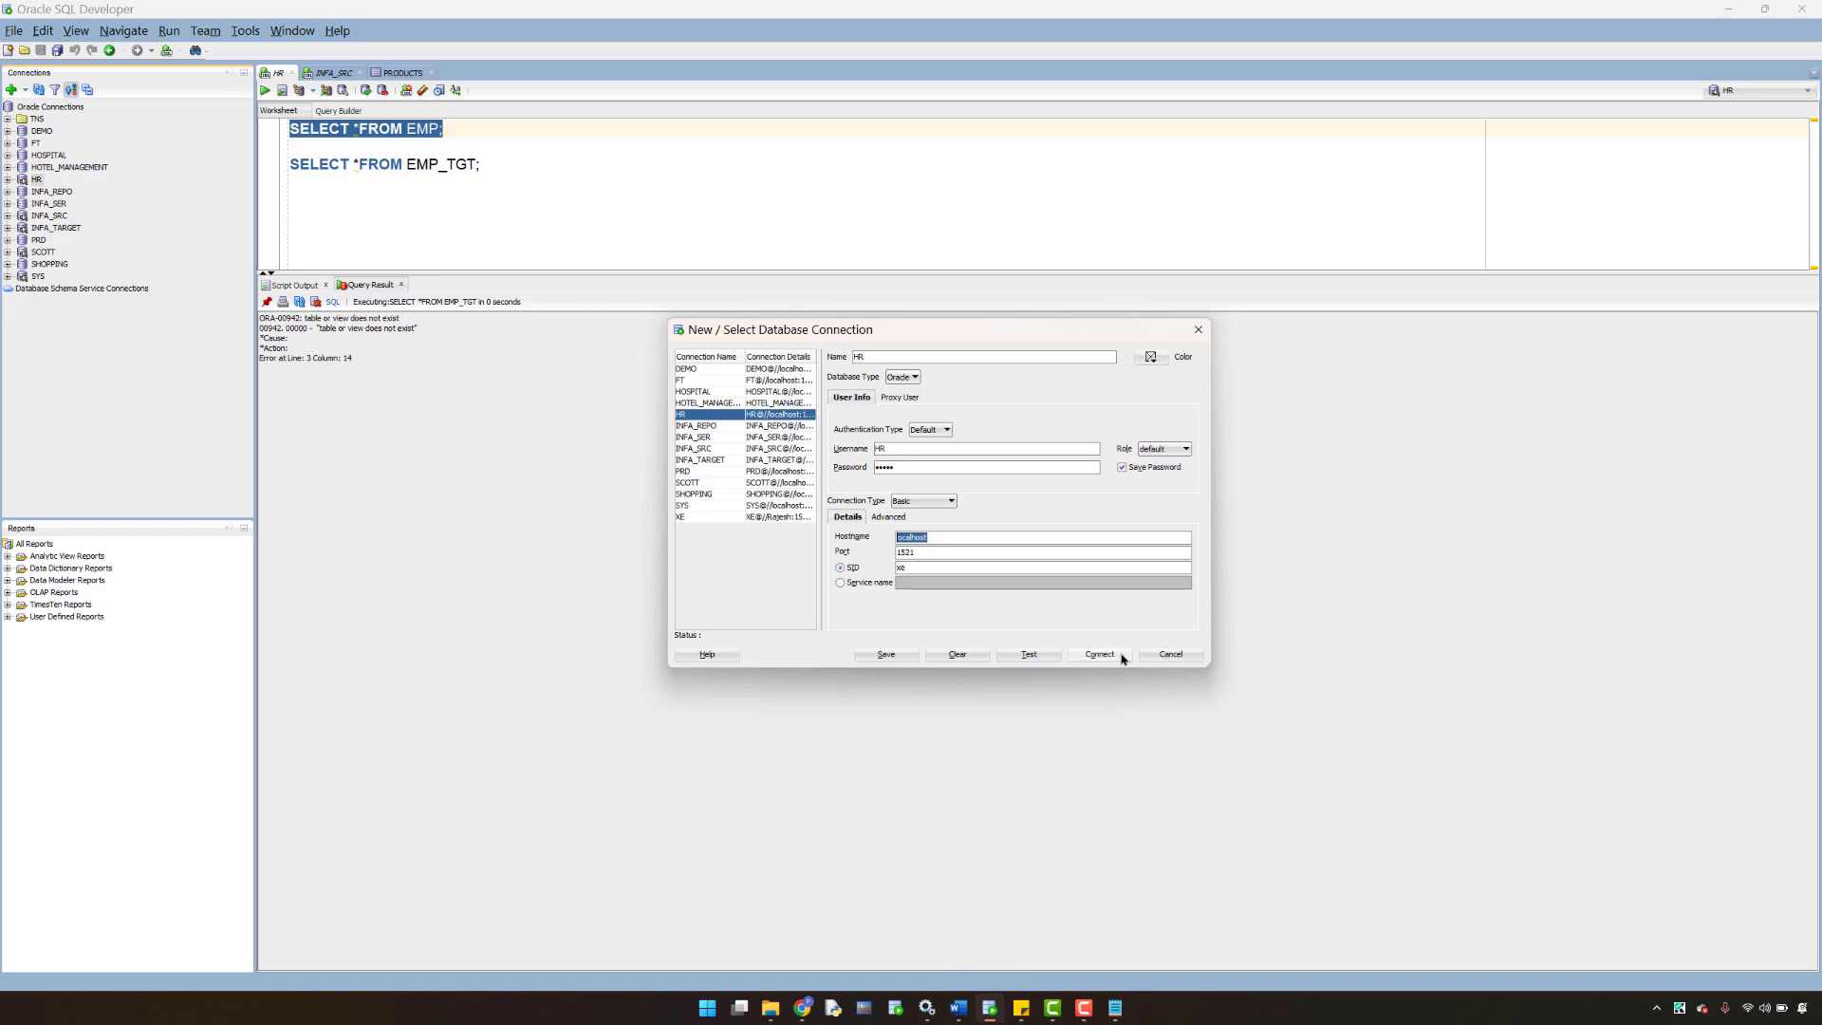
{"action": "left_click", "coordinate": [1166, 654]}
{"action": "left_click", "coordinate": [804, 1008]}
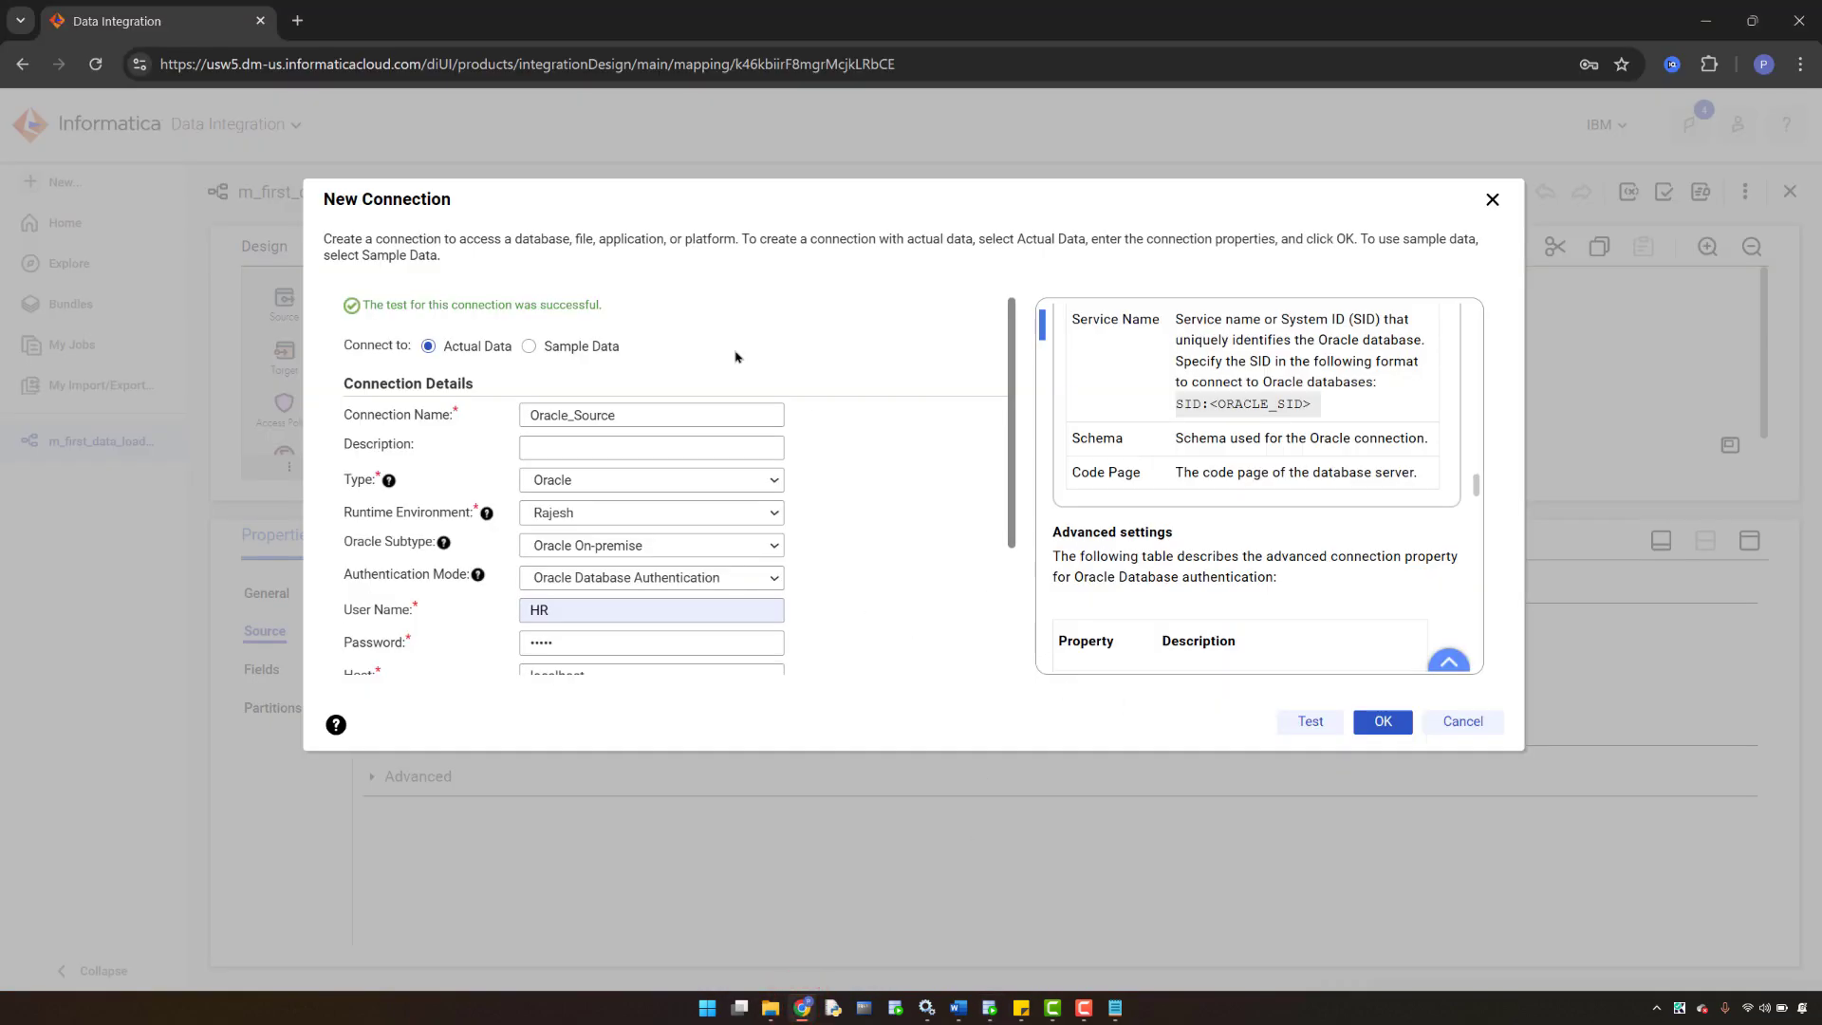
{"action": "left_click", "coordinate": [1371, 723]}
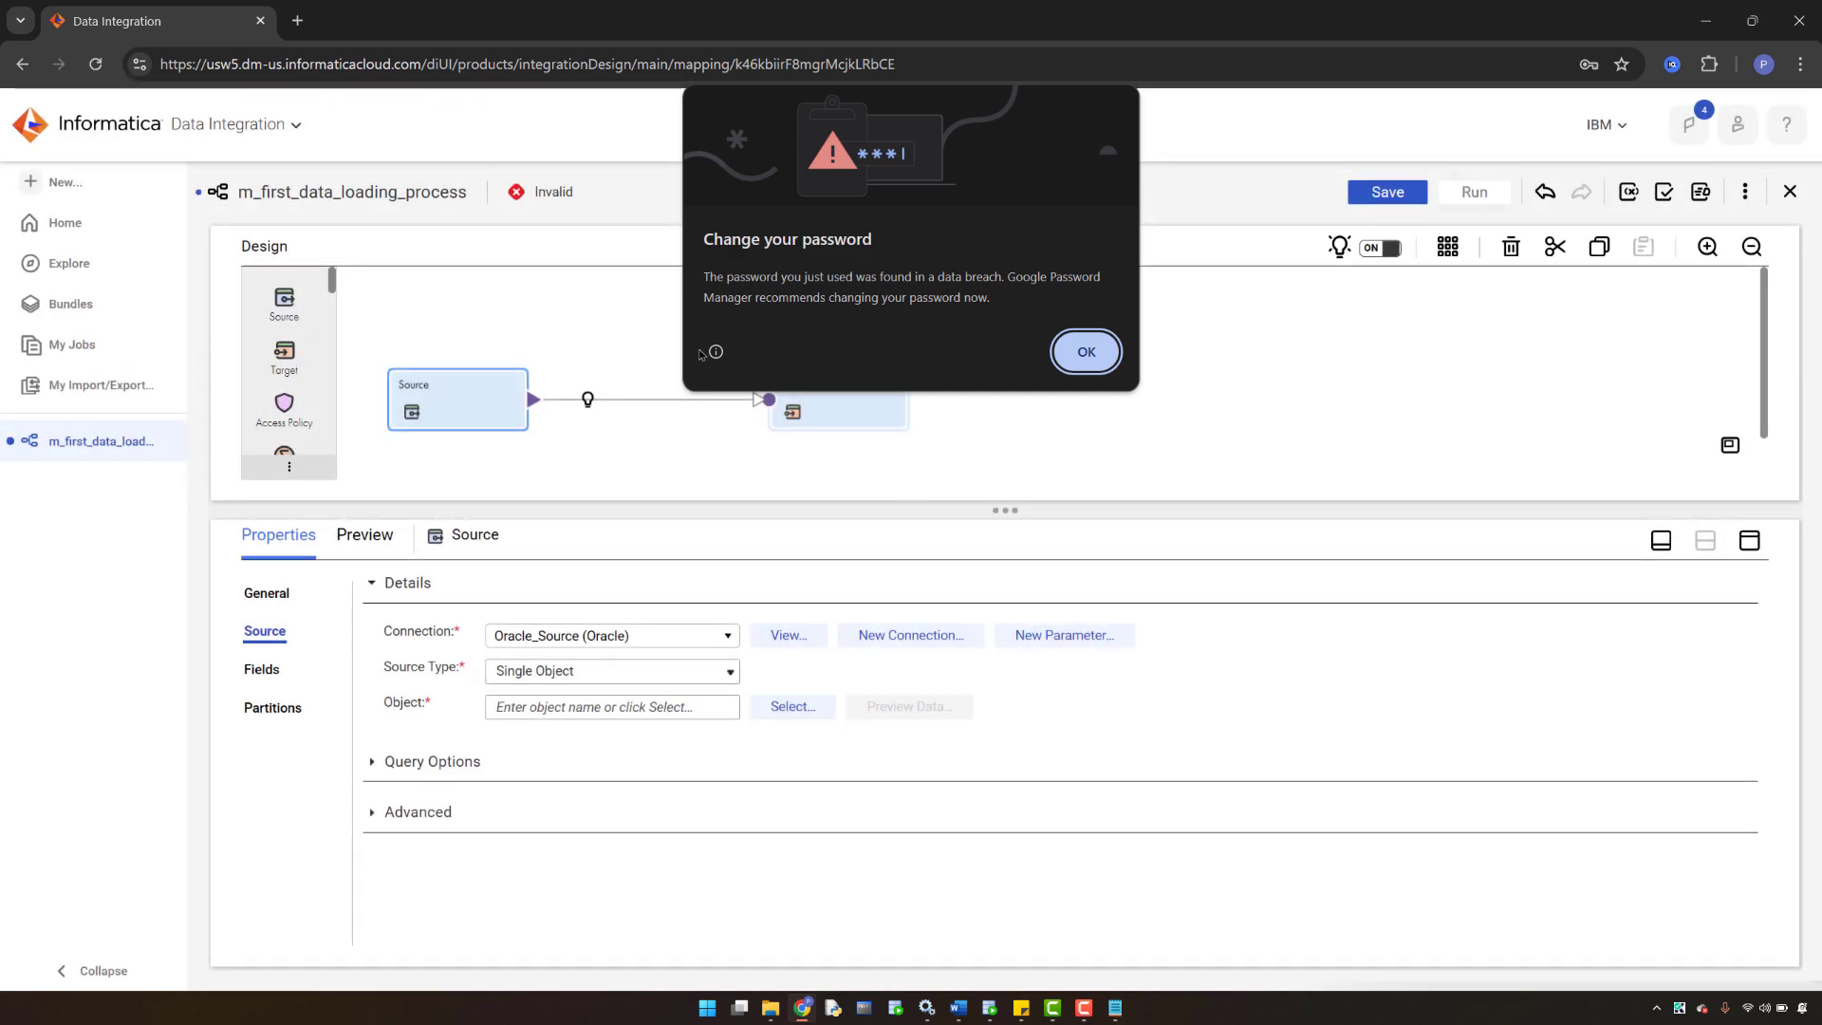
- Dismiss Chrome's password breach warning and keep Single Object as the Source type
{"action": "left_click", "coordinate": [613, 320]}
{"action": "left_click", "coordinate": [1111, 351]}
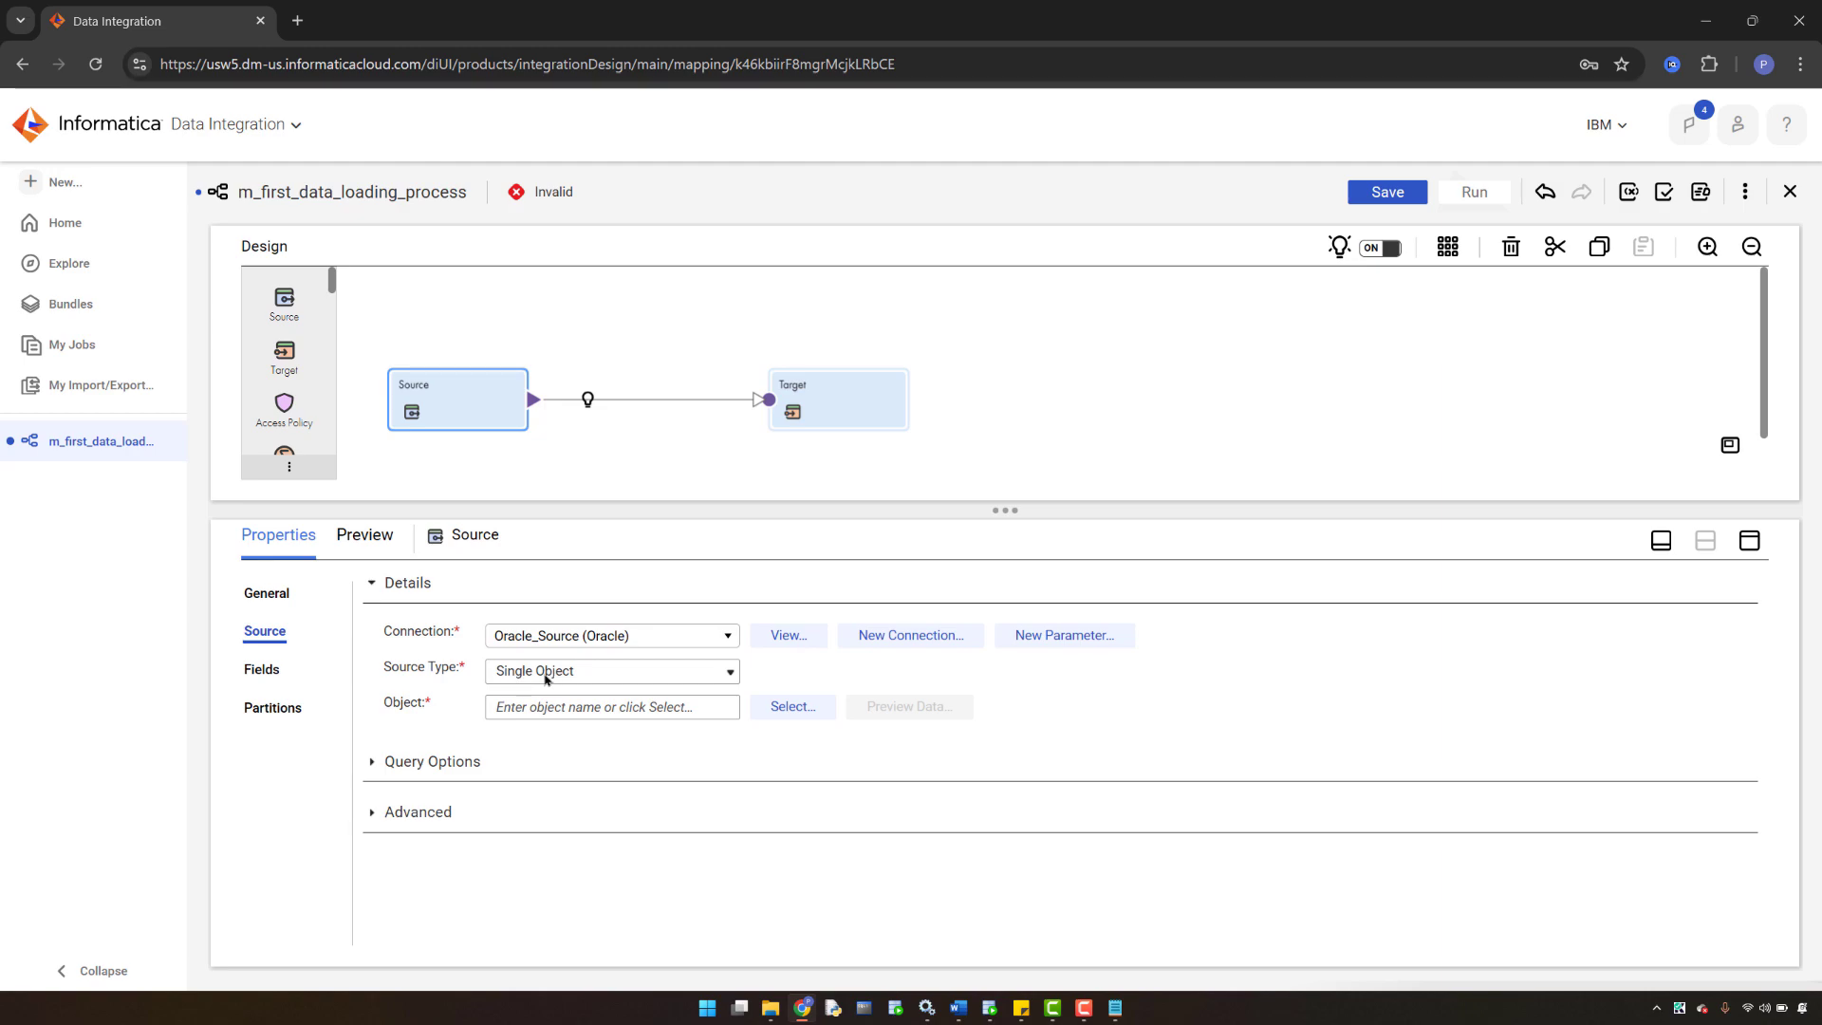
{"action": "left_click", "coordinate": [712, 674]}
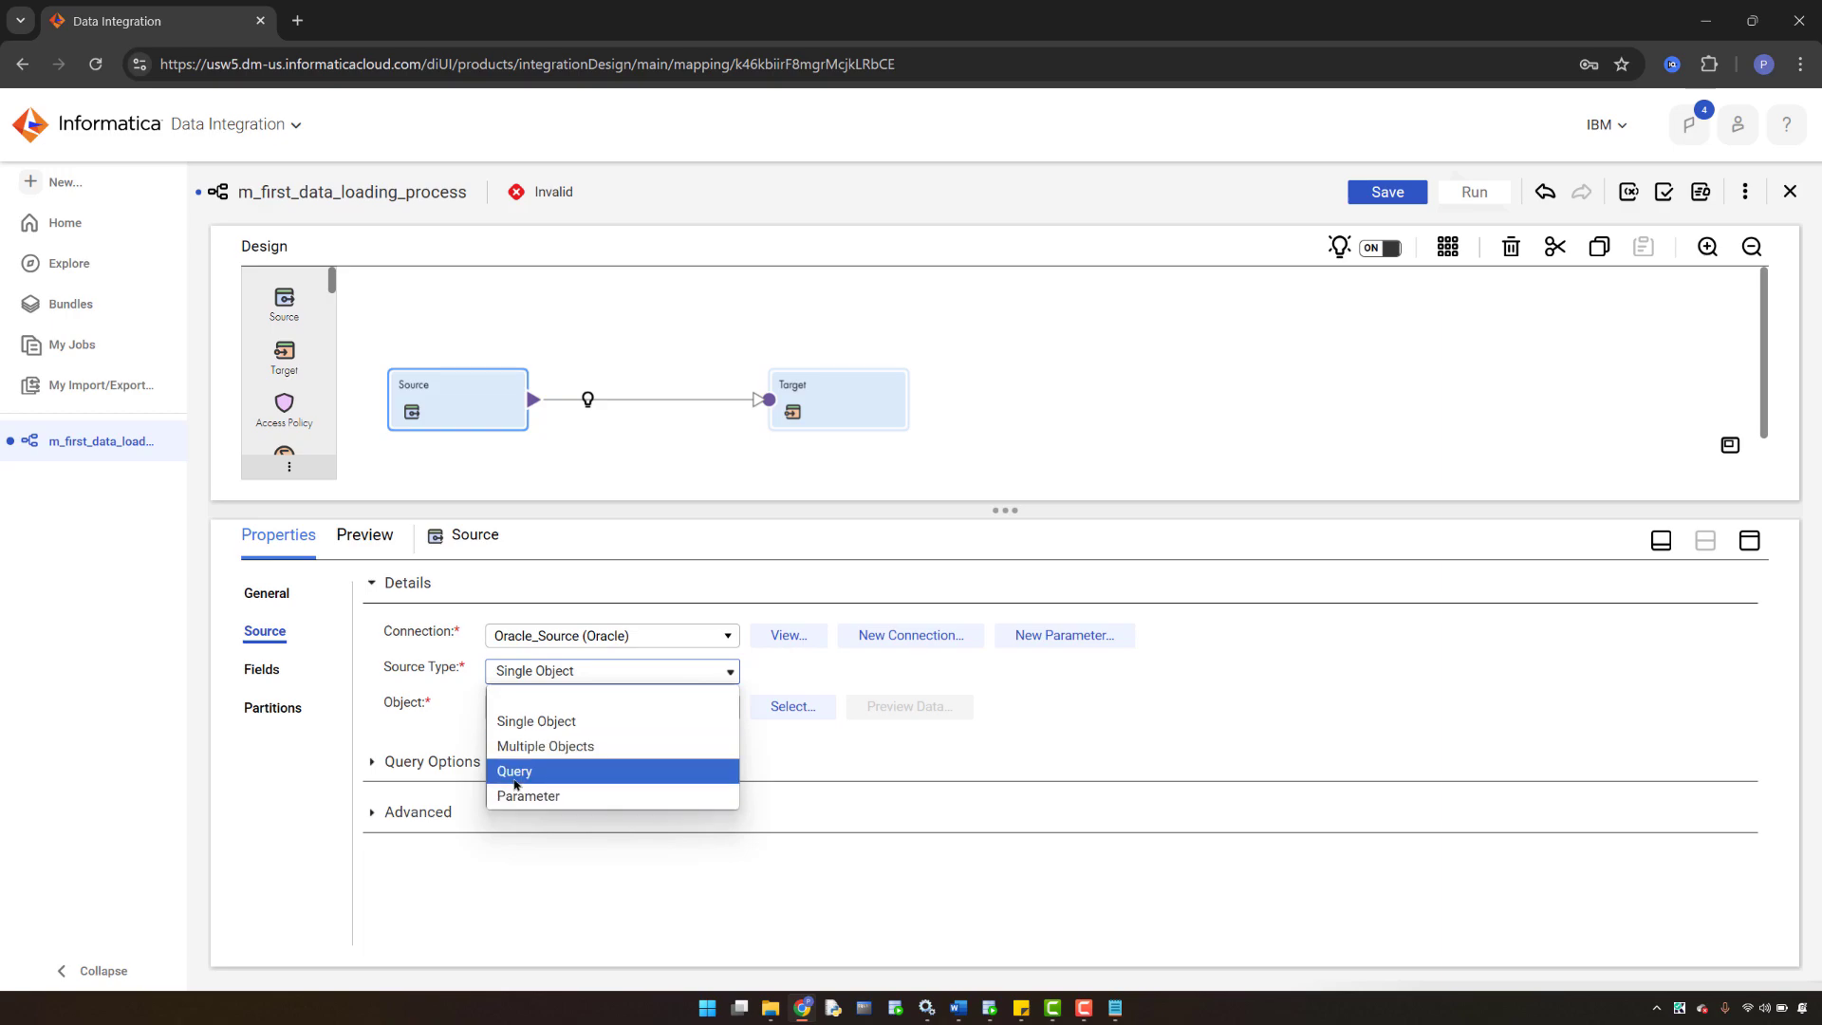
{"action": "left_click", "coordinate": [519, 724]}
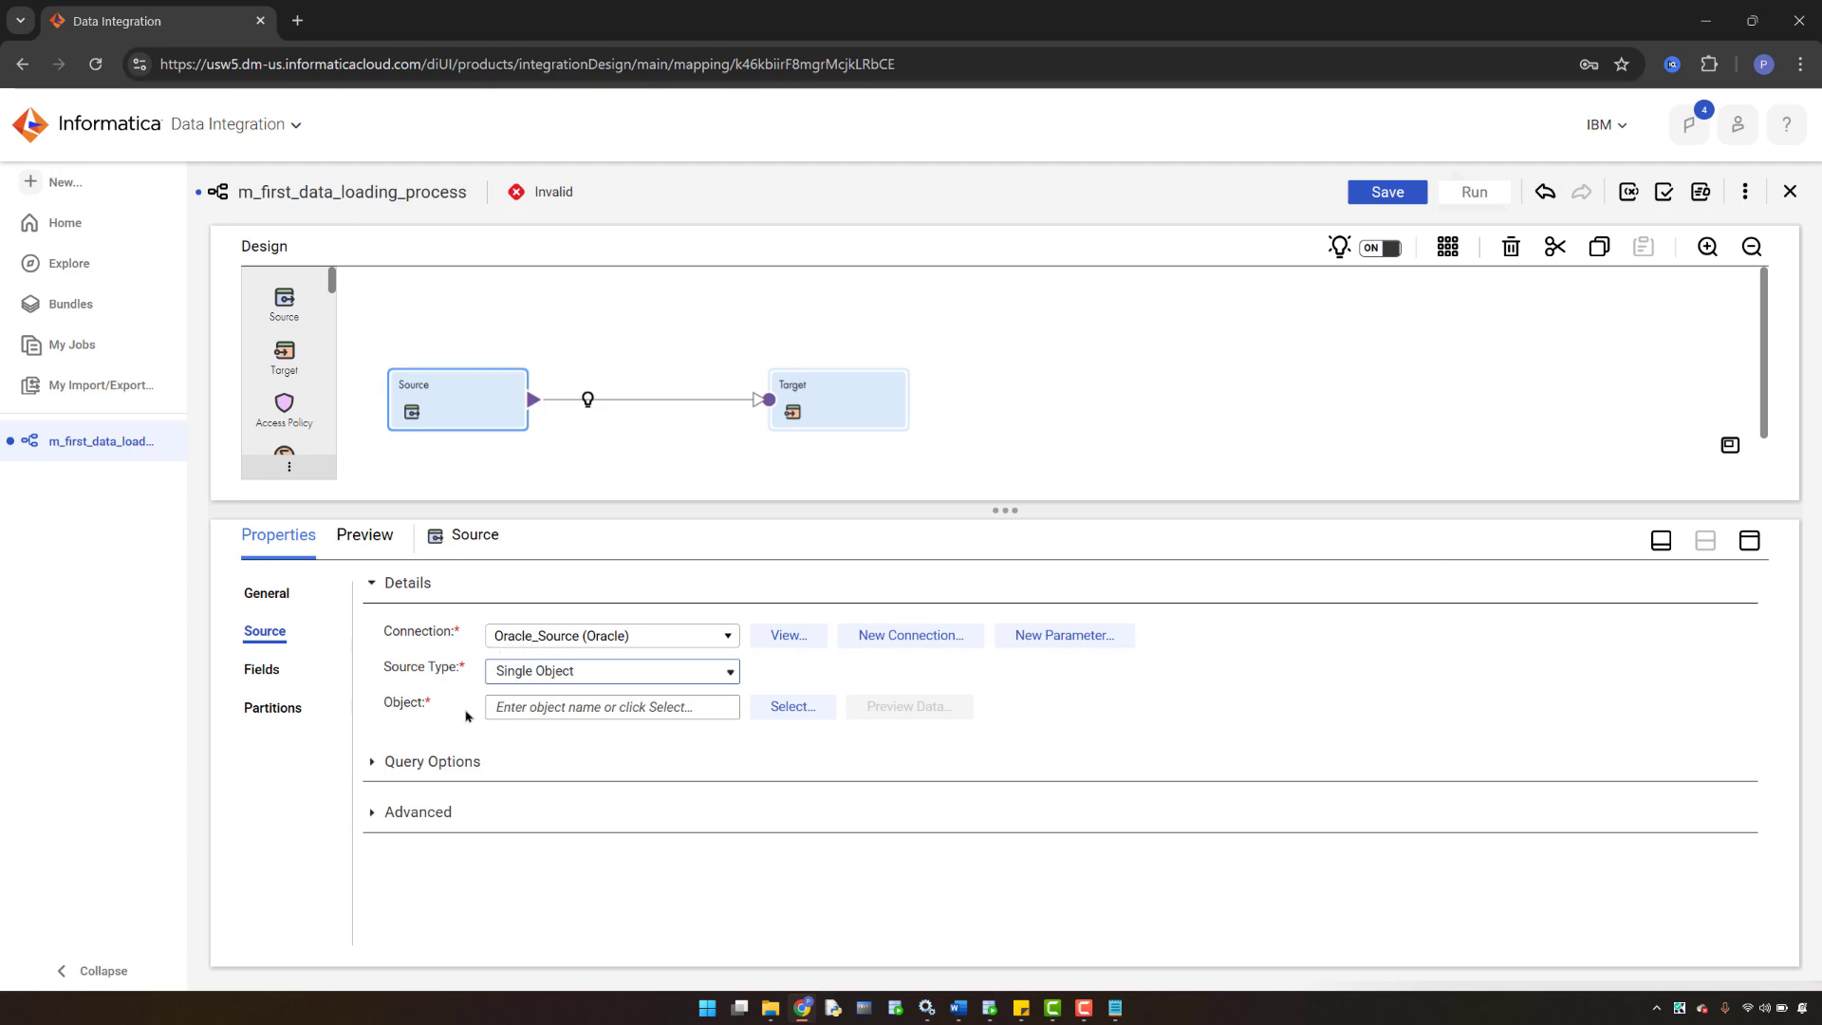
- Choose the EMP table as the Source object and save the mapping
{"action": "left_click", "coordinate": [785, 711]}
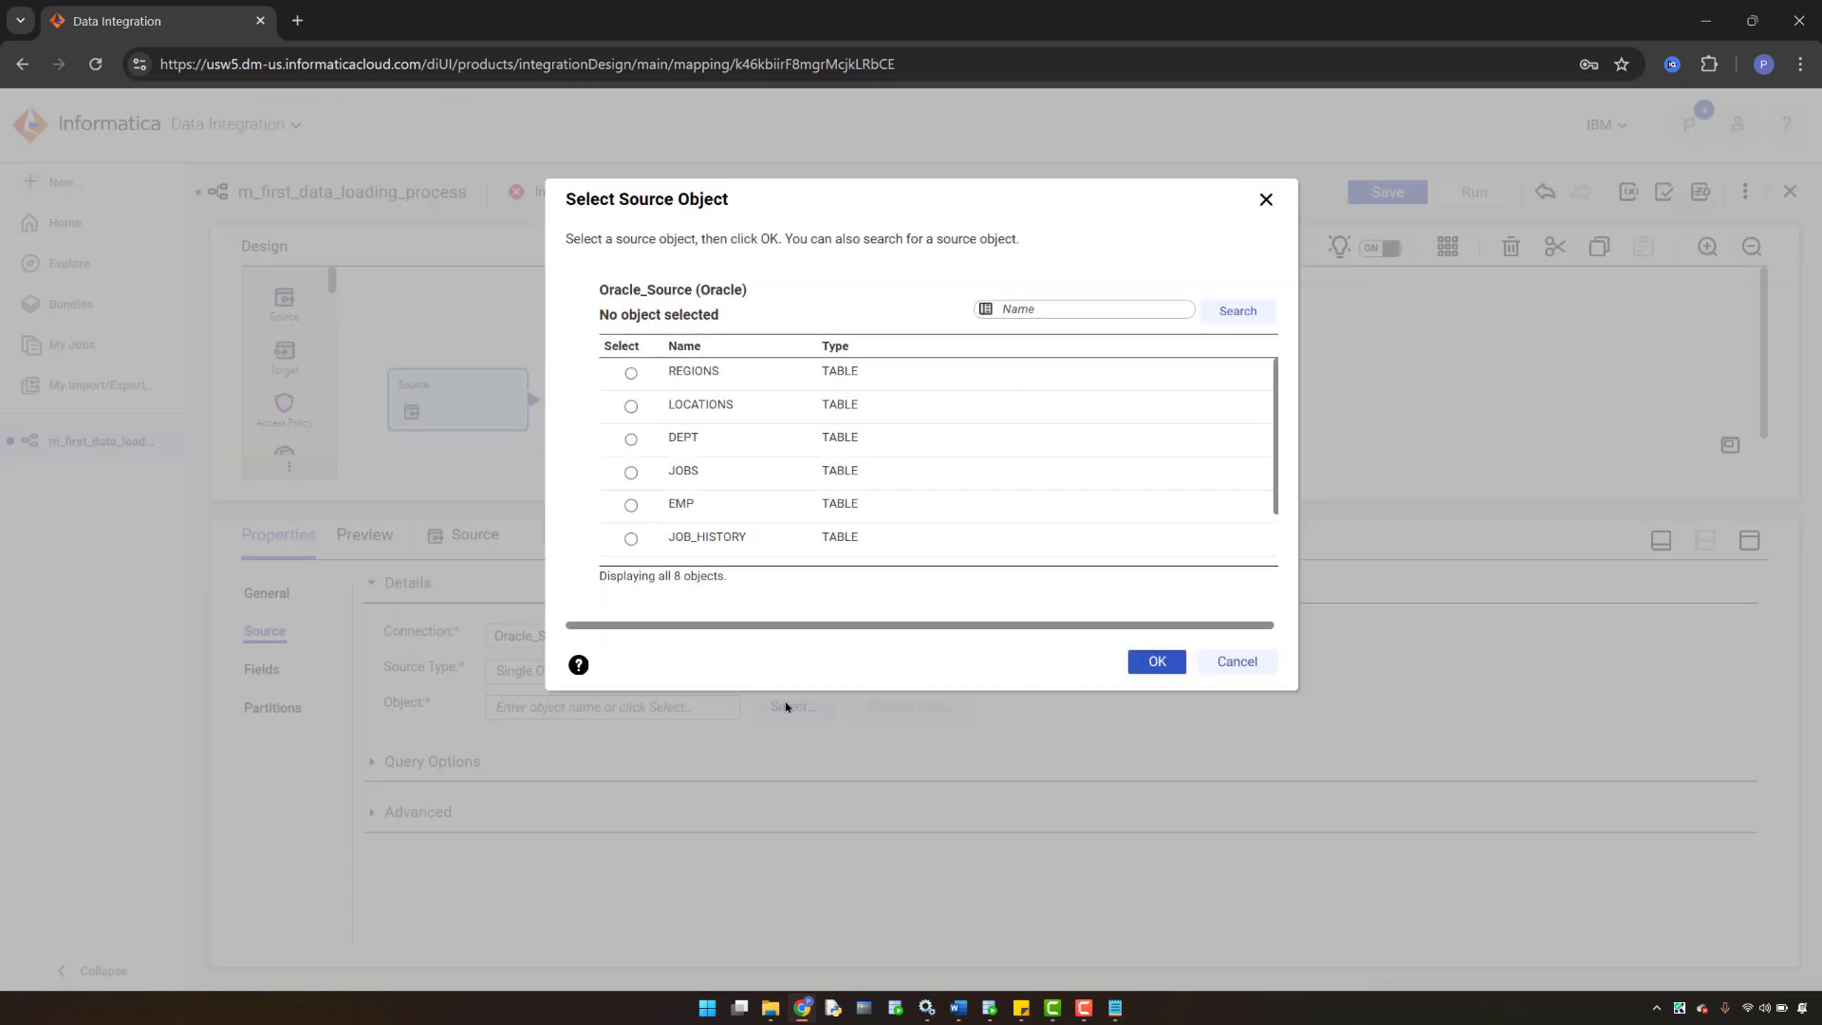
{"action": "left_click", "coordinate": [631, 505]}
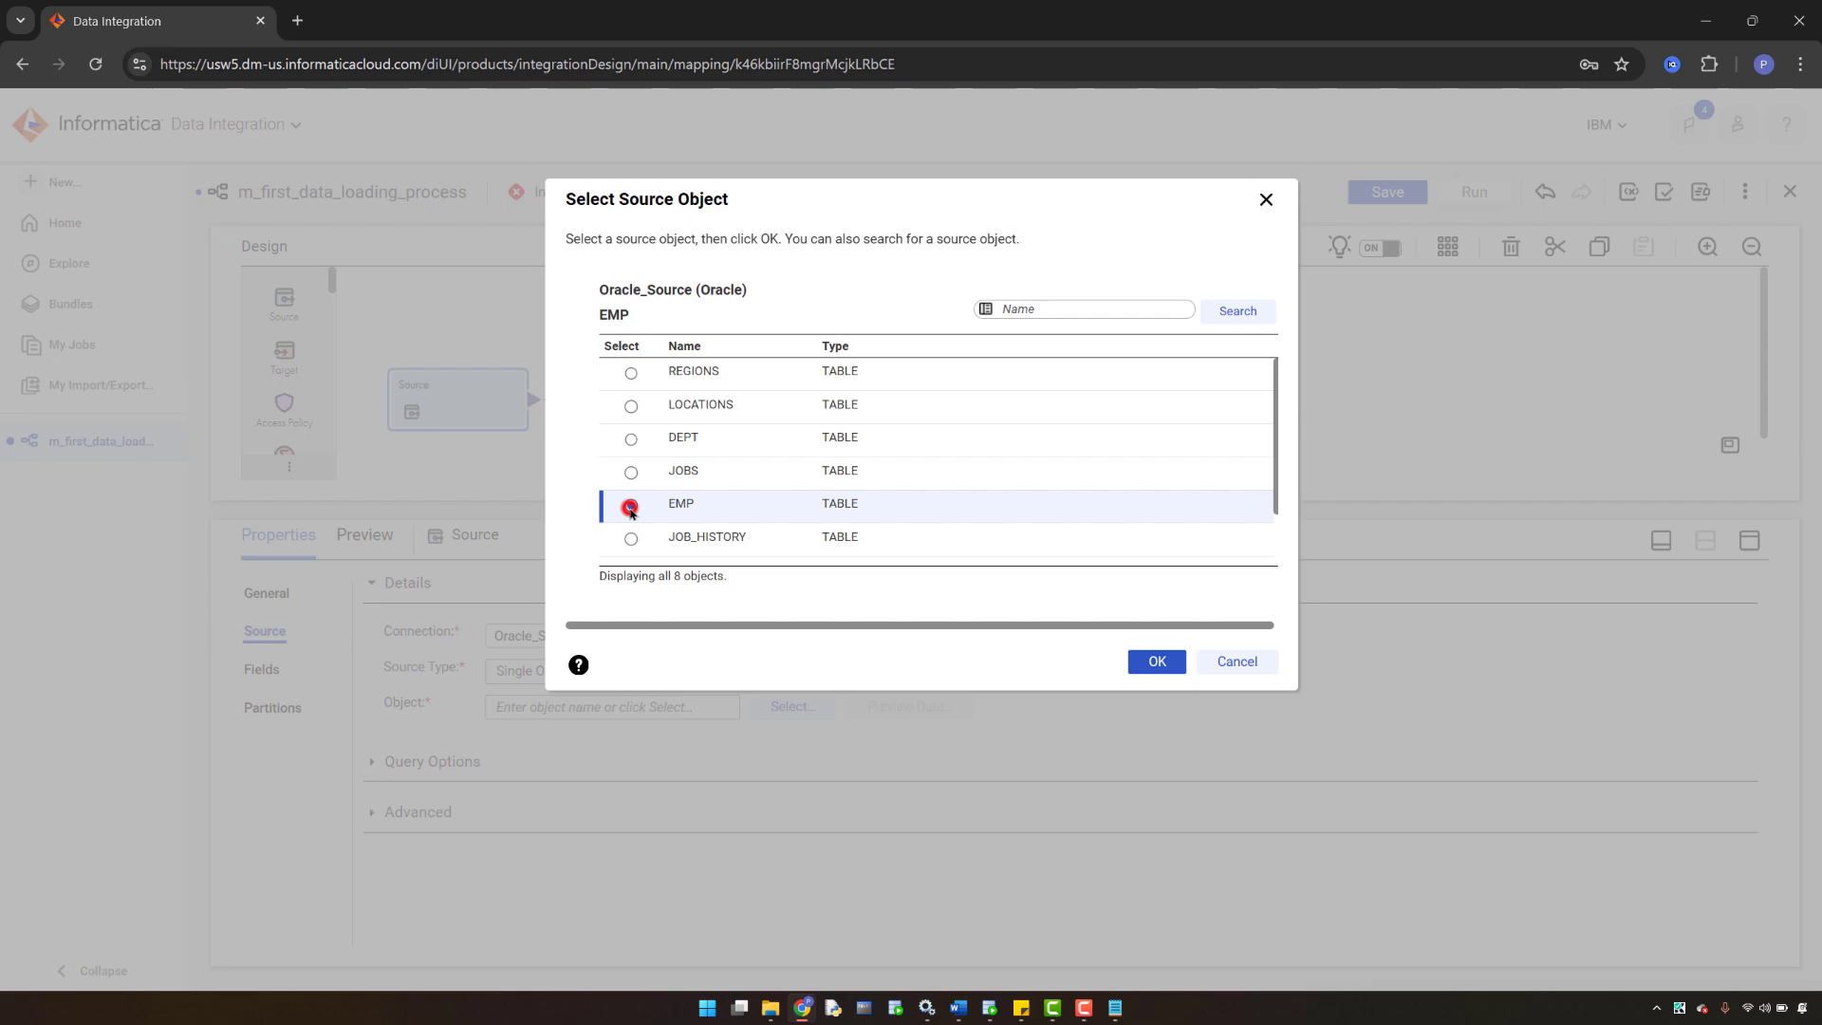
{"action": "left_click", "coordinate": [1156, 662]}
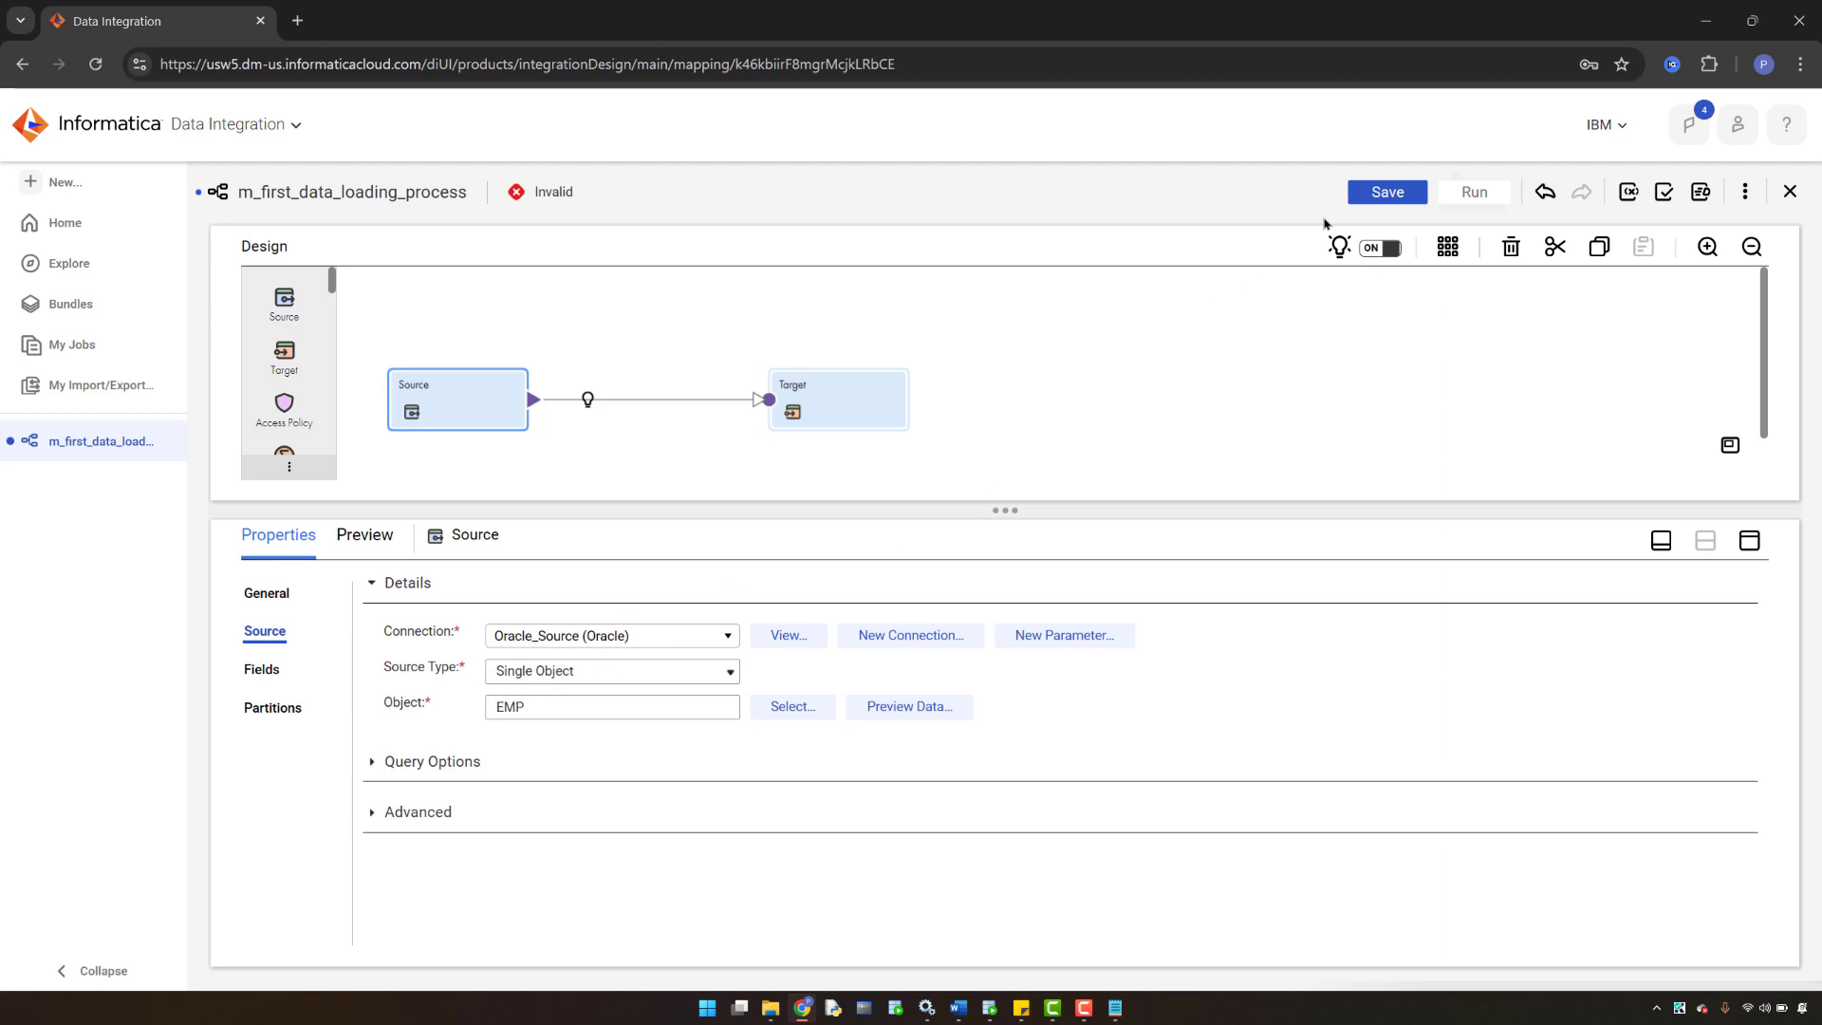
{"action": "left_click", "coordinate": [1390, 192]}
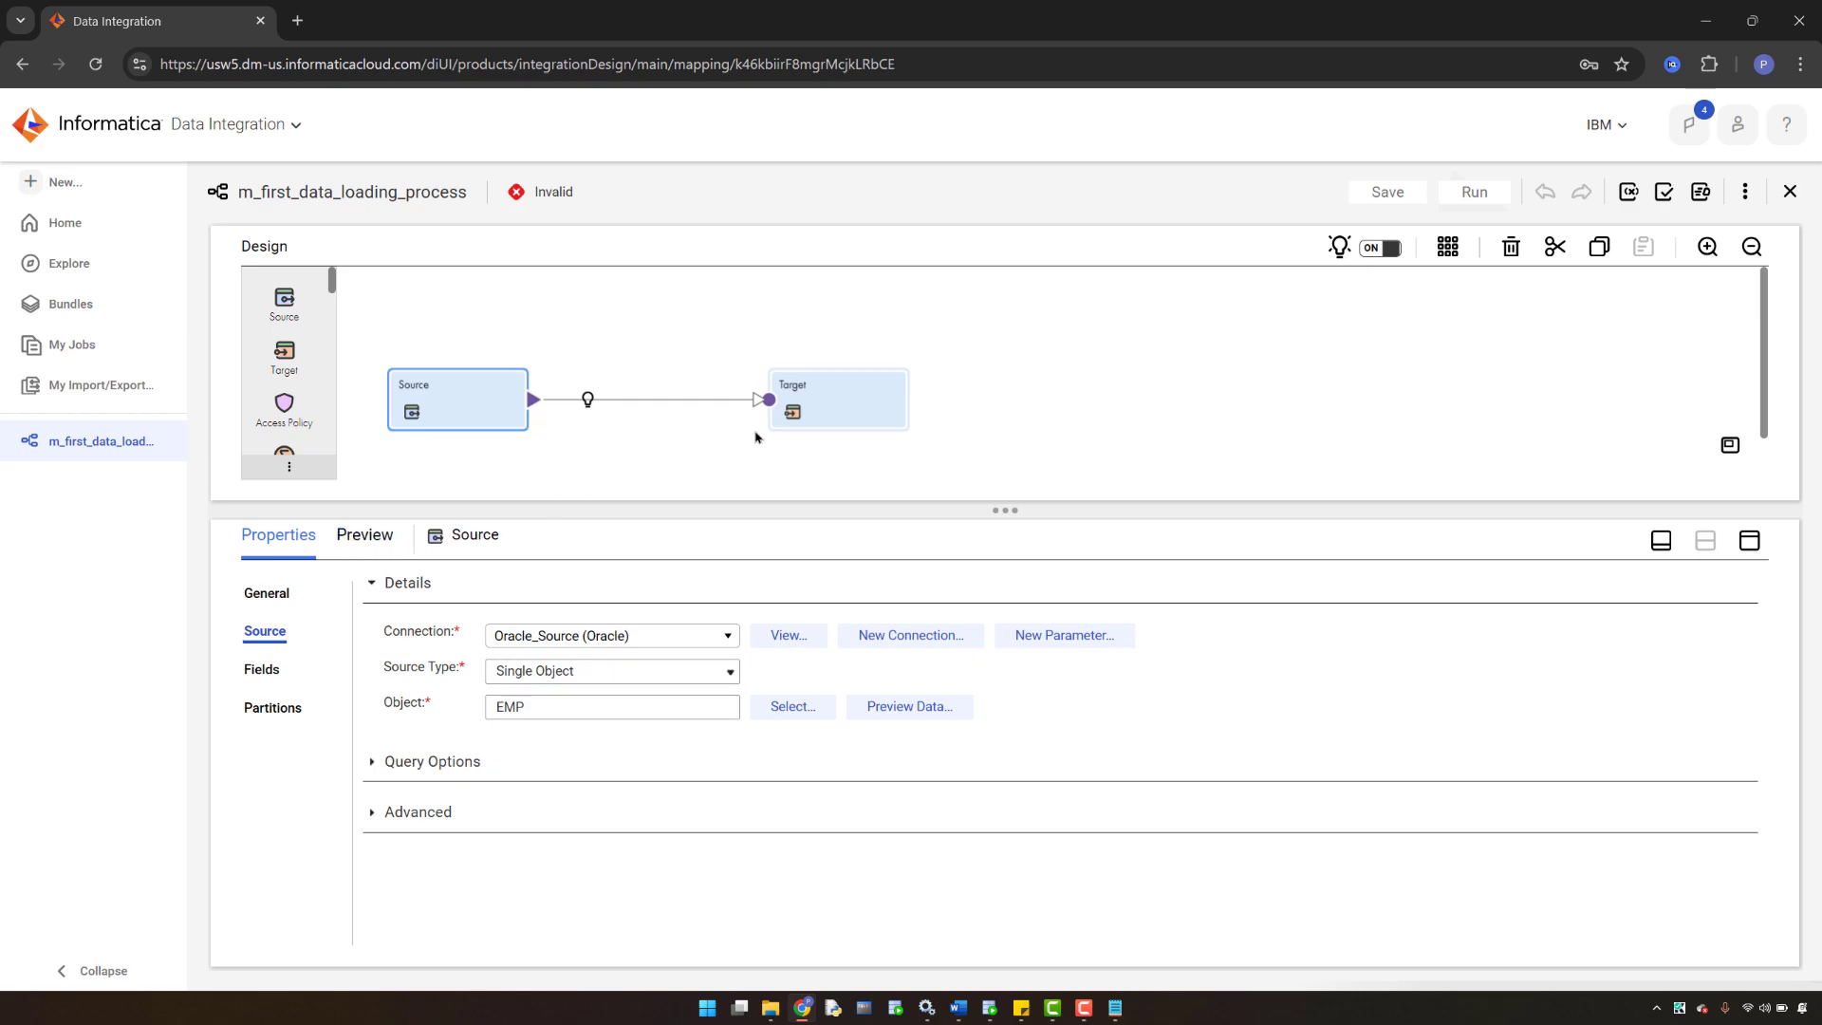
- On the Target node's Target tab, abandon a new connection and choose Oracle_Source instead
{"action": "left_click", "coordinate": [820, 397]}
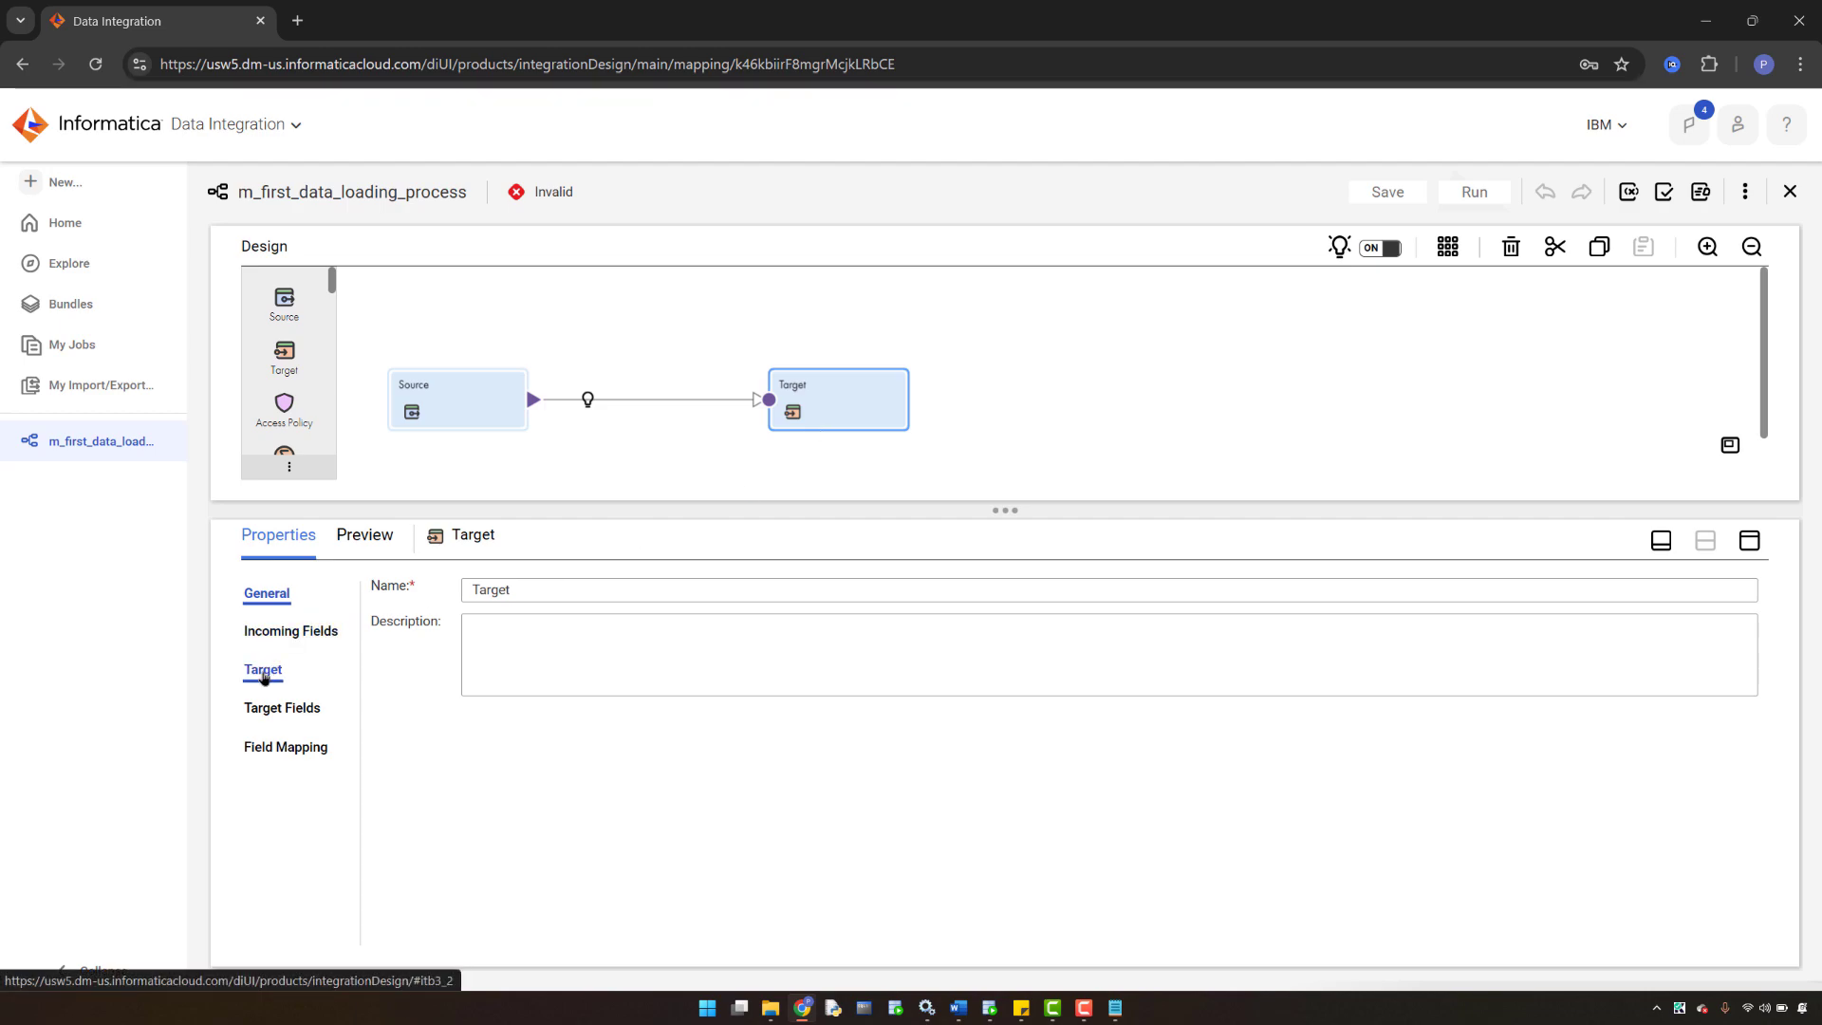
{"action": "left_click", "coordinate": [263, 672]}
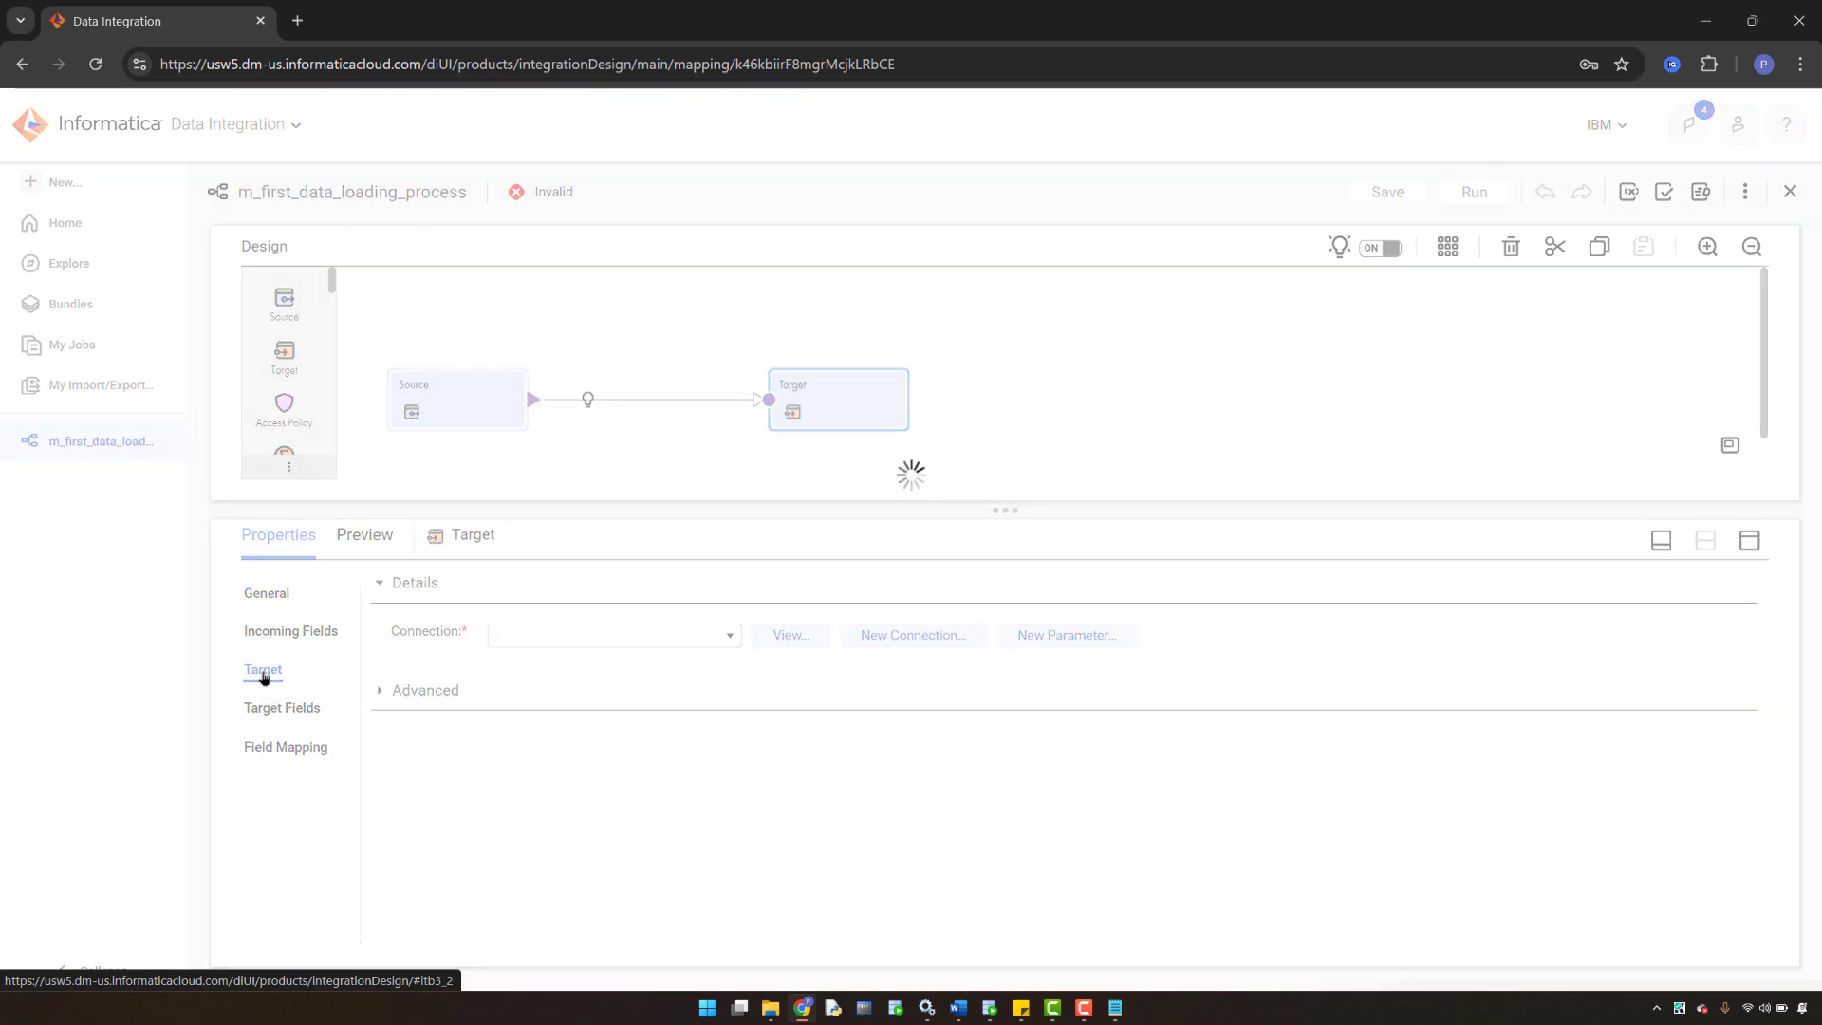
{"action": "left_click", "coordinate": [909, 636]}
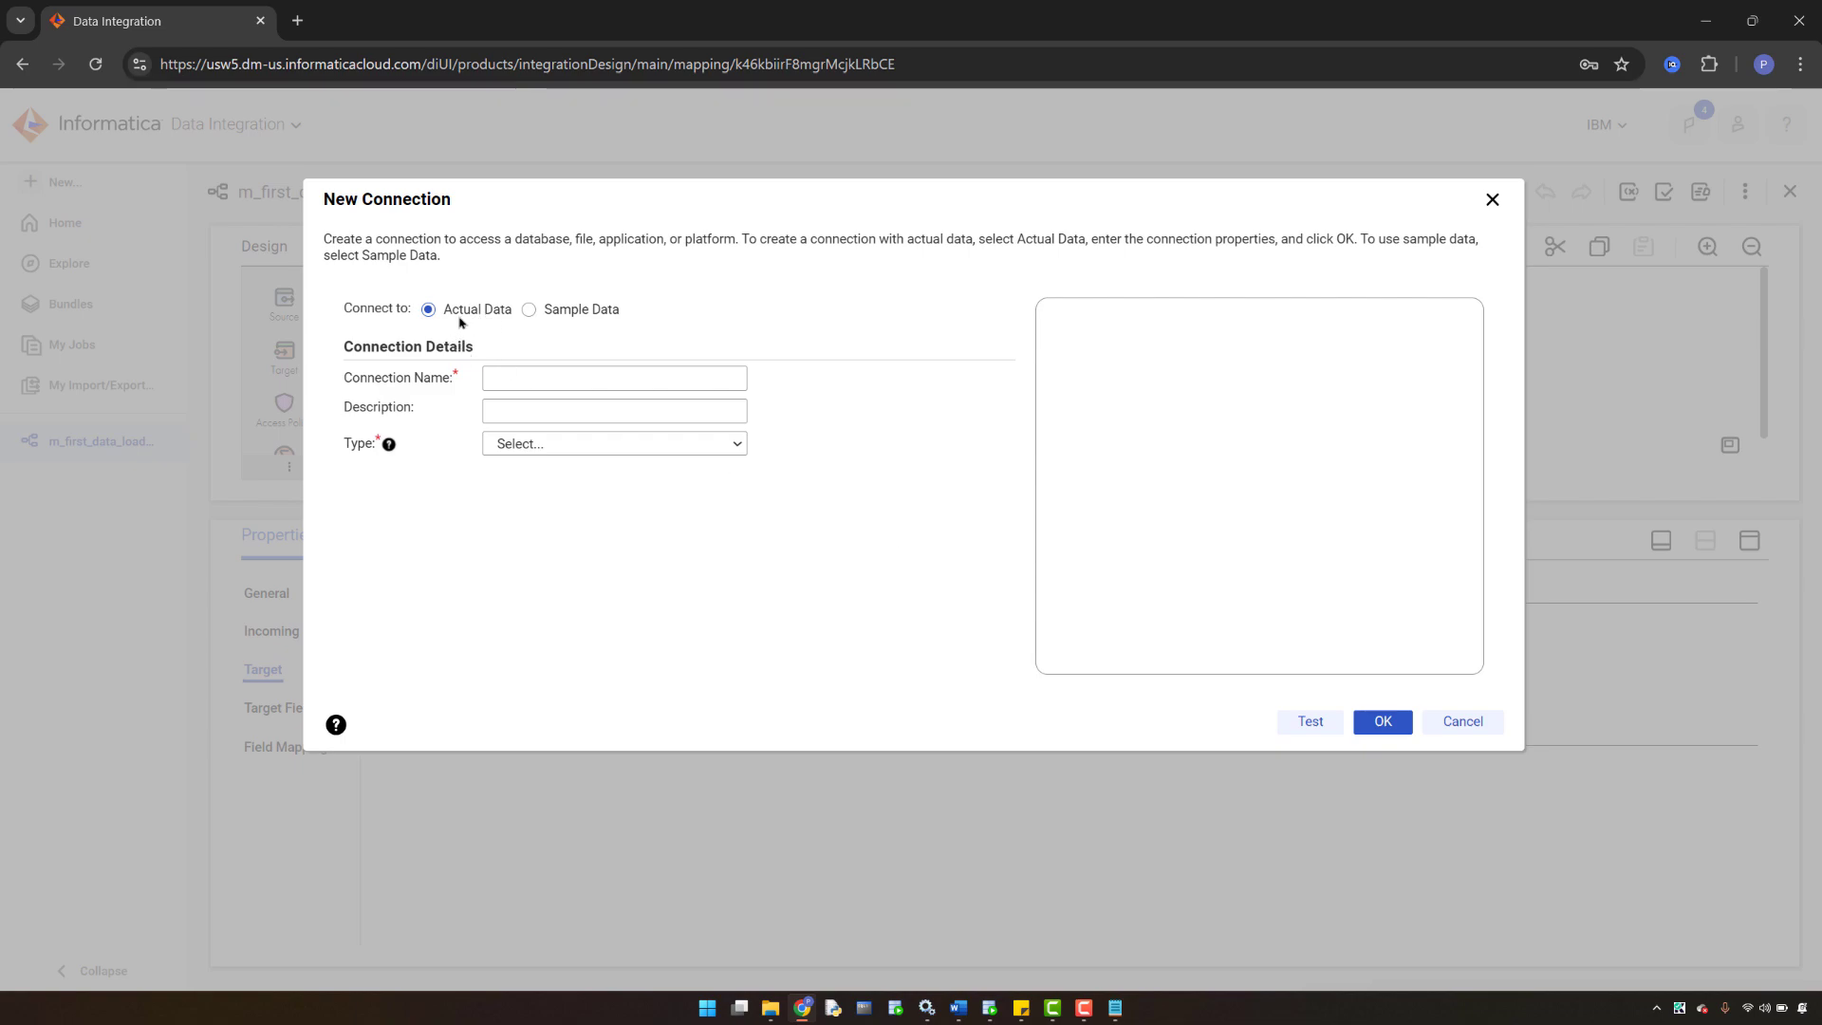
{"action": "left_click", "coordinate": [1458, 725]}
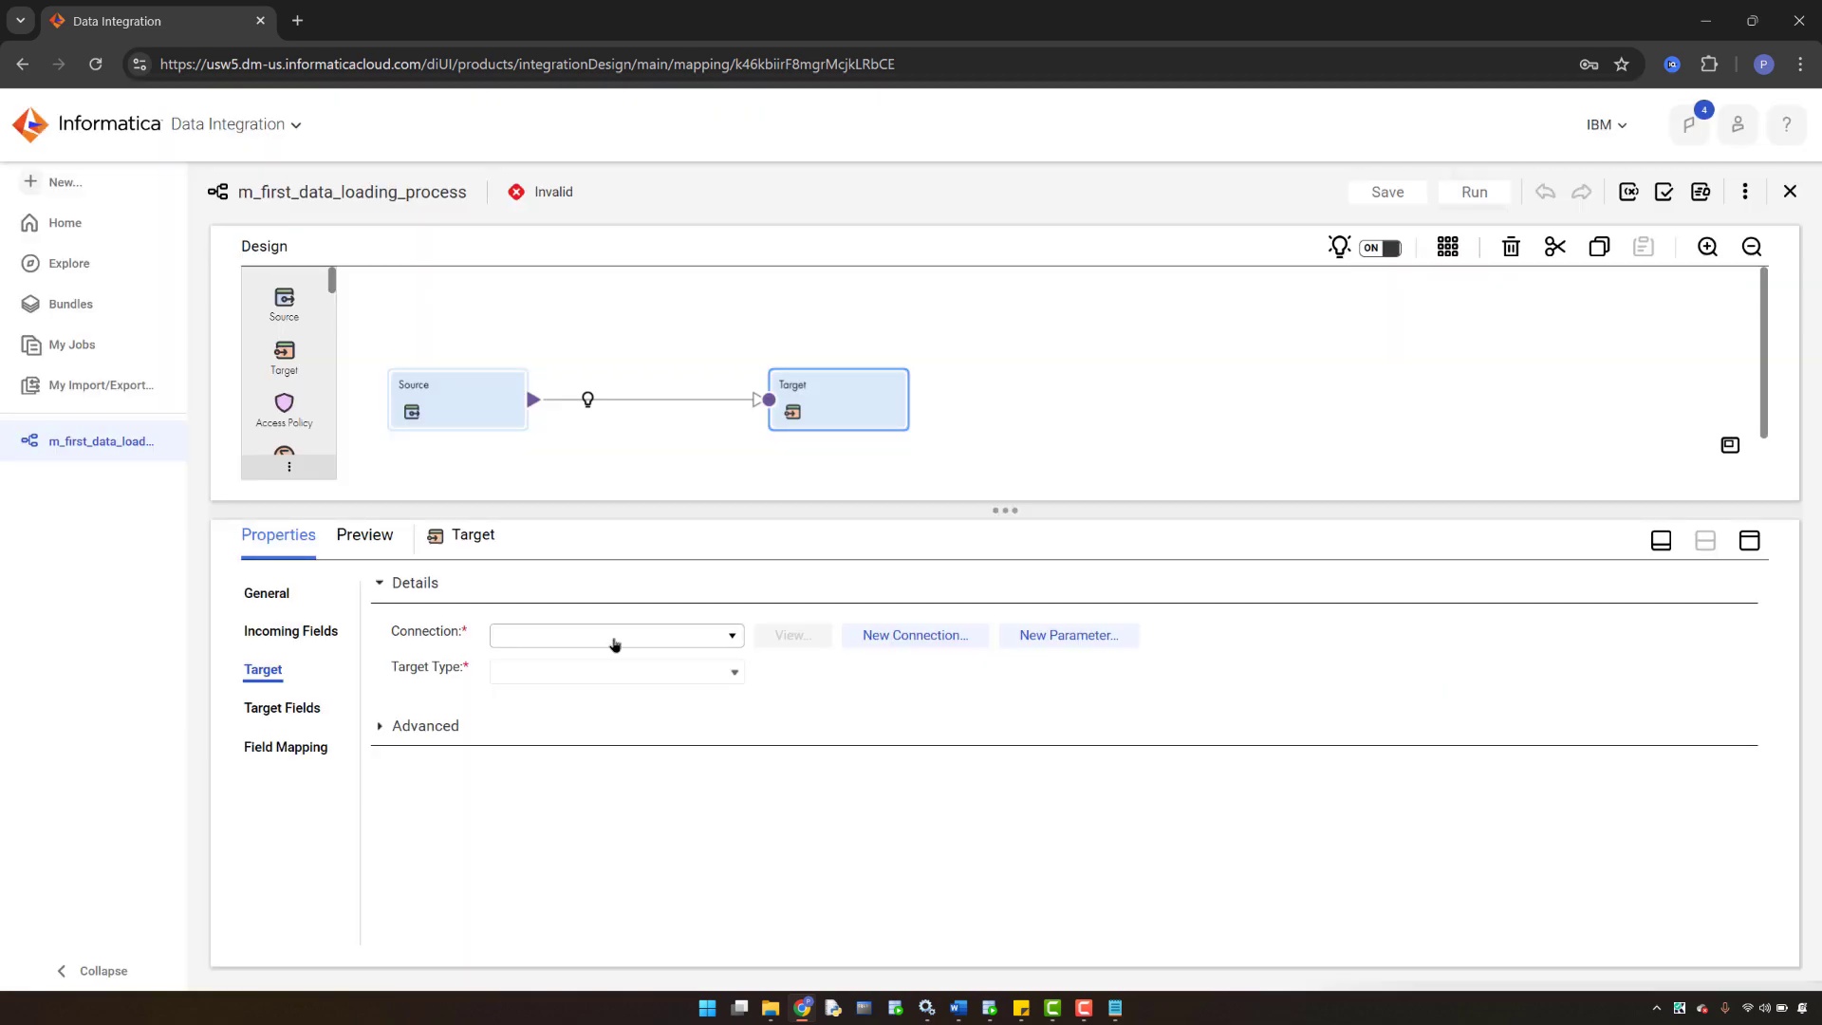
{"action": "left_click", "coordinate": [614, 643]}
{"action": "left_click", "coordinate": [563, 633]}
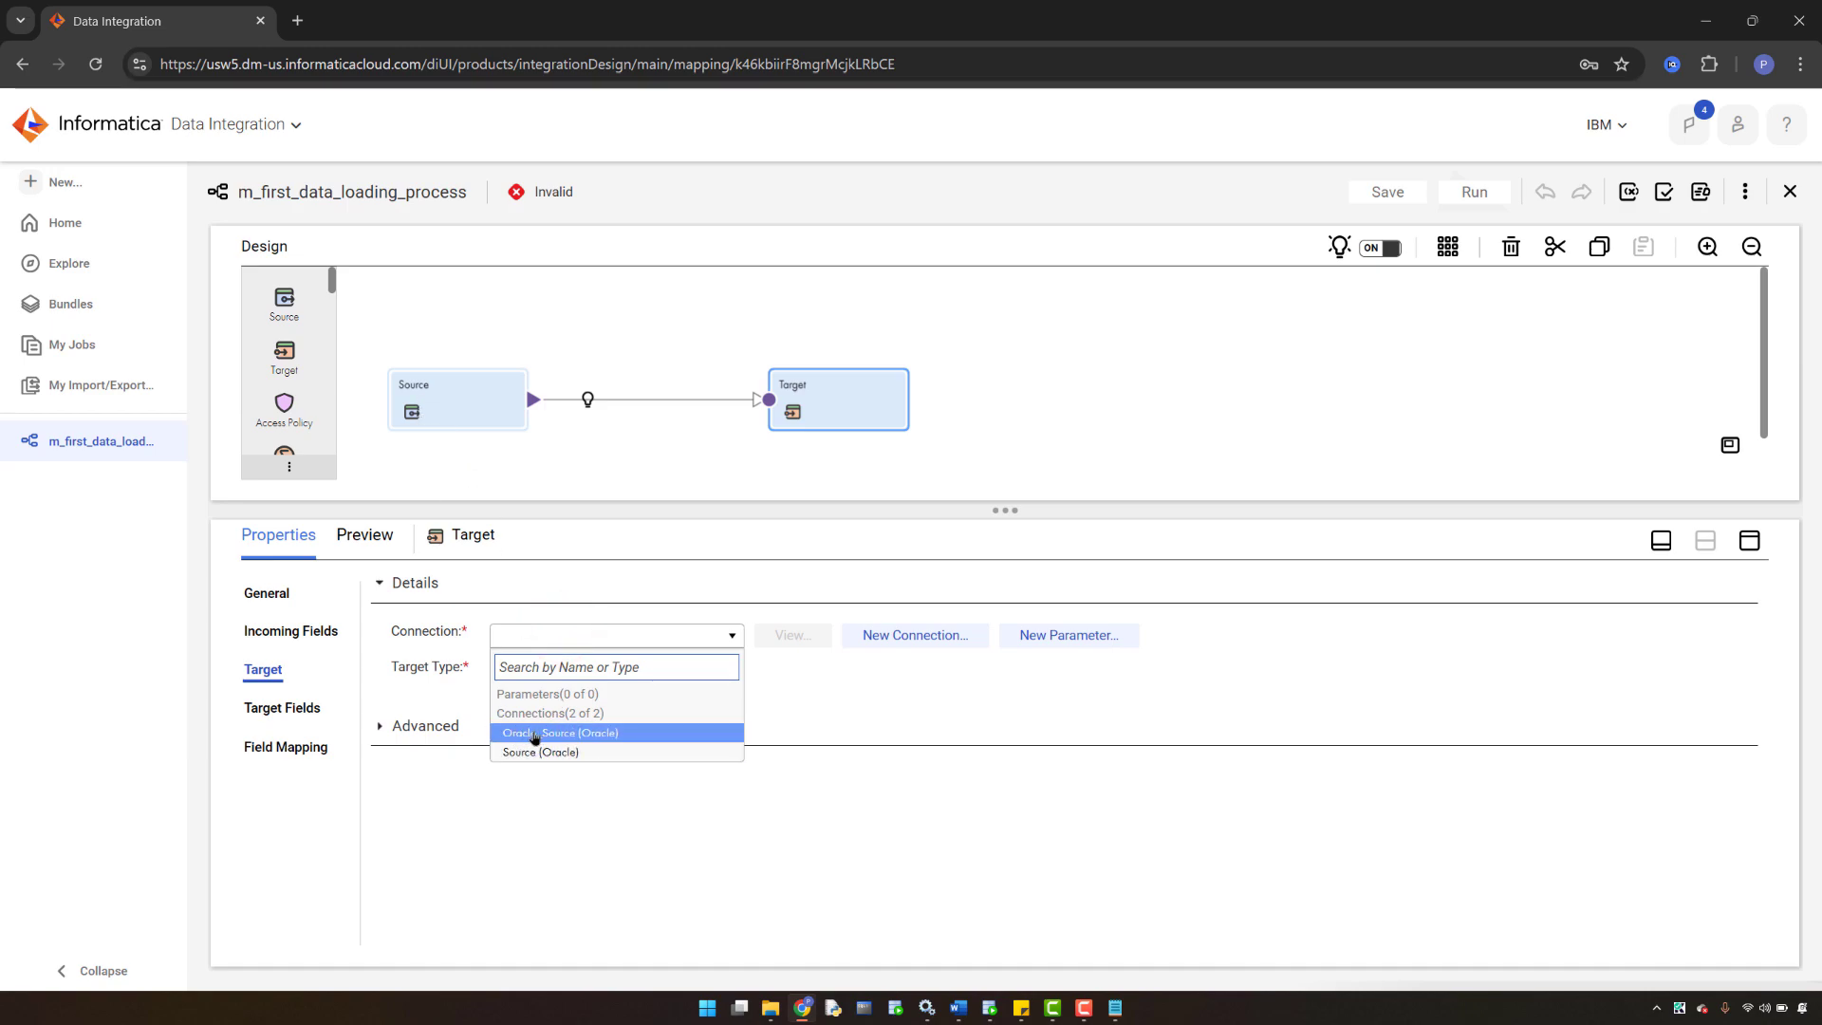
{"action": "left_click", "coordinate": [518, 735]}
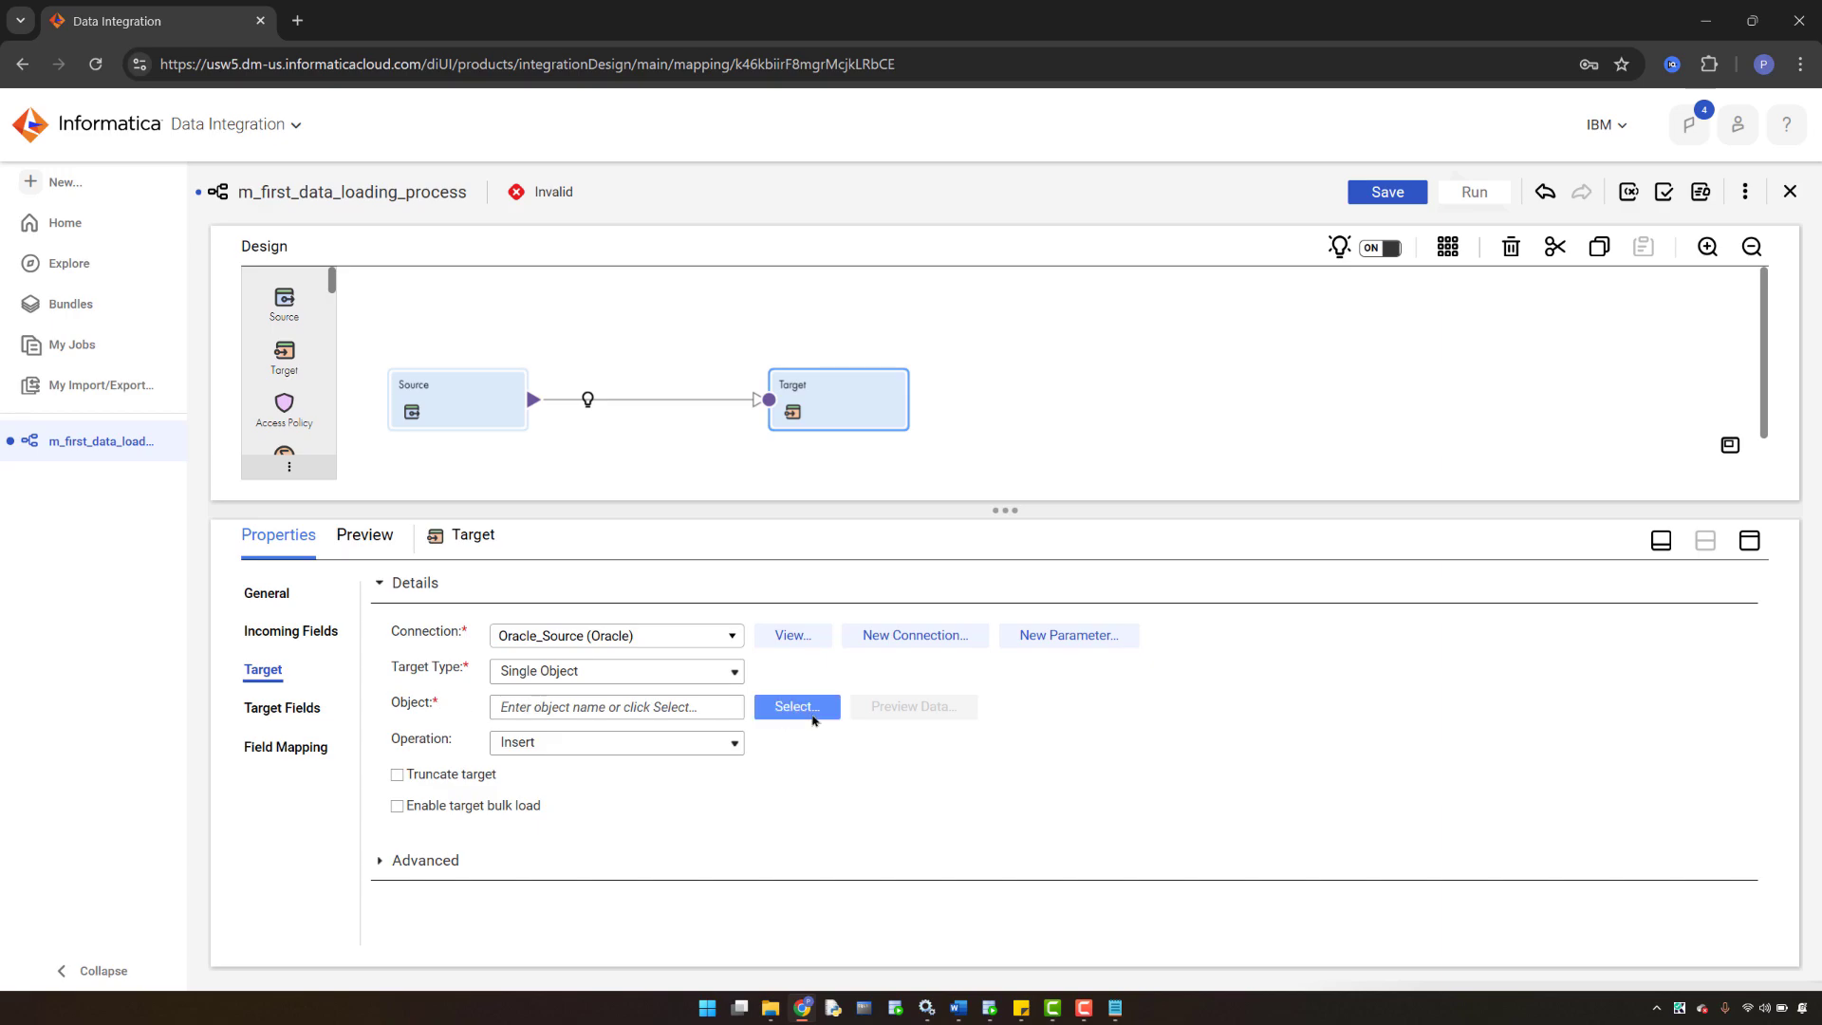
- Set the target object to Create New at Runtime, then bring the Word lesson notes forward
{"action": "left_click", "coordinate": [786, 711]}
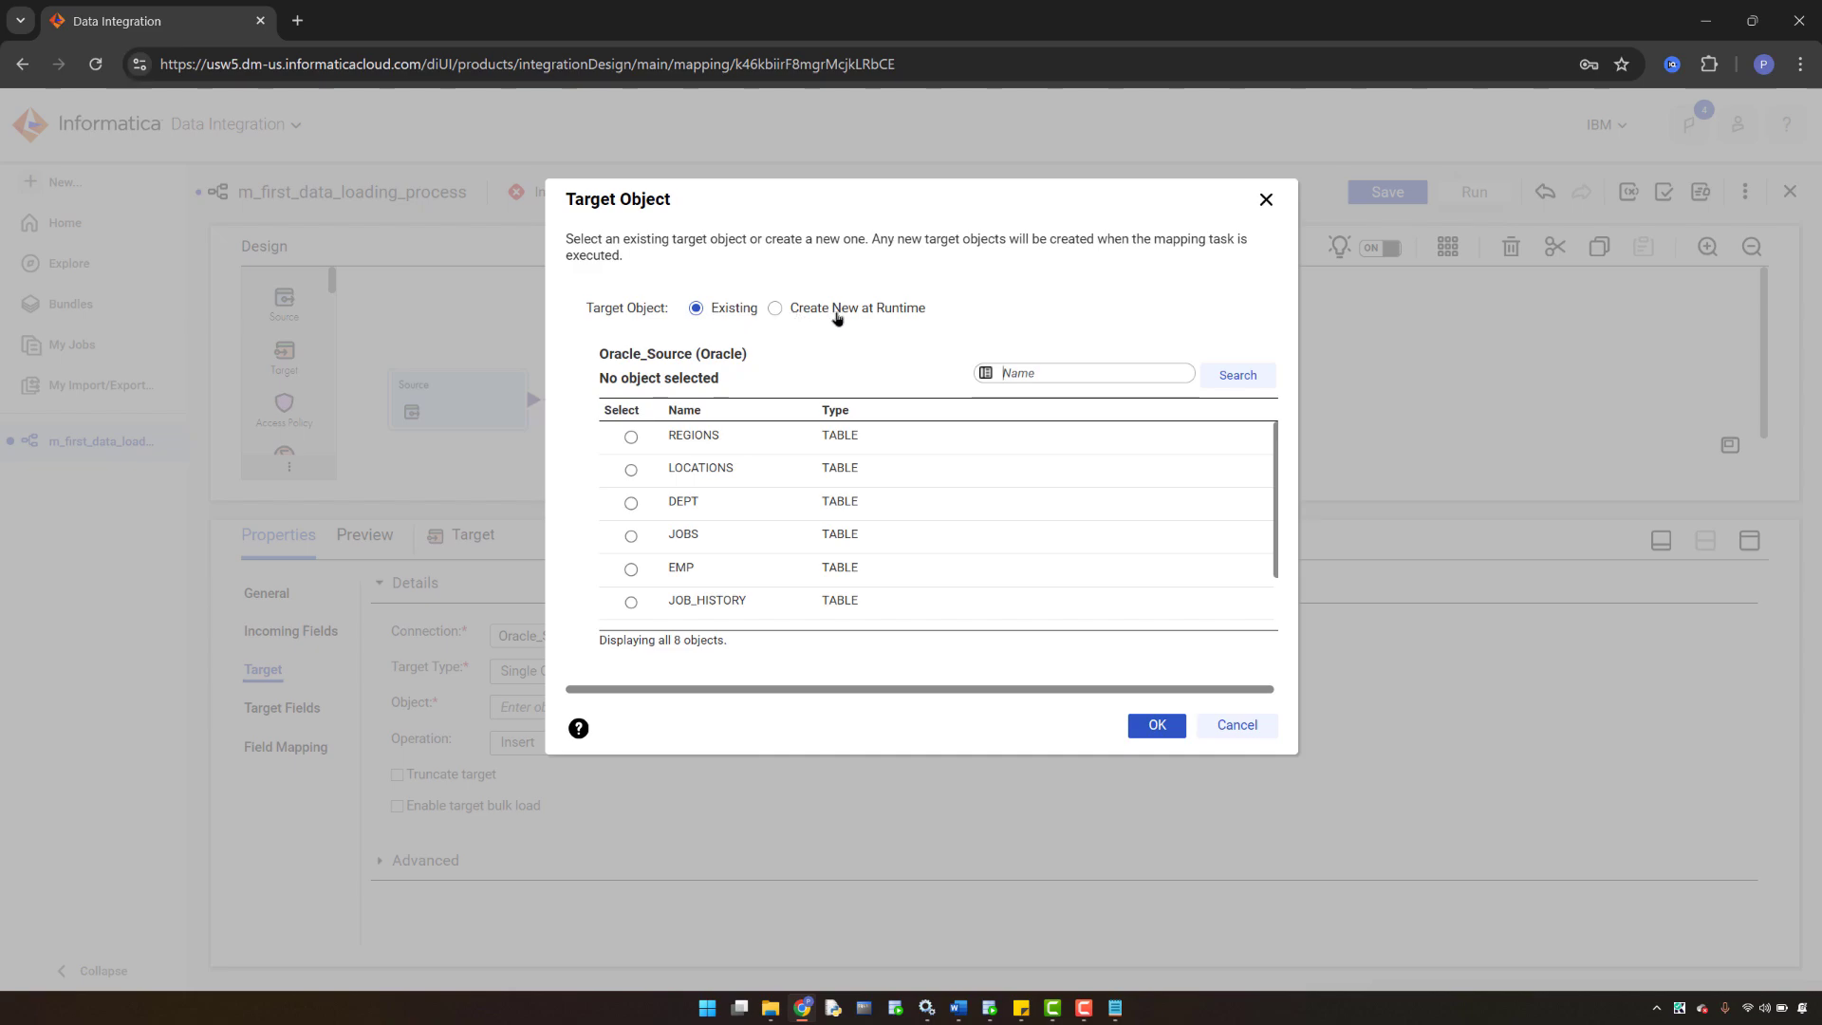
{"action": "left_click", "coordinate": [959, 1008]}
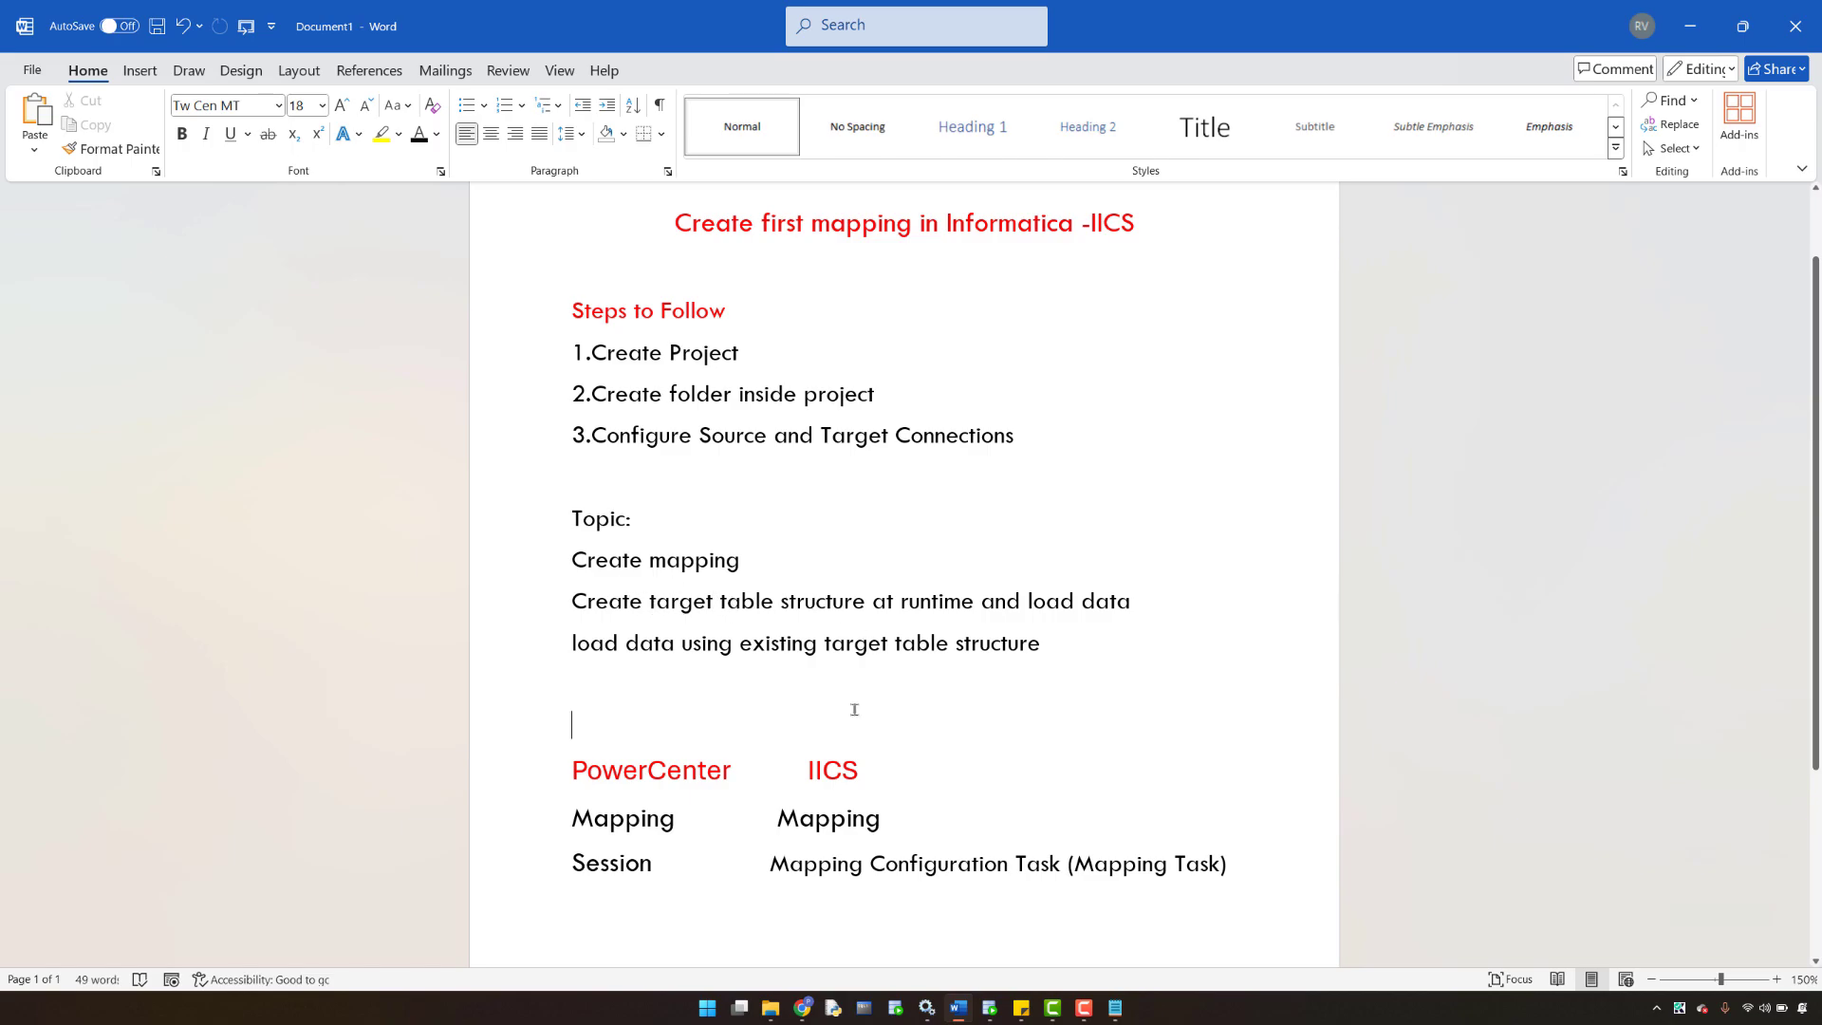
{"action": "left_click", "coordinate": [803, 1008]}
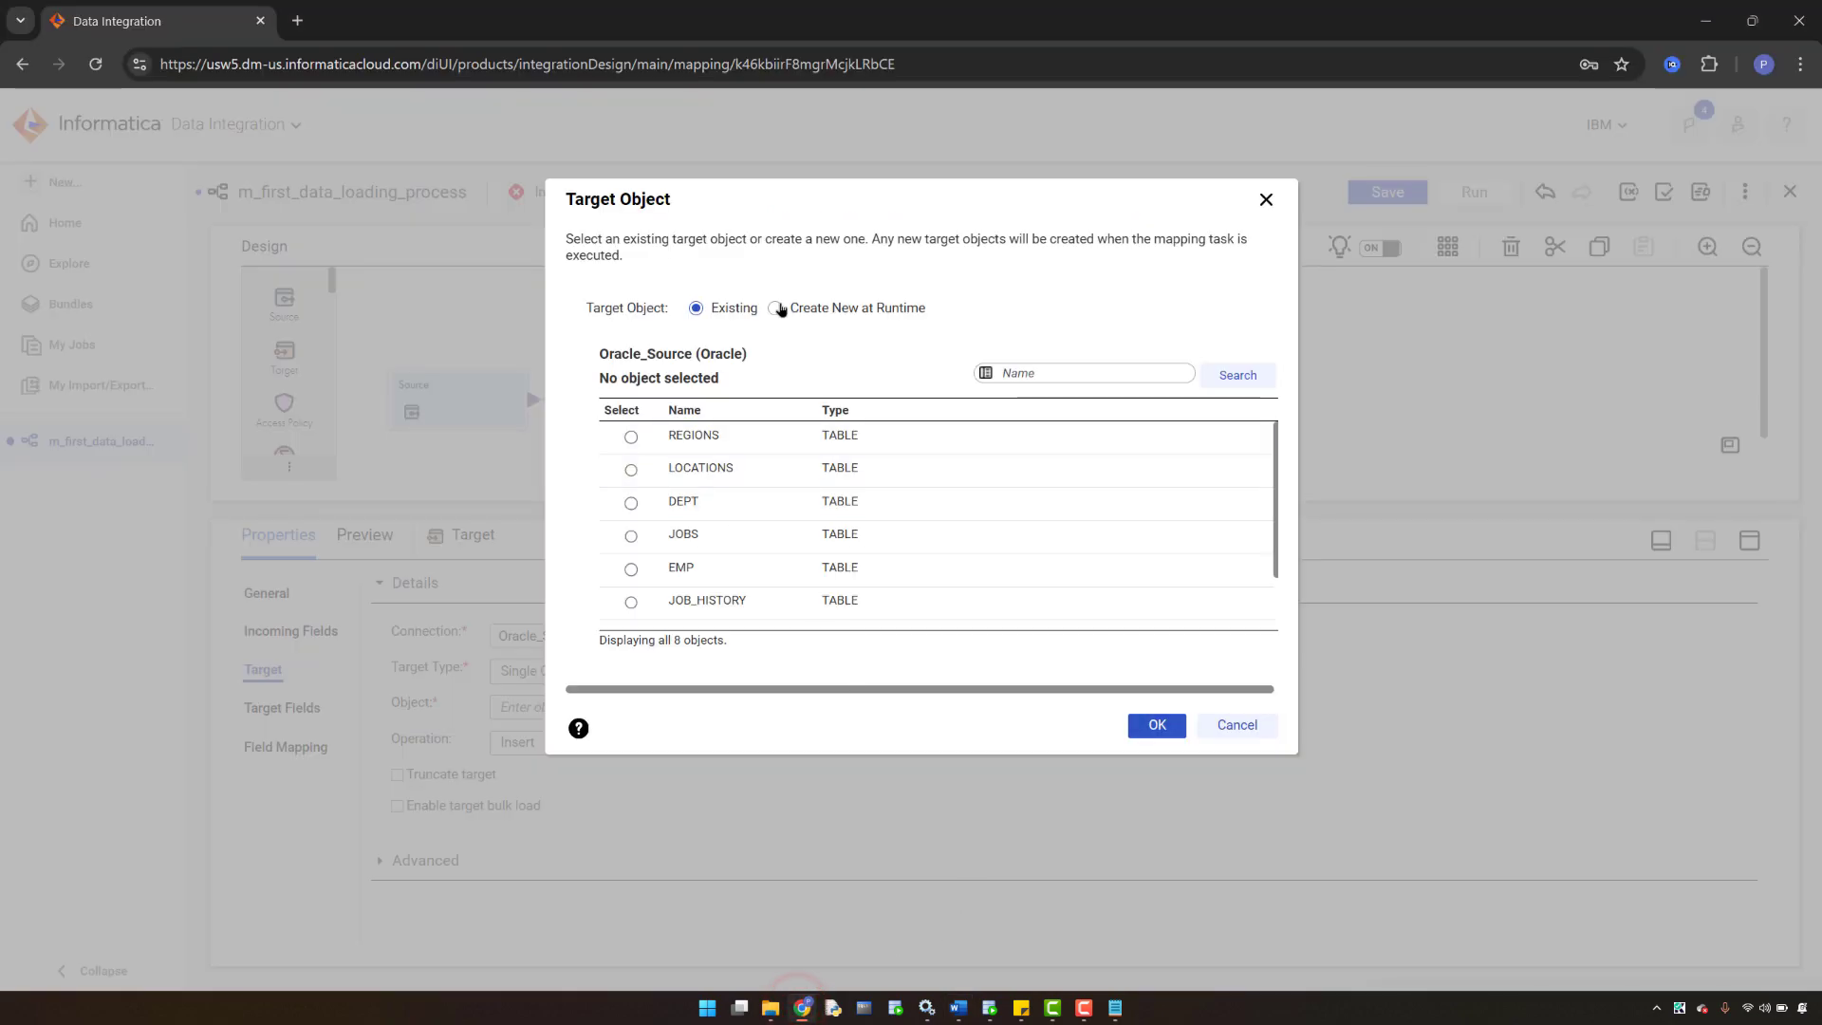
{"action": "left_click", "coordinate": [776, 308]}
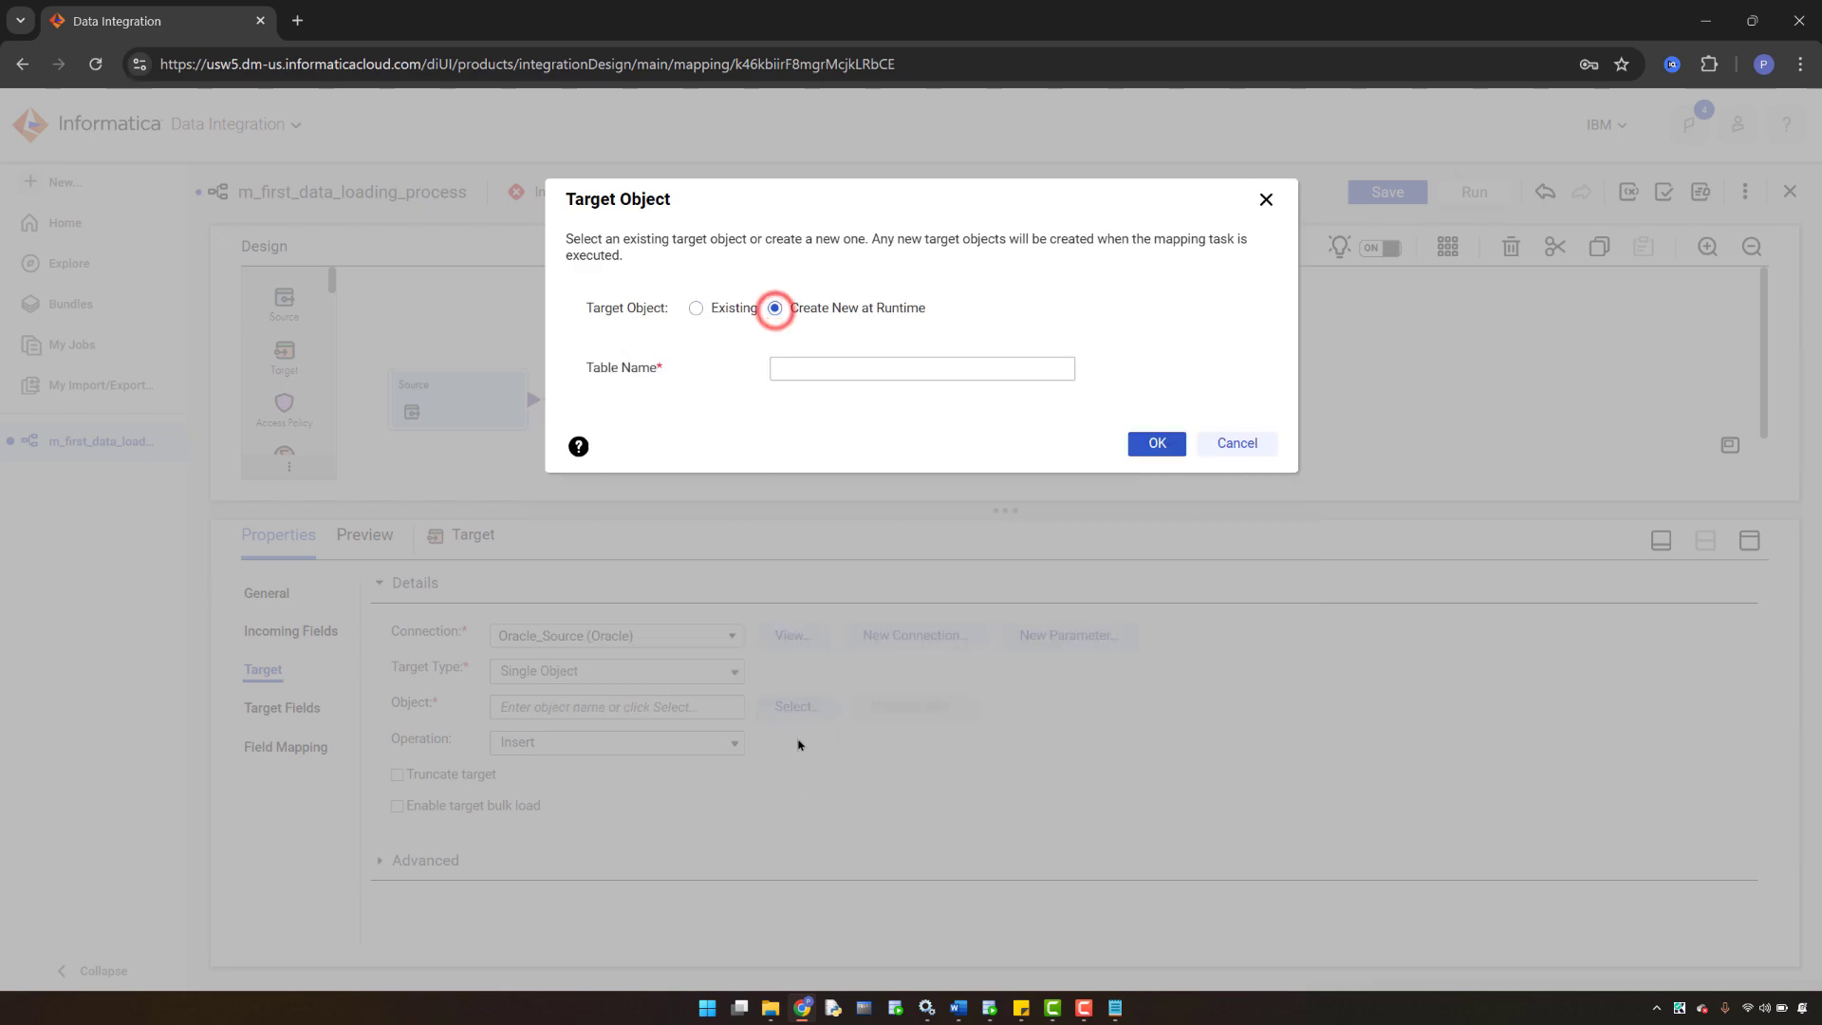
{"action": "left_click", "coordinate": [803, 1008]}
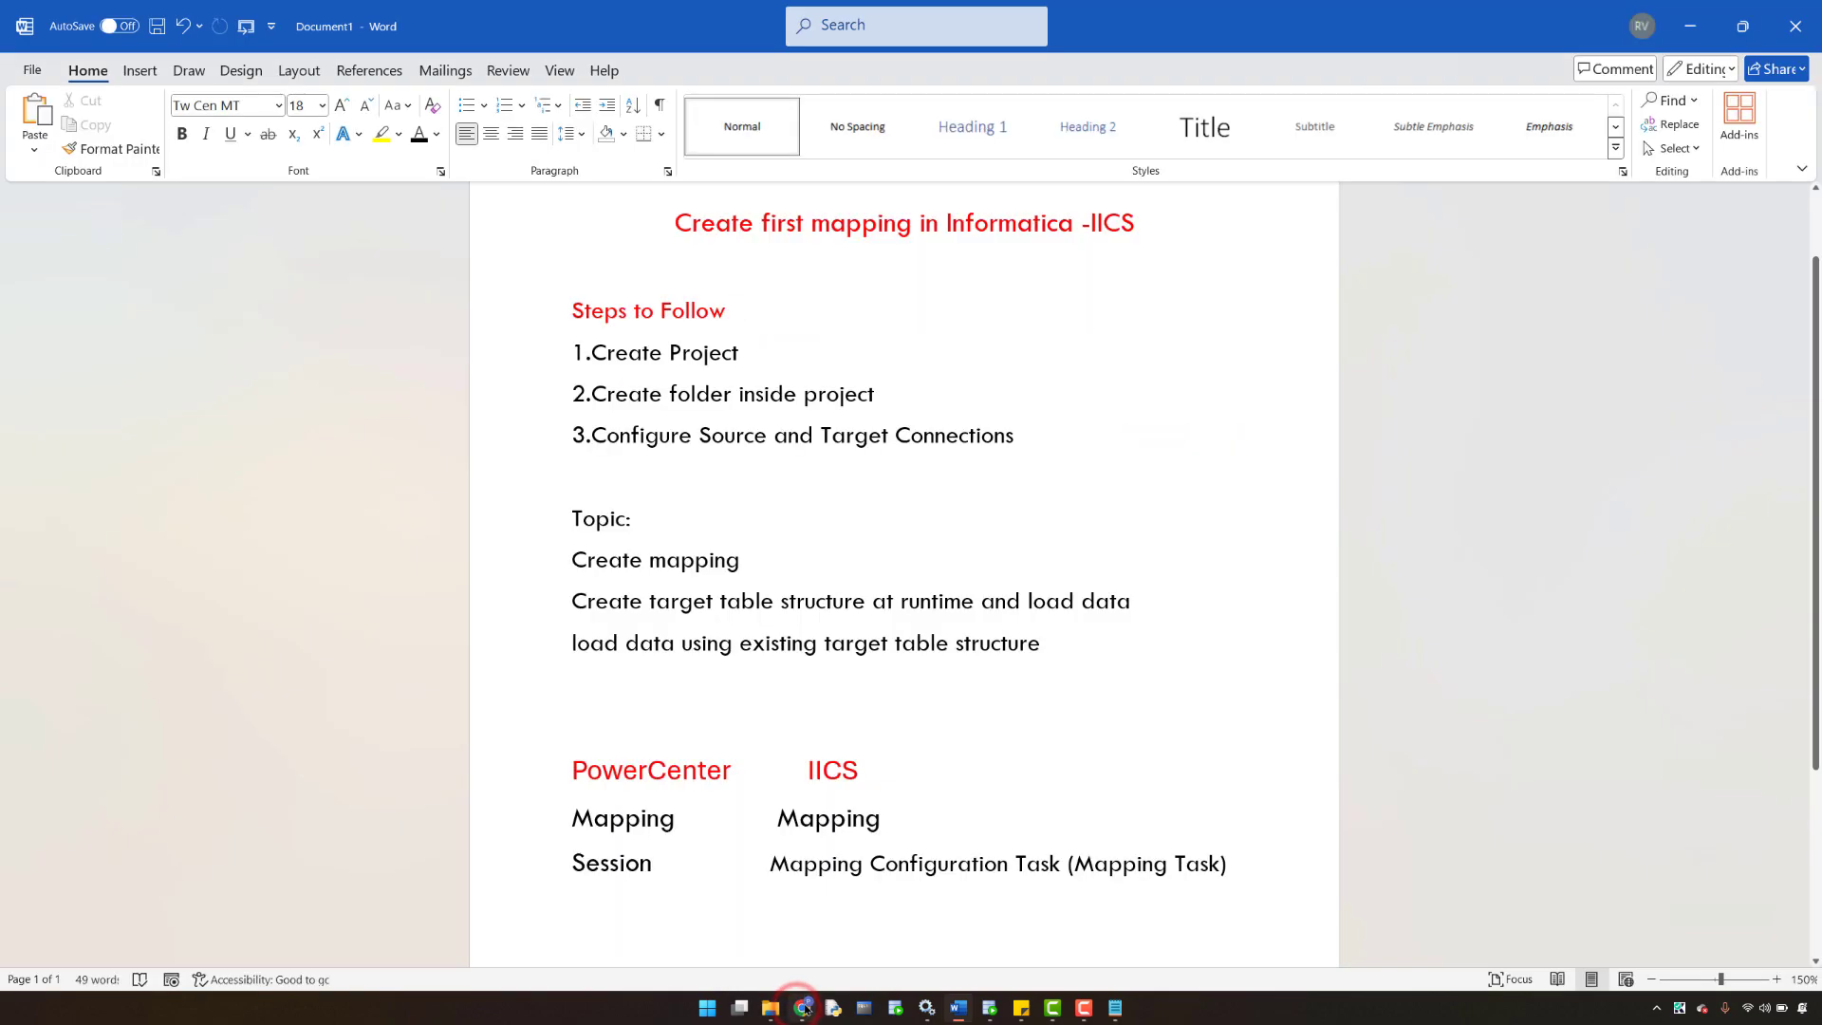
- In SQL Developer, run the selected SELECT *FROM EMP_TGT query
{"action": "left_click", "coordinate": [803, 1008]}
{"action": "left_click", "coordinate": [990, 1007]}
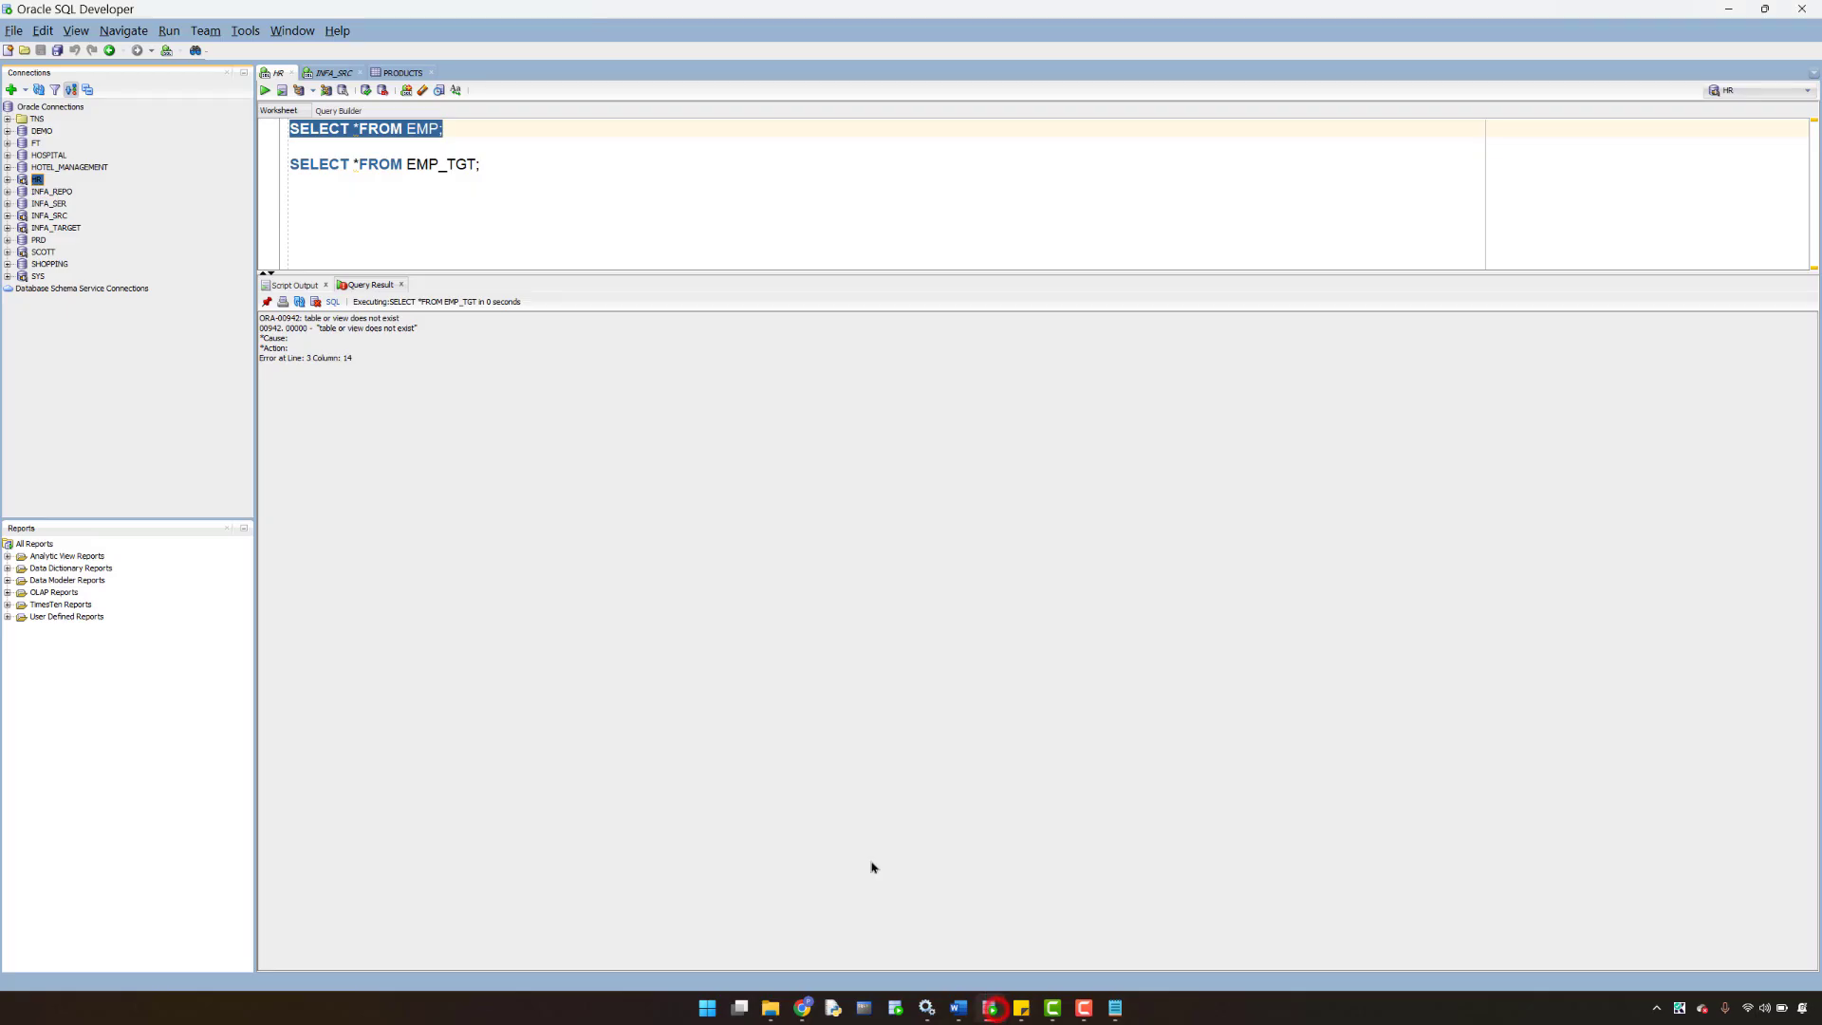
{"action": "left_click_drag", "start_coordinate": [486, 164], "coordinate": [281, 161]}
{"action": "left_click", "coordinate": [266, 90]}
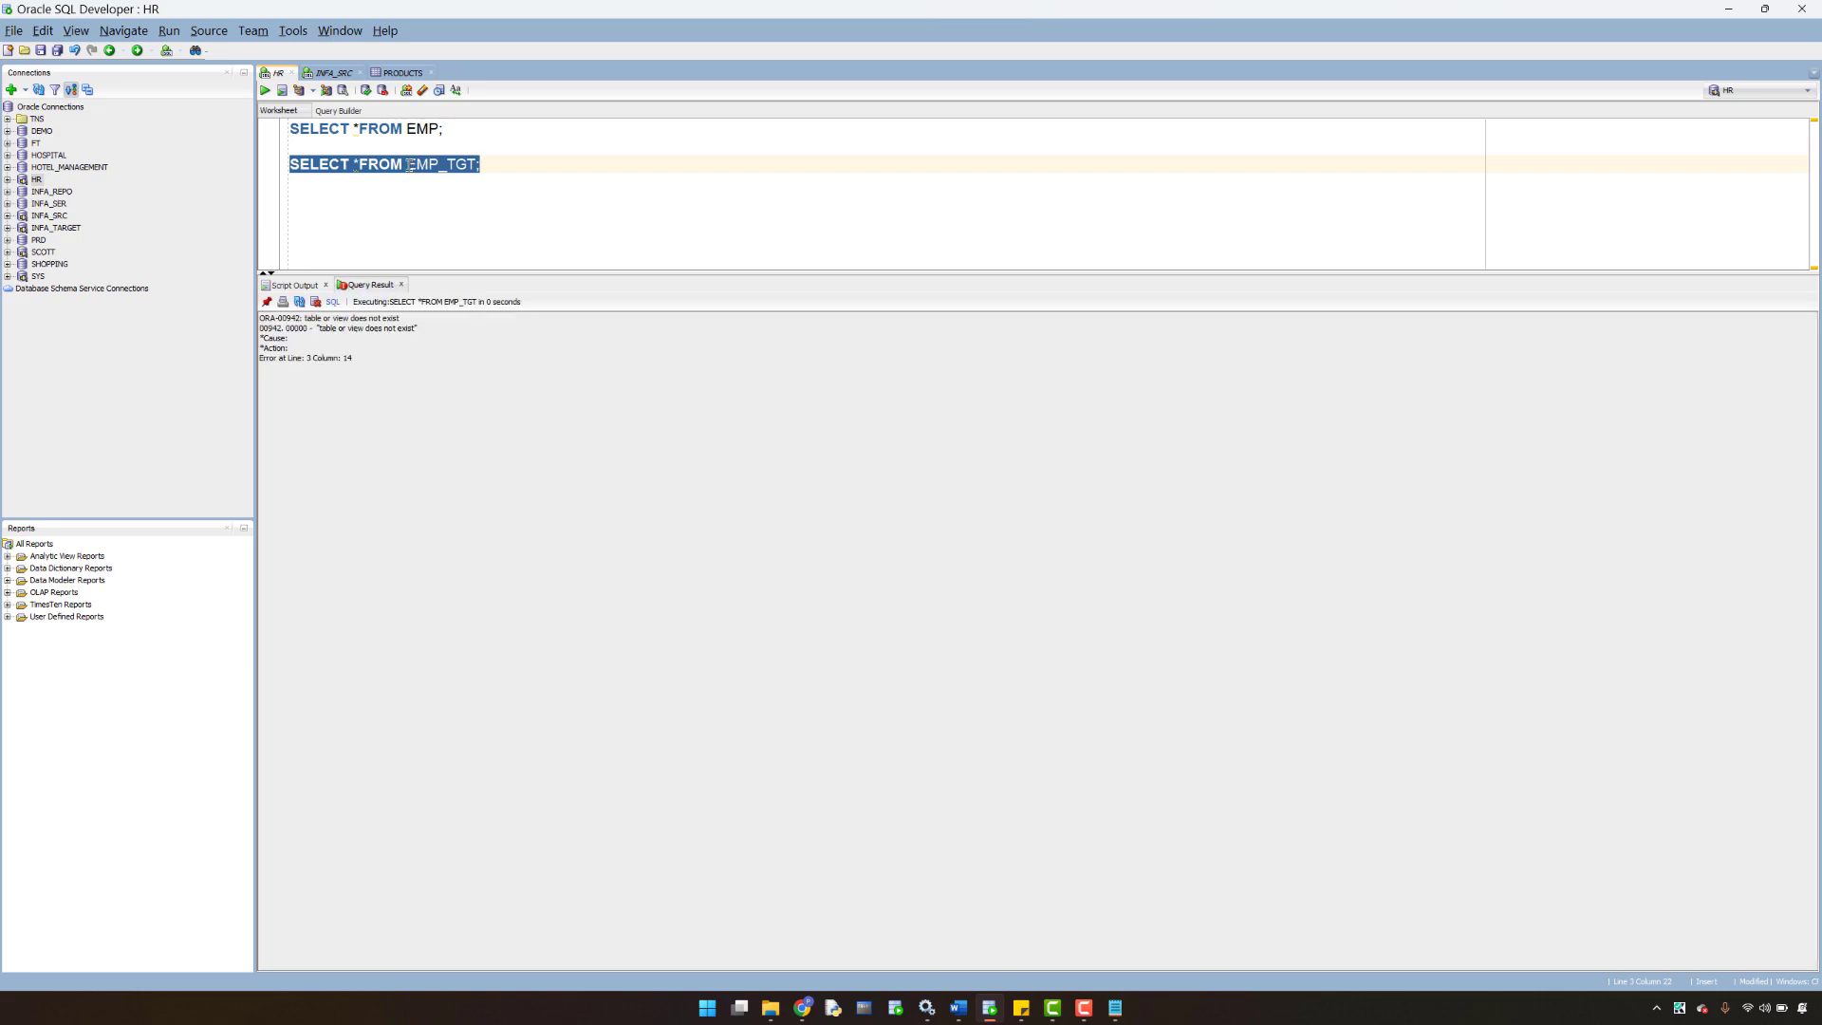
{"action": "left_click", "coordinate": [408, 165]}
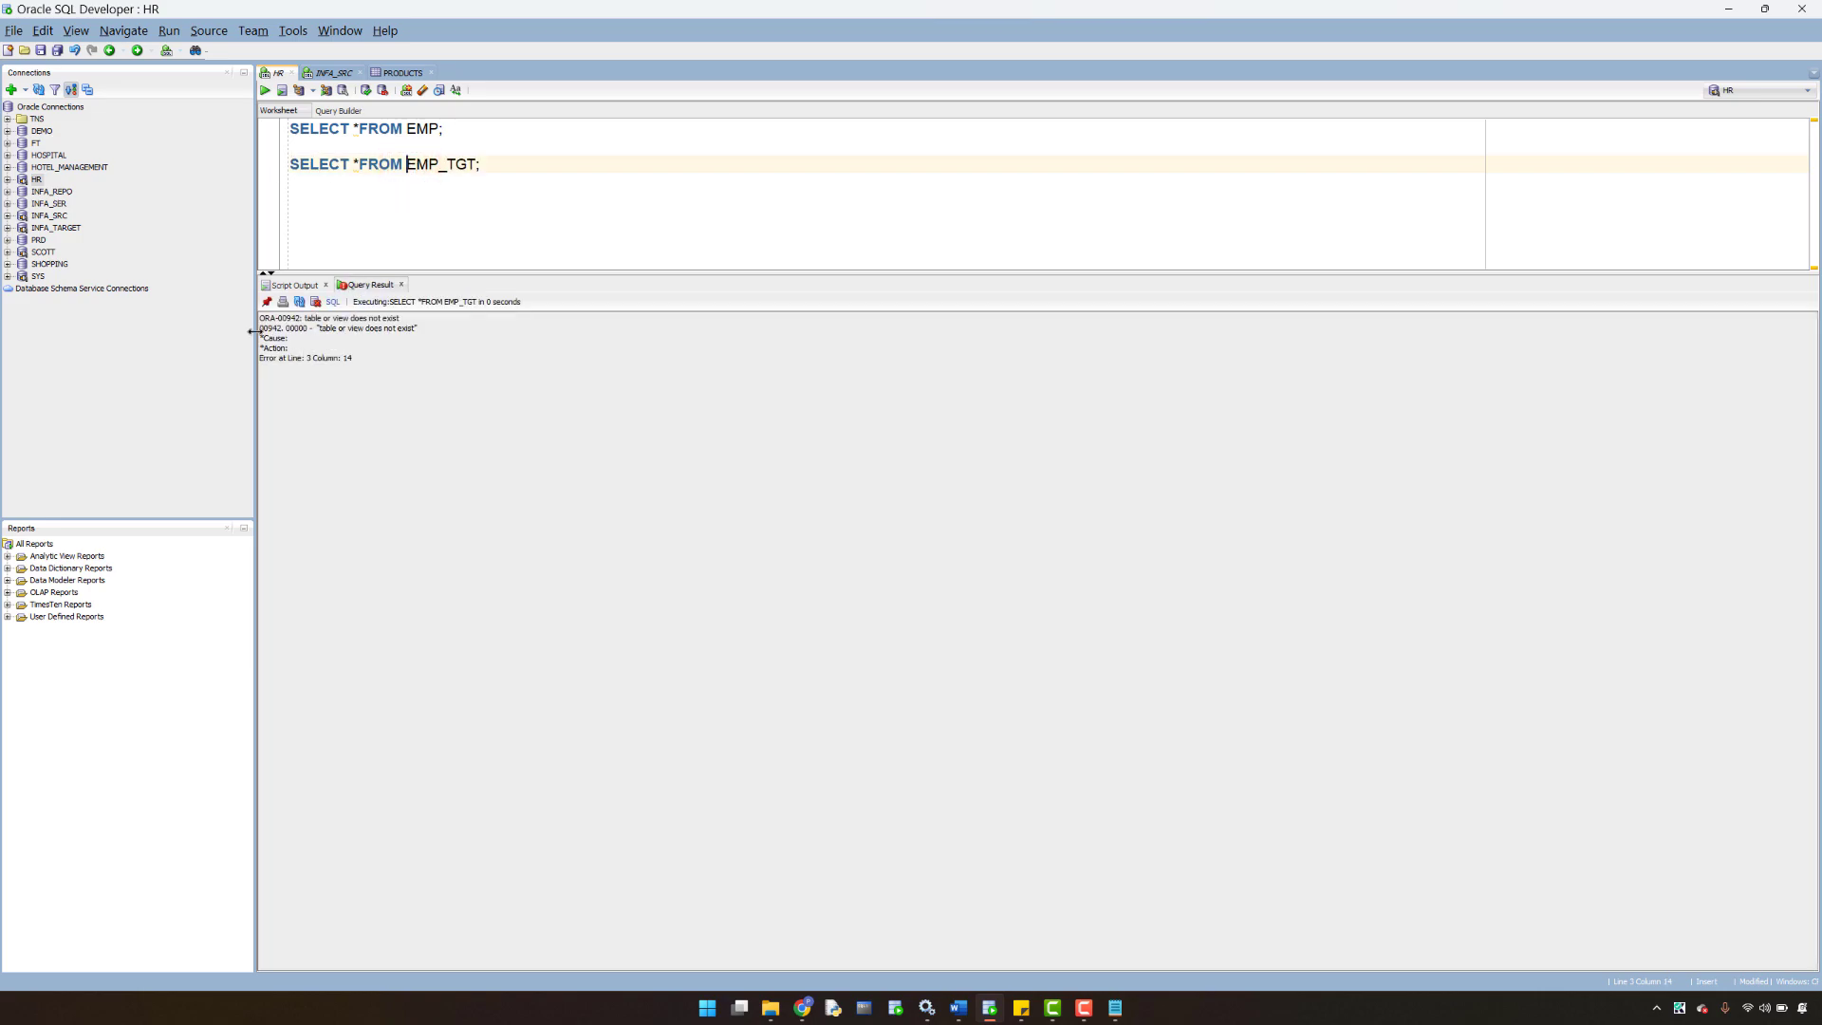
- Run SELECT *FROM EMP and SELECT *FROM EMP_TGT, confirming EMP has 50 rows and EMP_TGT doesn't exist
{"action": "left_click", "coordinate": [446, 128]}
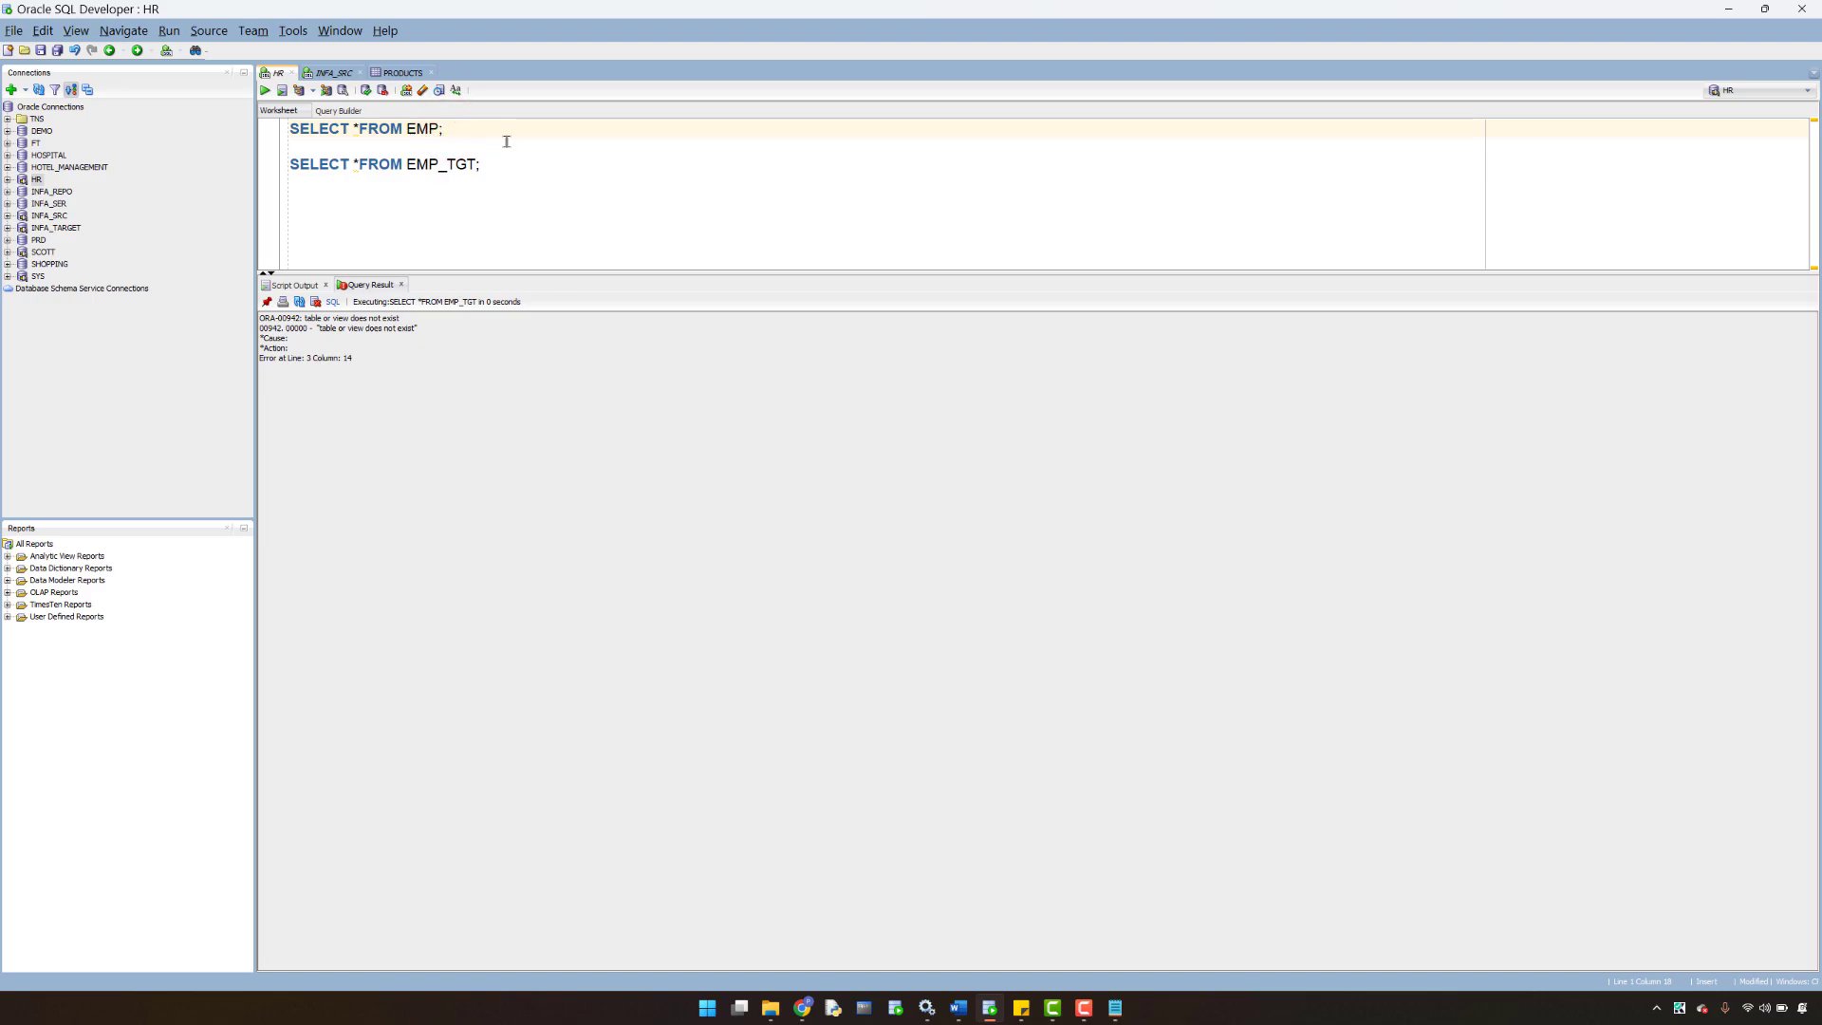
{"action": "key", "text": "ctrl+Return"}
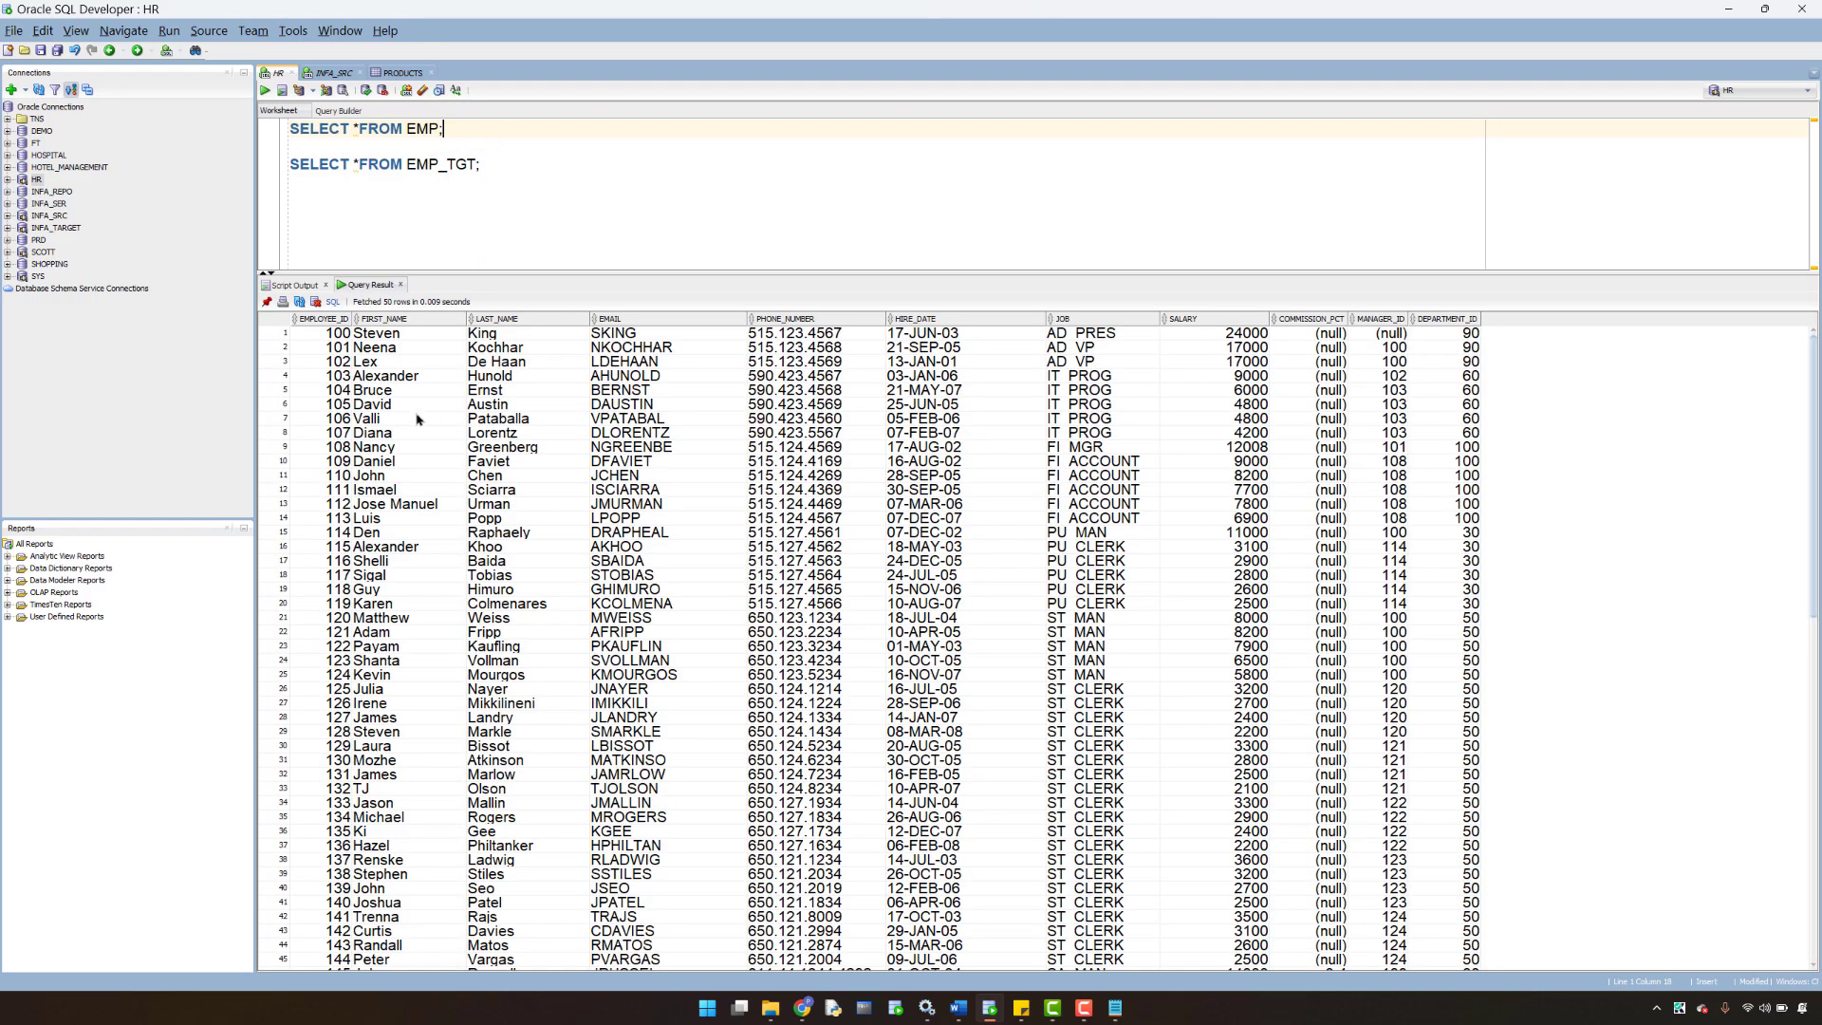
{"action": "left_click", "coordinate": [503, 165]}
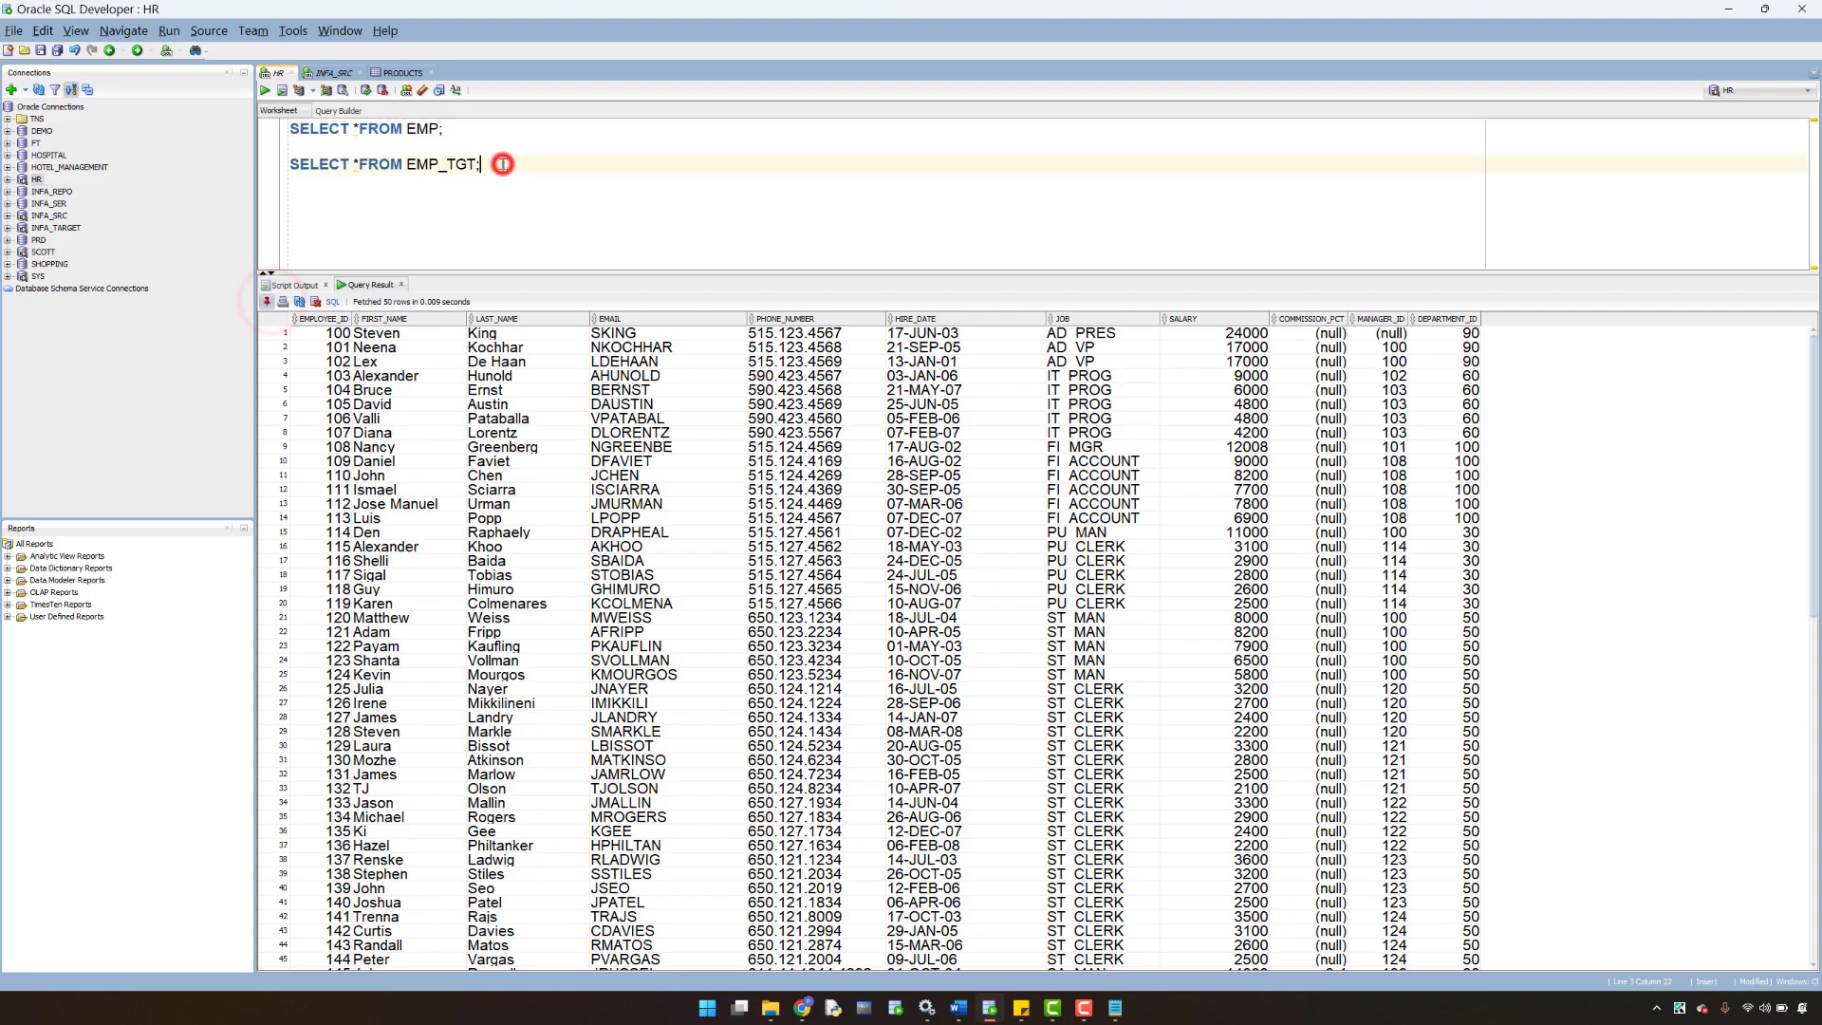
{"action": "key", "text": "ctrl+Return"}
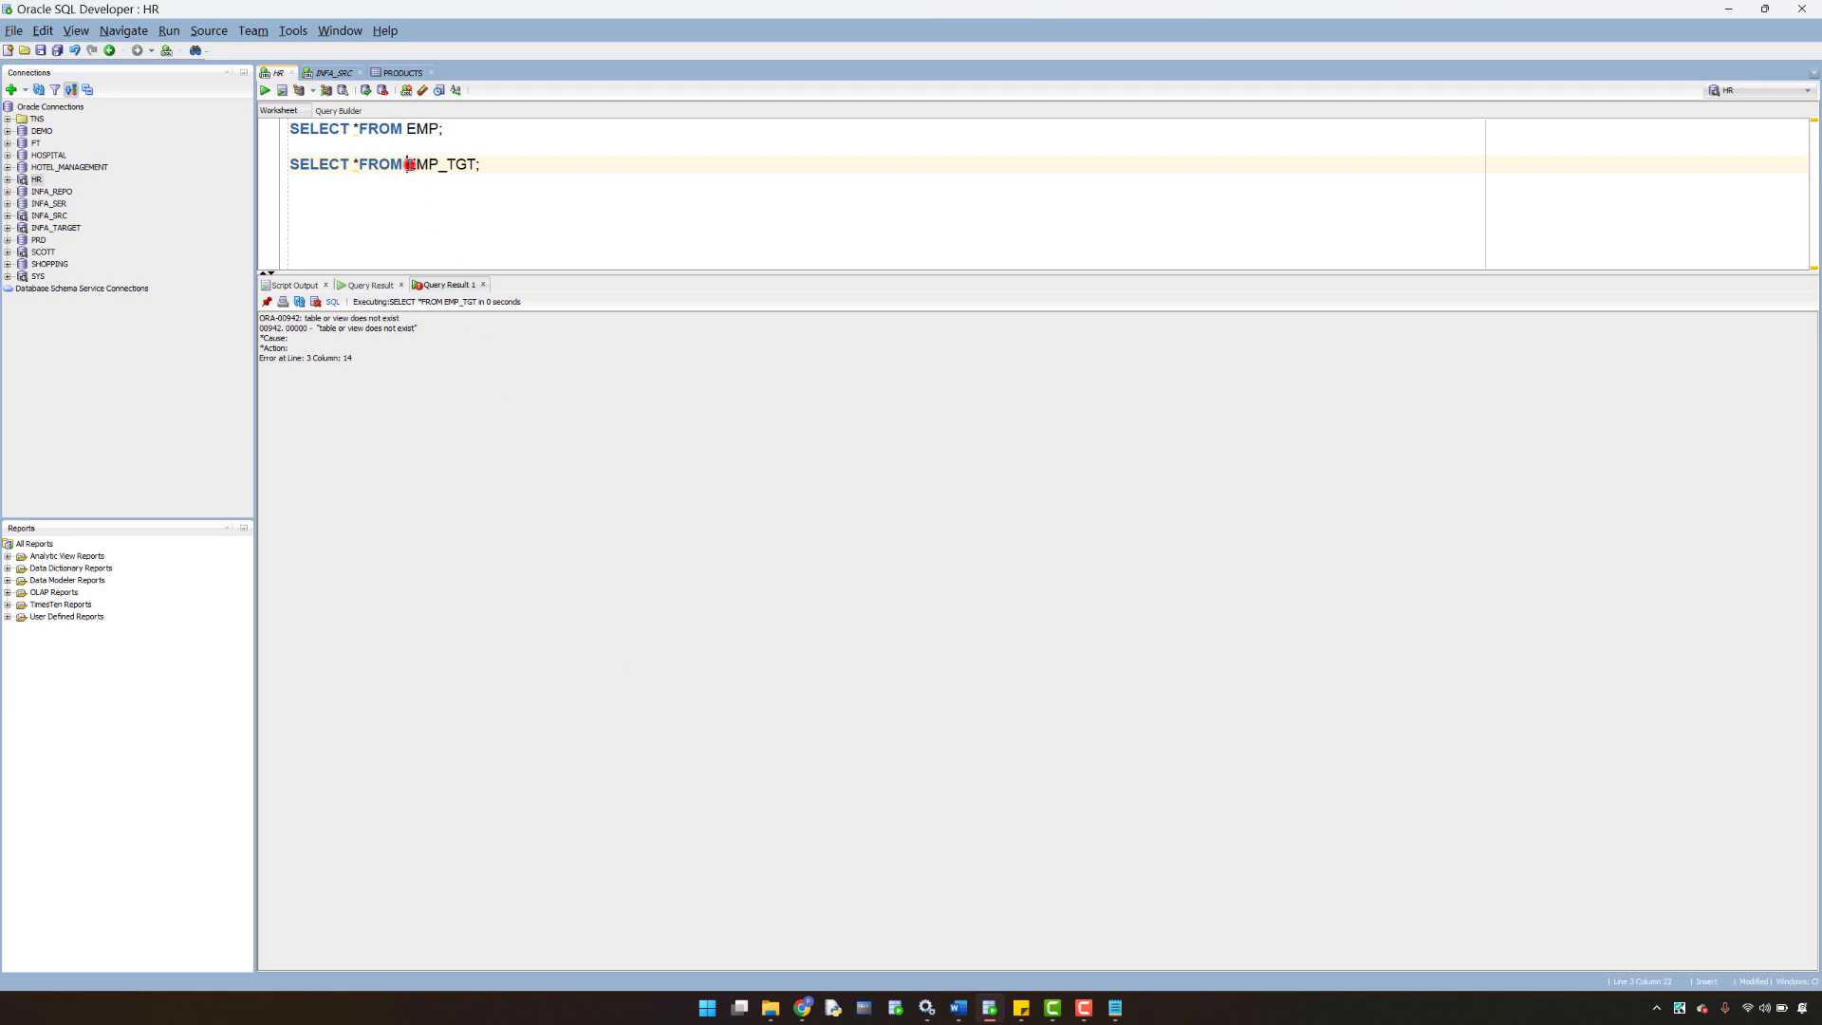
{"action": "left_click_drag", "start_coordinate": [408, 164], "coordinate": [474, 168]}
{"action": "left_click", "coordinate": [368, 285]}
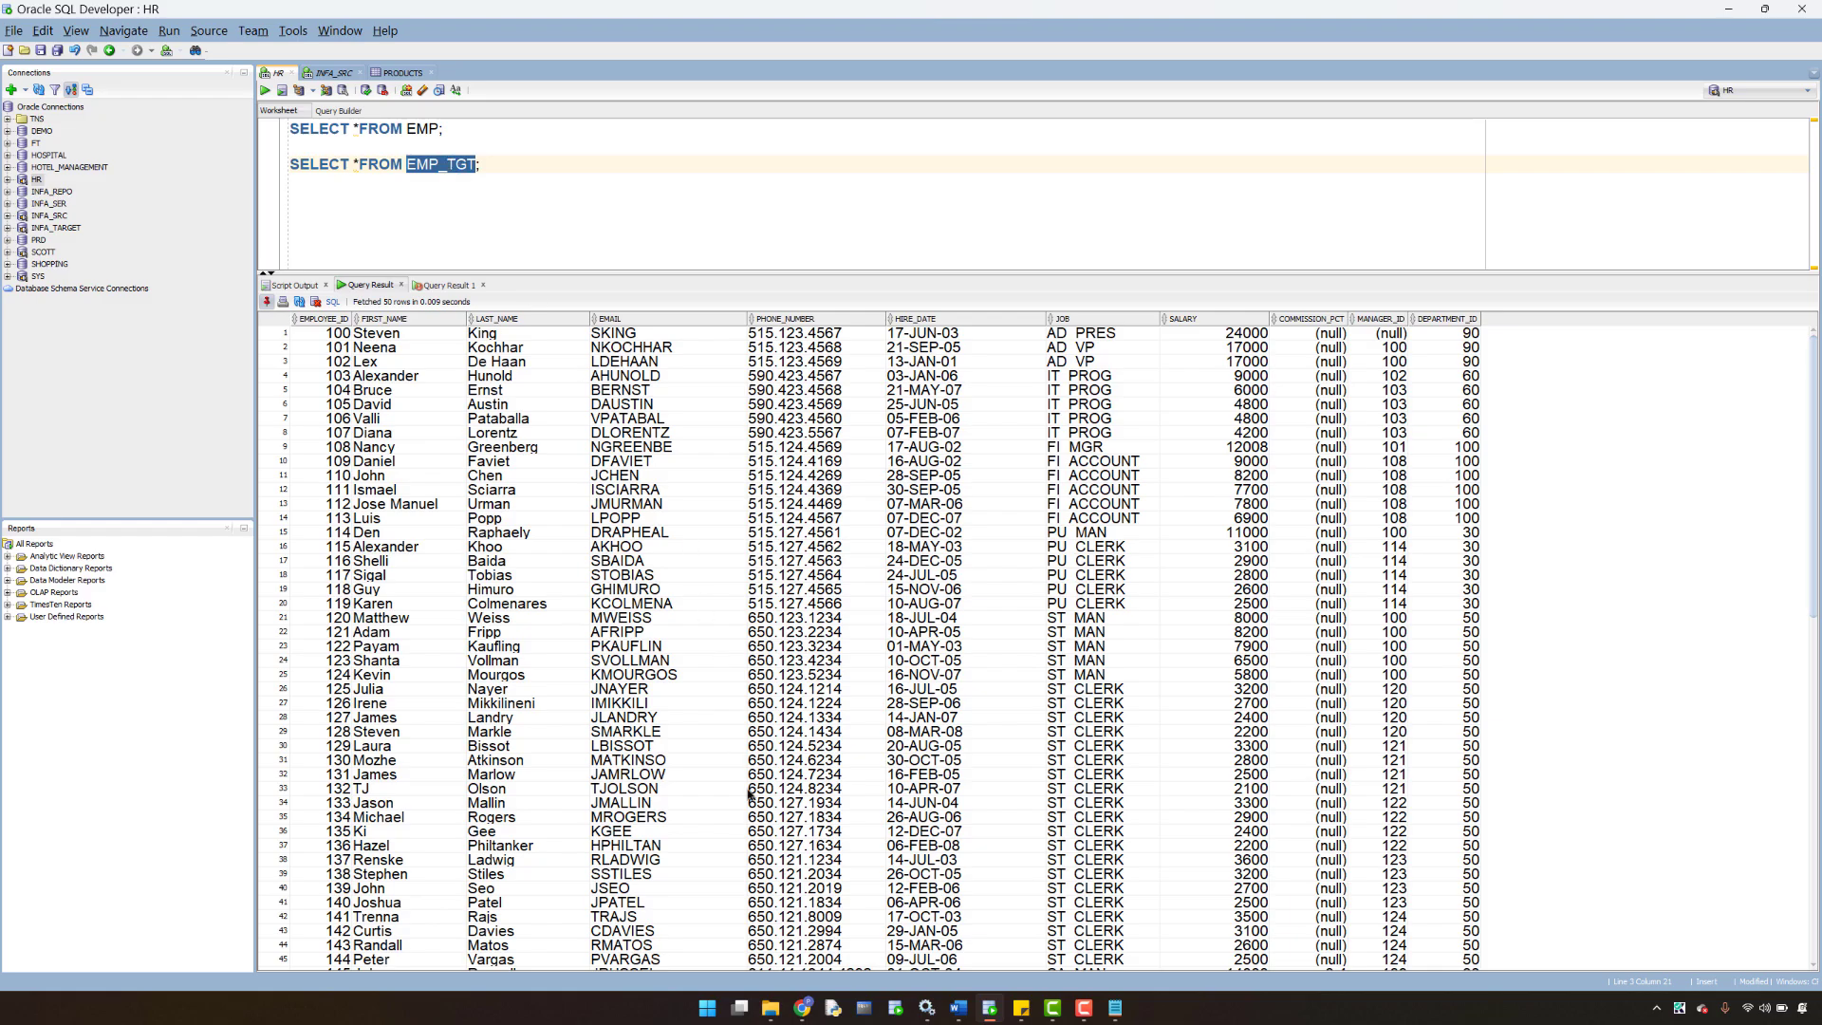
{"action": "left_click", "coordinate": [803, 1008]}
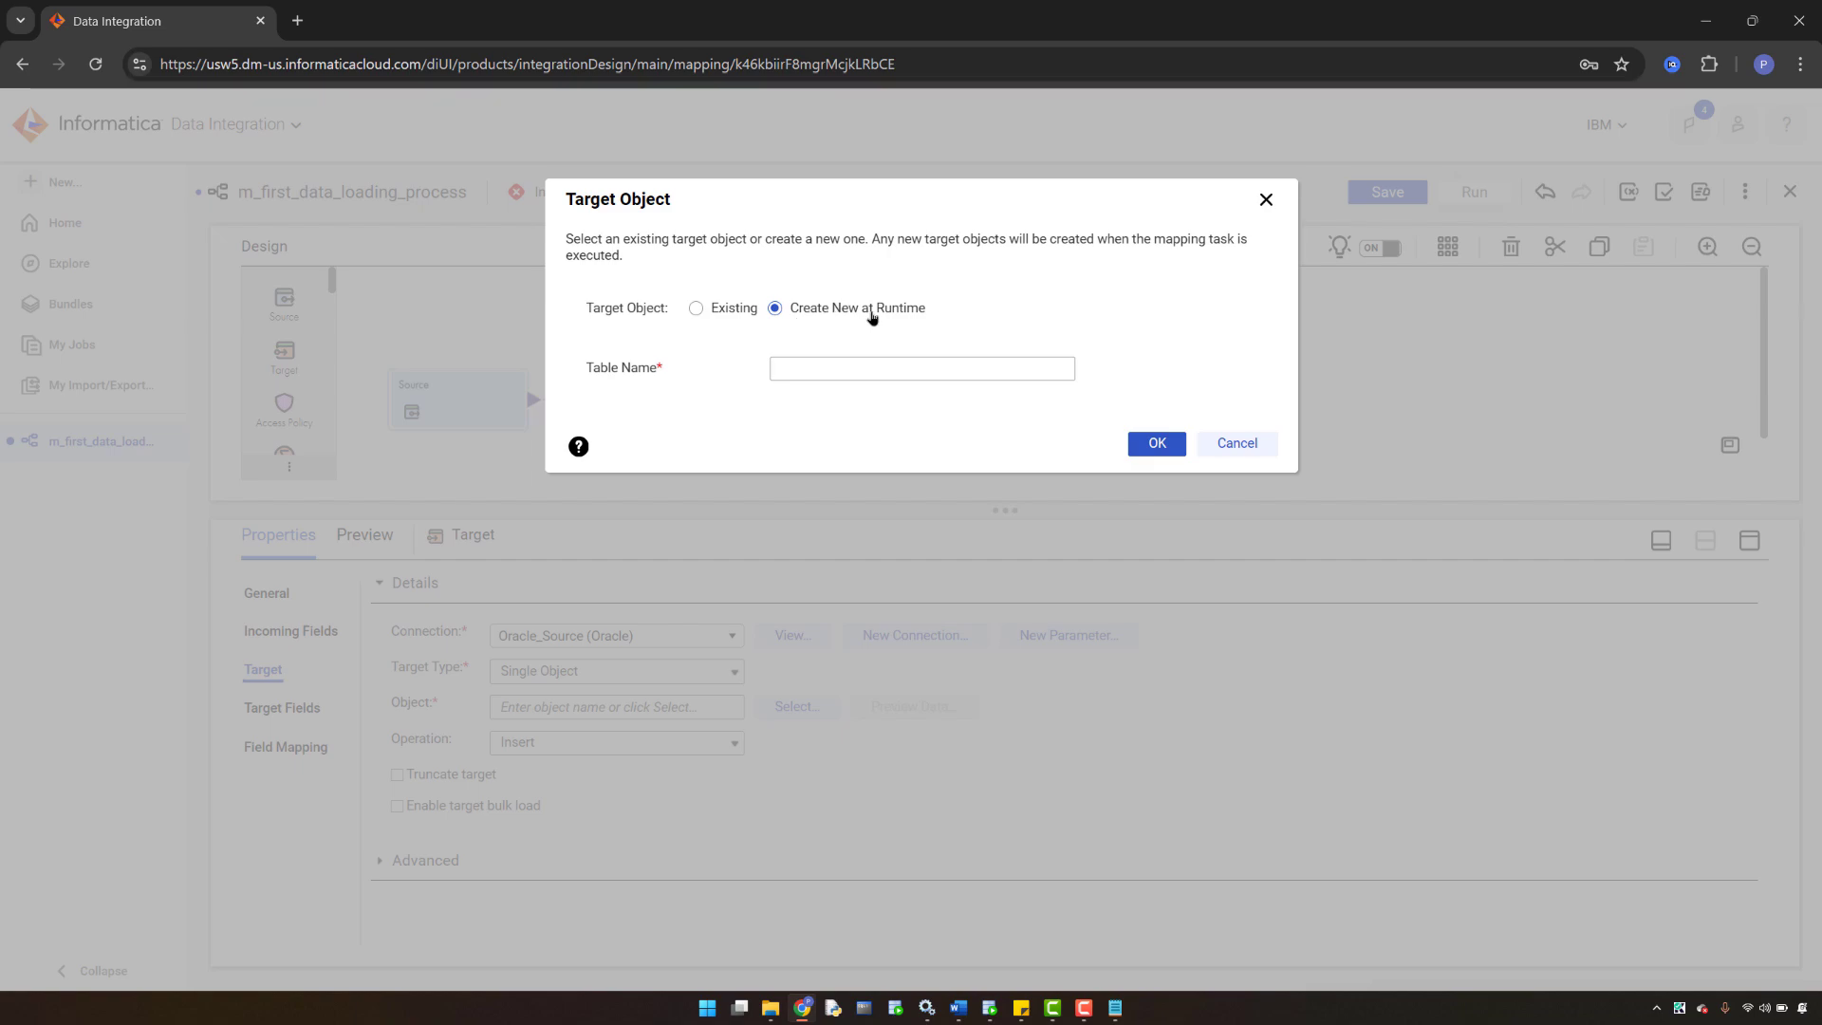
- Copy EMP_TGT from SQL Developer into the runtime target's Table Name and confirm with OK
{"action": "left_click", "coordinate": [799, 367]}
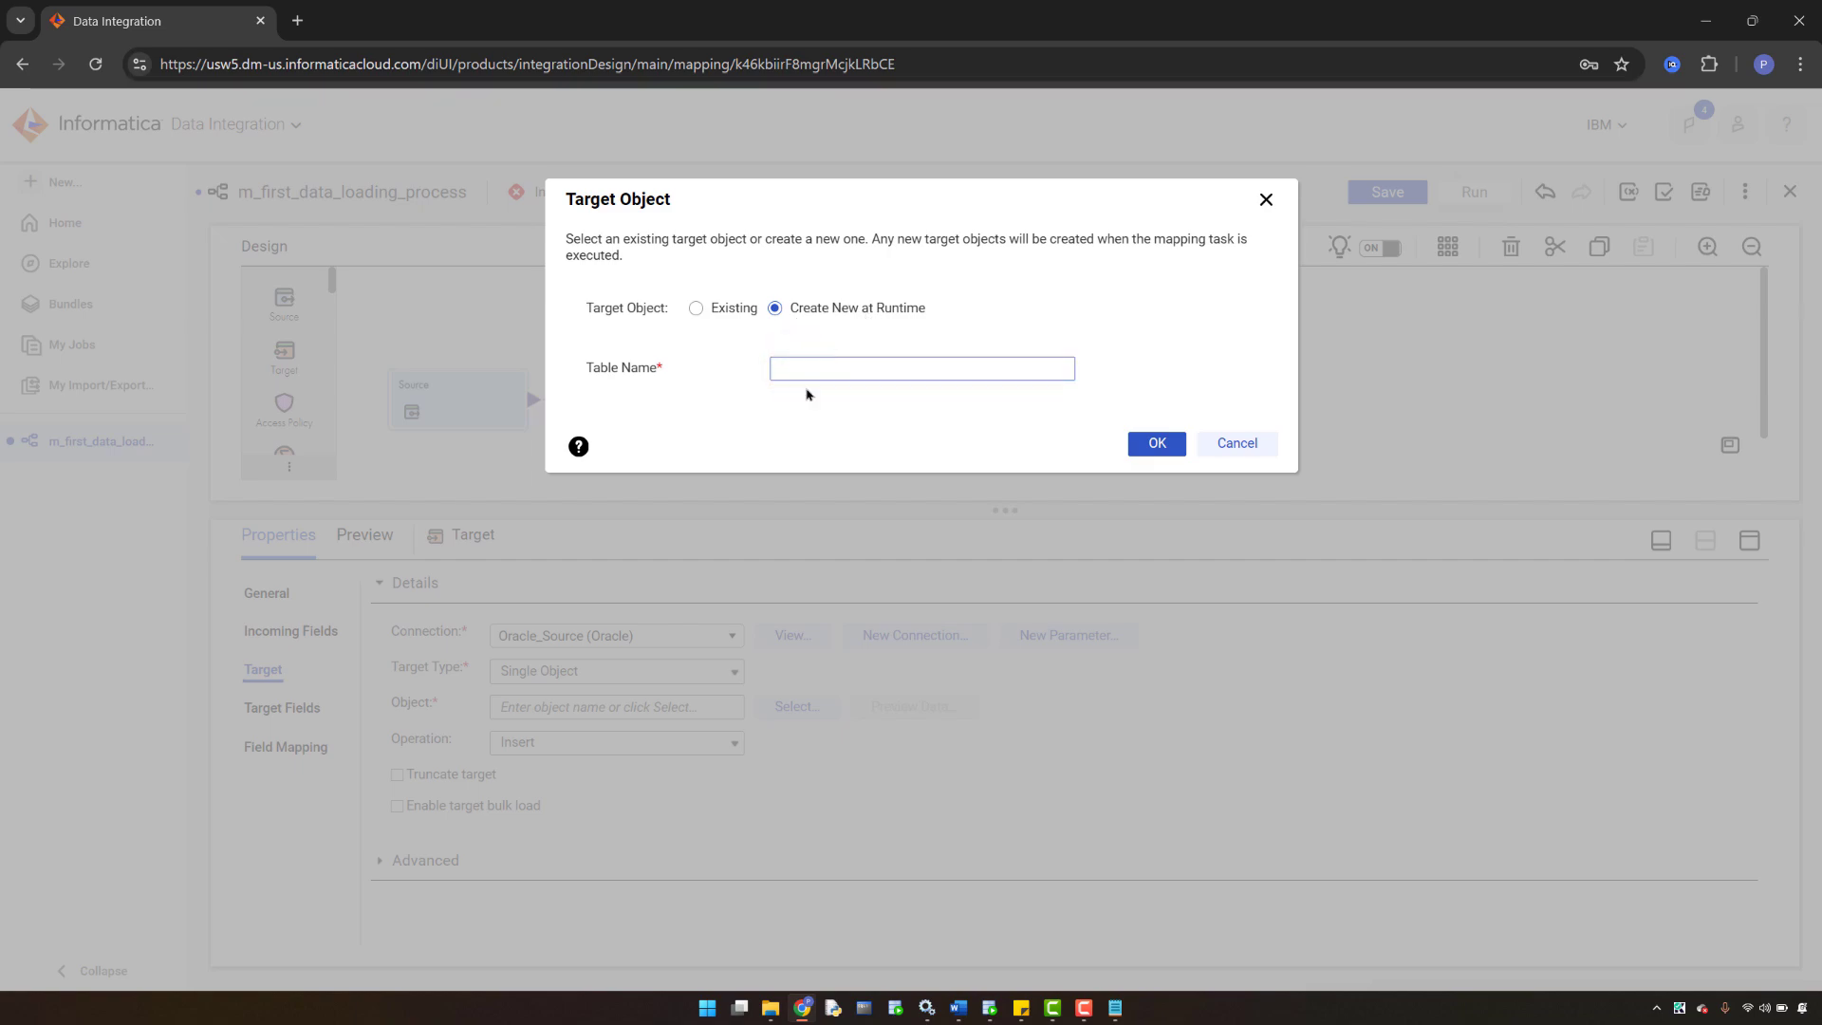
{"action": "left_click", "coordinate": [990, 1008]}
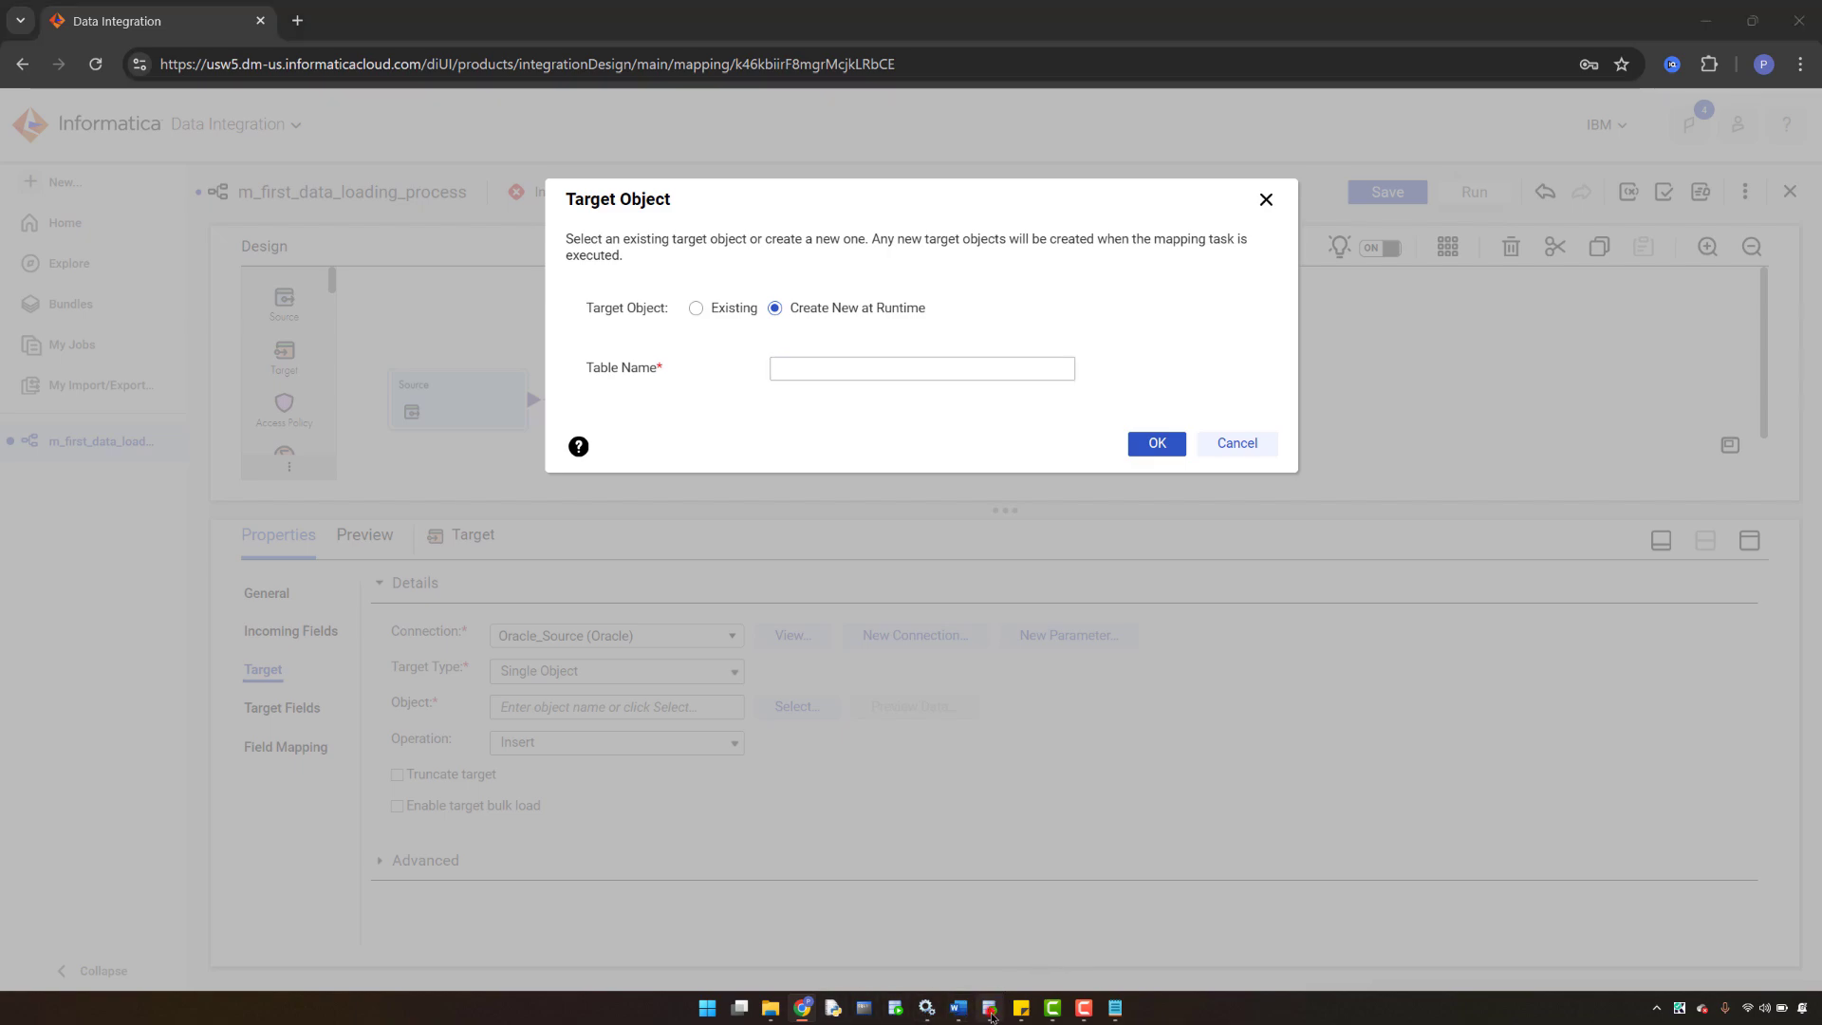
{"action": "right_click", "coordinate": [446, 166]}
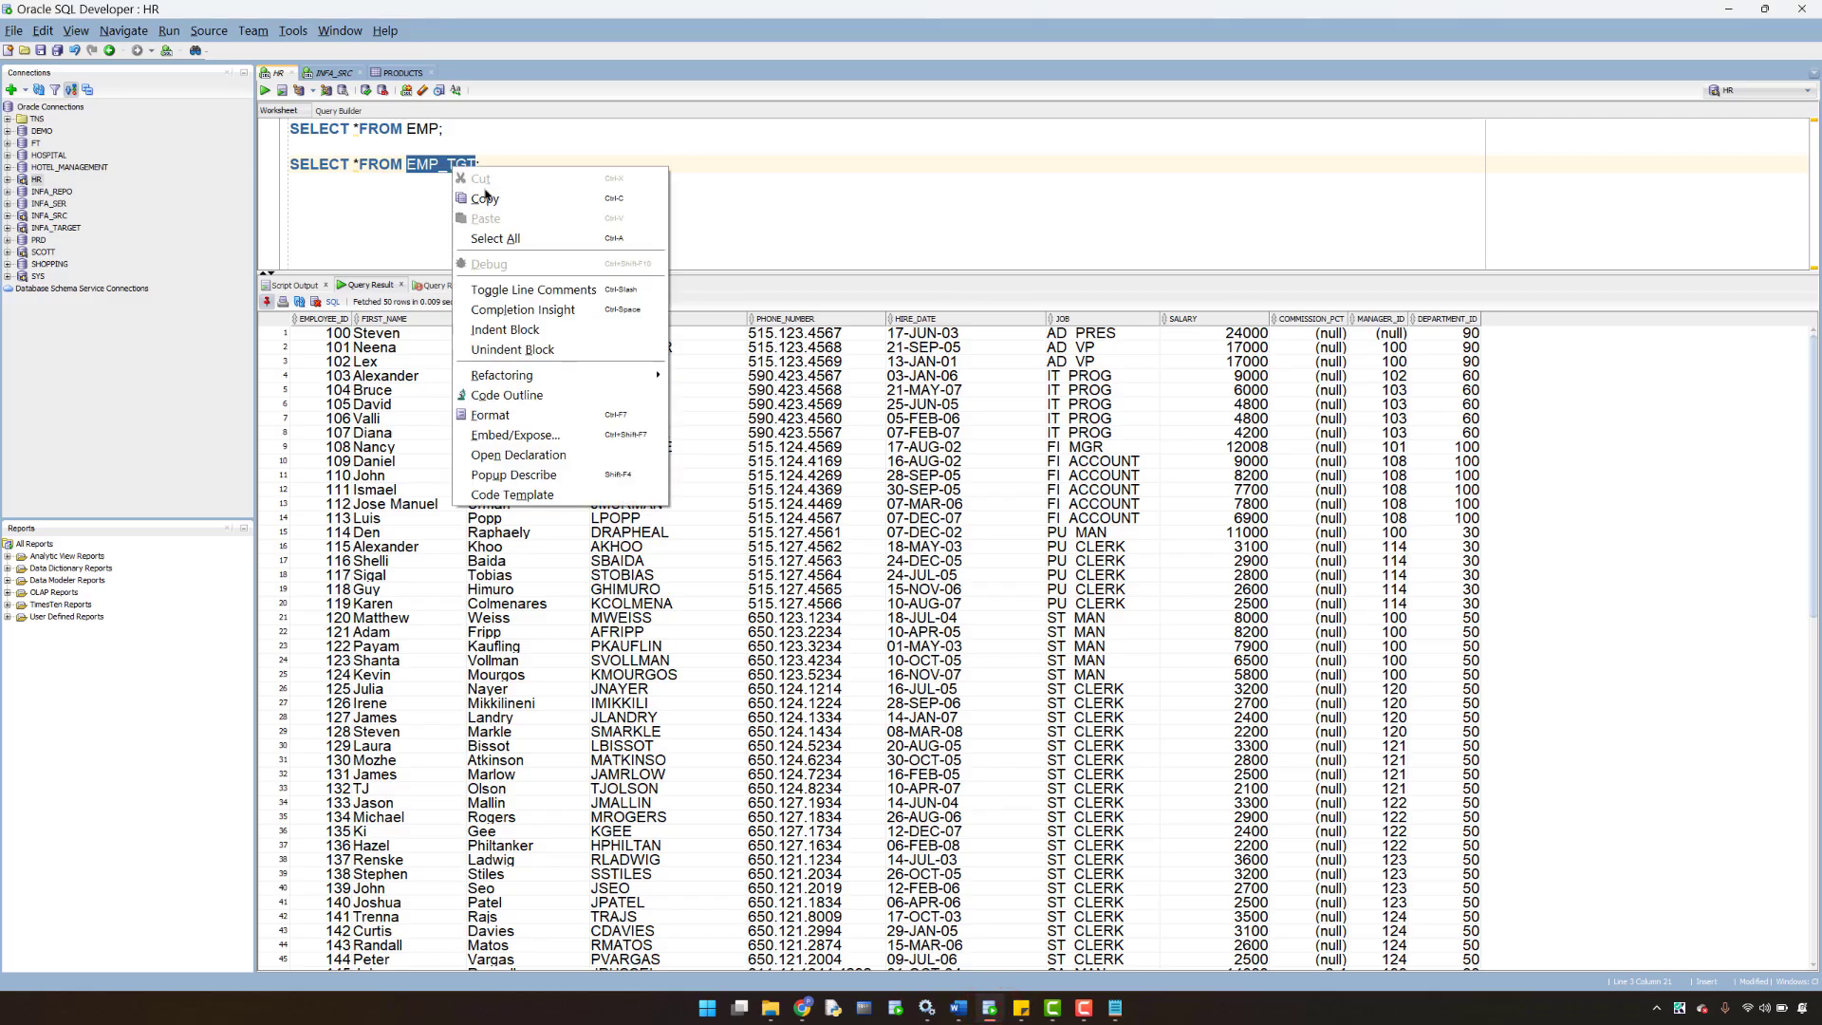
{"action": "left_click", "coordinate": [487, 193]}
{"action": "left_click", "coordinate": [804, 1007]}
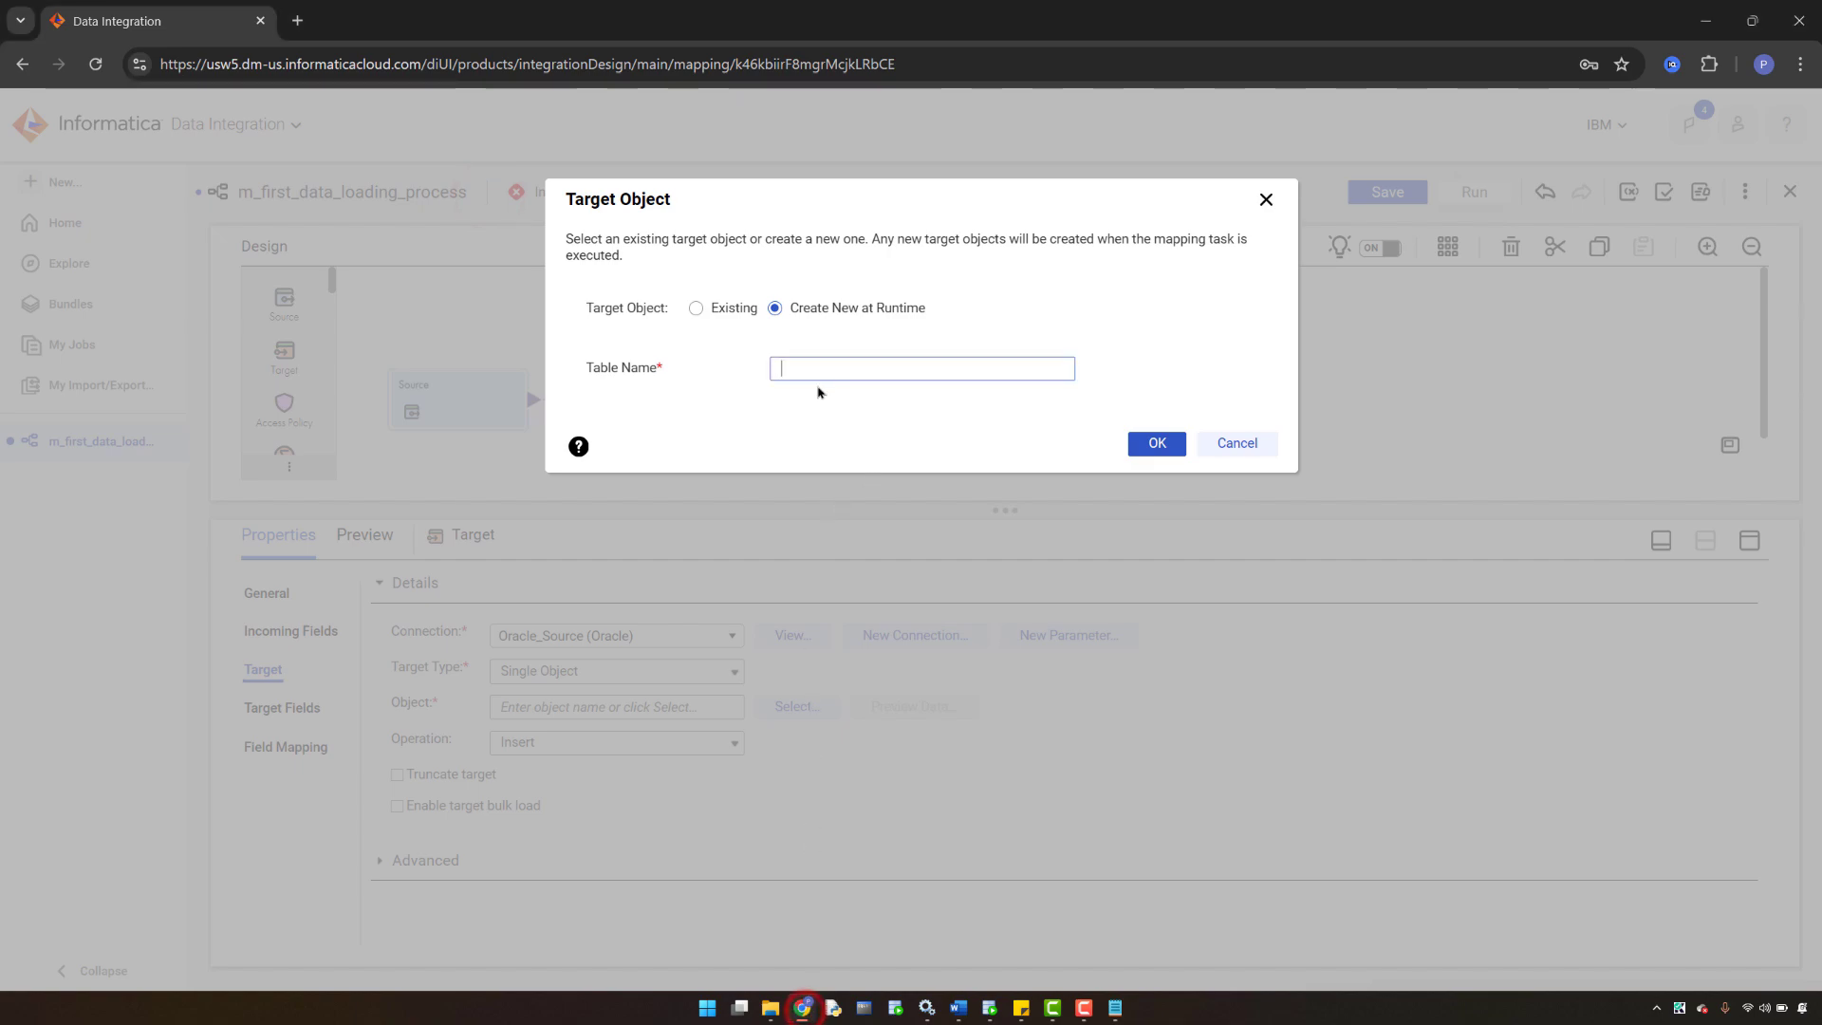
{"action": "key", "text": "ctrl+v"}
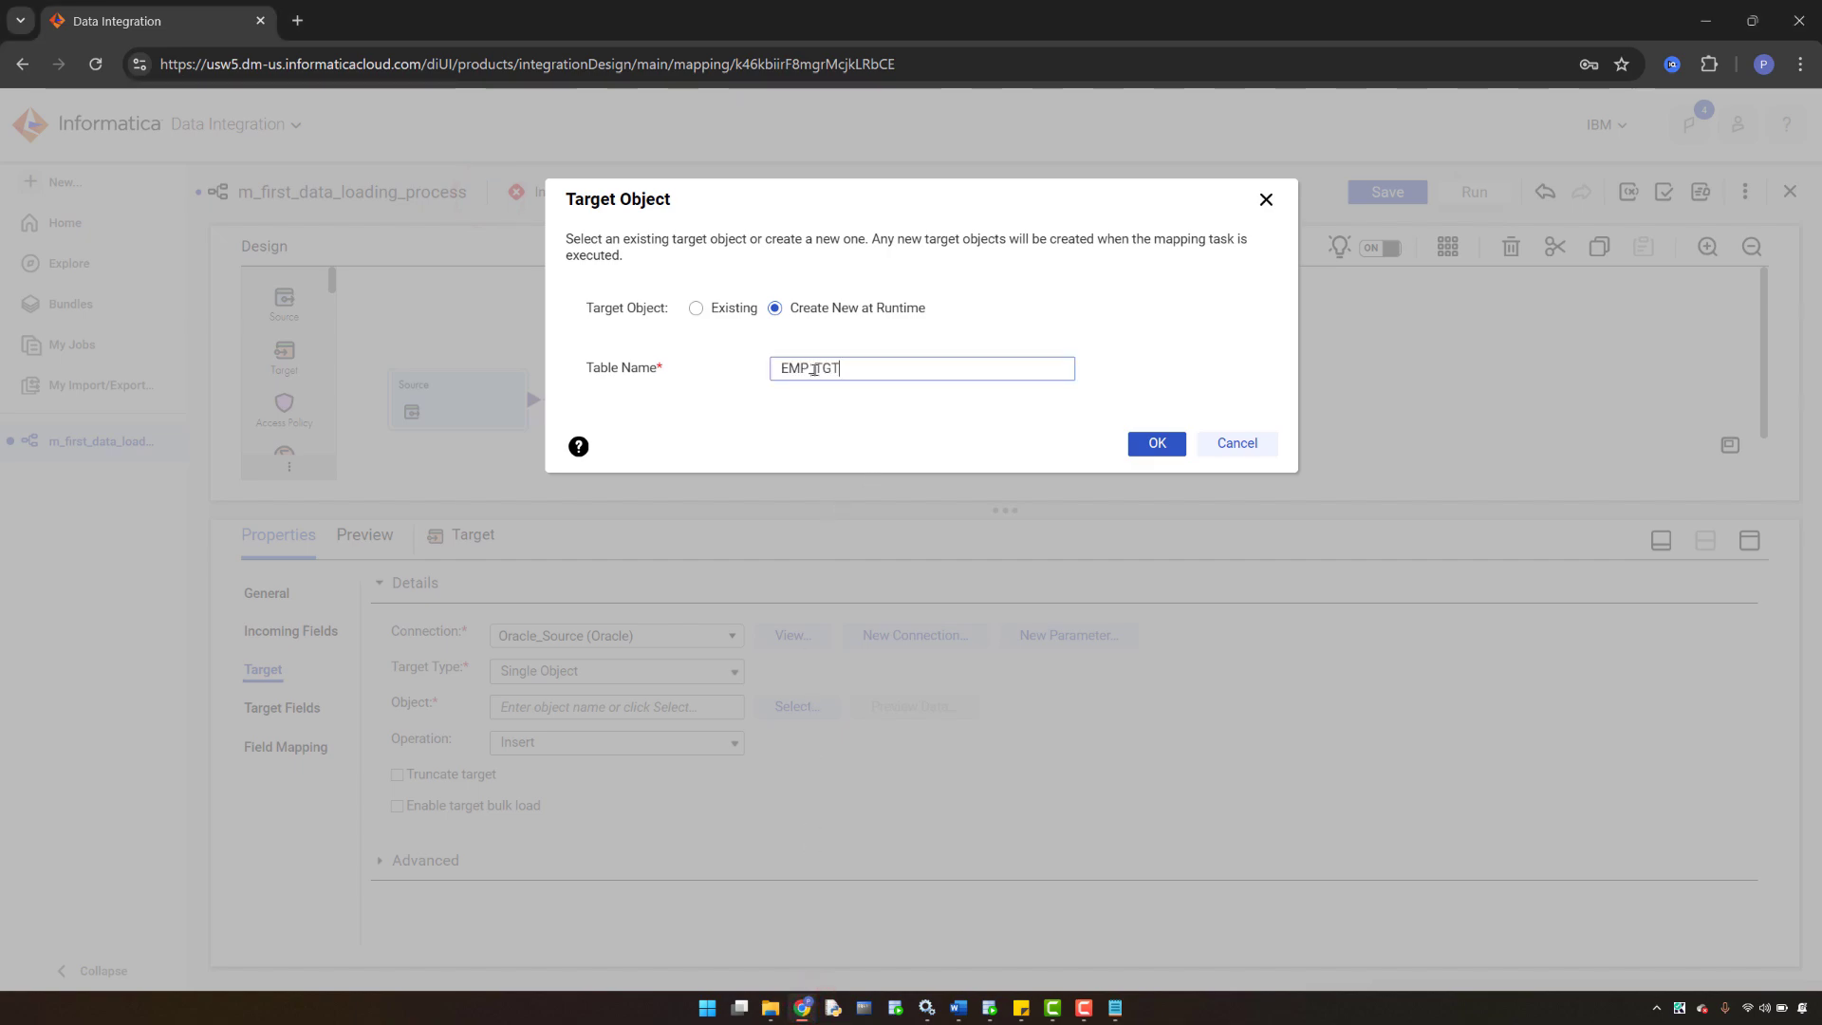
{"action": "left_click", "coordinate": [1154, 445]}
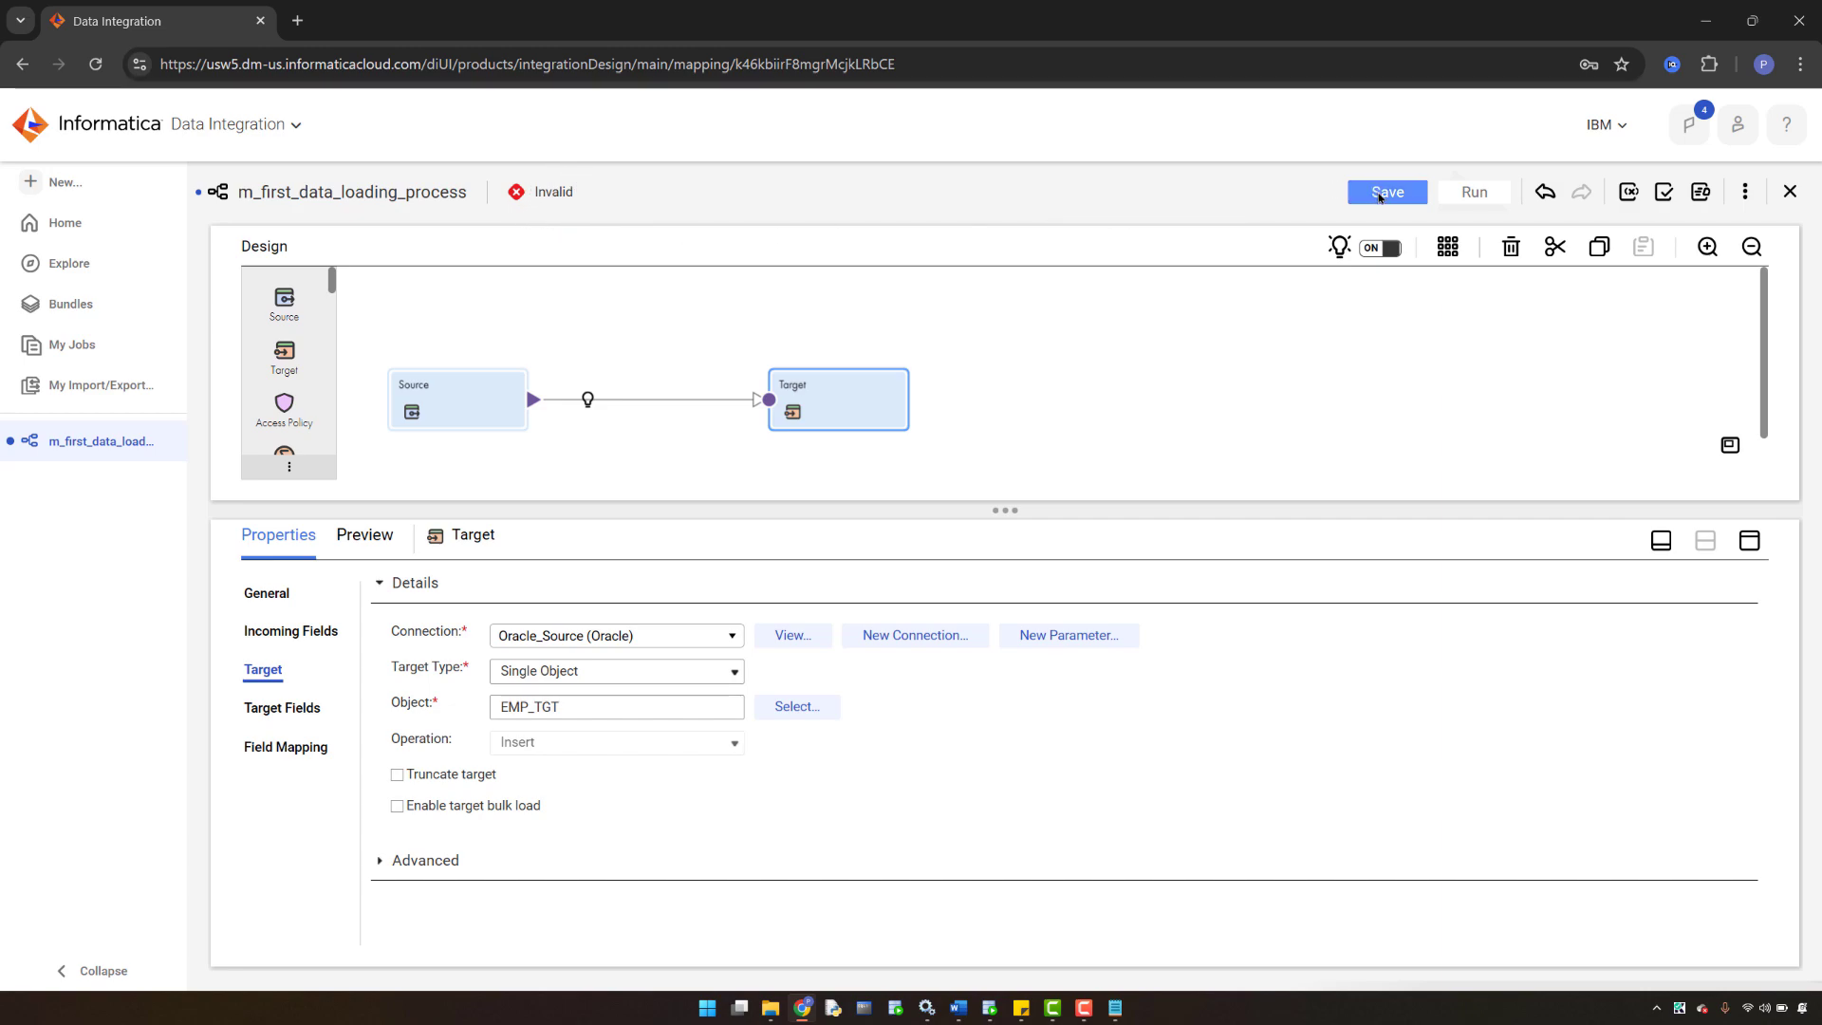
- Save and validate the mapping, close the validation results, and show the Target's Field Mapping
{"action": "left_click", "coordinate": [1381, 194]}
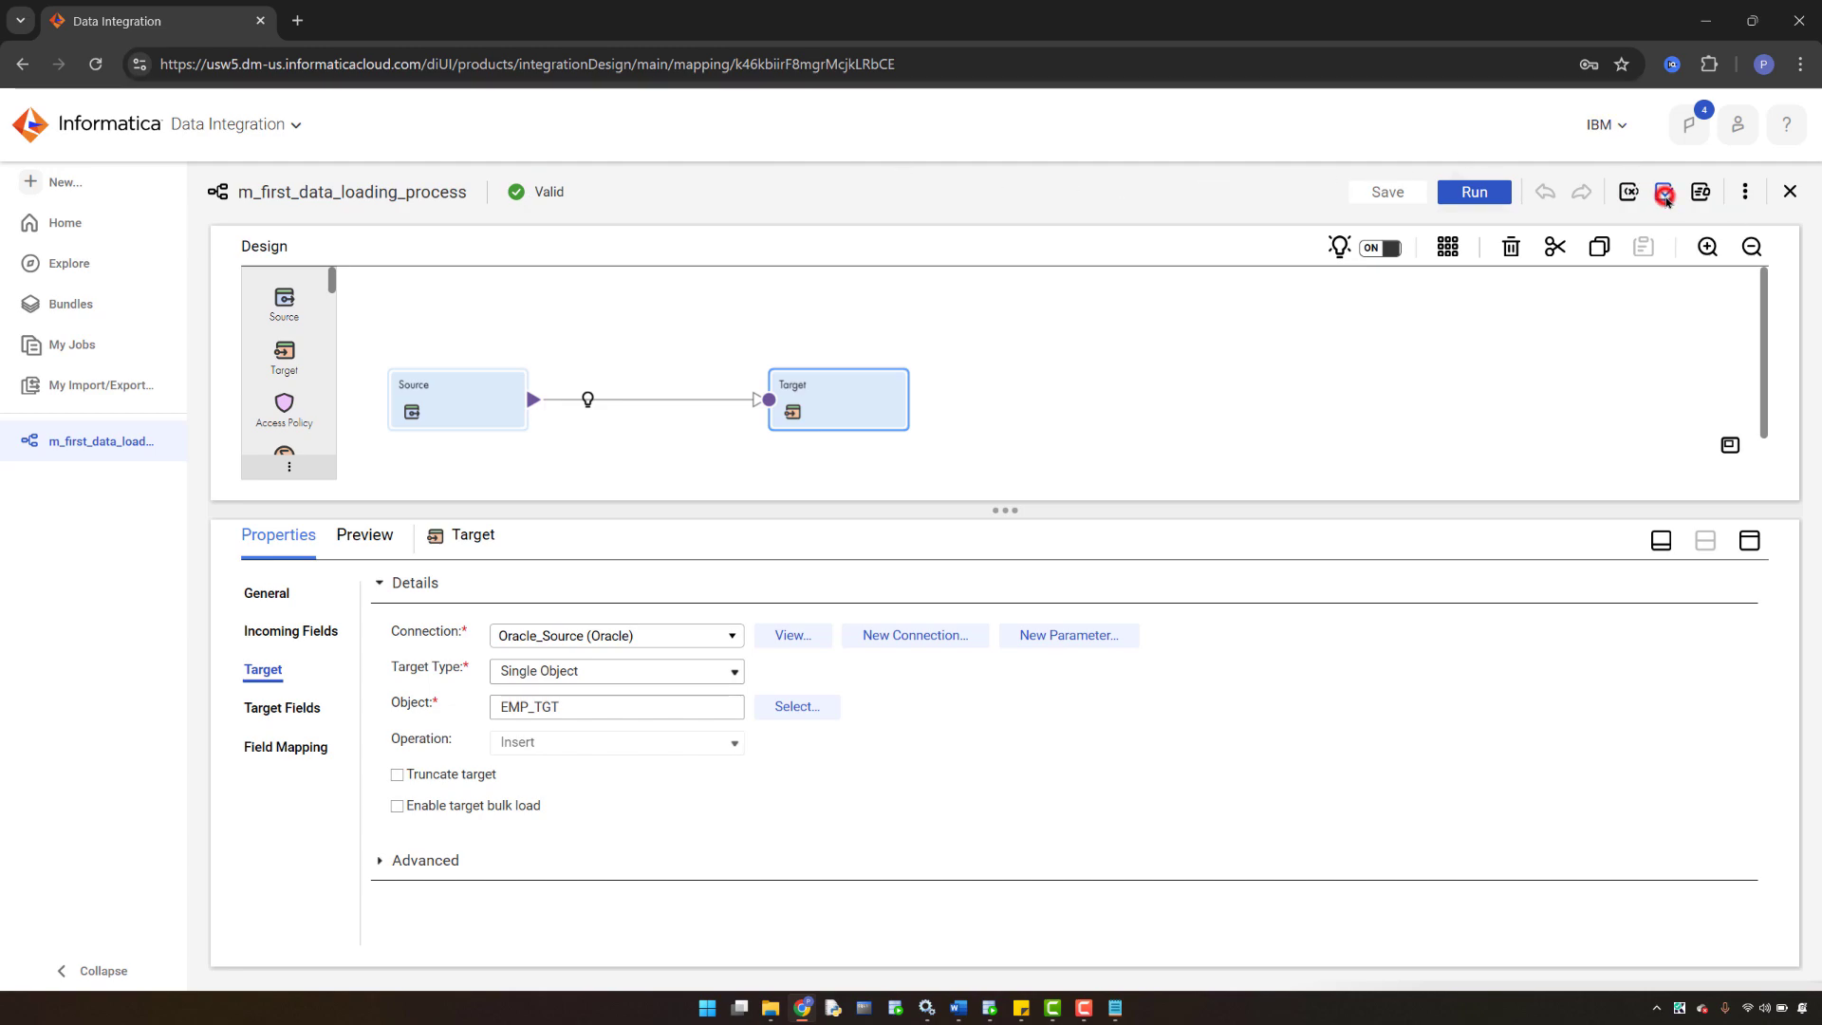
{"action": "left_click", "coordinate": [1665, 194]}
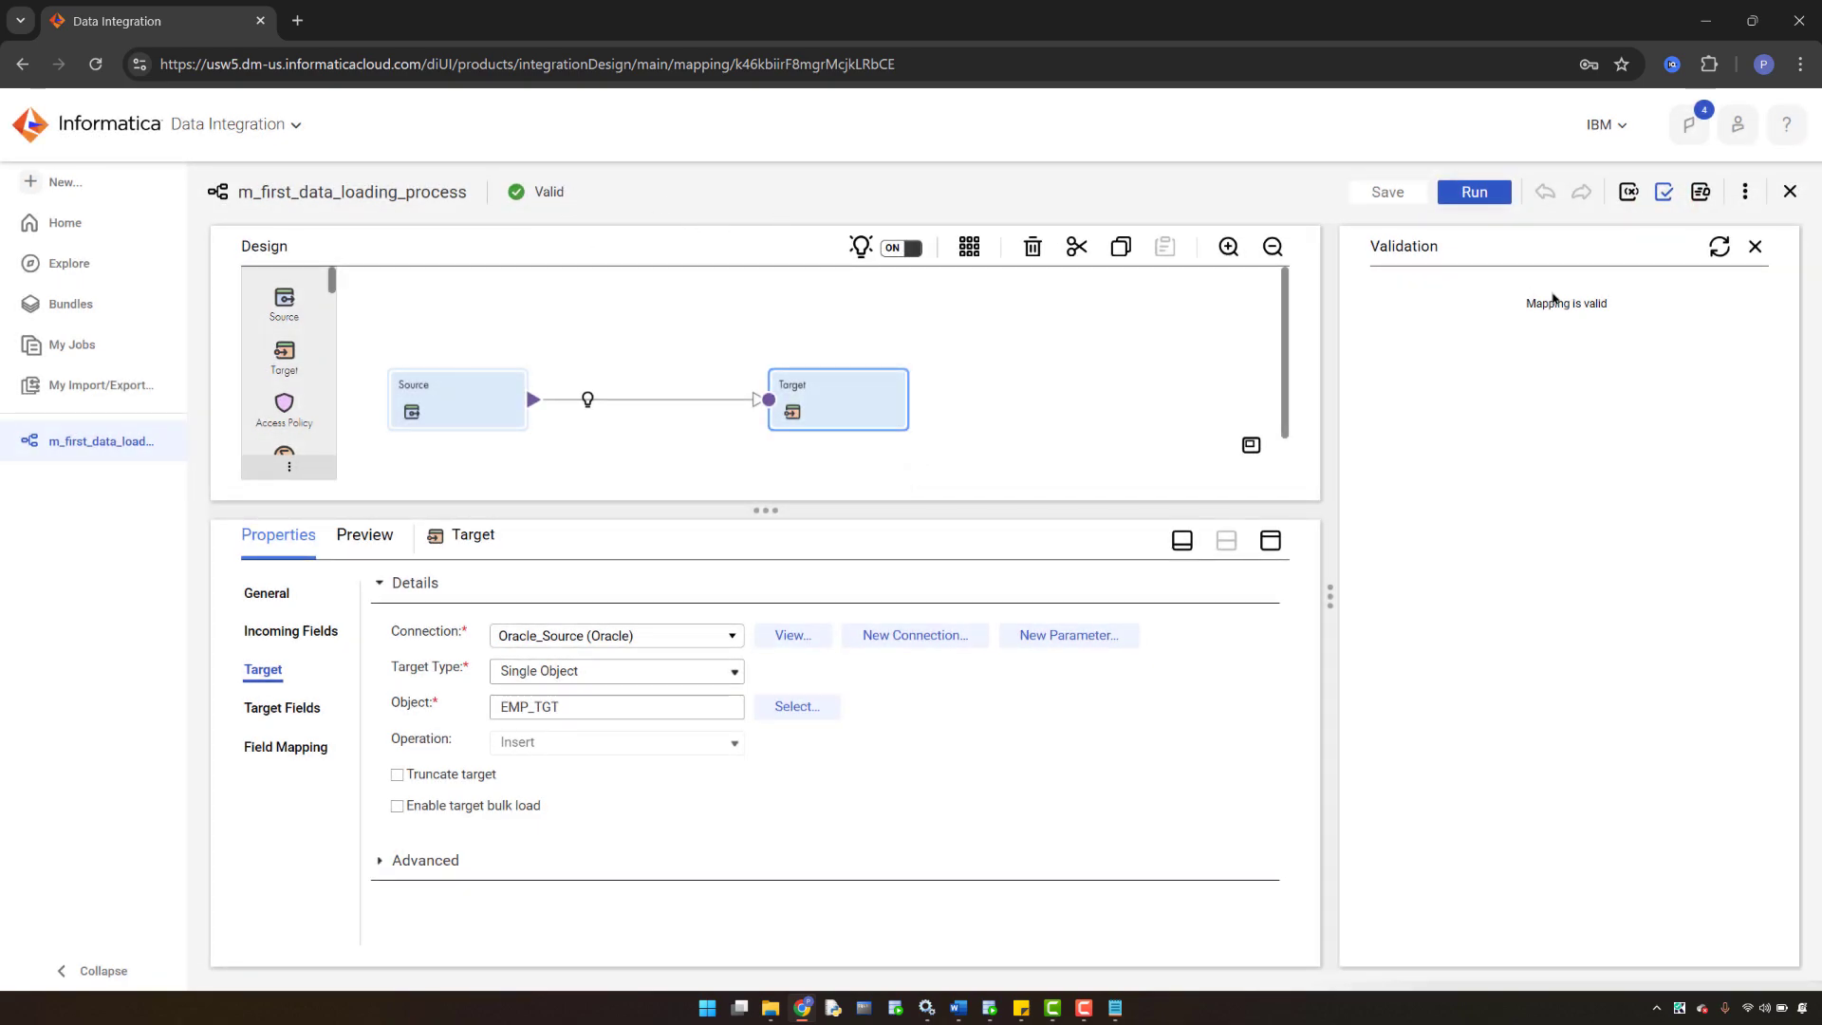
{"action": "left_click", "coordinate": [1755, 249]}
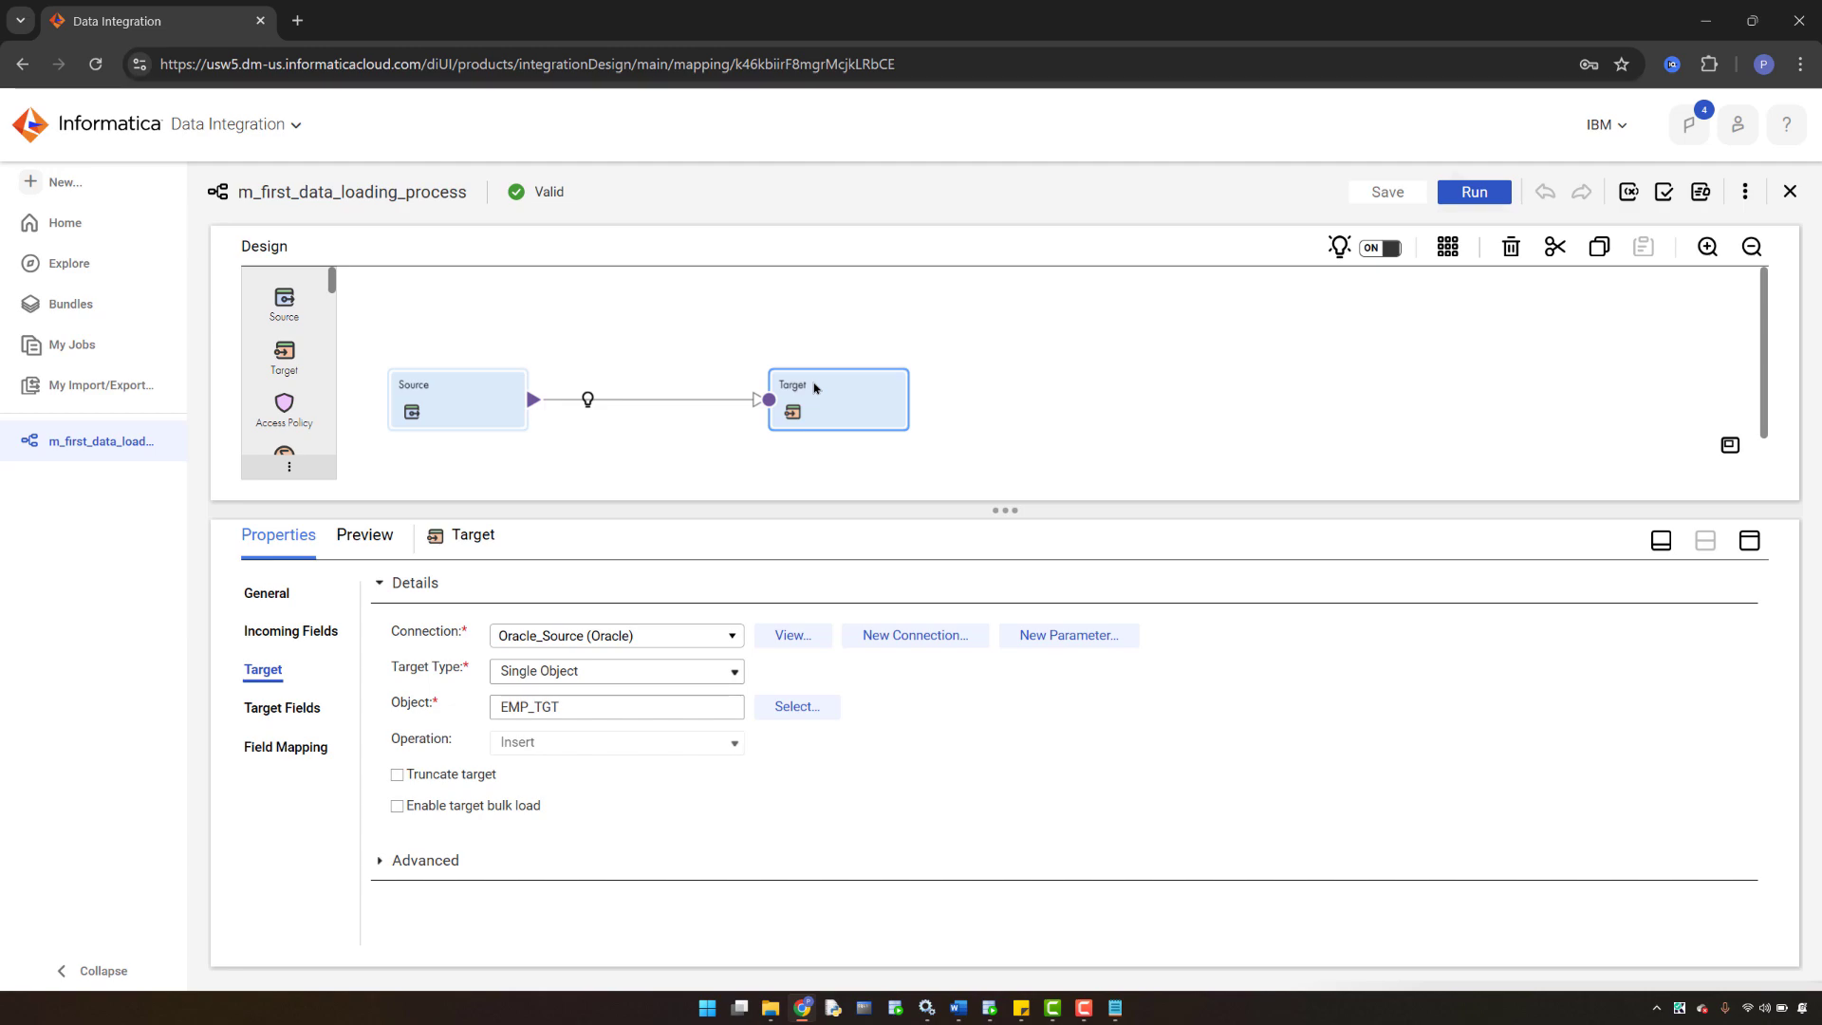
{"action": "left_click", "coordinate": [278, 752]}
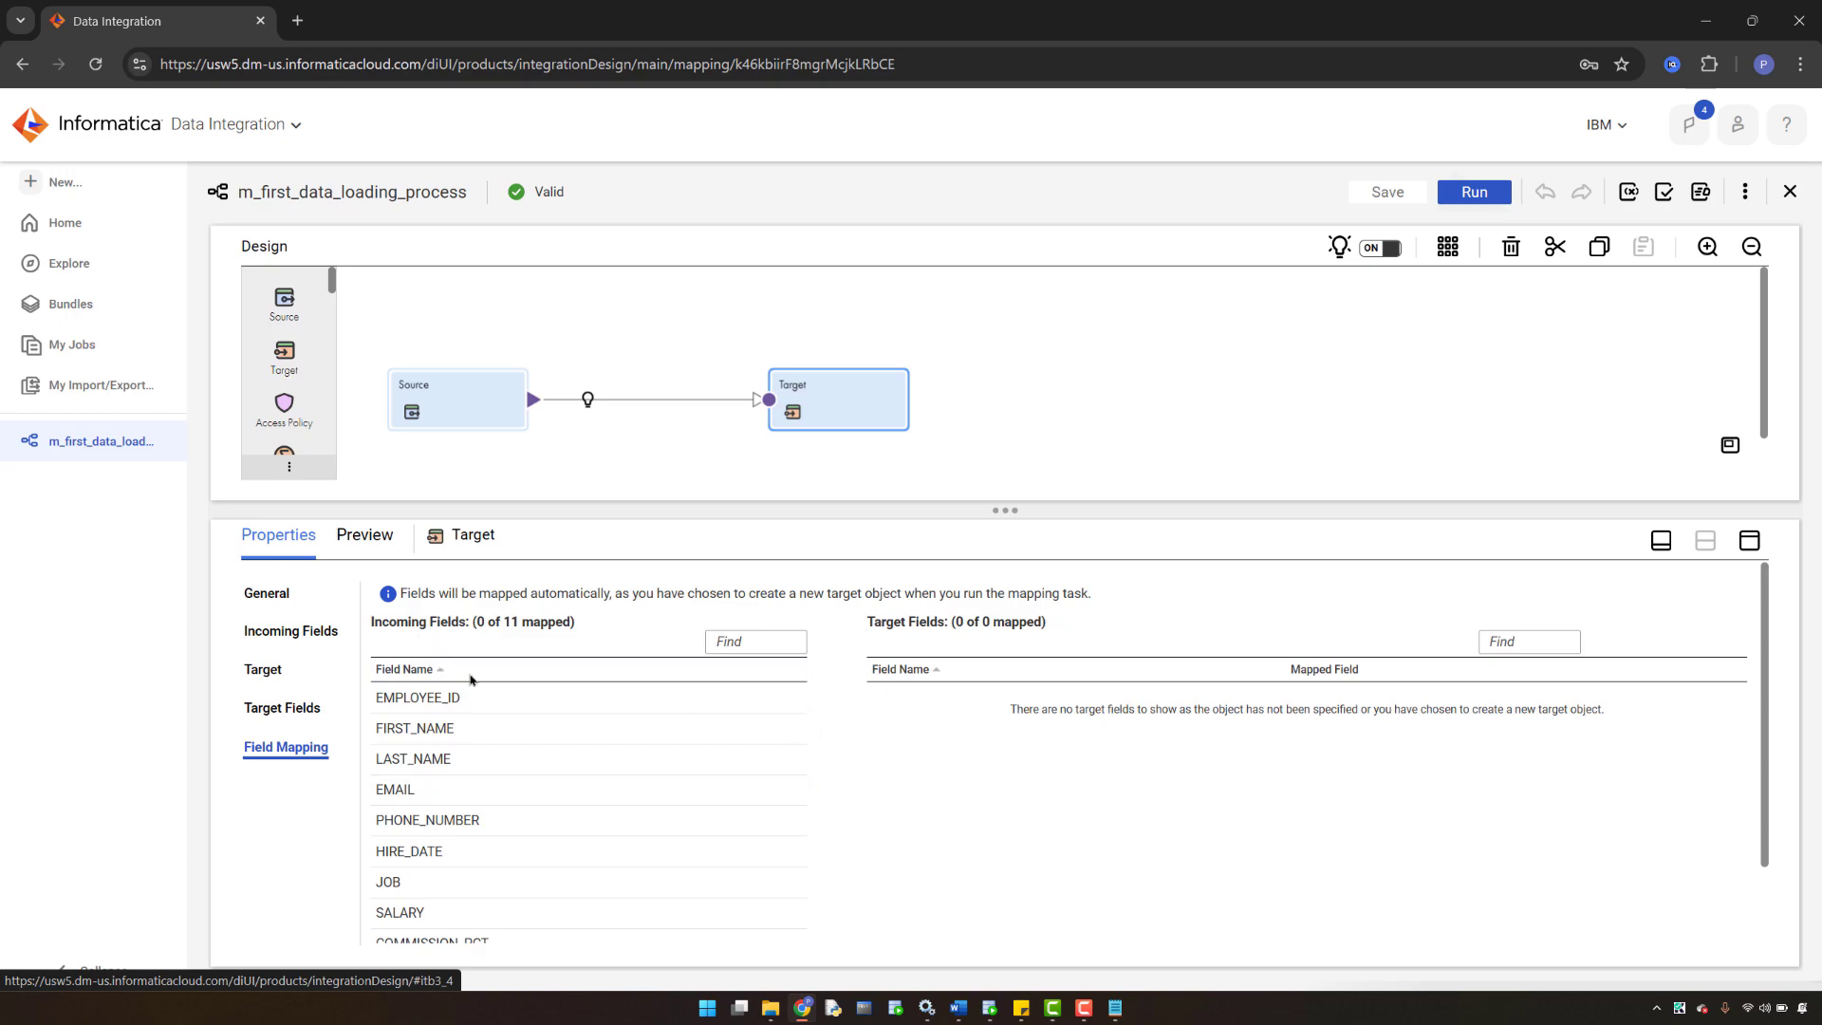
{"action": "left_click", "coordinate": [957, 1007]}
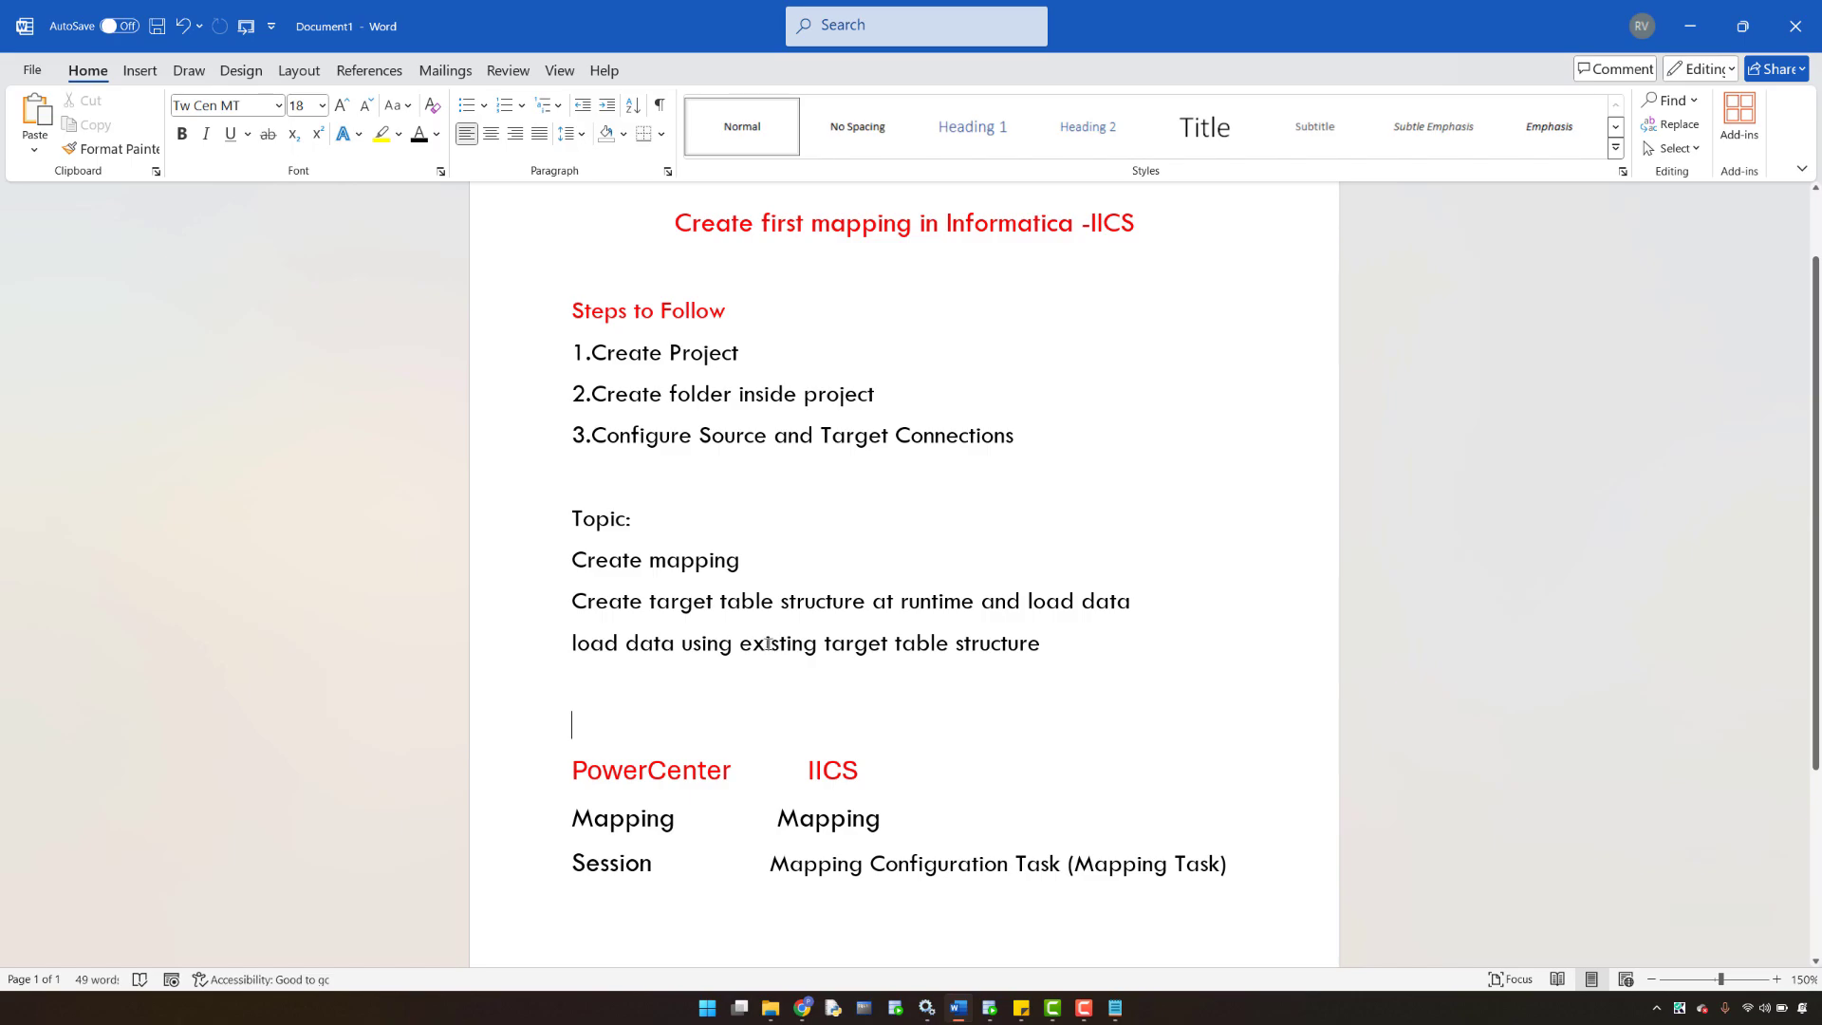
{"action": "left_click", "coordinate": [803, 1007]}
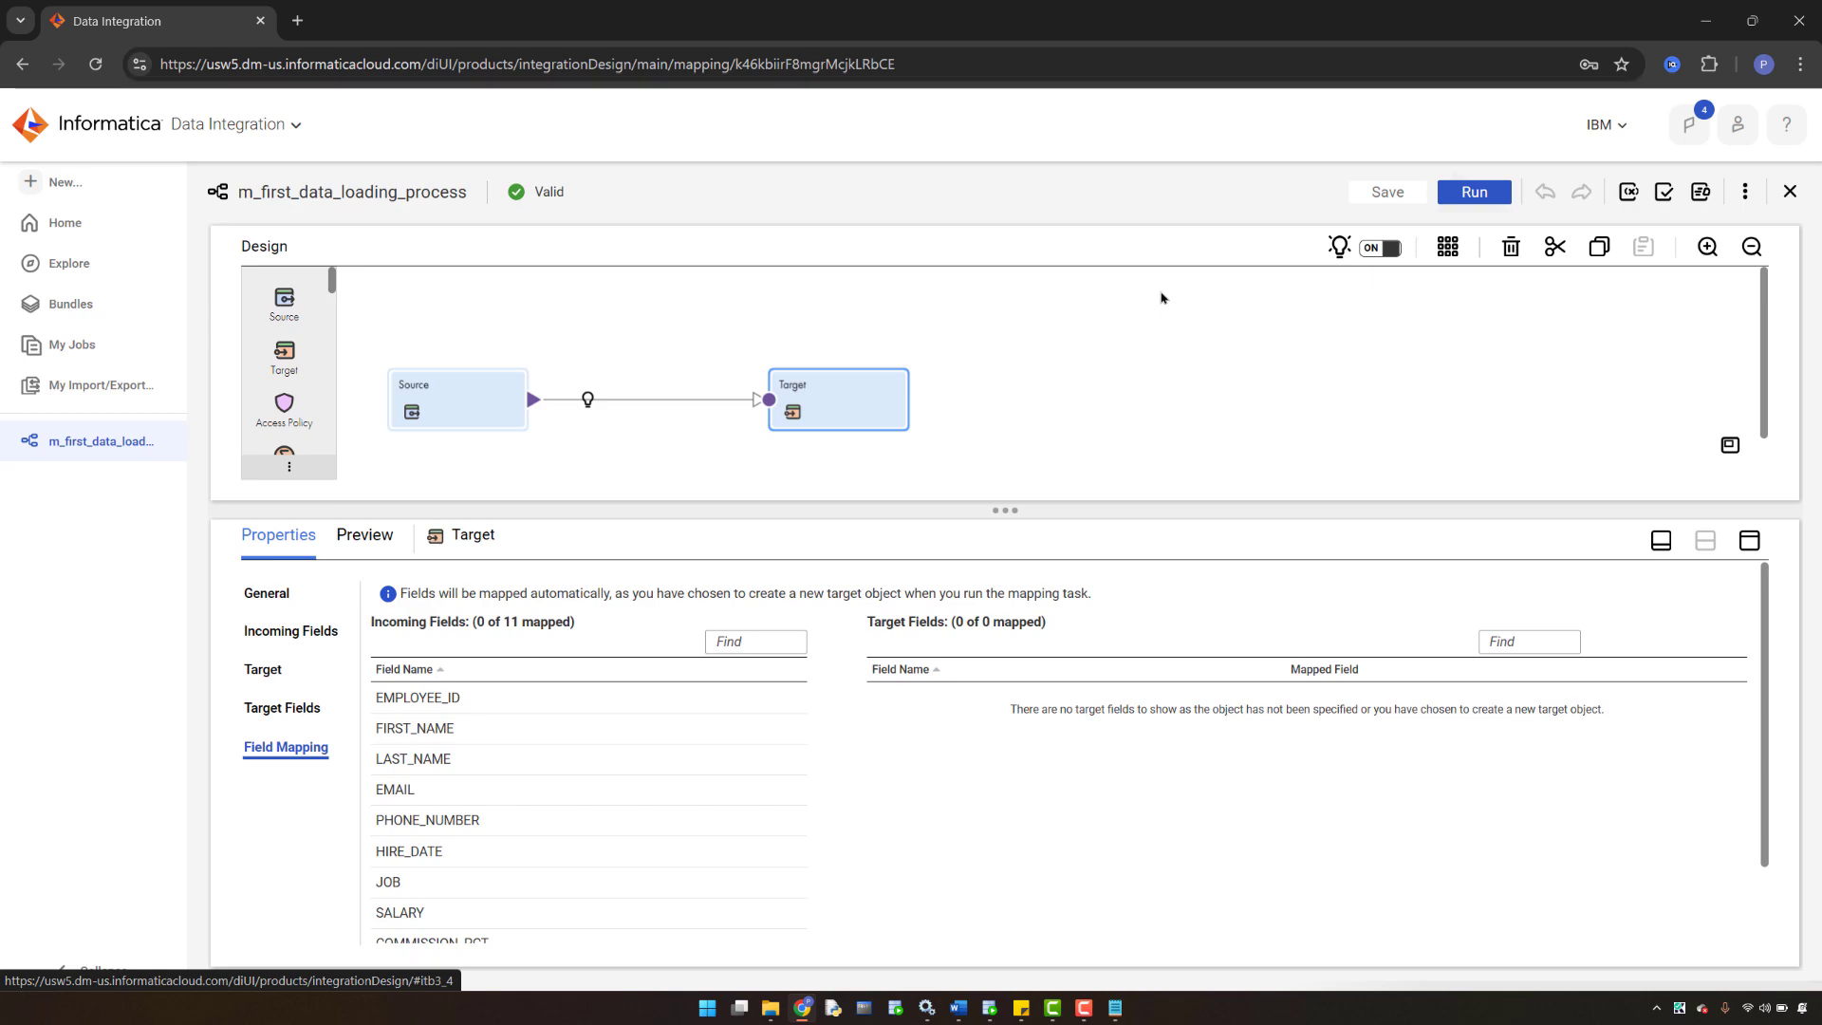
- In a blank Notepad note, type the heading 'PowerCenter IICS'
{"action": "left_click", "coordinate": [1115, 1007]}
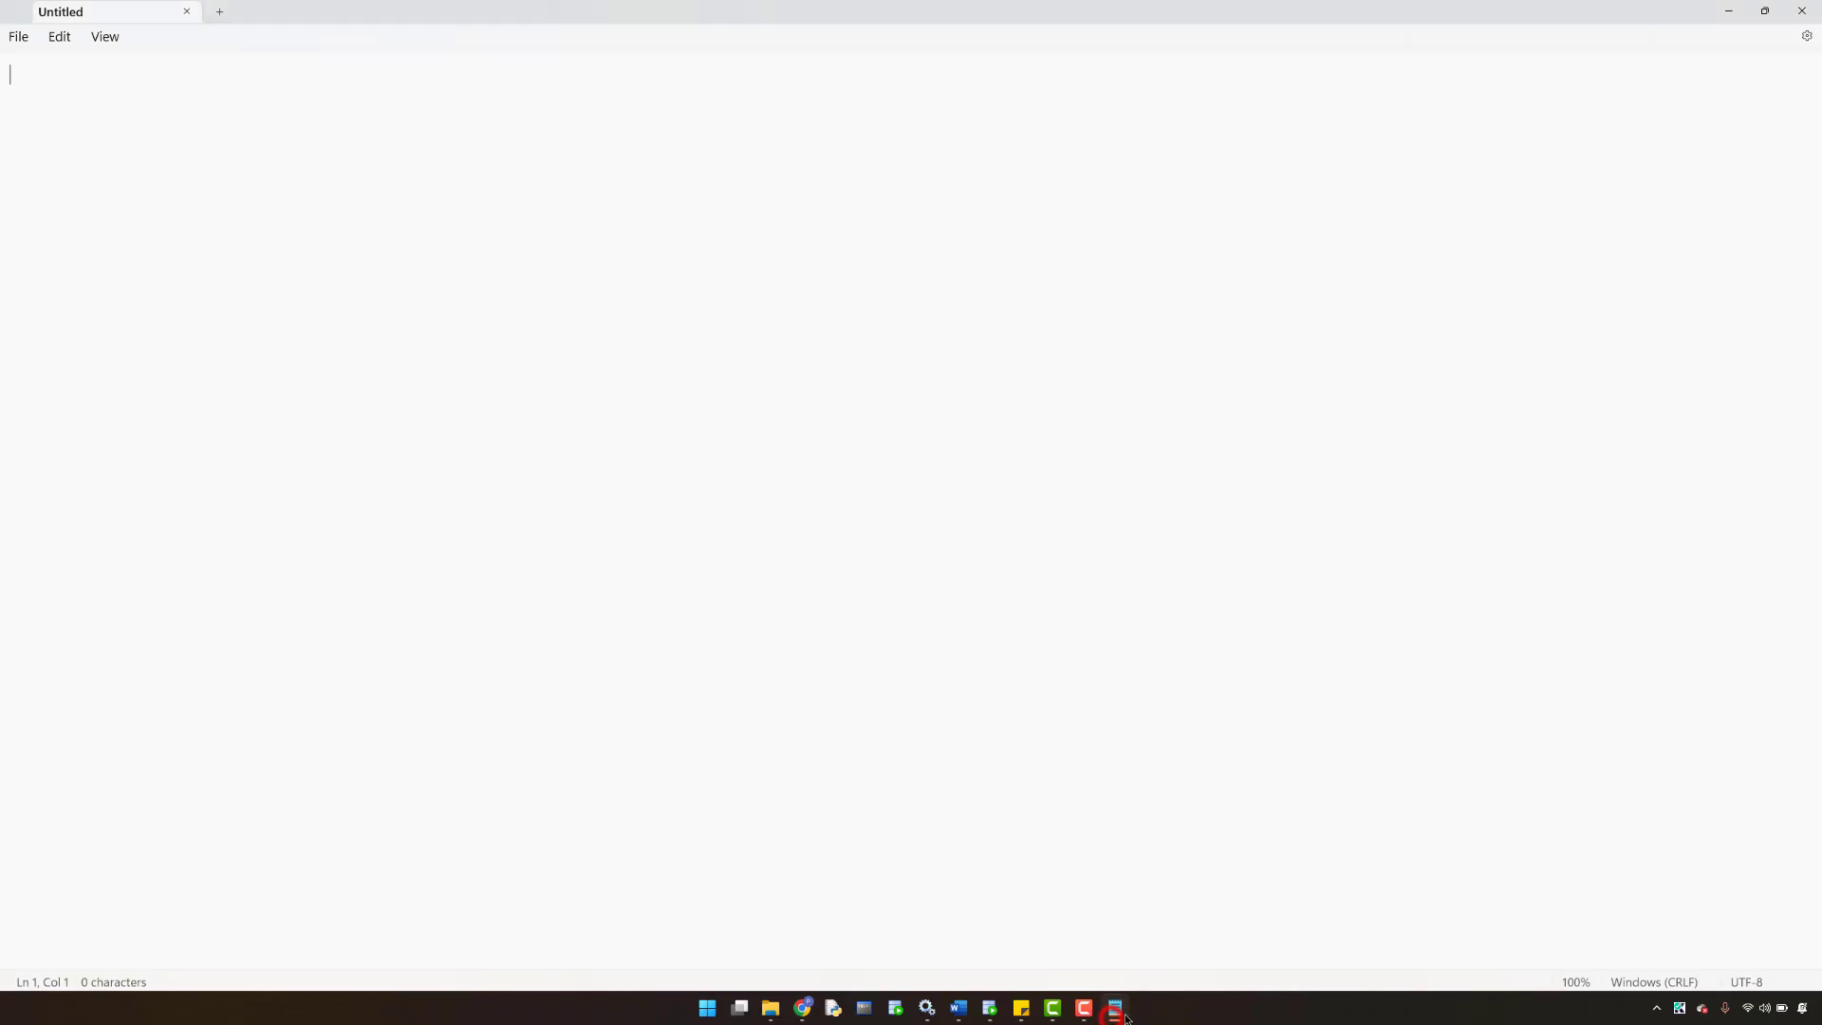
{"action": "left_click", "coordinate": [73, 94]}
{"action": "key", "text": "Caps_Lock"}
{"action": "key", "text": "Caps_Lock"}
{"action": "type", "text": "Pow"}
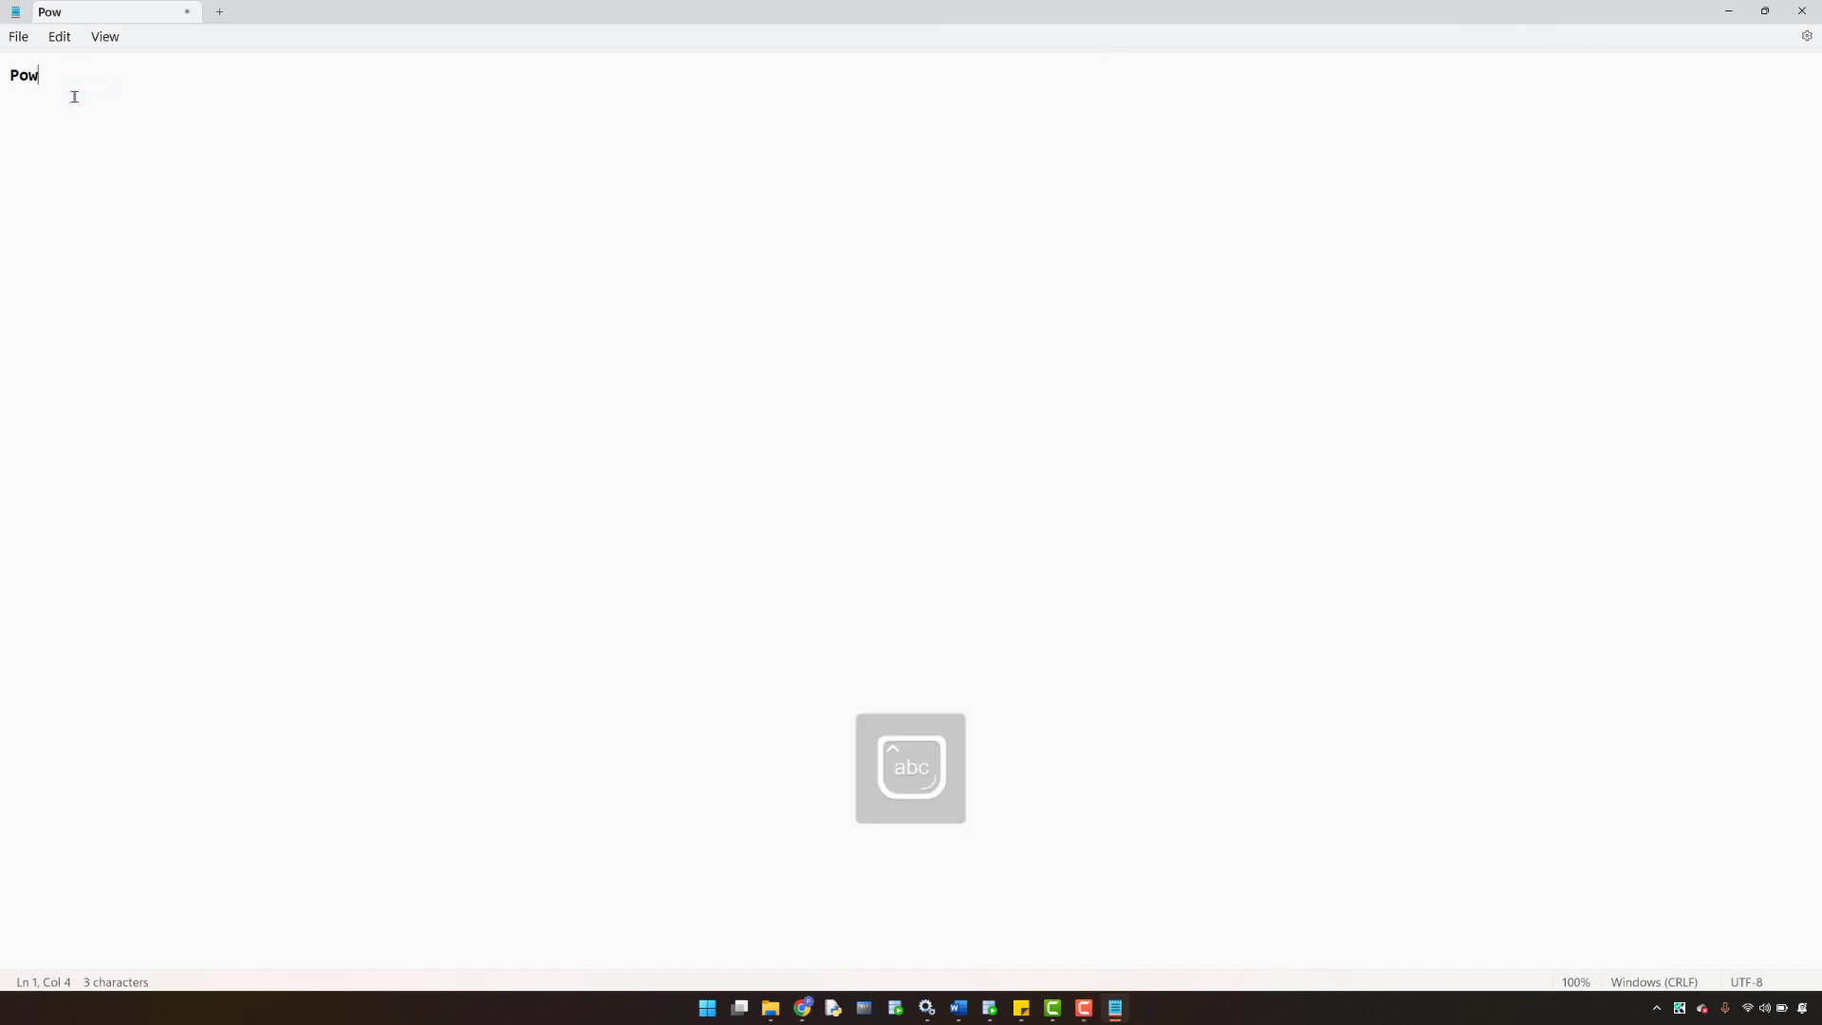
{"action": "type", "text": "erCenter"}
{"action": "key", "text": "Caps_Lock"}
{"action": "type", "text": "IICS"}
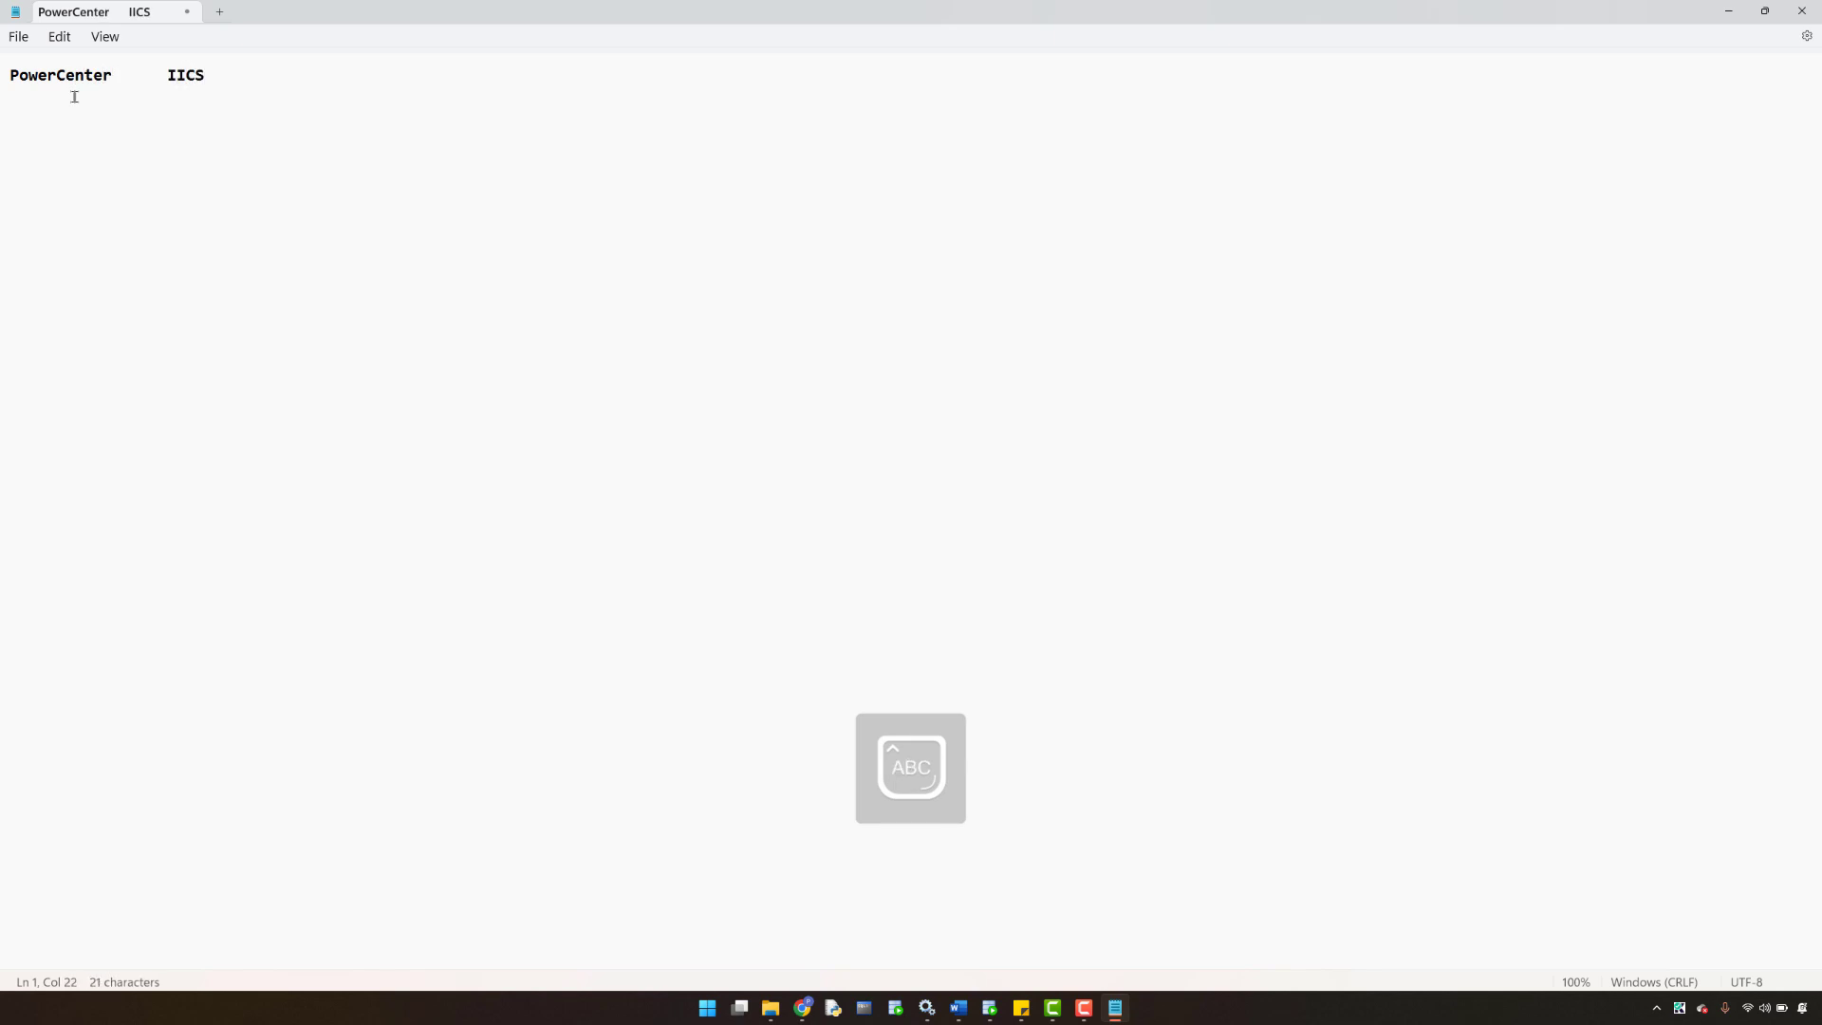
{"action": "key", "text": "Return"}
- Add comparison lines: mapping → Mapping, session → Mapping configuration task (Mapping Task)
{"action": "type", "text": "mAPPING          M"}
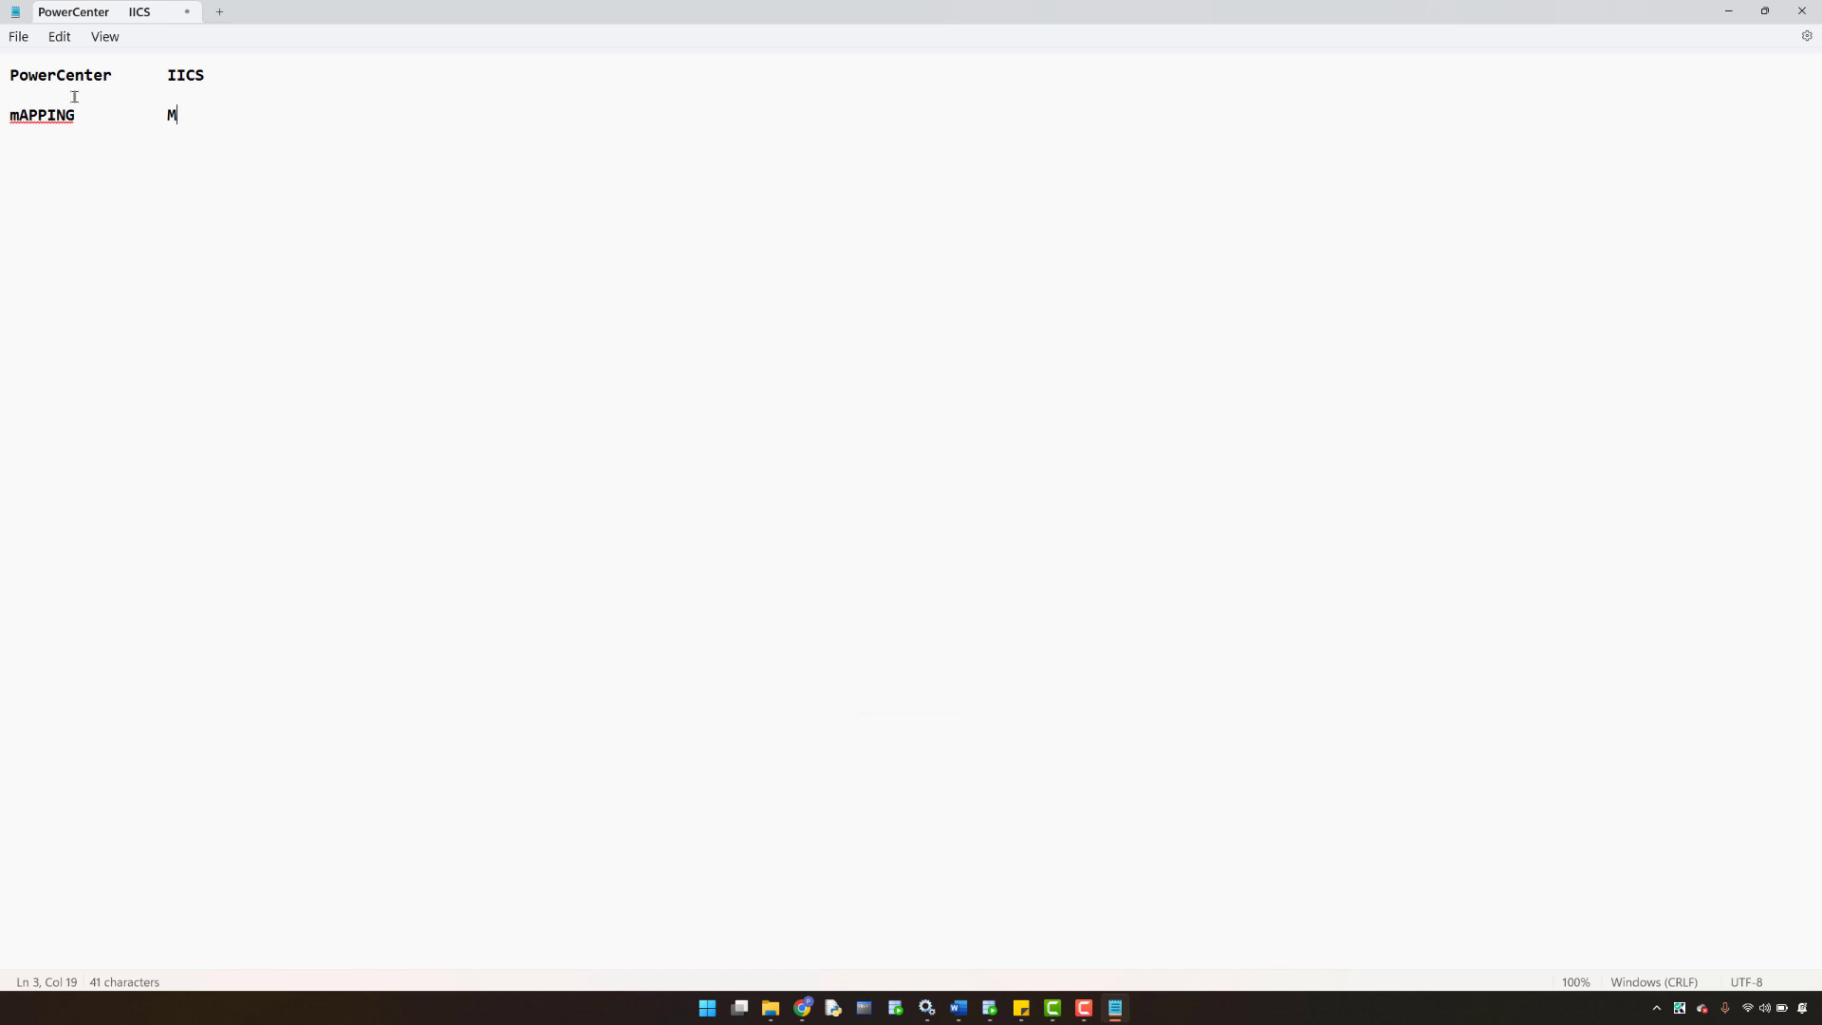
{"action": "key", "text": "Caps_Lock"}
{"action": "type", "text": "apping"}
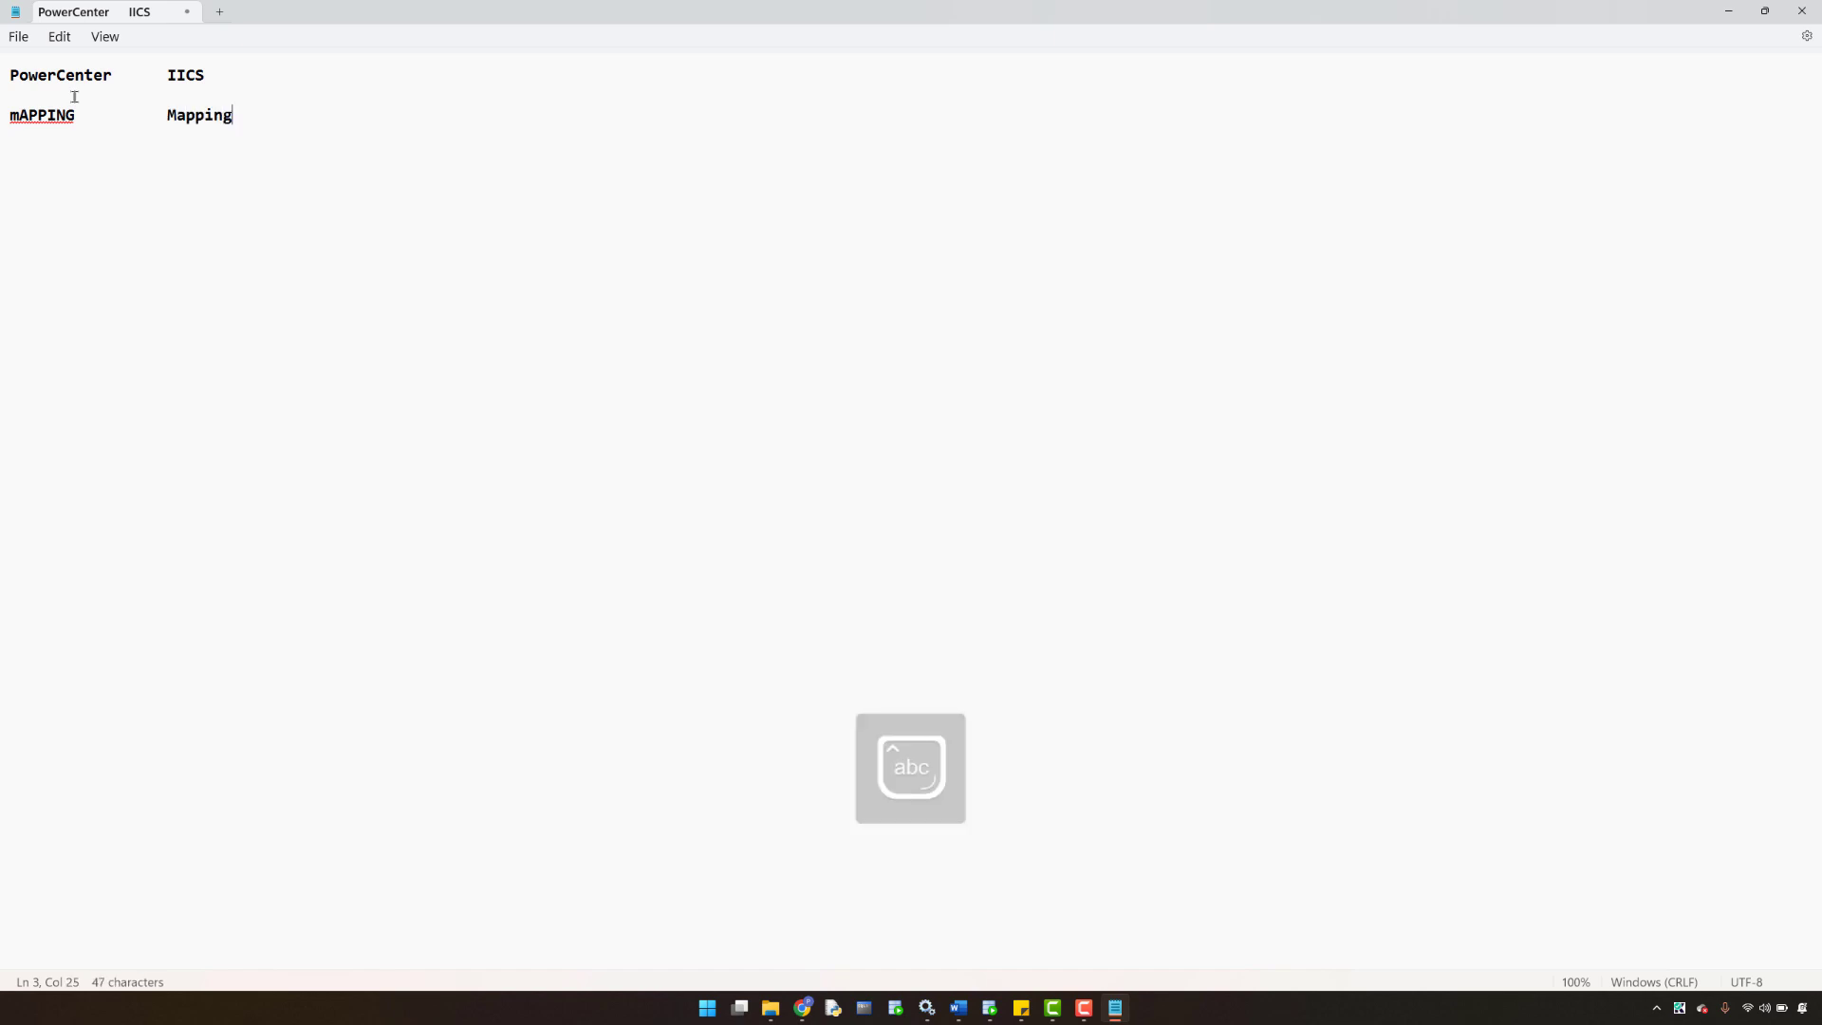
{"action": "key", "text": "Return"}
{"action": "key", "text": "Return"}
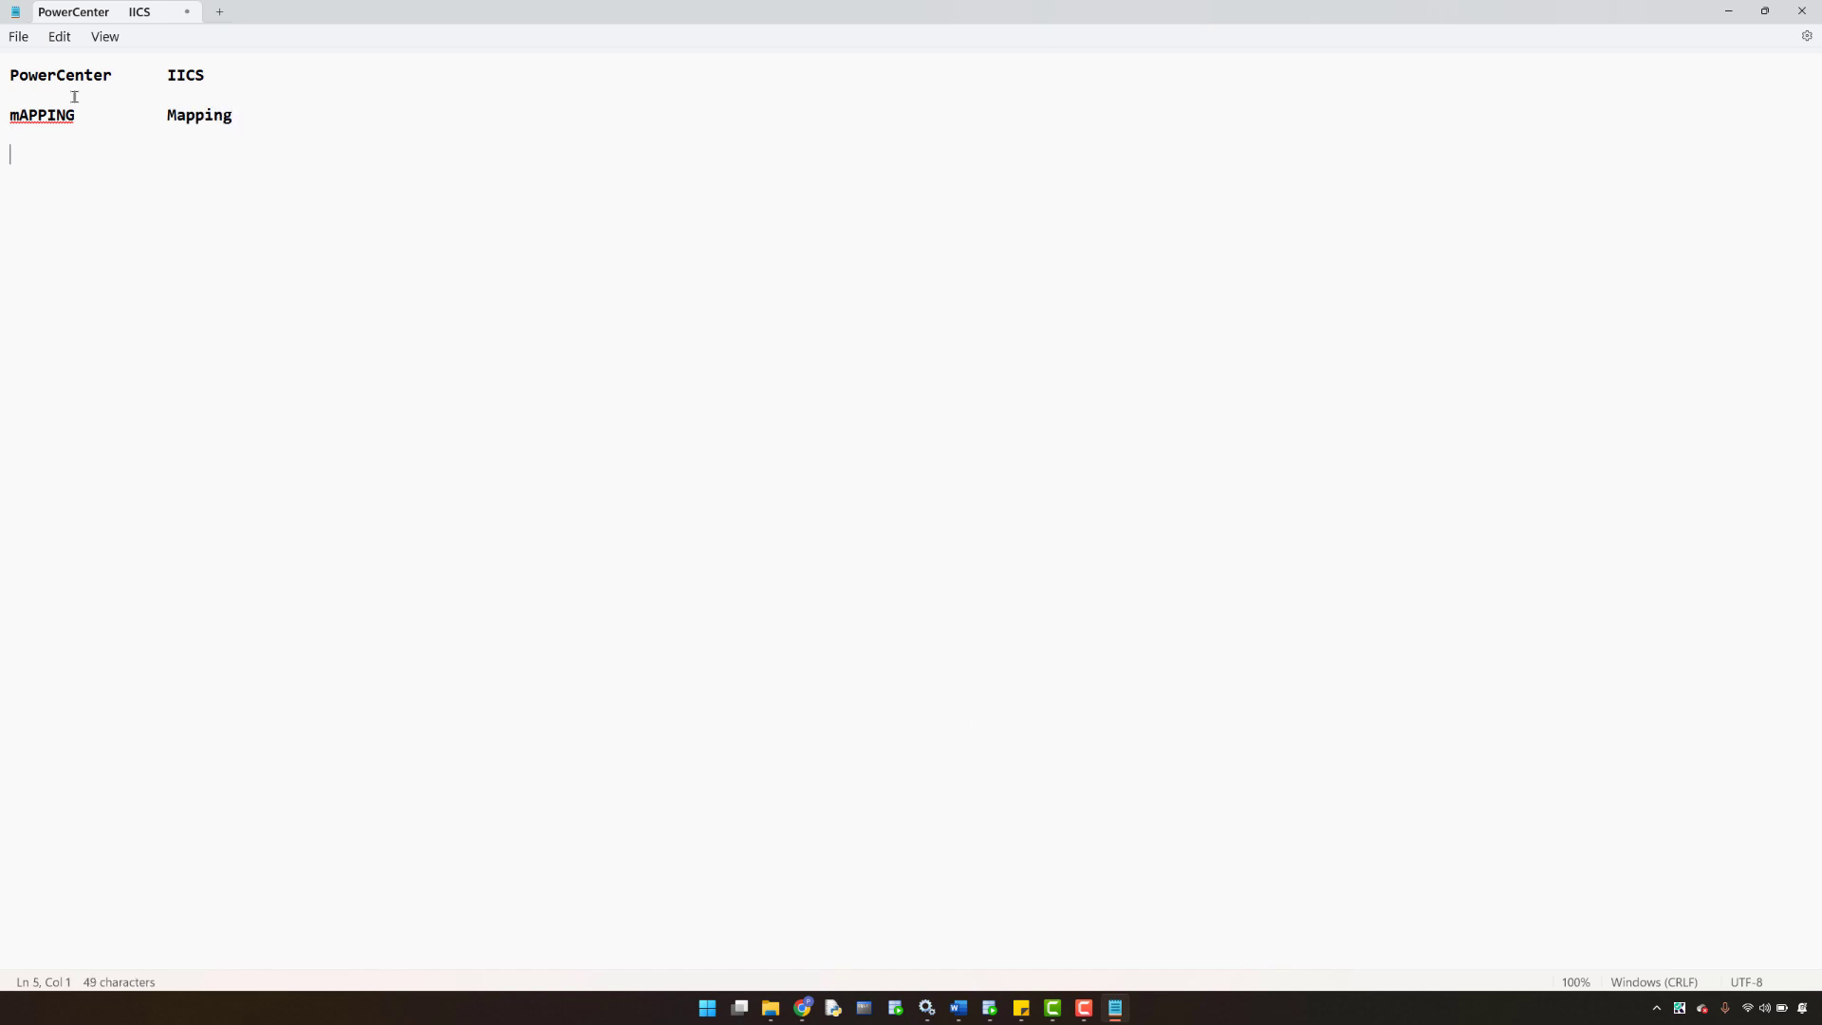
{"action": "type", "text": "session         M"}
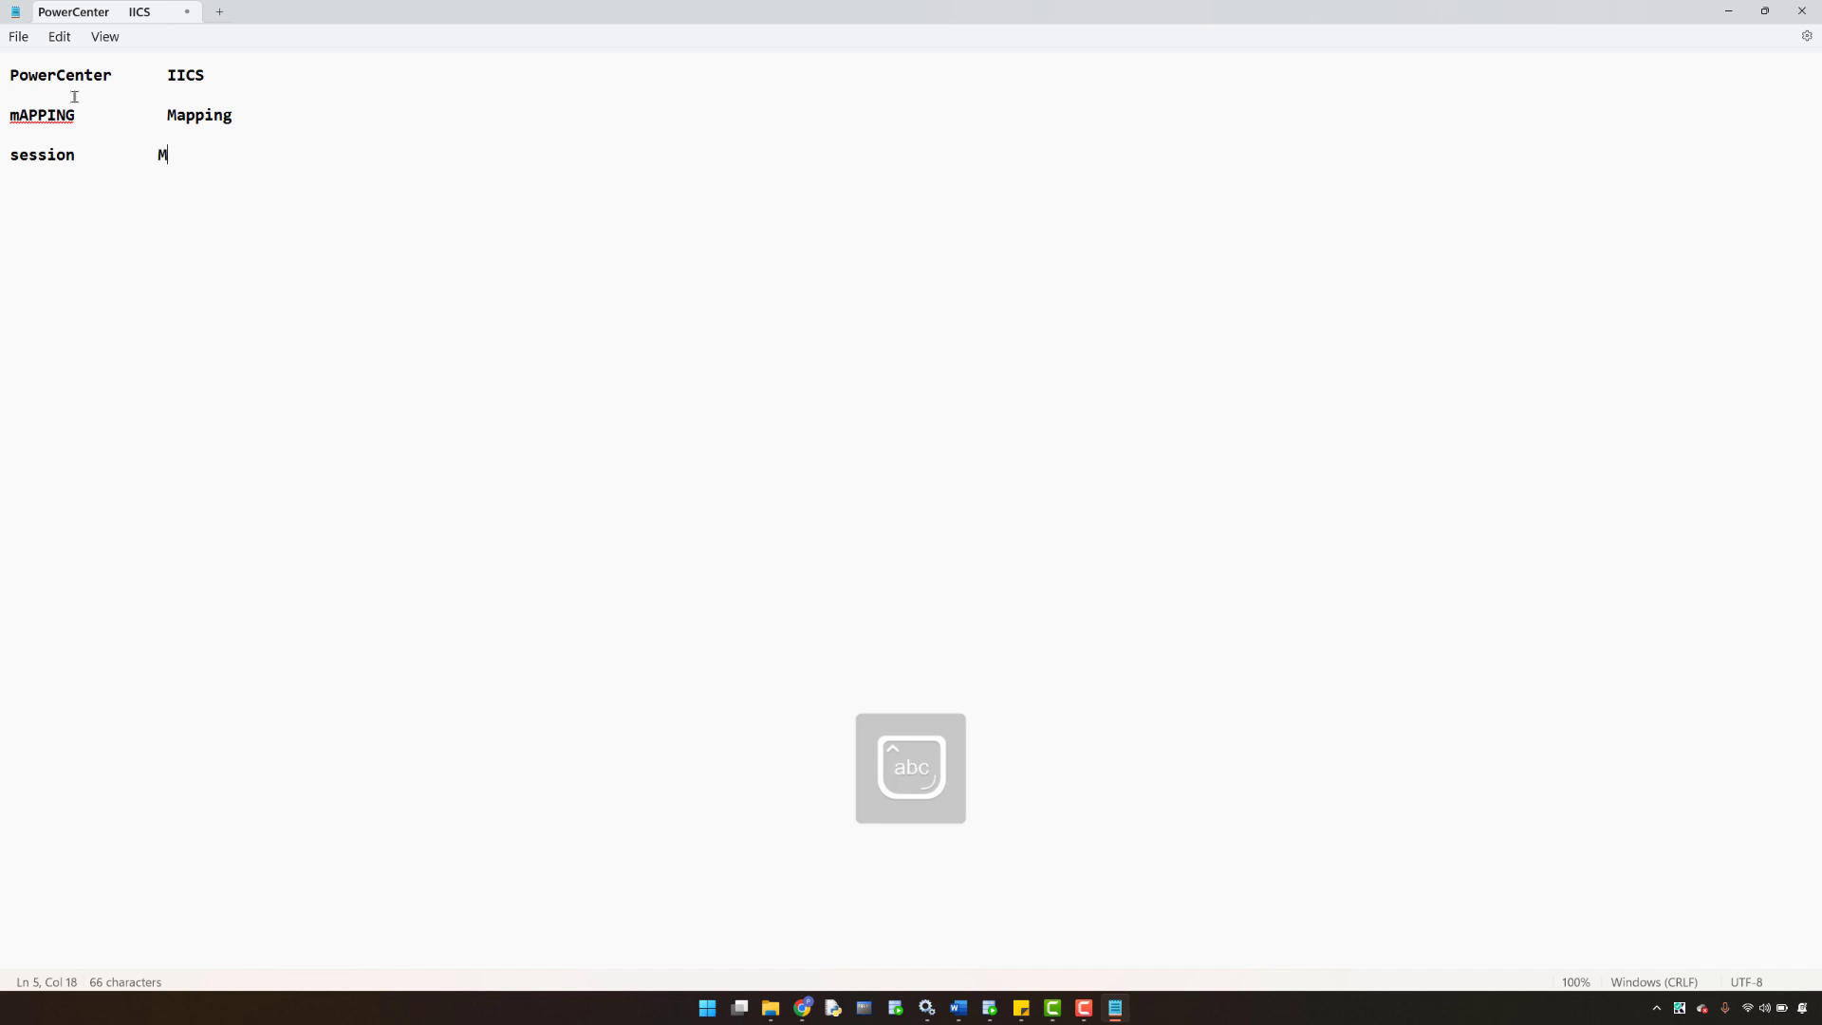
{"action": "type", "text": "apping conf"}
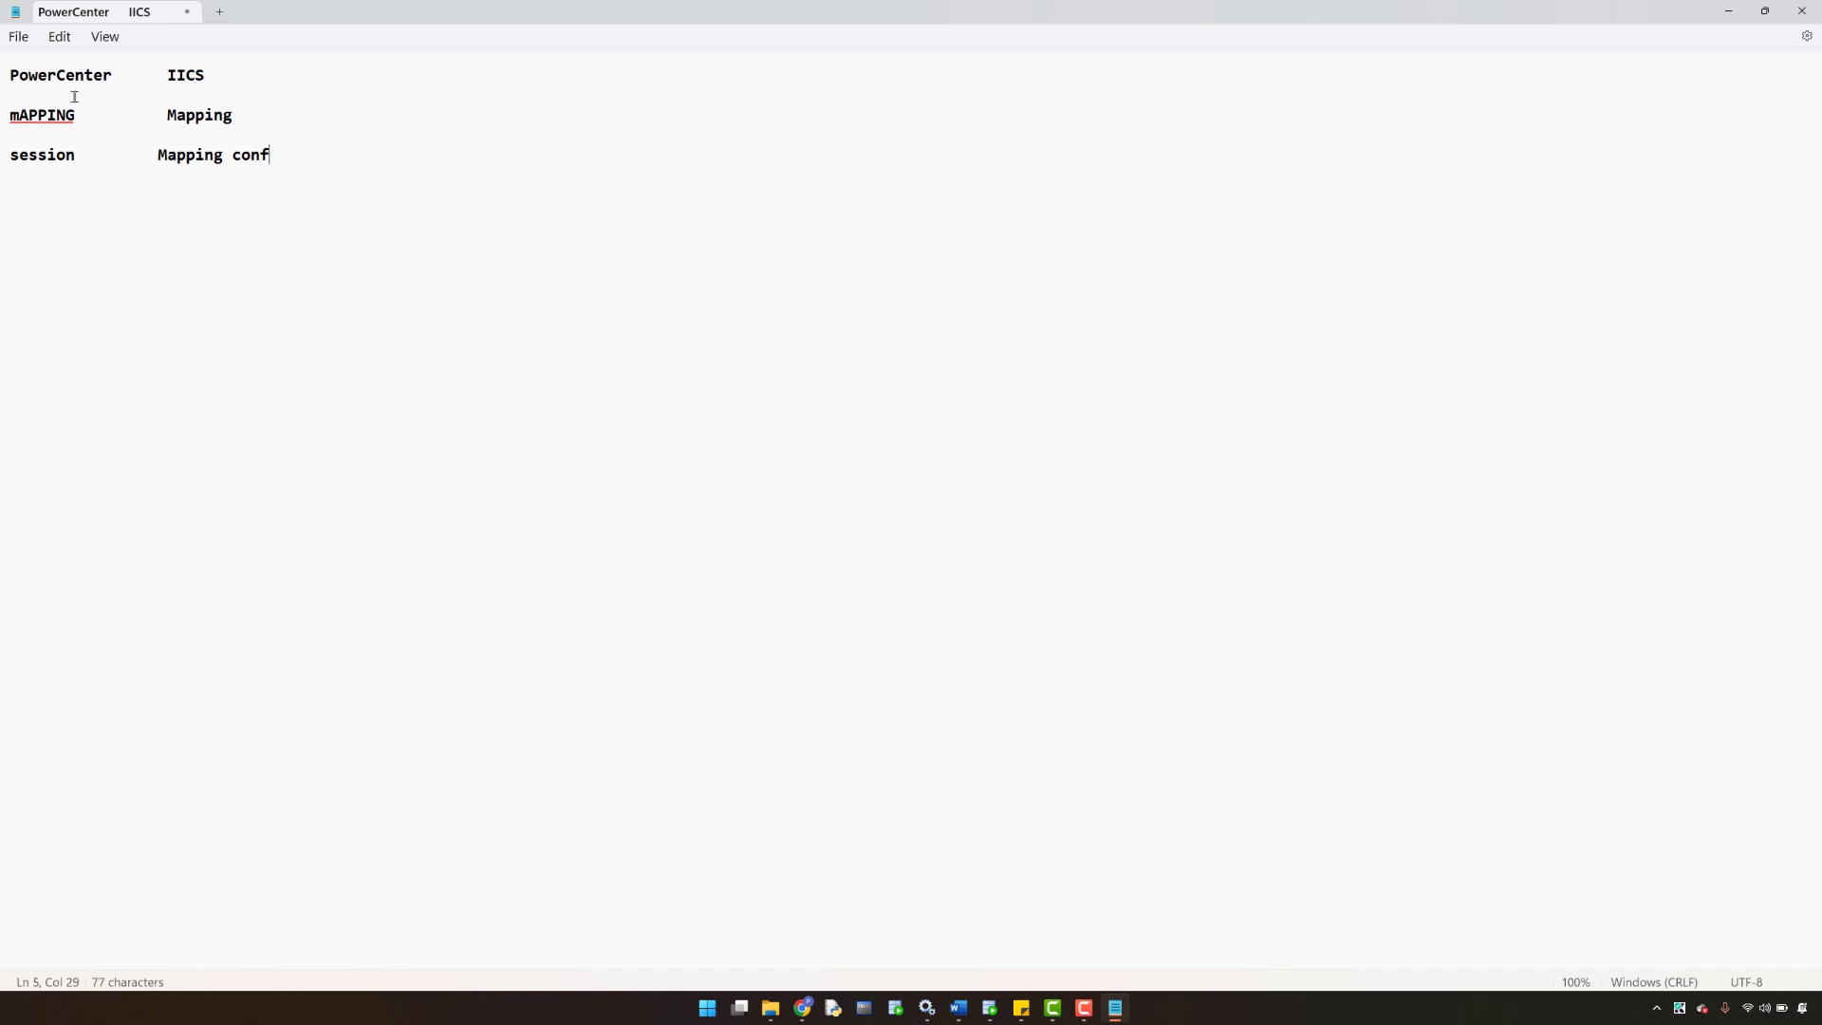
{"action": "type", "text": "iguration task (Mapping Task"}
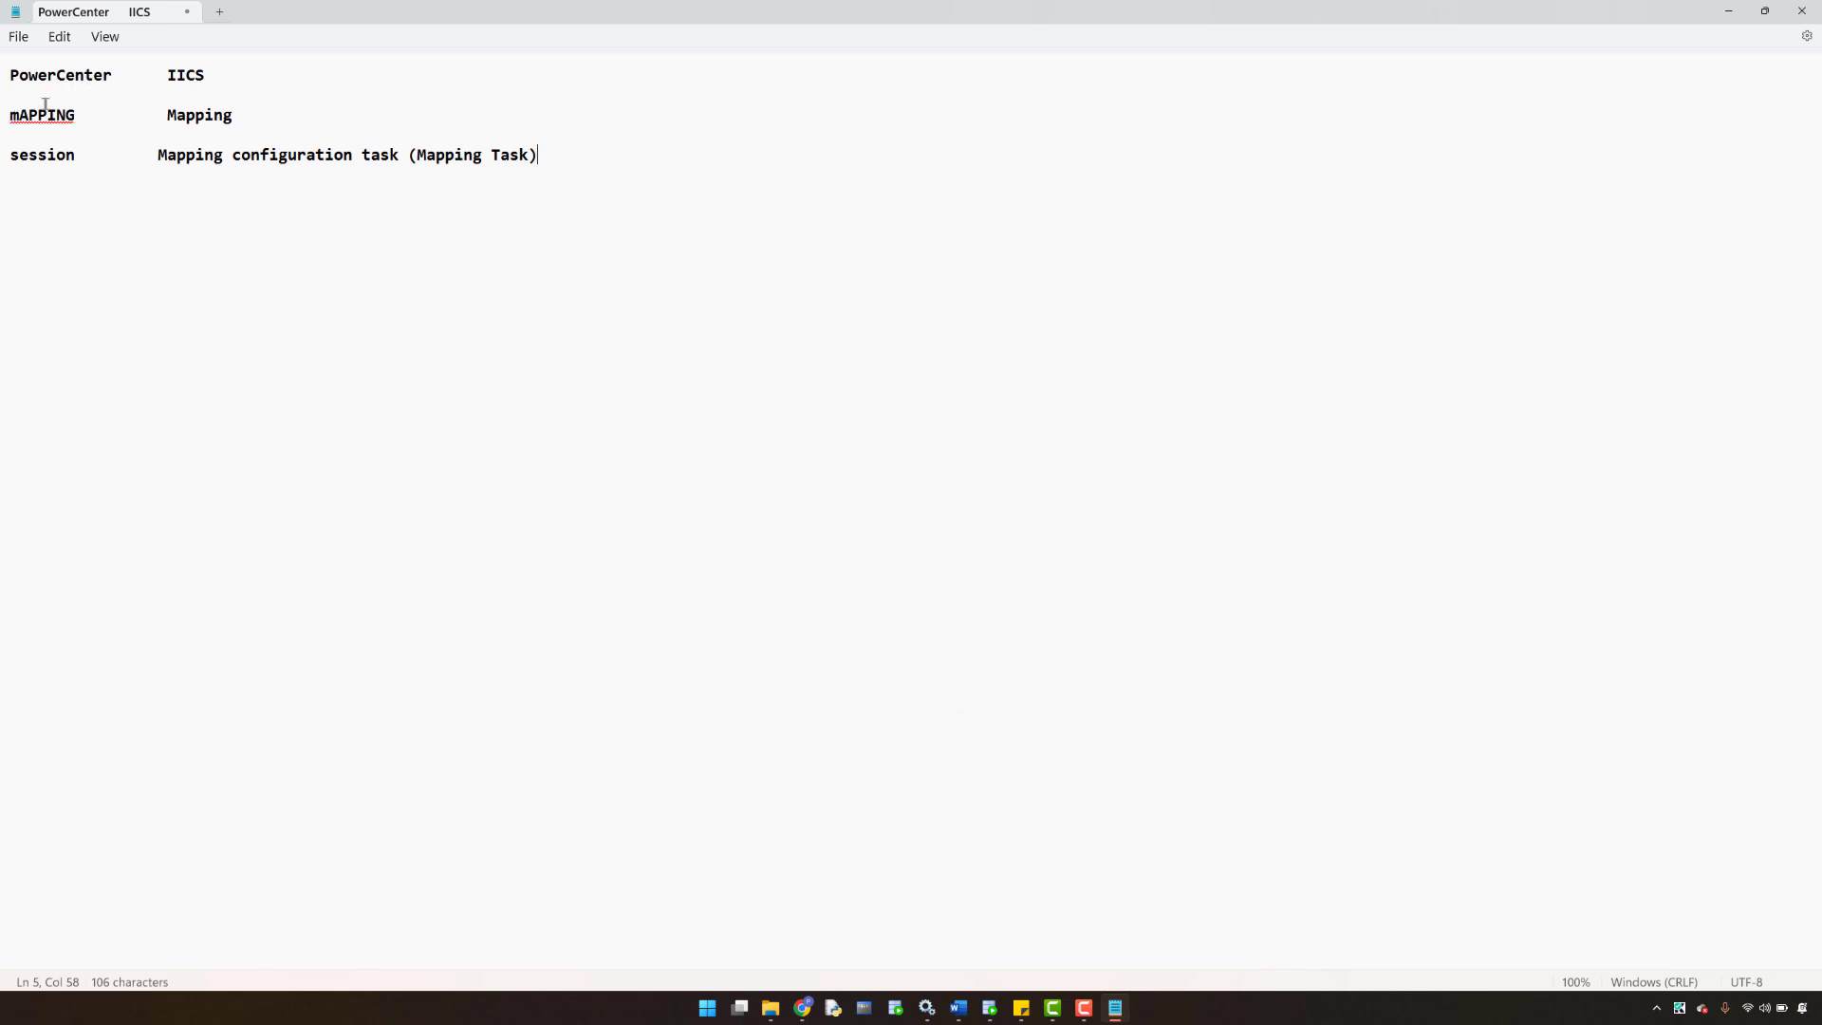
{"action": "left_click_drag", "start_coordinate": [12, 114], "coordinate": [223, 115]}
{"action": "left_click_drag", "start_coordinate": [12, 157], "coordinate": [769, 383]}
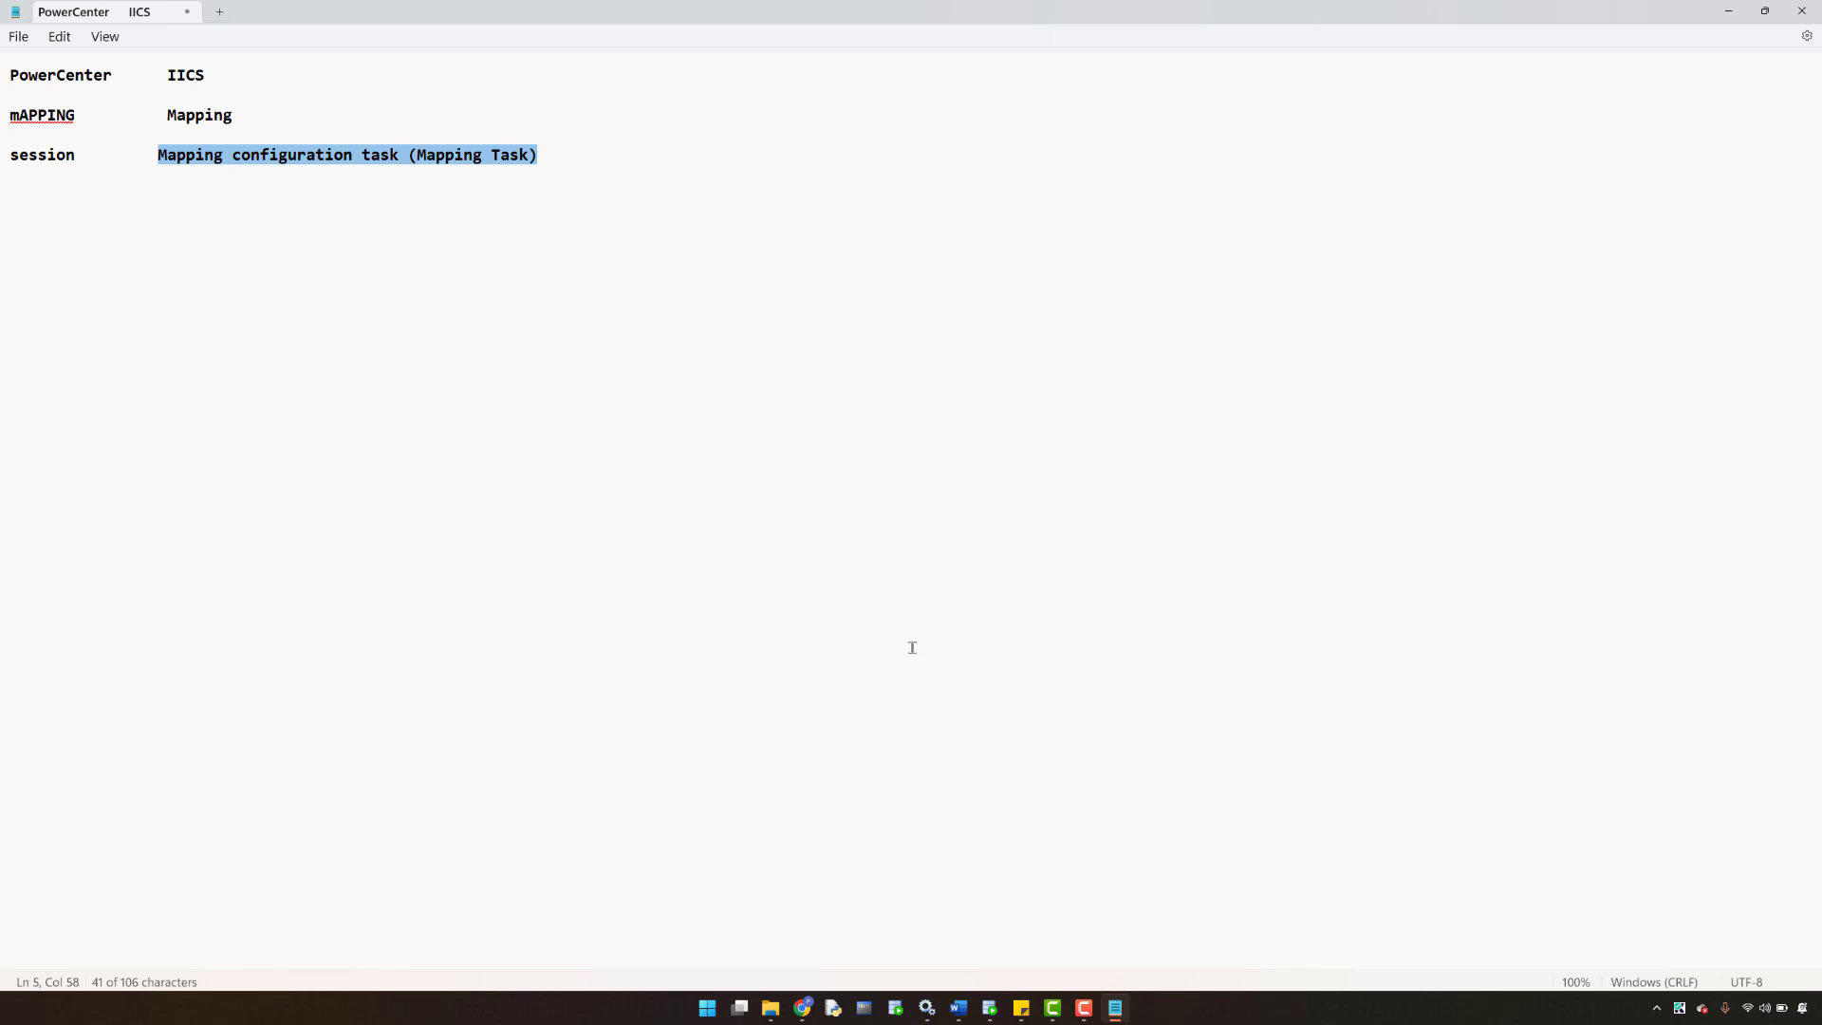
{"action": "left_click", "coordinate": [803, 1008]}
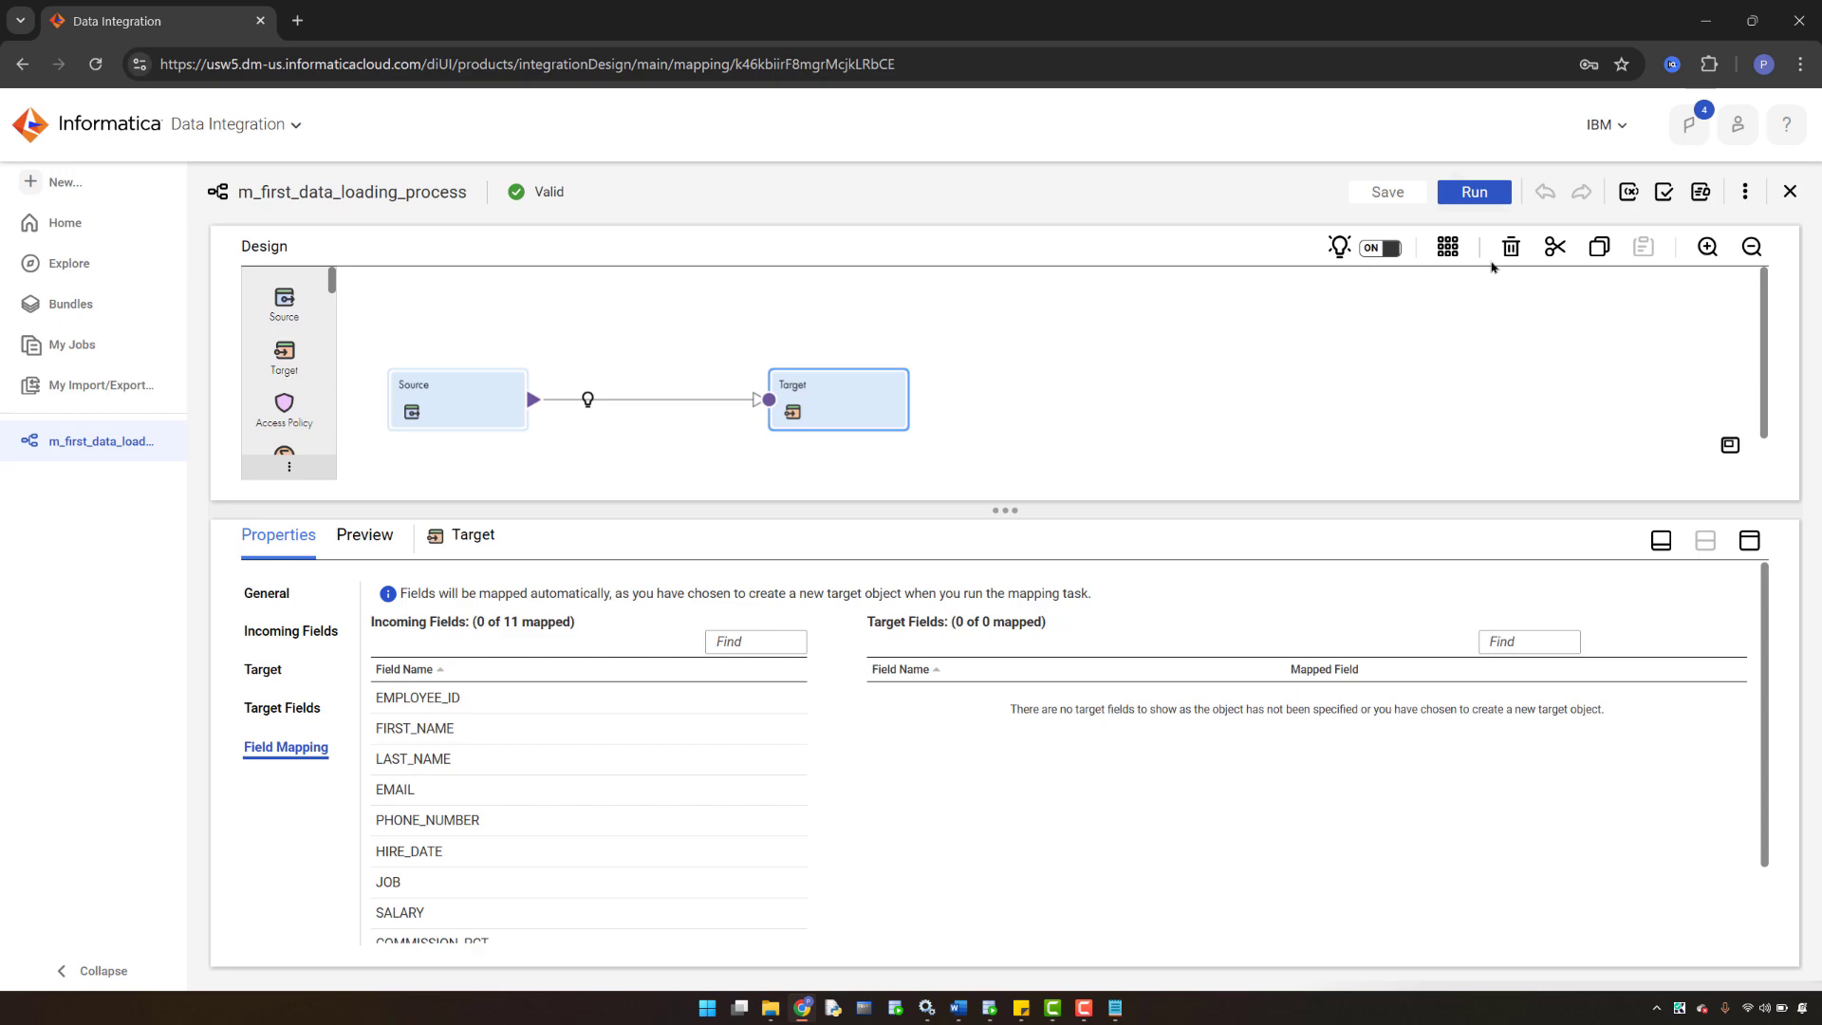
- Start a new mapping task from the mapping, then discard that first unsaved attempt
{"action": "left_click", "coordinate": [1745, 193]}
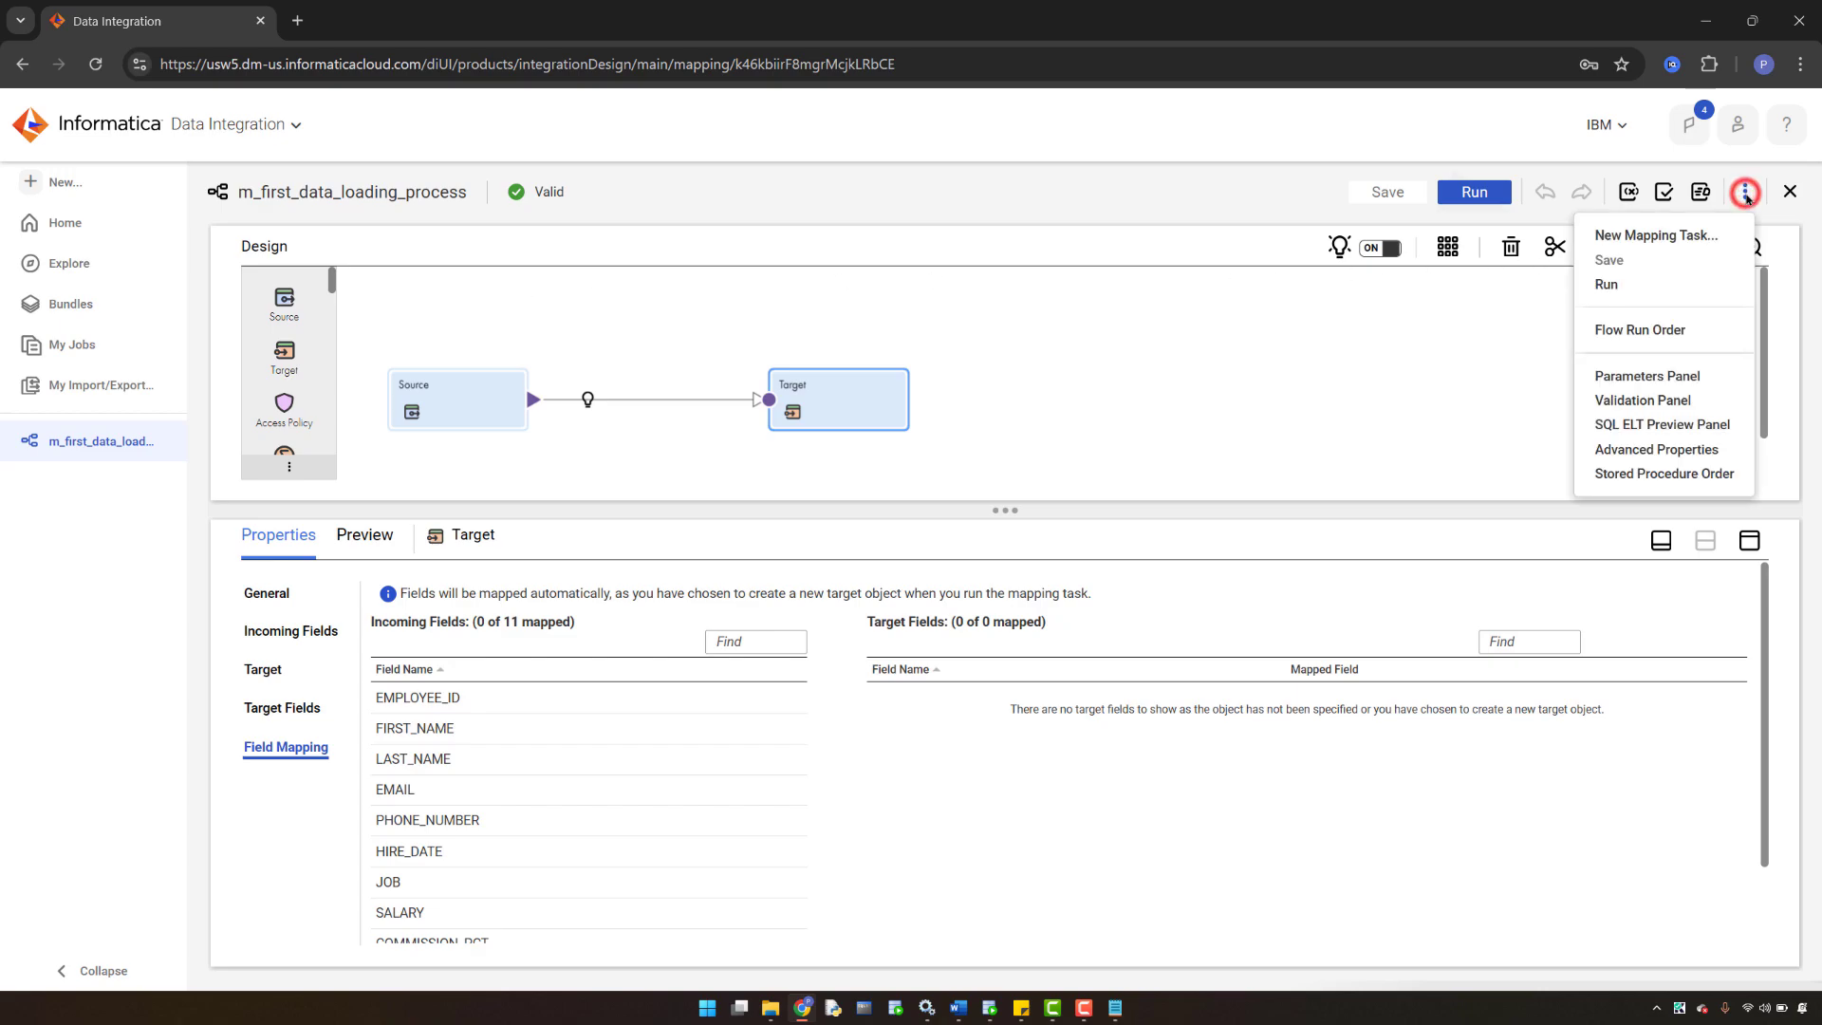
{"action": "left_click", "coordinate": [1642, 237]}
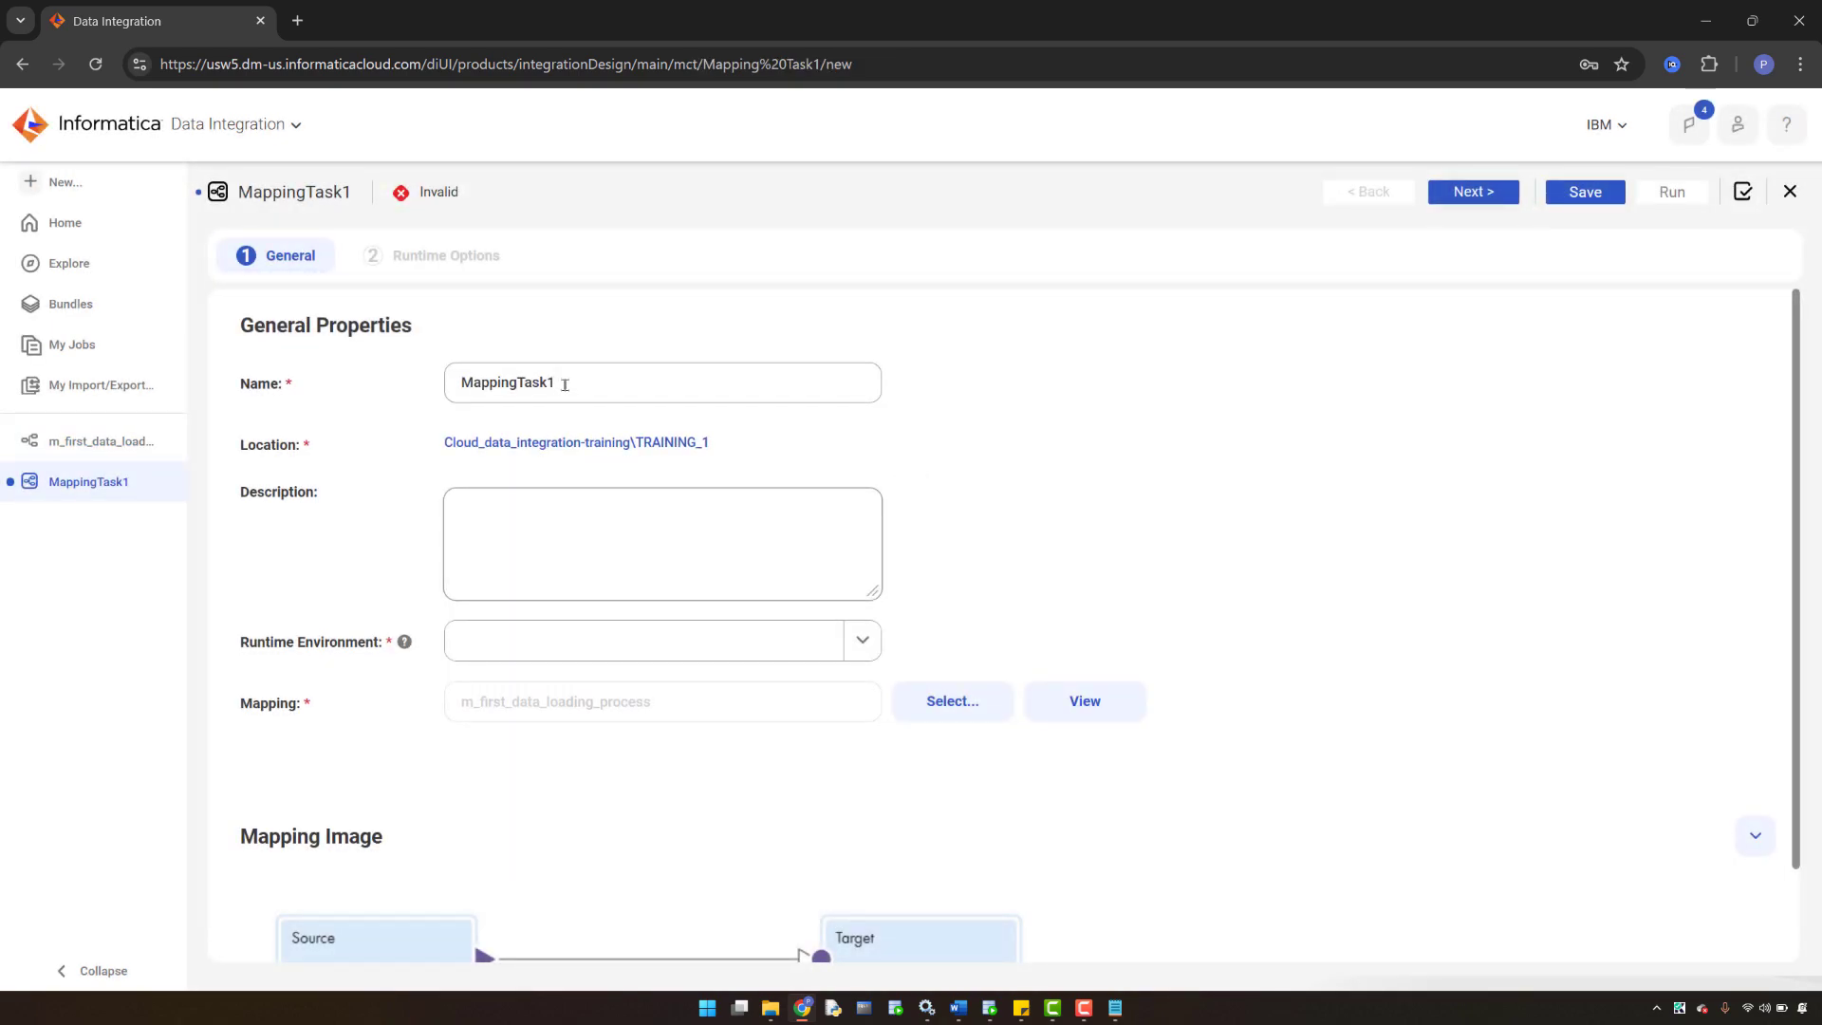
{"action": "left_click", "coordinate": [565, 385]}
{"action": "left_click_drag", "start_coordinate": [607, 387], "coordinate": [444, 388]}
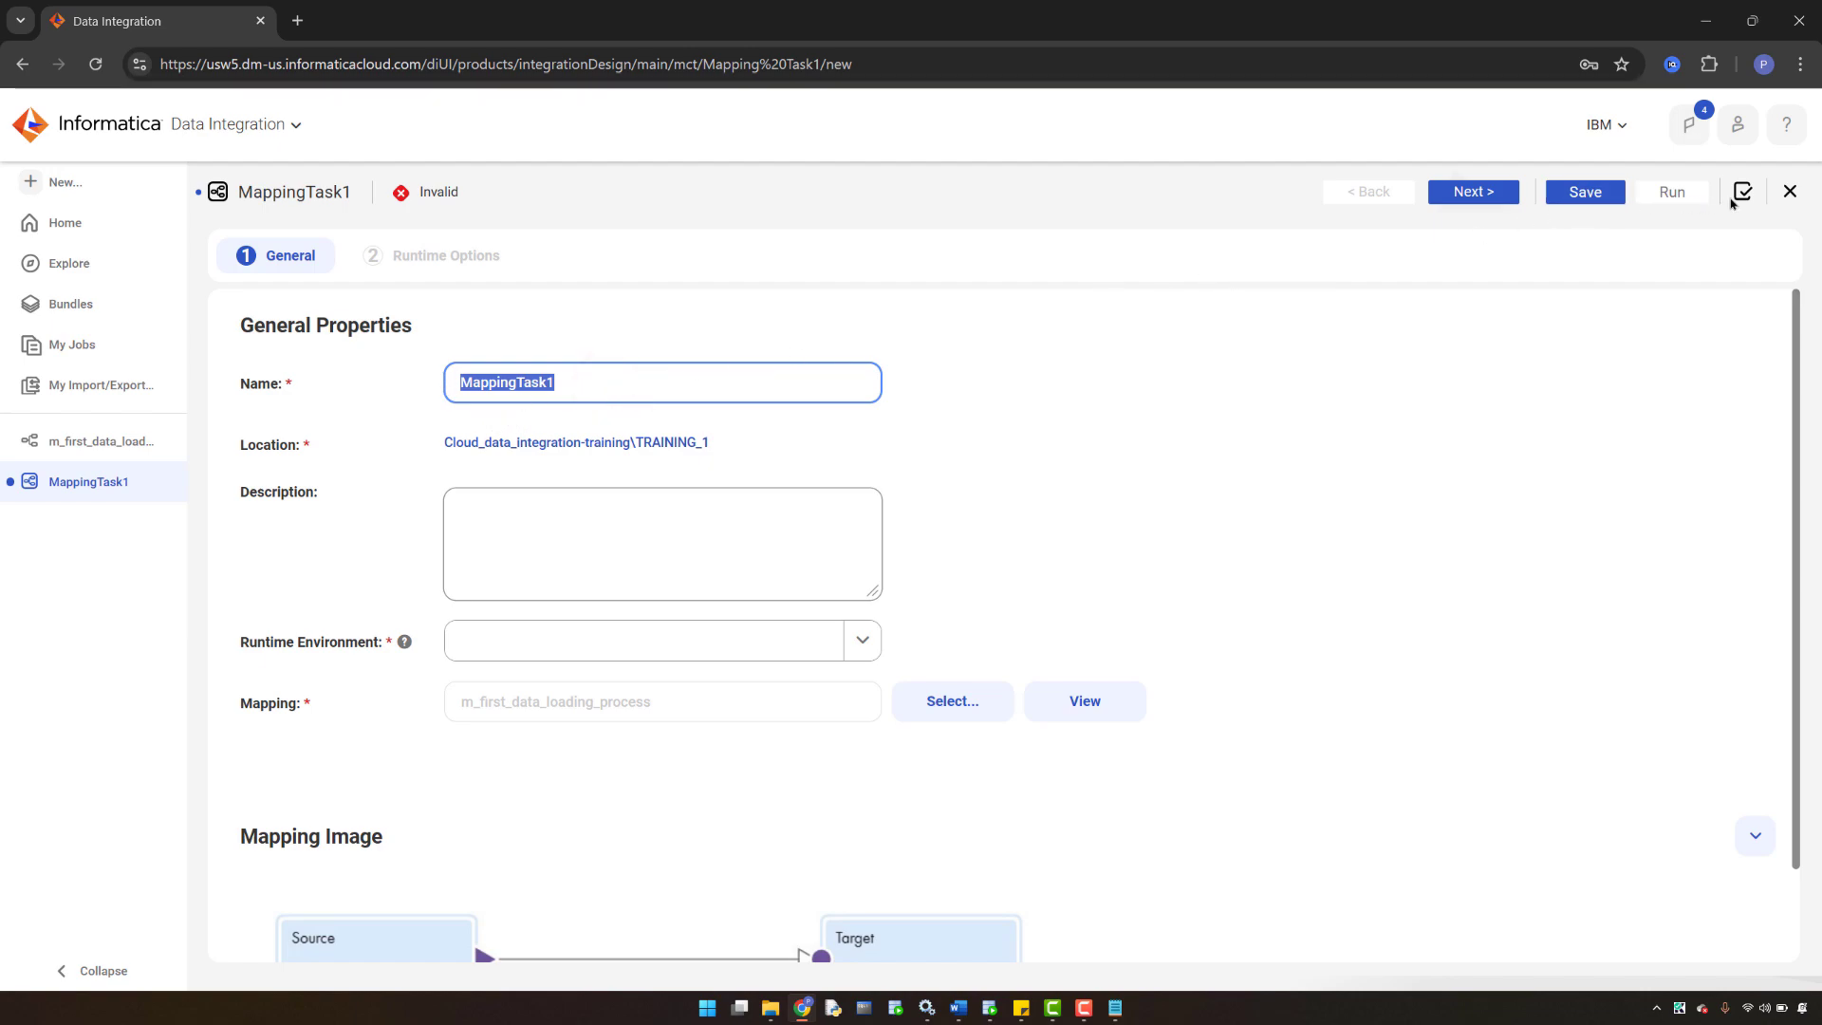
{"action": "left_click", "coordinate": [1789, 193]}
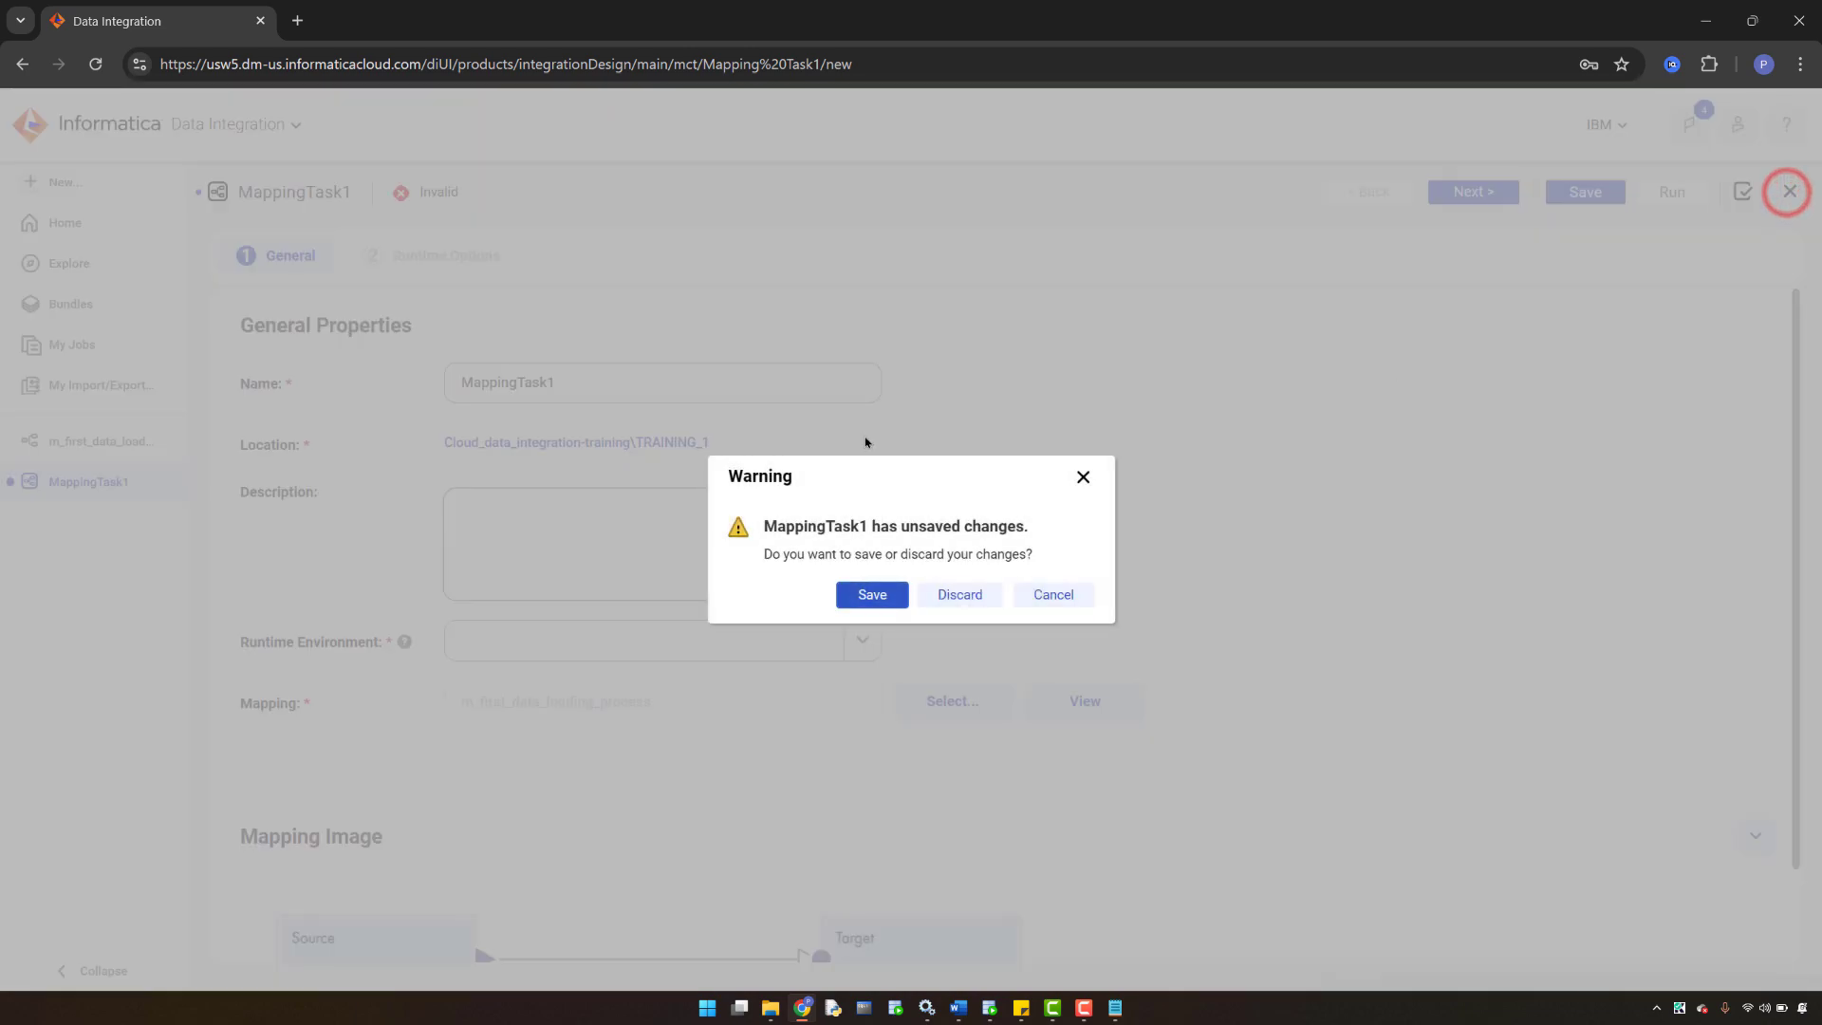
{"action": "left_click", "coordinate": [948, 595]}
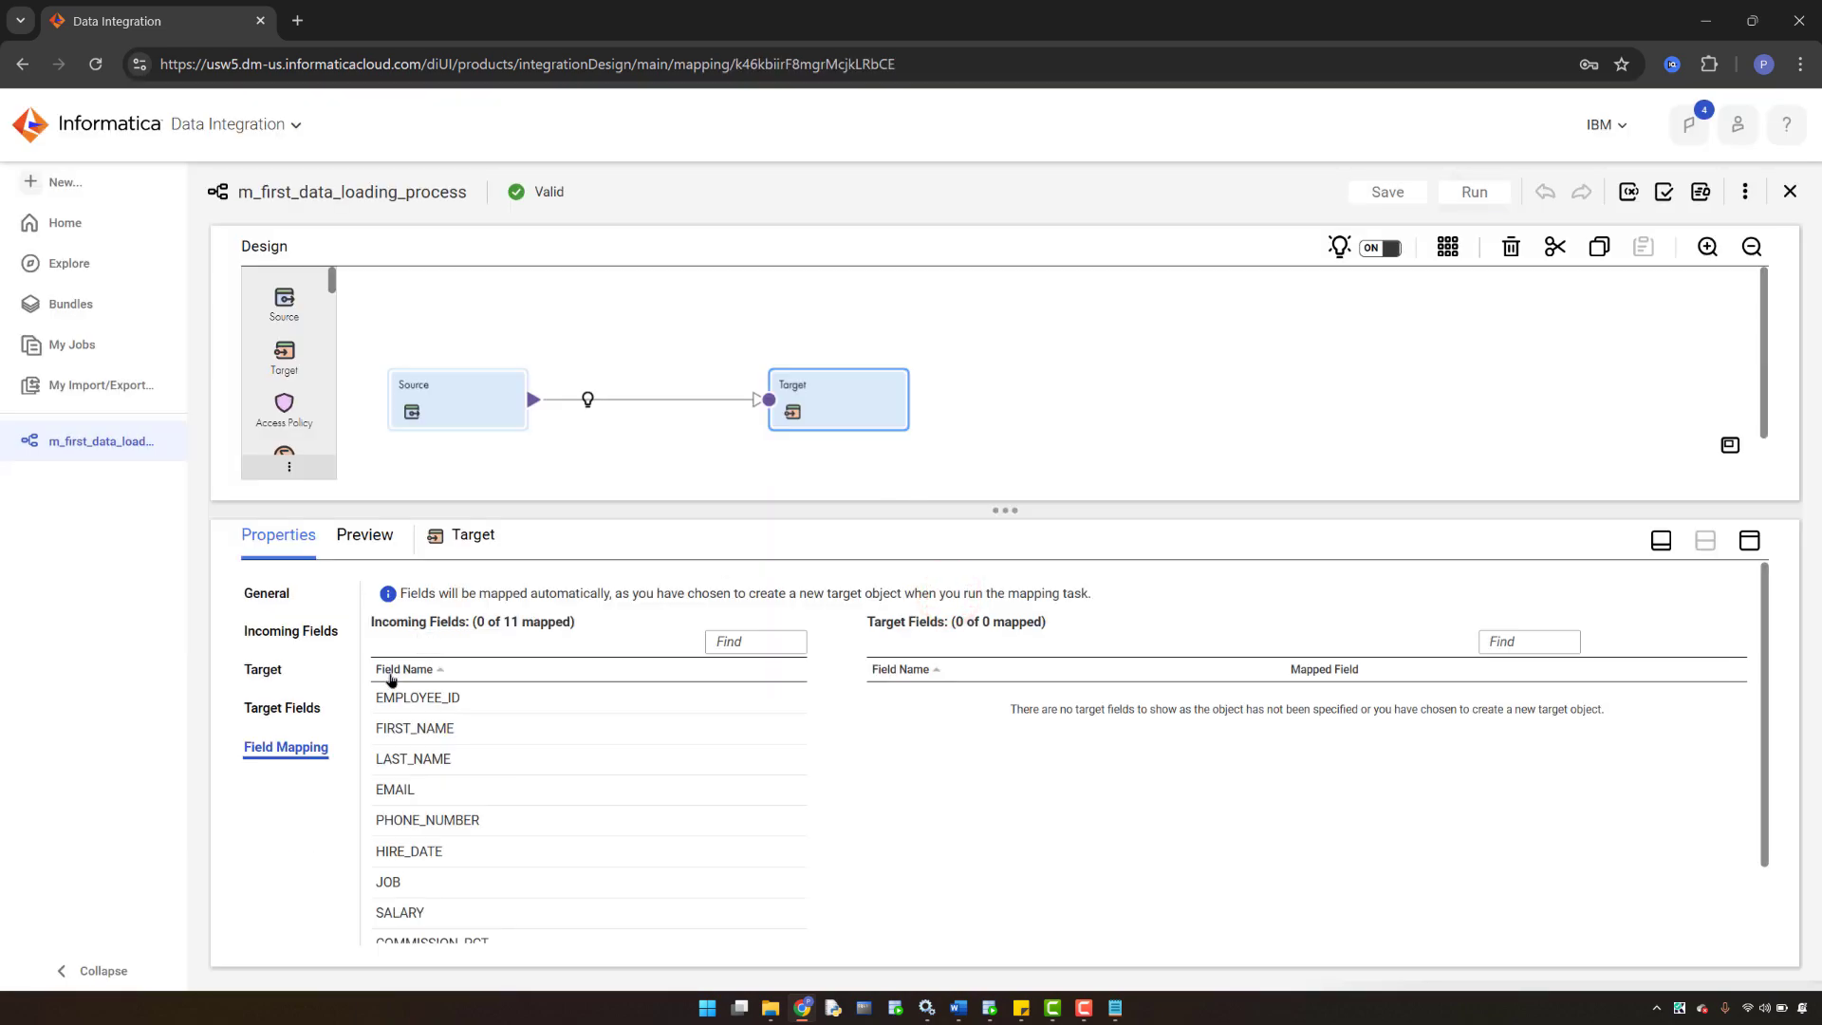
- Copy the mapping name m_first_data_loading_process and choose New Mapping Task again
{"action": "left_click", "coordinate": [503, 484]}
{"action": "left_click", "coordinate": [512, 367]}
{"action": "left_click", "coordinate": [579, 318]}
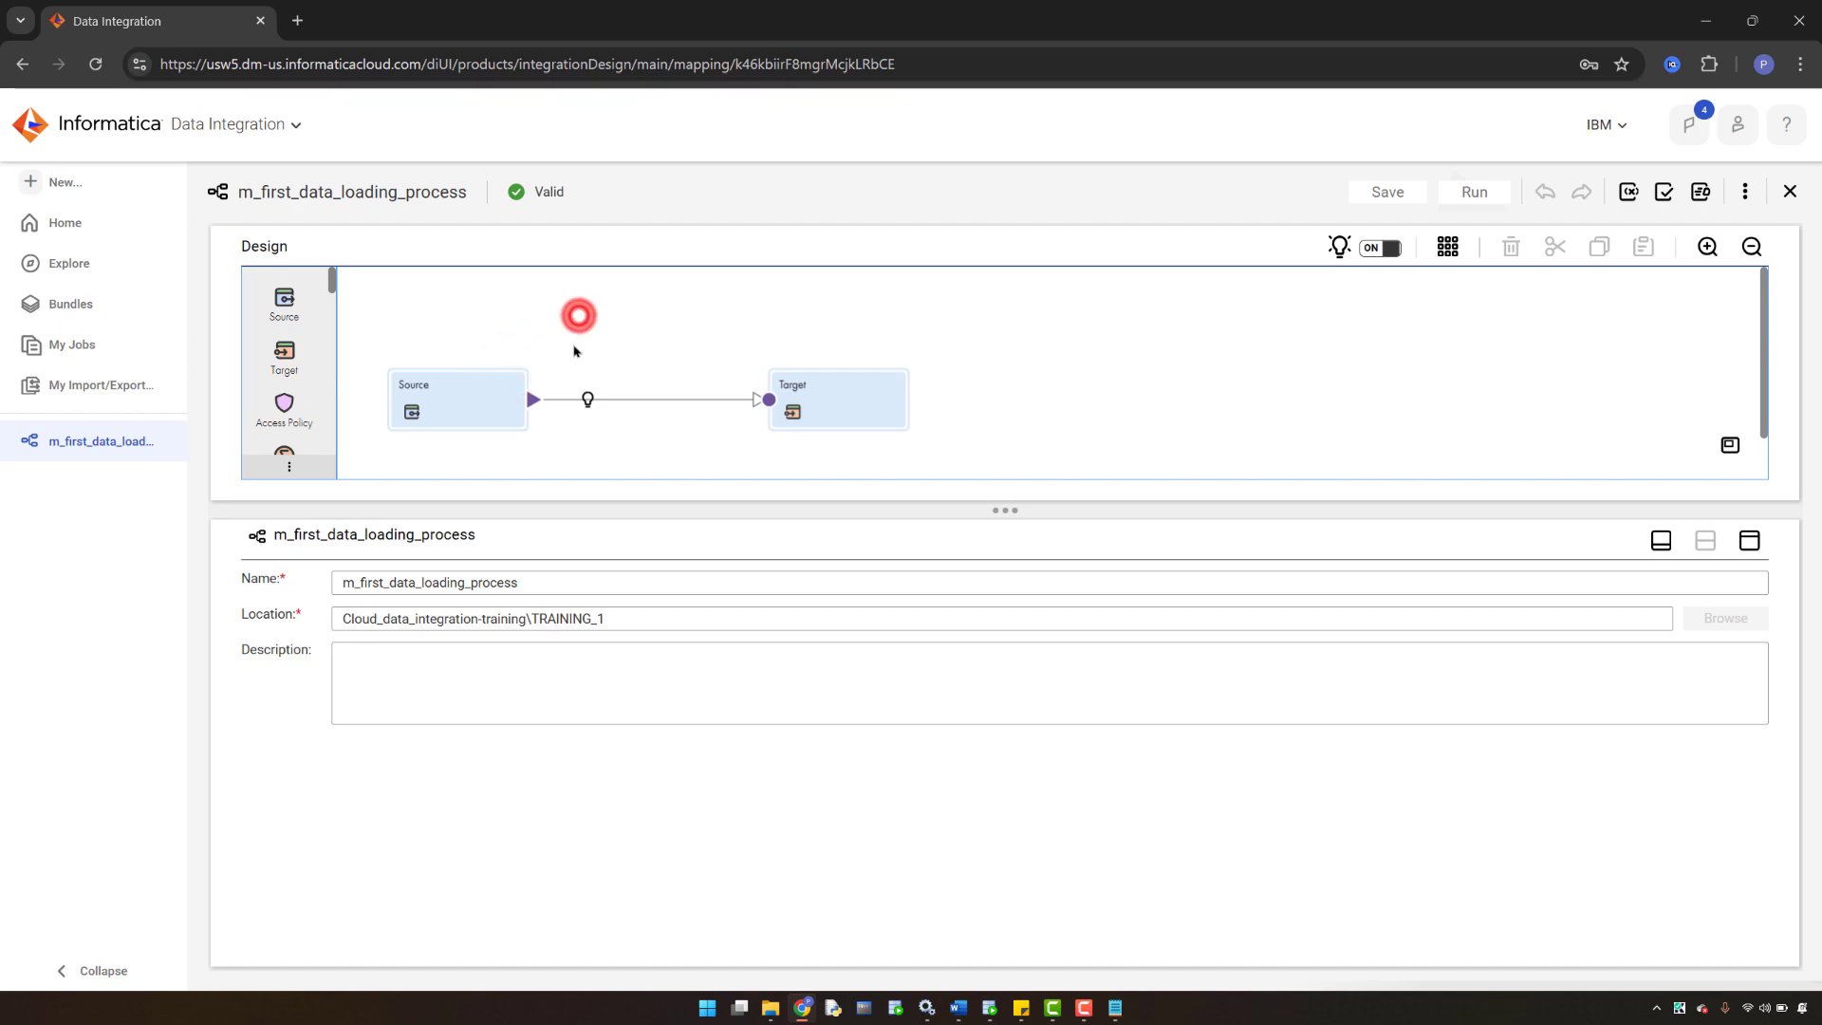
{"action": "left_click", "coordinate": [534, 300]}
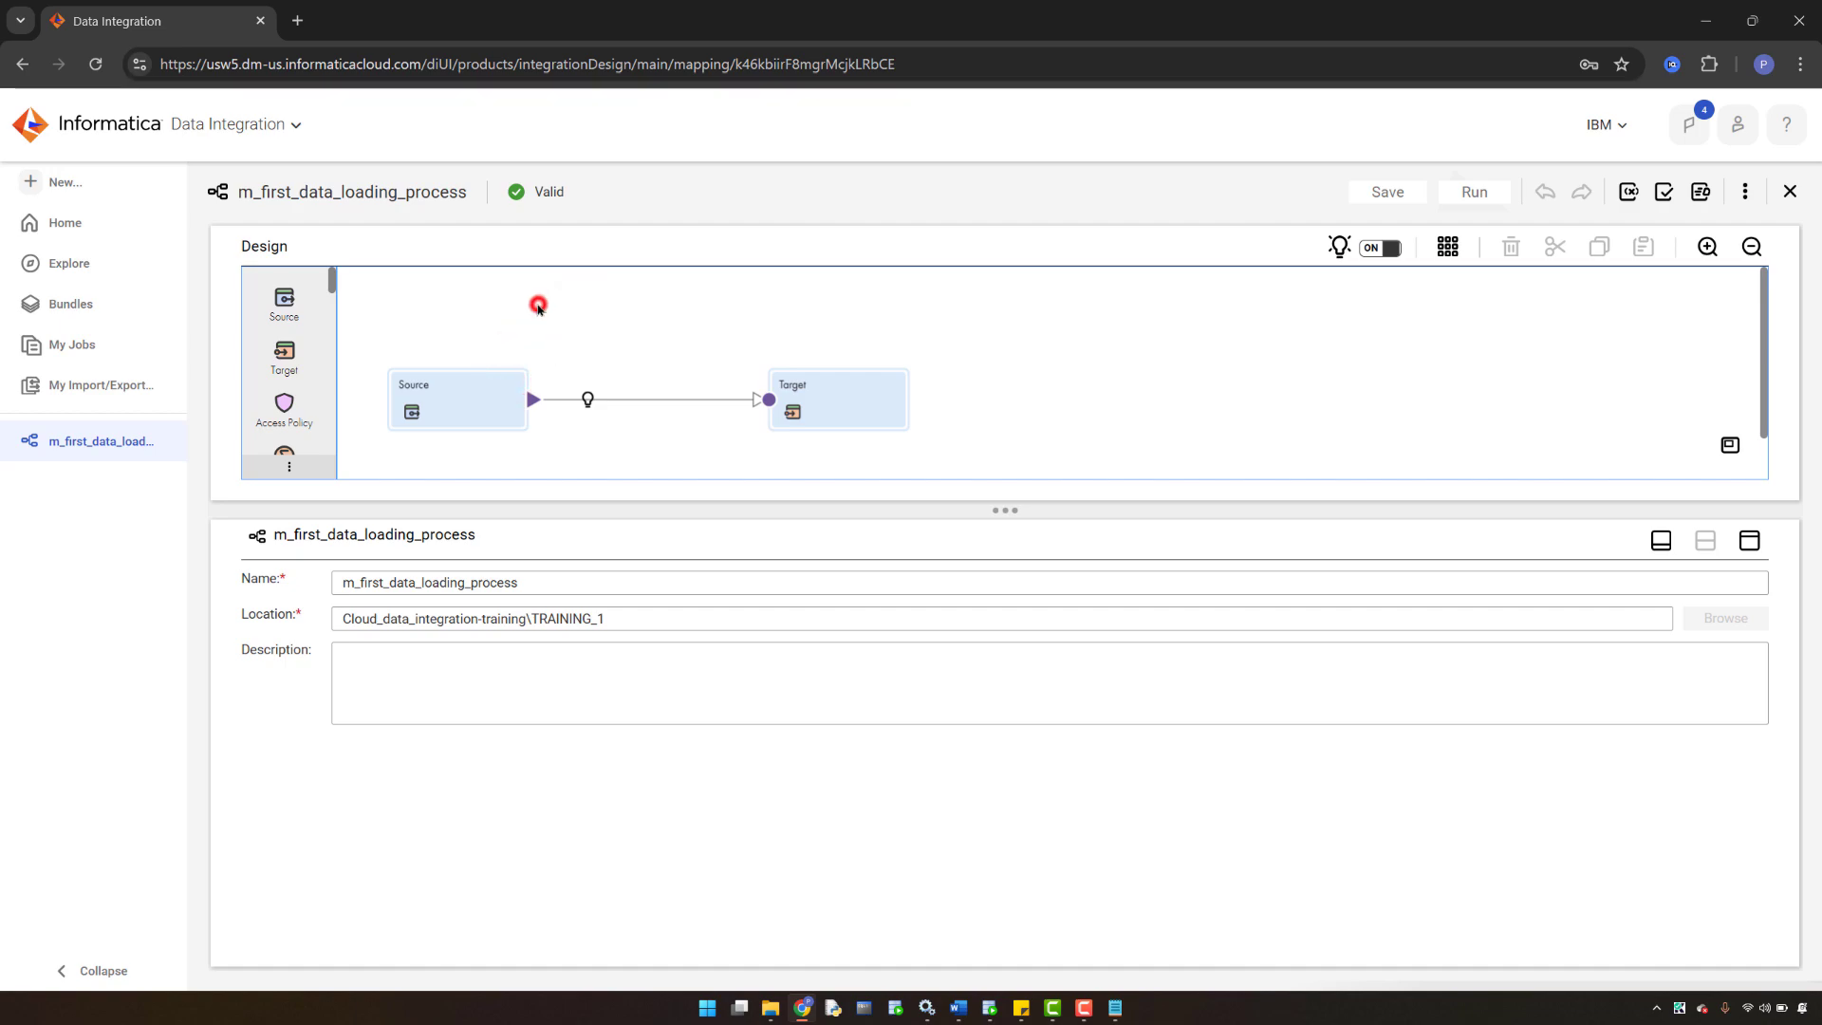
{"action": "left_click", "coordinate": [1082, 328]}
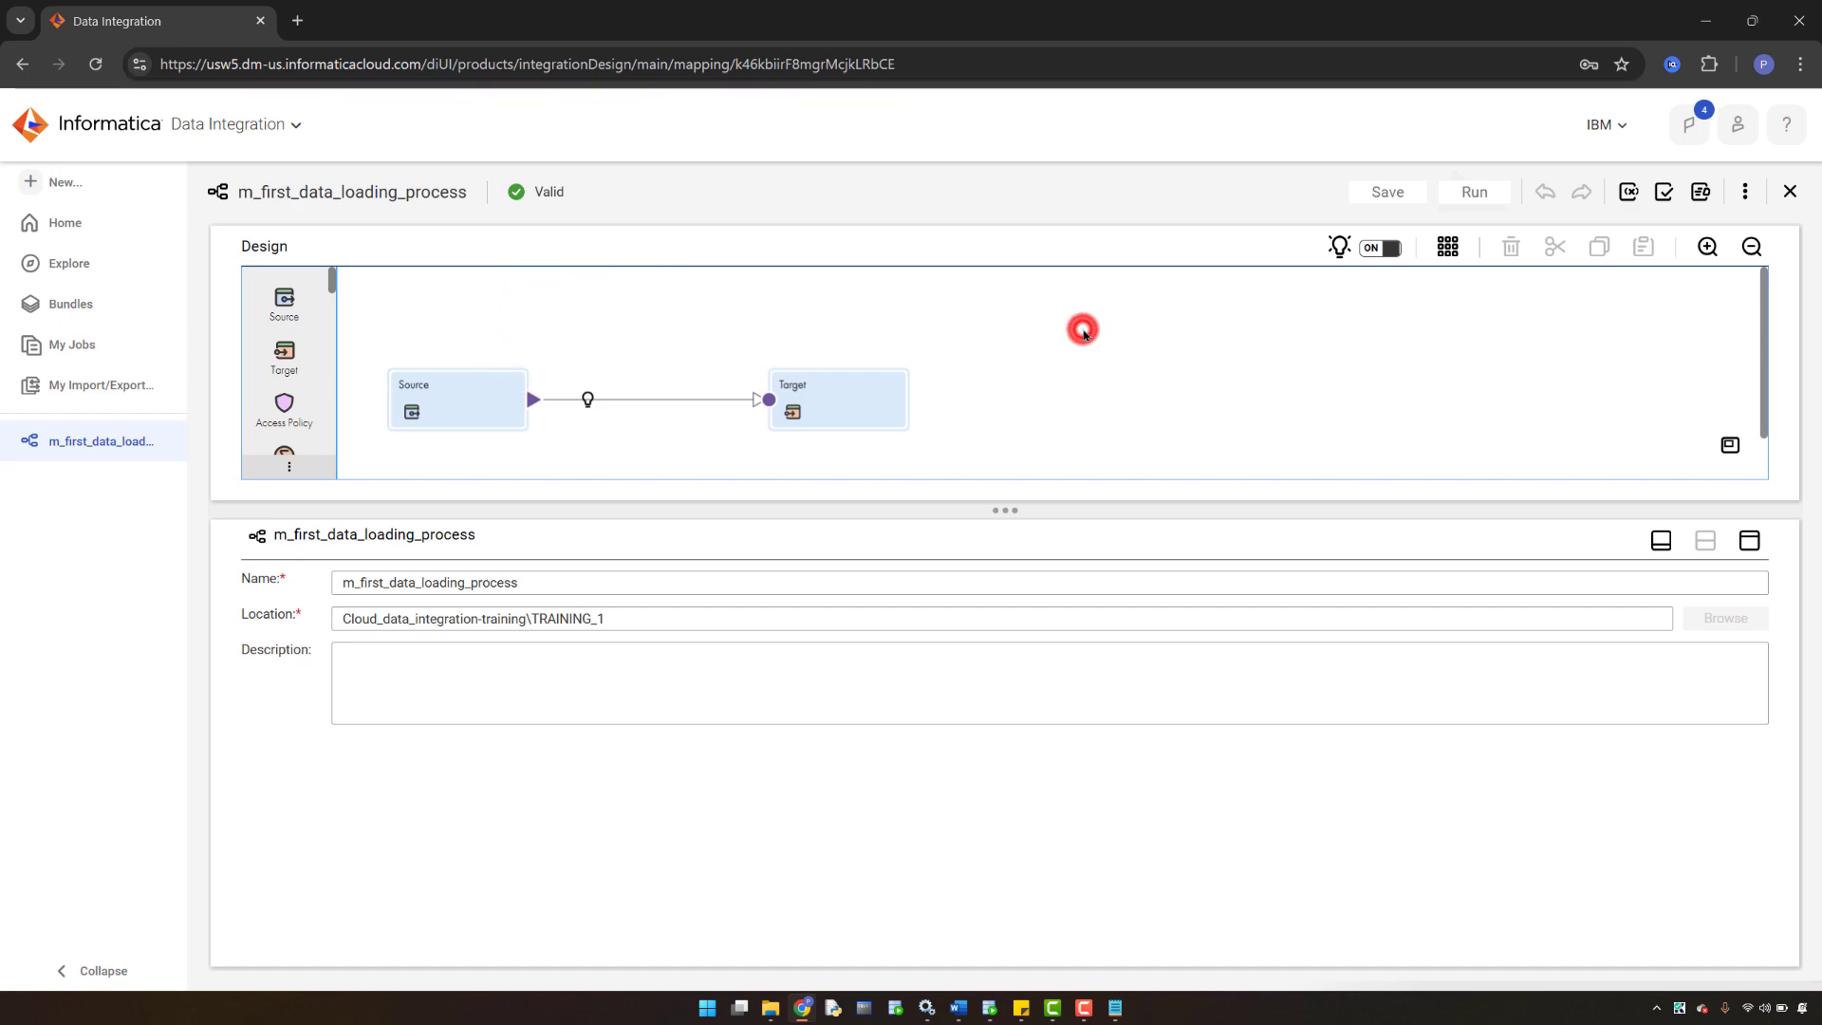
{"action": "double_click", "coordinate": [532, 580]}
{"action": "key", "text": "ctrl+c"}
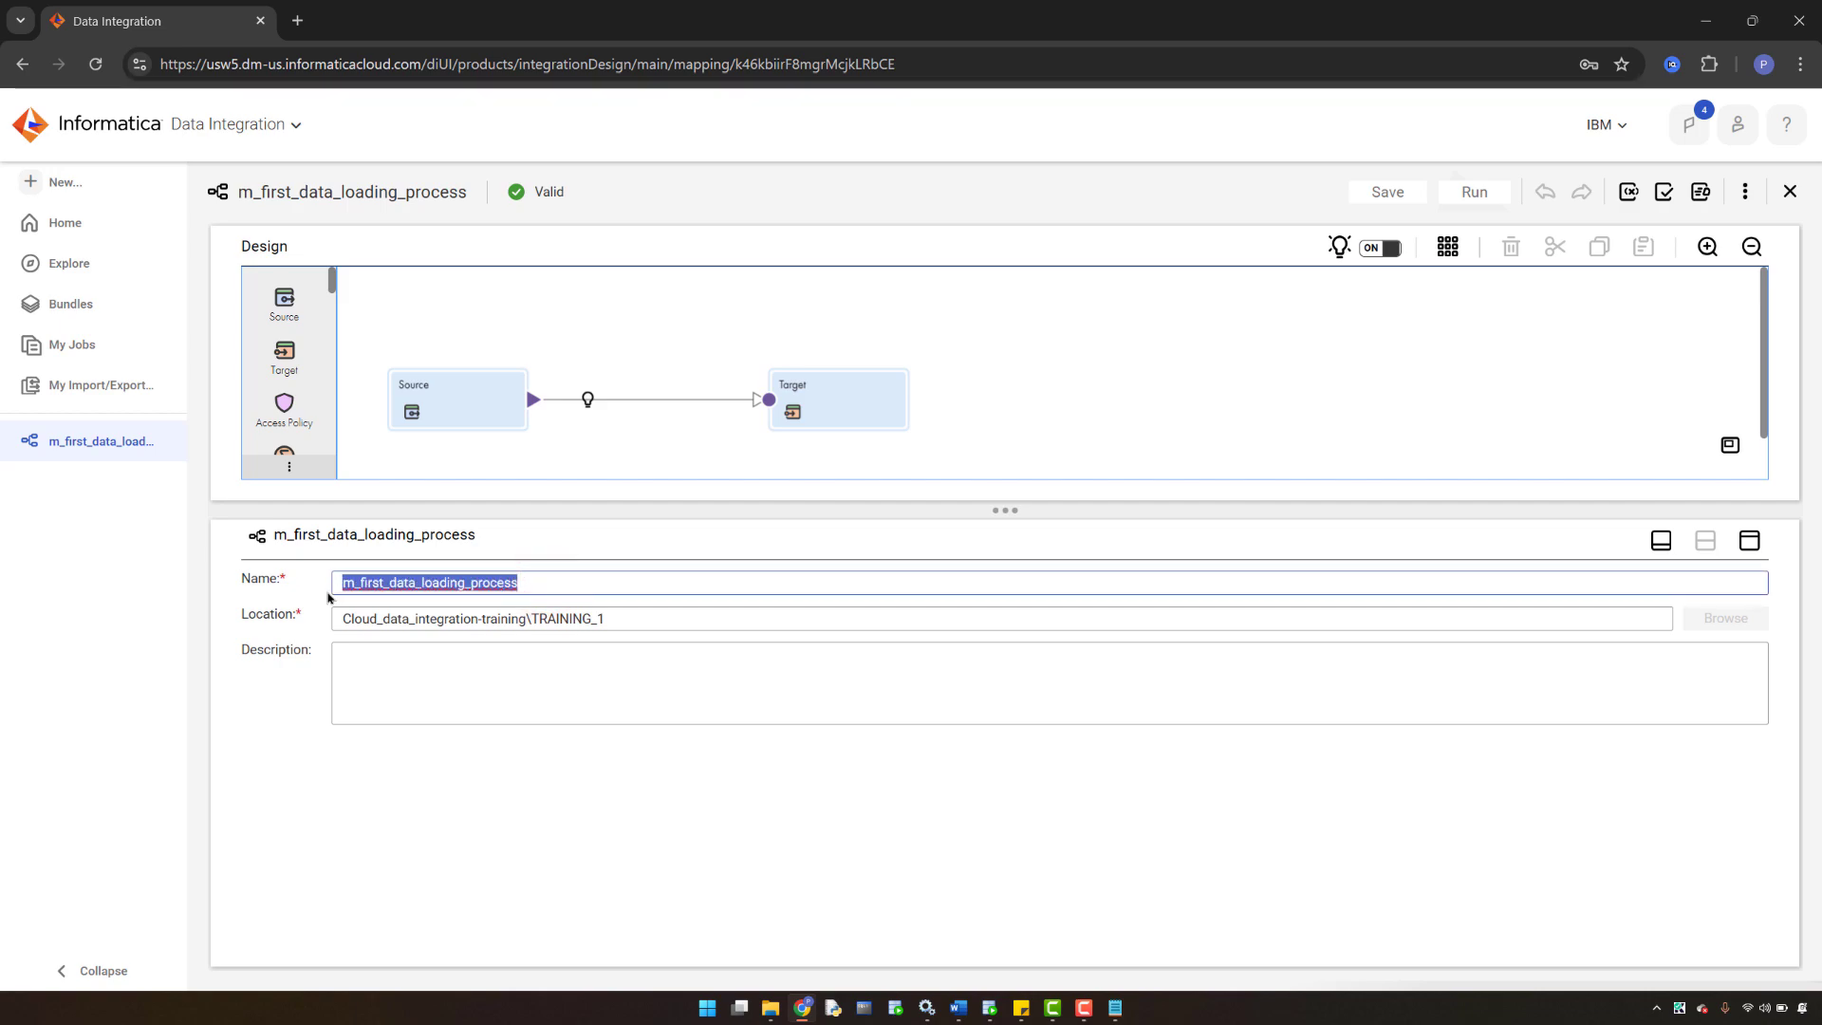
{"action": "left_click", "coordinate": [1744, 191]}
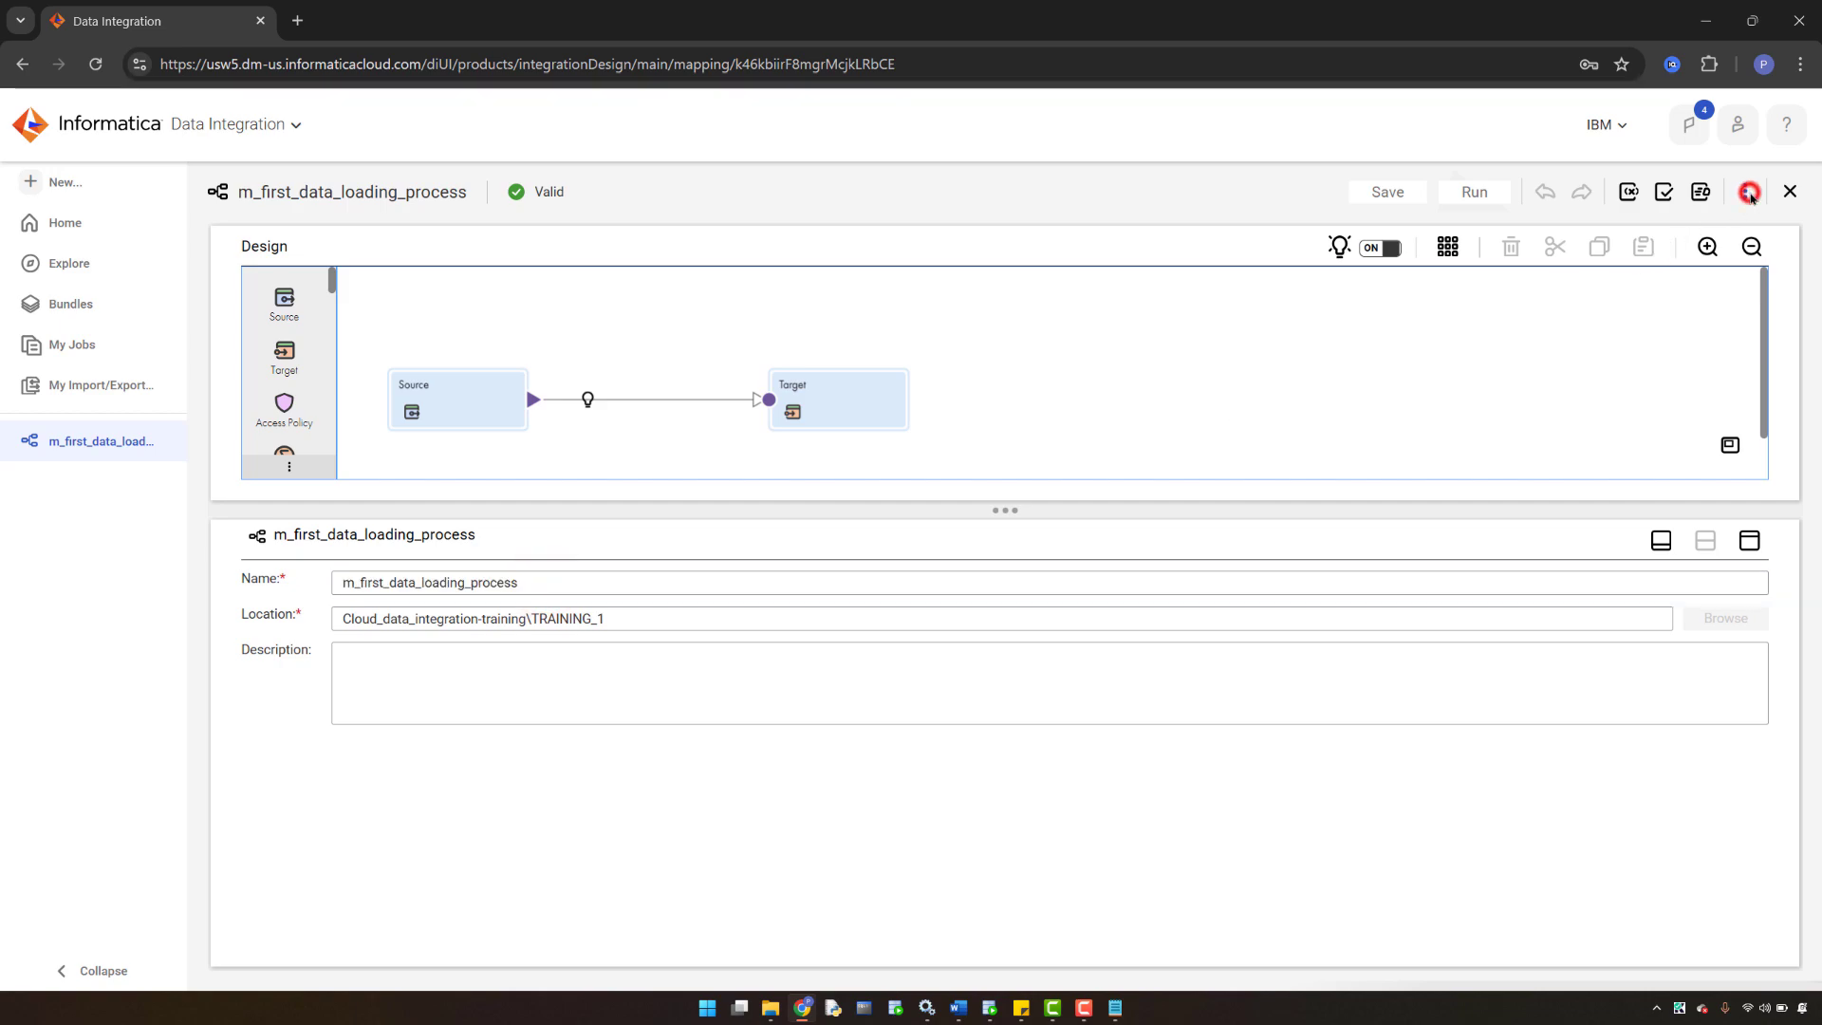
{"action": "left_click", "coordinate": [1698, 238]}
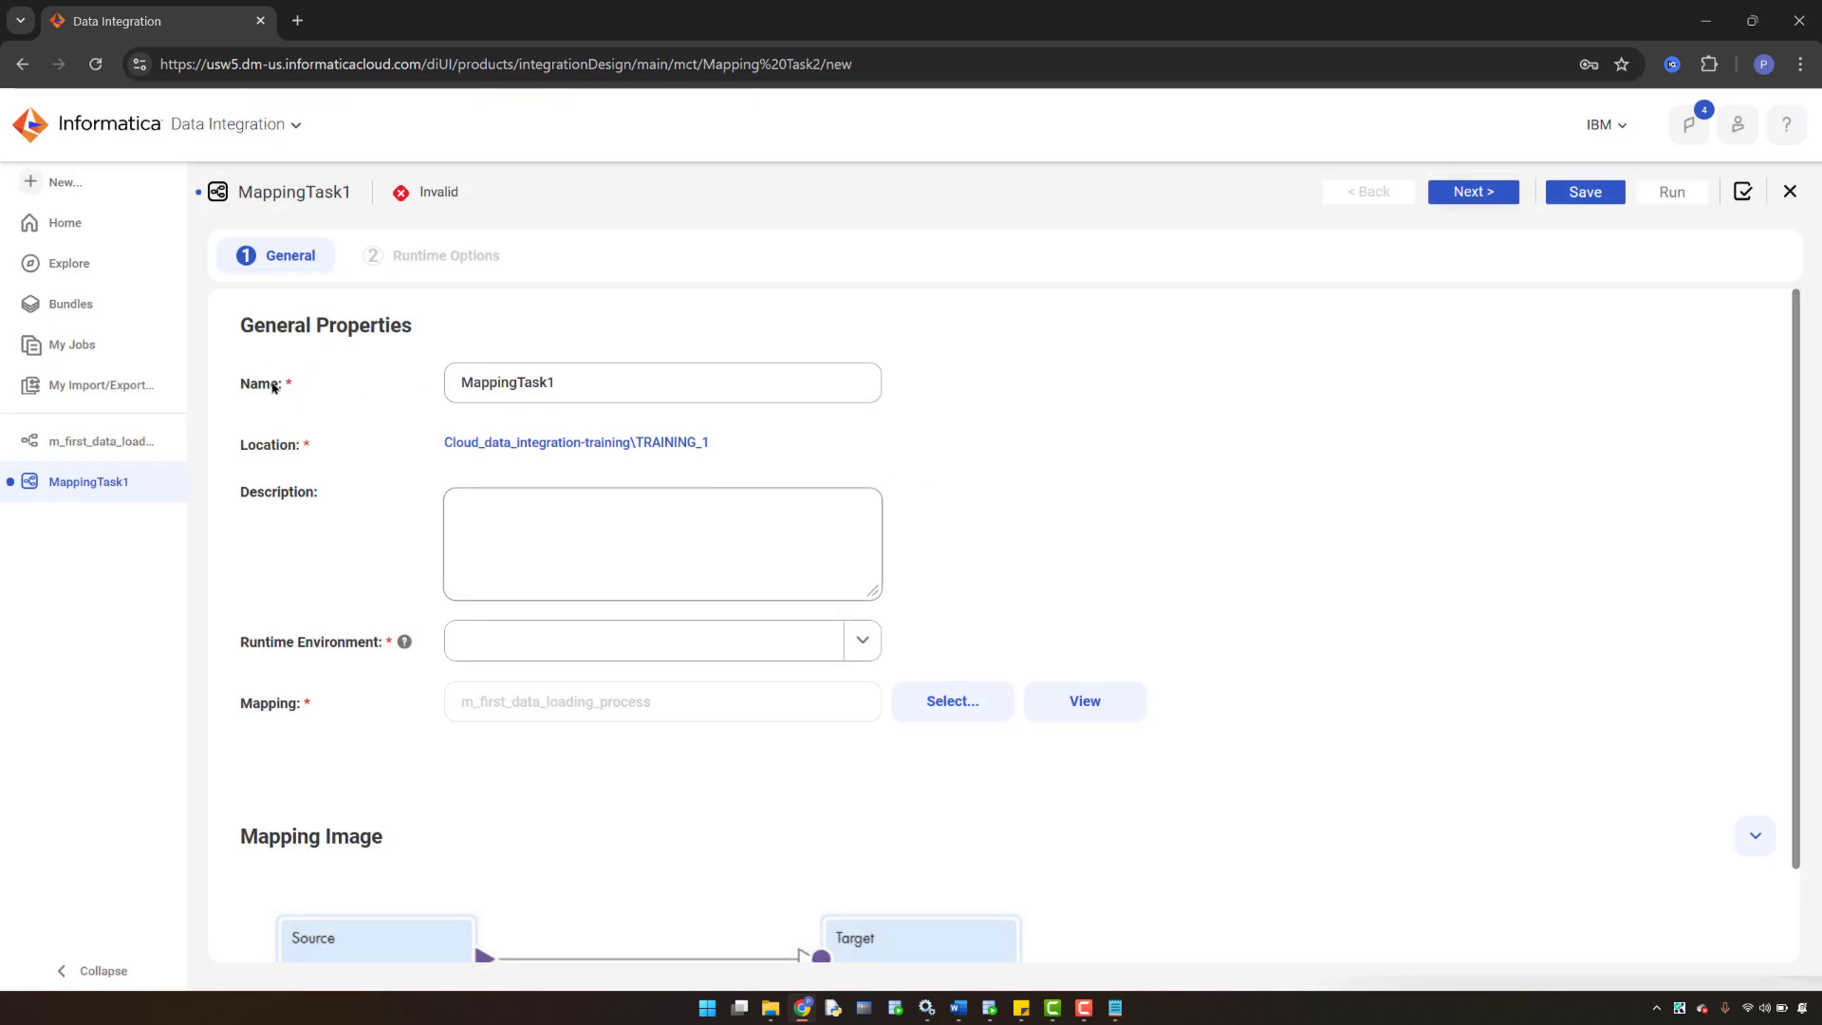
- Name the task mct_m_first_data_loading_process and set the personal agent as runtime environment
{"action": "left_click", "coordinate": [580, 383]}
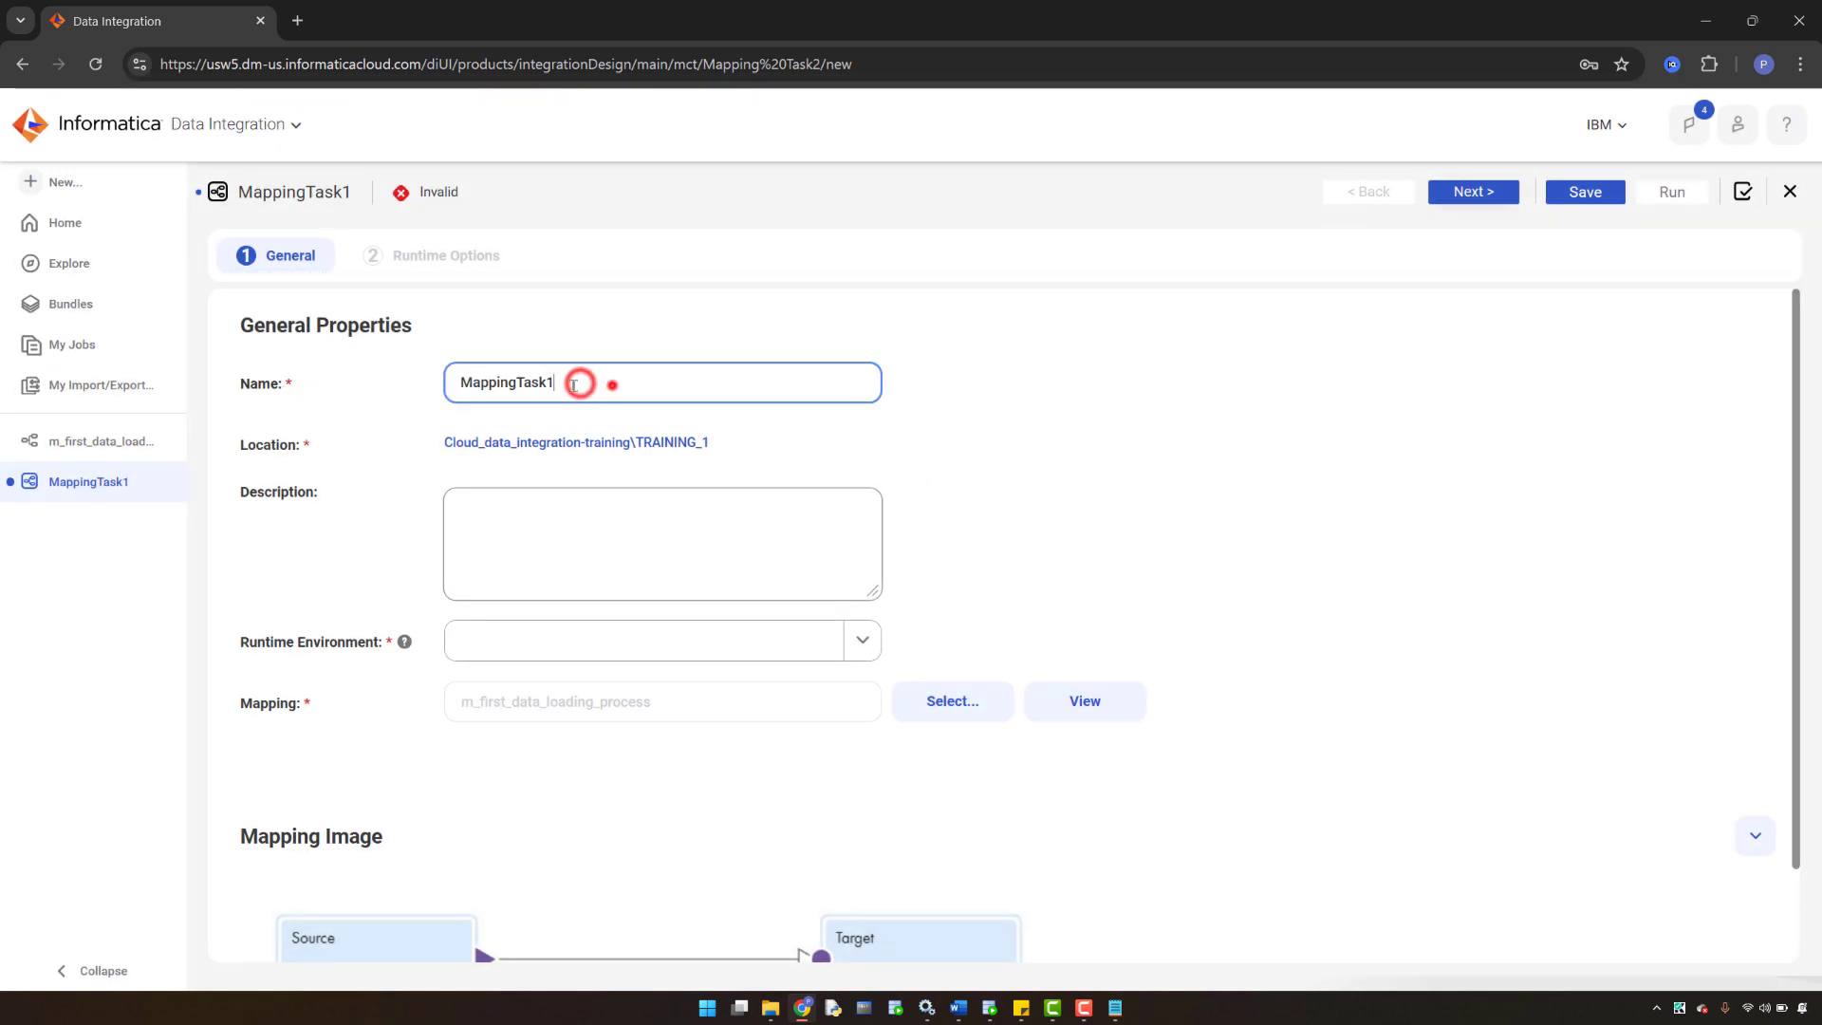
{"action": "double_click", "coordinate": [582, 381]}
{"action": "key", "text": "BackSpace"}
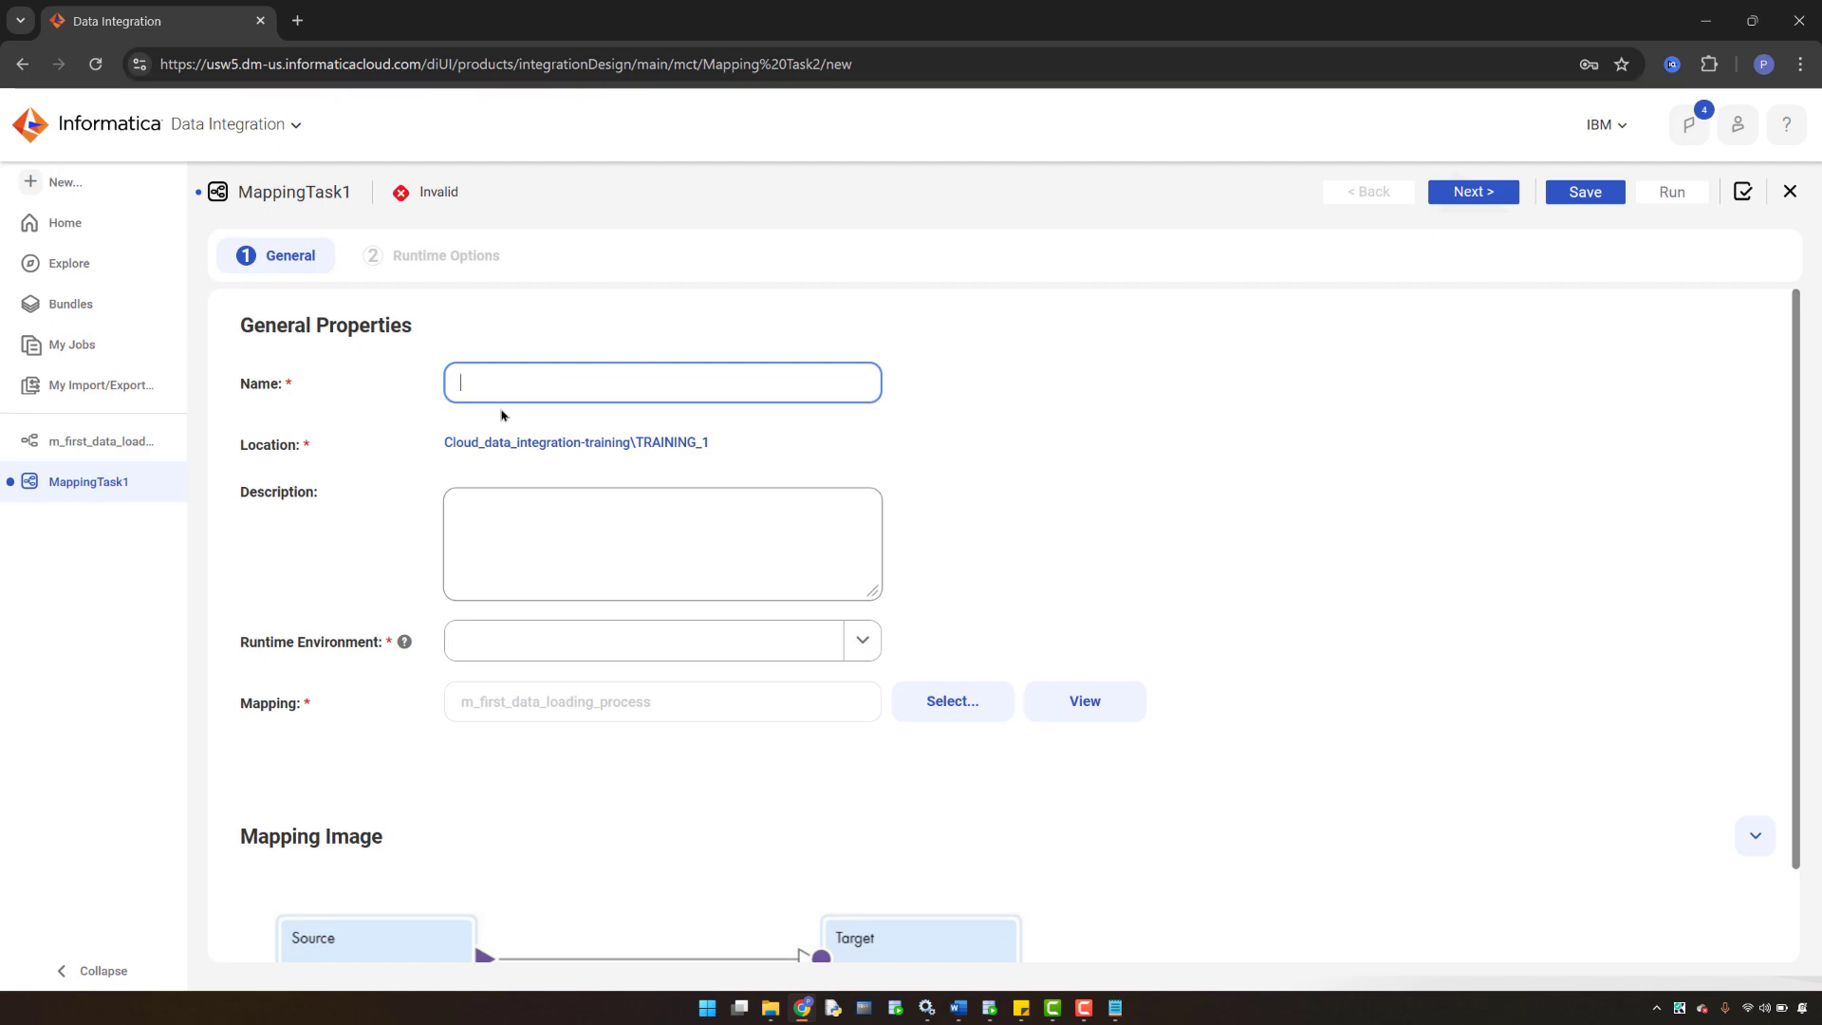
{"action": "type", "text": "mct"}
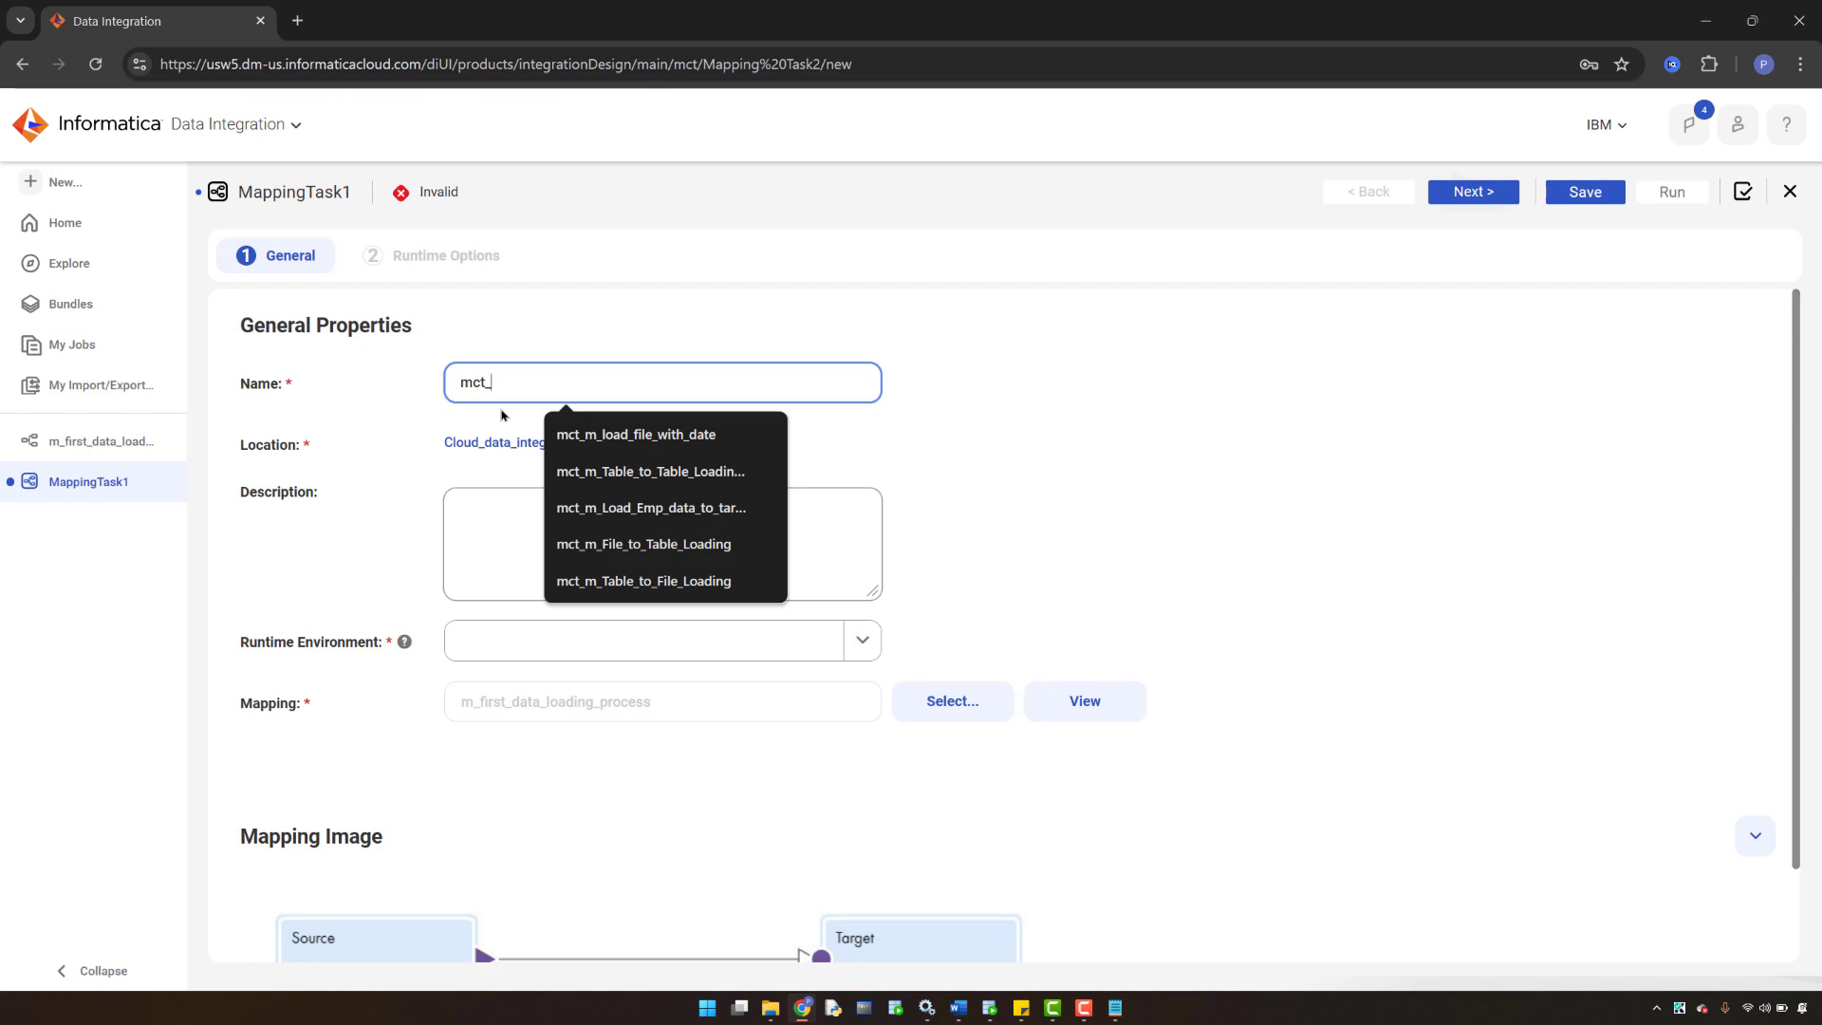
{"action": "type", "text": "_"}
{"action": "key", "text": "ctrl+v"}
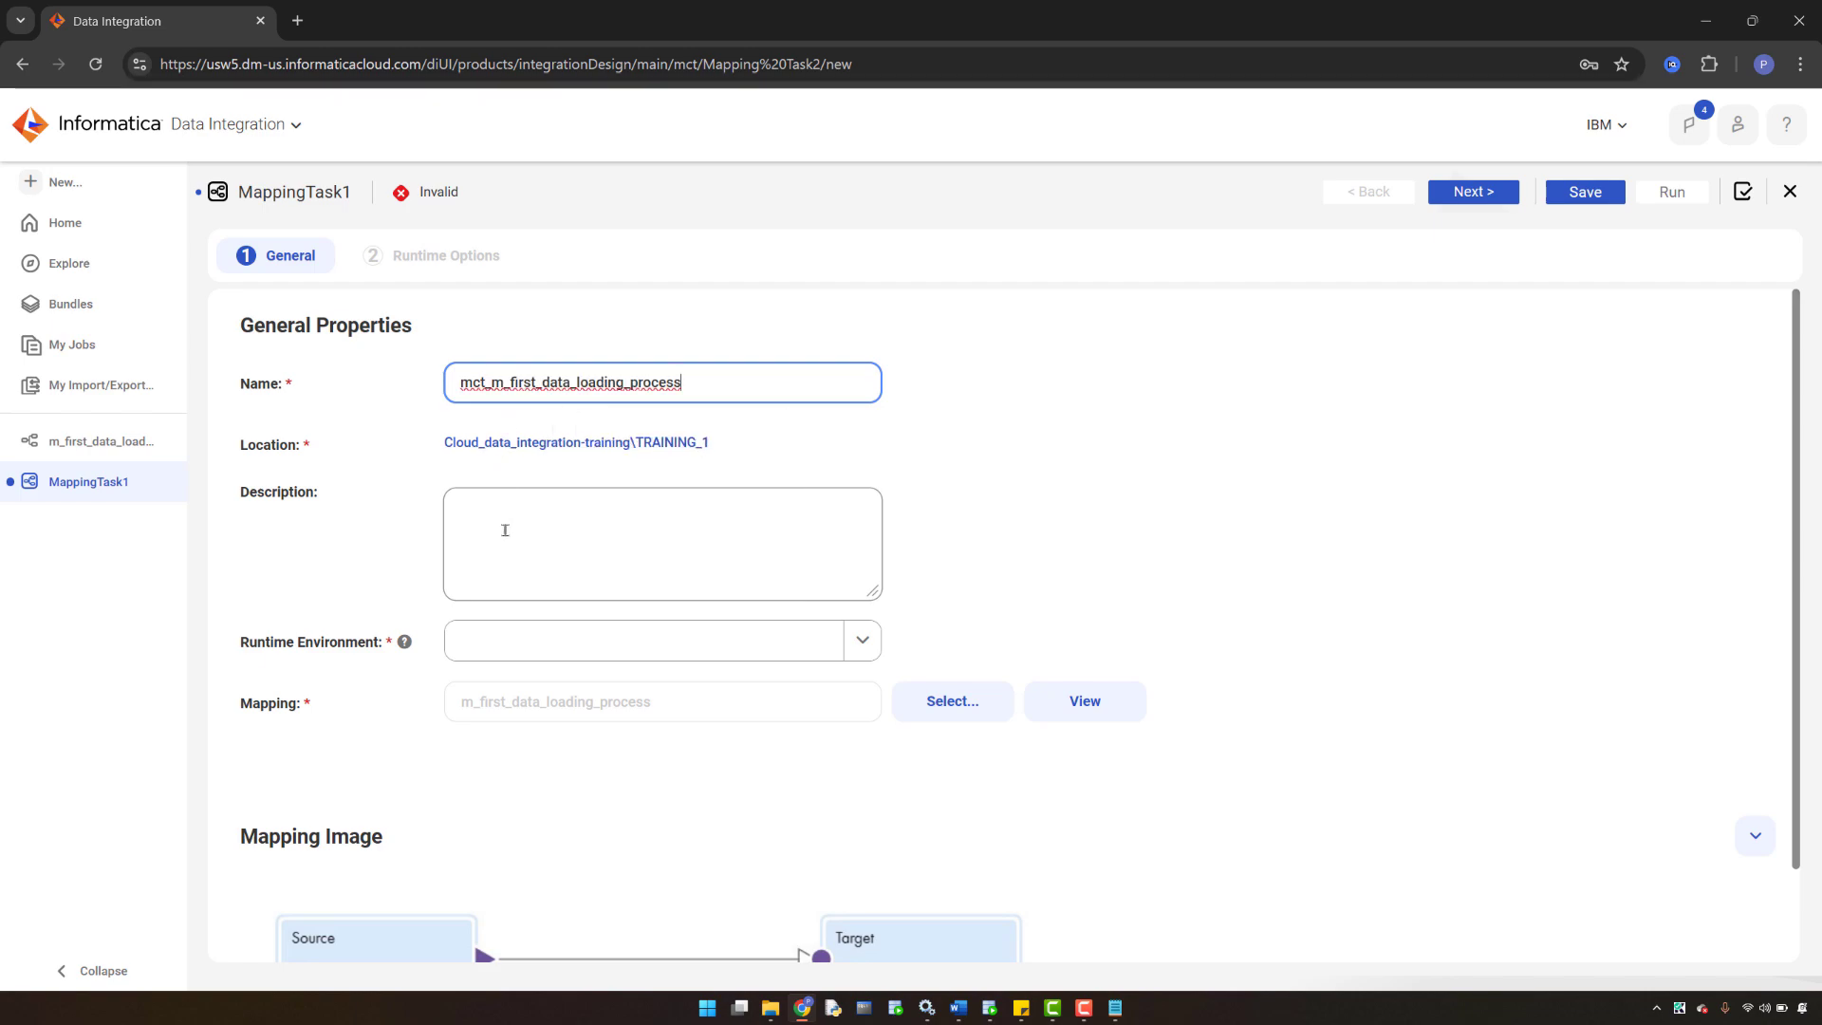
{"action": "left_click", "coordinate": [858, 642]}
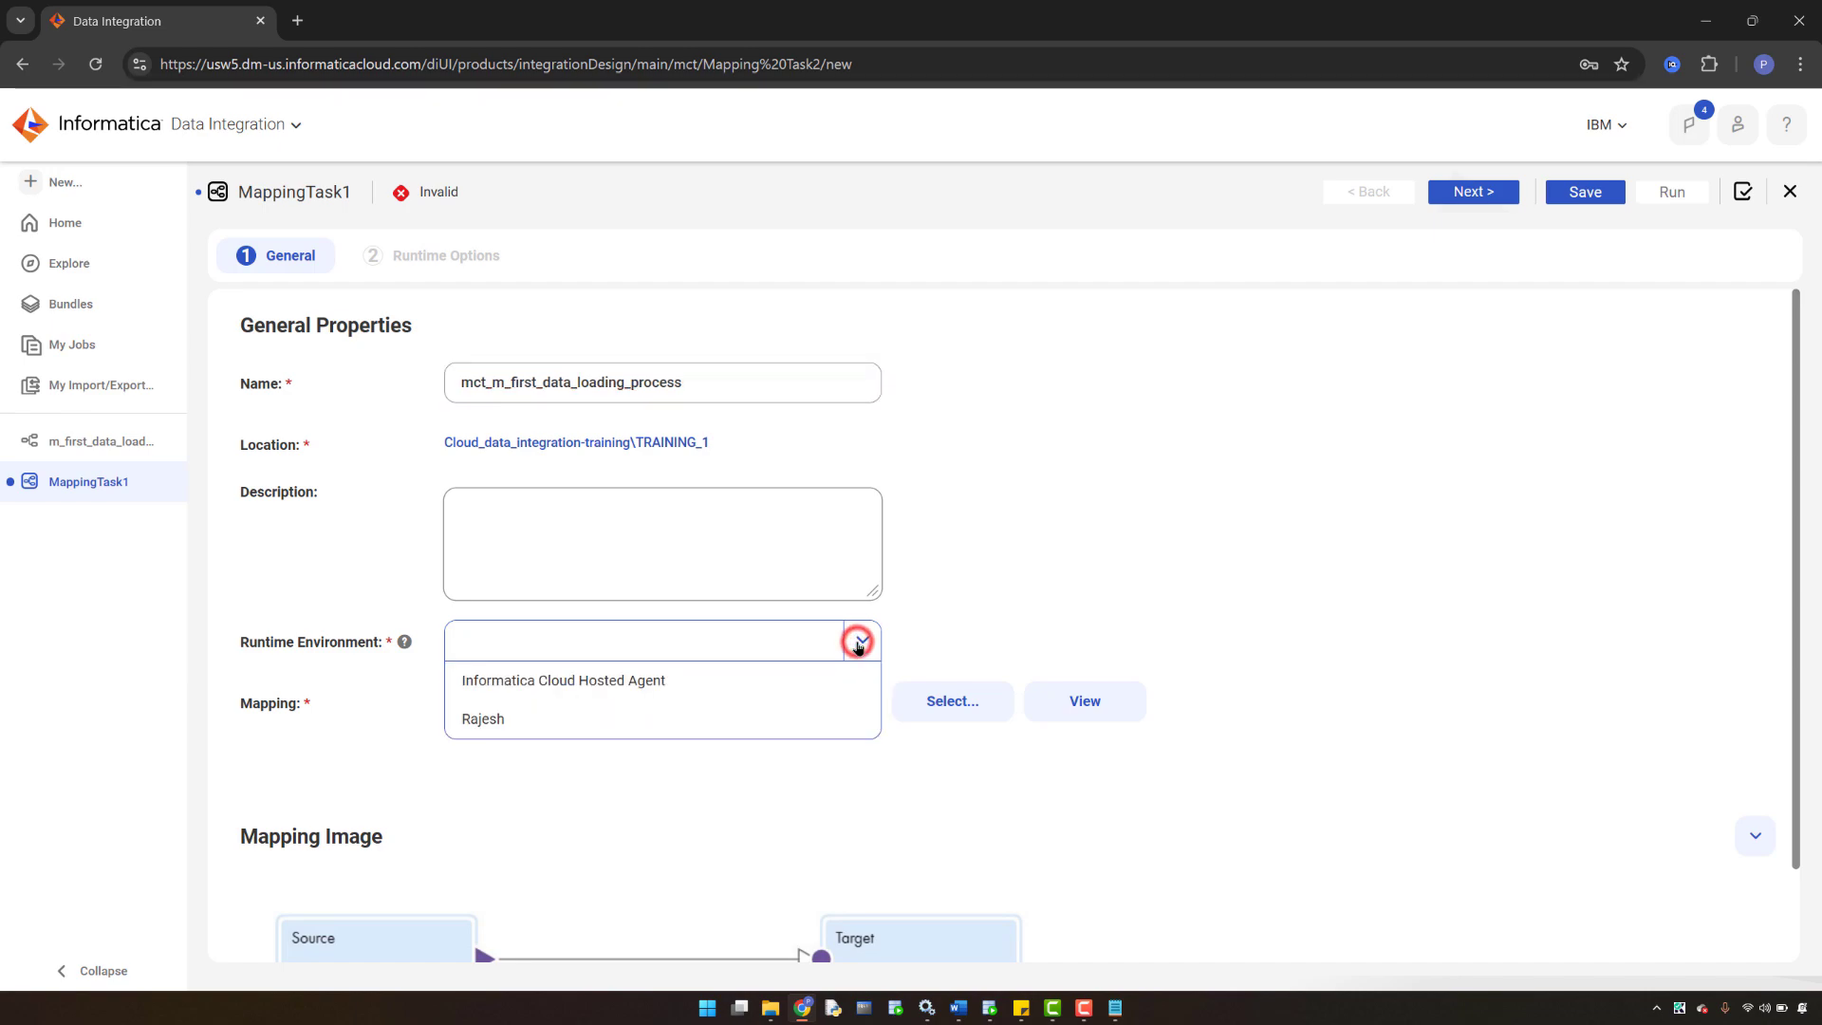
{"action": "left_click", "coordinate": [520, 720]}
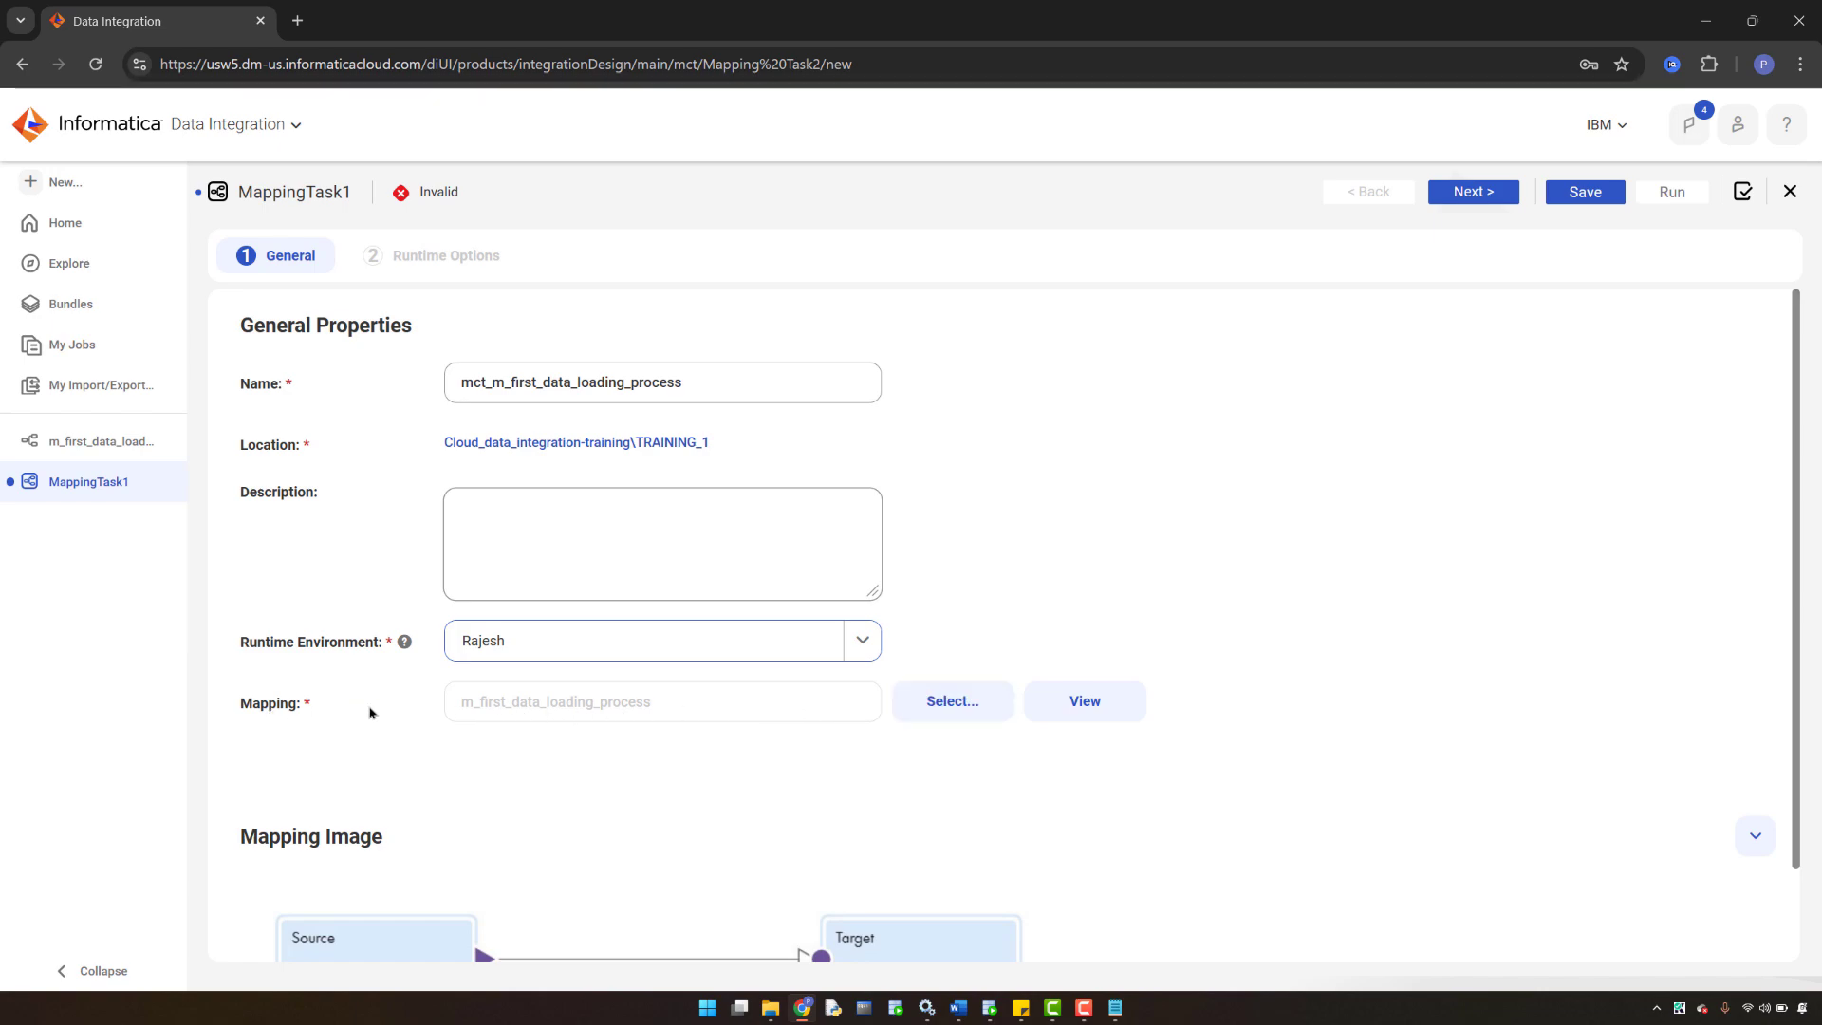
- Select m_first_data_loading_process as the task's mapping and save the task
{"action": "left_click", "coordinate": [947, 710]}
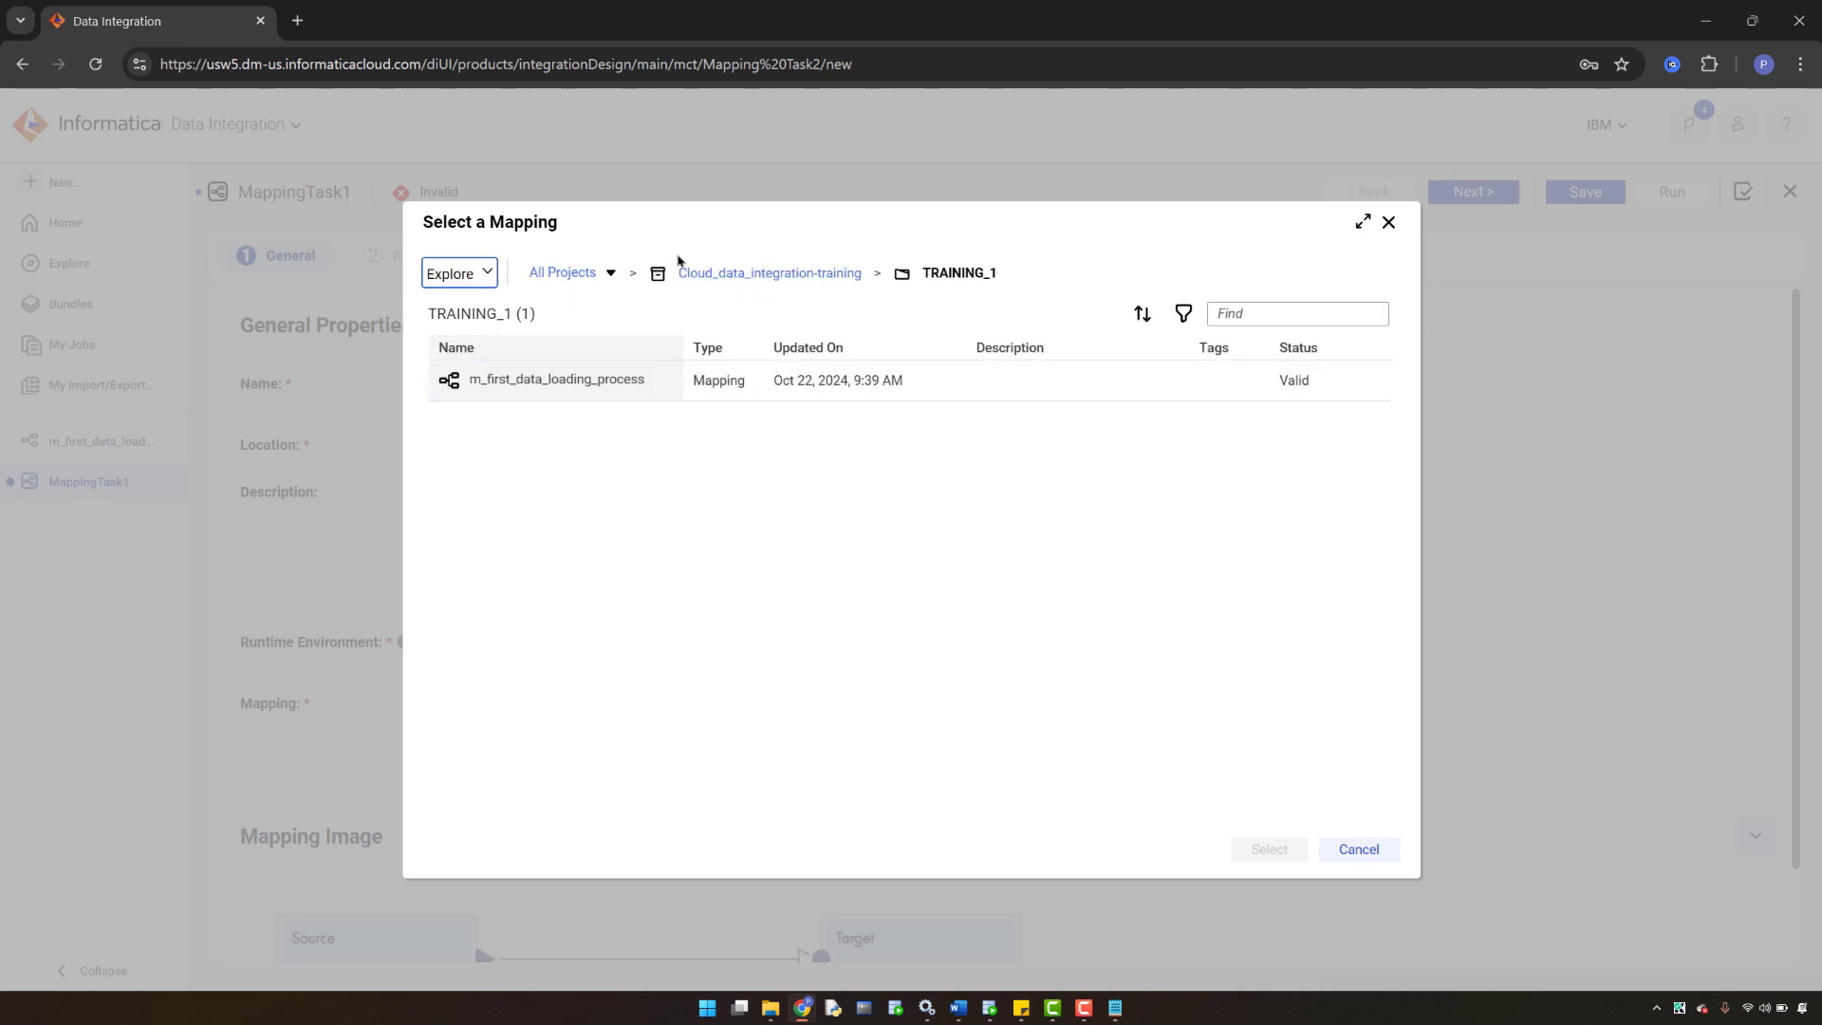
{"action": "left_click", "coordinate": [549, 388]}
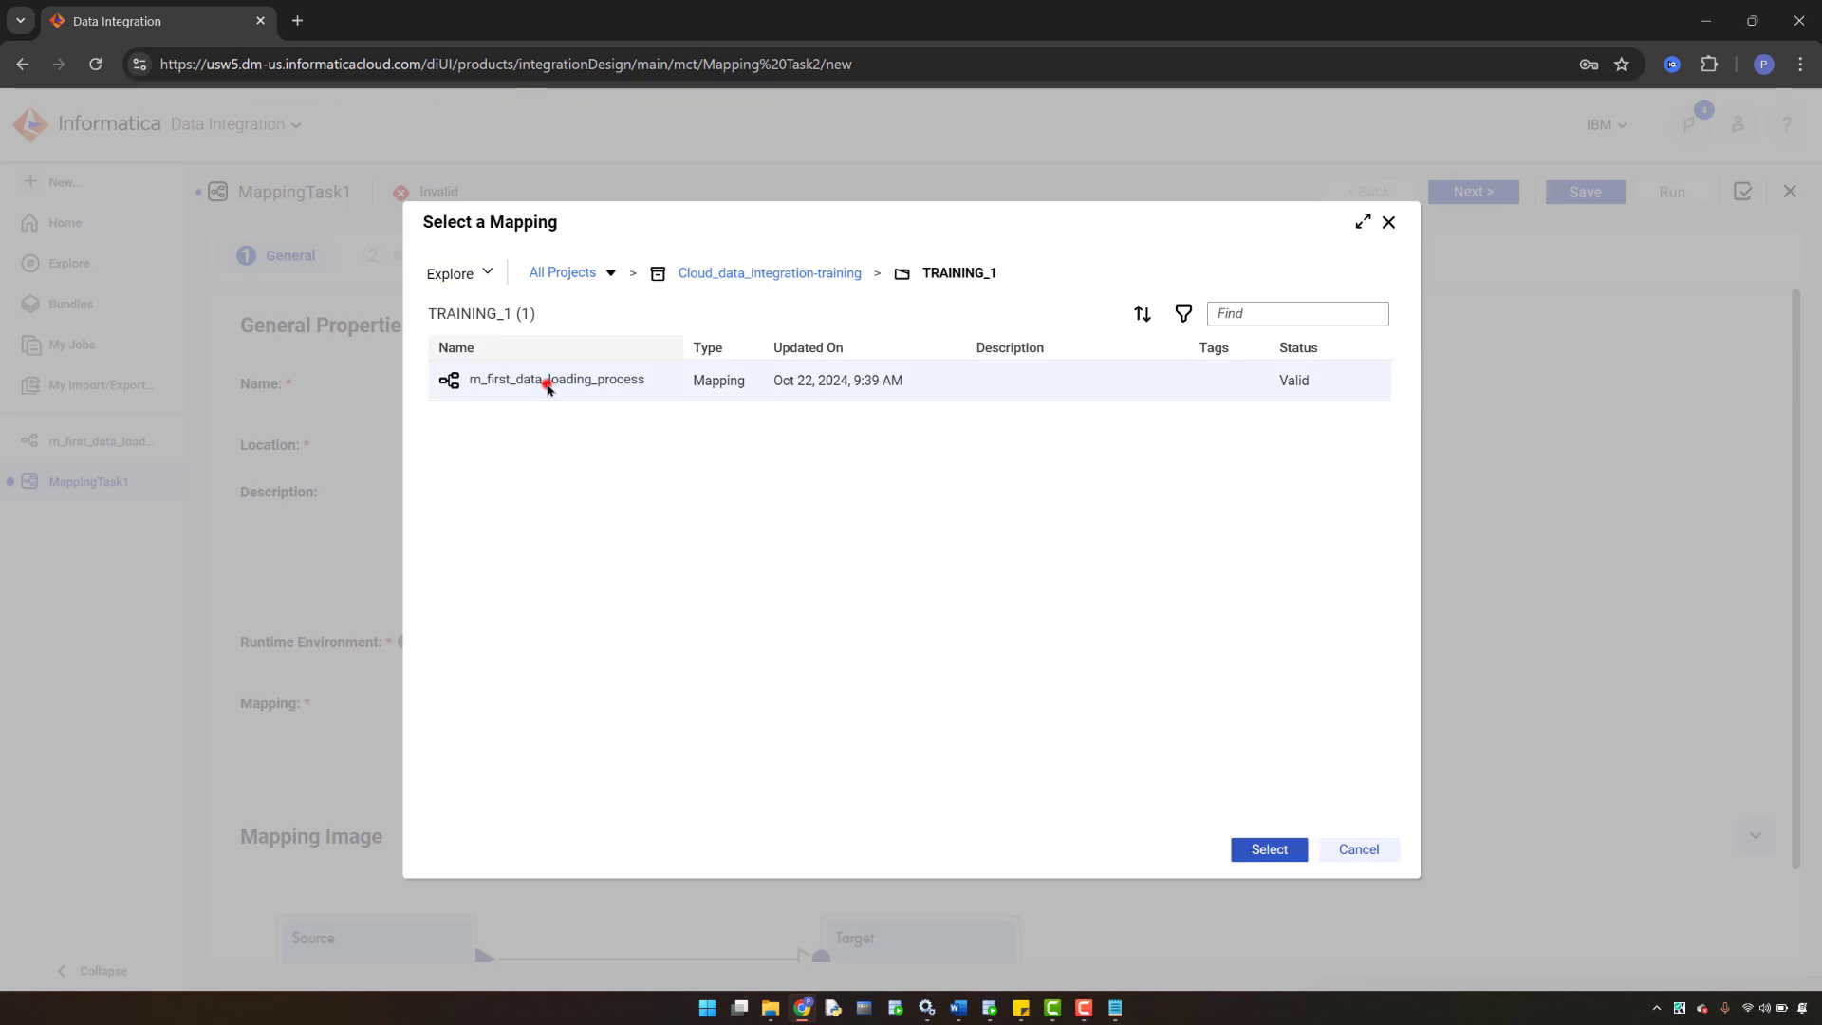
{"action": "left_click", "coordinate": [1263, 857]}
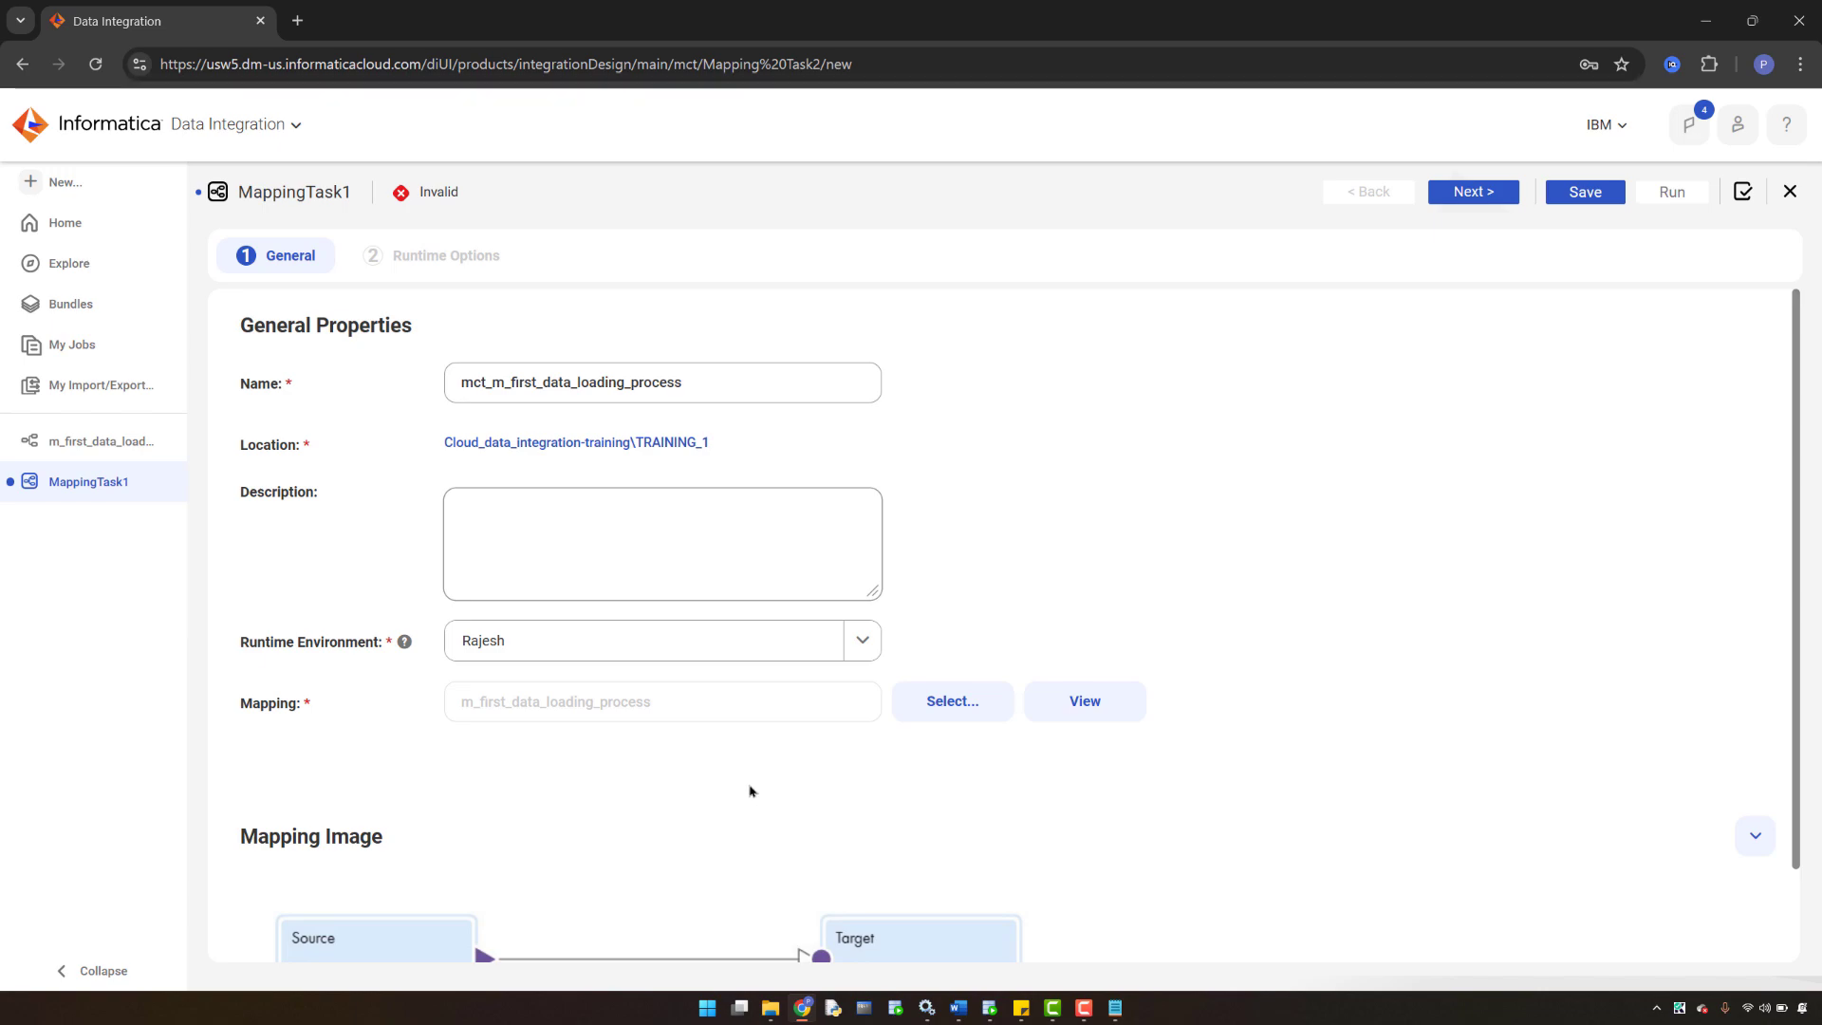
{"action": "scroll", "coordinate": [711, 789], "scroll_direction": "down", "scroll_amount": 1}
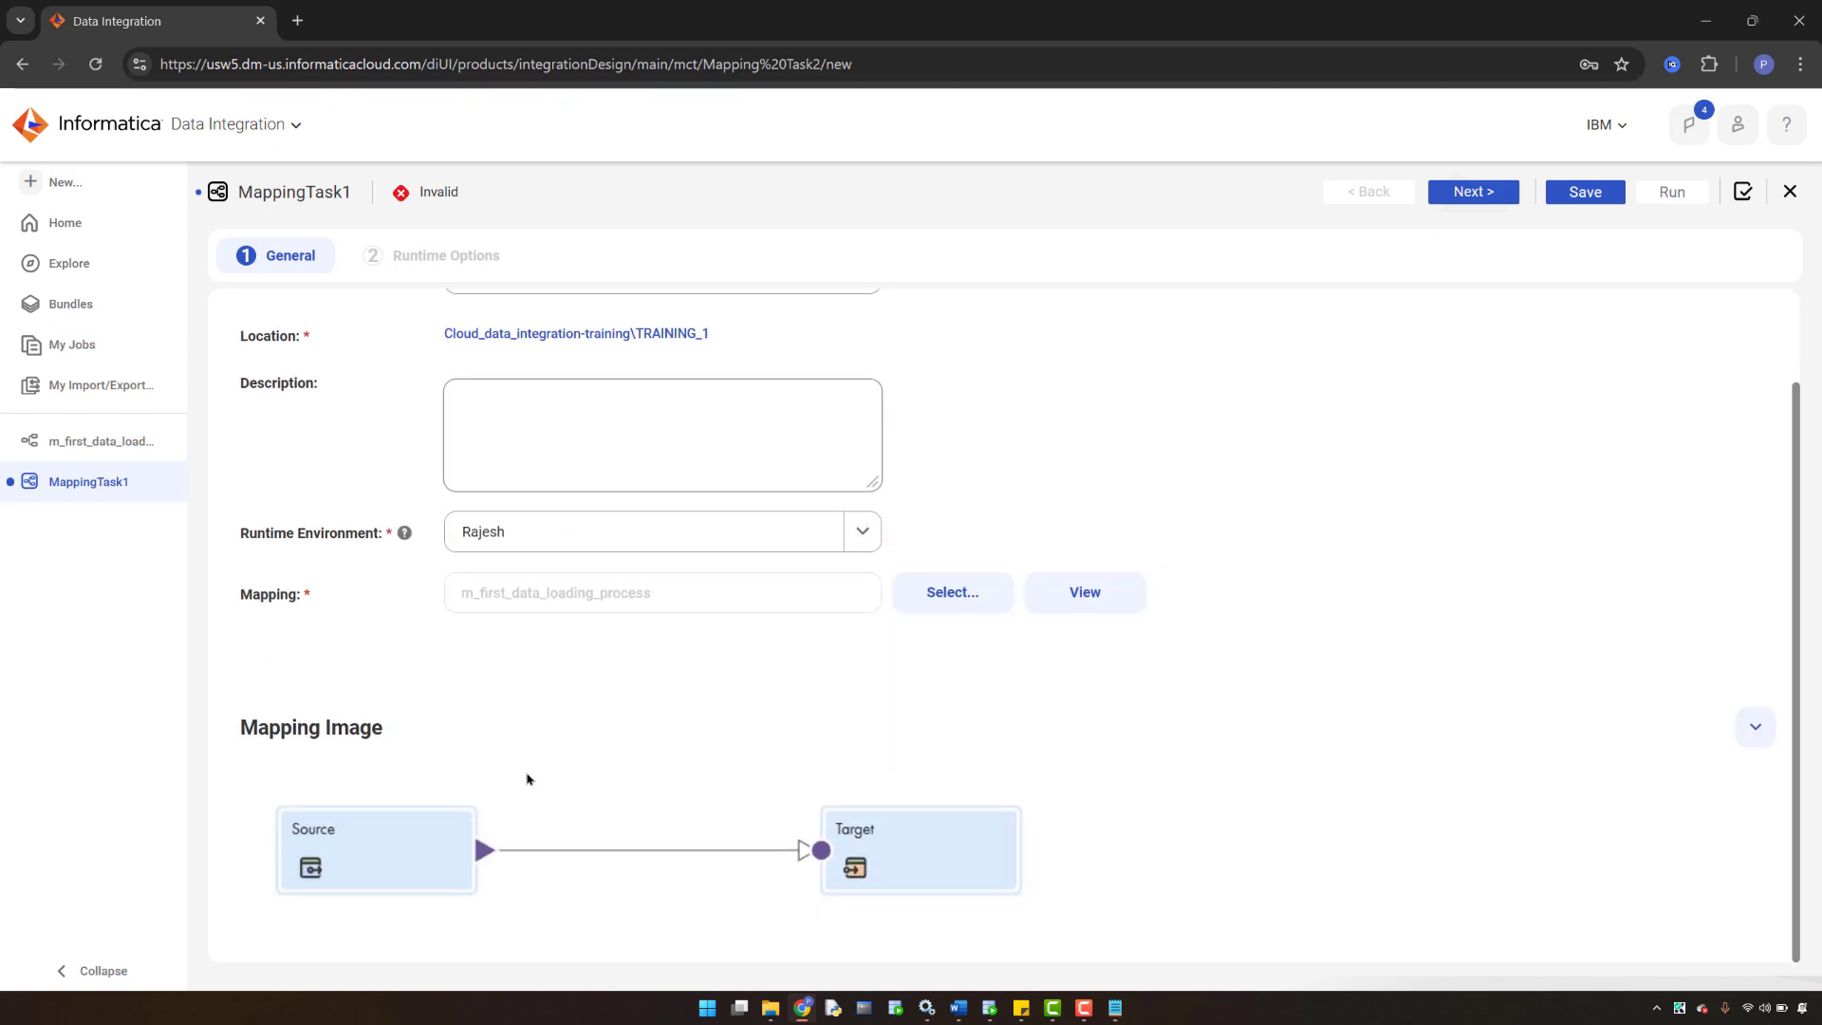
{"action": "scroll", "coordinate": [724, 805], "scroll_direction": "up", "scroll_amount": 1}
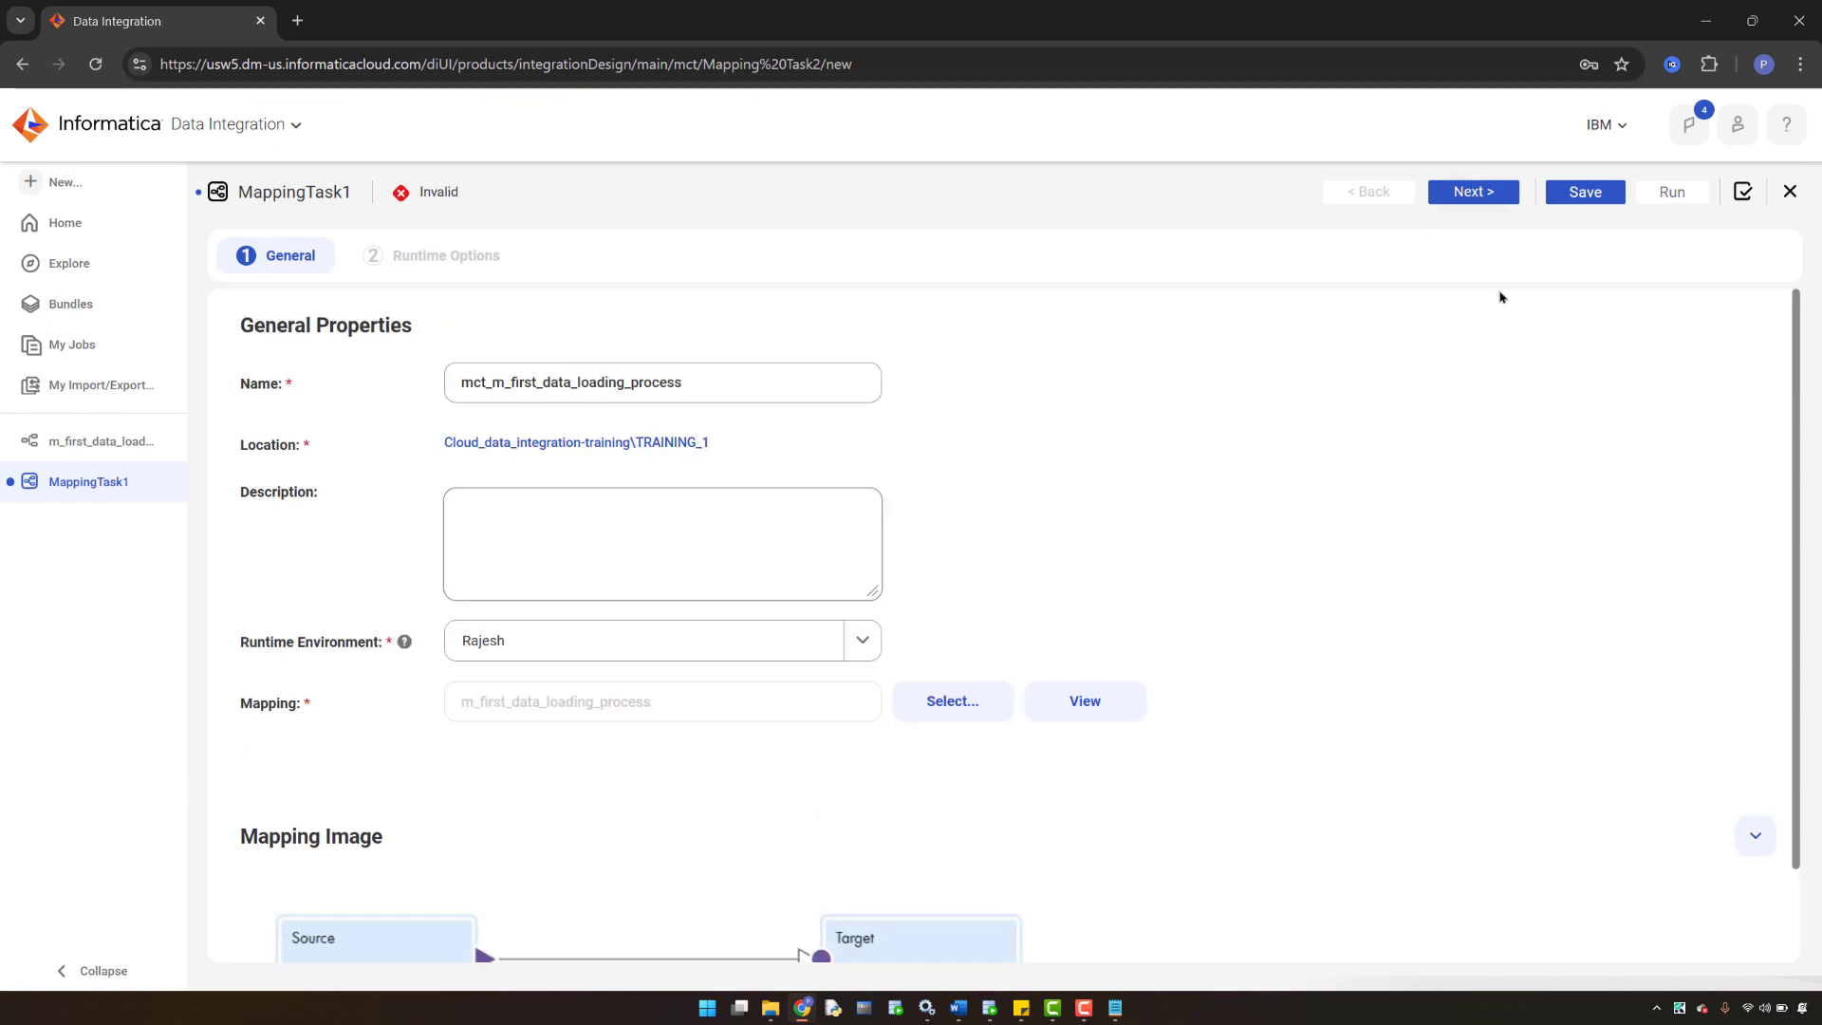
{"action": "left_click", "coordinate": [1578, 194]}
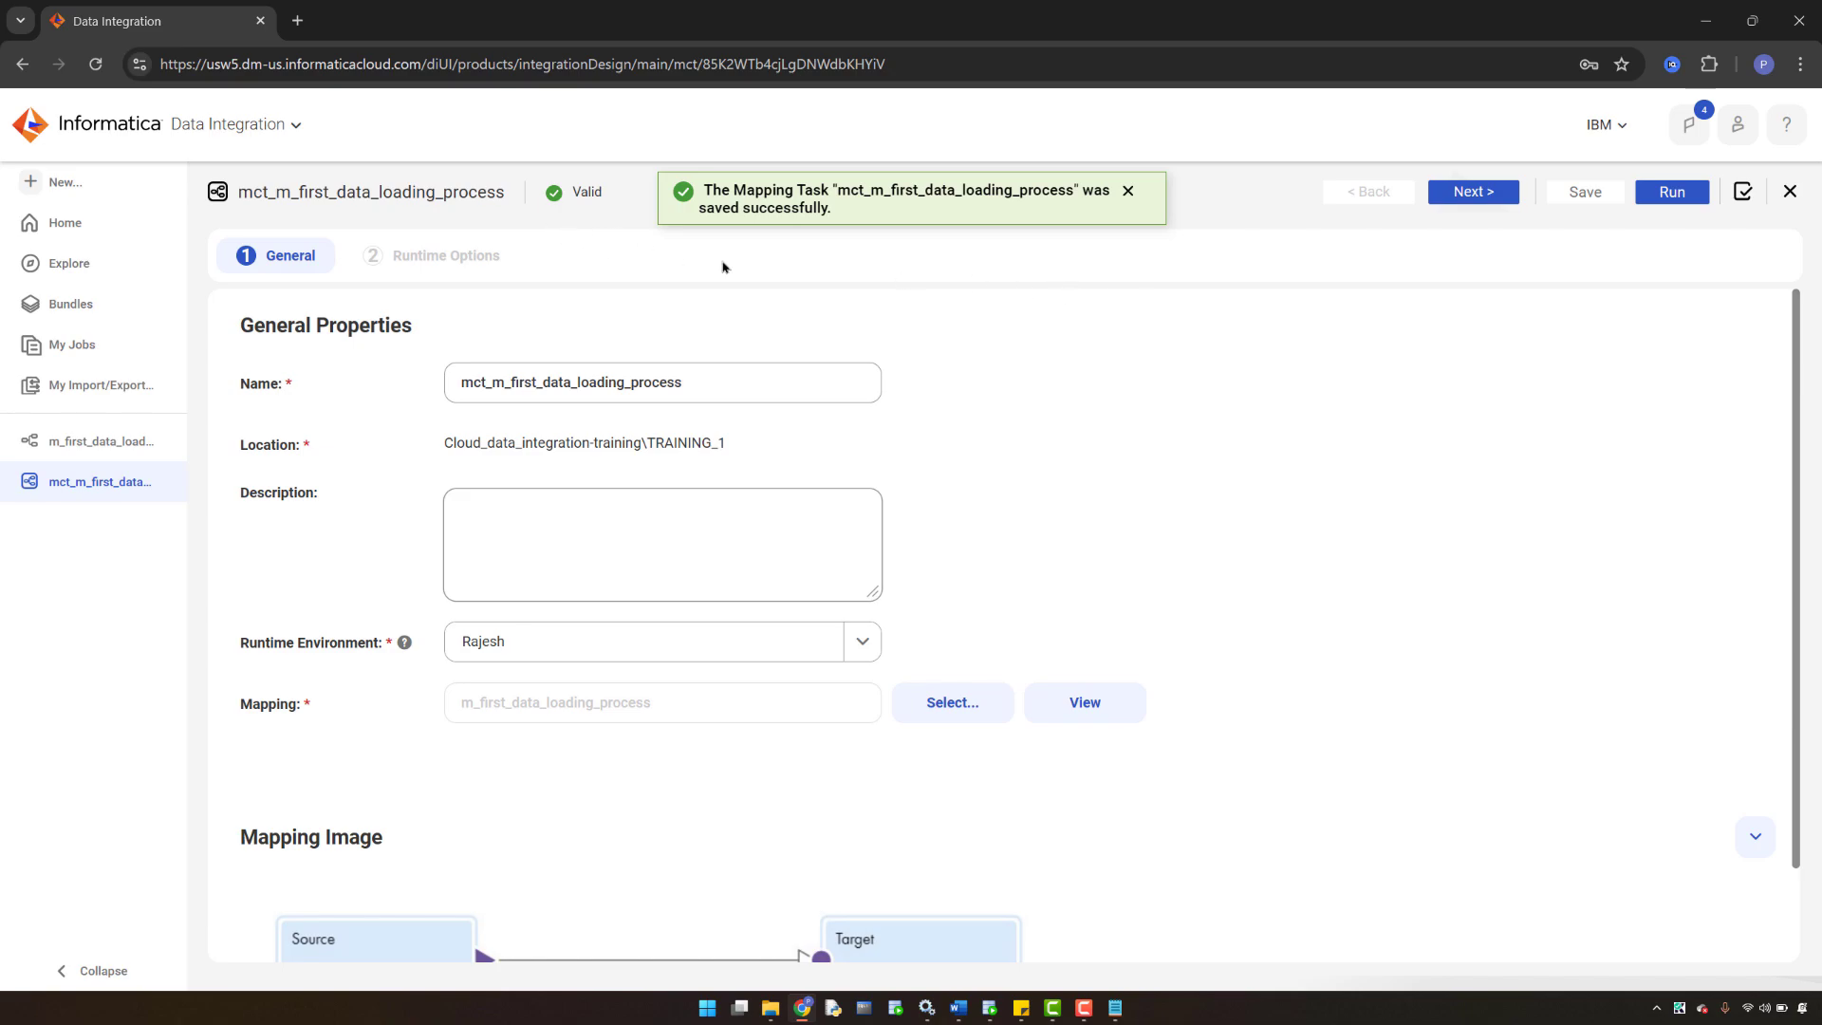
- Advance mct_m_first_data_loading_process to its Runtime Options step and save it again
{"action": "left_click", "coordinate": [1474, 194]}
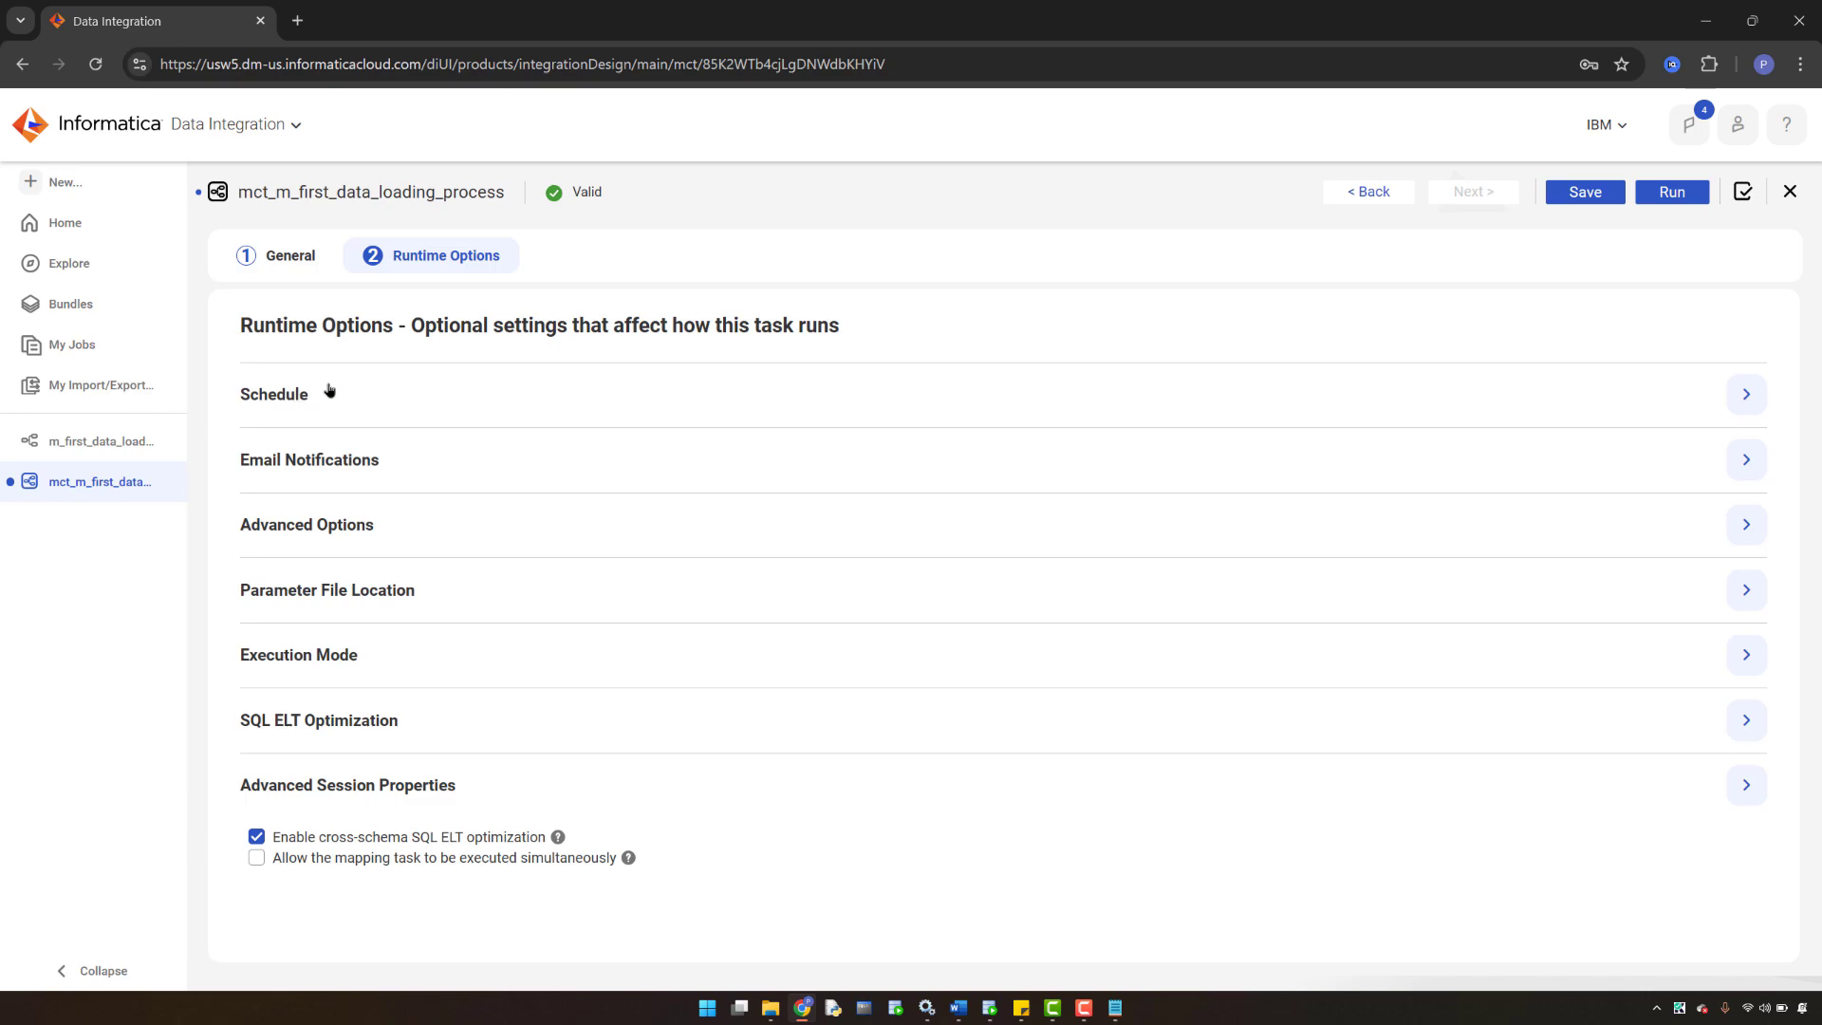
{"action": "left_click", "coordinate": [329, 390]}
{"action": "left_click", "coordinate": [1584, 191]}
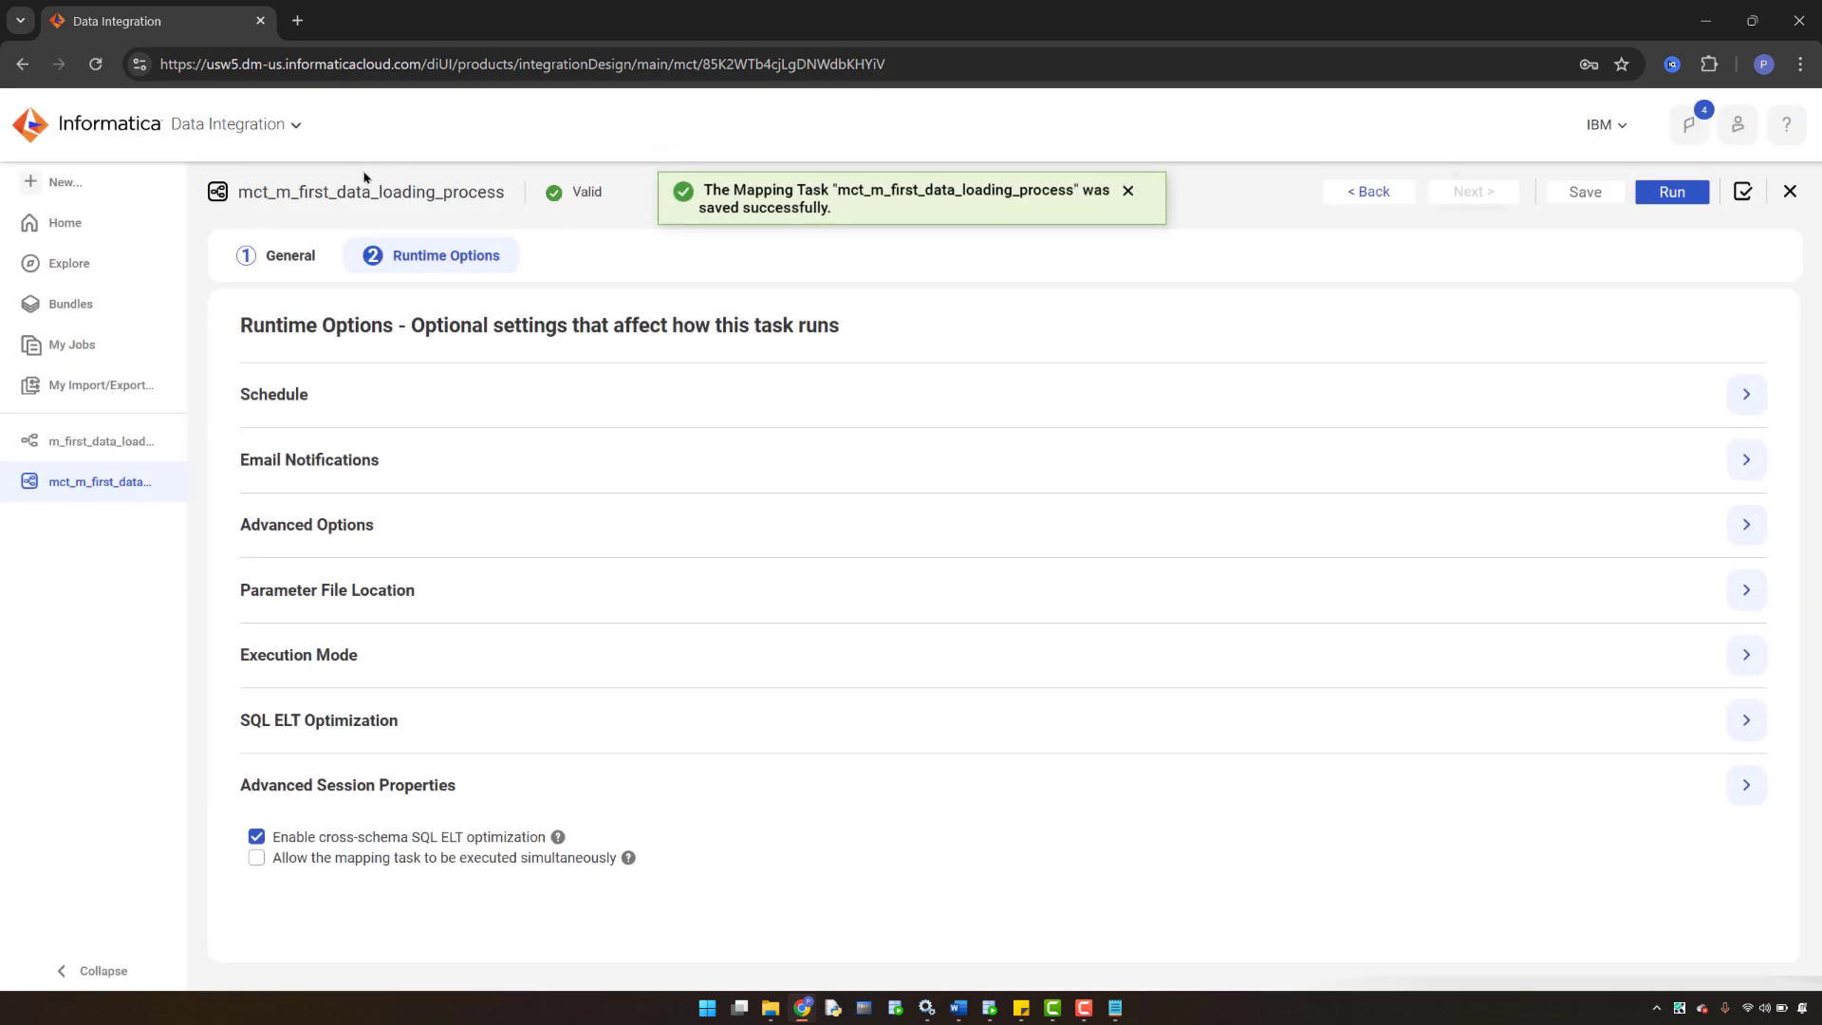
- Open the Monitor service in a new browser tab alongside the mapping task tab
{"action": "left_click", "coordinate": [296, 126]}
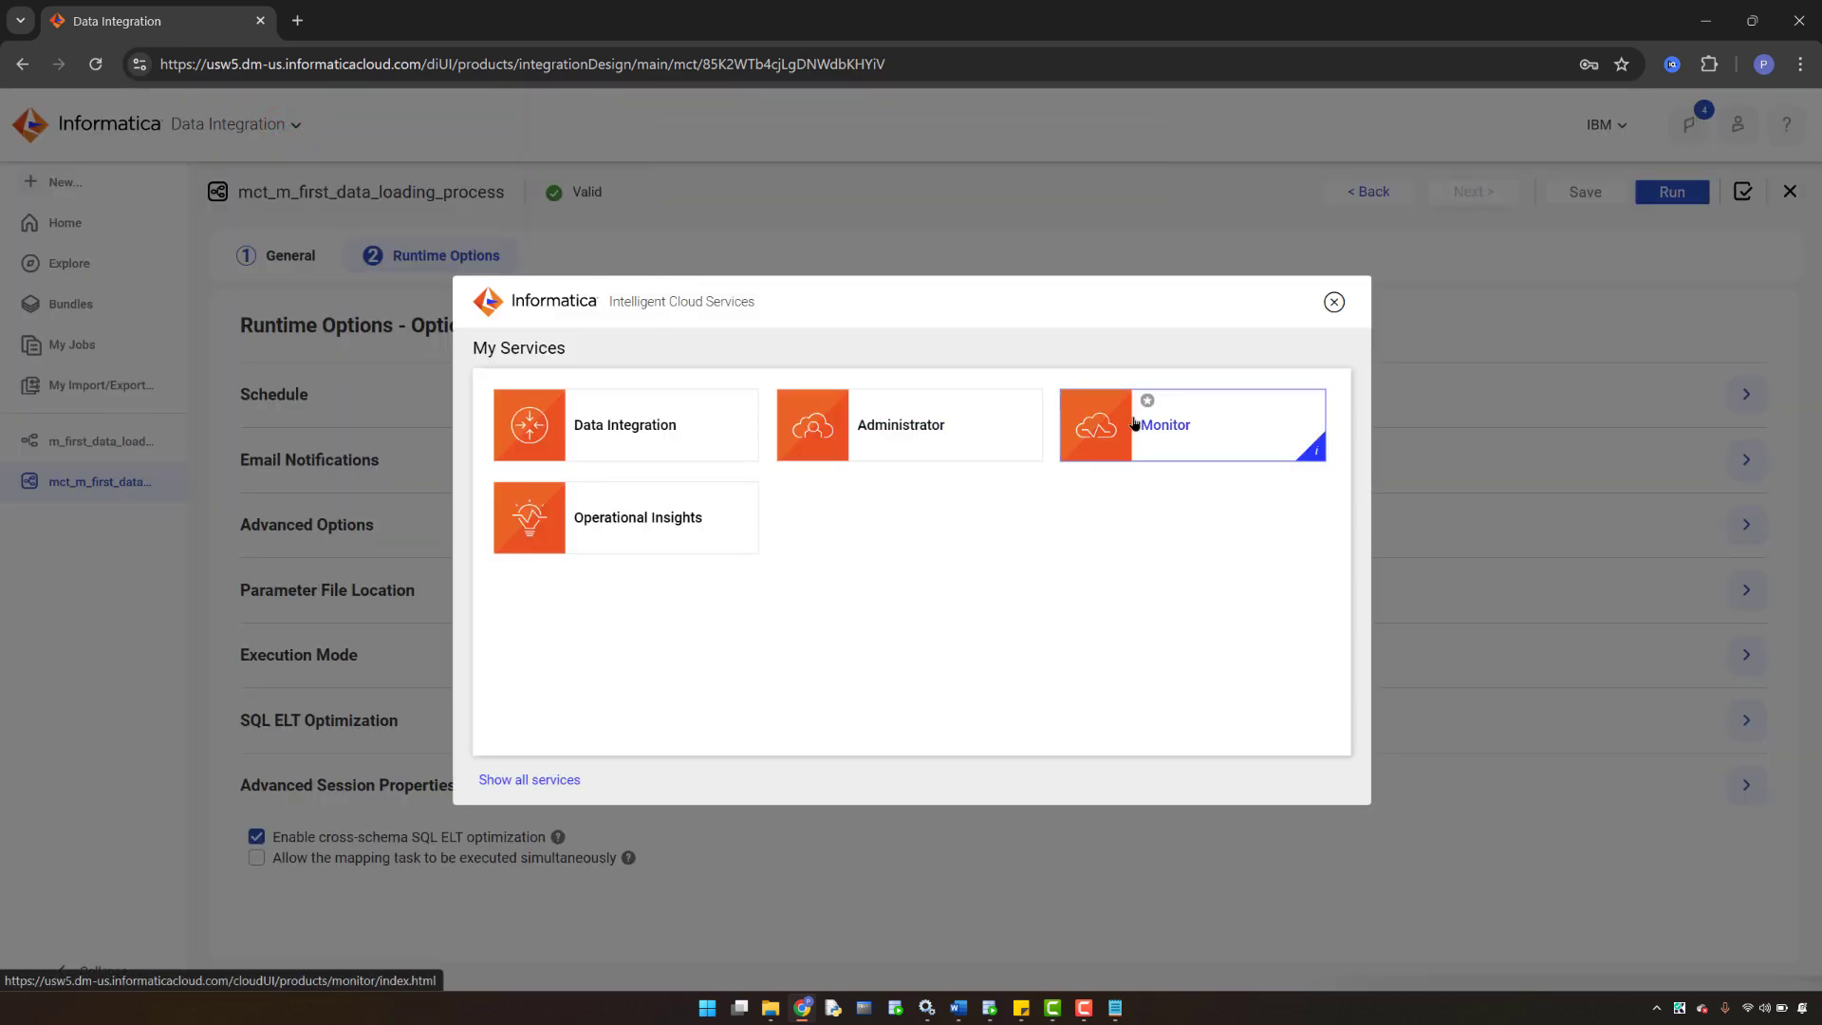
{"action": "right_click", "coordinate": [1167, 429]}
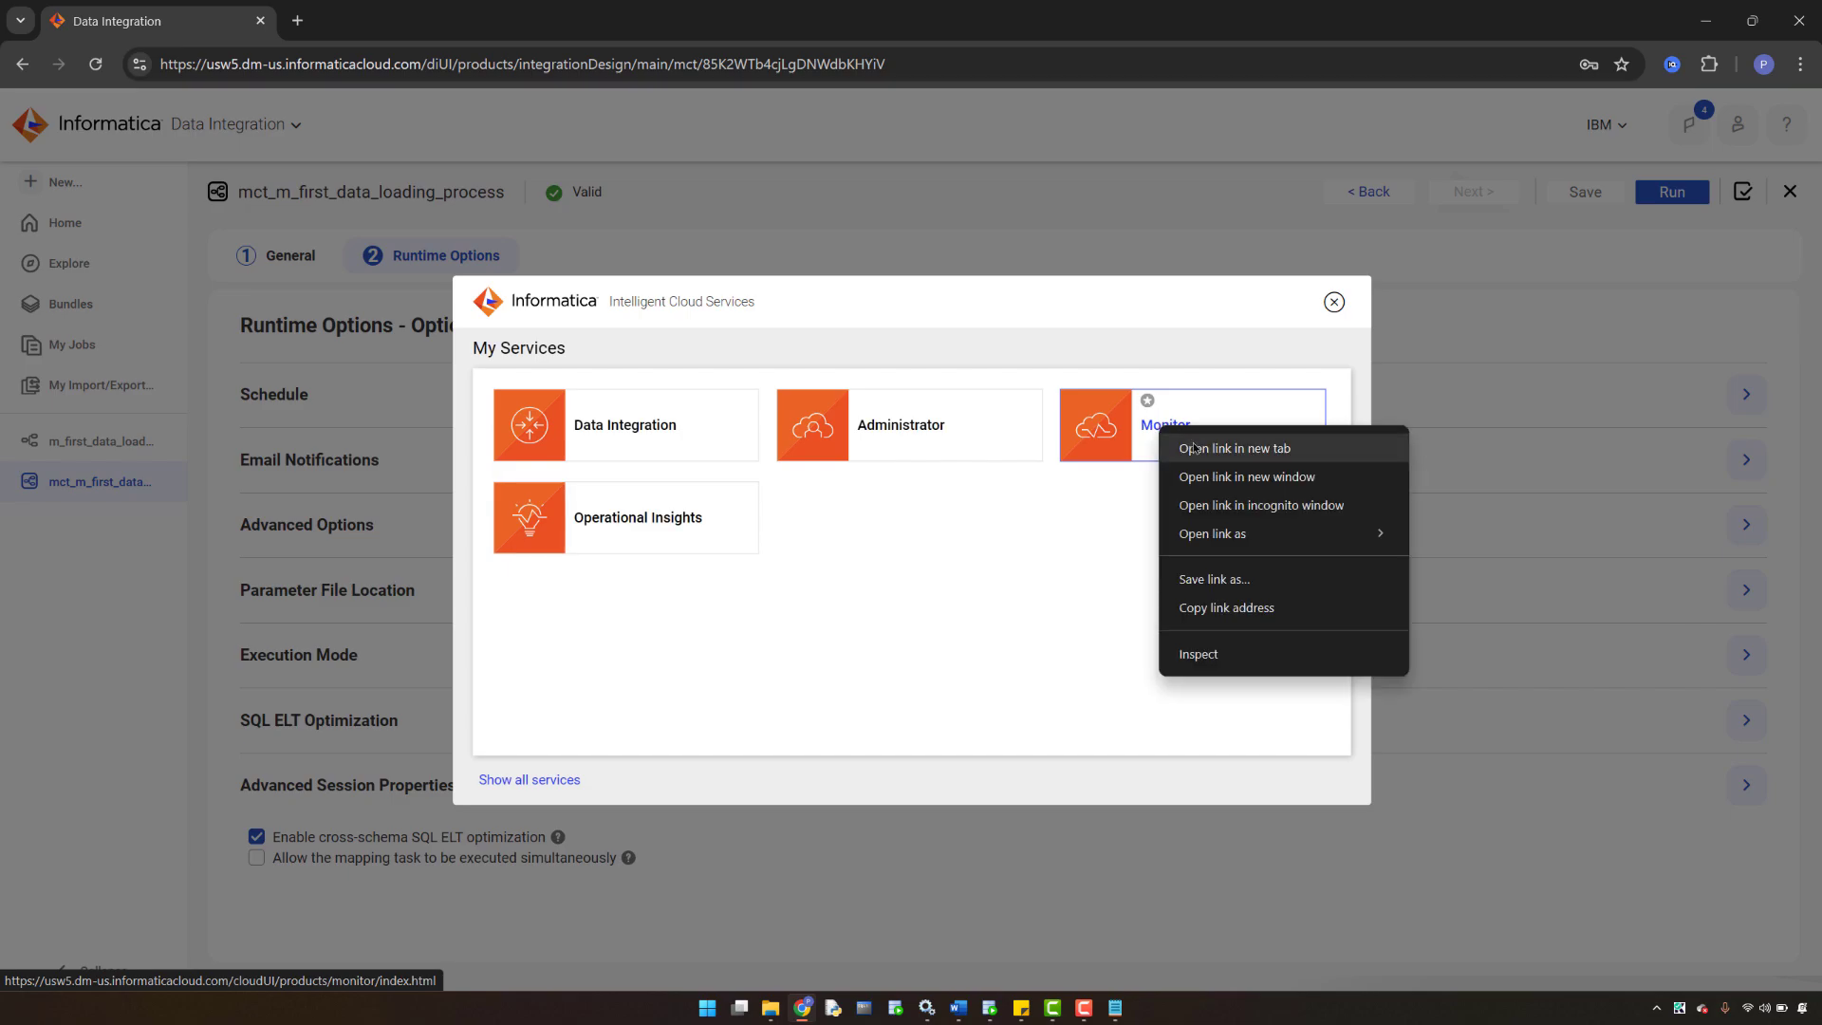
{"action": "left_click", "coordinate": [1192, 444]}
{"action": "left_click", "coordinate": [1334, 301]}
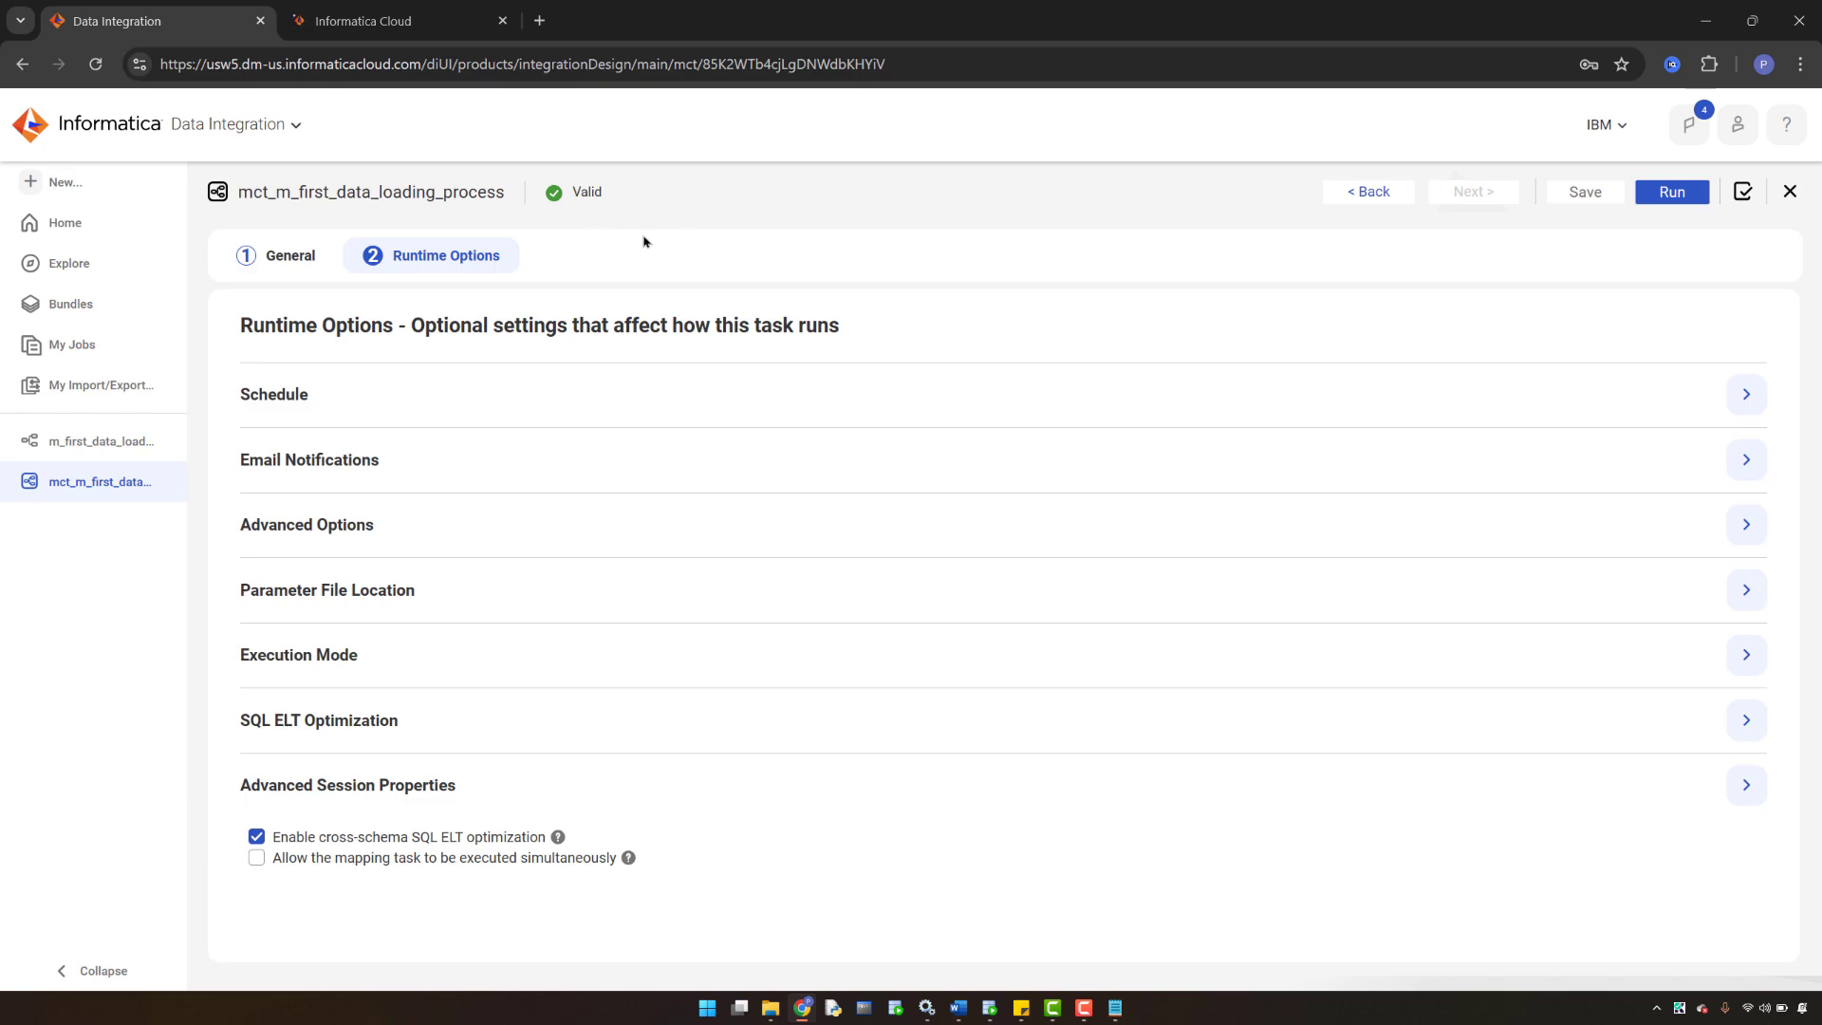
{"action": "left_click", "coordinate": [383, 21]}
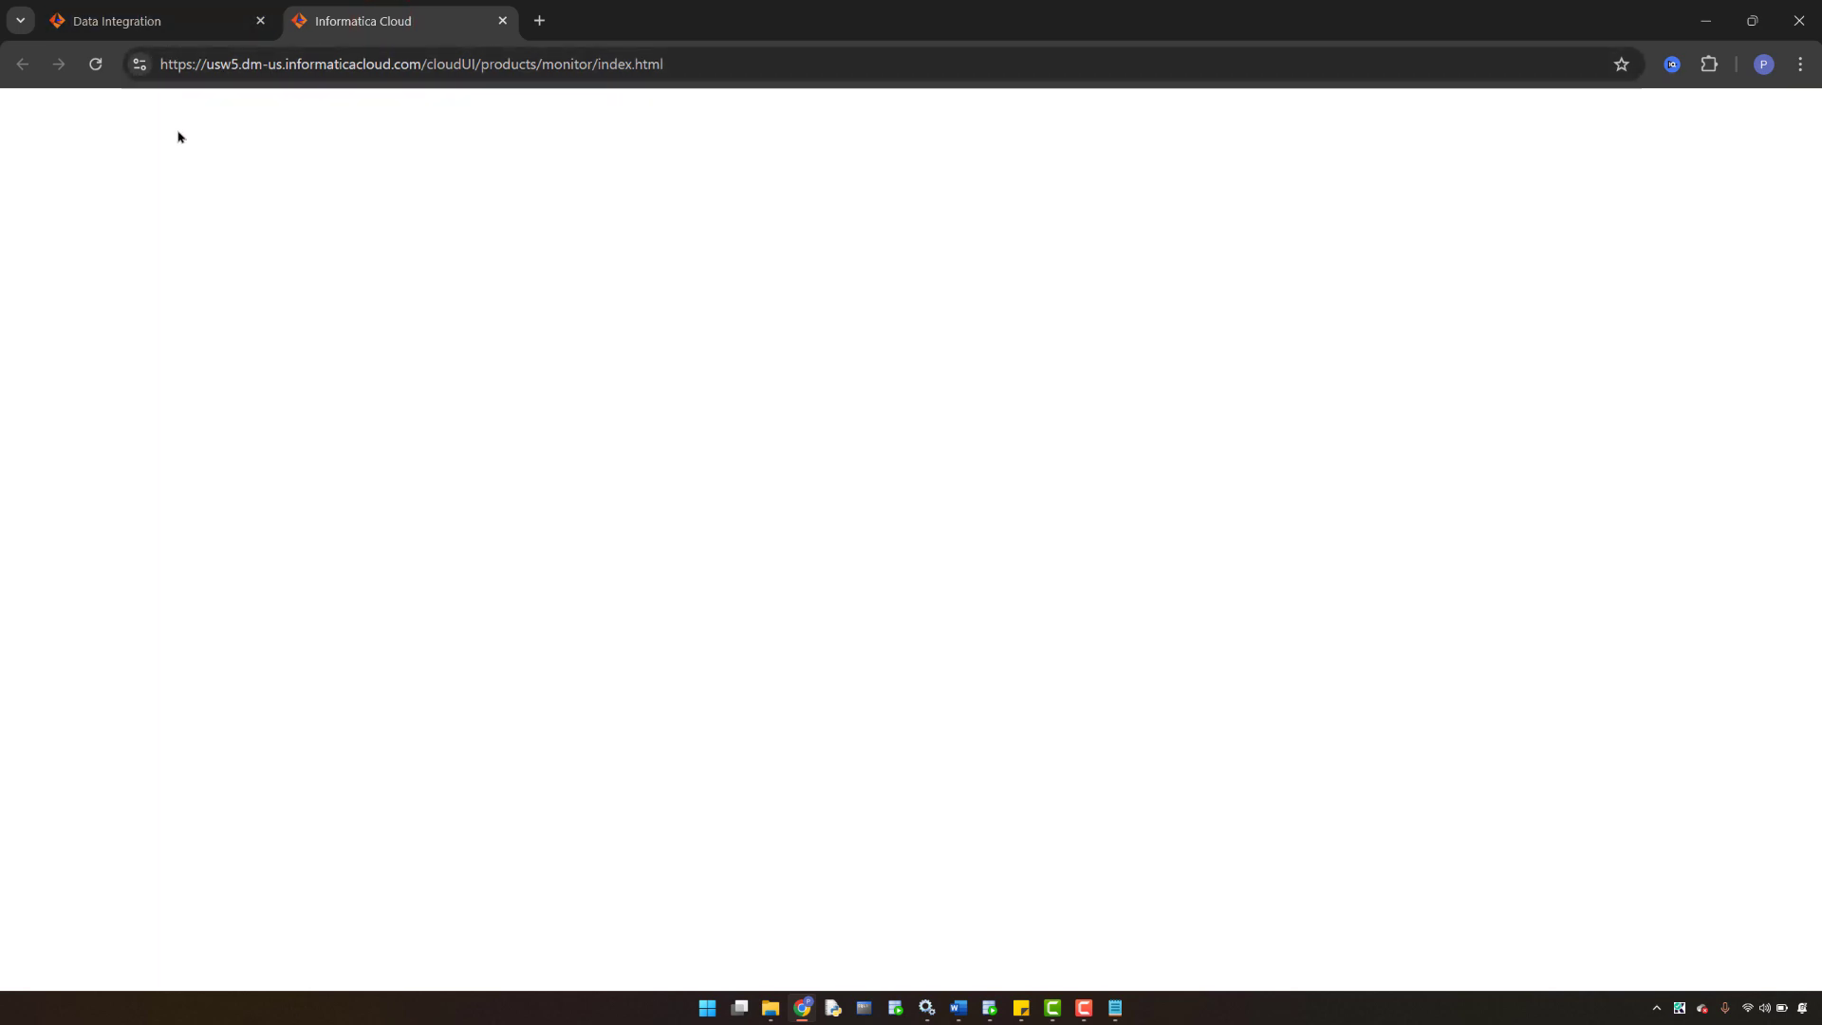
{"action": "left_click", "coordinate": [127, 20]}
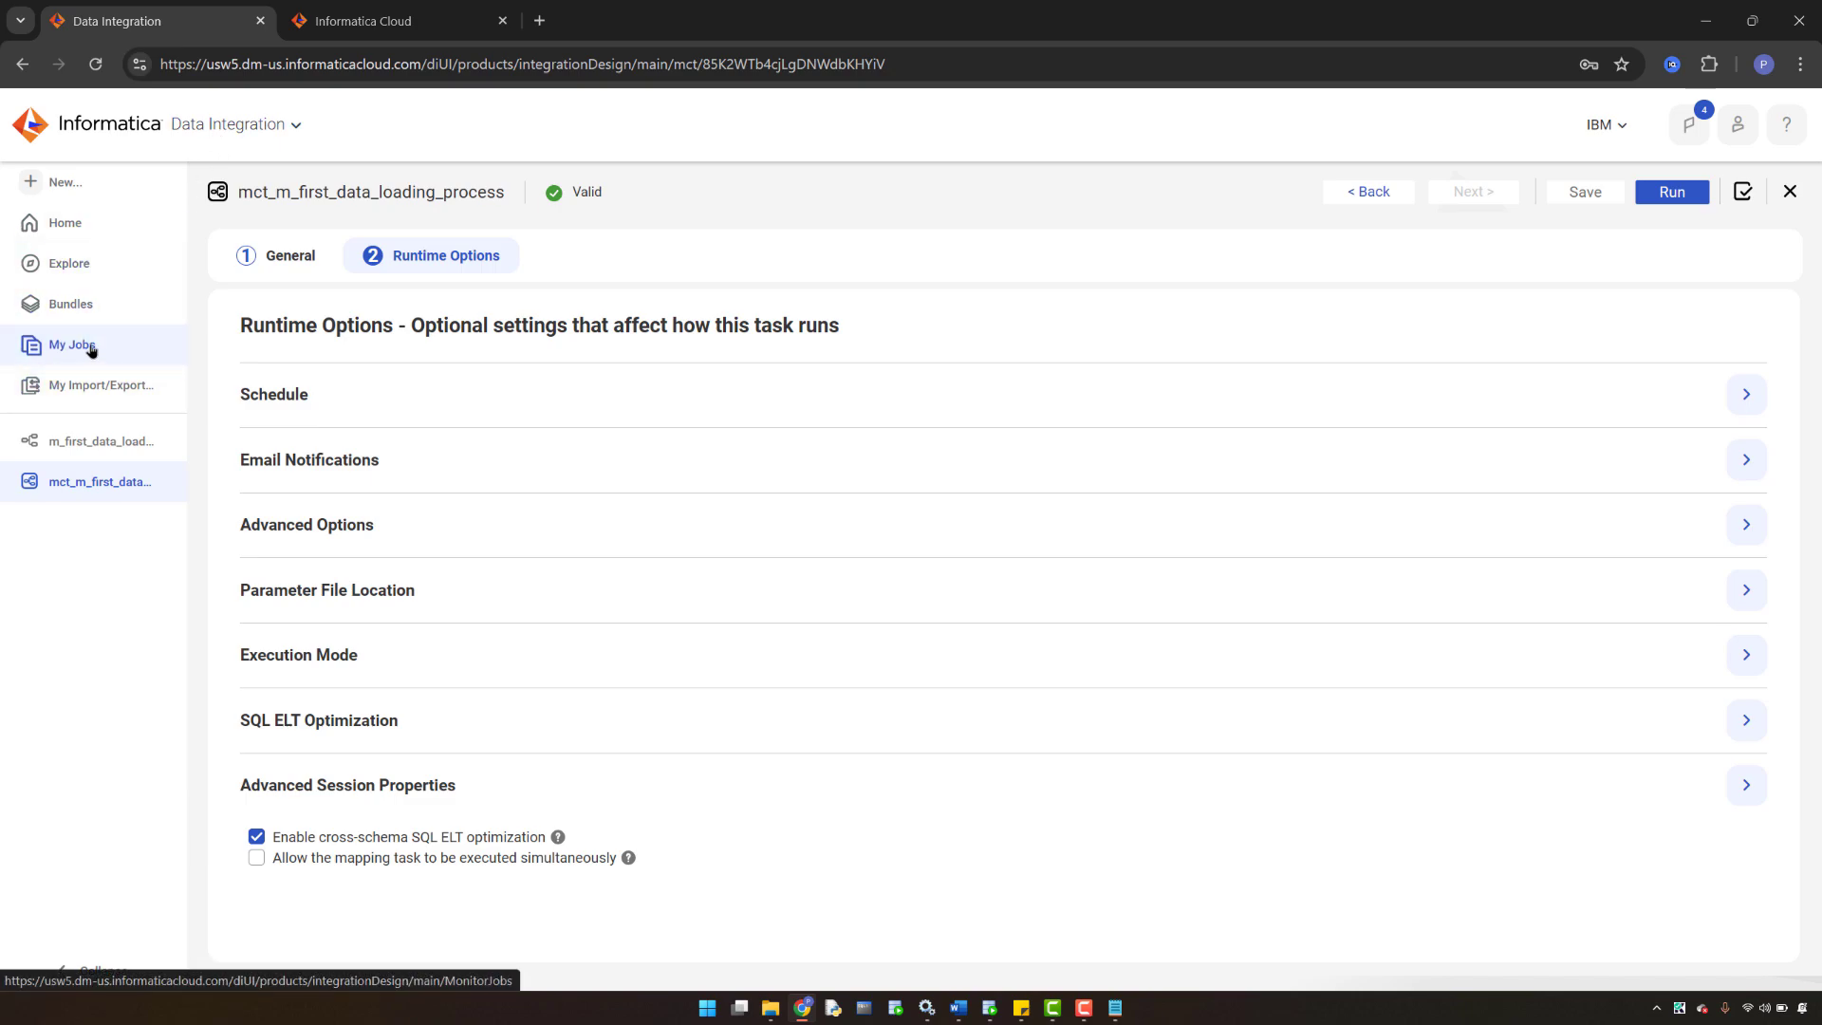
{"action": "left_click", "coordinate": [372, 19]}
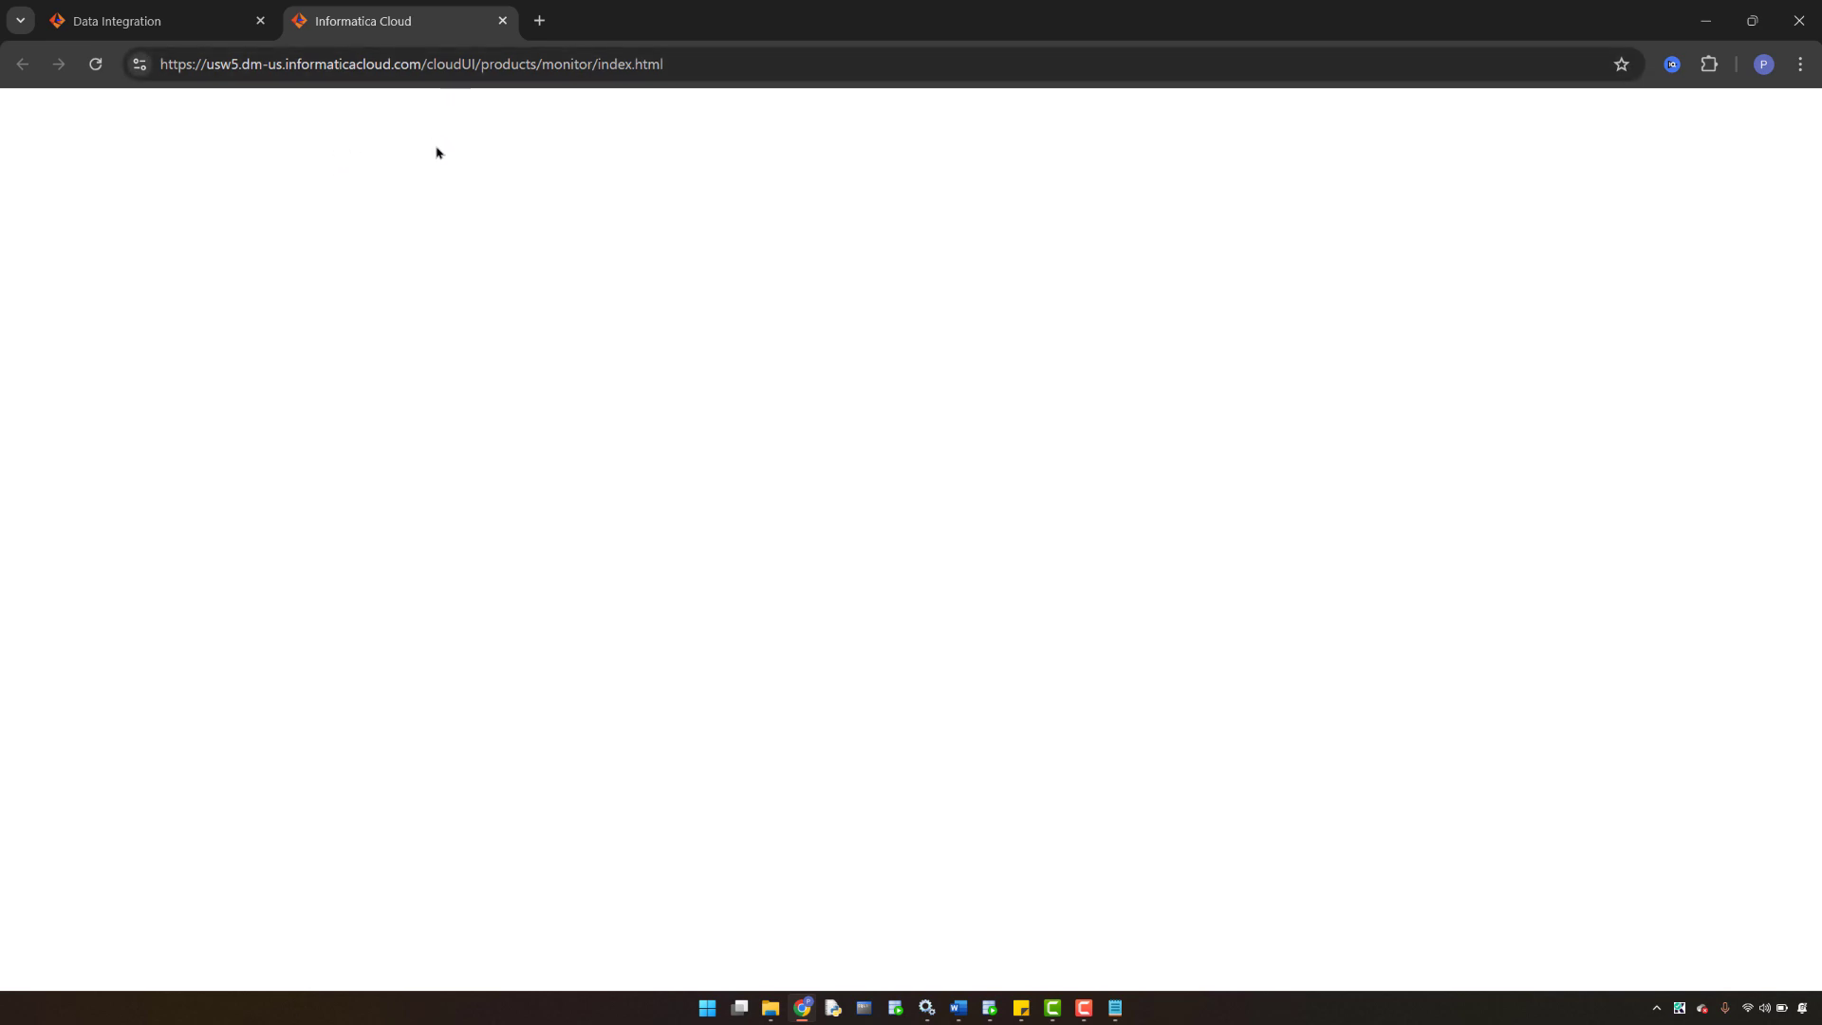
{"action": "left_click", "coordinate": [128, 21]}
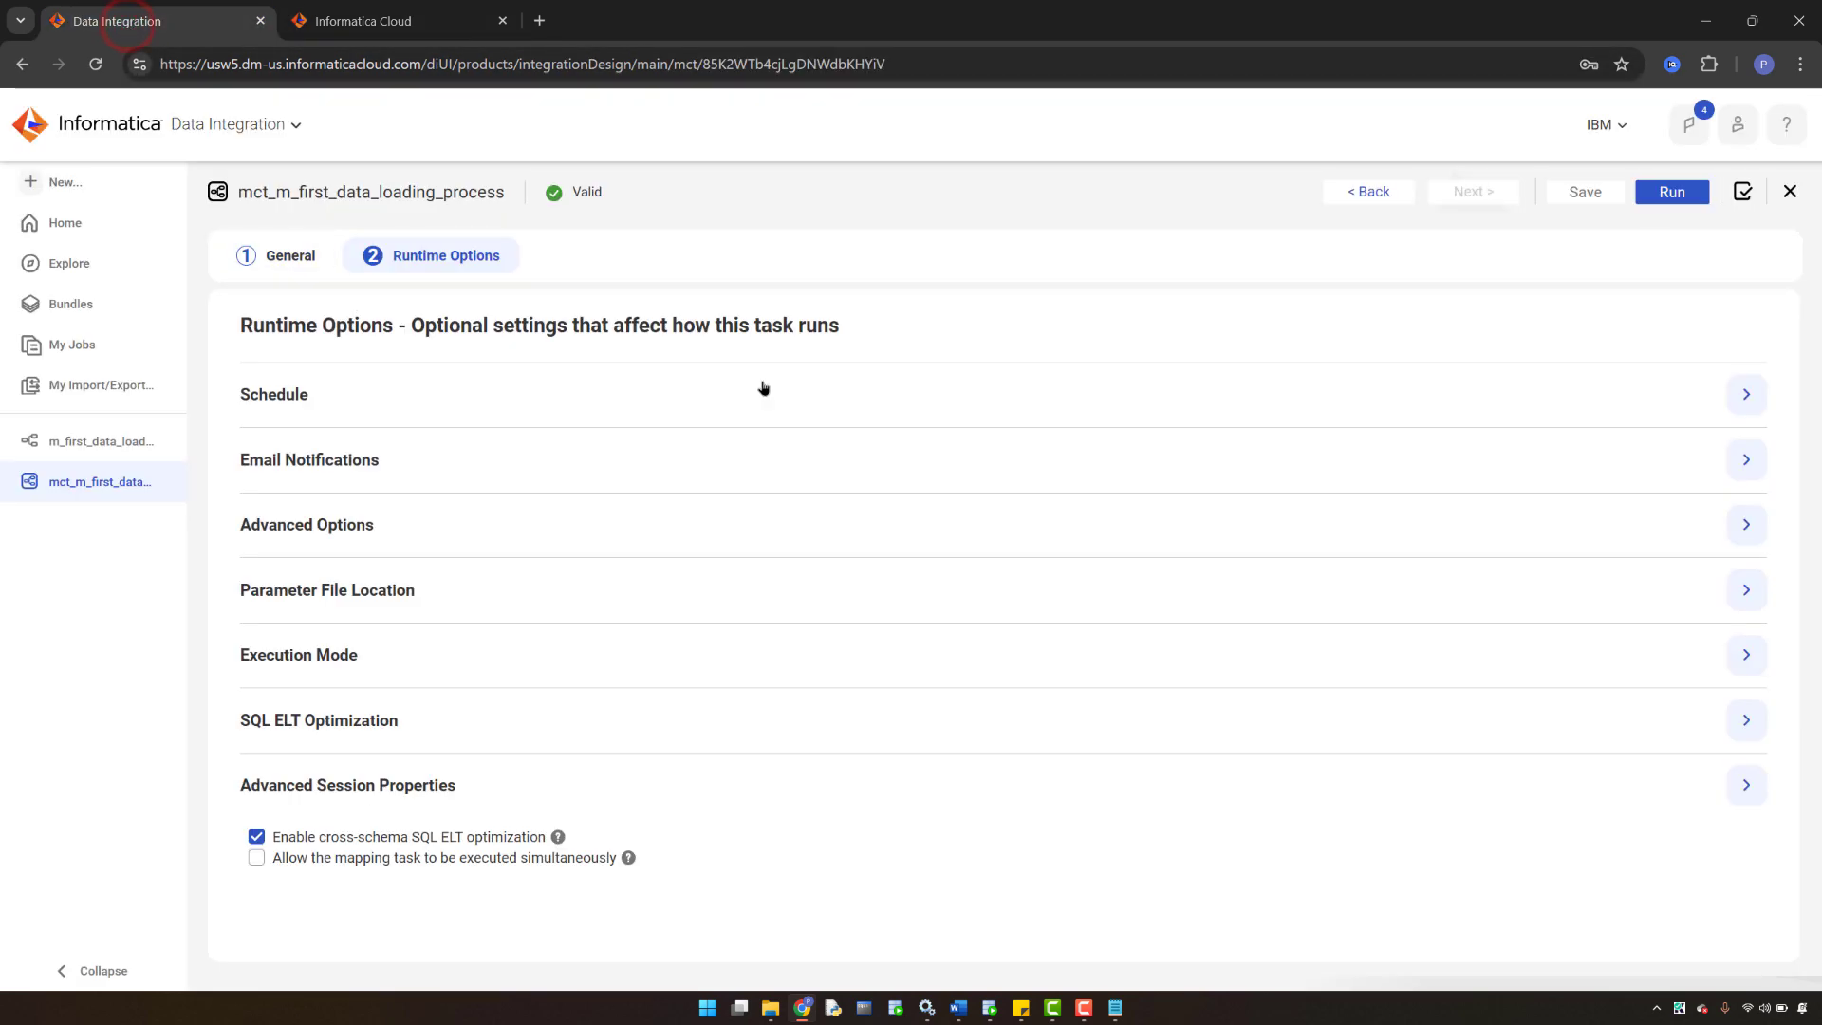
{"action": "left_click", "coordinate": [859, 207]}
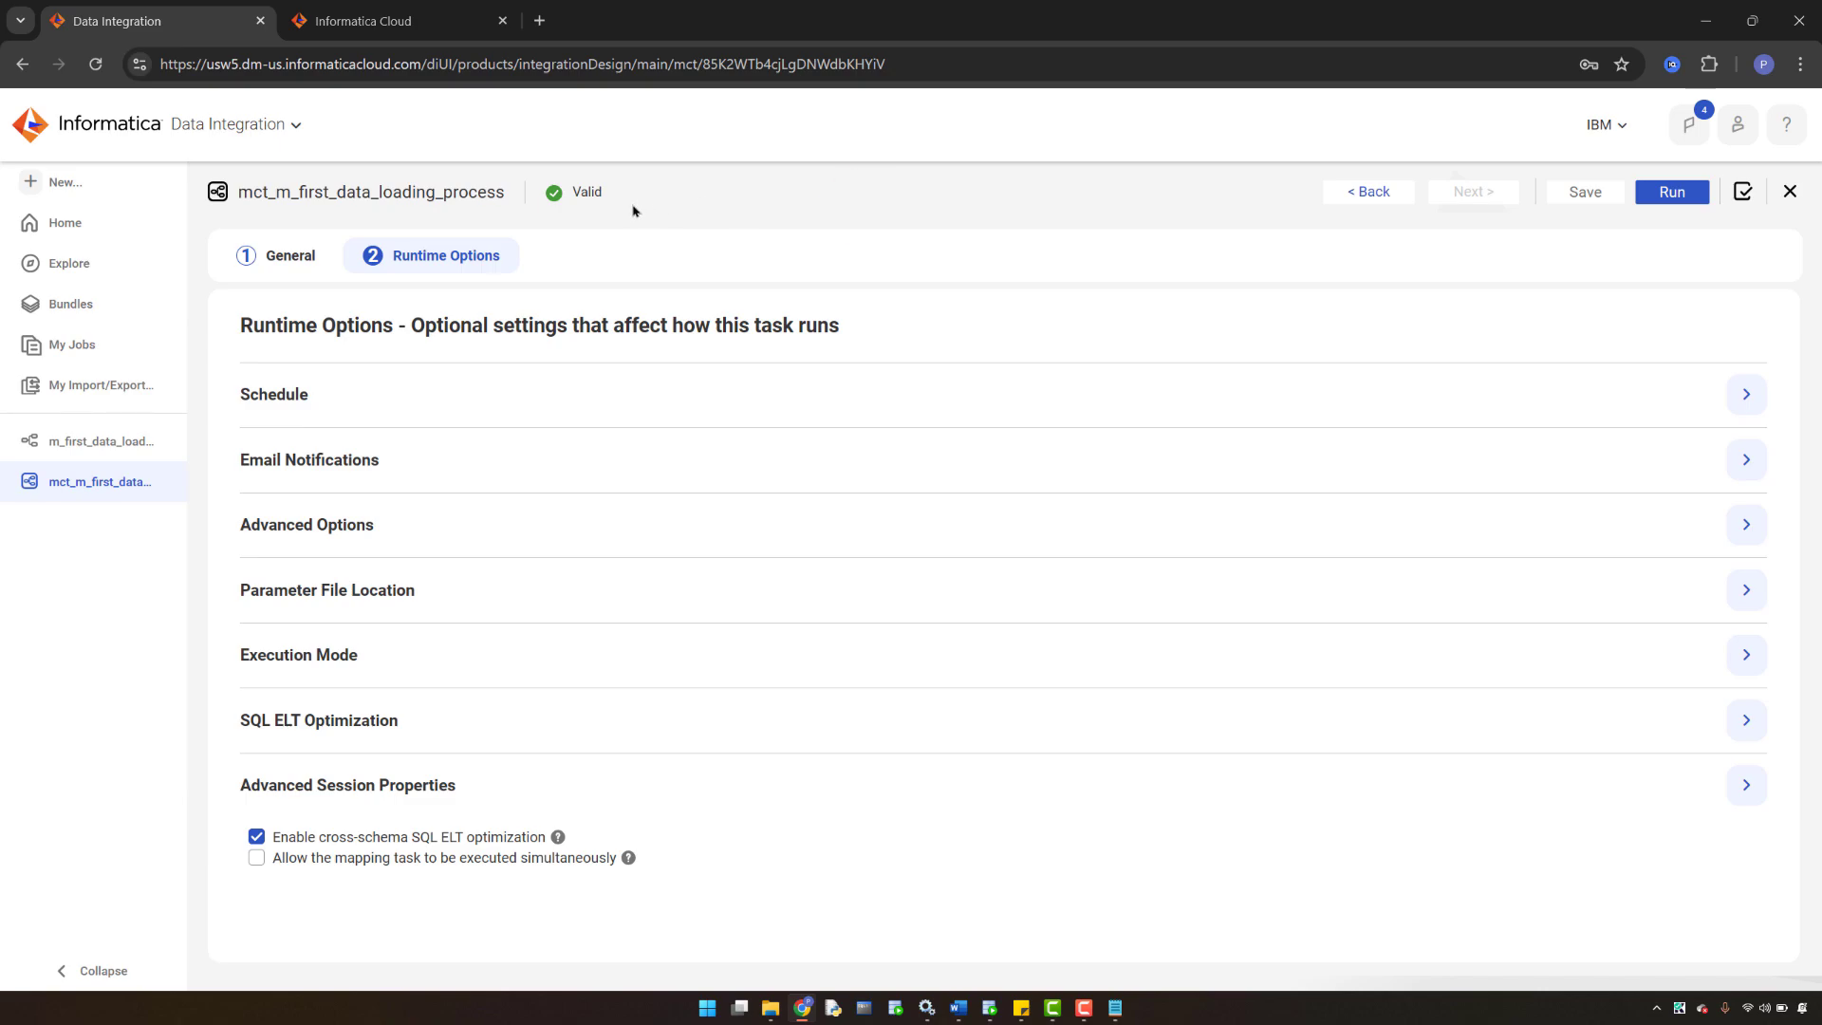
{"action": "left_click", "coordinate": [366, 23]}
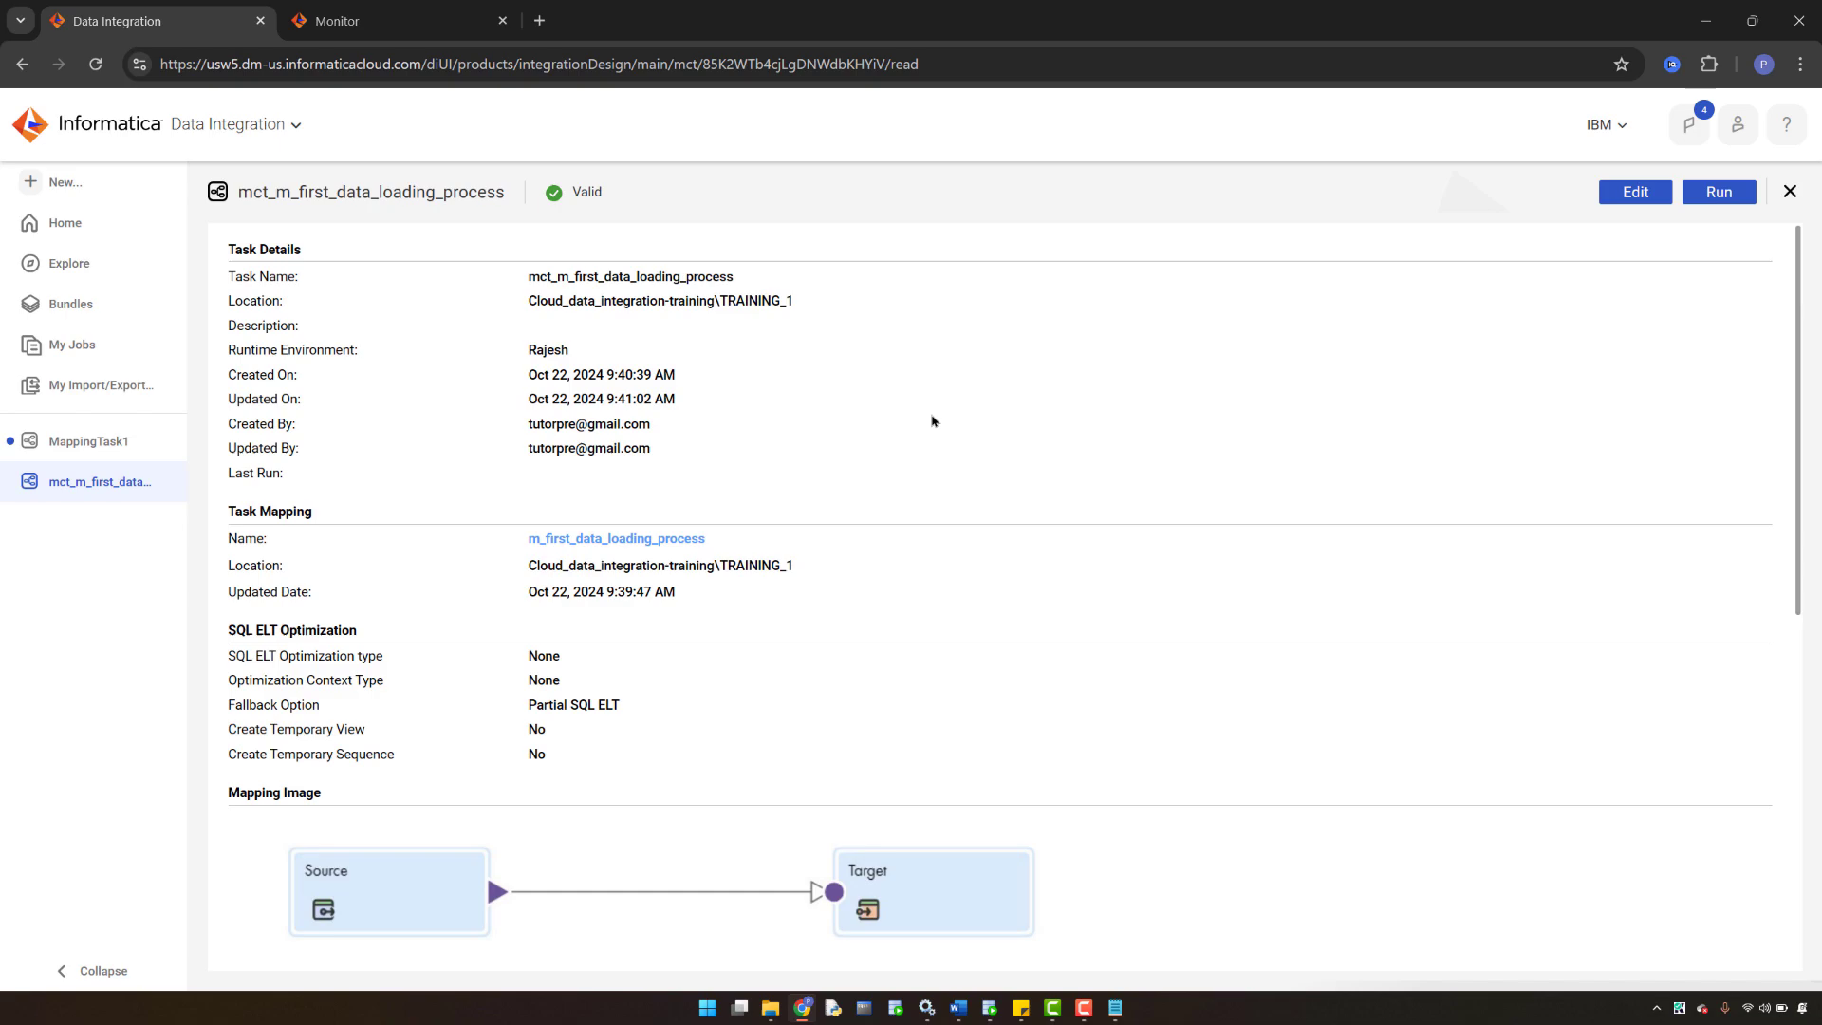
- Review the mct_m_first_data_loading_process task details and run the task
{"action": "scroll", "coordinate": [913, 505], "scroll_direction": "down", "scroll_amount": 4}
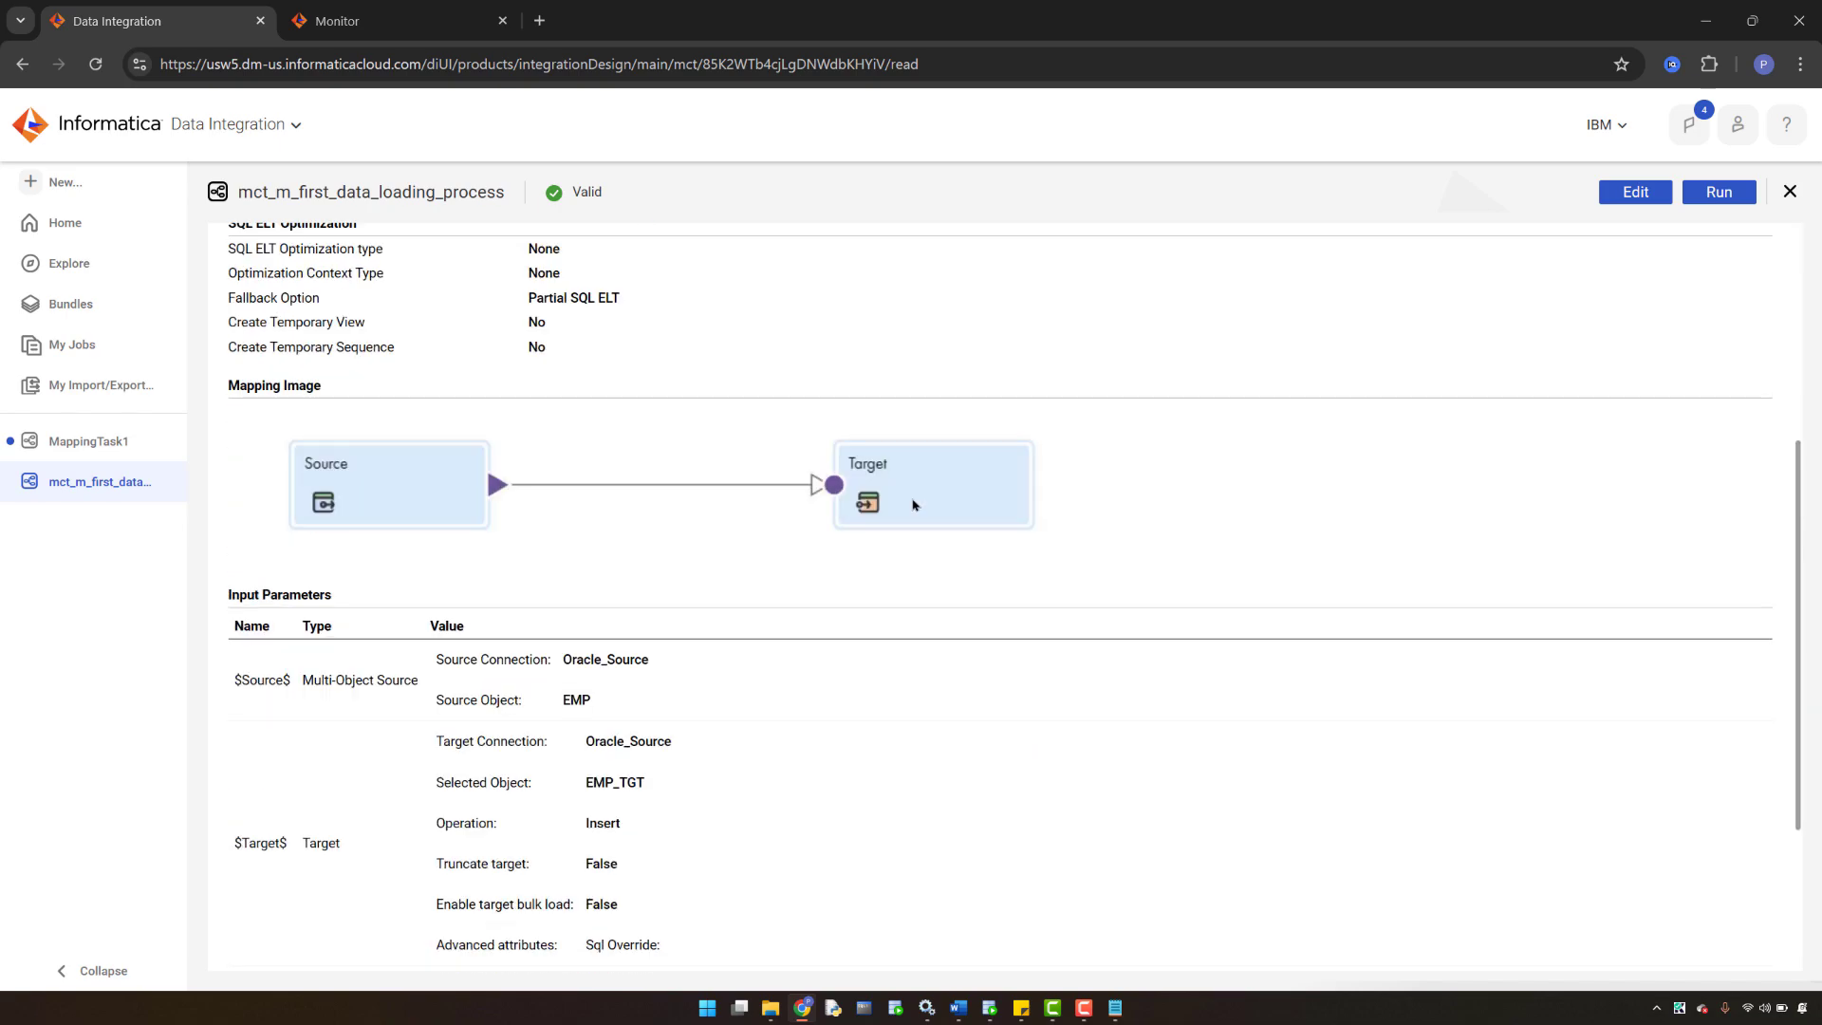
{"action": "scroll", "coordinate": [913, 505], "scroll_direction": "up", "scroll_amount": 4}
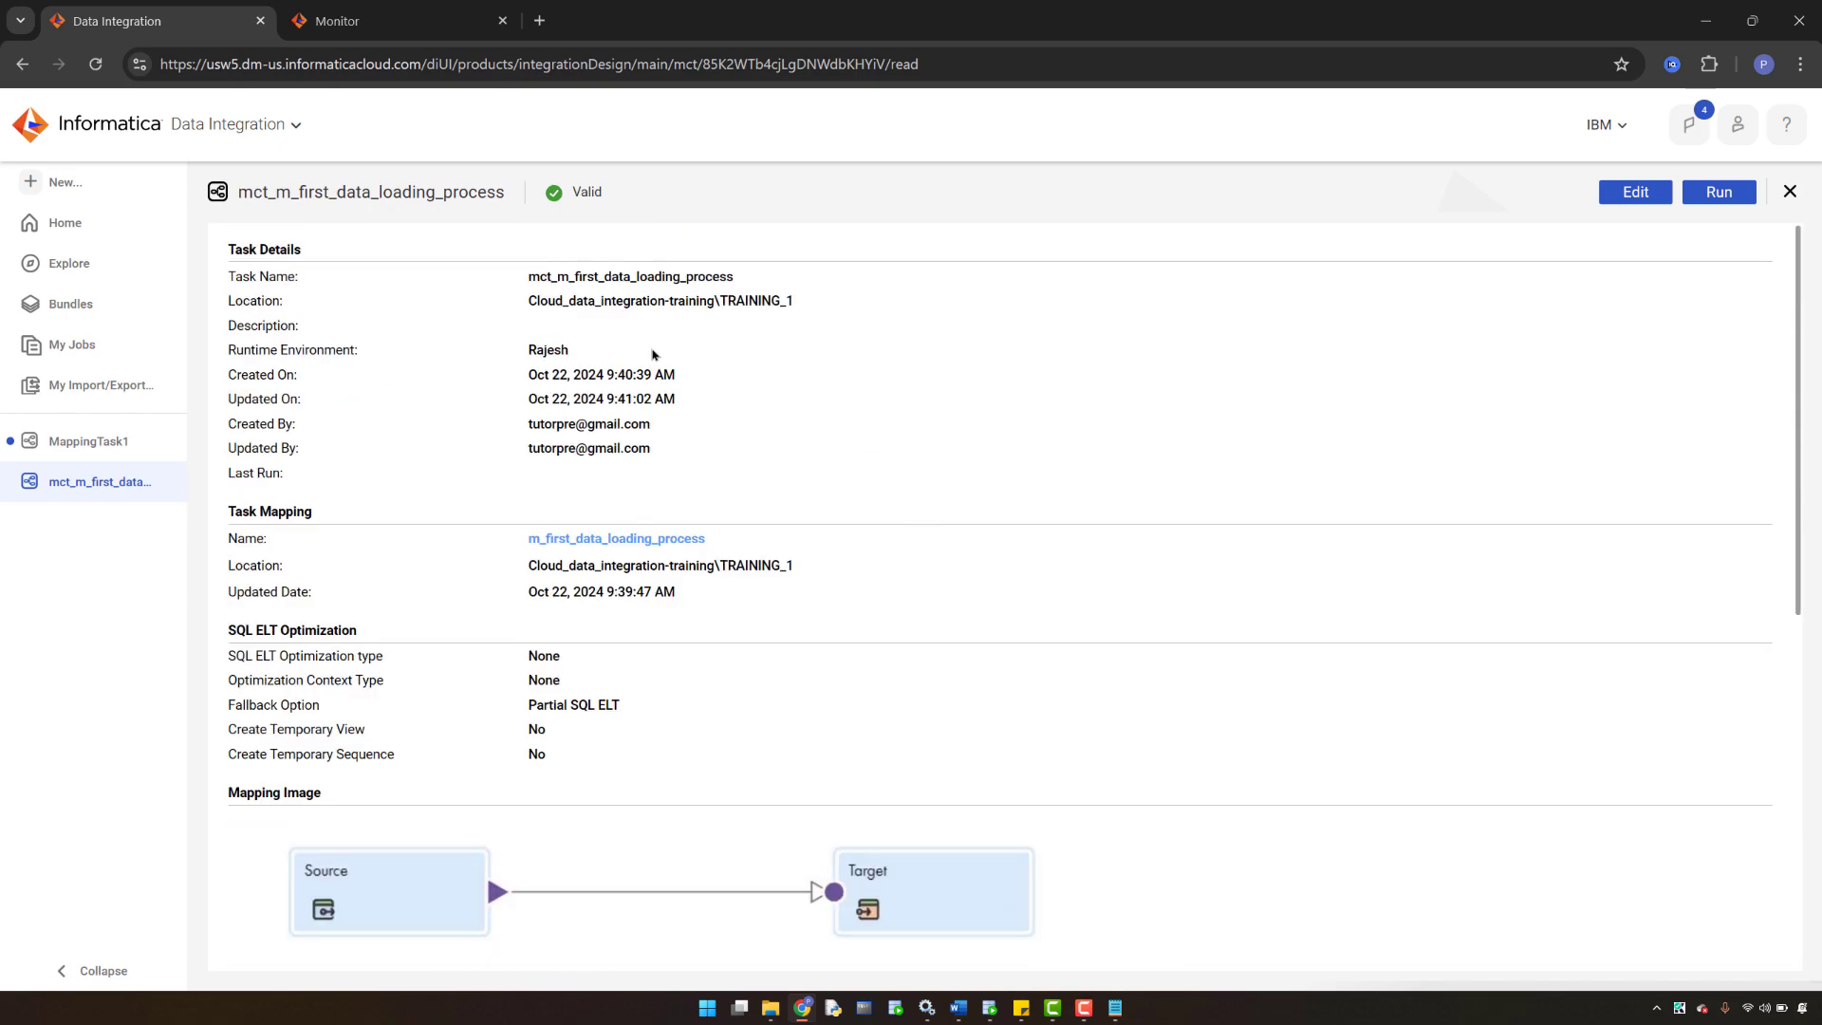
{"action": "left_click", "coordinate": [344, 25]}
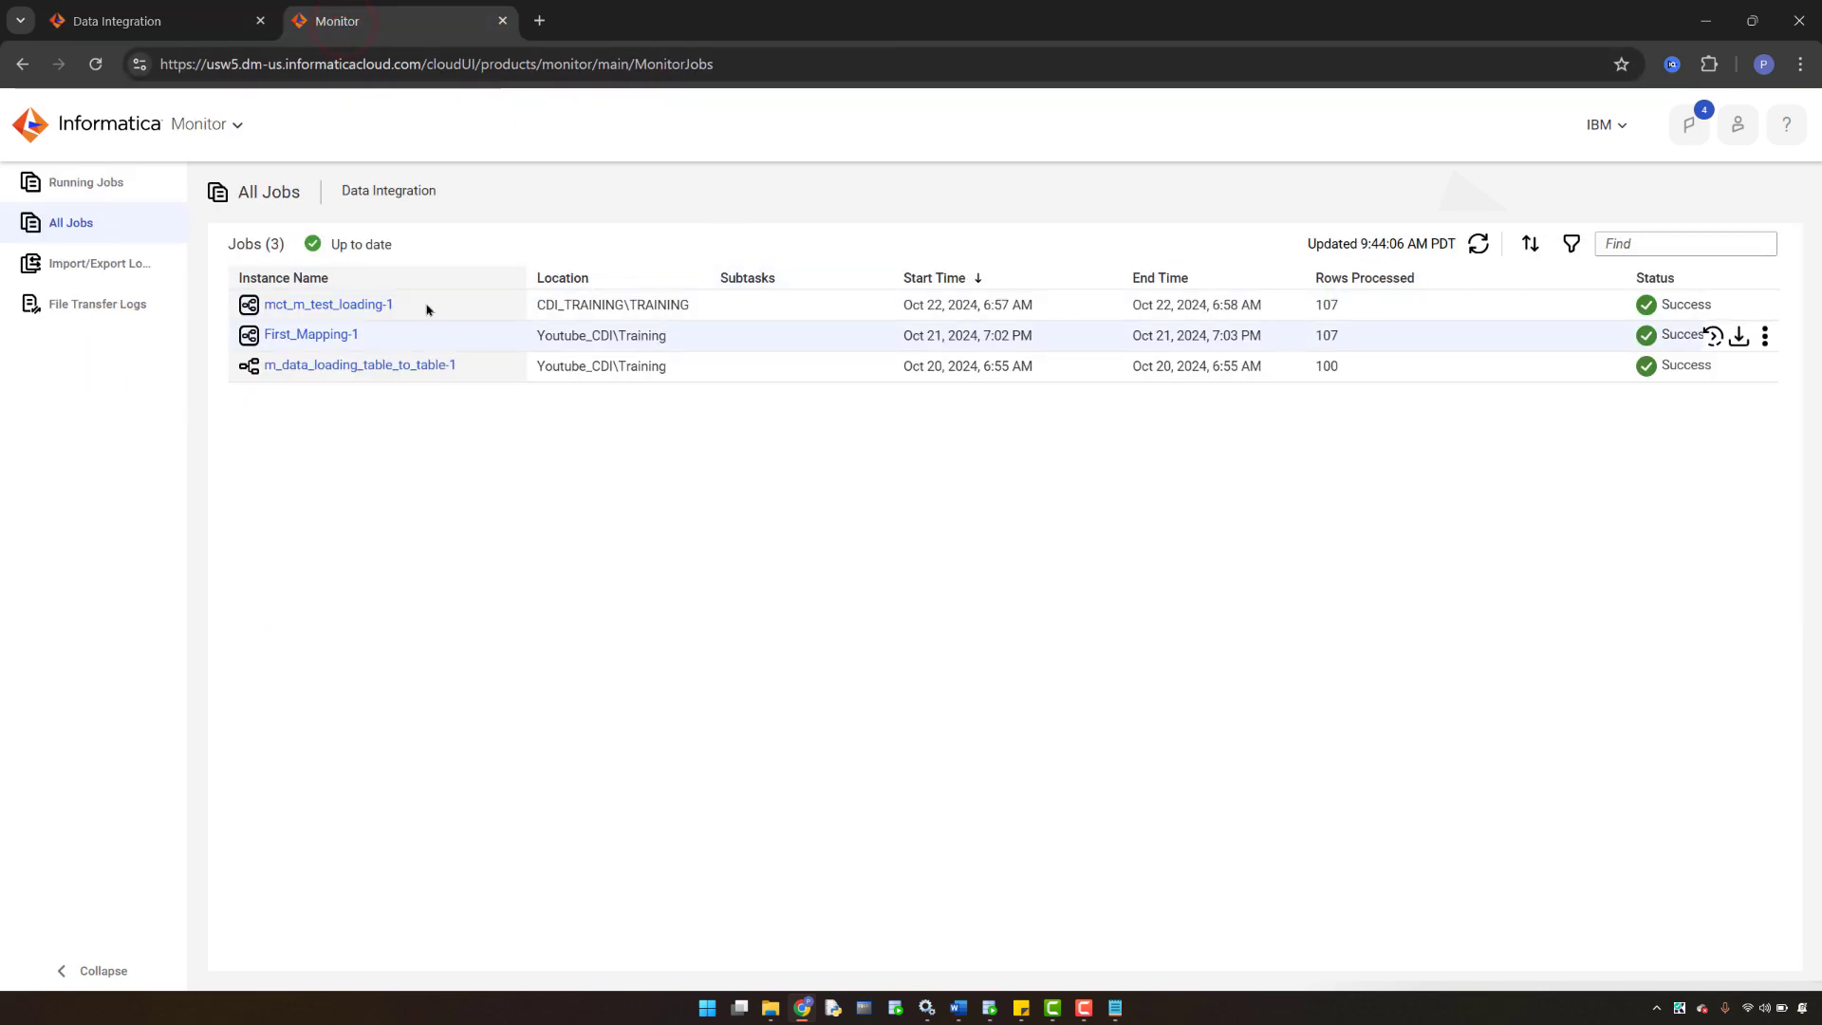
{"action": "left_click", "coordinate": [143, 21]}
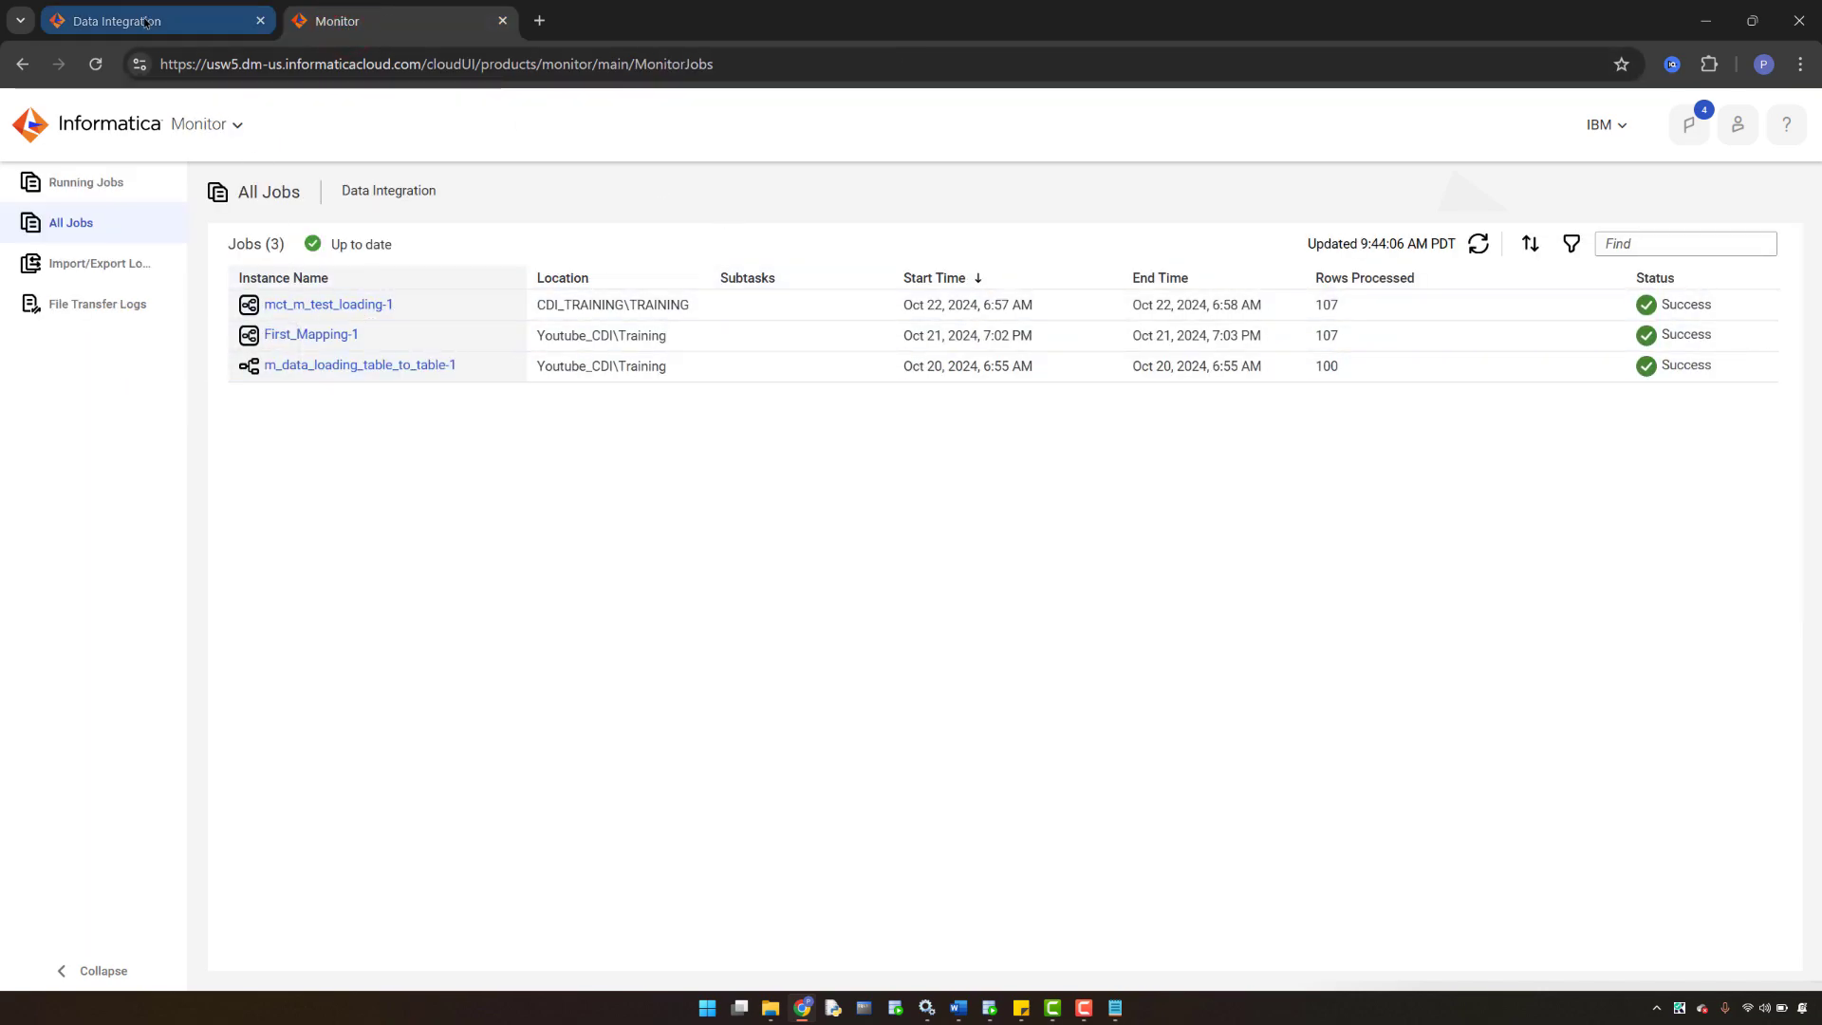
{"action": "scroll", "coordinate": [785, 427], "scroll_direction": "down", "scroll_amount": 4}
{"action": "scroll", "coordinate": [785, 427], "scroll_direction": "up", "scroll_amount": 4}
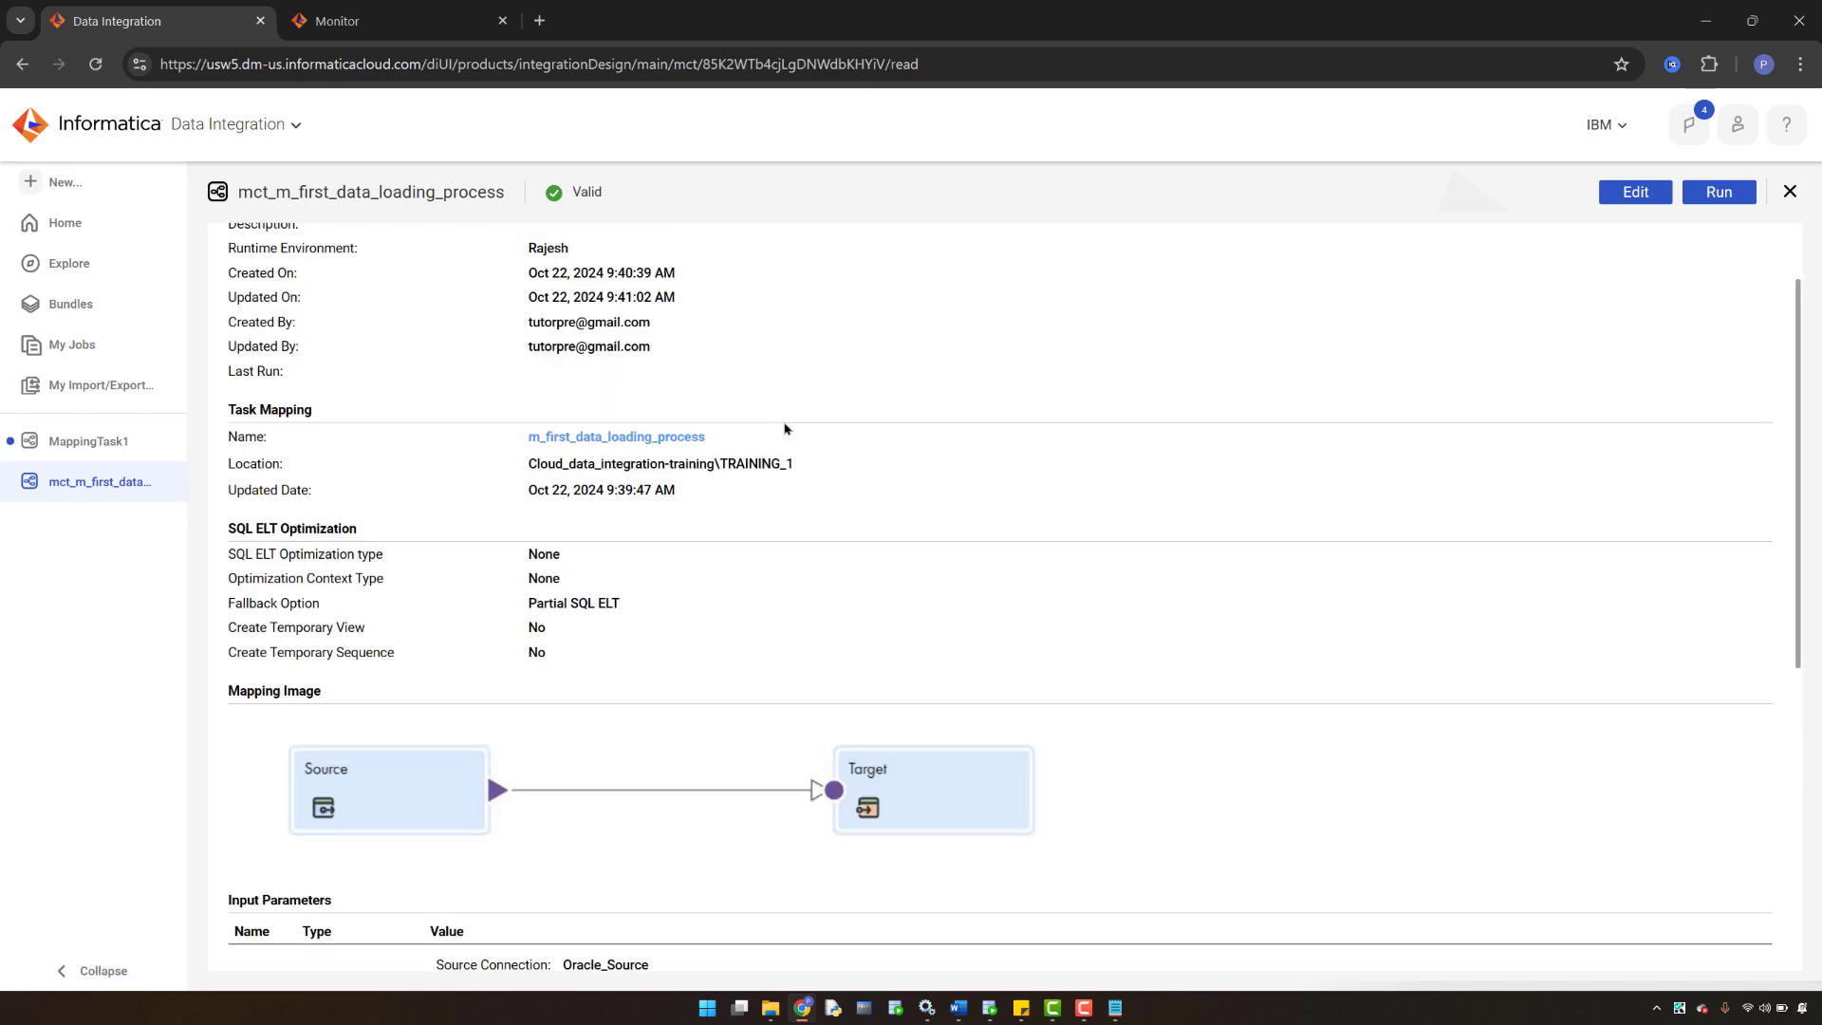
{"action": "scroll", "coordinate": [890, 304], "scroll_direction": "down", "scroll_amount": 4}
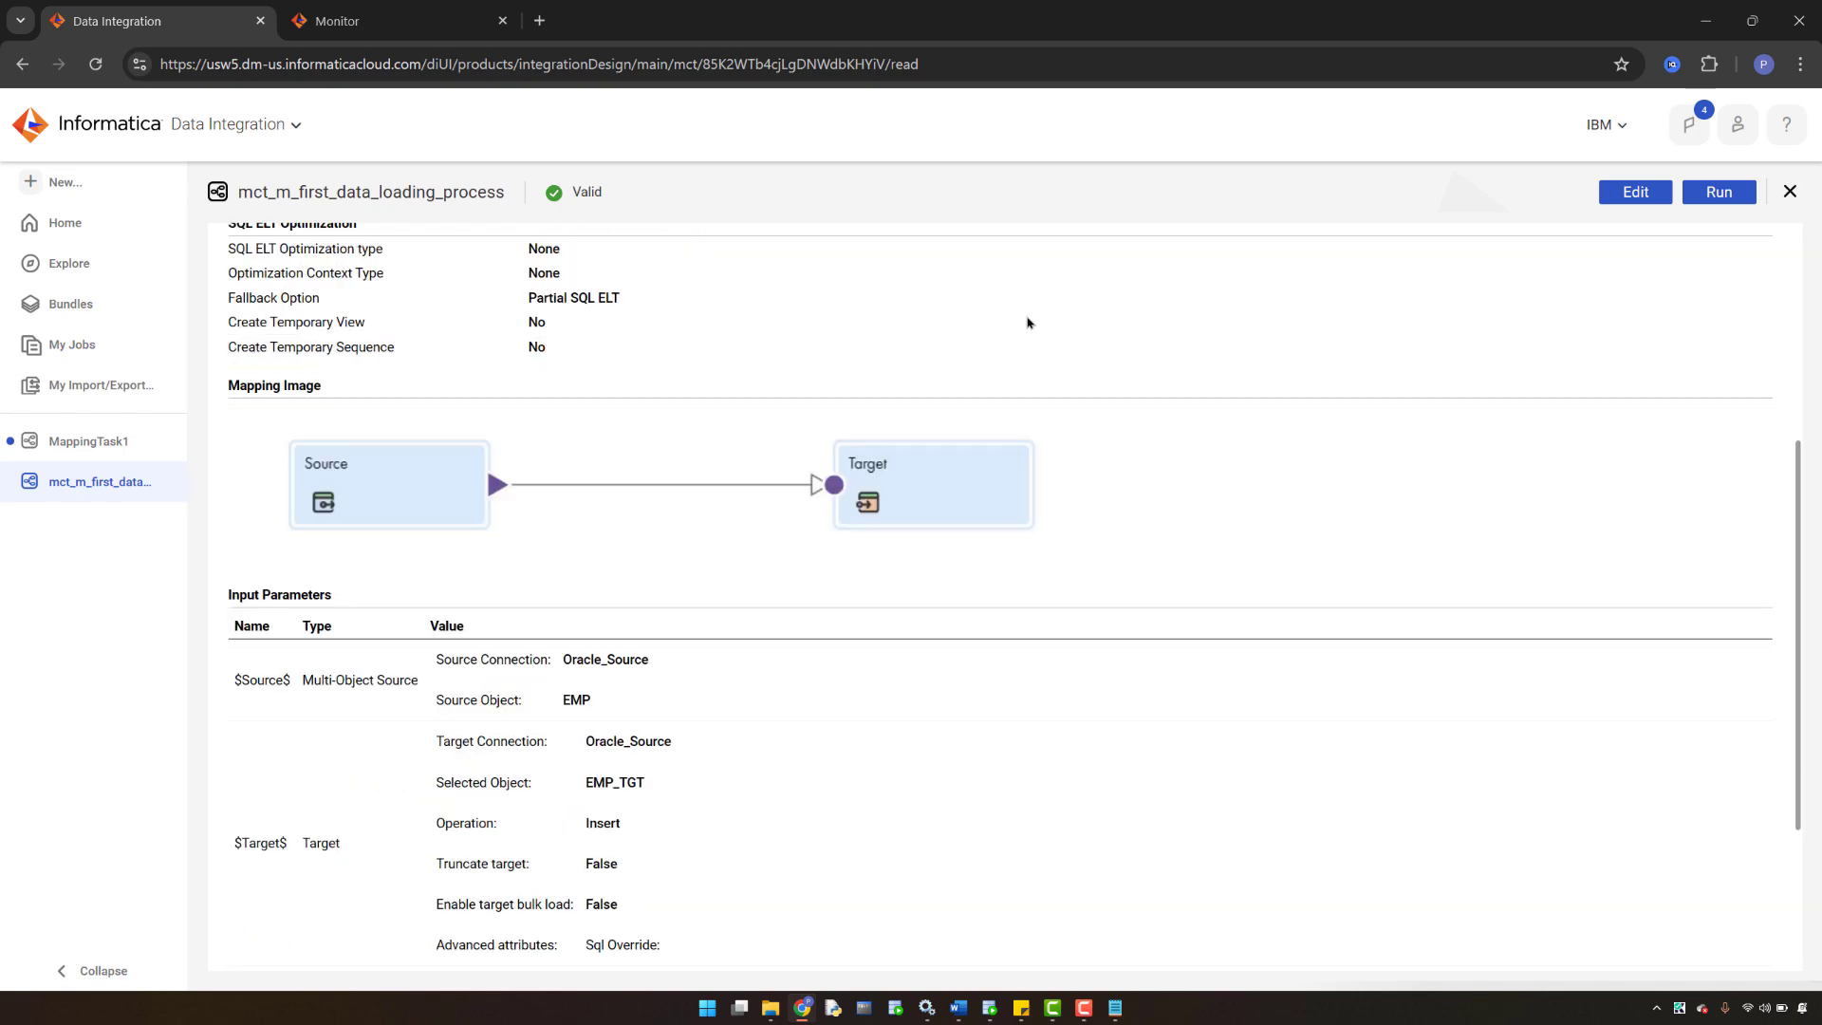
{"action": "scroll", "coordinate": [1035, 371], "scroll_direction": "down", "scroll_amount": 3}
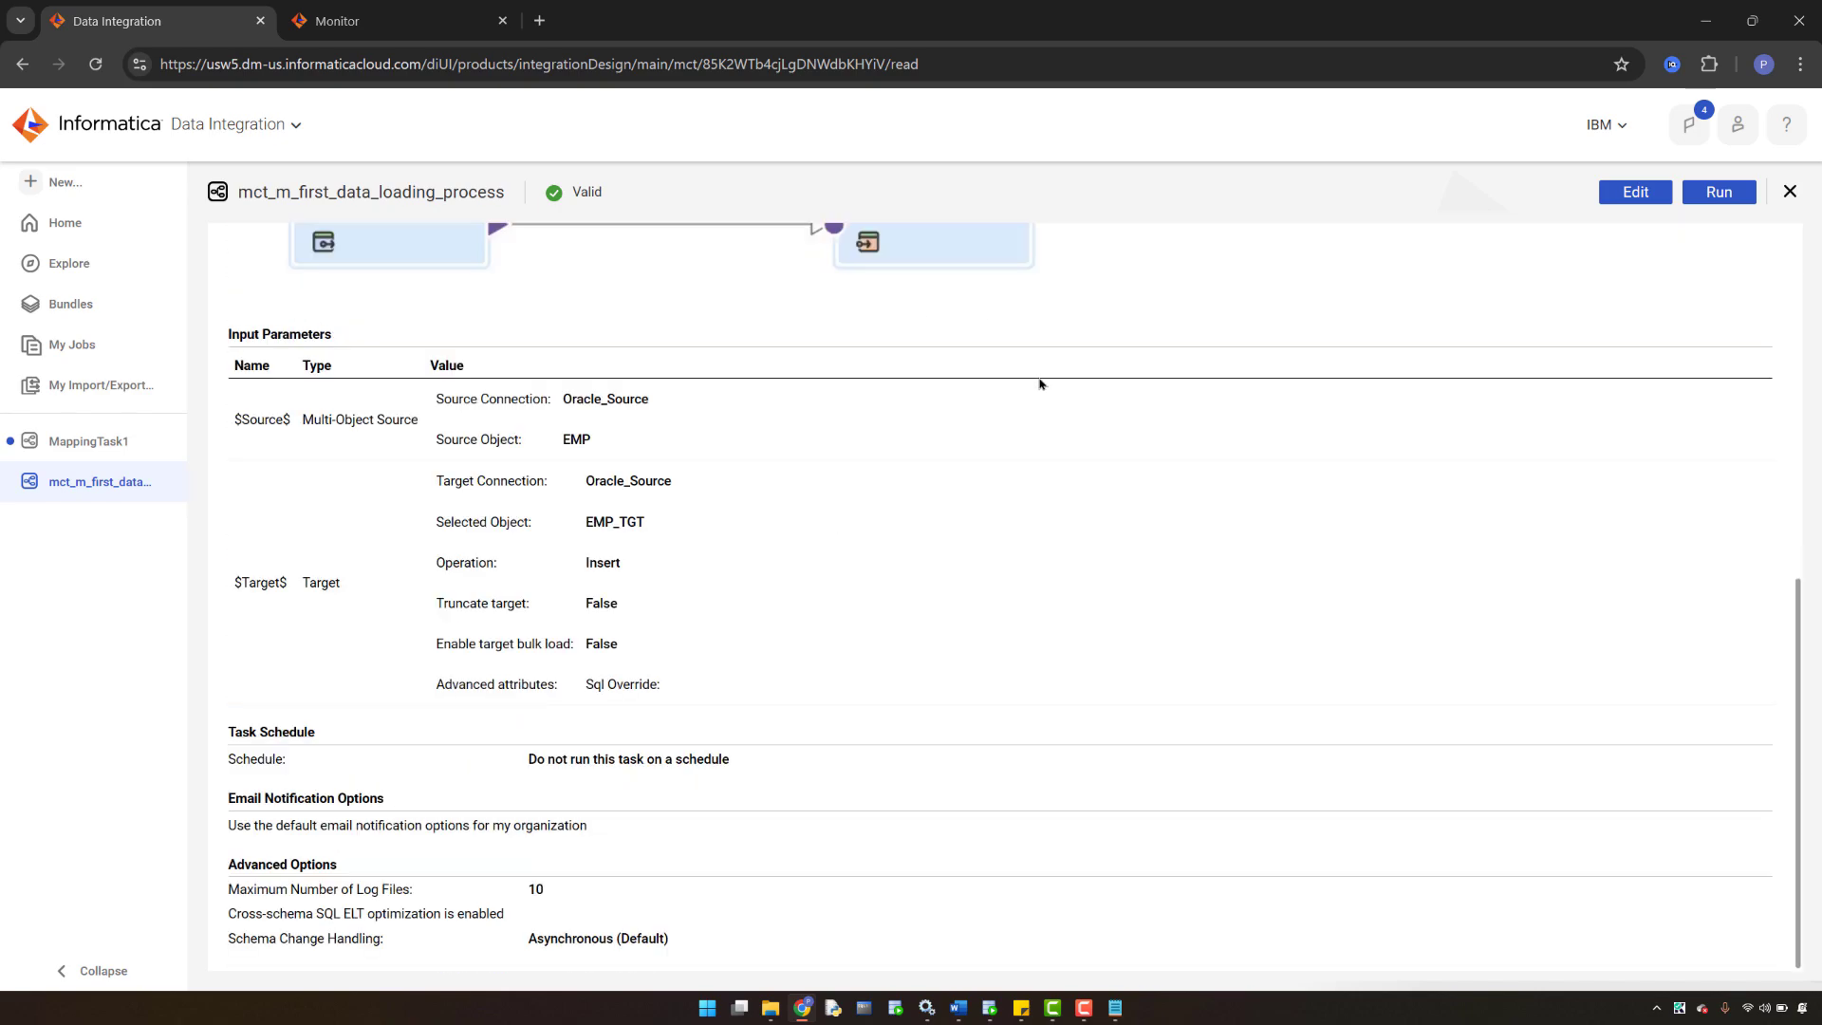
{"action": "scroll", "coordinate": [1039, 383], "scroll_direction": "up", "scroll_amount": 7}
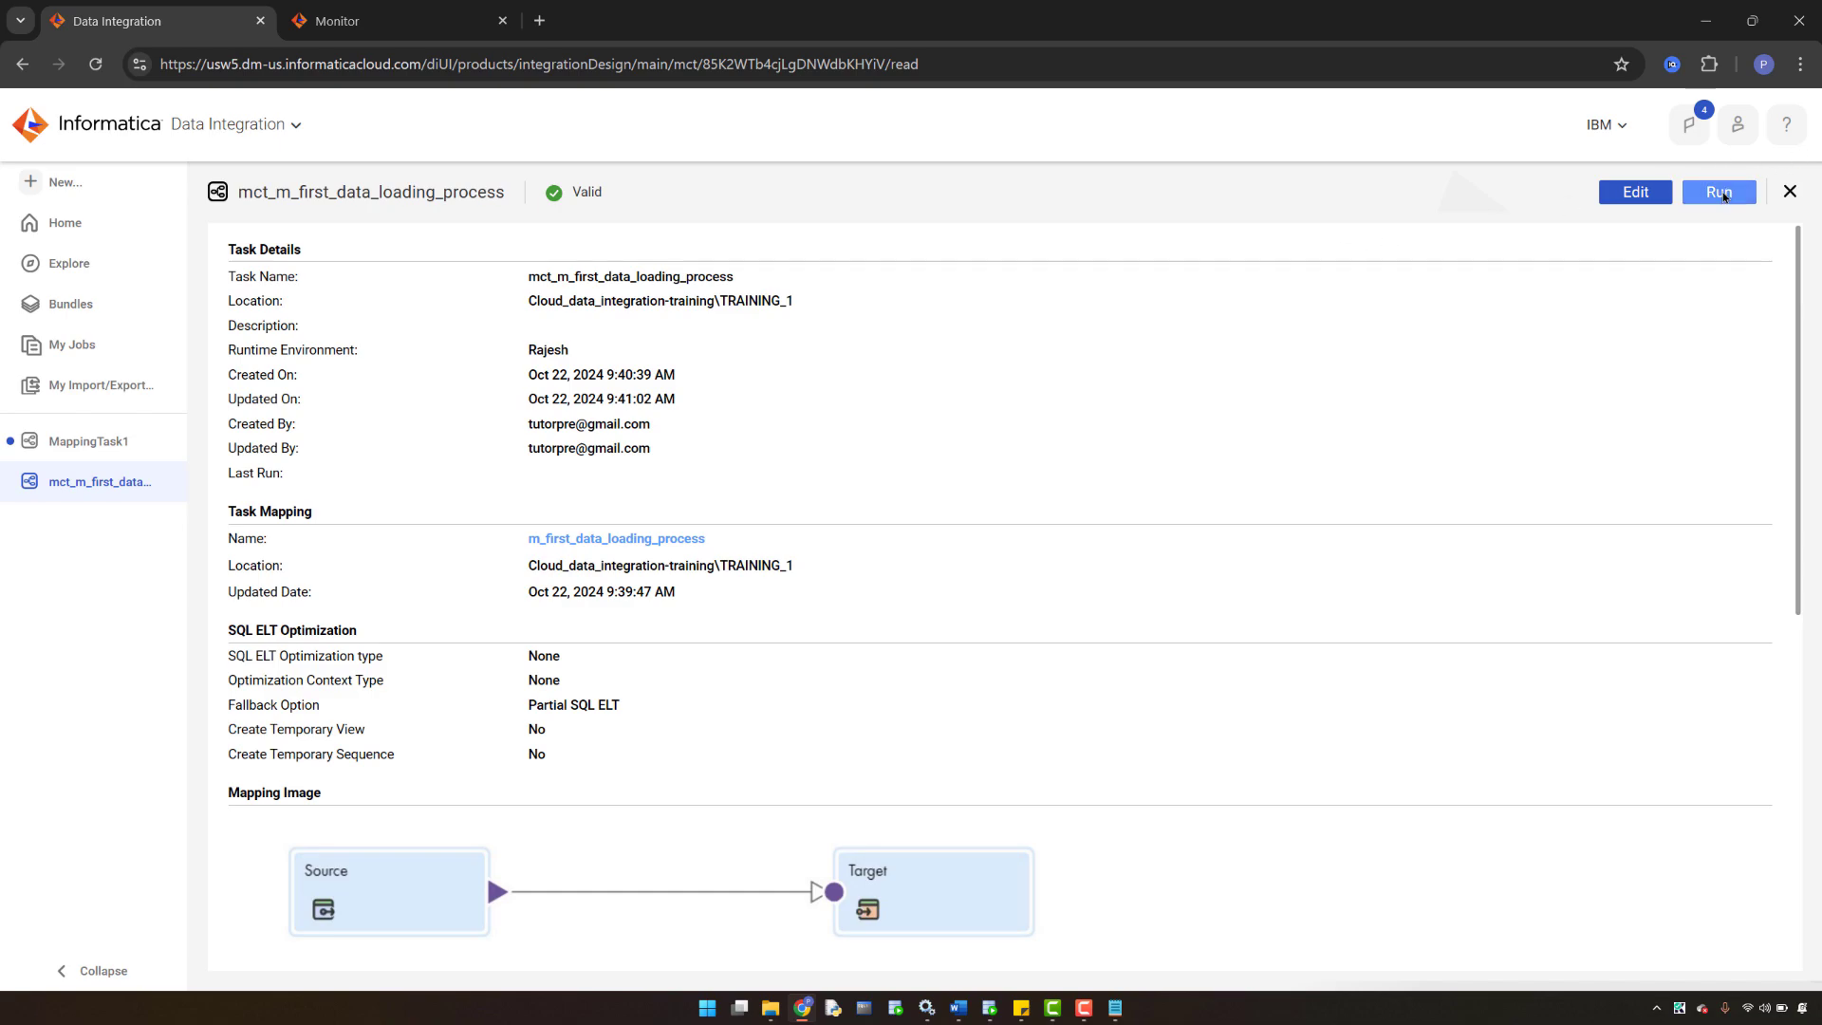
{"action": "left_click", "coordinate": [1722, 193]}
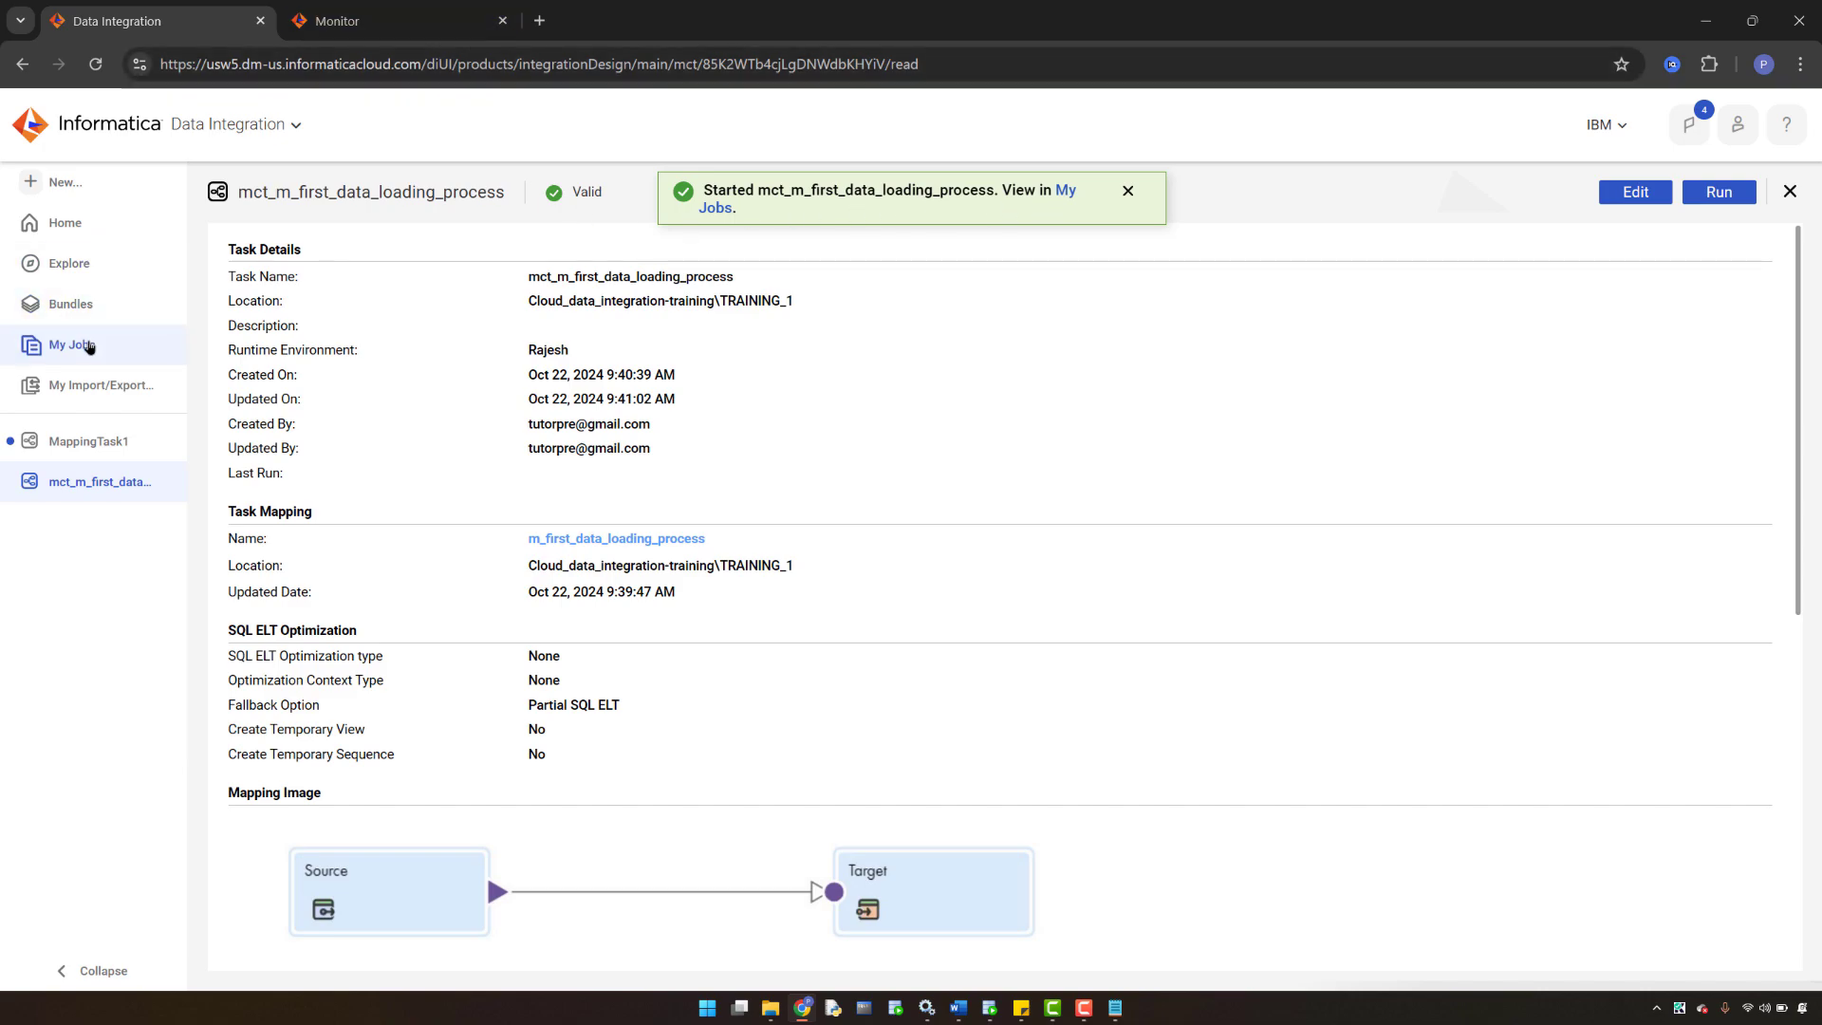
- Refresh the Monitor's All Jobs list until mct_m_first_data_loading_process-1 shows Success with 107 rows
{"action": "left_click", "coordinate": [88, 346]}
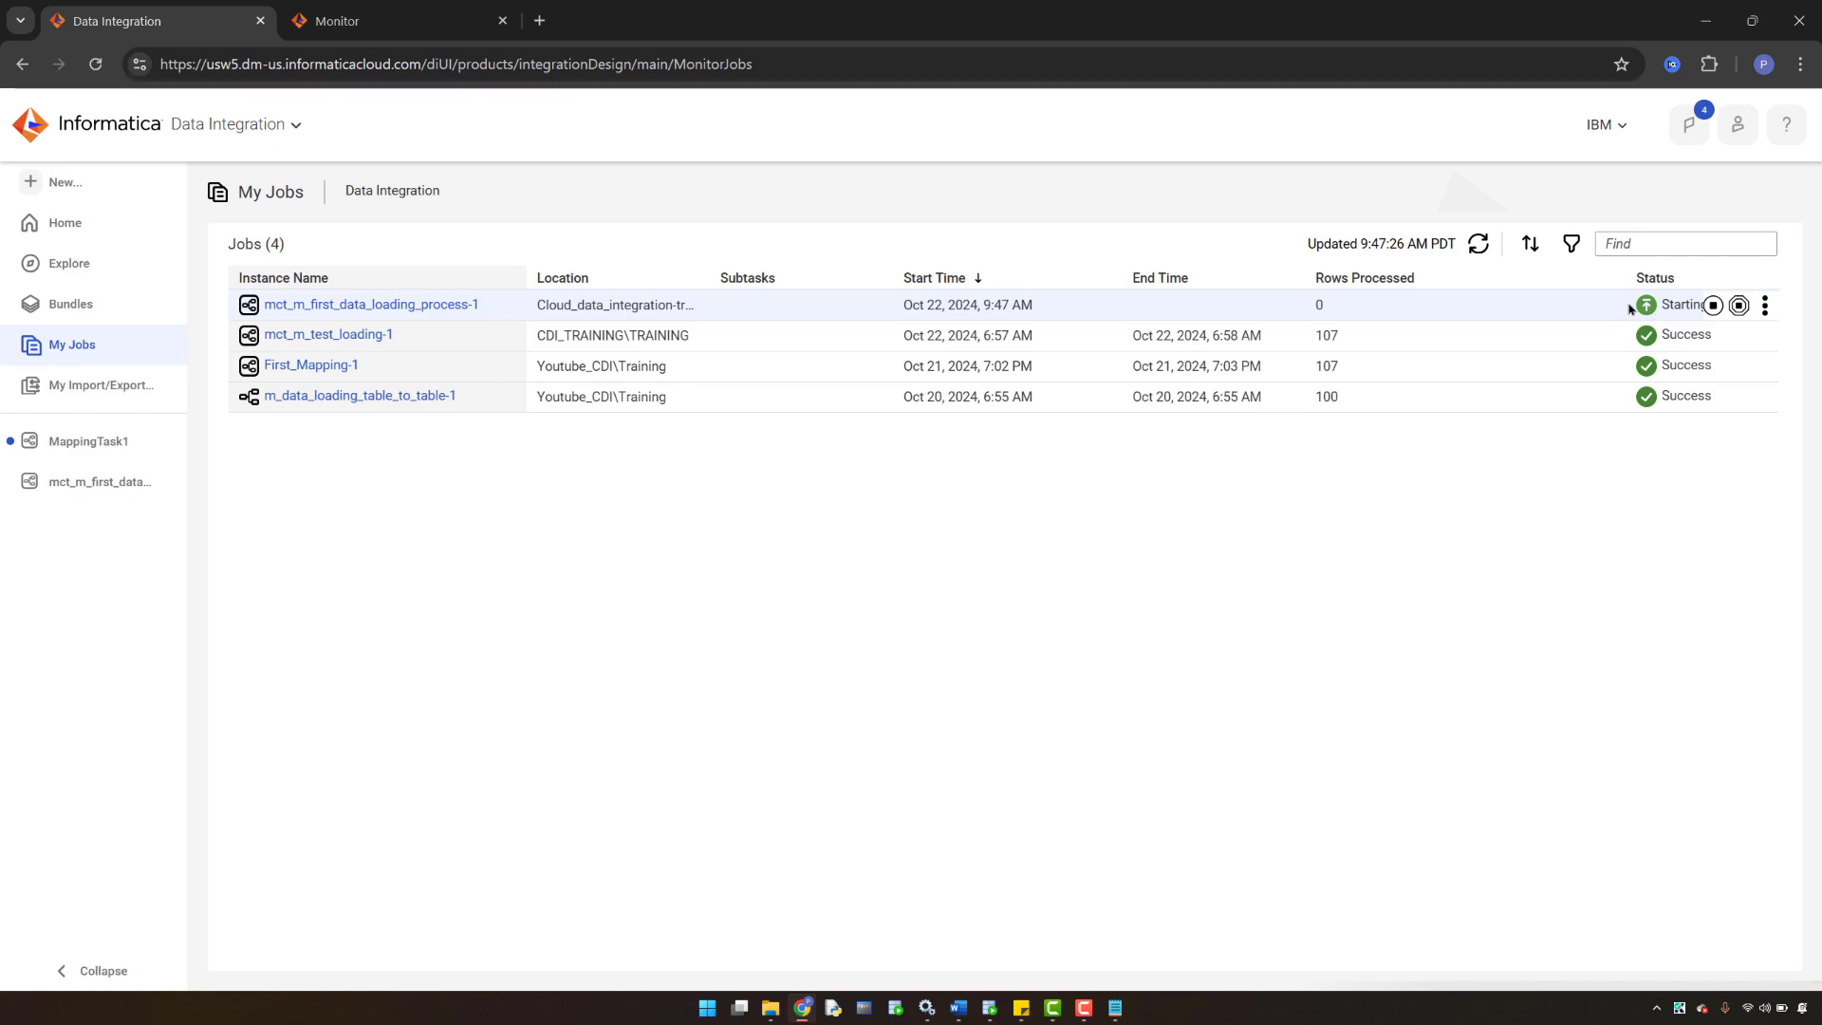
{"action": "left_click", "coordinate": [371, 23]}
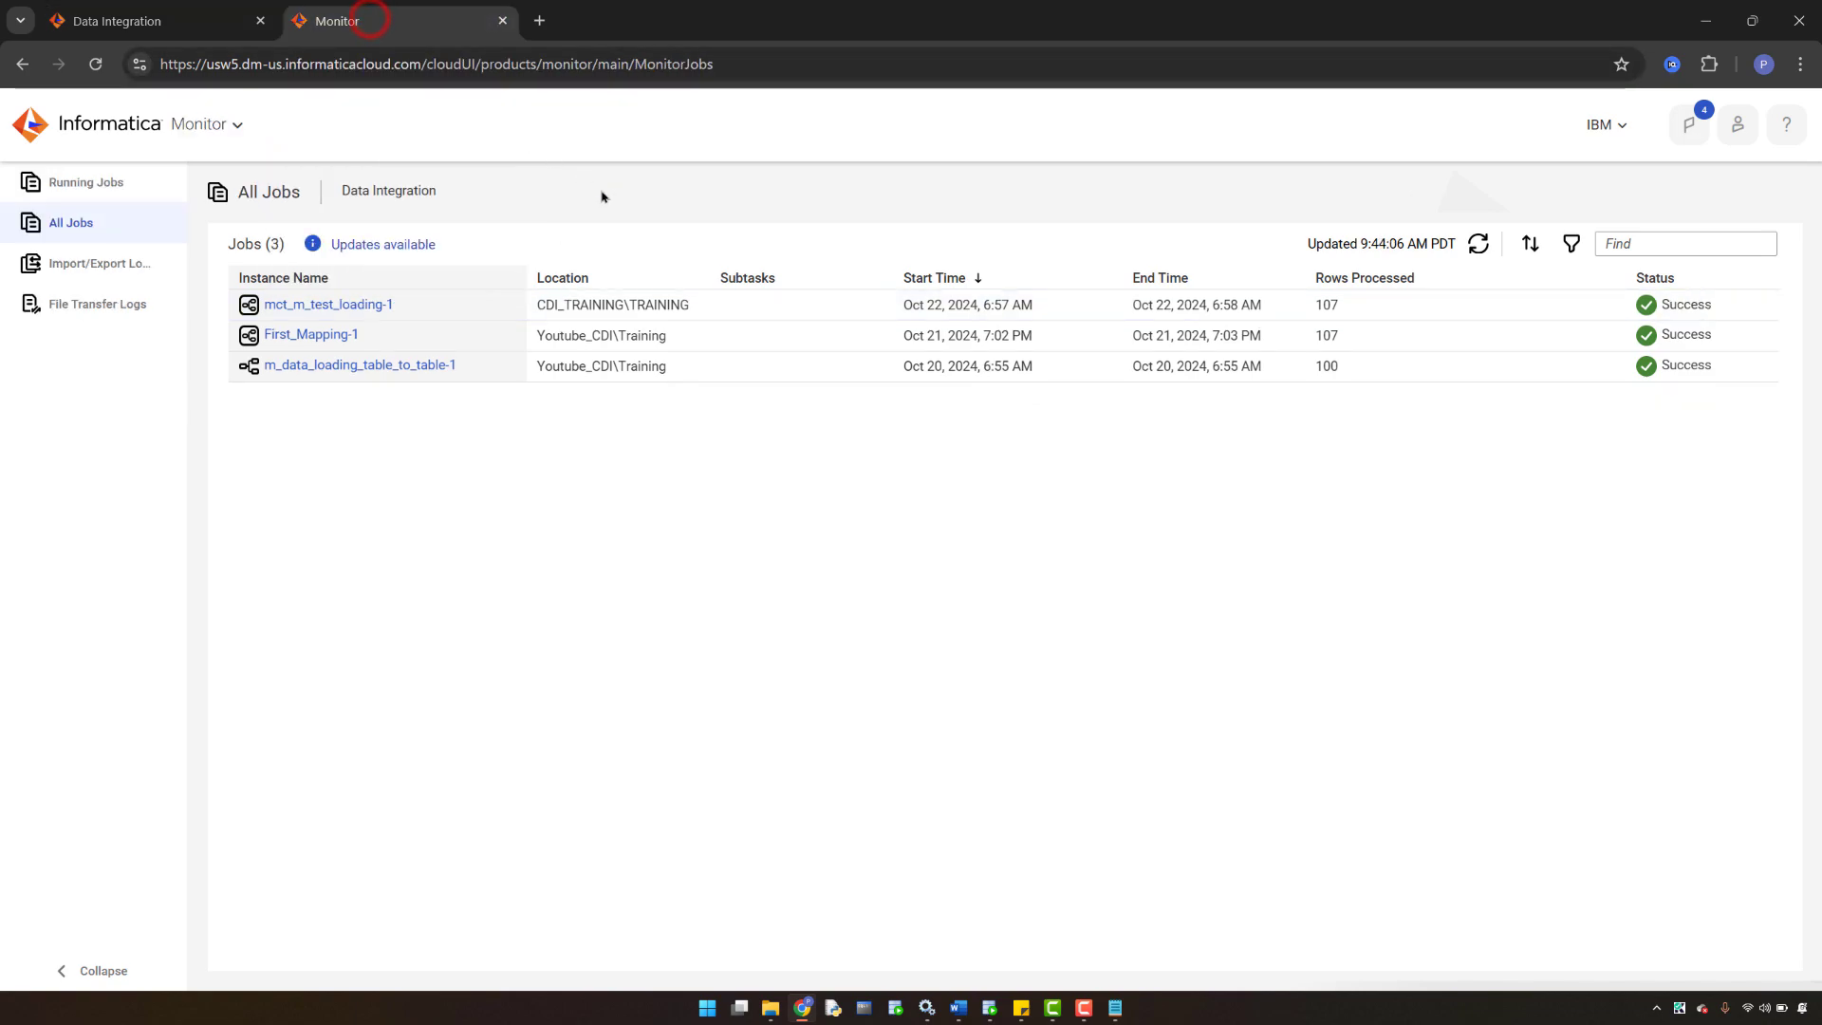
{"action": "left_click", "coordinate": [1479, 246]}
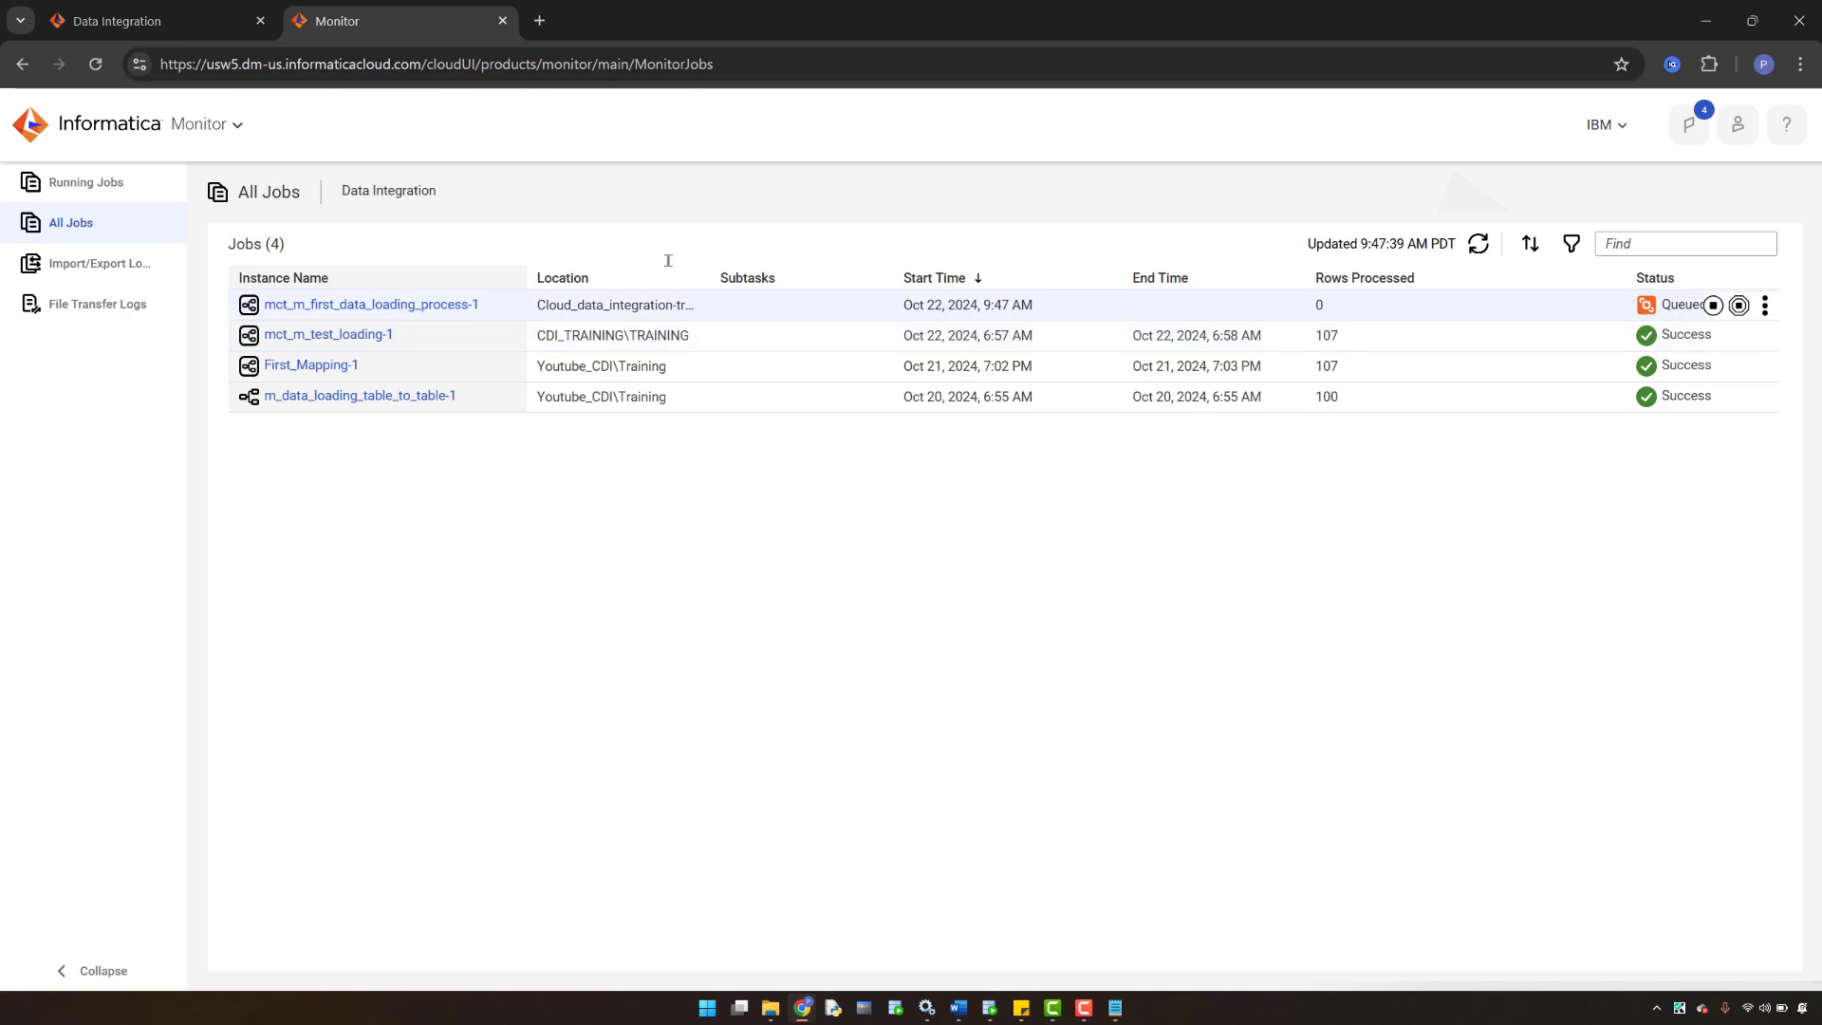
{"action": "left_click", "coordinate": [171, 11]}
{"action": "left_click", "coordinate": [330, 9]}
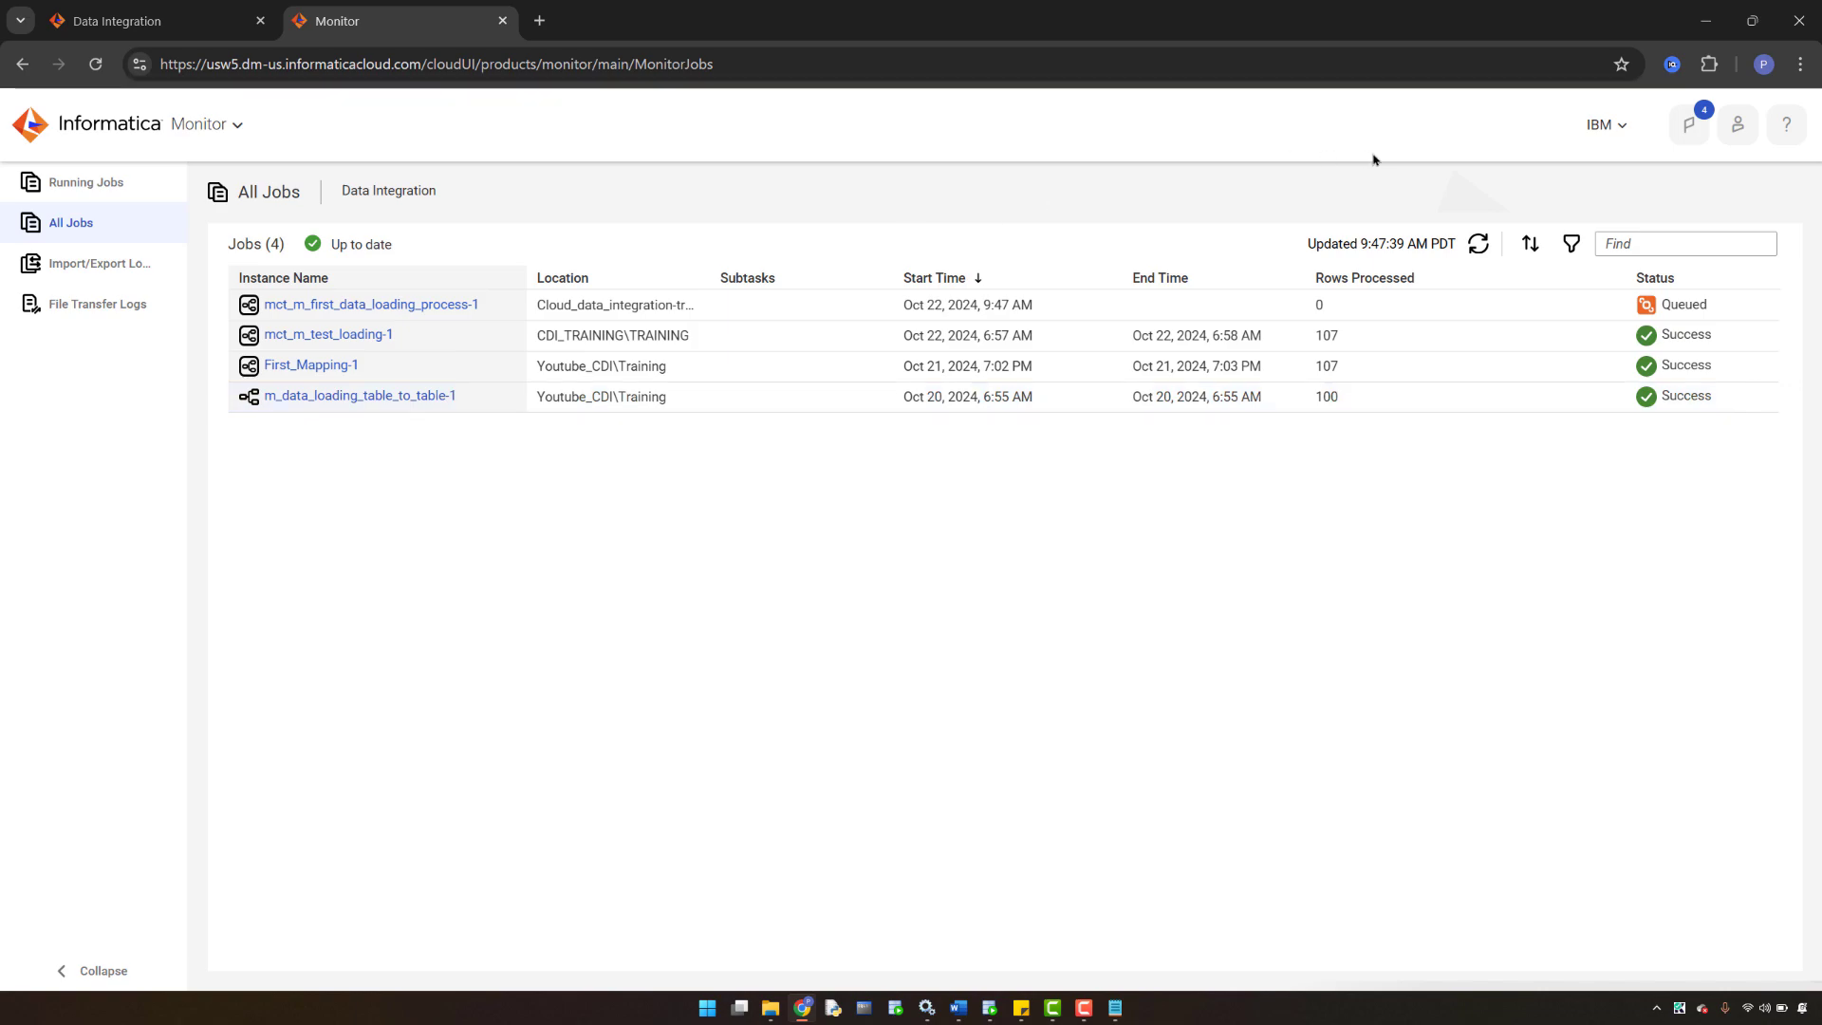
{"action": "left_click", "coordinate": [1480, 249]}
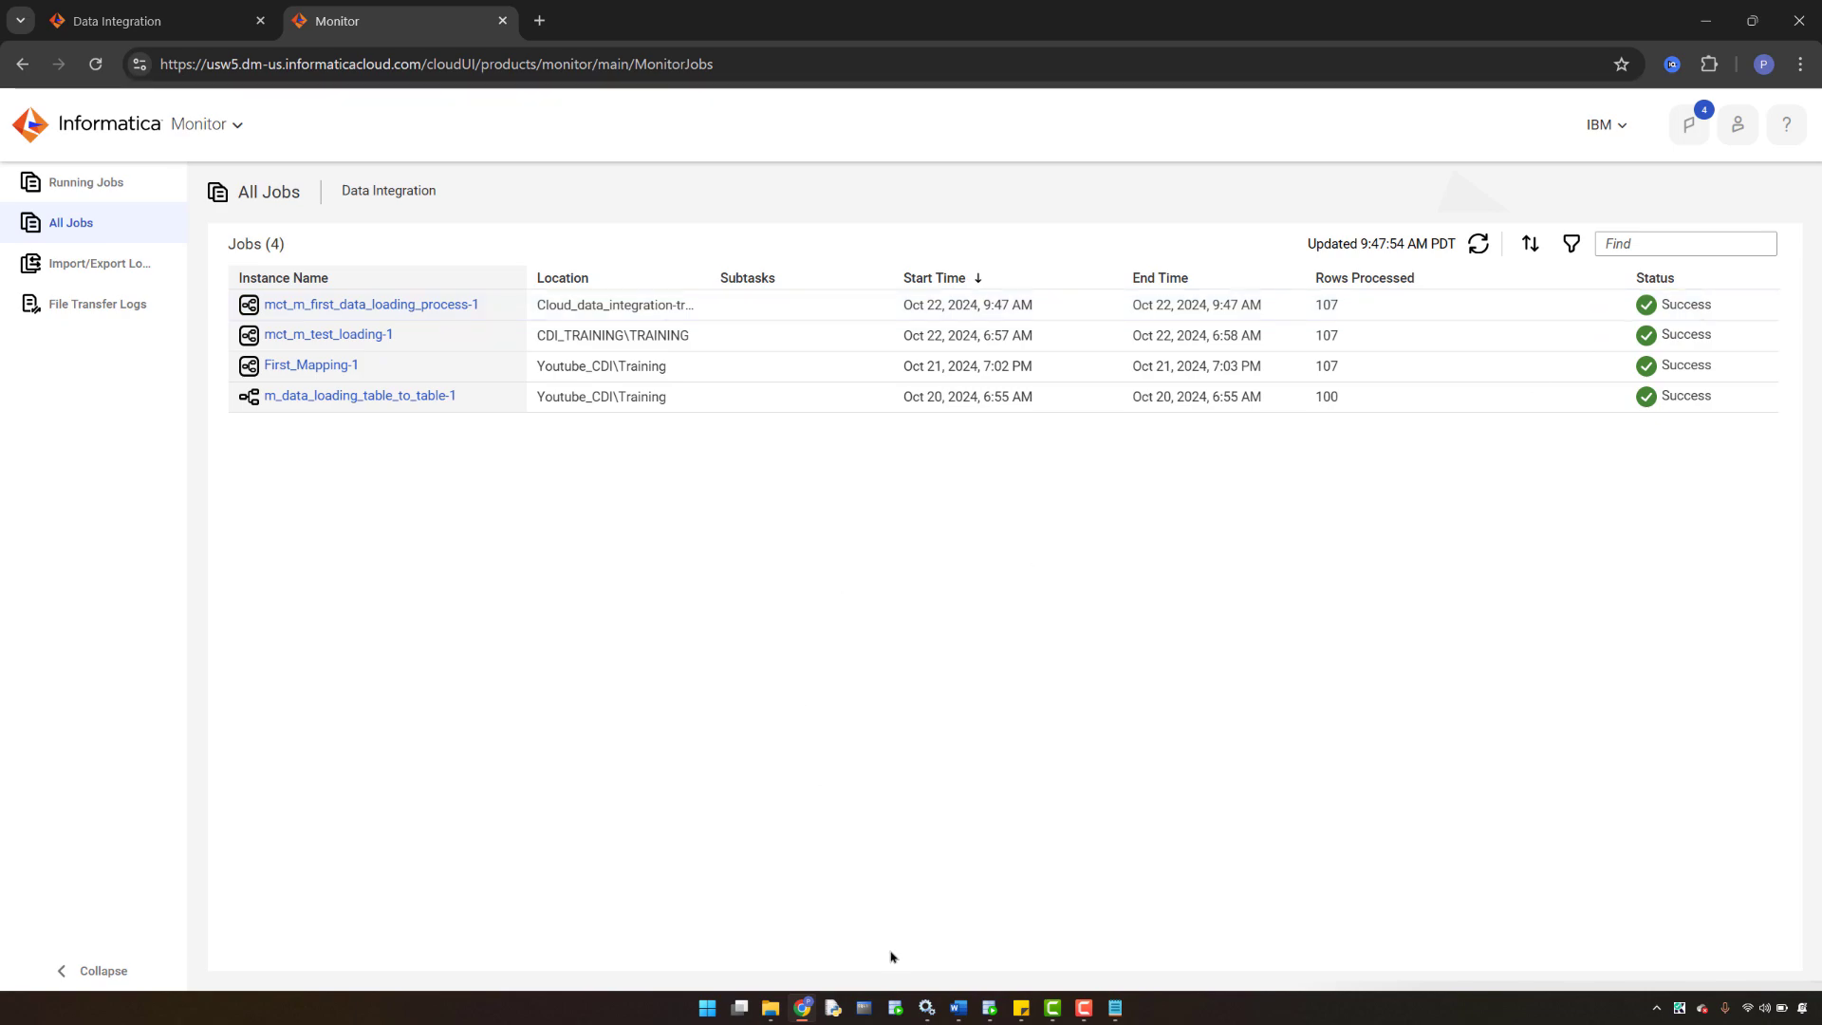
- Run SELECT * FROM EMP_TGT in SQL Developer to check the loaded rows, then return to the Monitor
{"action": "left_click", "coordinate": [991, 1012]}
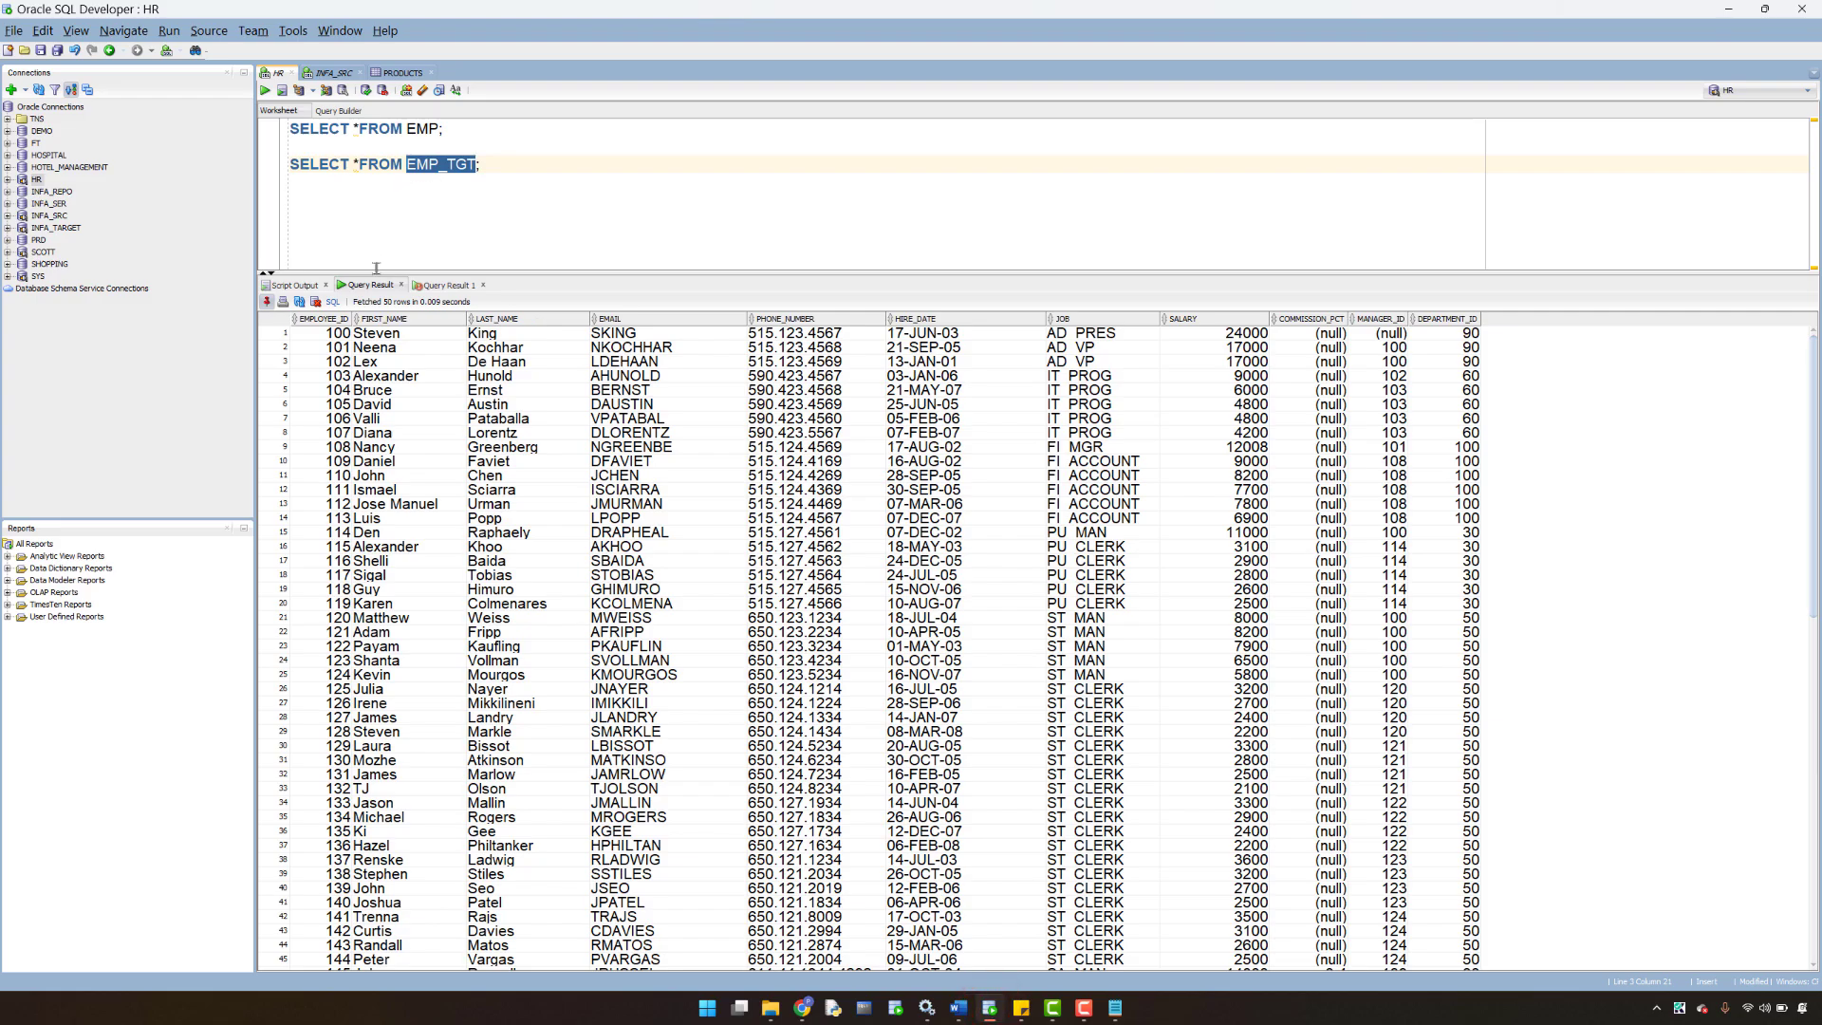
{"action": "left_click", "coordinate": [442, 286]}
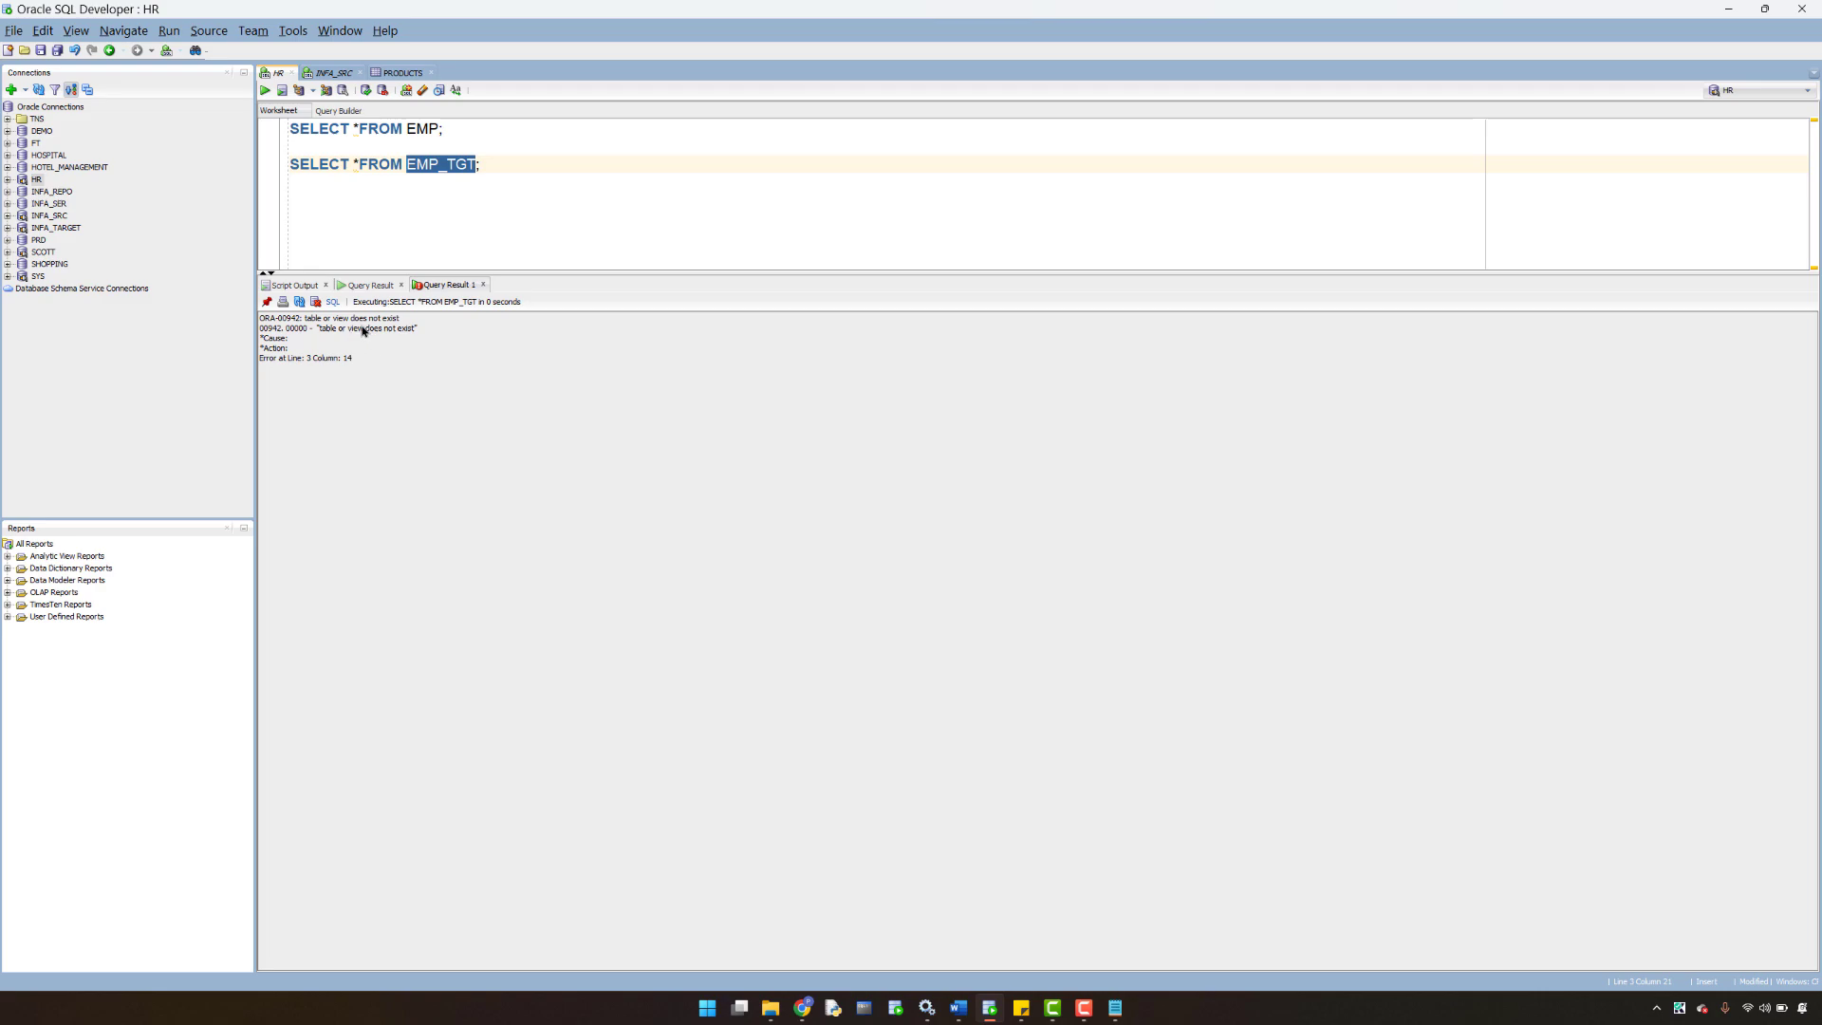
{"action": "left_click_drag", "start_coordinate": [500, 167], "coordinate": [287, 165]}
{"action": "left_click", "coordinate": [265, 90]}
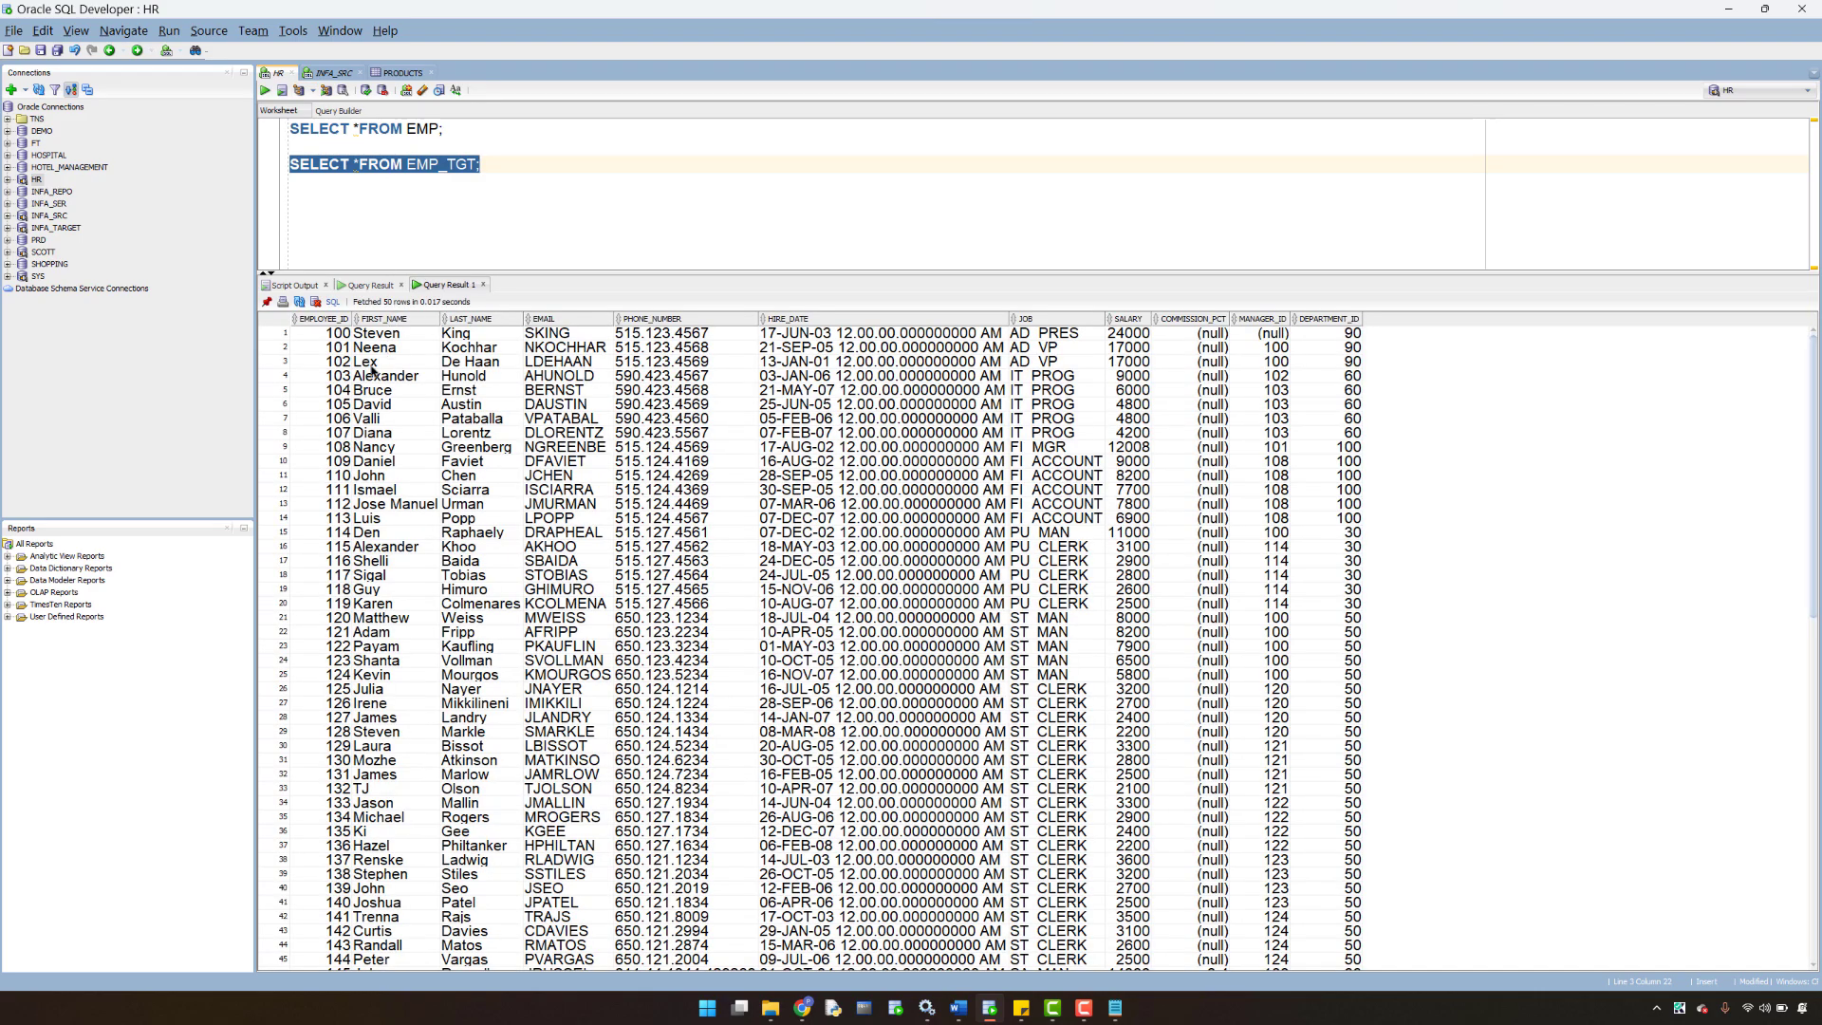
{"action": "left_click", "coordinate": [405, 128]}
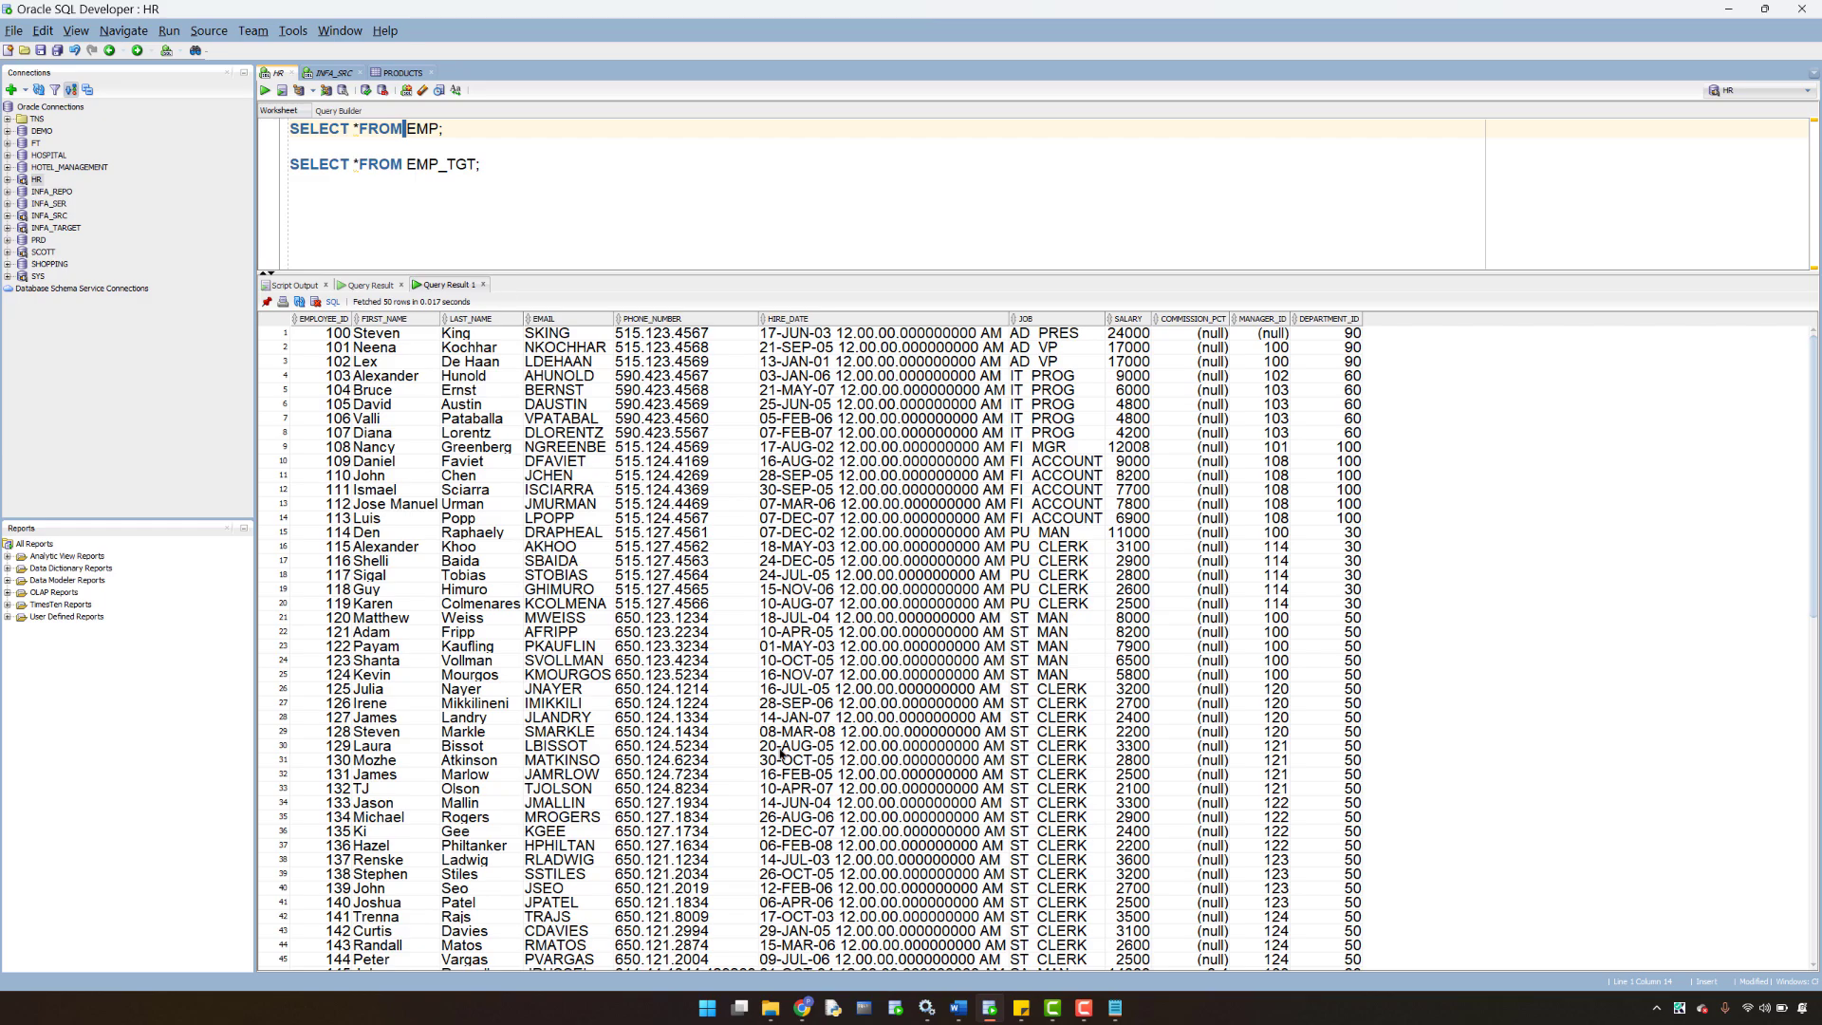
{"action": "left_click", "coordinate": [806, 1009]}
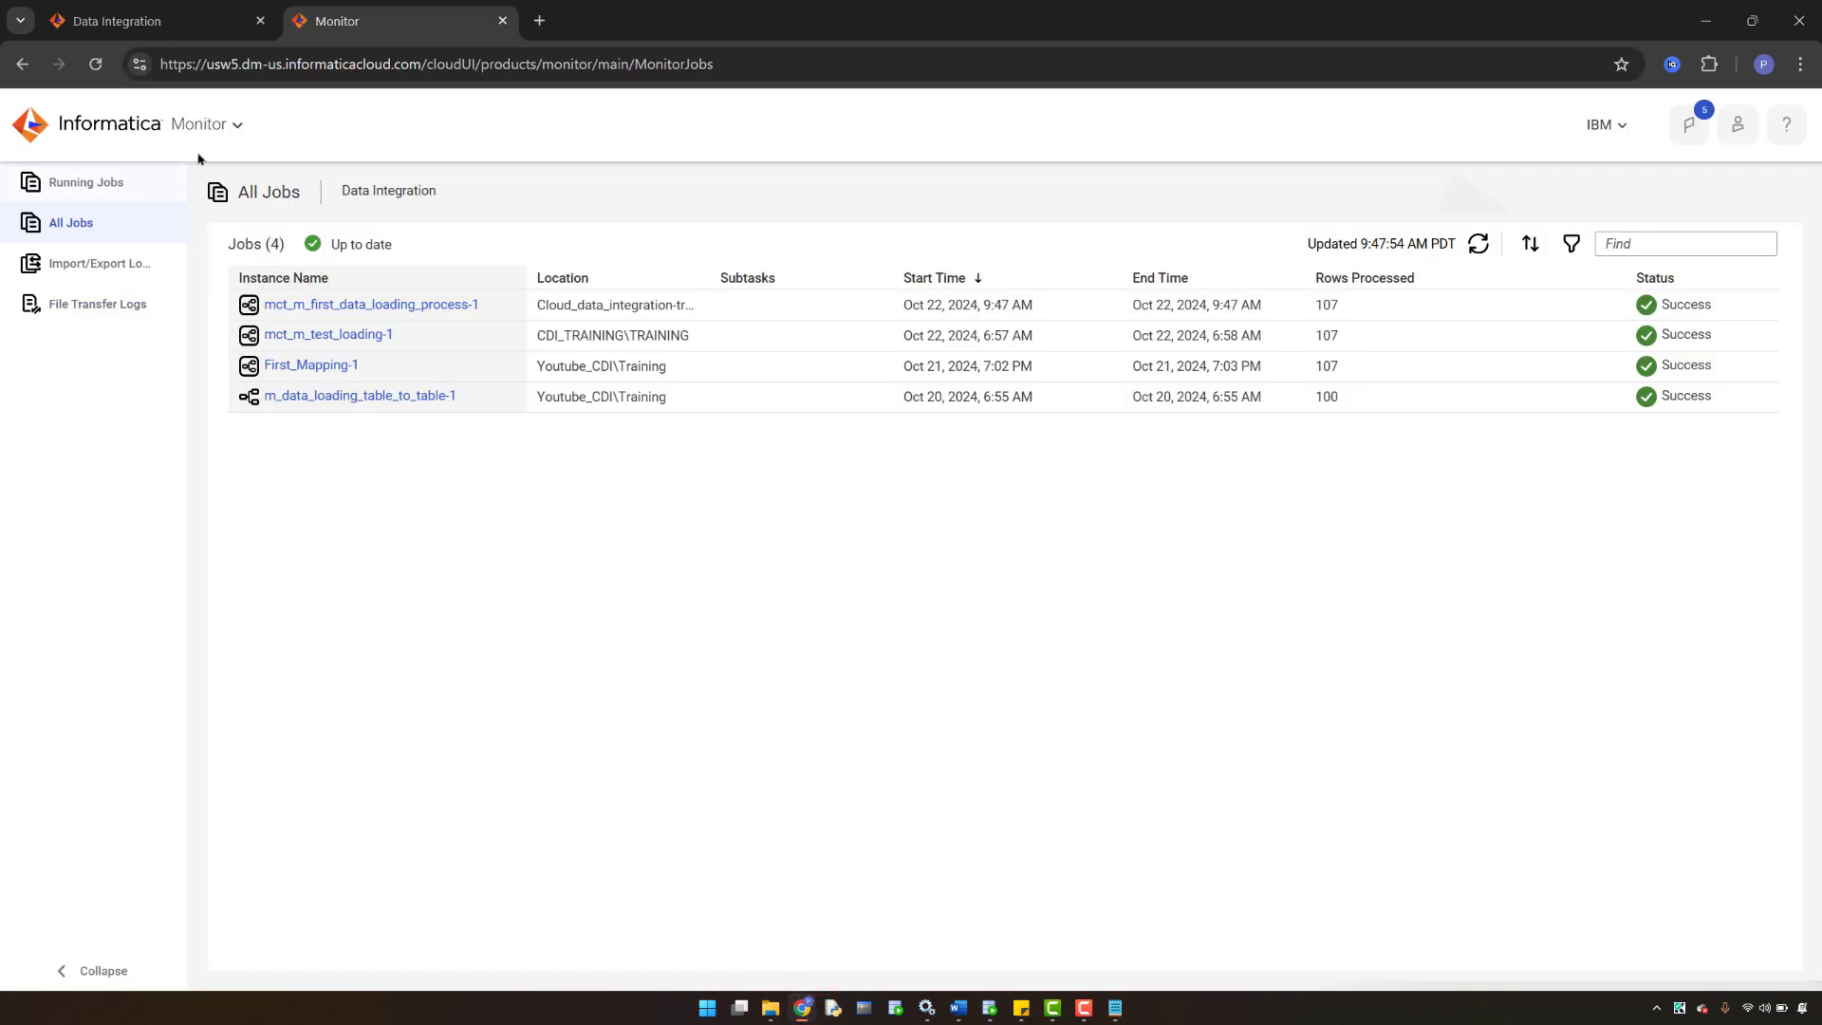
- Create a new blank Mapping from the Data Integration New asset menu
{"action": "left_click", "coordinate": [119, 21]}
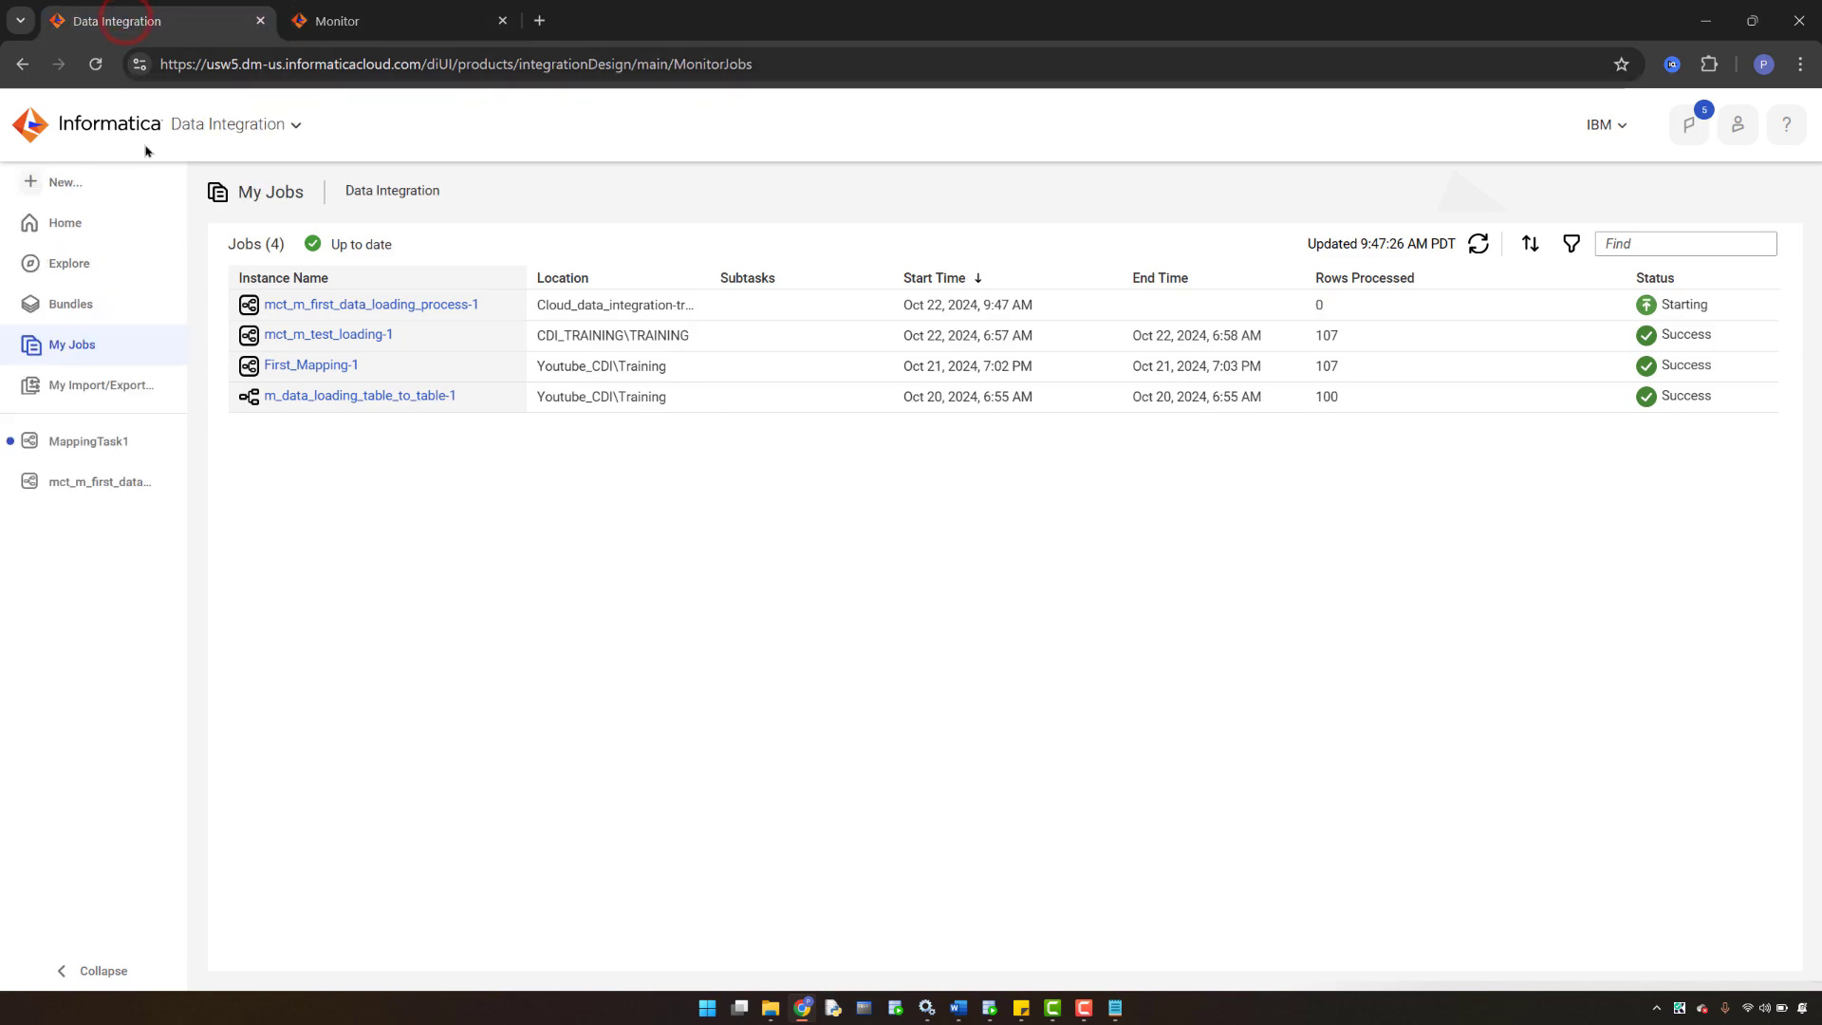
{"action": "left_click", "coordinate": [64, 182]}
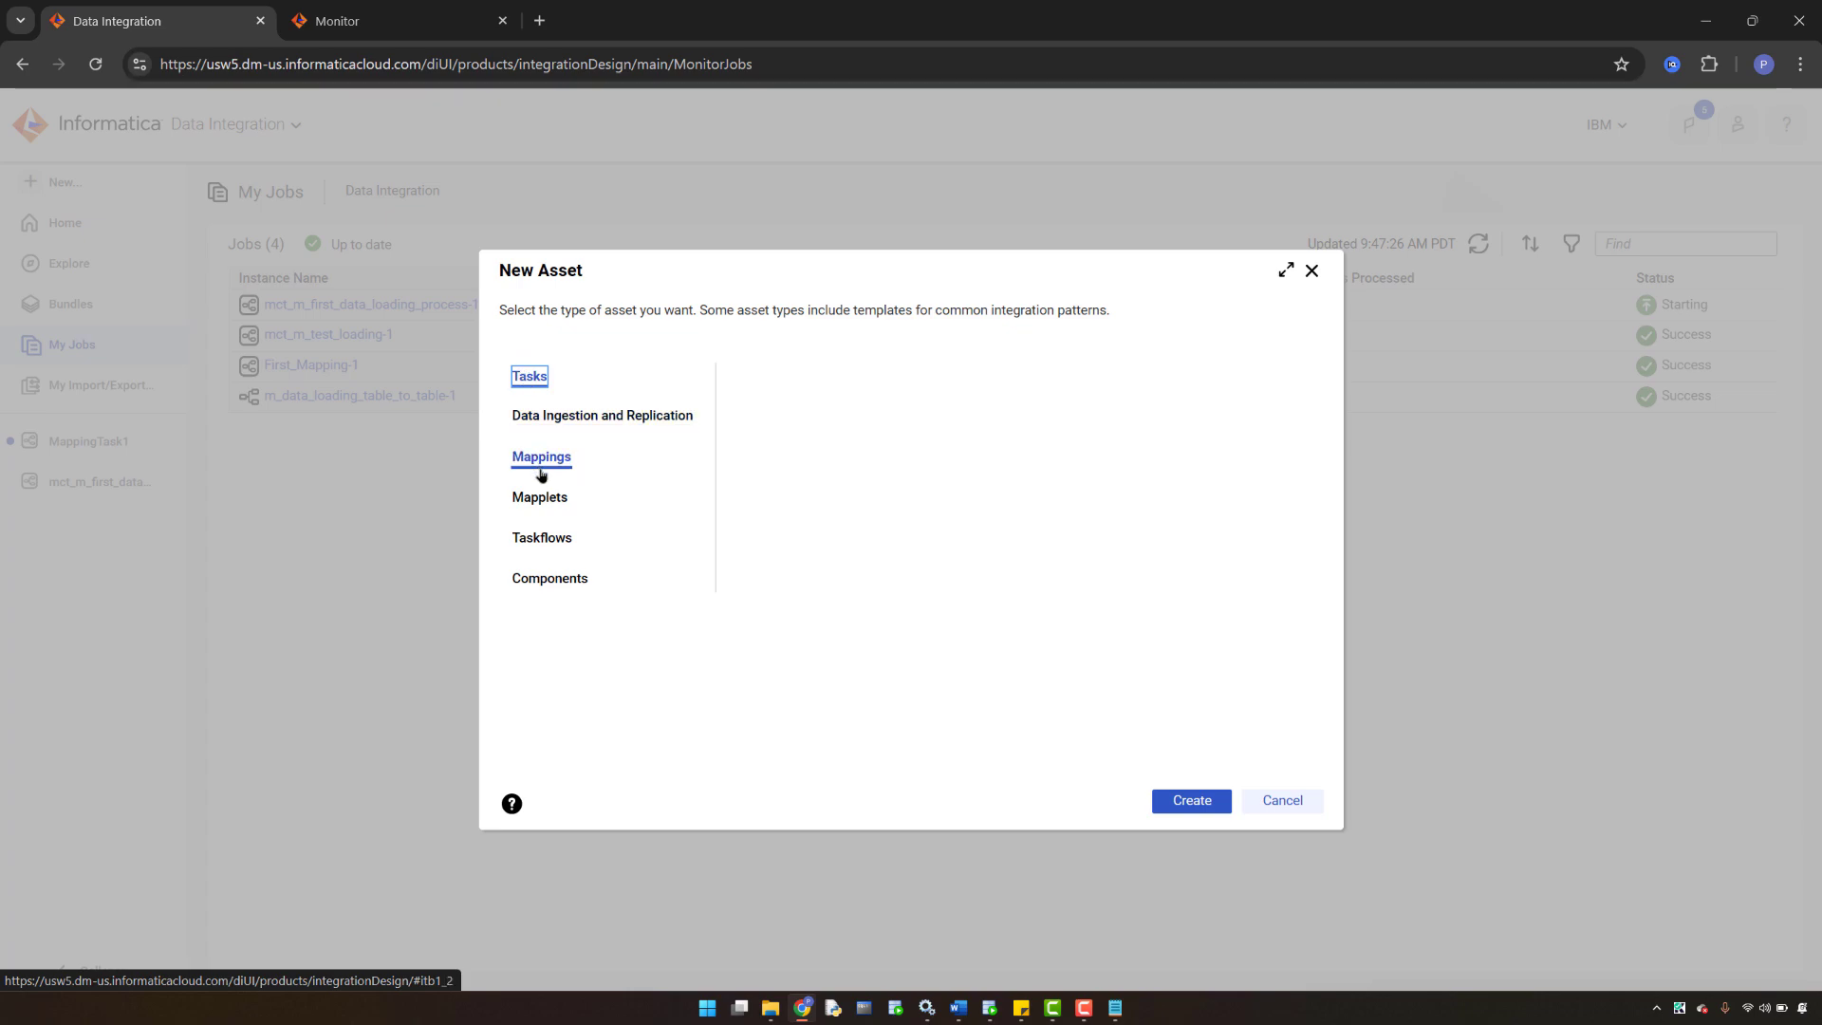
{"action": "left_click", "coordinate": [541, 462]}
{"action": "left_click", "coordinate": [1191, 802]}
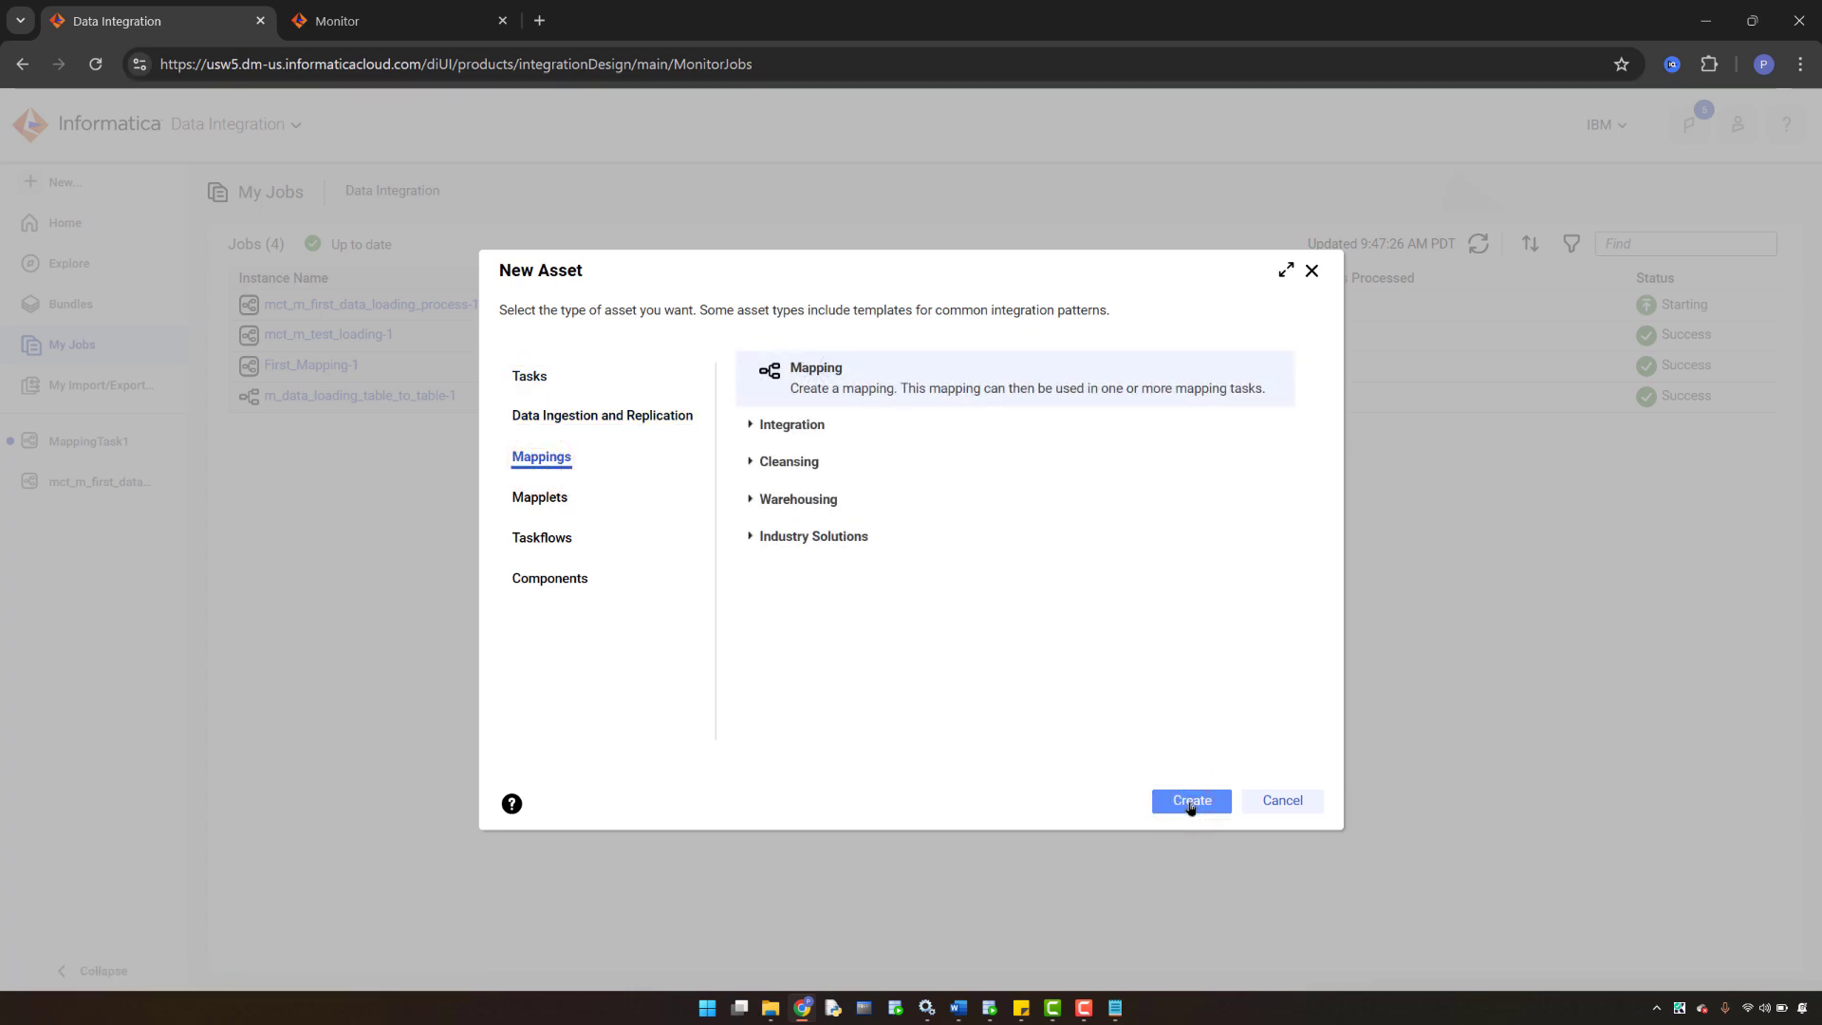
{"action": "left_click", "coordinate": [1189, 802]}
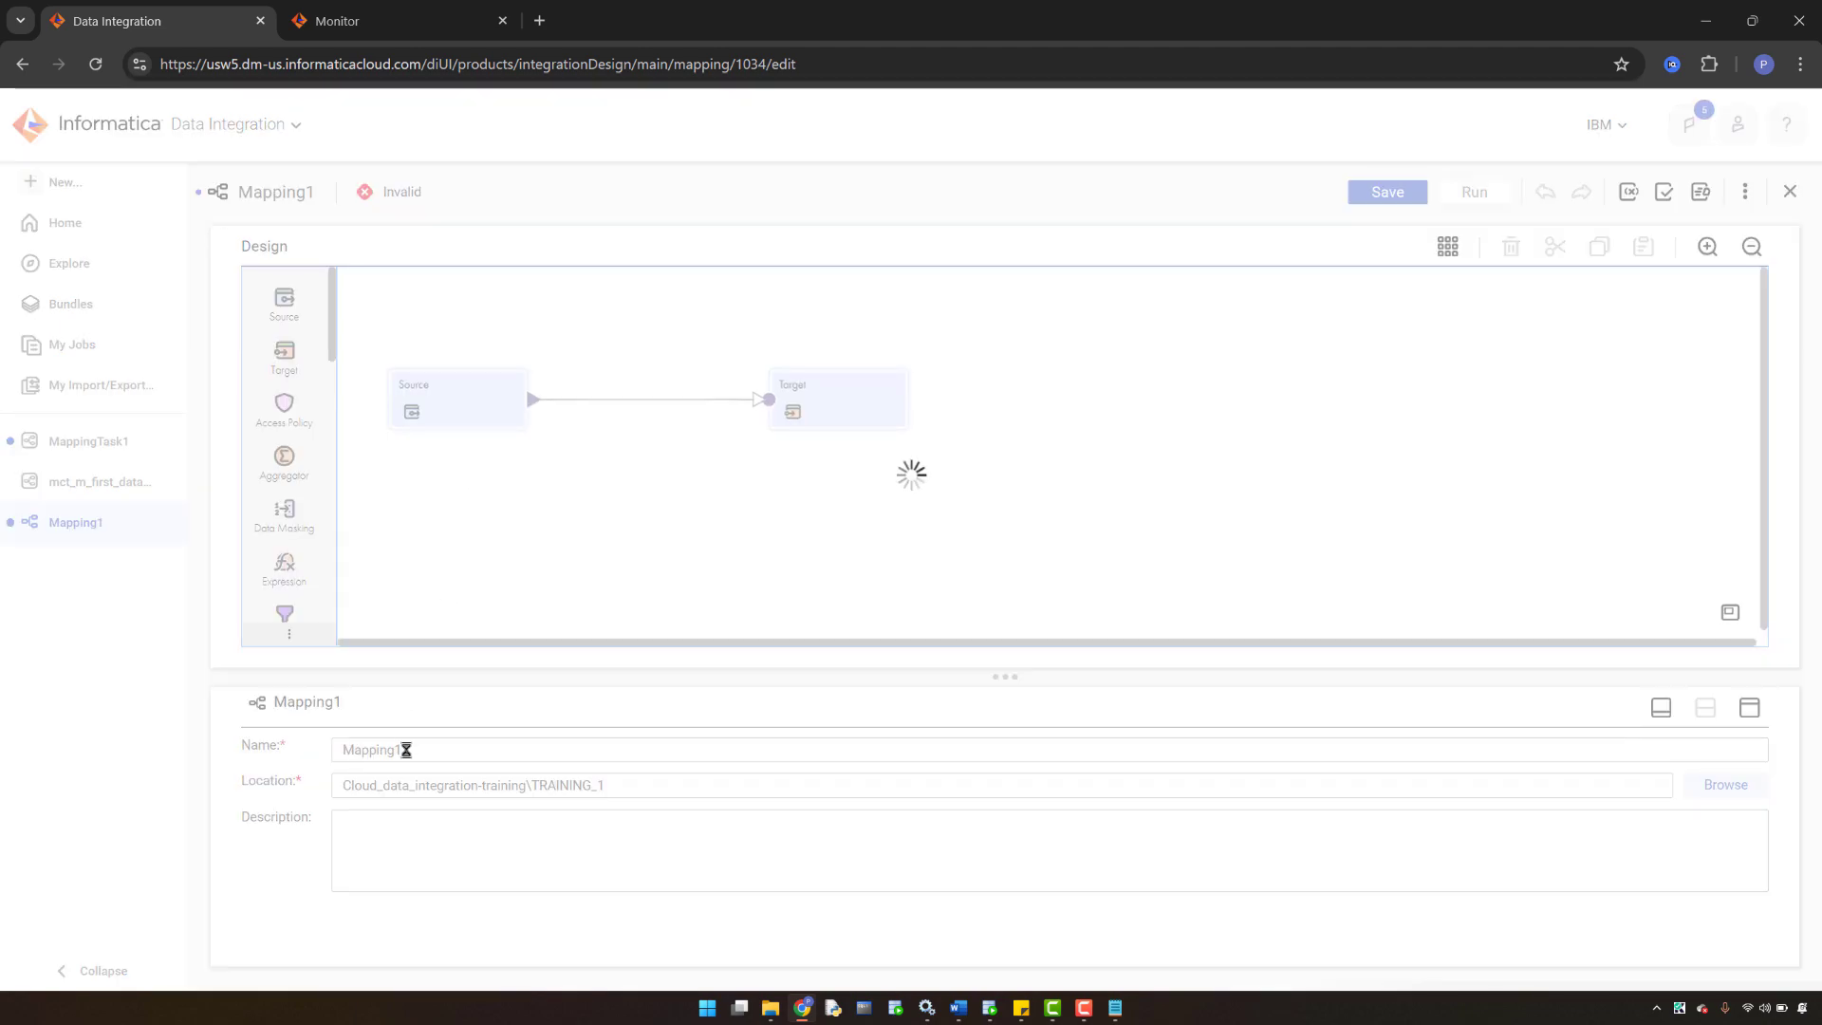
- Rename the mapping to m_data_loading_with_exsiting_struc
{"action": "left_click", "coordinate": [406, 749]}
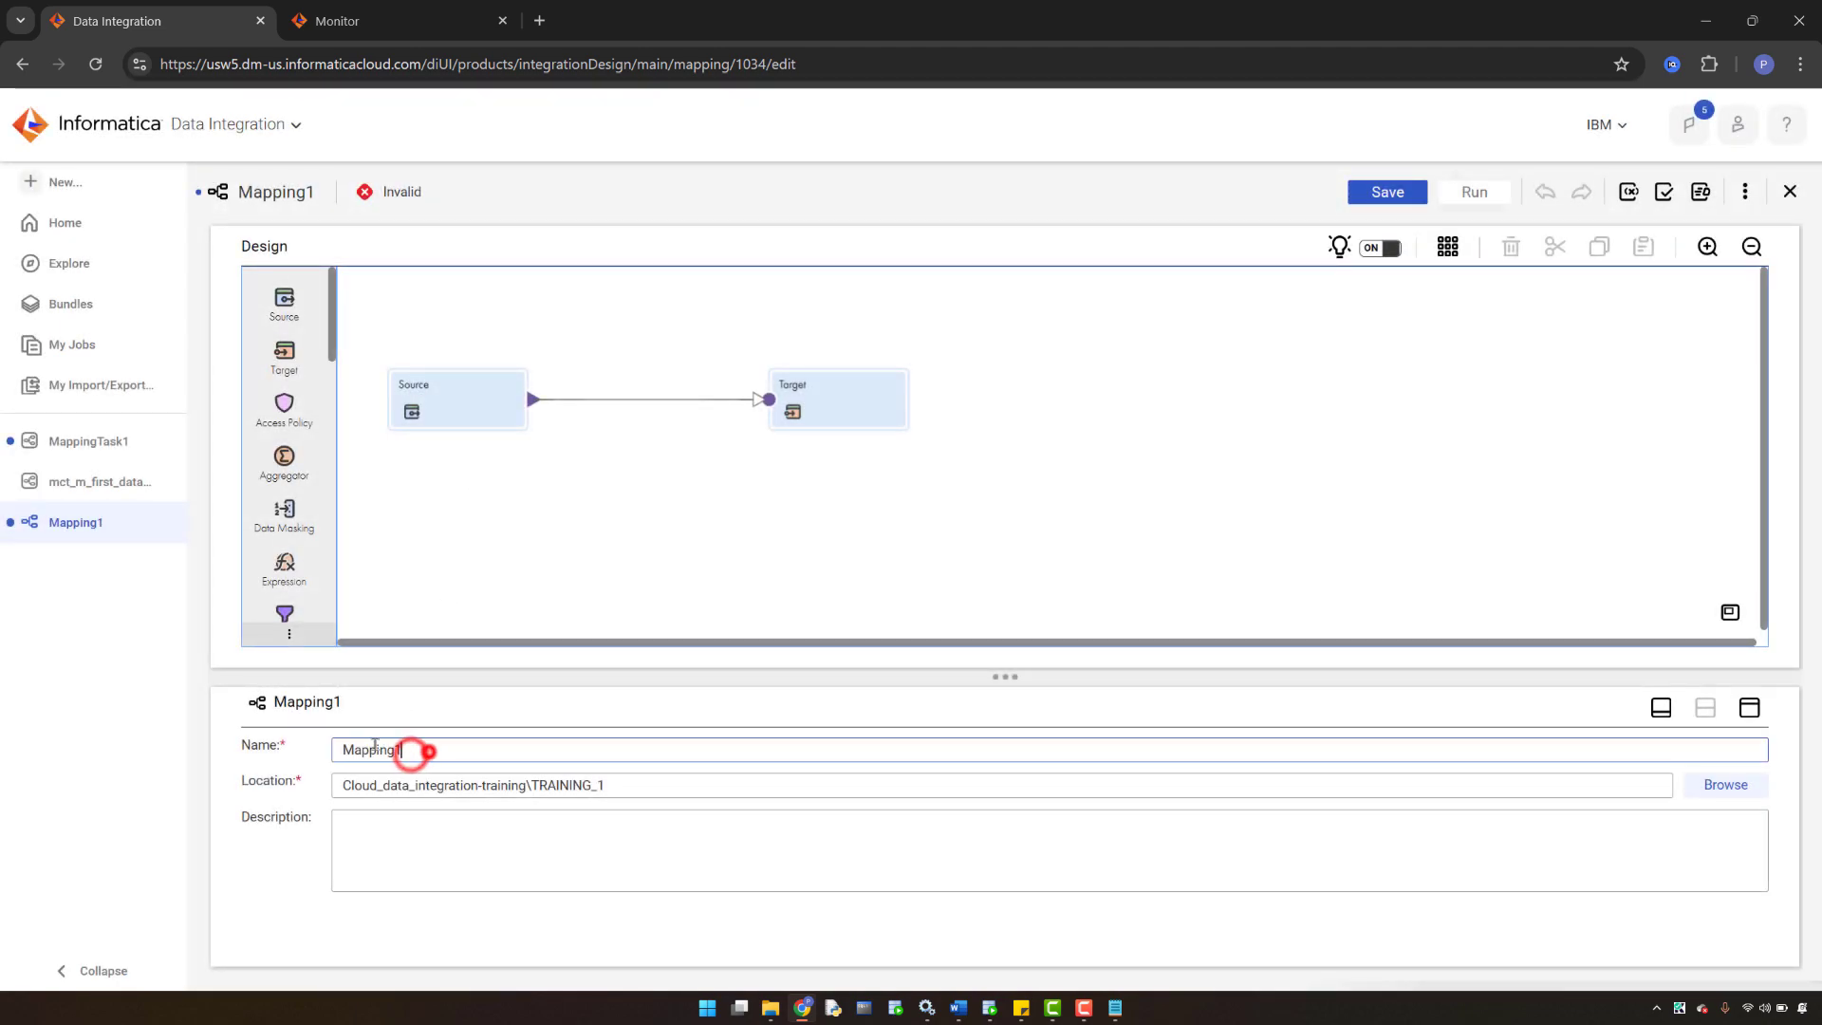
{"action": "double_click", "coordinate": [418, 750]}
{"action": "key", "text": "BackSpace"}
{"action": "type", "text": "m_data"}
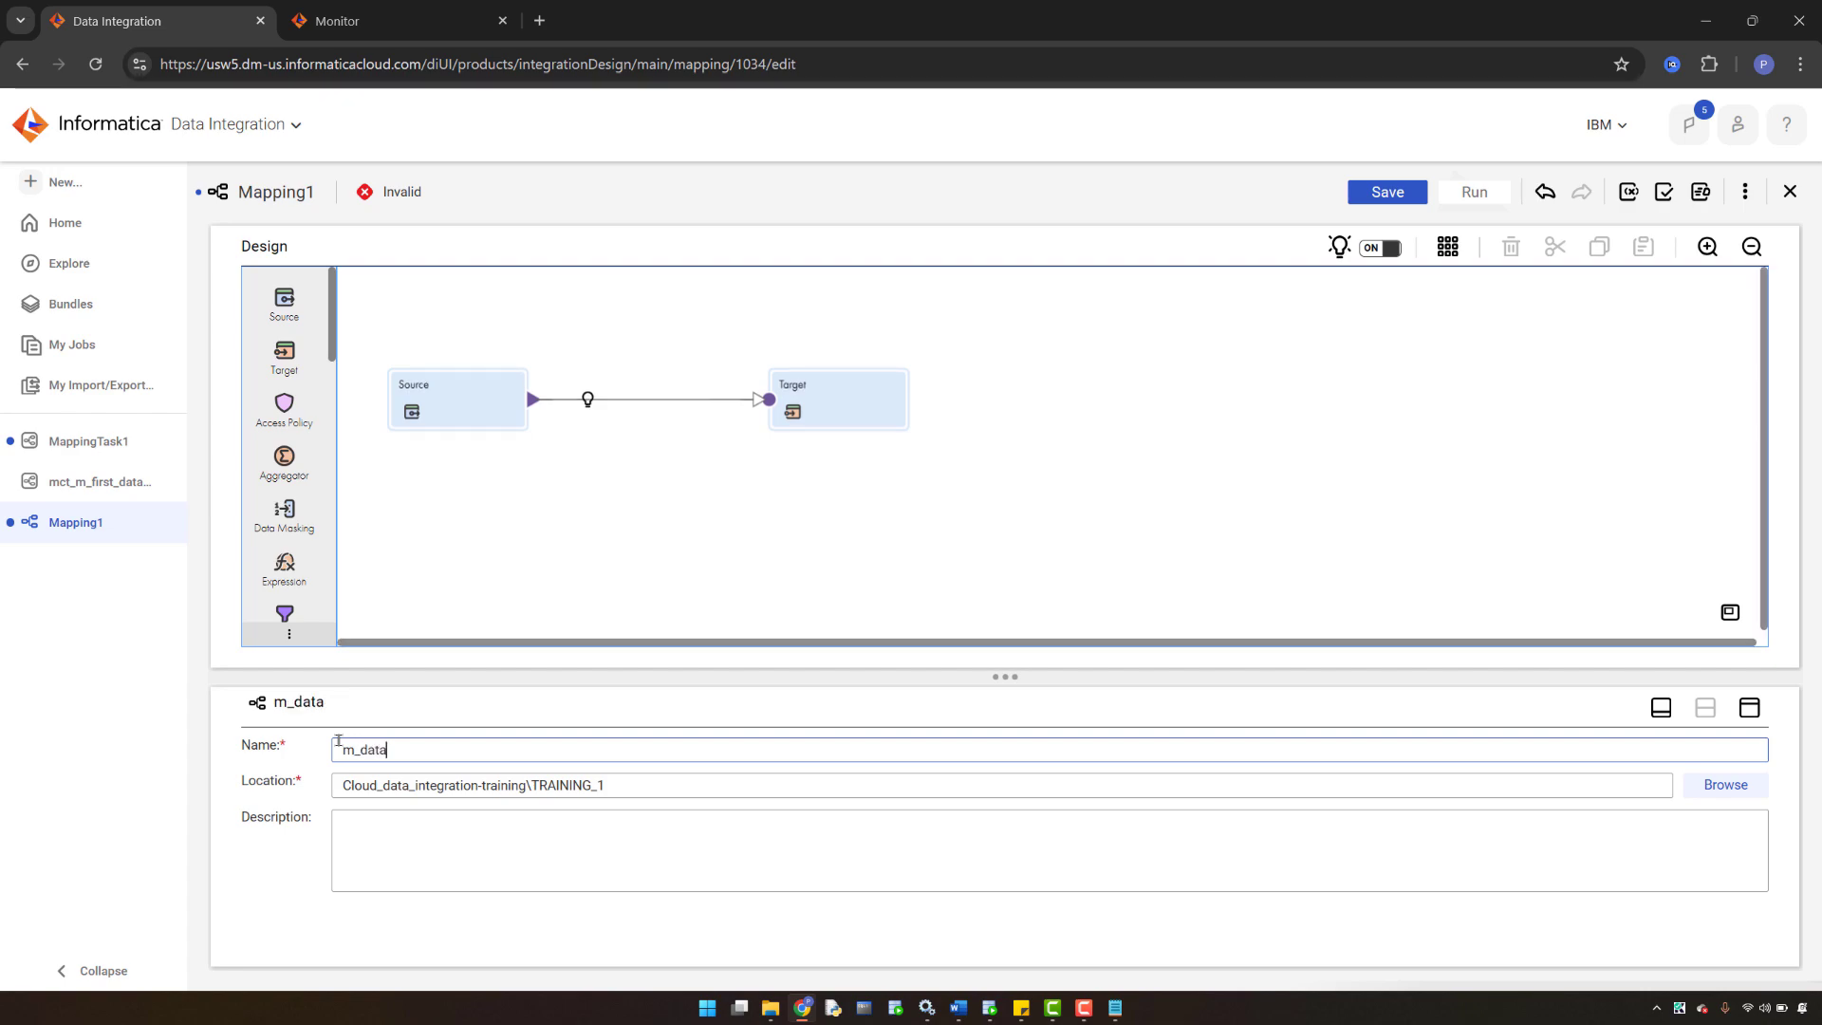
{"action": "type", "text": "_loading+"}
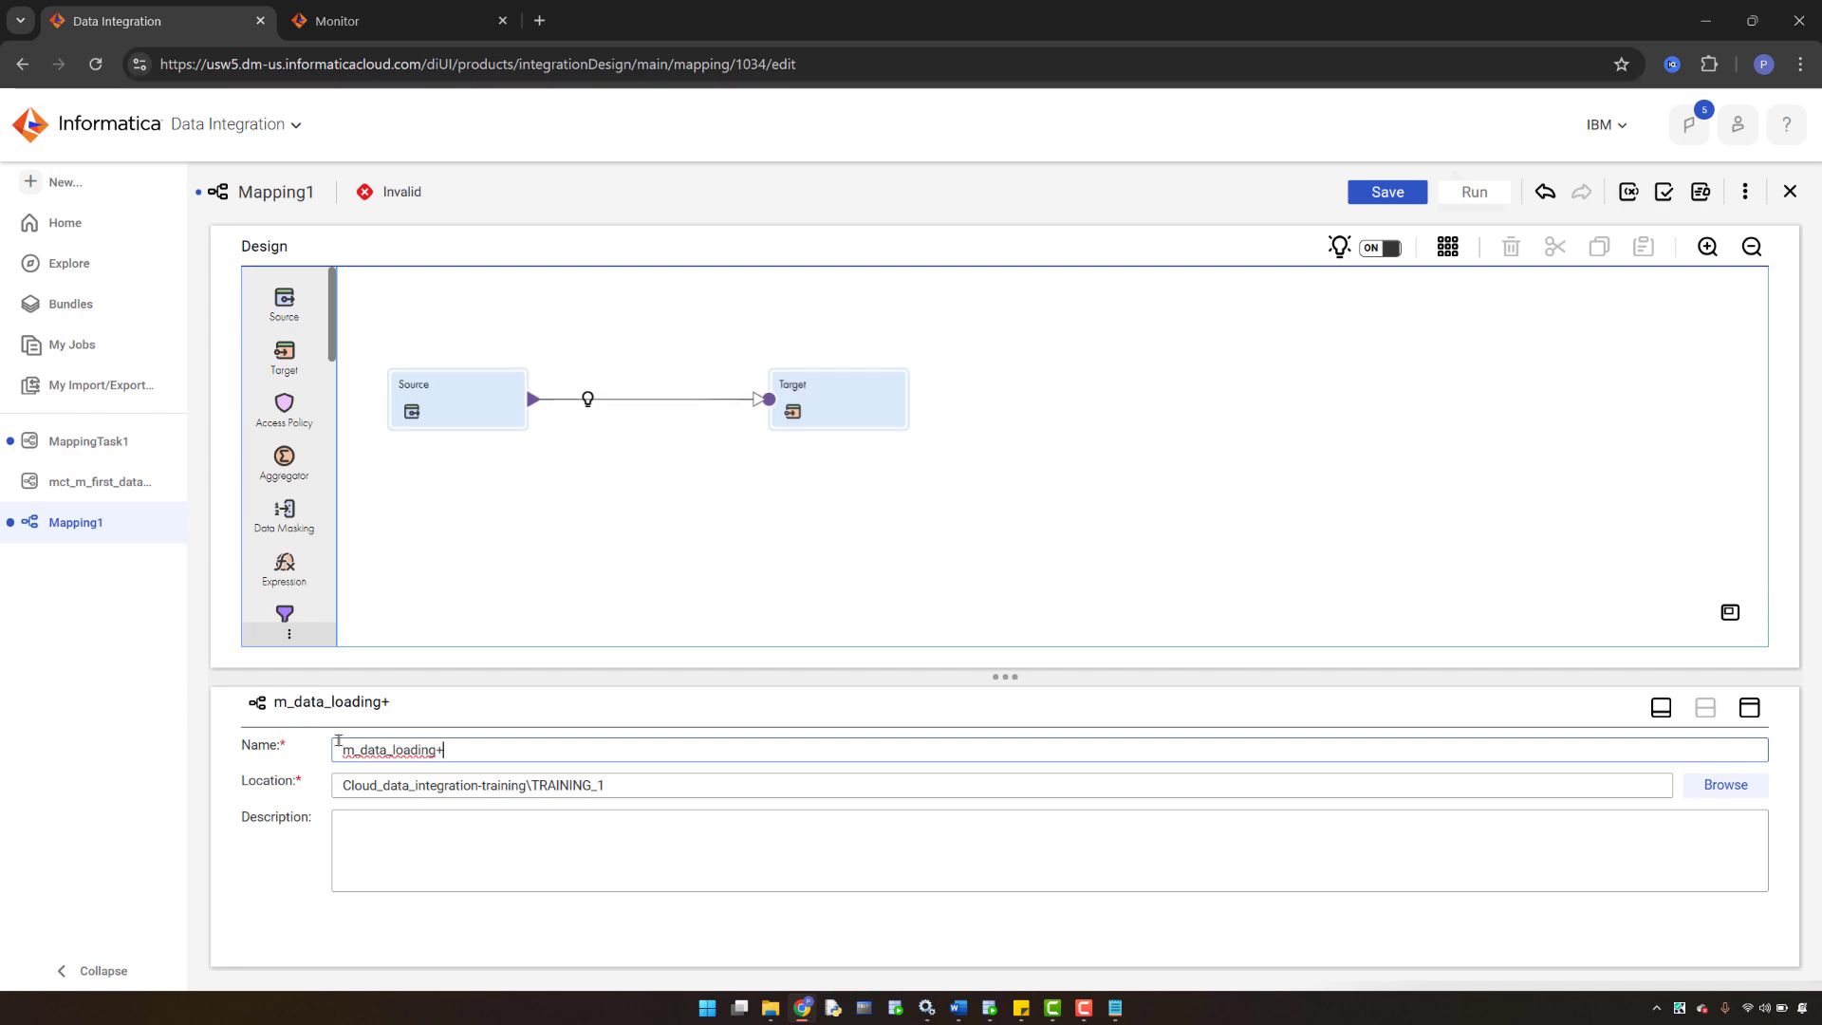
{"action": "key", "text": "BackSpace"}
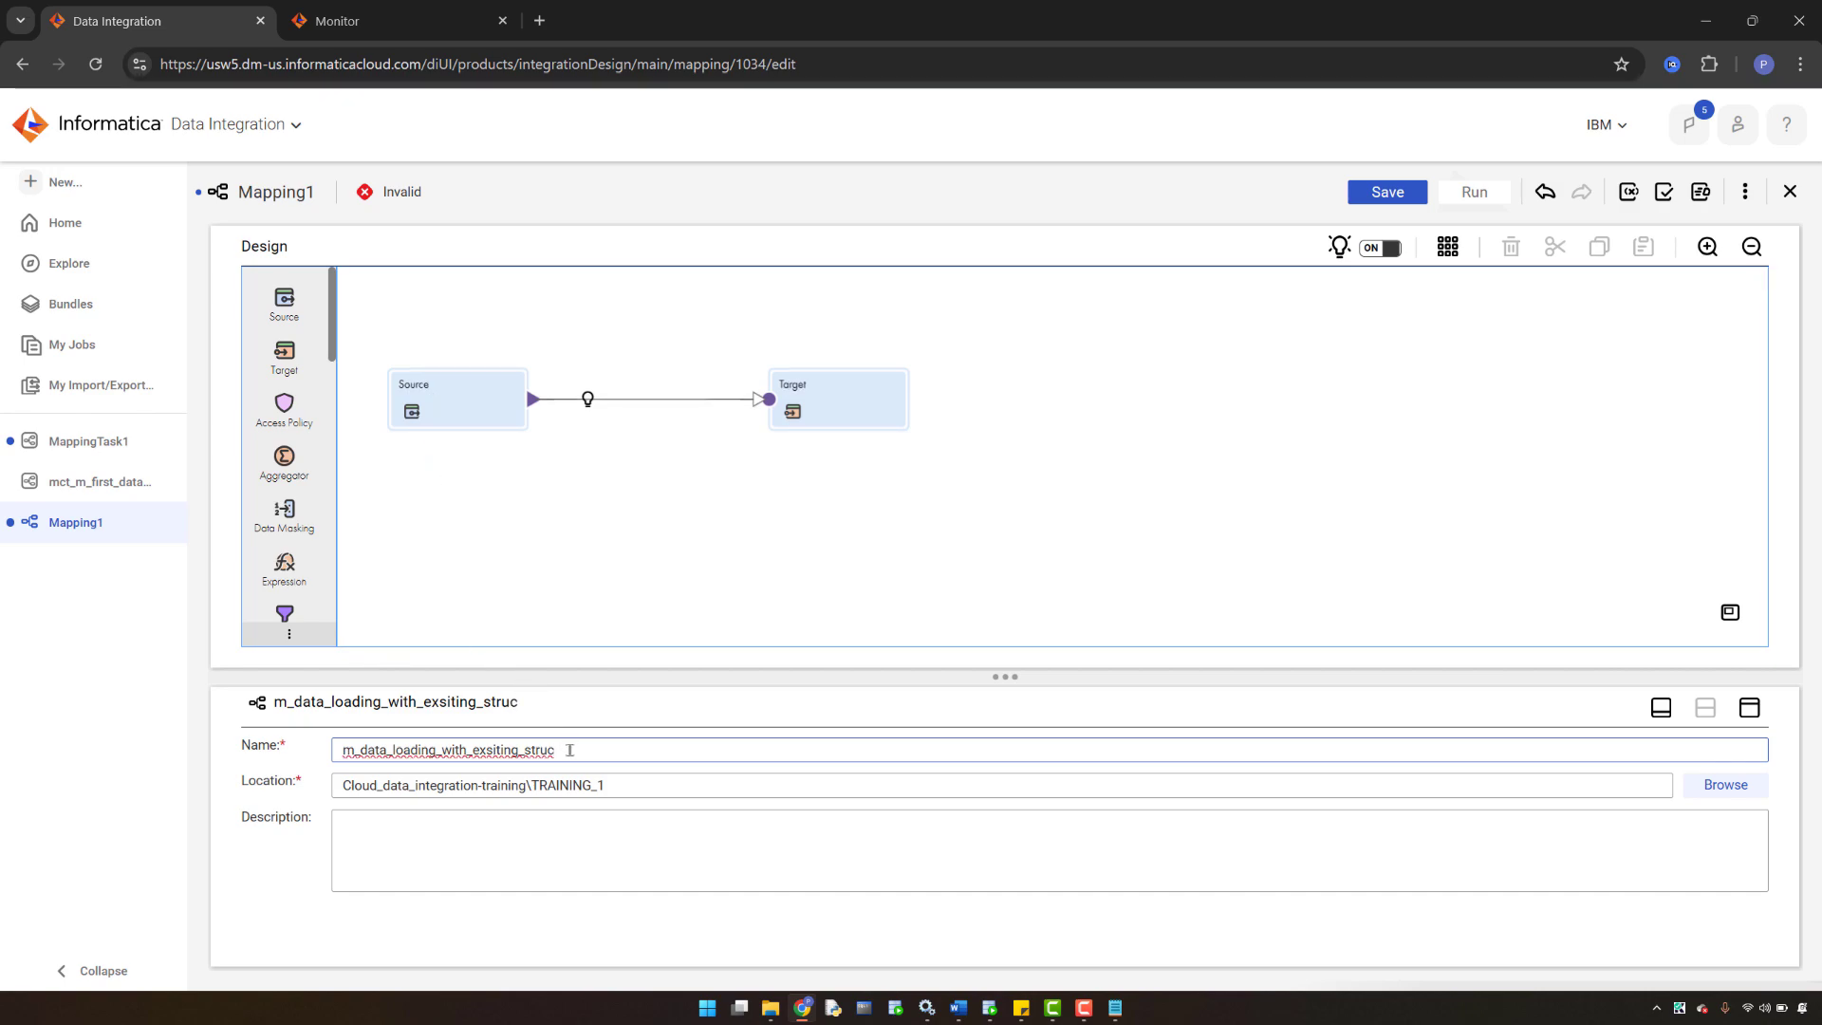
{"action": "left_click", "coordinate": [569, 749]}
{"action": "key", "text": "BackSpace"}
- Select the Source node and open its Connection list
{"action": "left_click", "coordinate": [422, 408]}
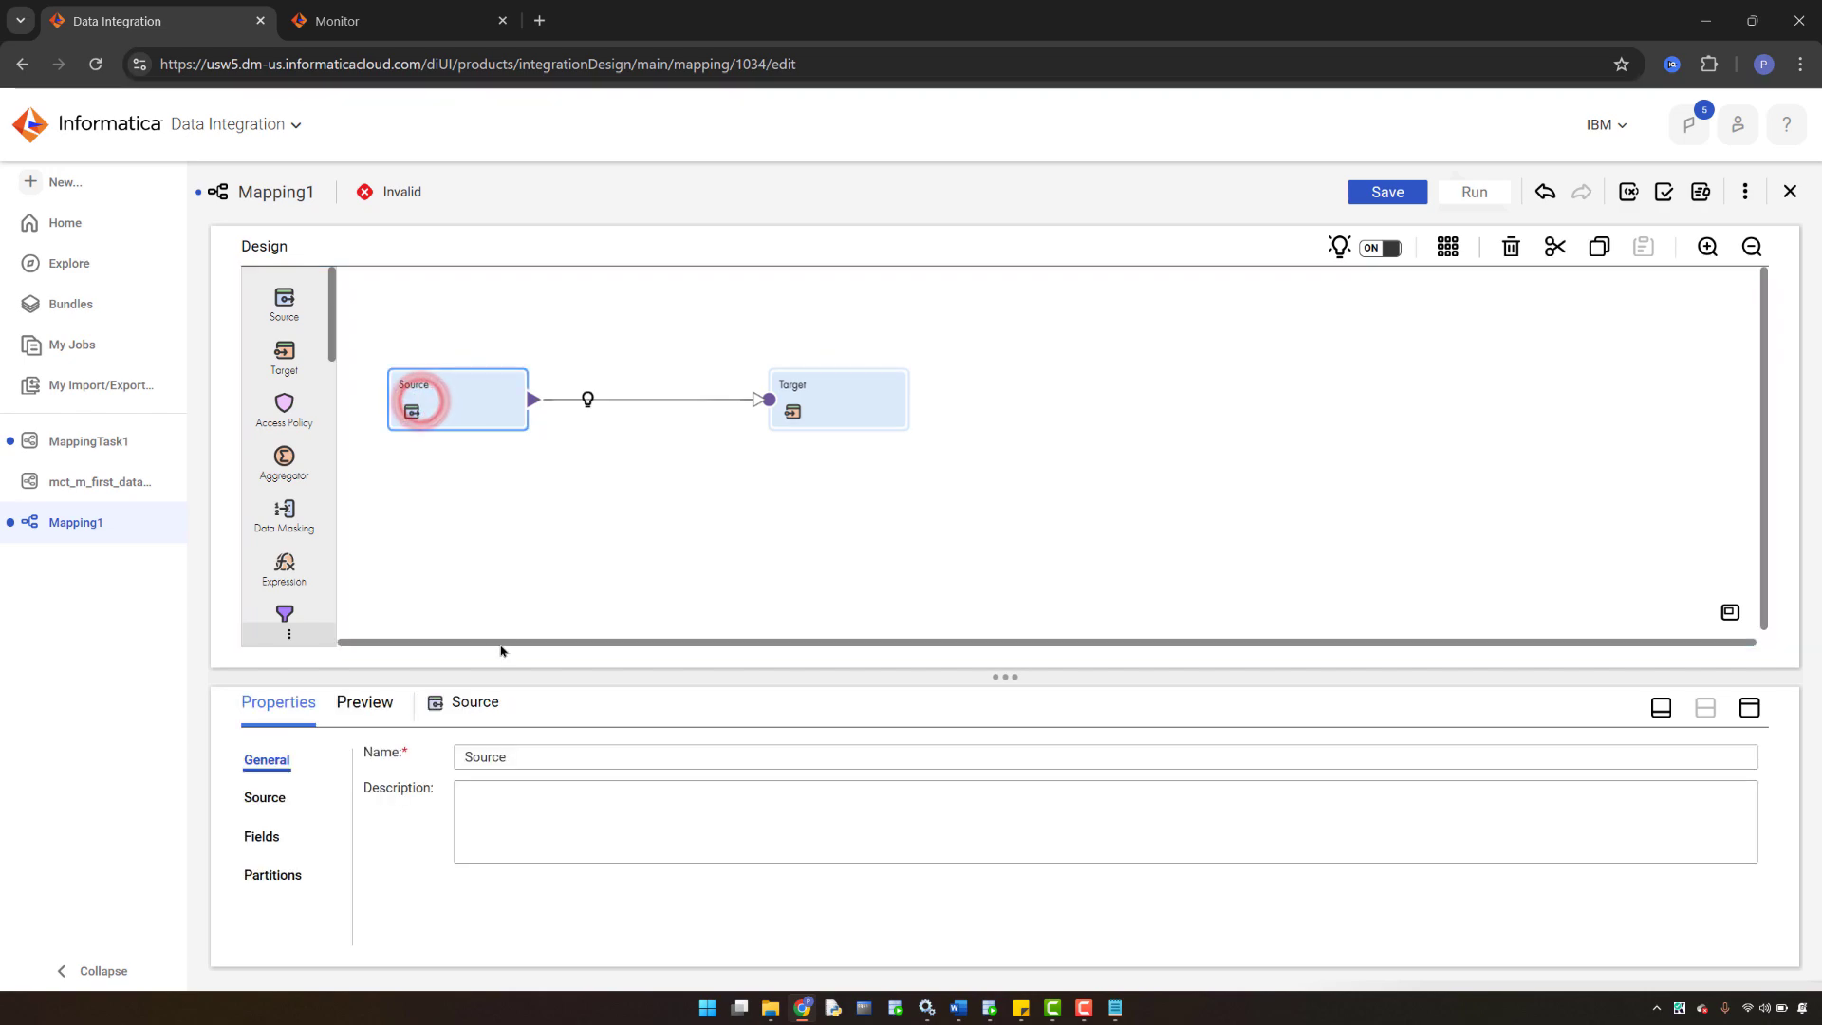
{"action": "left_click", "coordinate": [256, 802]}
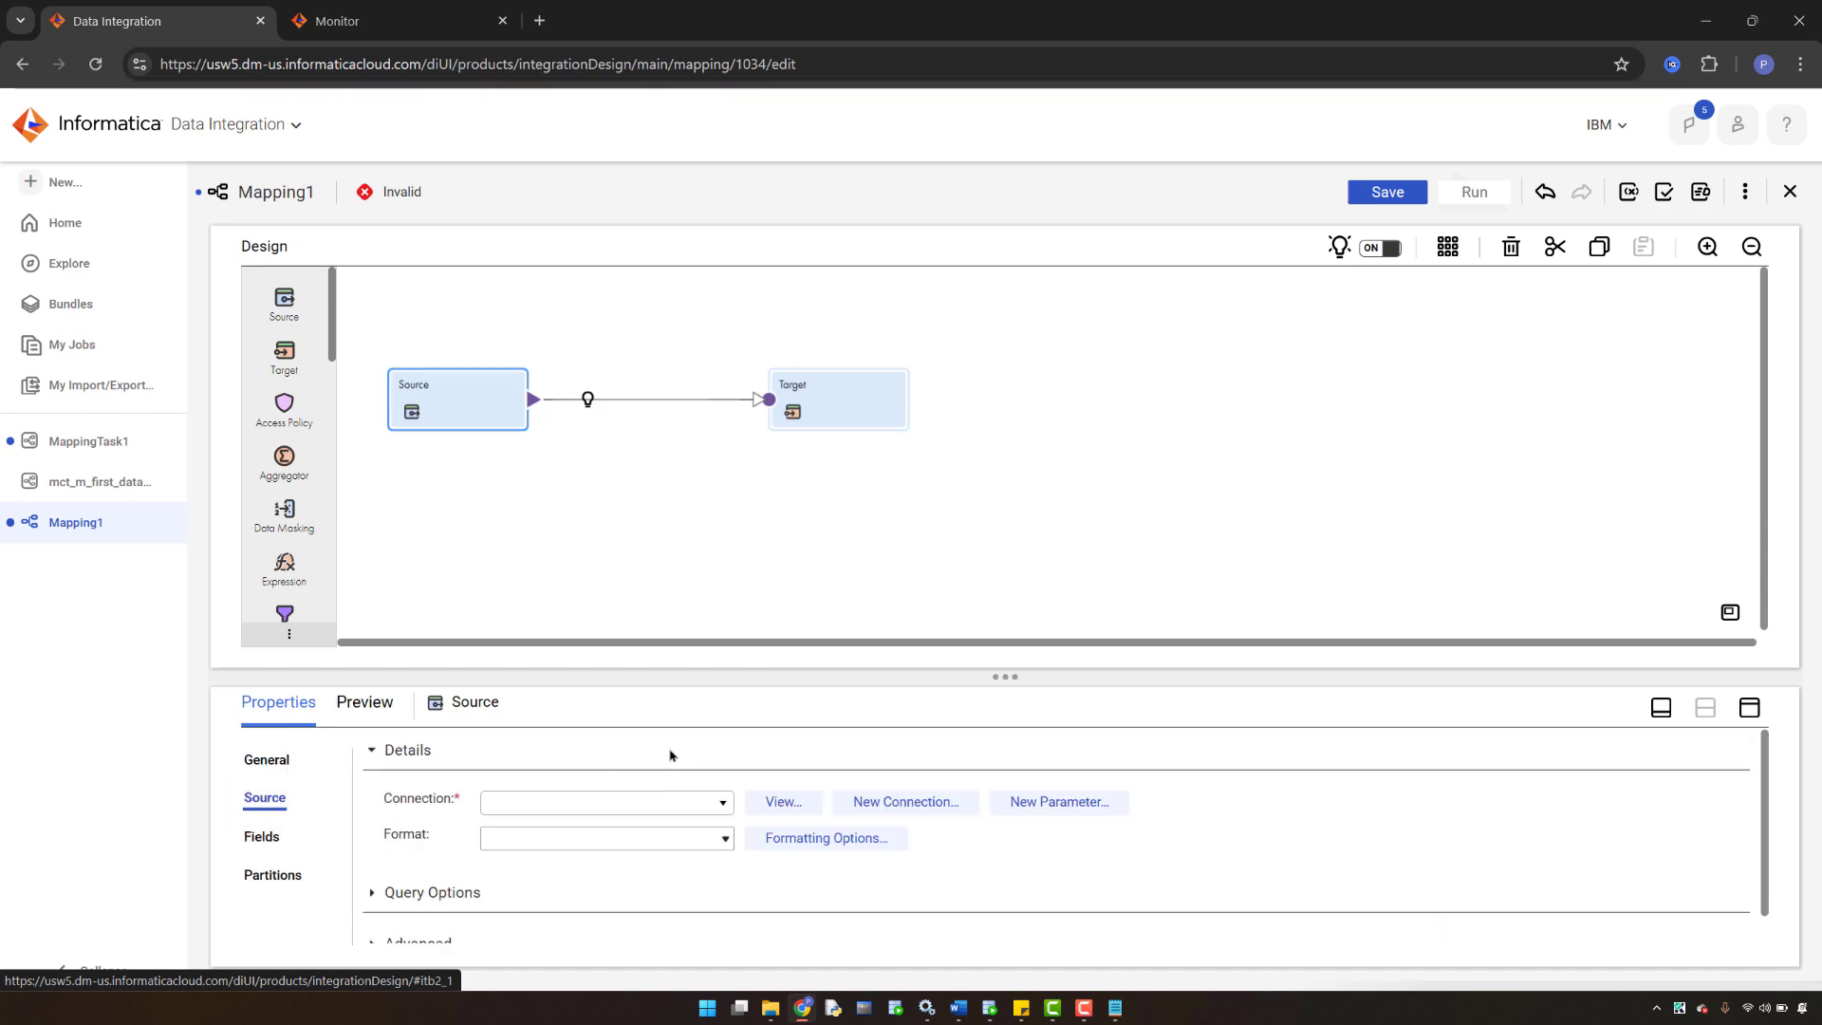
{"action": "left_click", "coordinate": [724, 803]}
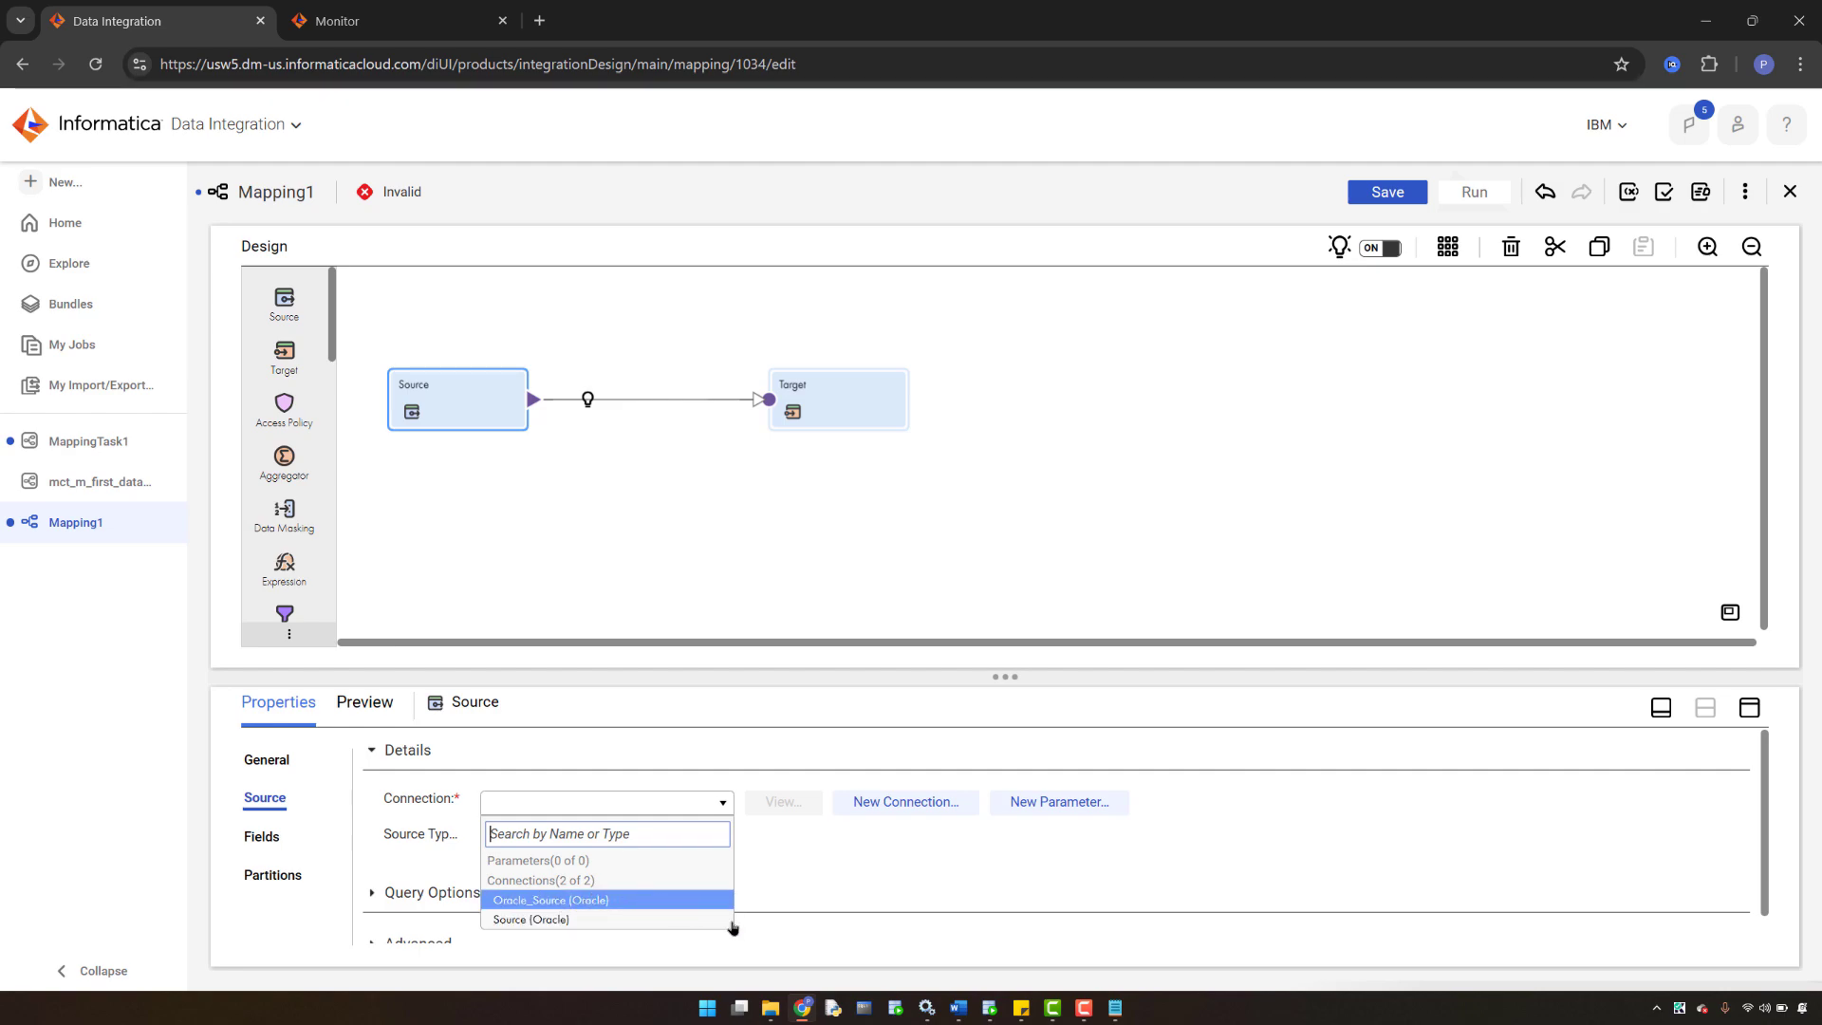
- Close the PRODUCTS tab in SQL Developer and look up INFA_SRC's username in its connection properties
{"action": "left_click", "coordinate": [992, 1012]}
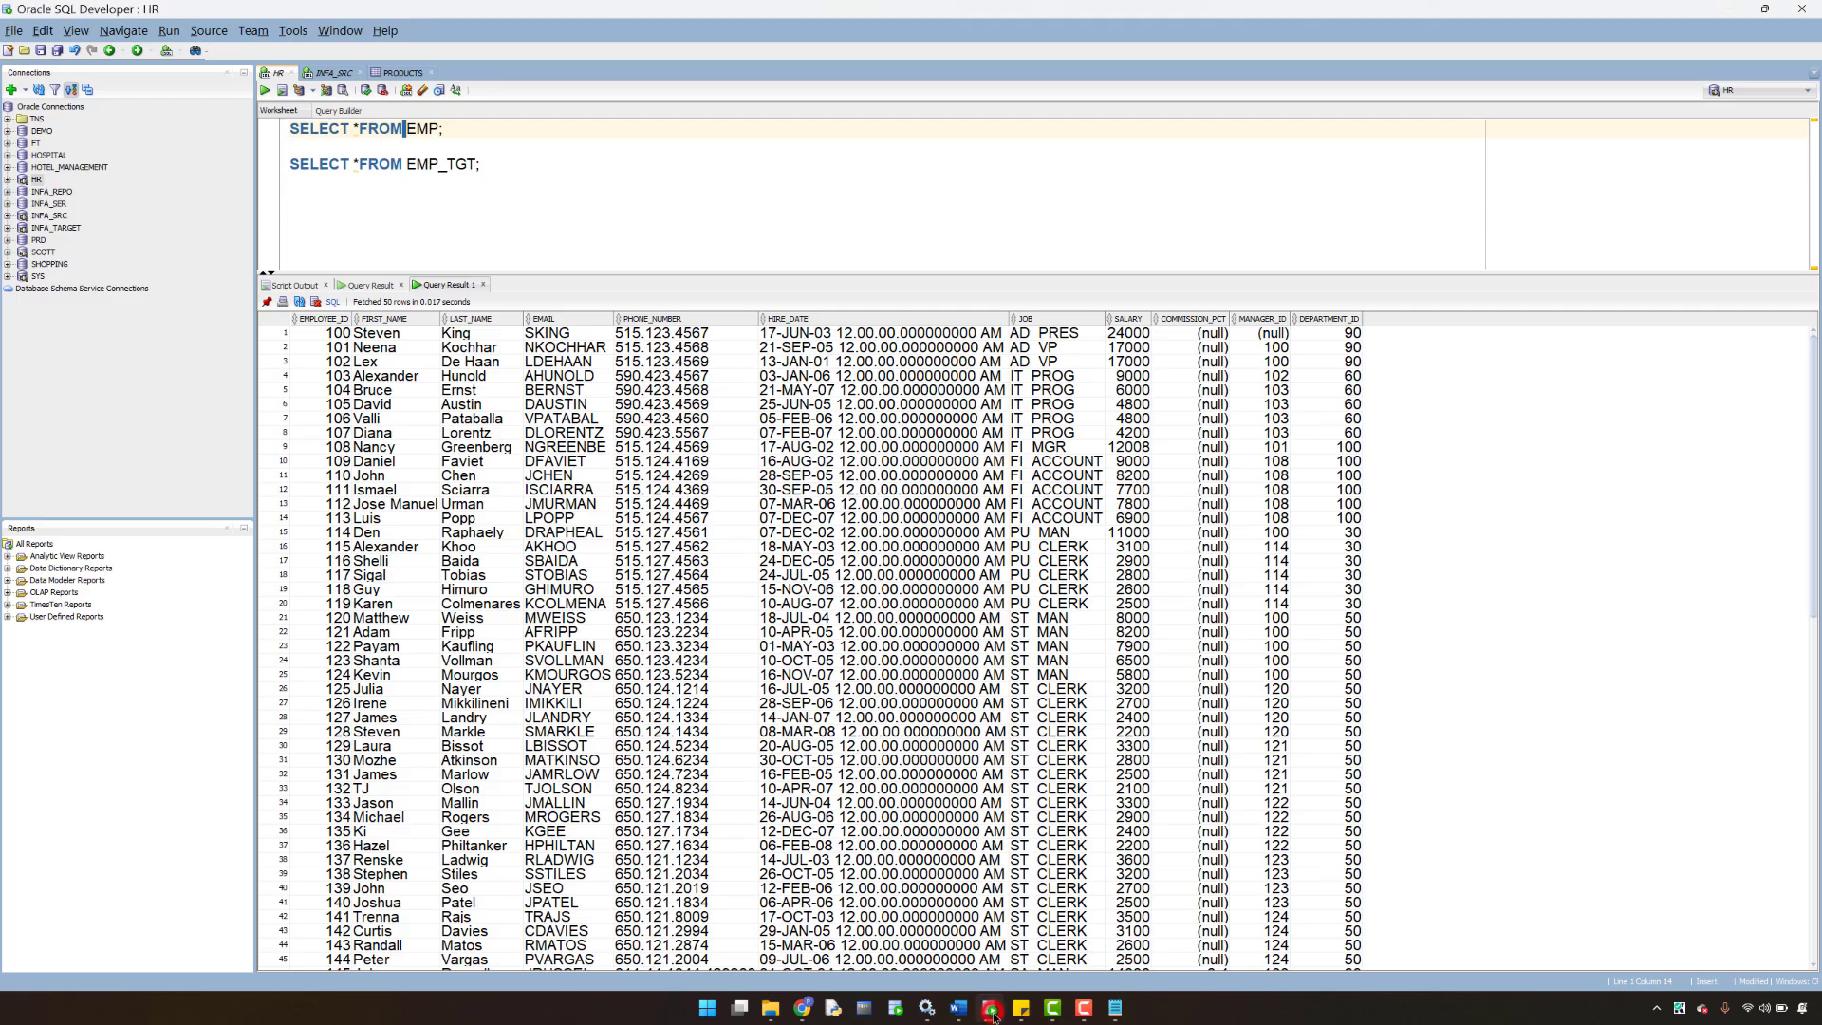
{"action": "left_click", "coordinate": [405, 74]}
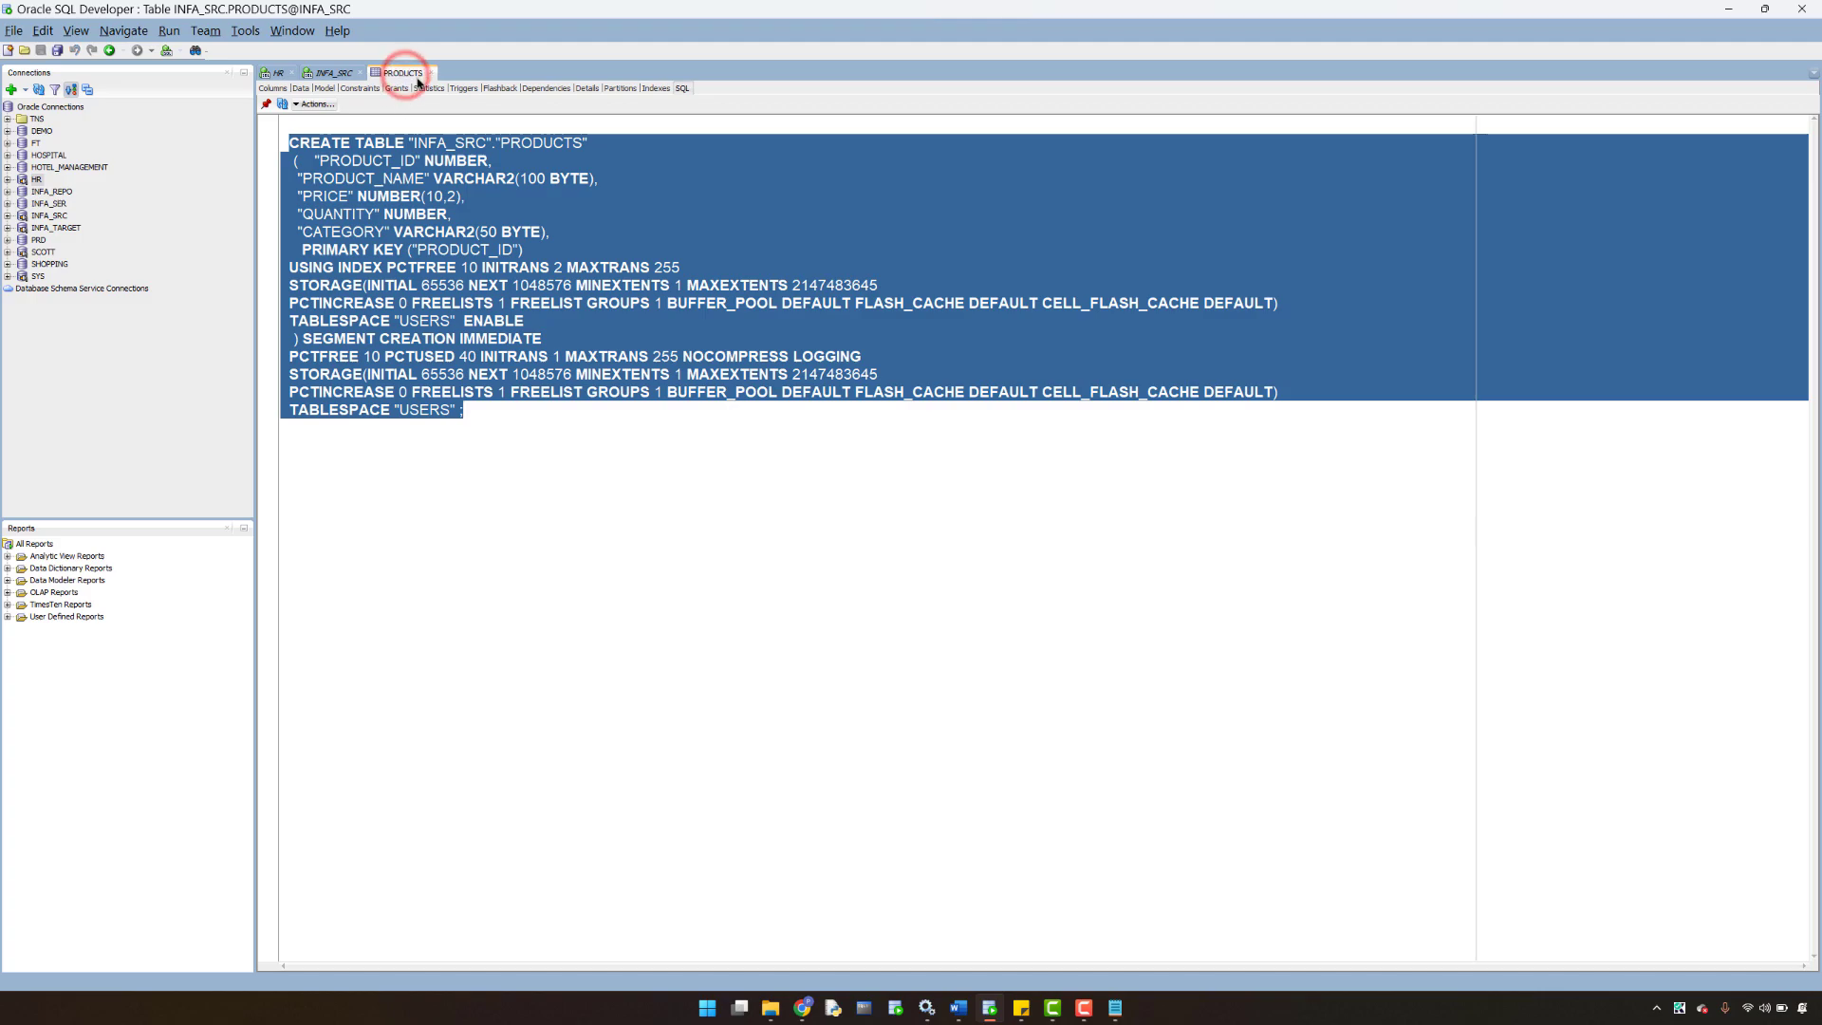
{"action": "left_click", "coordinate": [430, 73]}
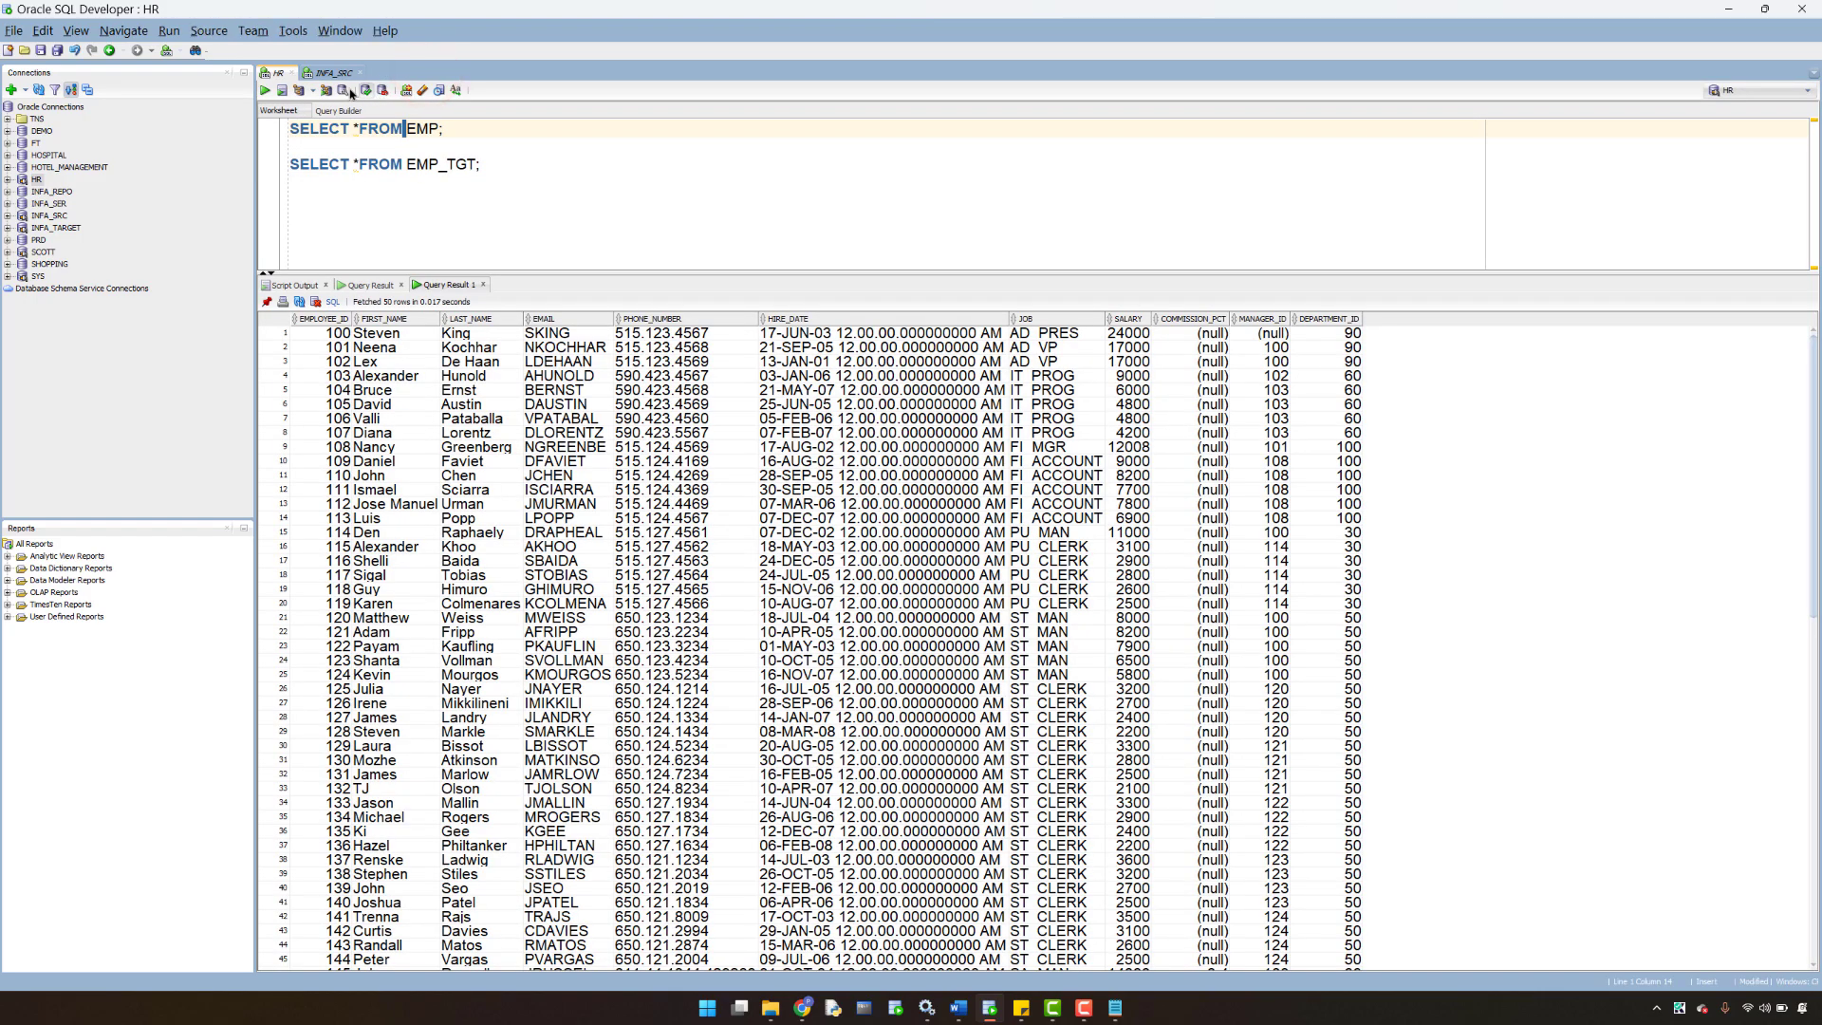
{"action": "left_click", "coordinate": [336, 75]}
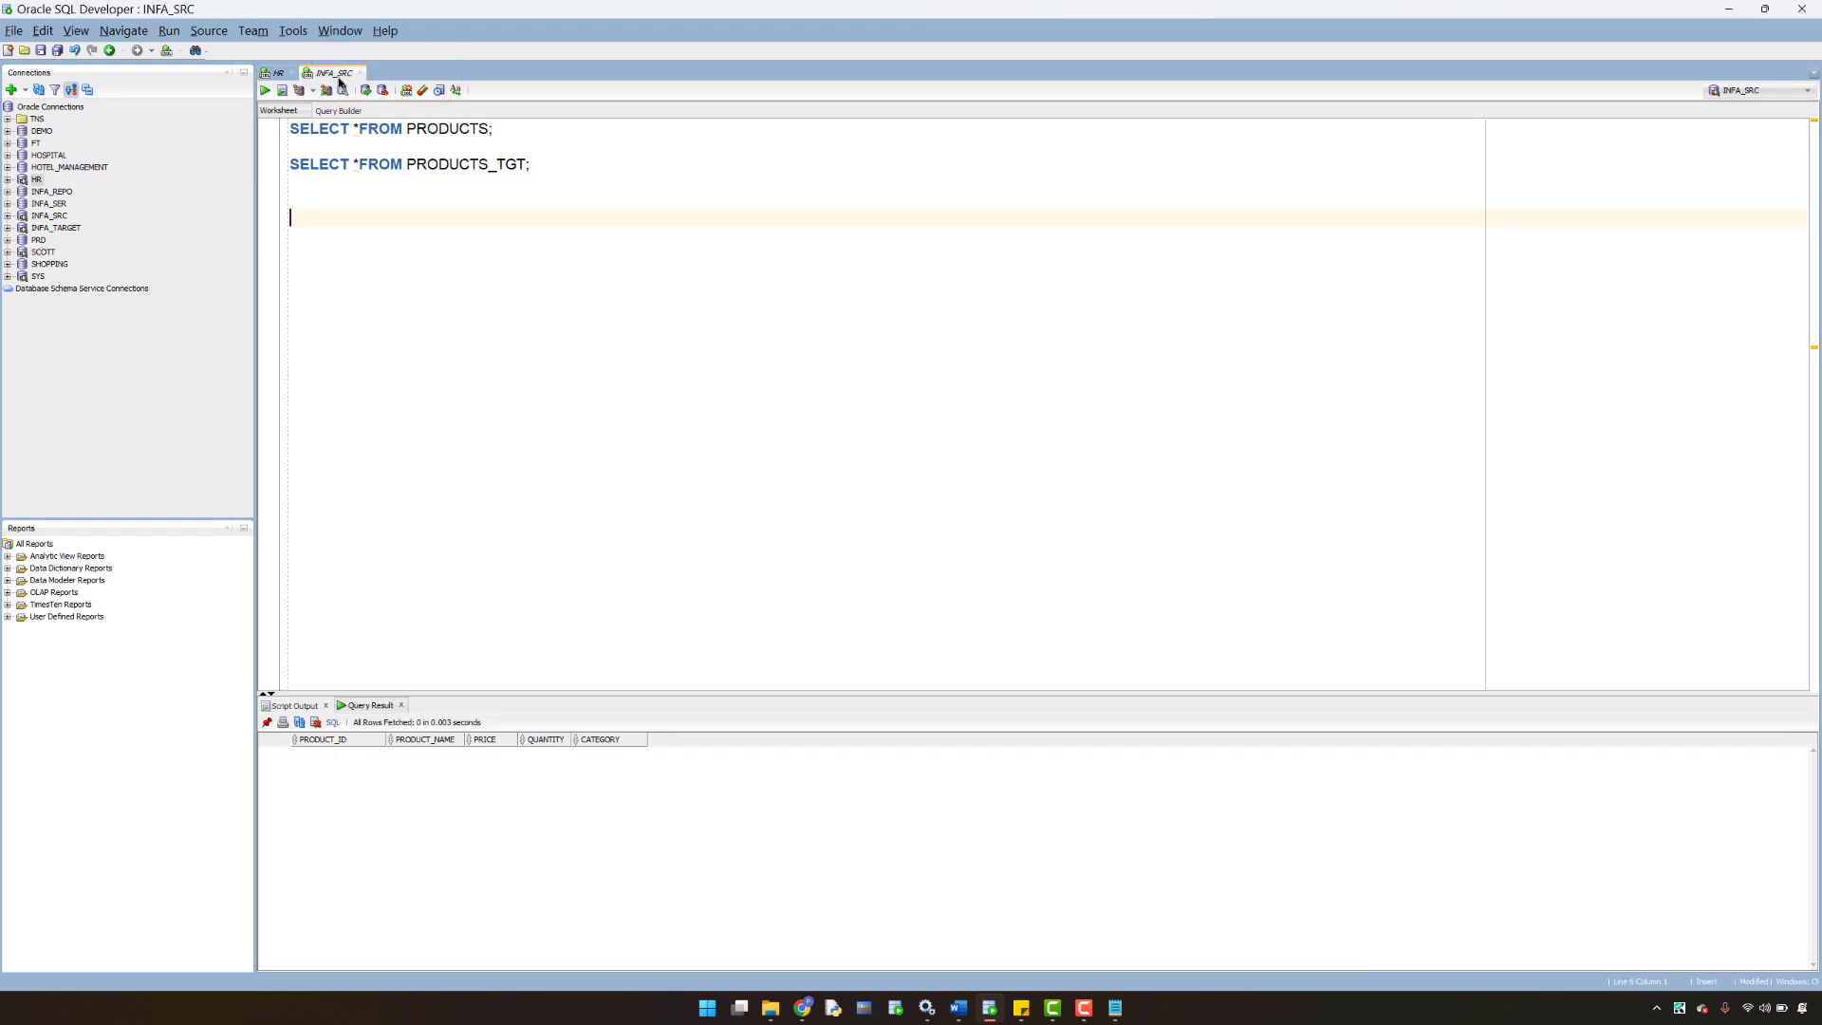
{"action": "left_click", "coordinate": [52, 218]}
{"action": "right_click", "coordinate": [52, 217]}
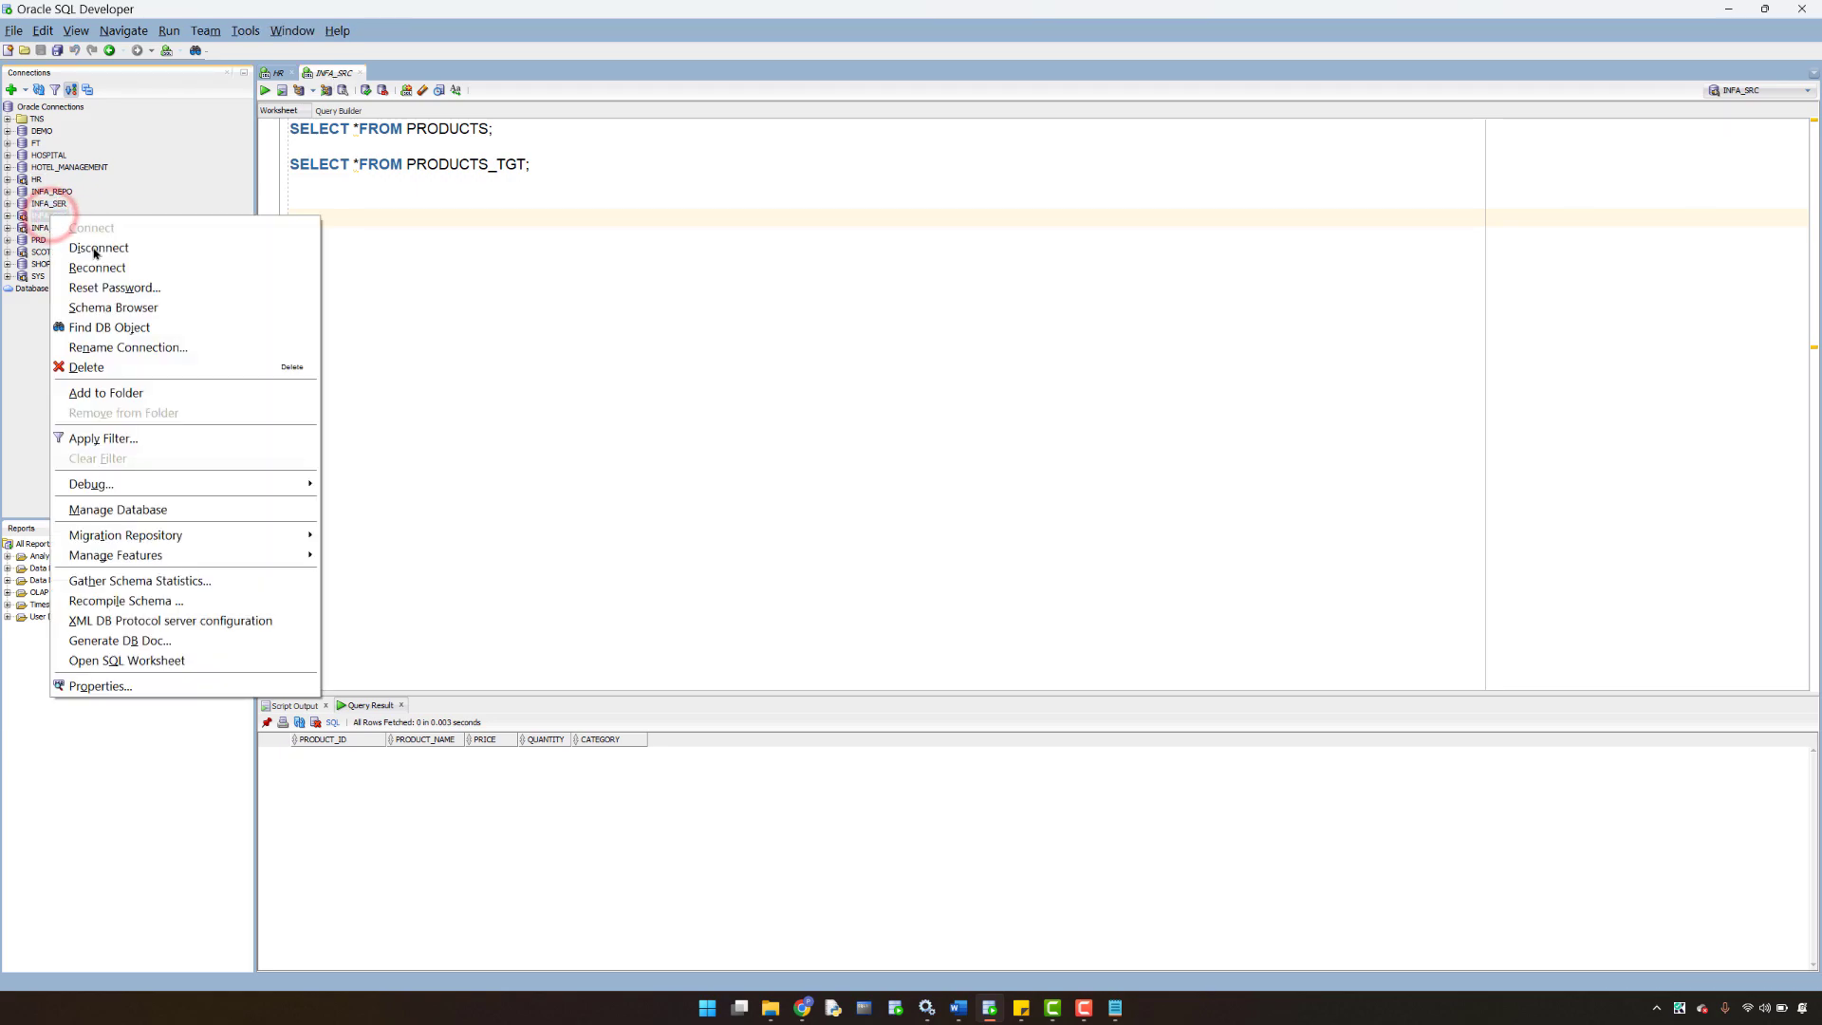
{"action": "left_click", "coordinate": [108, 685]}
{"action": "left_click_drag", "start_coordinate": [928, 449], "coordinate": [874, 448]}
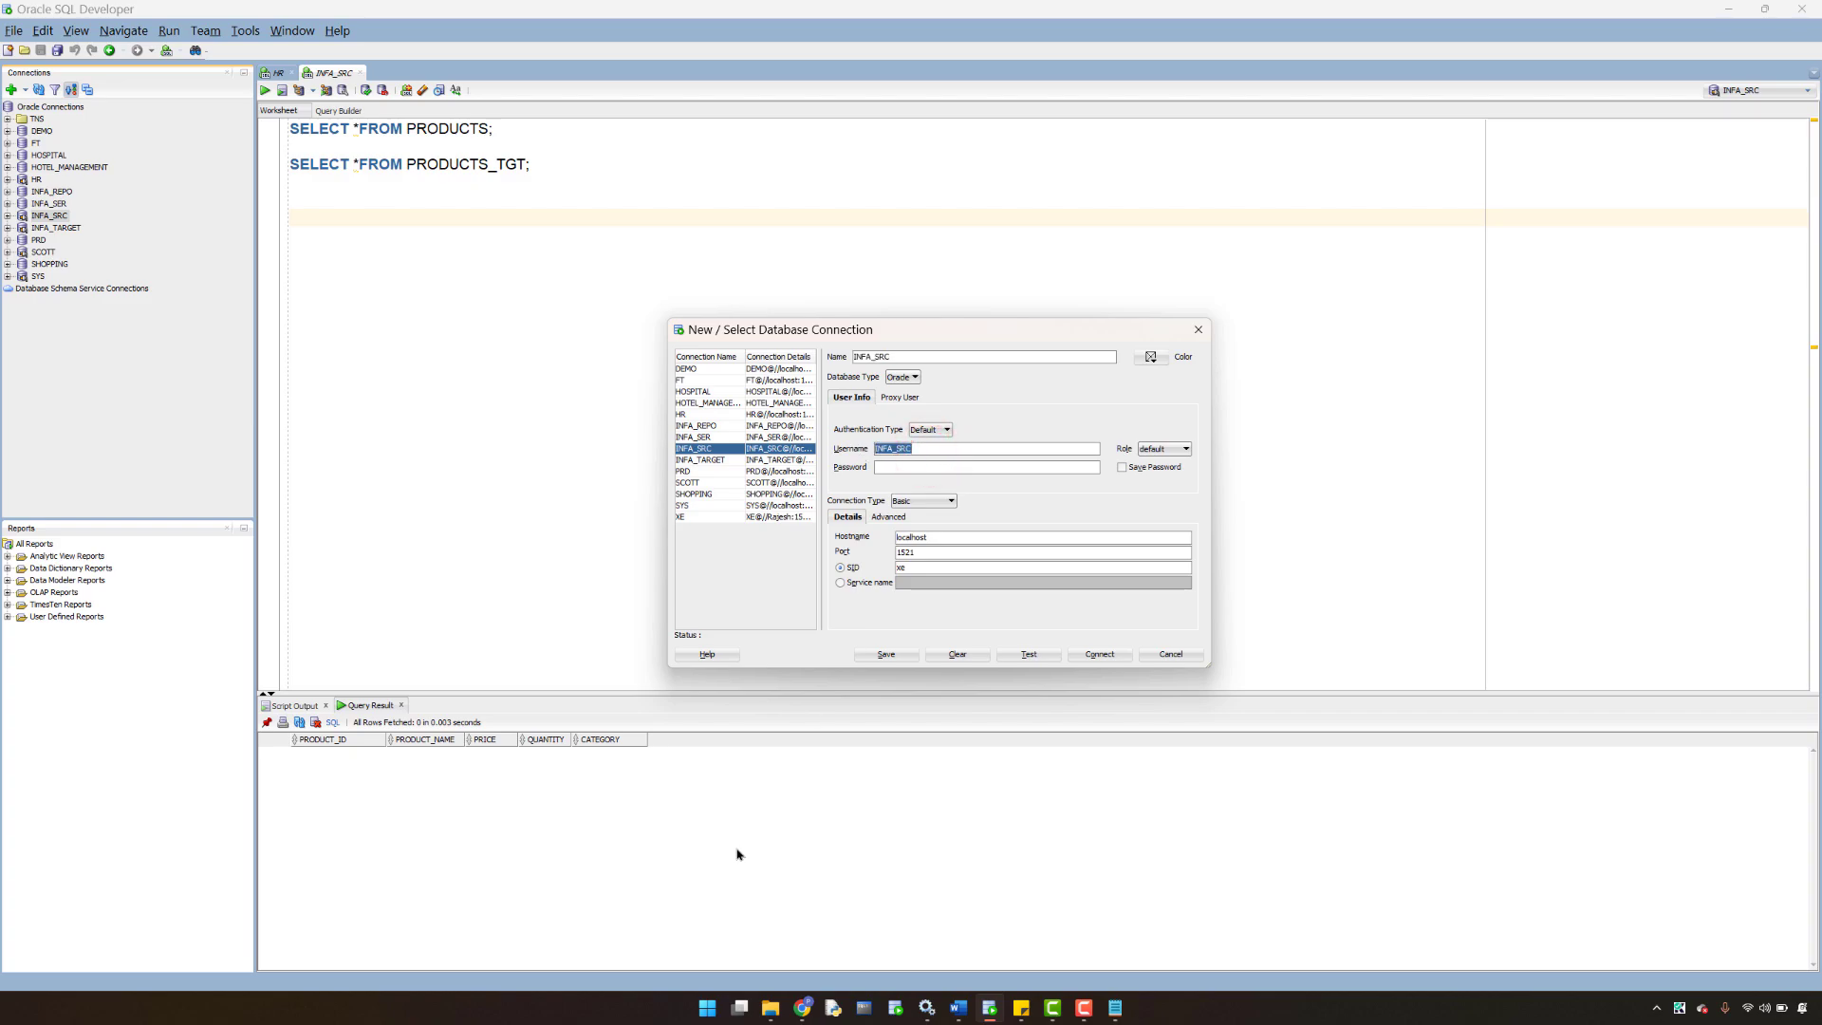
{"action": "left_click", "coordinate": [802, 1007]}
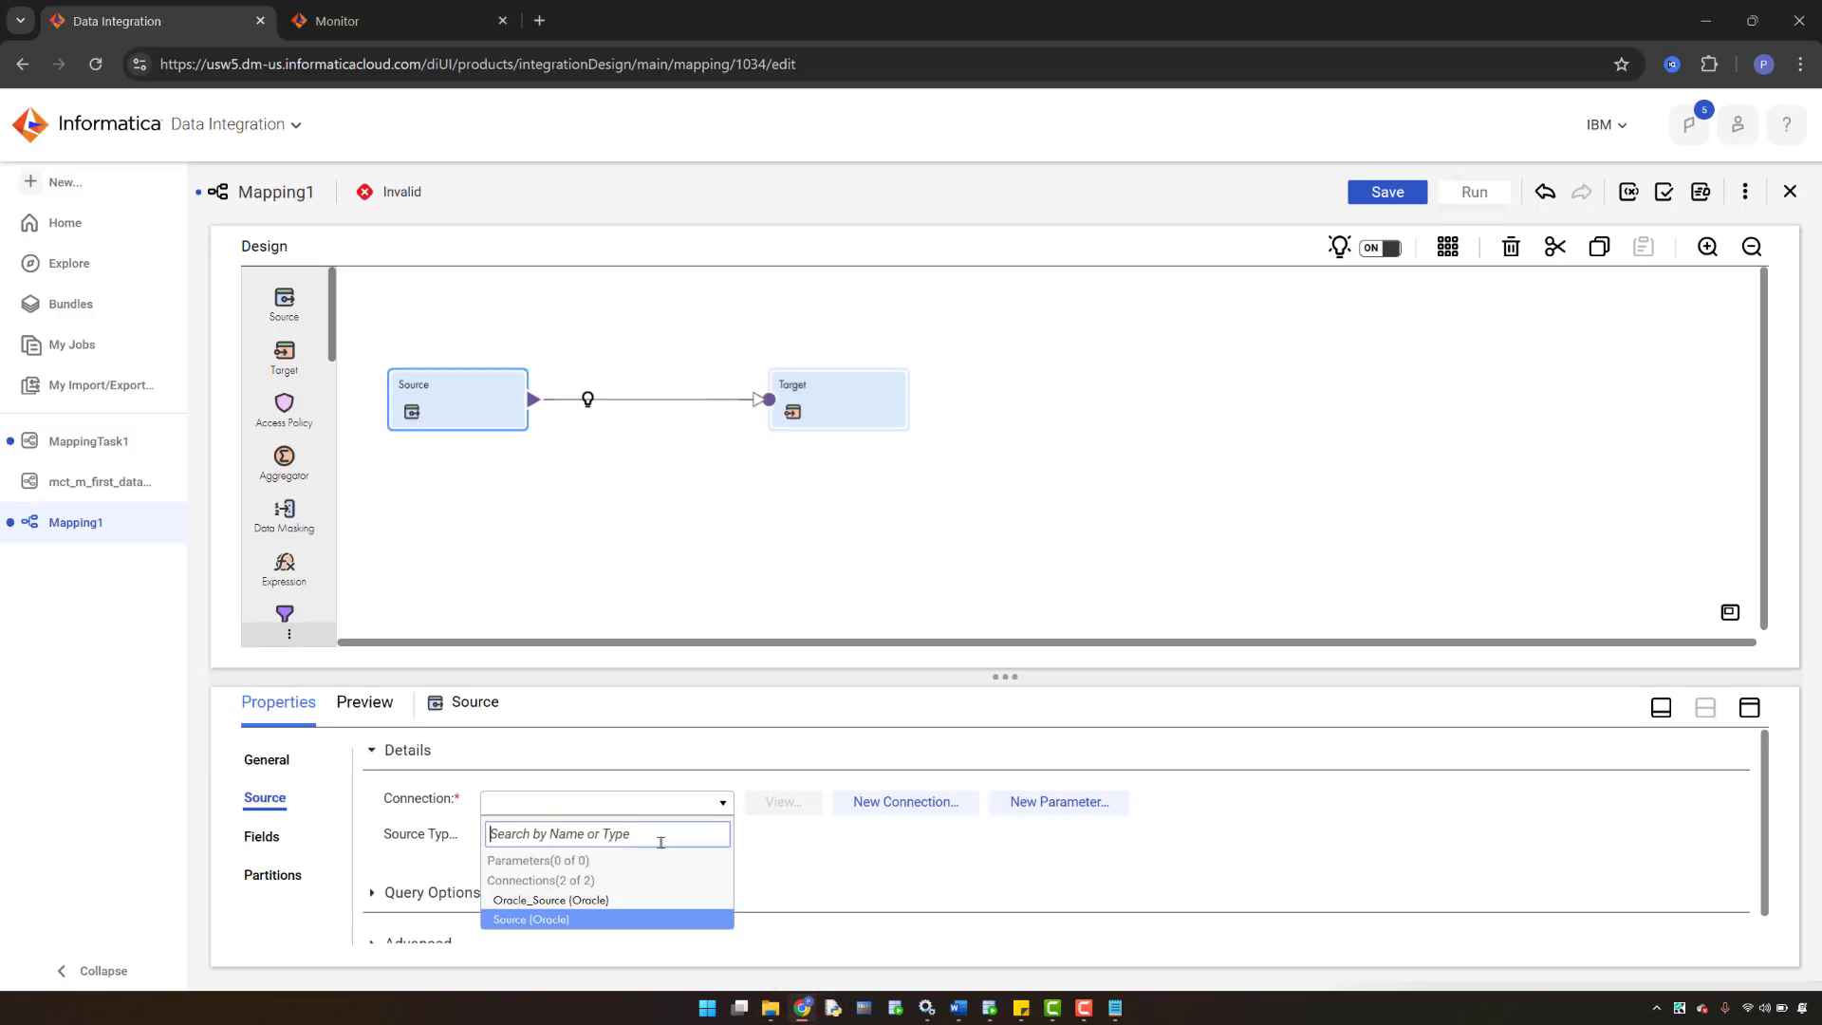
- Start a new connection named INFA_SRC with type Oracle
{"action": "left_click", "coordinate": [867, 802]}
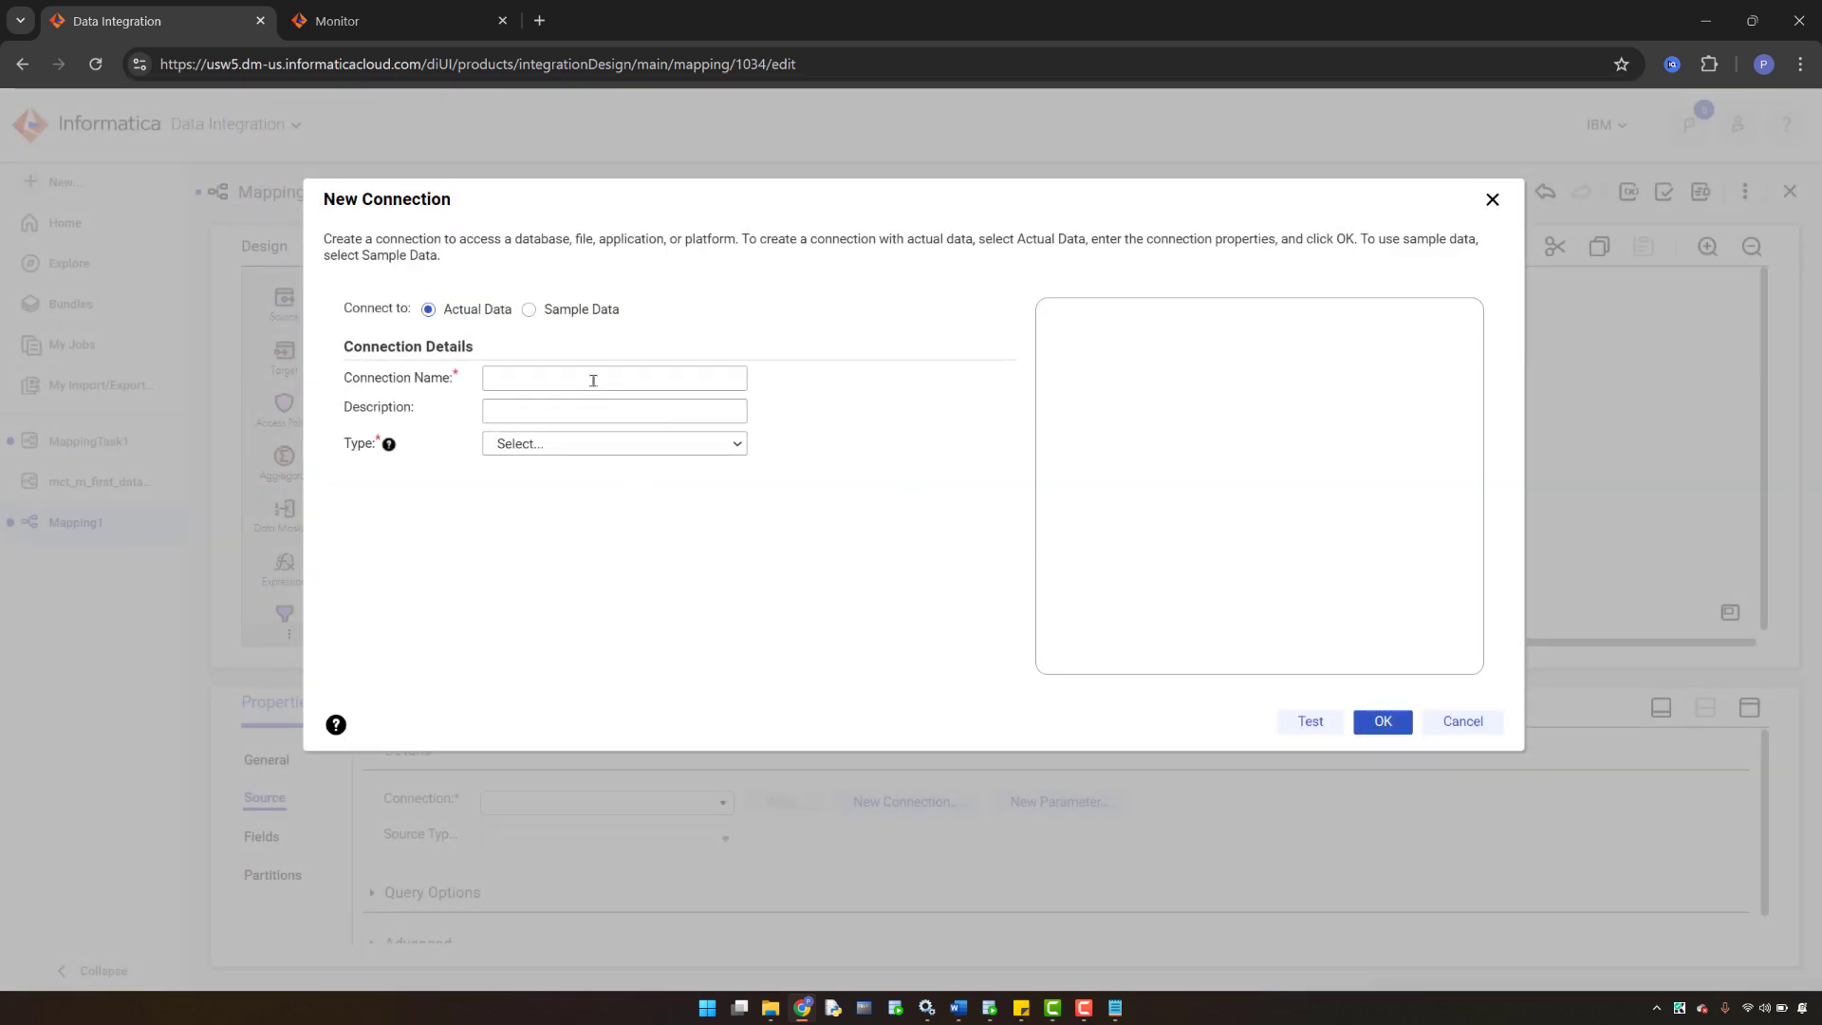
{"action": "left_click", "coordinate": [520, 379]}
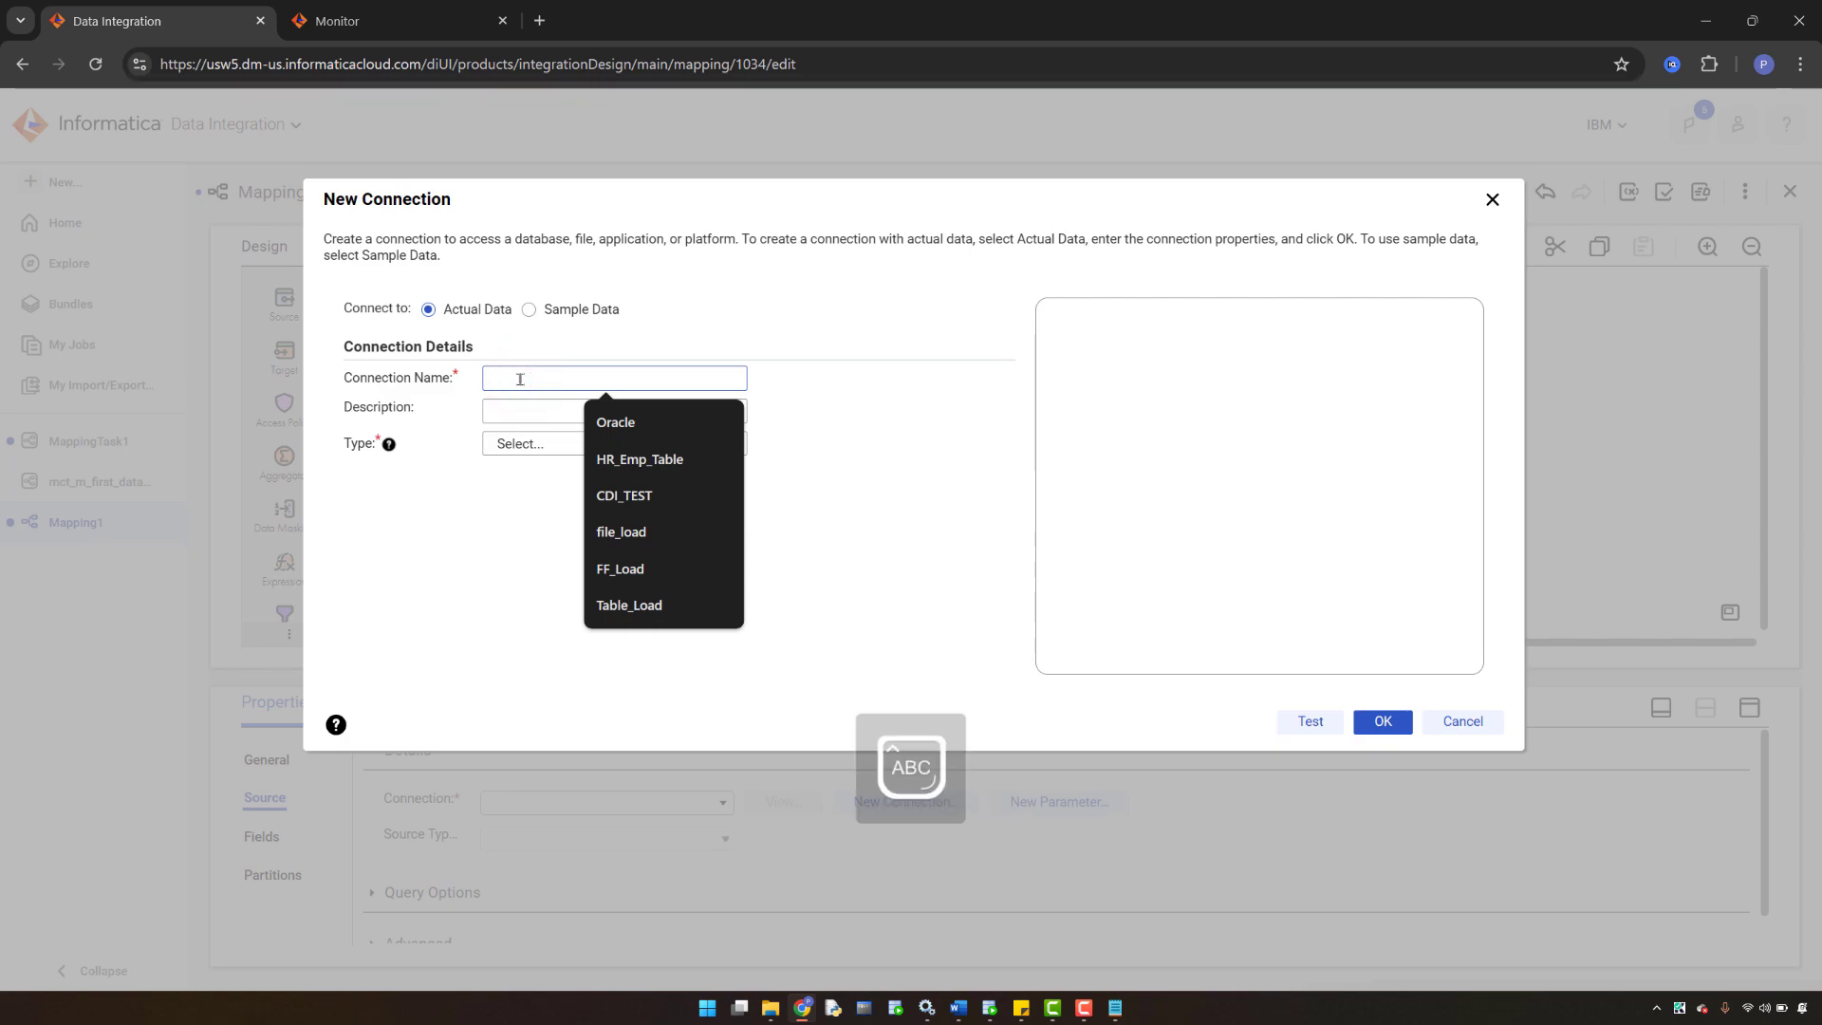
{"action": "type", "text": "INFA_SRC"}
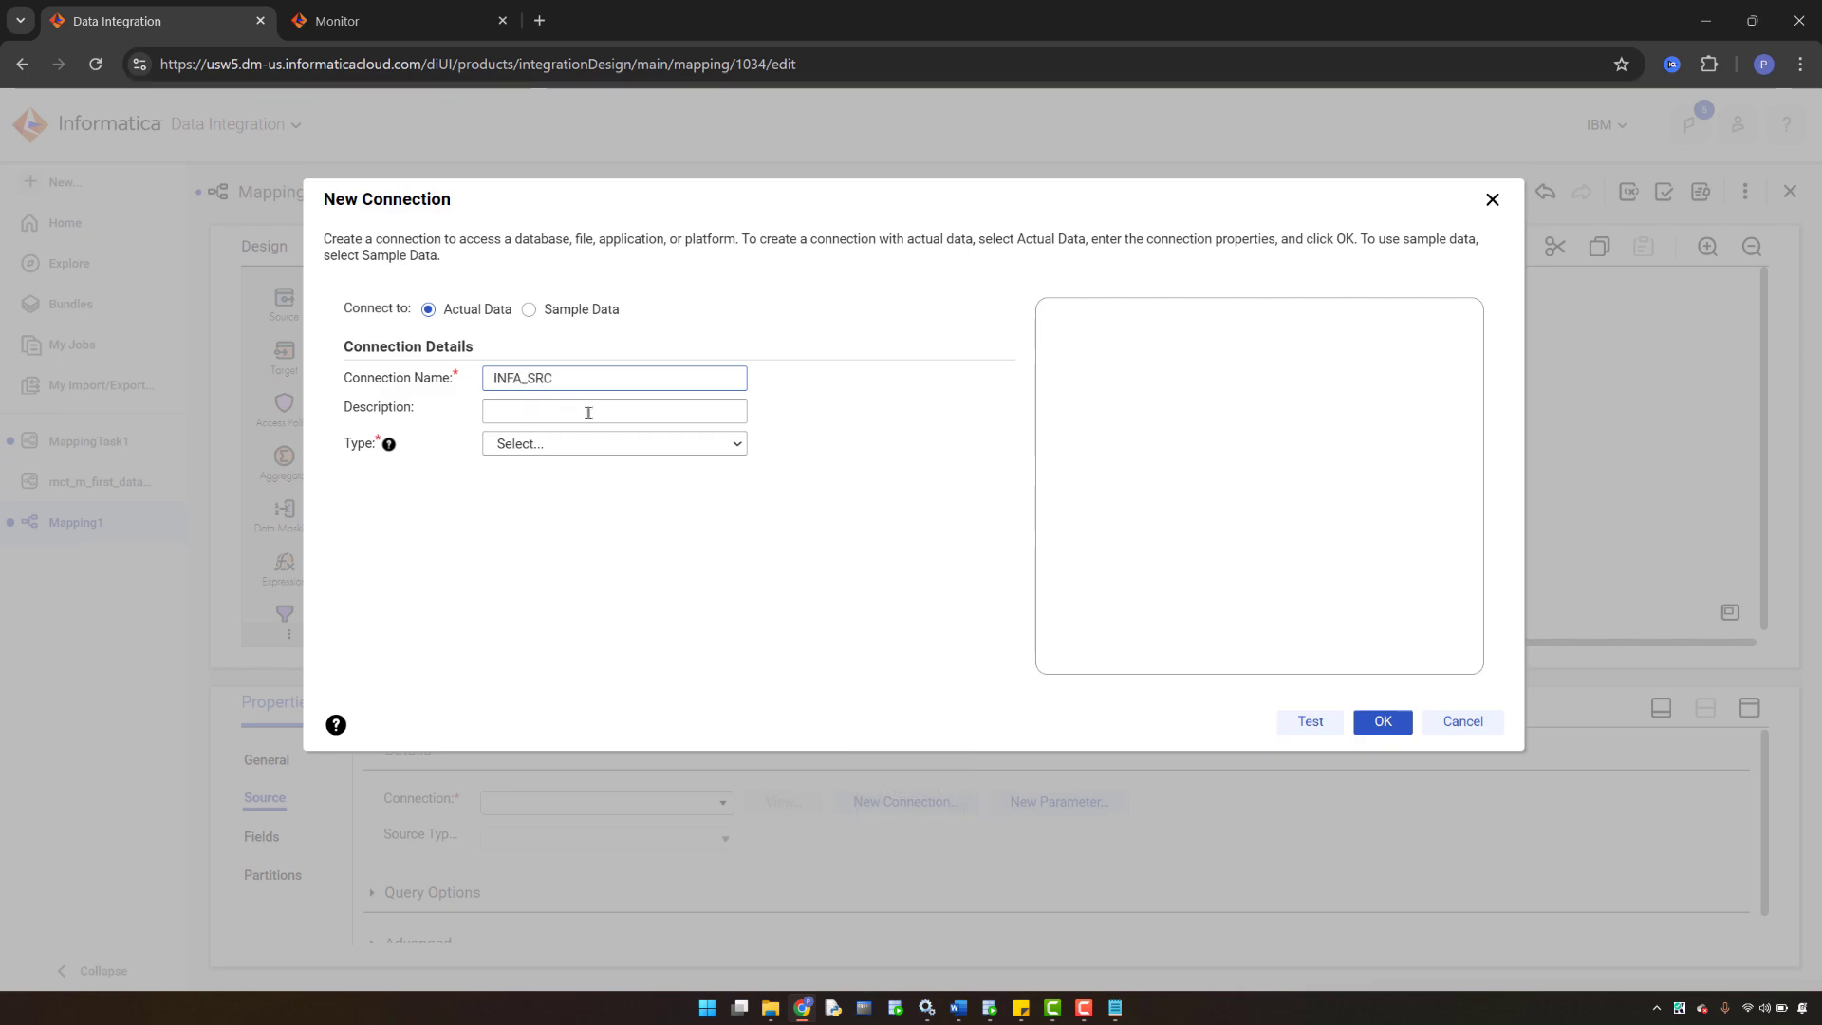
{"action": "left_click", "coordinate": [581, 447]}
{"action": "left_click", "coordinate": [532, 493]}
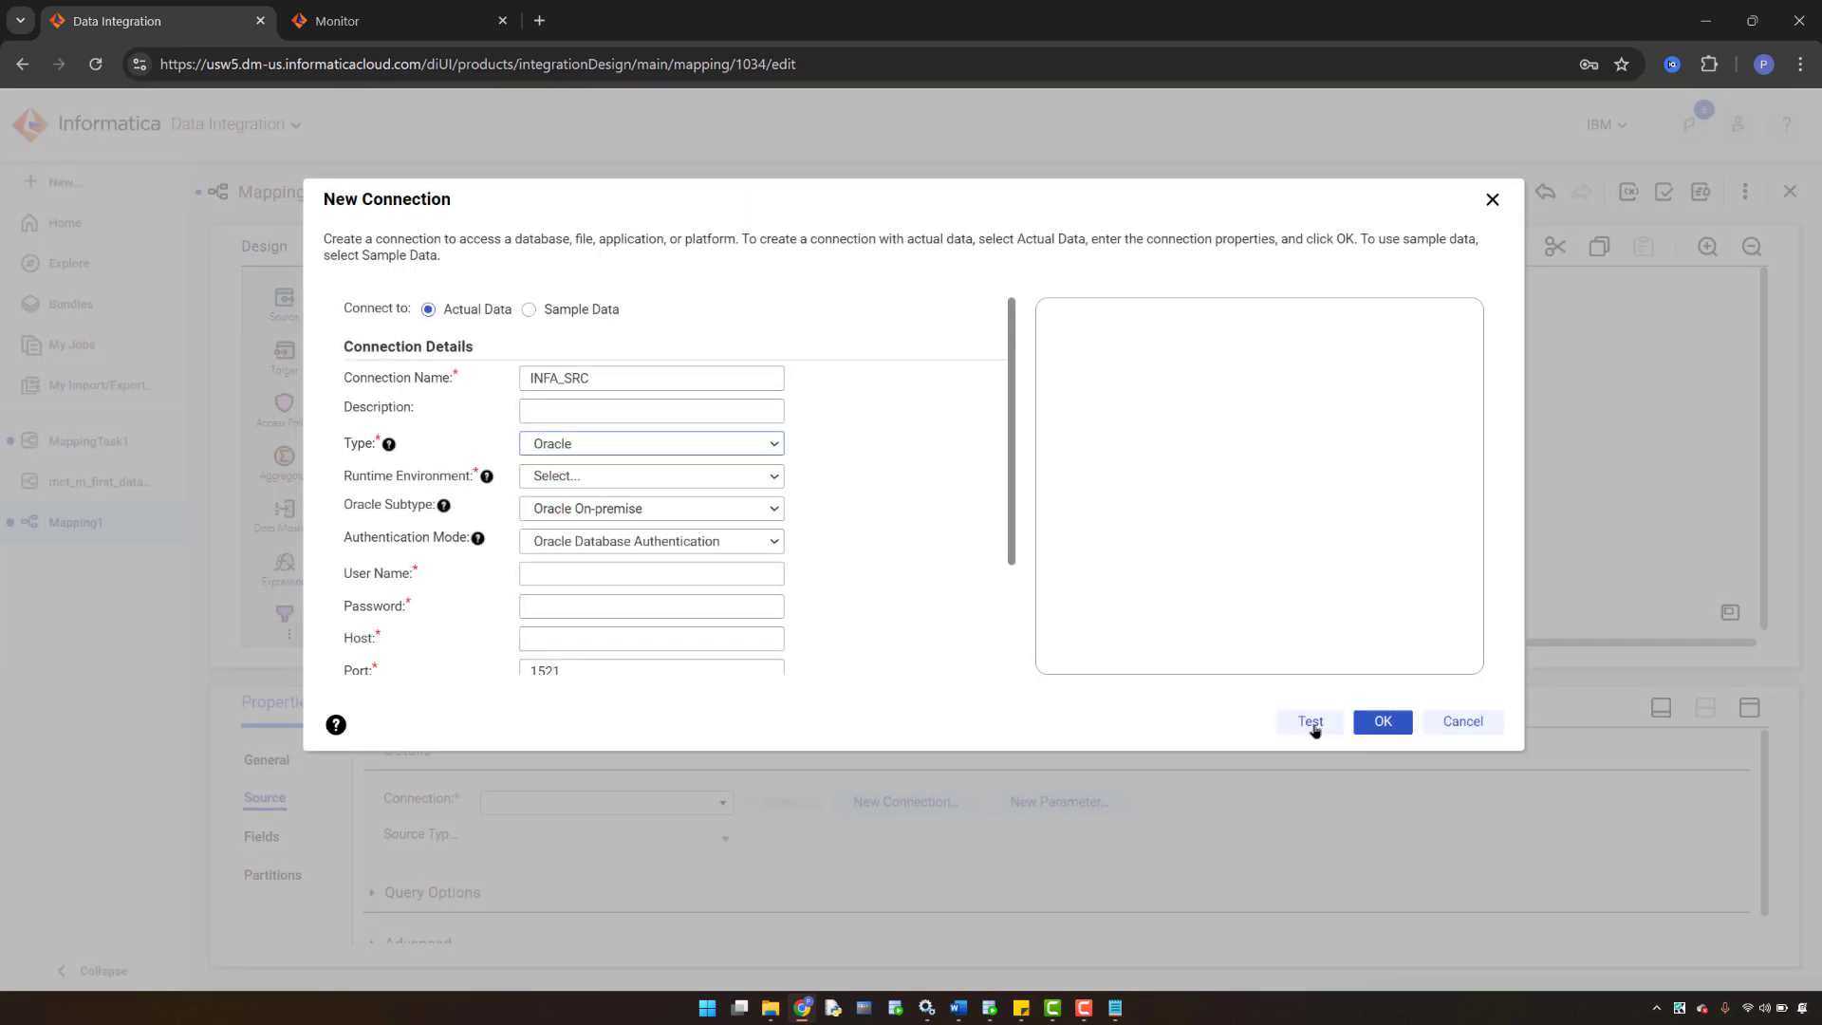
- Fill in user name INFA_SRC, the account password, and an initial host value
{"action": "left_click", "coordinate": [1310, 723]}
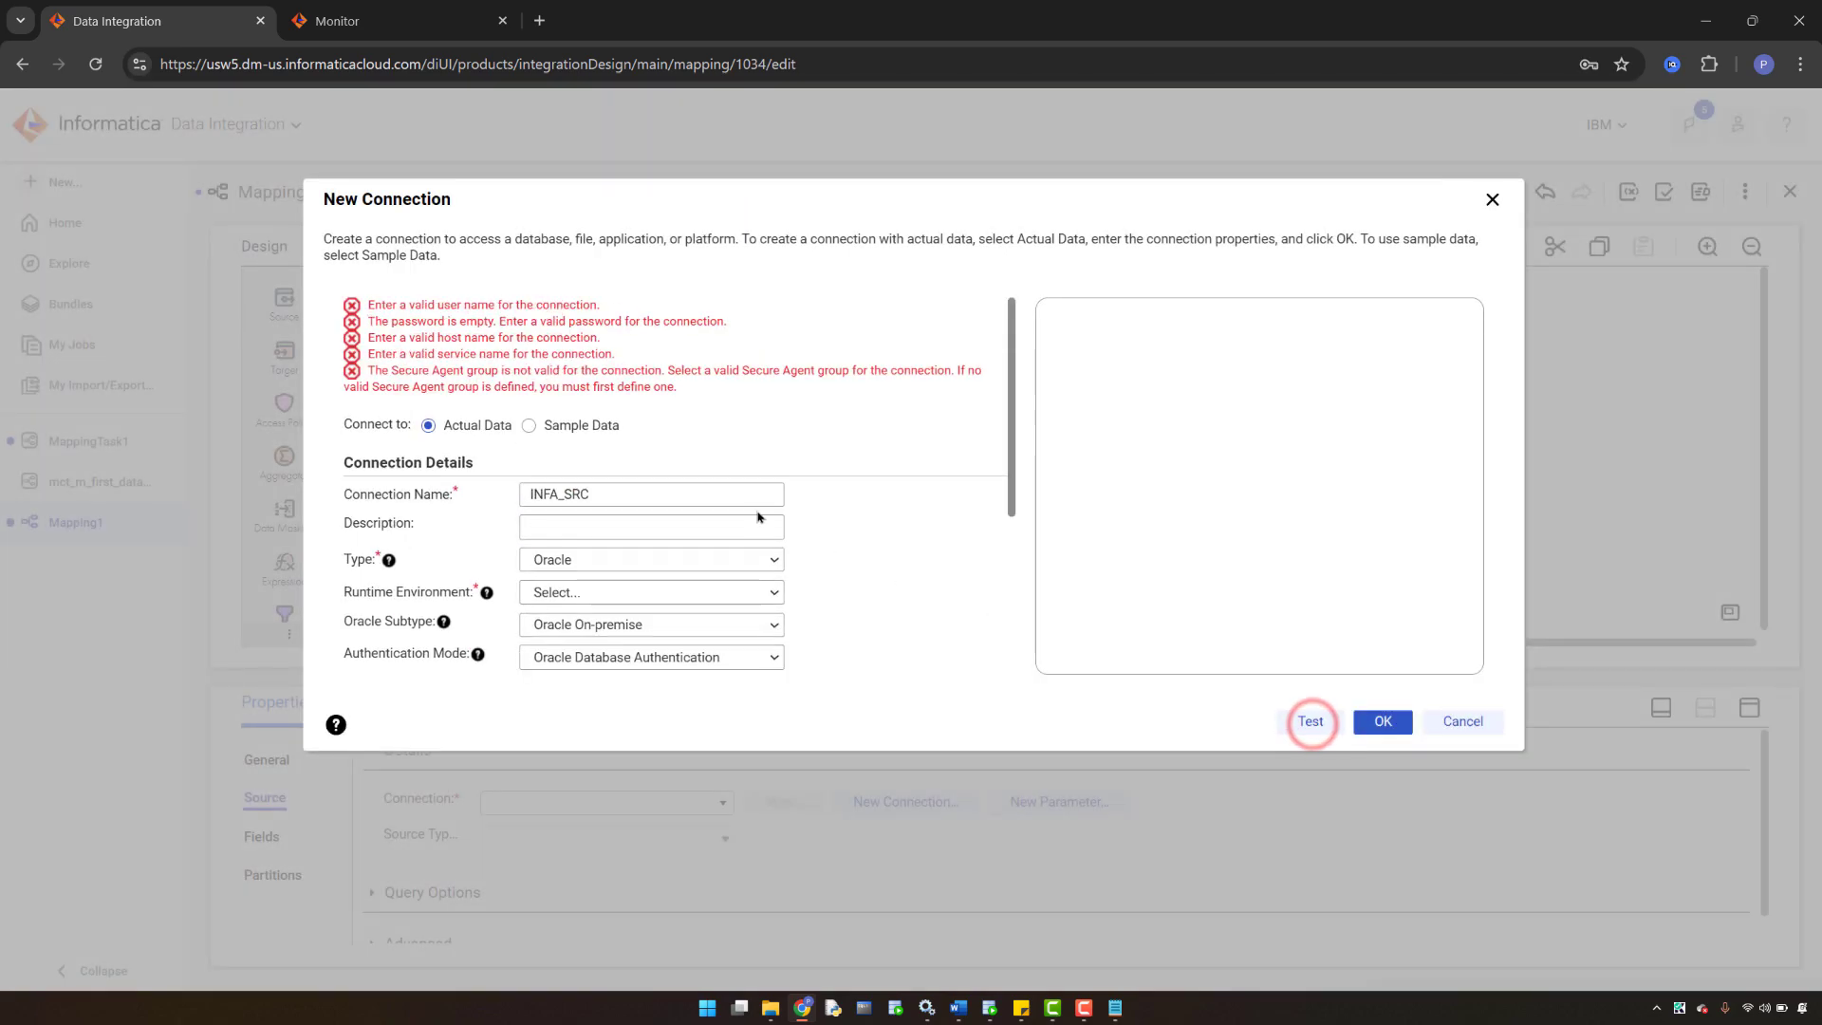
{"action": "scroll", "coordinate": [559, 483], "scroll_direction": "down", "scroll_amount": 2}
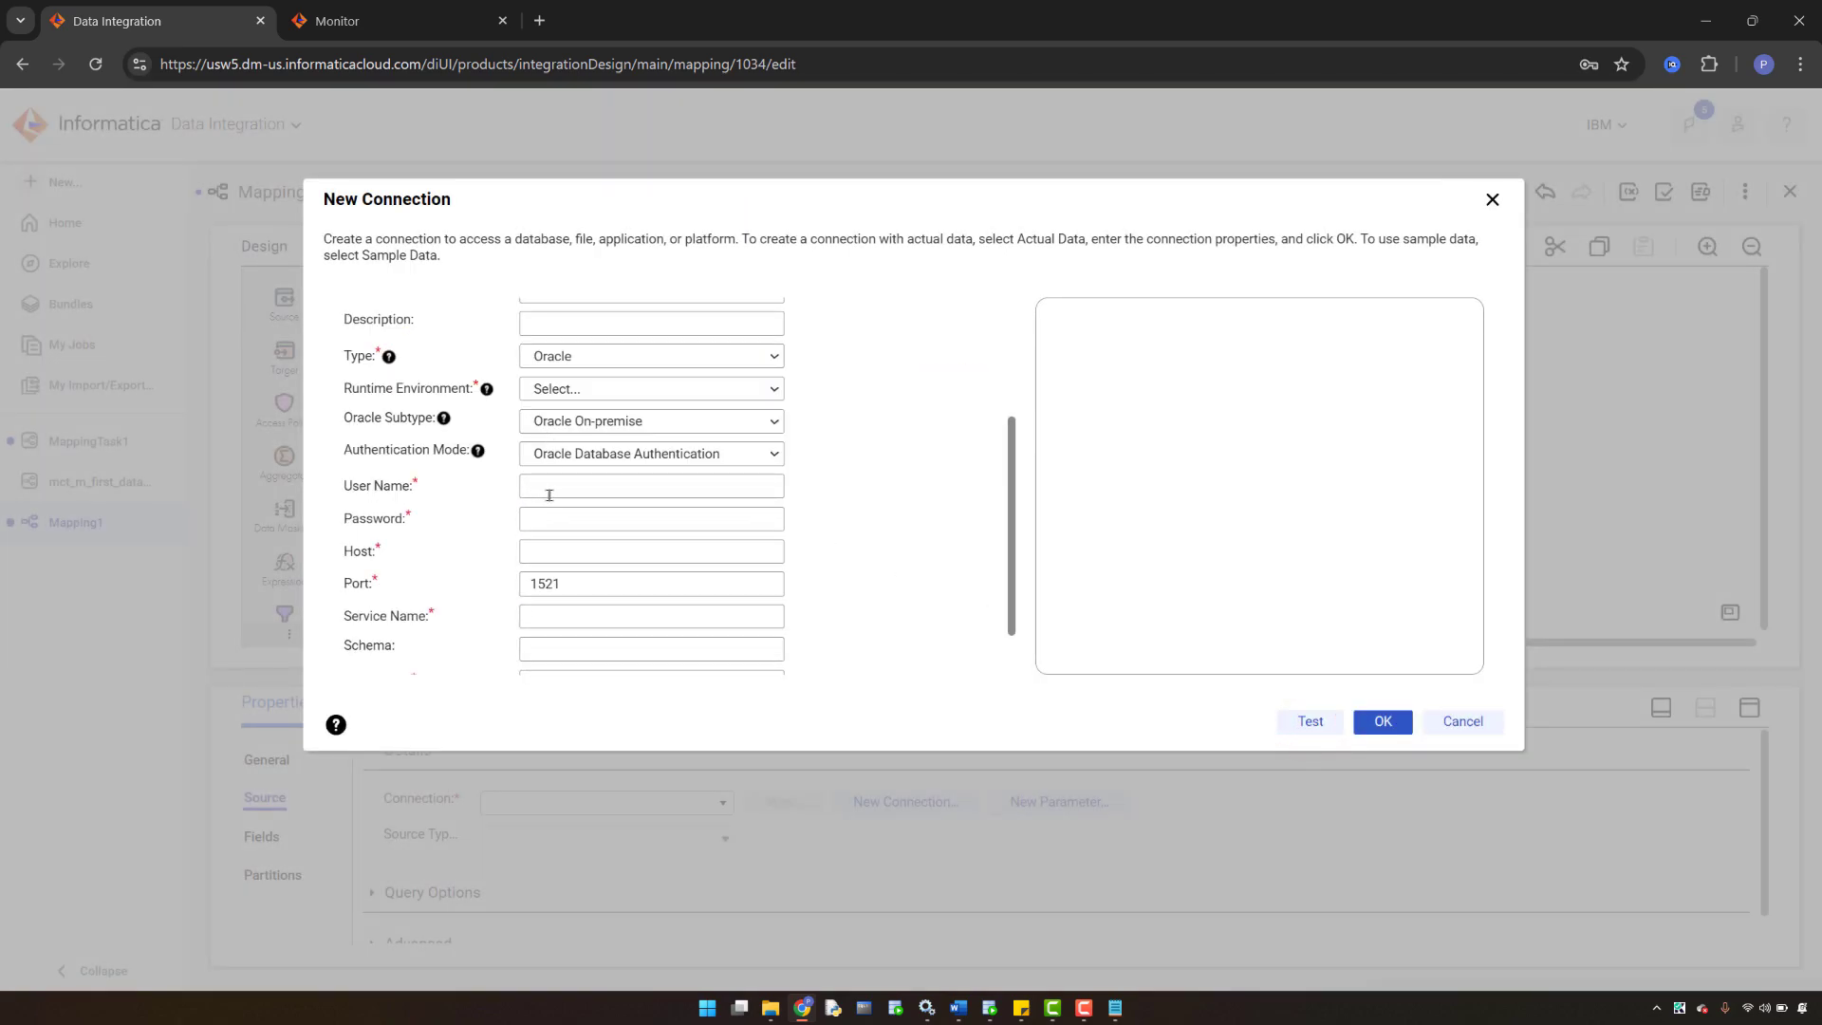
{"action": "left_click", "coordinate": [549, 495]}
{"action": "type", "text": "INFA_SRC"}
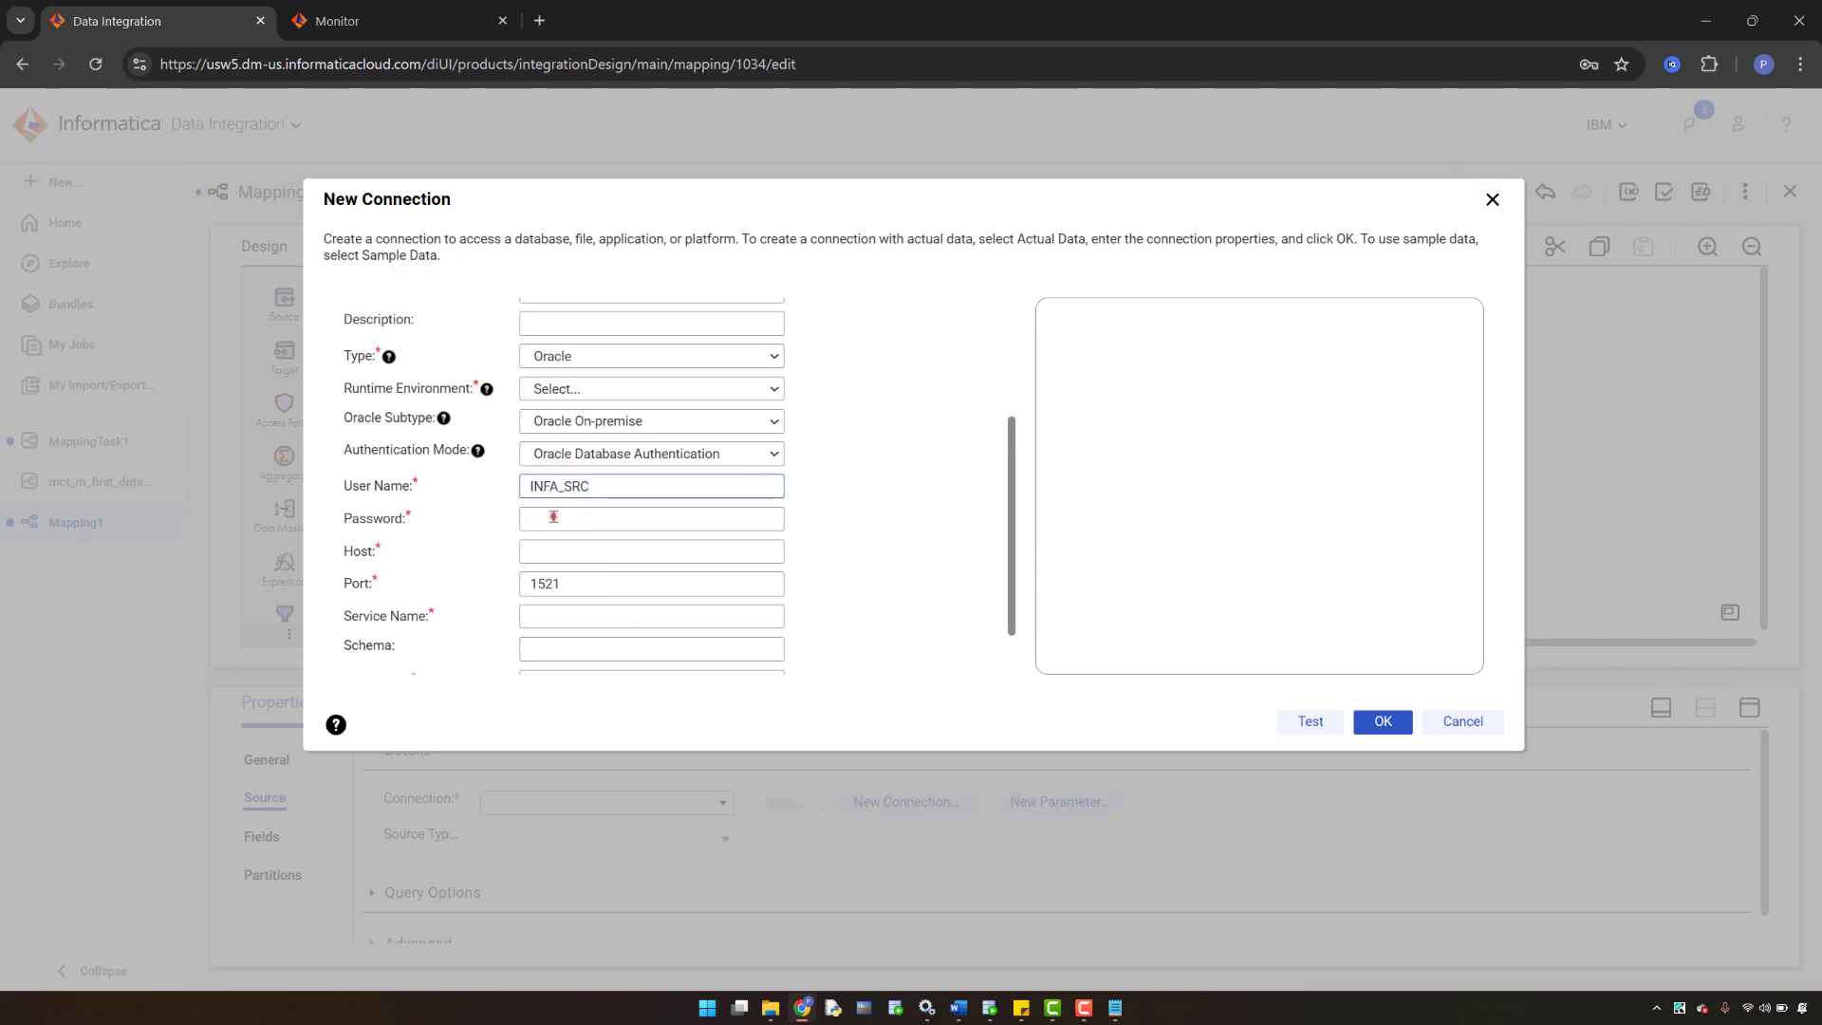
{"action": "left_click", "coordinate": [553, 518]}
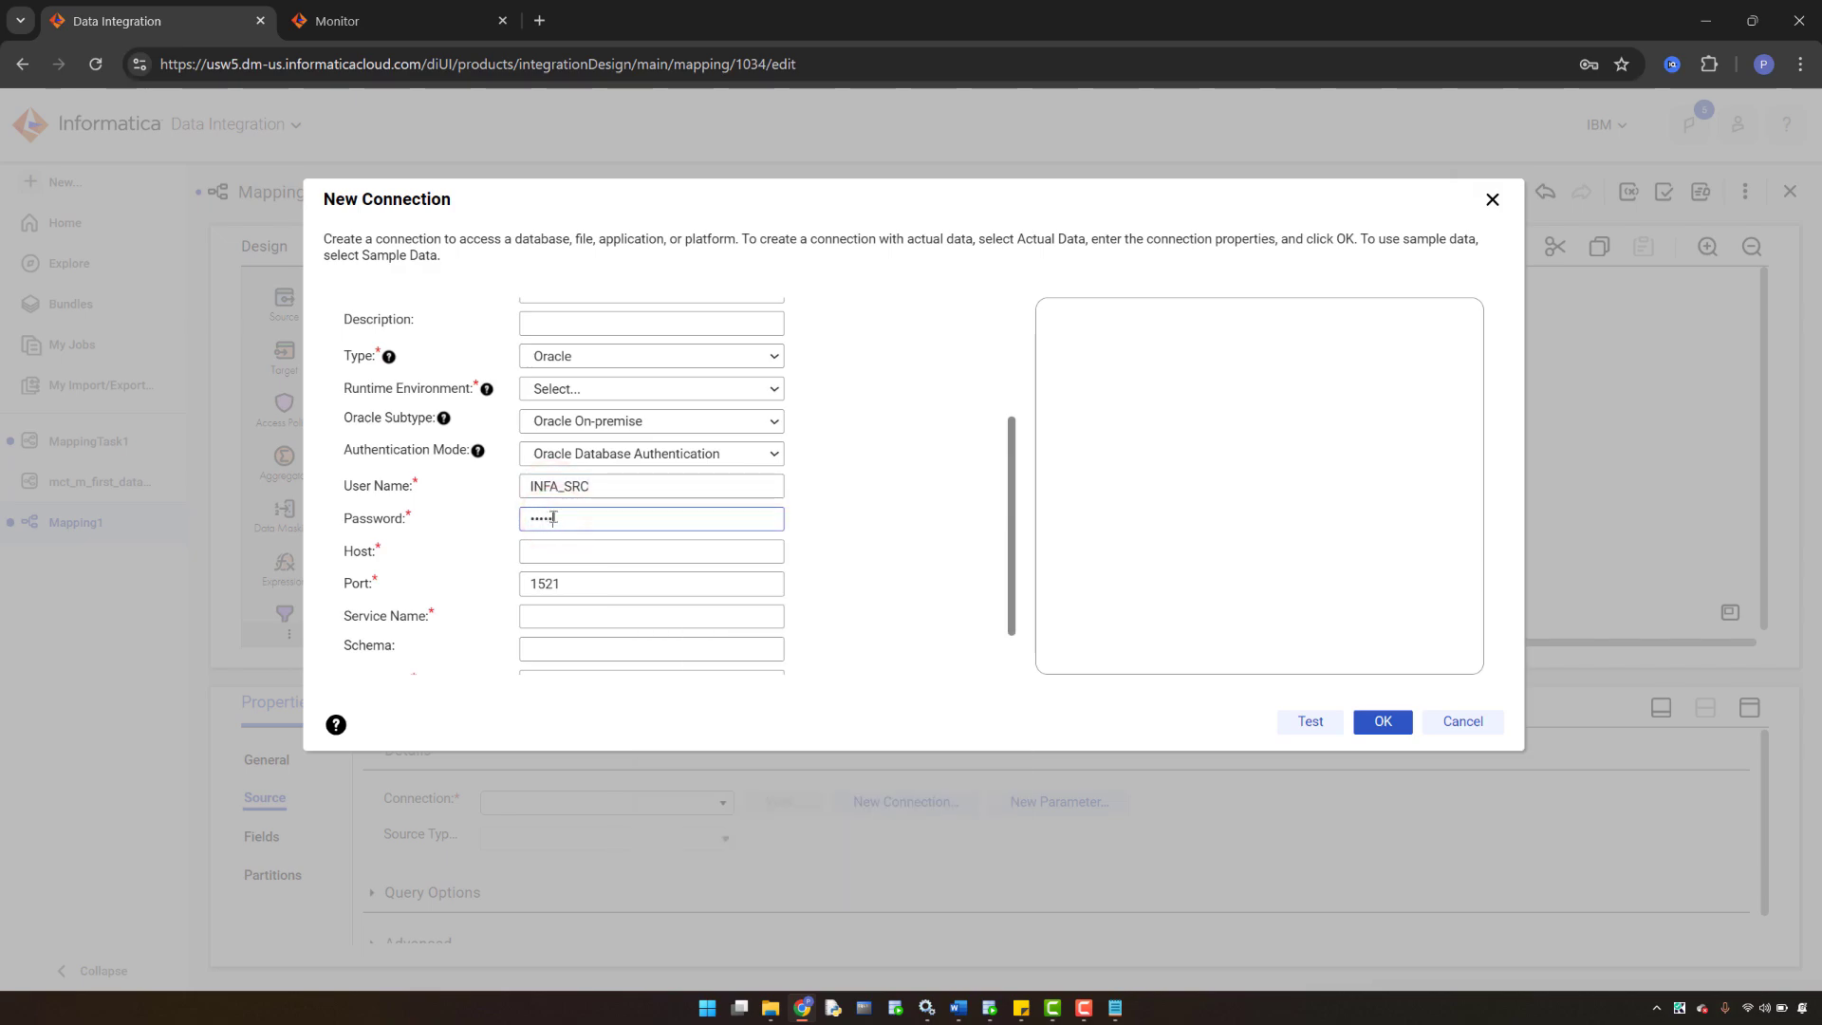
{"action": "left_click", "coordinate": [560, 549]}
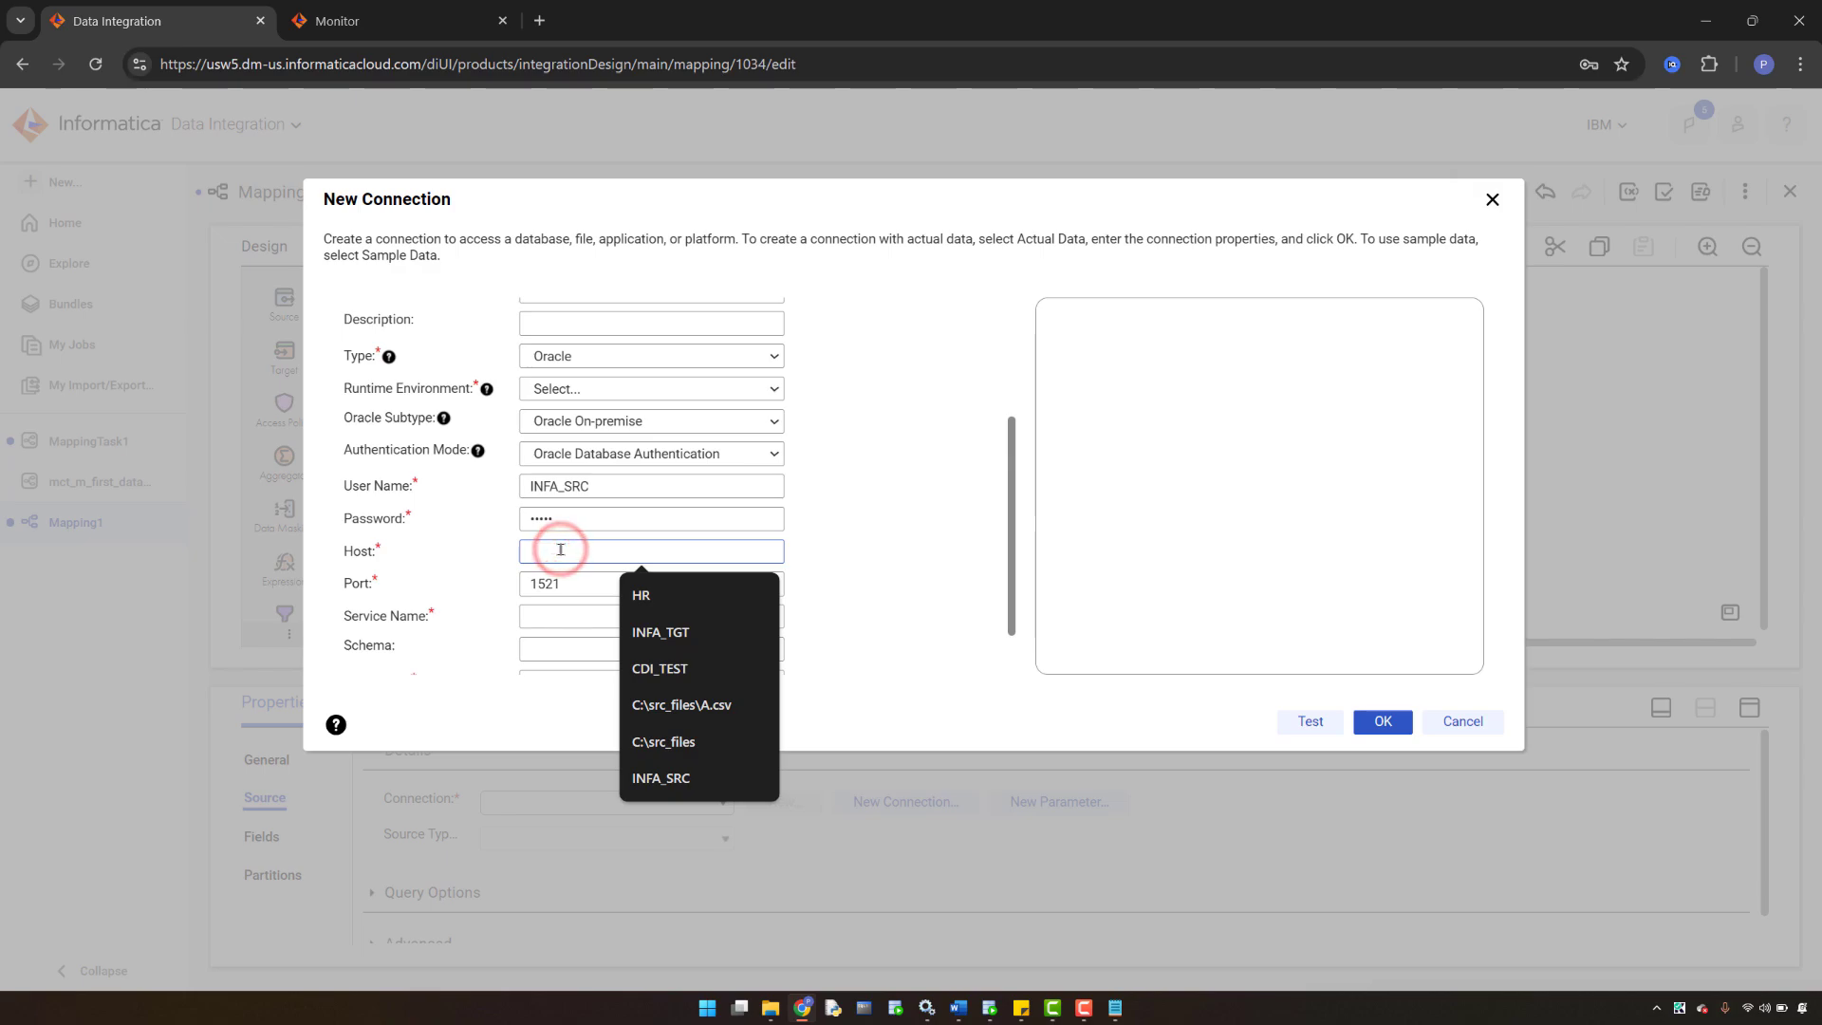
{"action": "type", "text": "LOCA"}
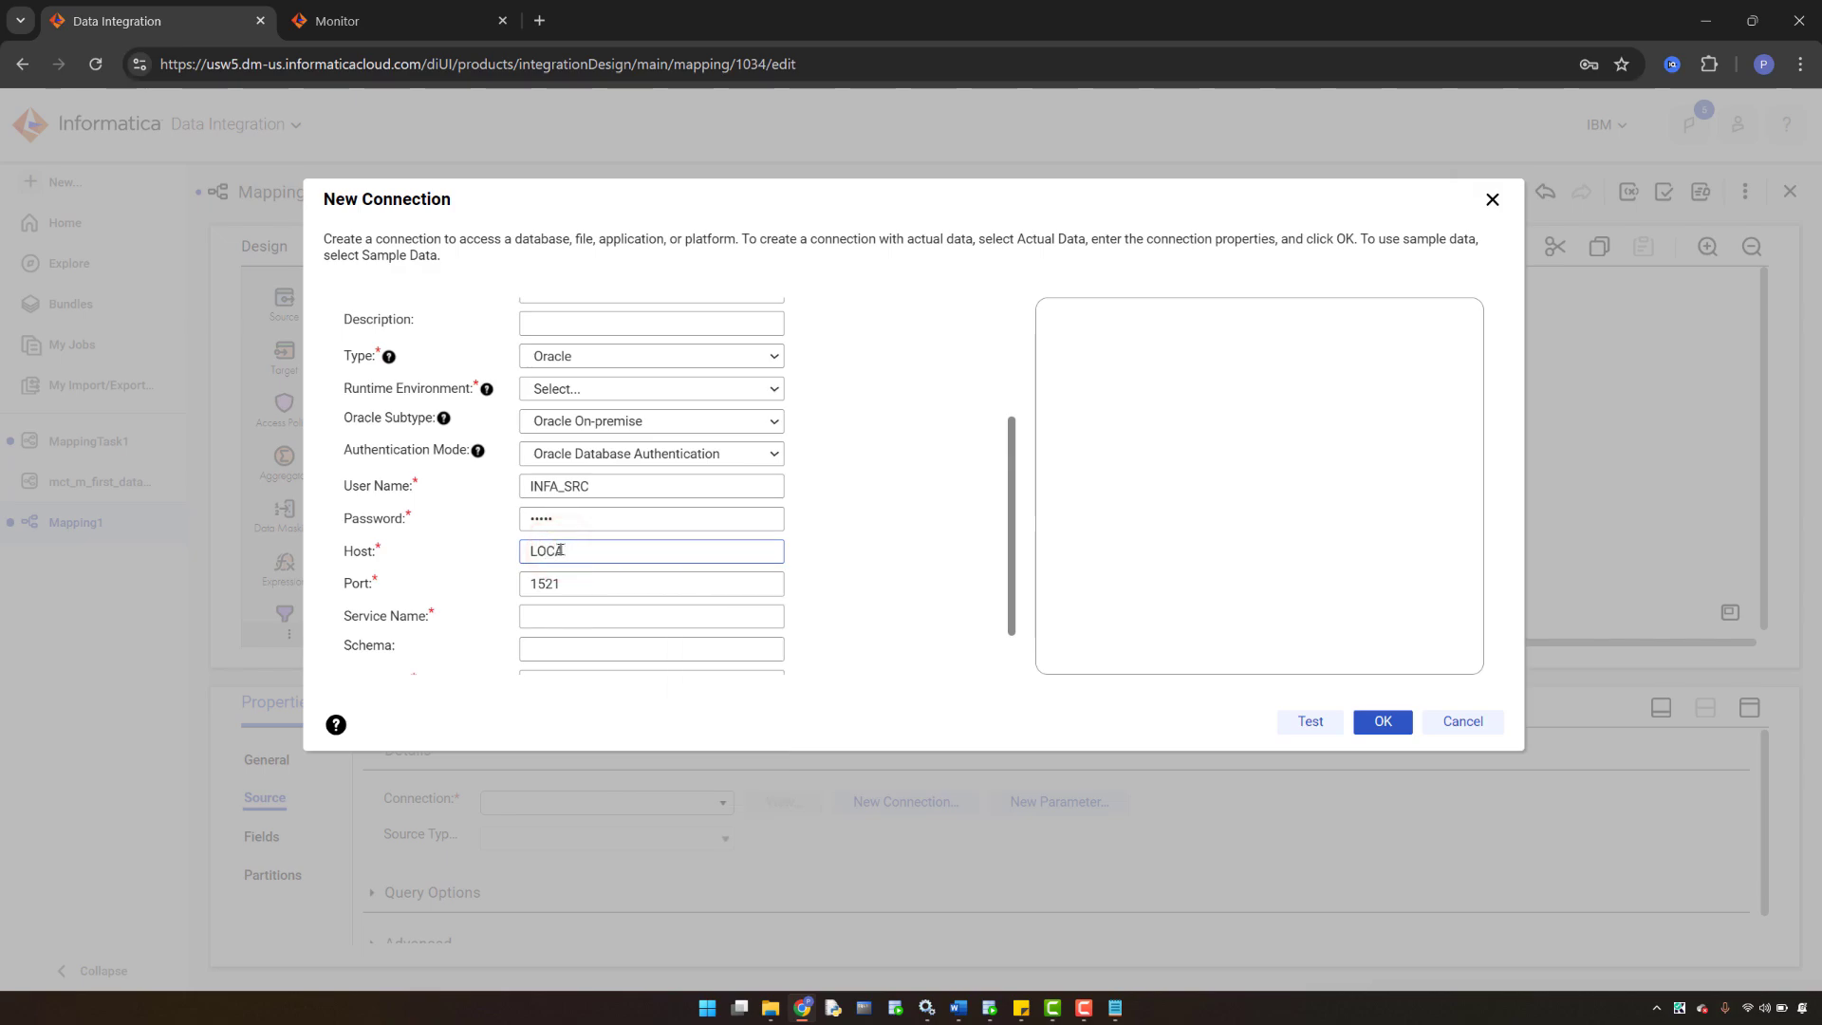
{"action": "key", "text": "Caps_Lock"}
- Set service name xe, keep Oracle Database Authentication, choose the secure agent runtime, and test
{"action": "left_click", "coordinate": [543, 622]}
{"action": "type", "text": "xe"}
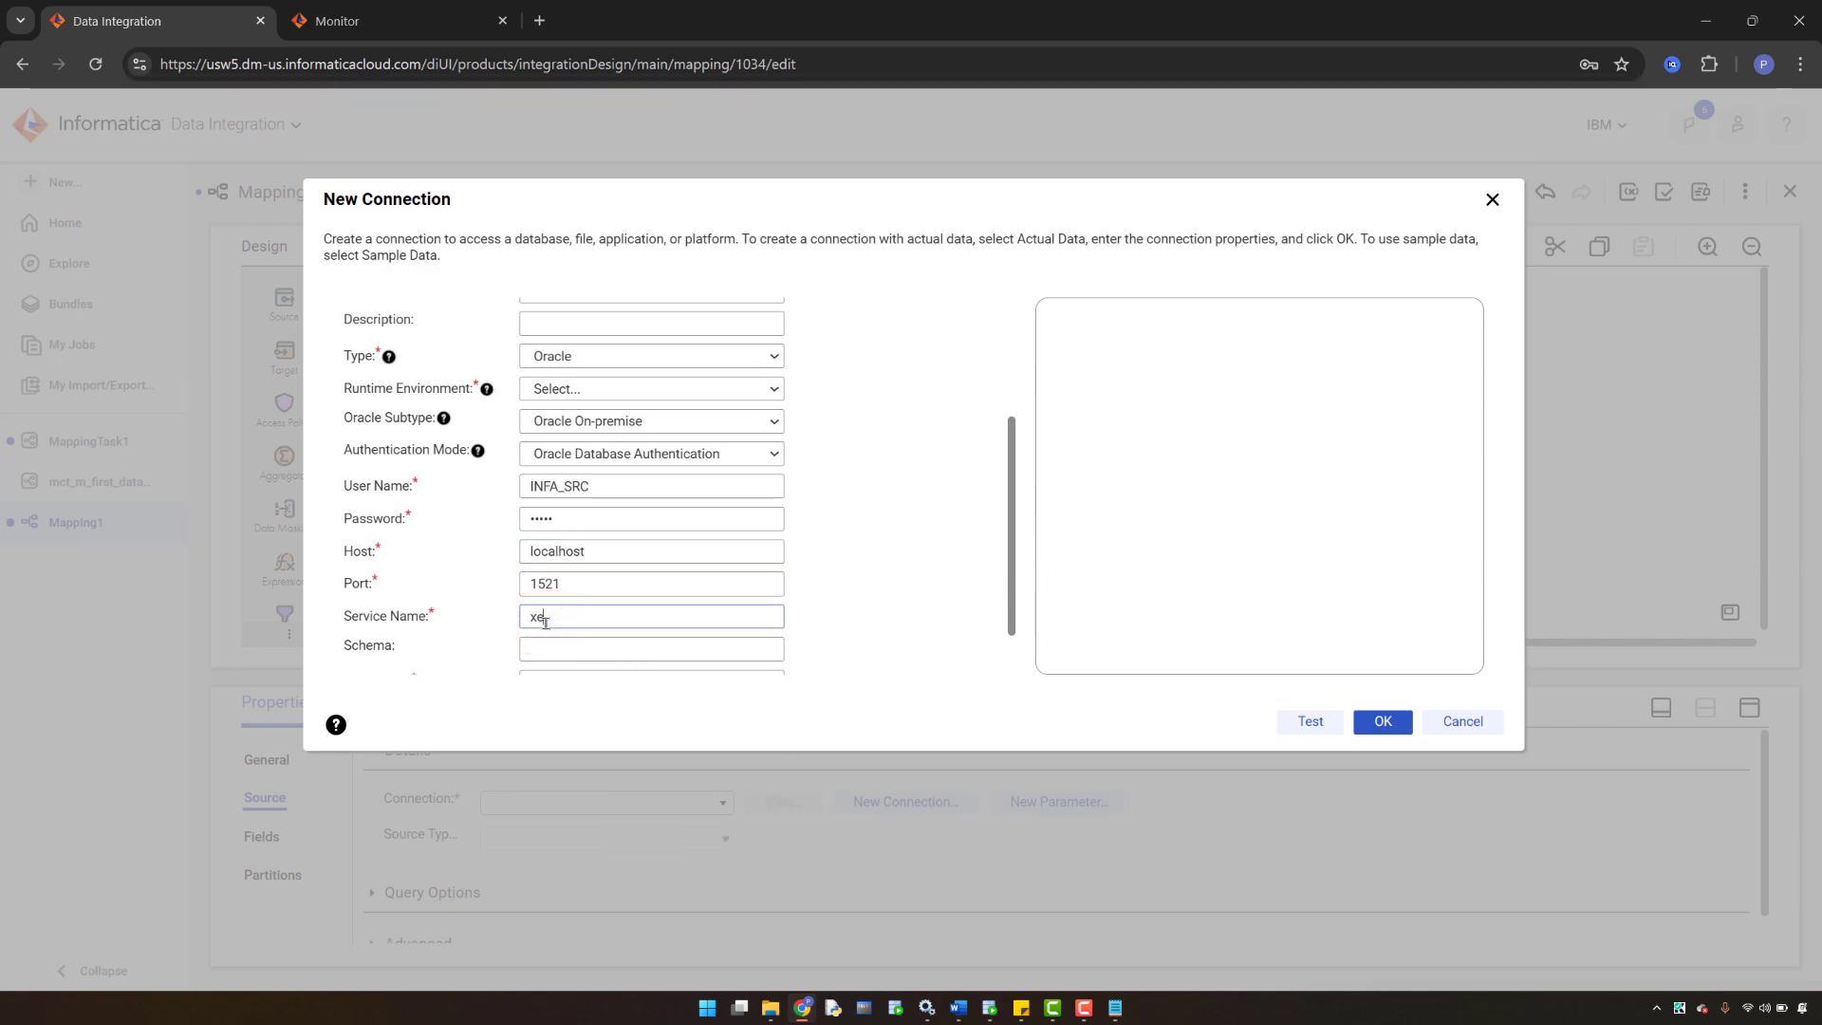
{"action": "scroll", "coordinate": [896, 655], "scroll_direction": "down", "scroll_amount": 1}
{"action": "left_click", "coordinate": [1283, 724]}
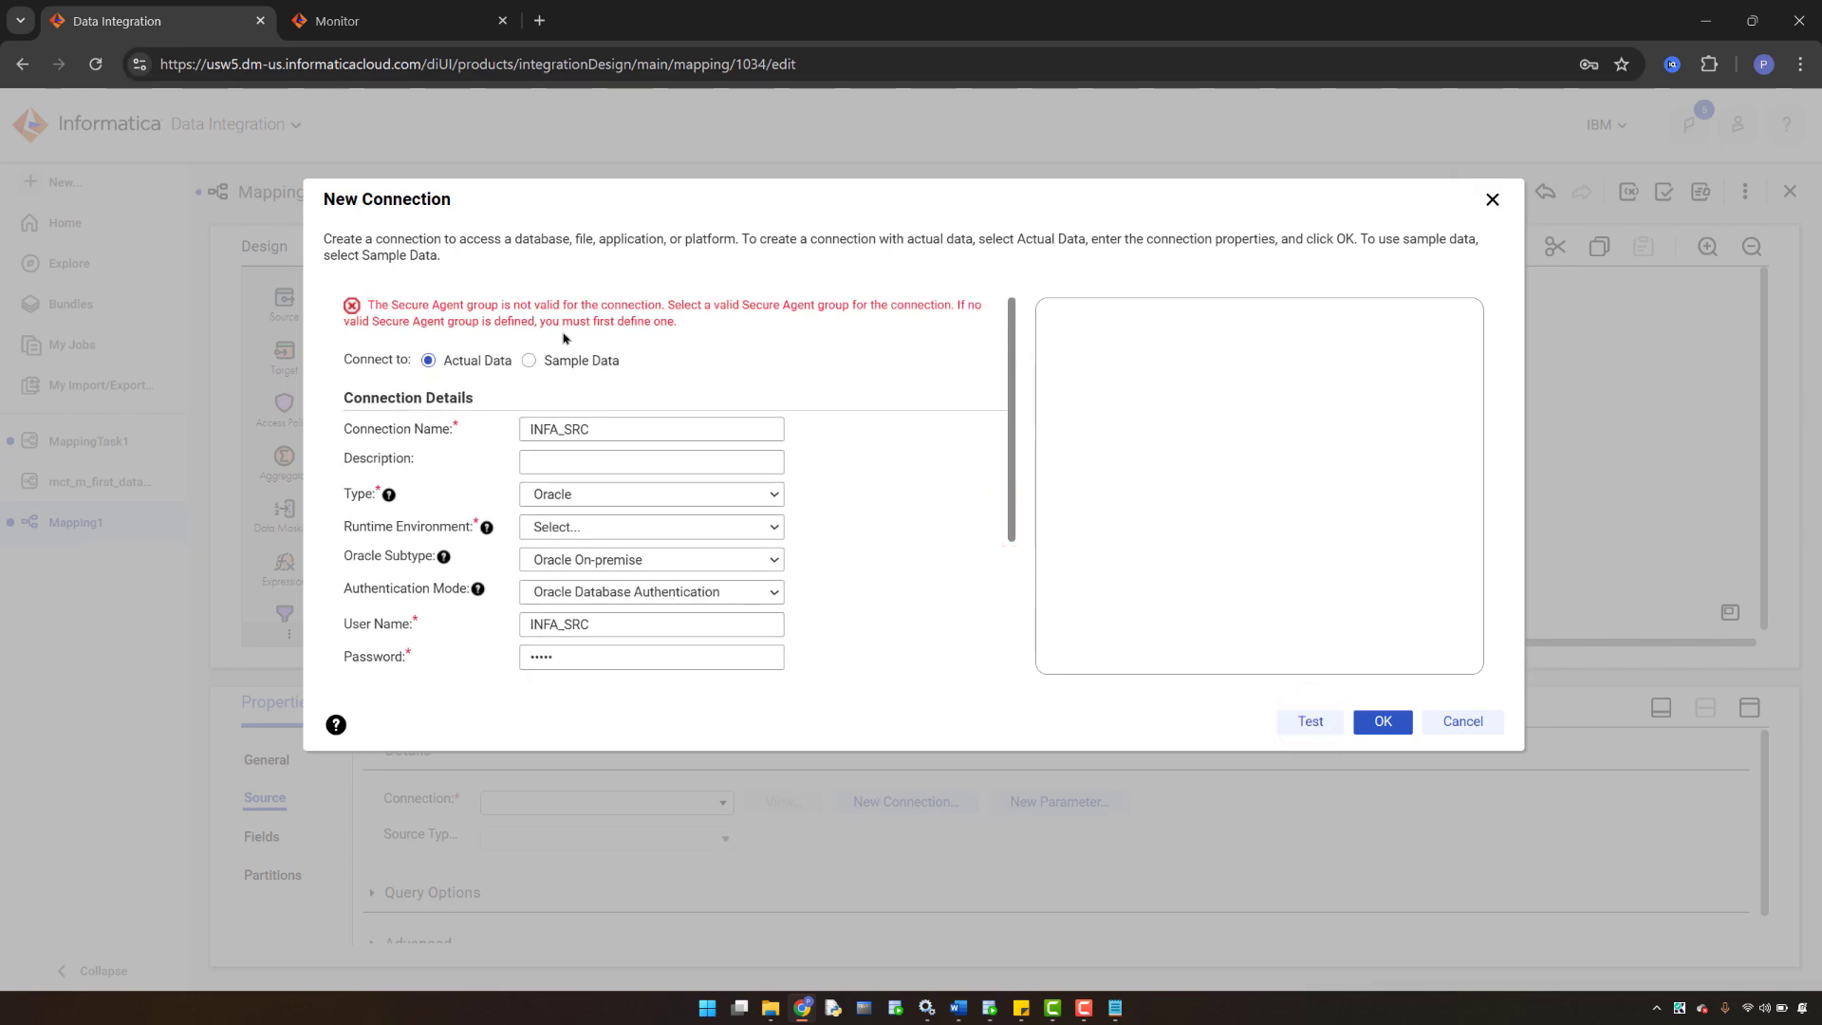
{"action": "left_click", "coordinate": [607, 596]}
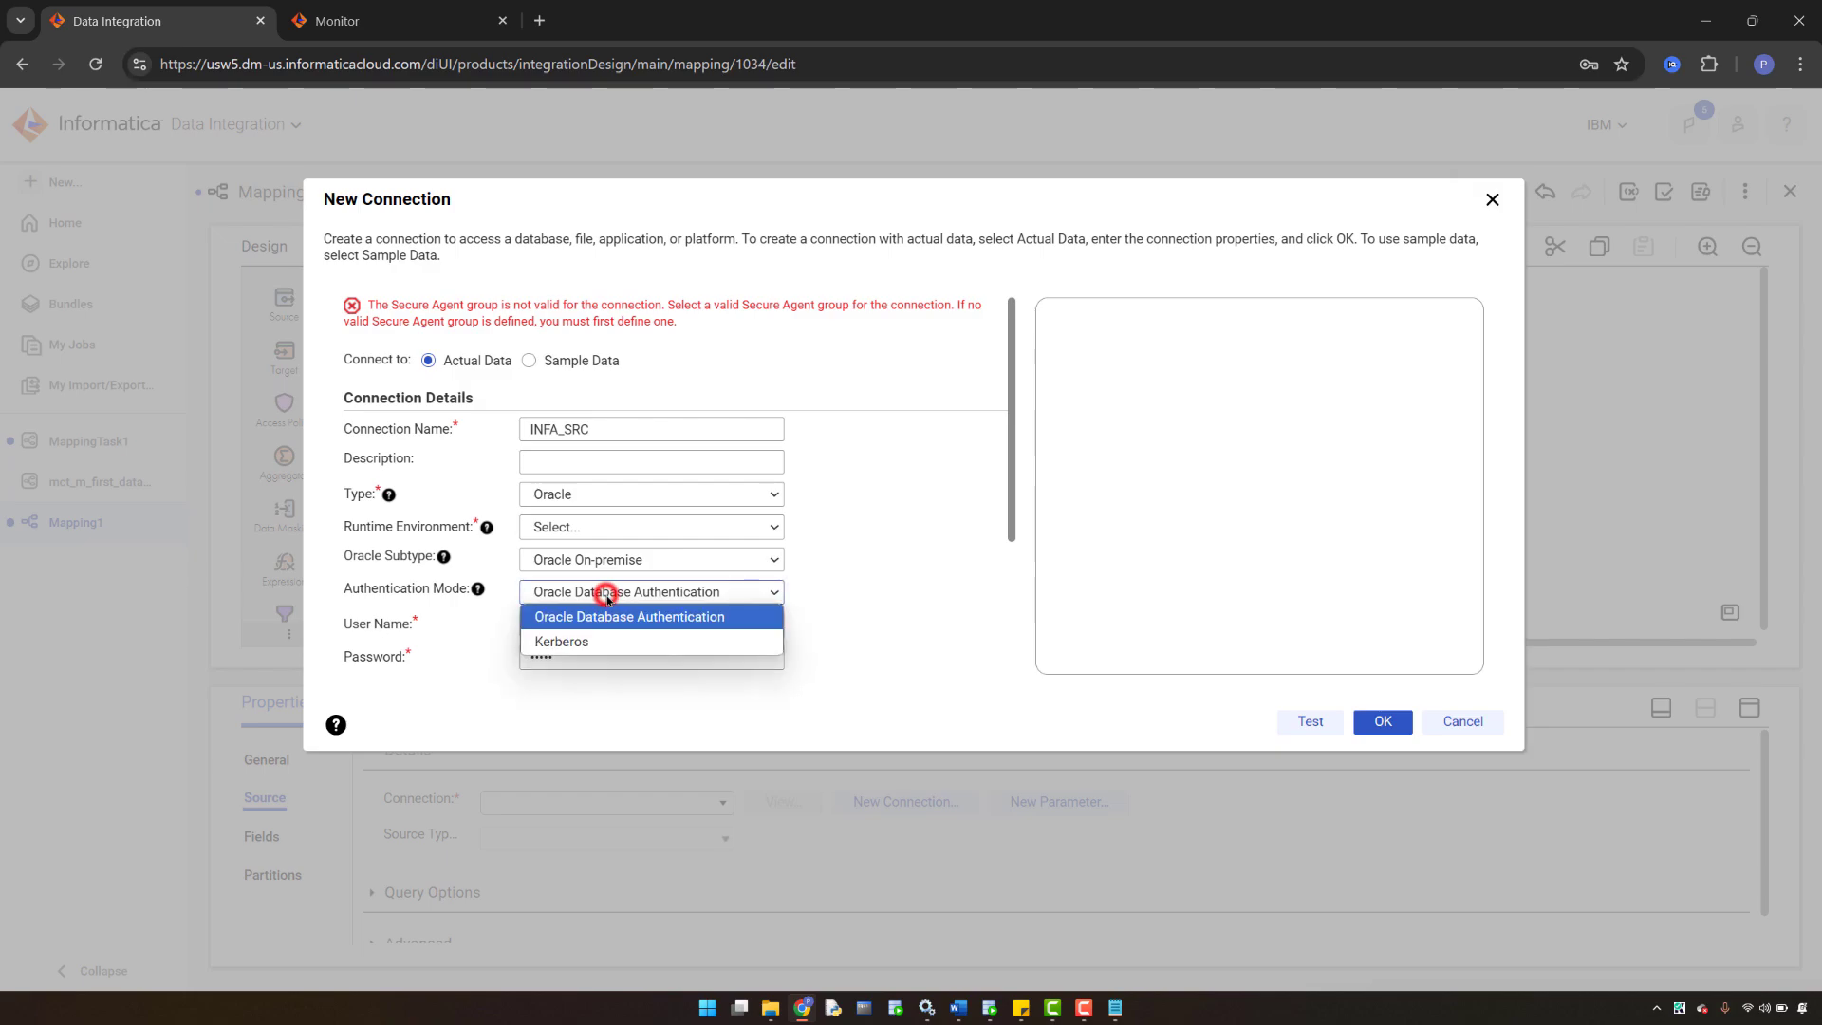
{"action": "left_click", "coordinate": [605, 591]}
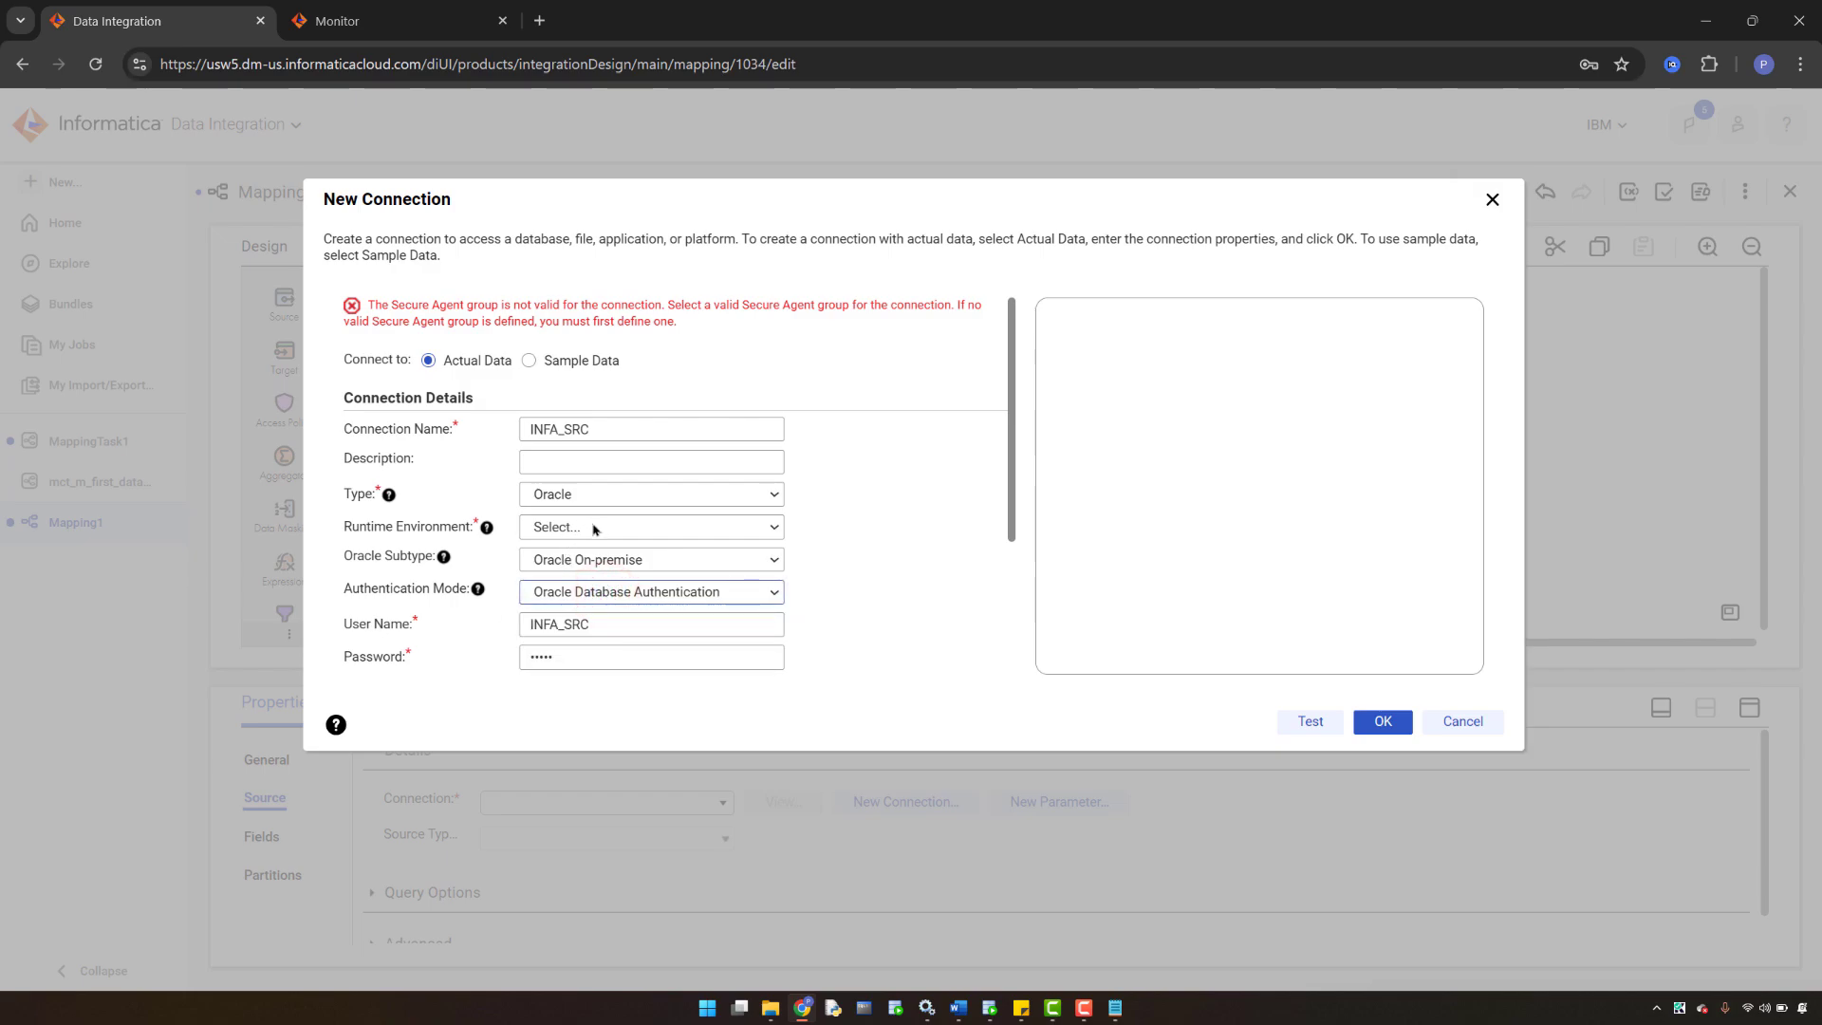
{"action": "left_click", "coordinate": [593, 529]}
{"action": "left_click", "coordinate": [589, 598]}
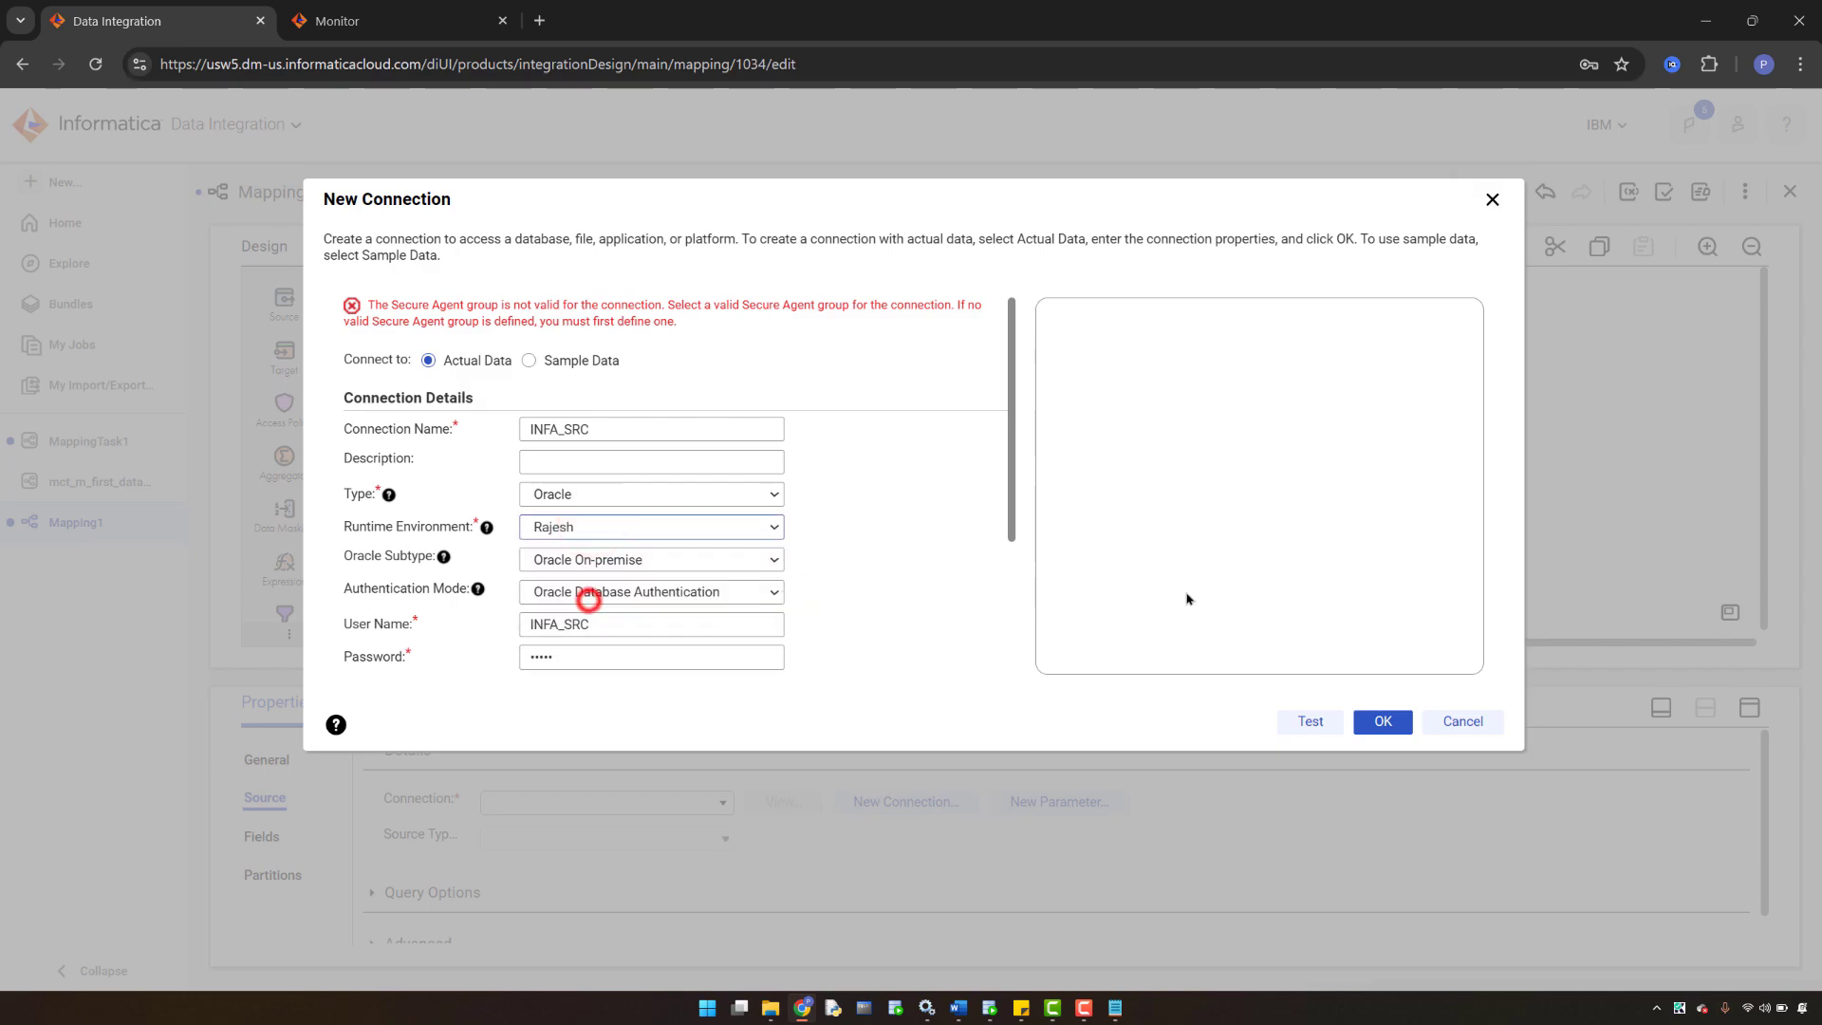
{"action": "left_click", "coordinate": [1319, 727]}
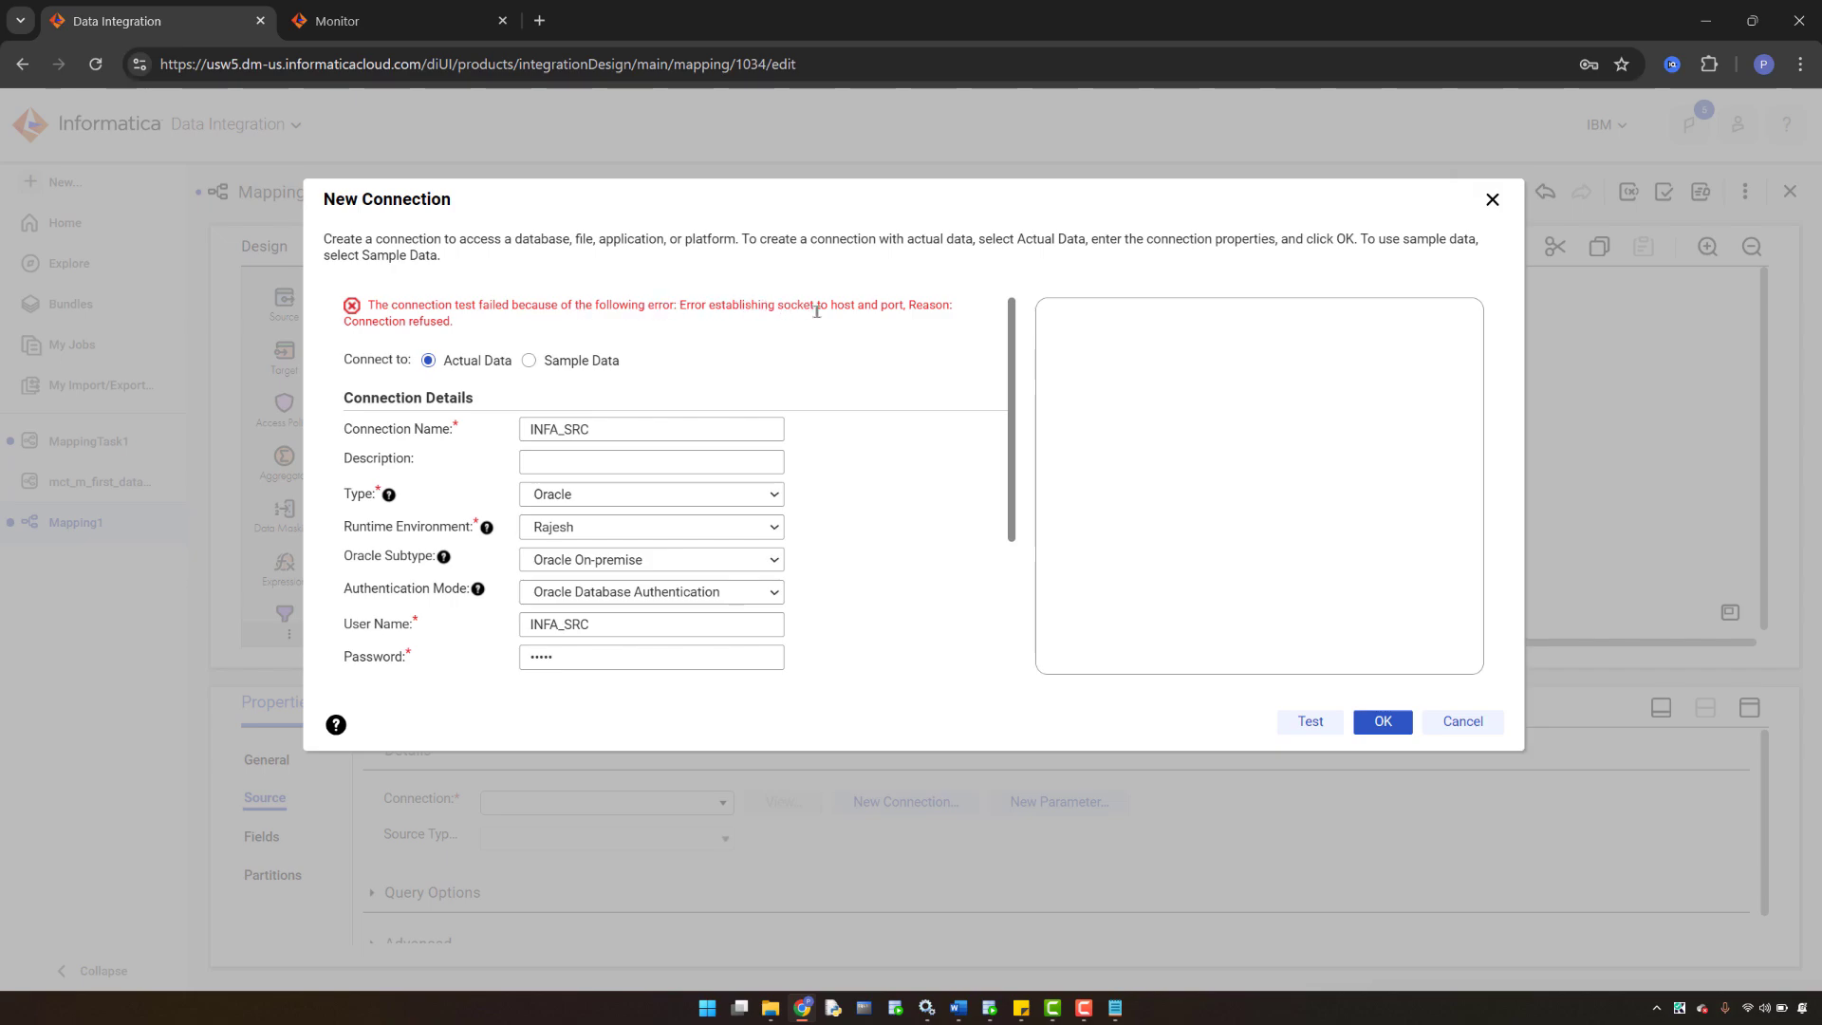
- Replace the host with localhost copied from SQL Developer's connection details
{"action": "scroll", "coordinate": [702, 617], "scroll_direction": "down", "scroll_amount": 3}
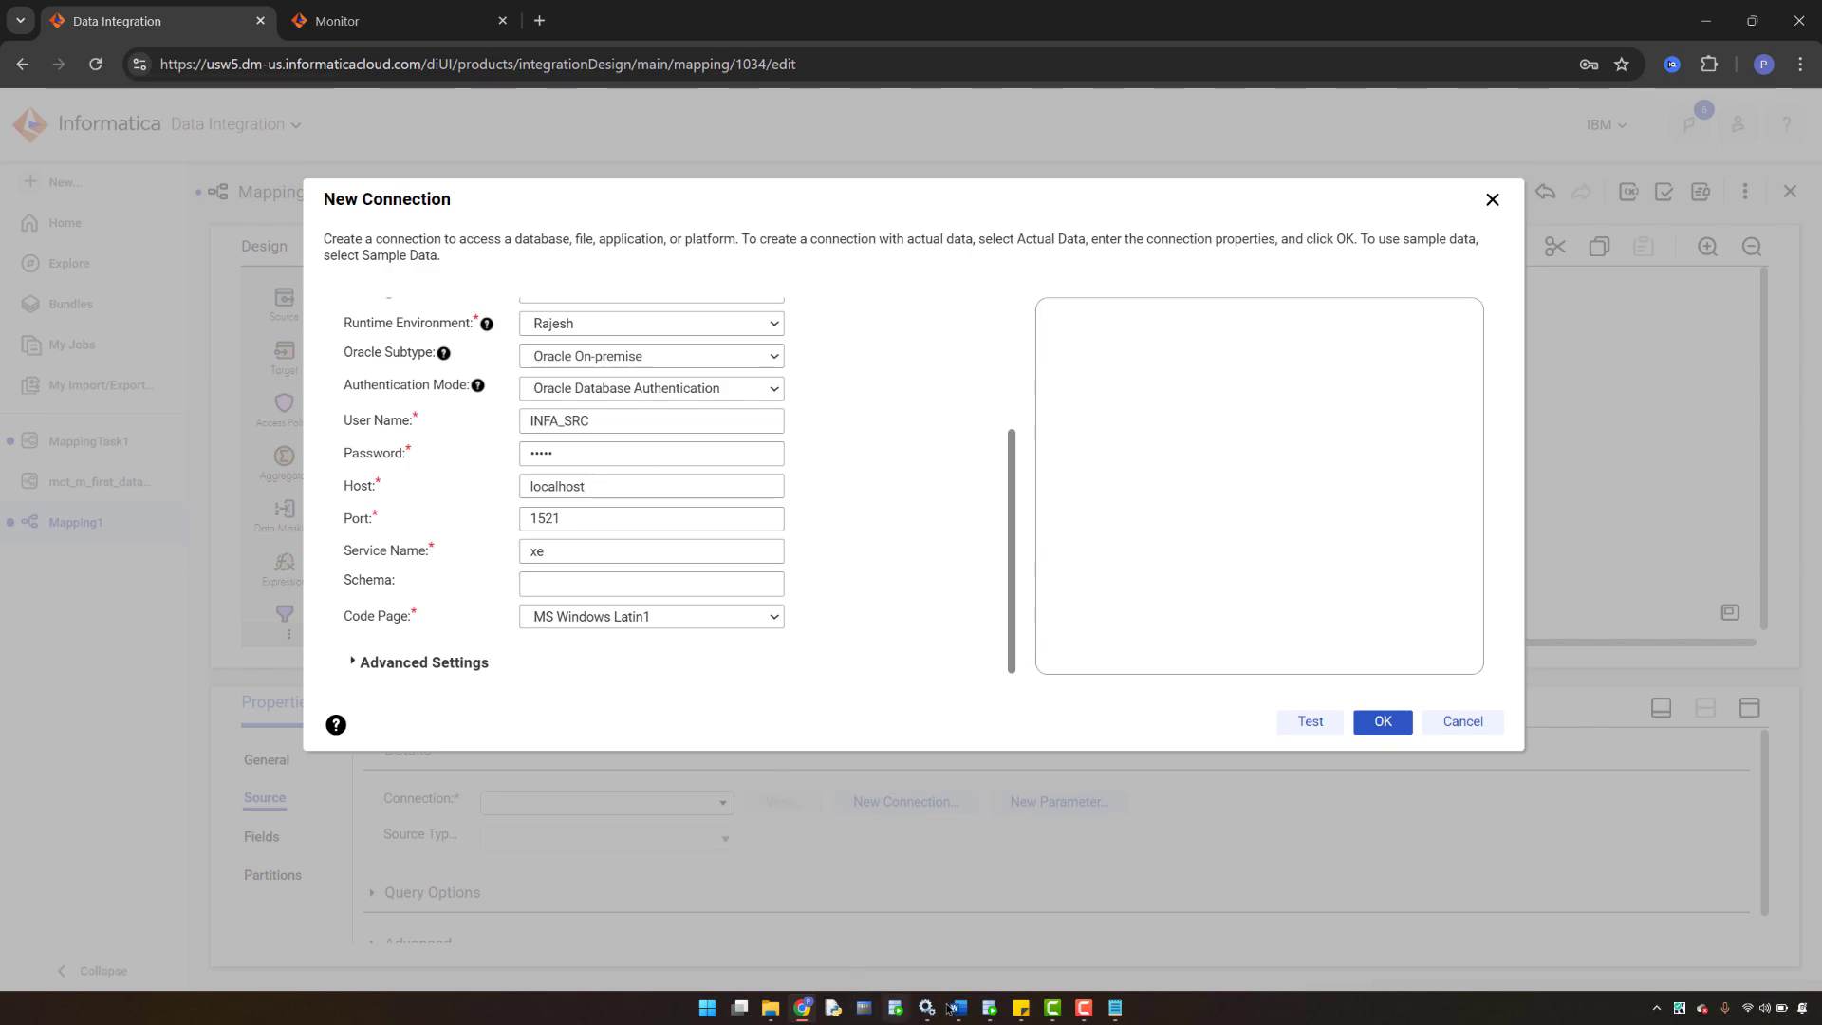
{"action": "left_click", "coordinate": [990, 1008]}
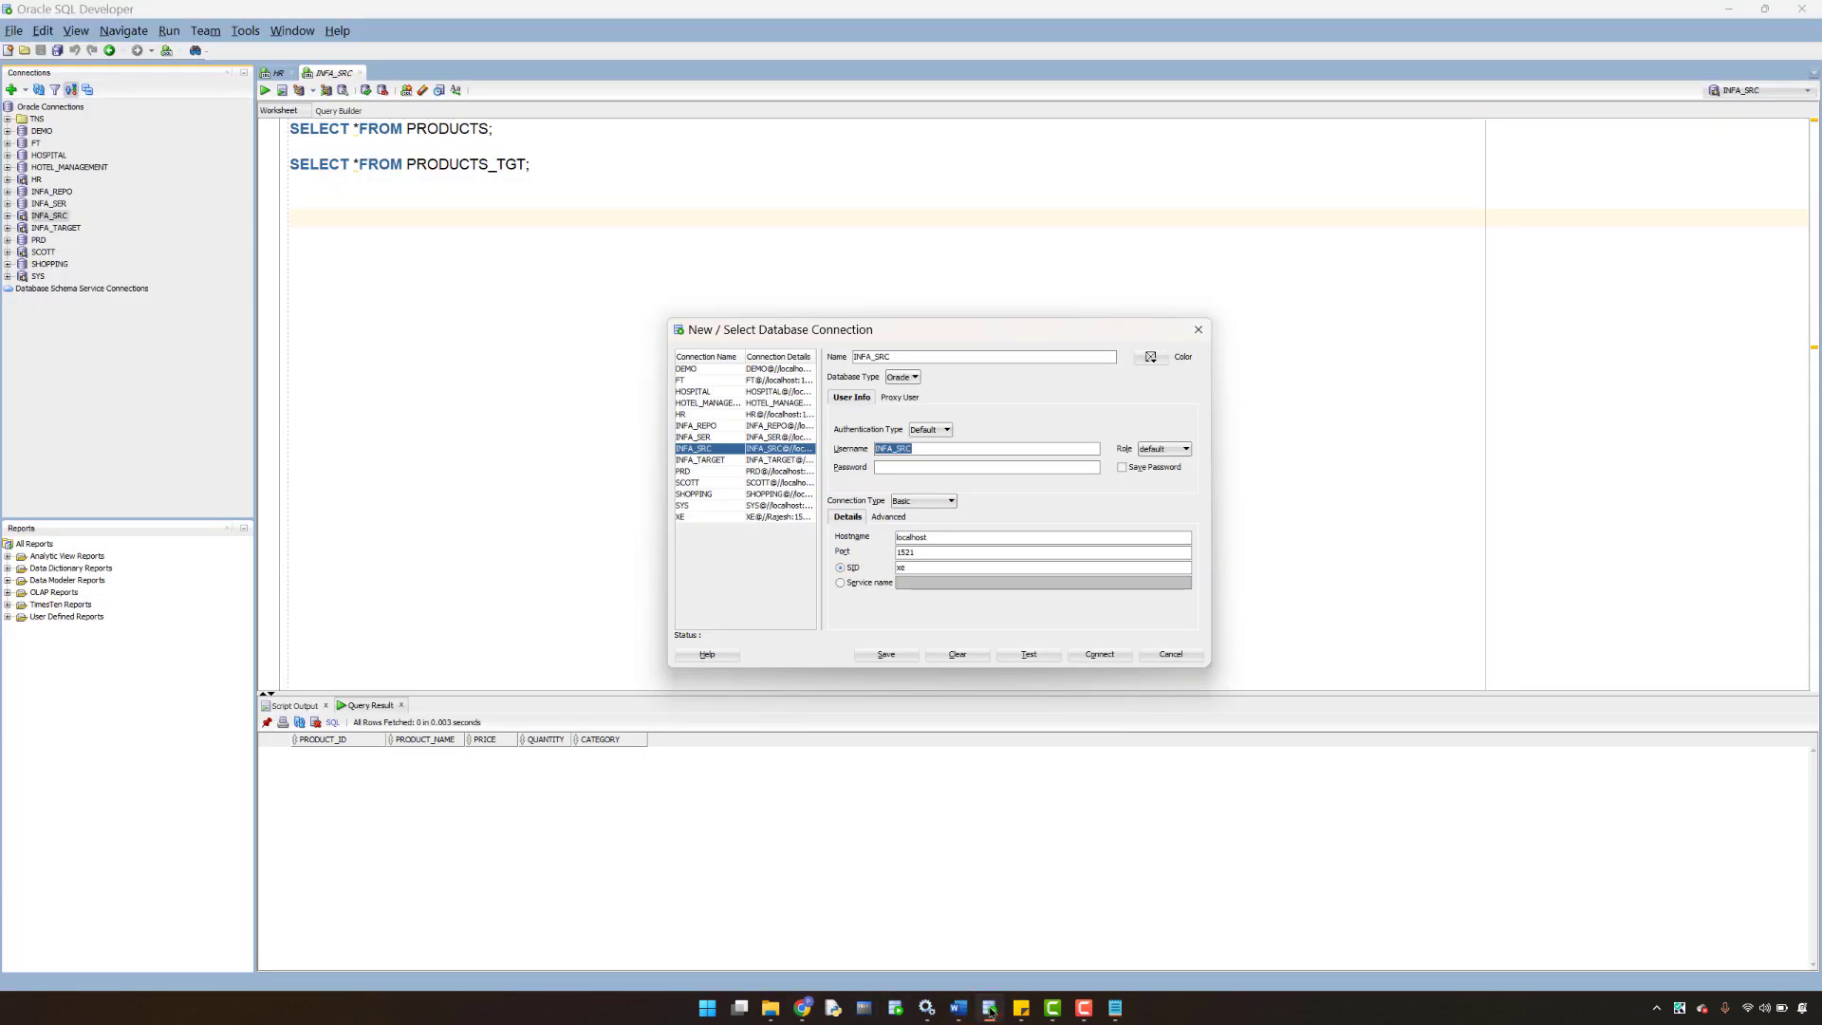
{"action": "left_click", "coordinate": [941, 537]}
{"action": "key", "text": "ctrl+c"}
{"action": "left_click", "coordinate": [803, 1008]}
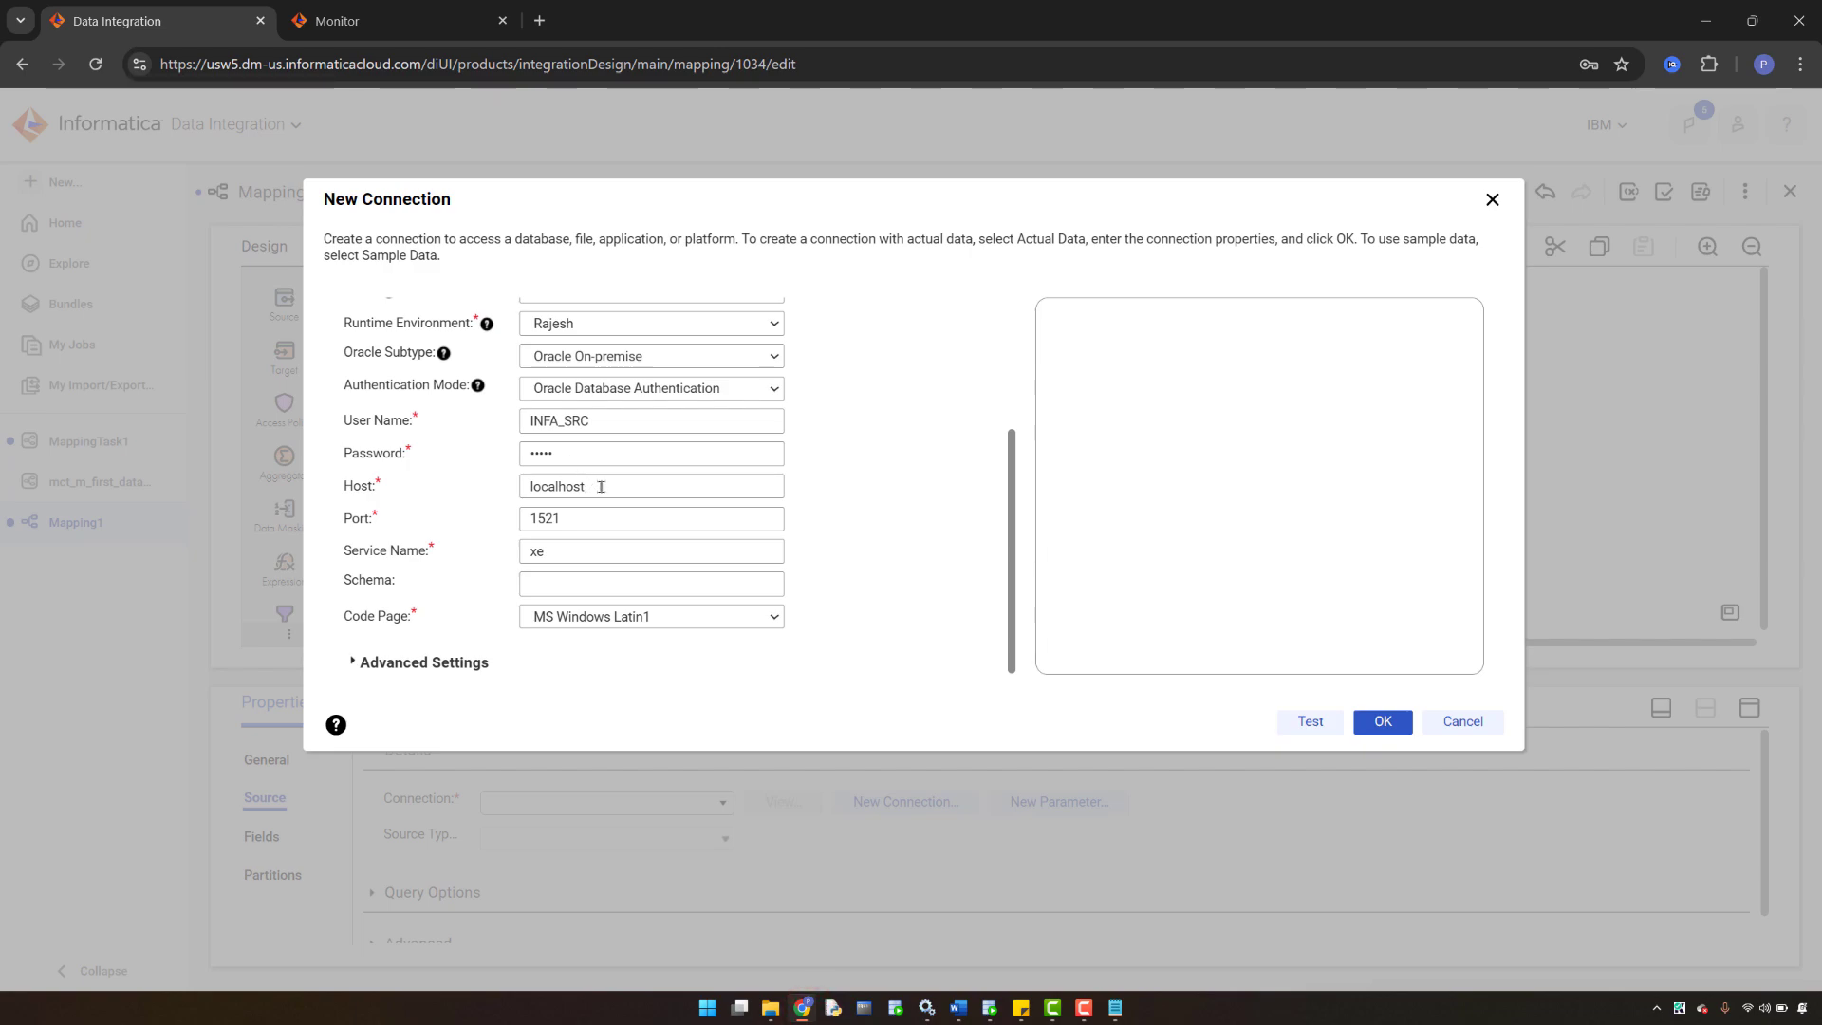
{"action": "left_click_drag", "start_coordinate": [601, 487], "coordinate": [524, 487]}
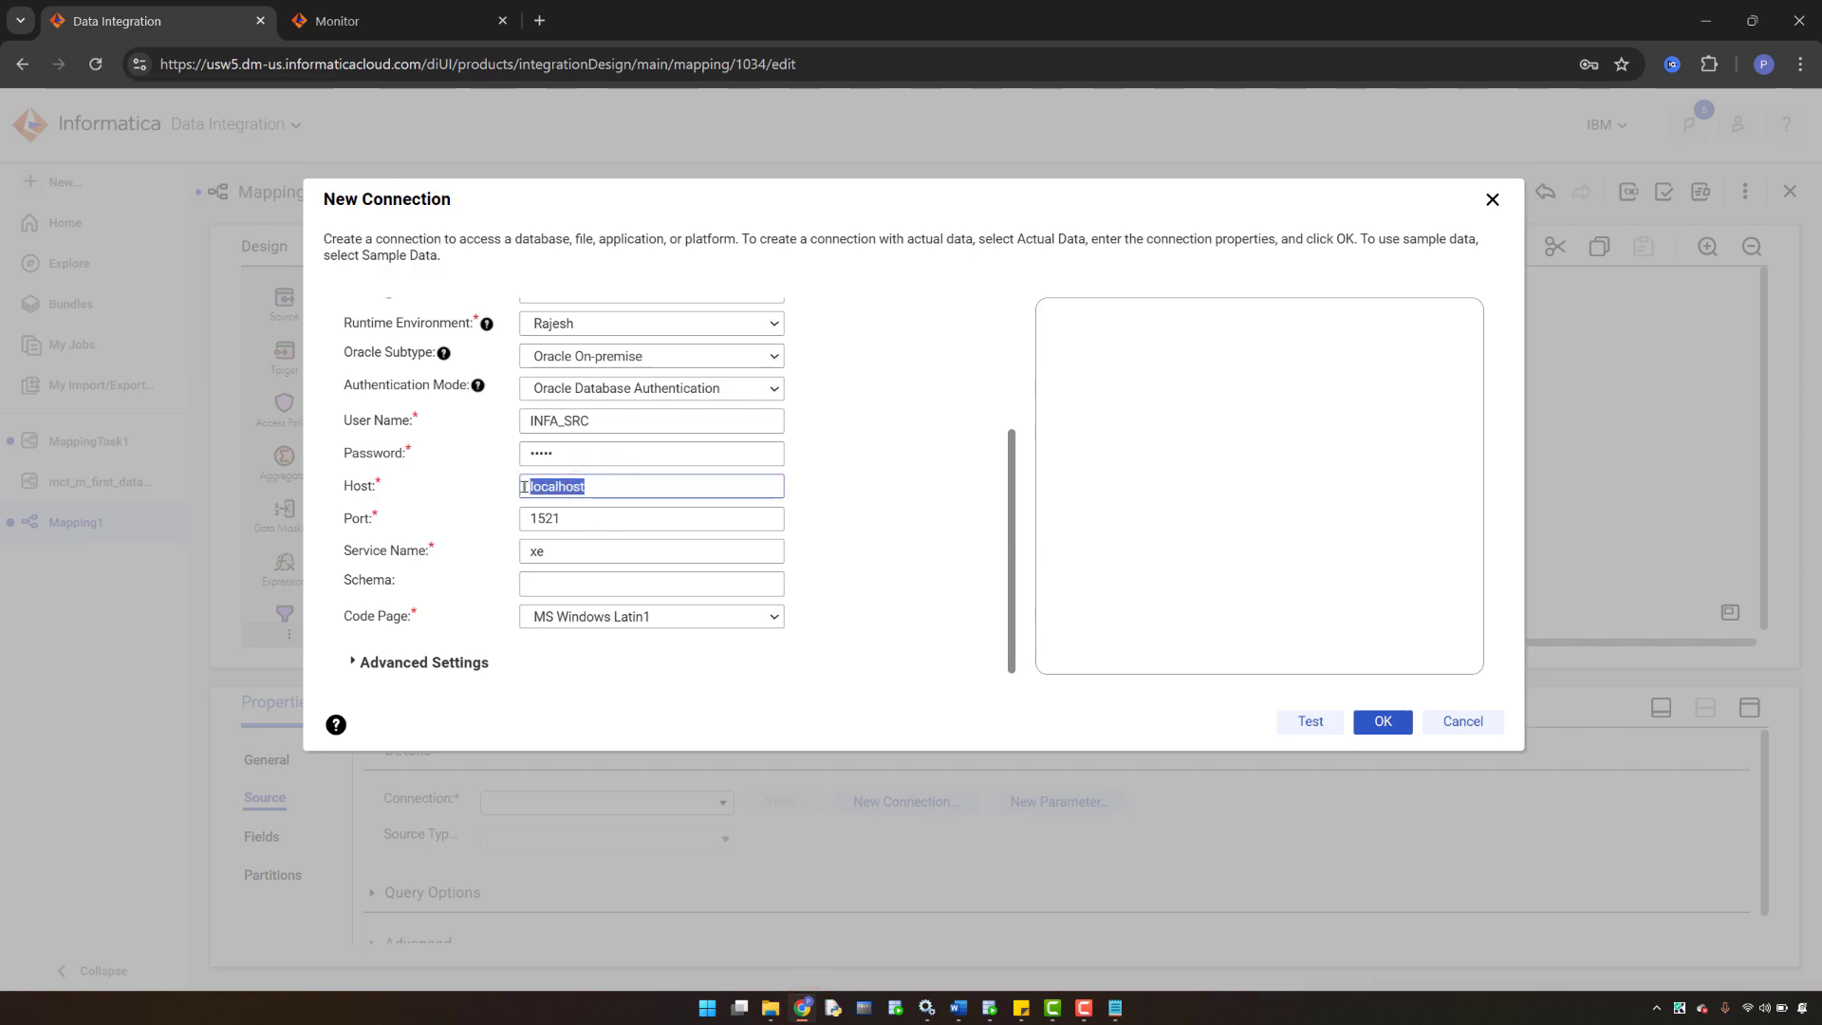
{"action": "key", "text": "ctrl+v"}
- Keep the On-premise subtype, retype the password, test successfully, and save the connection
{"action": "scroll", "coordinate": [642, 409], "scroll_direction": "up", "scroll_amount": 1}
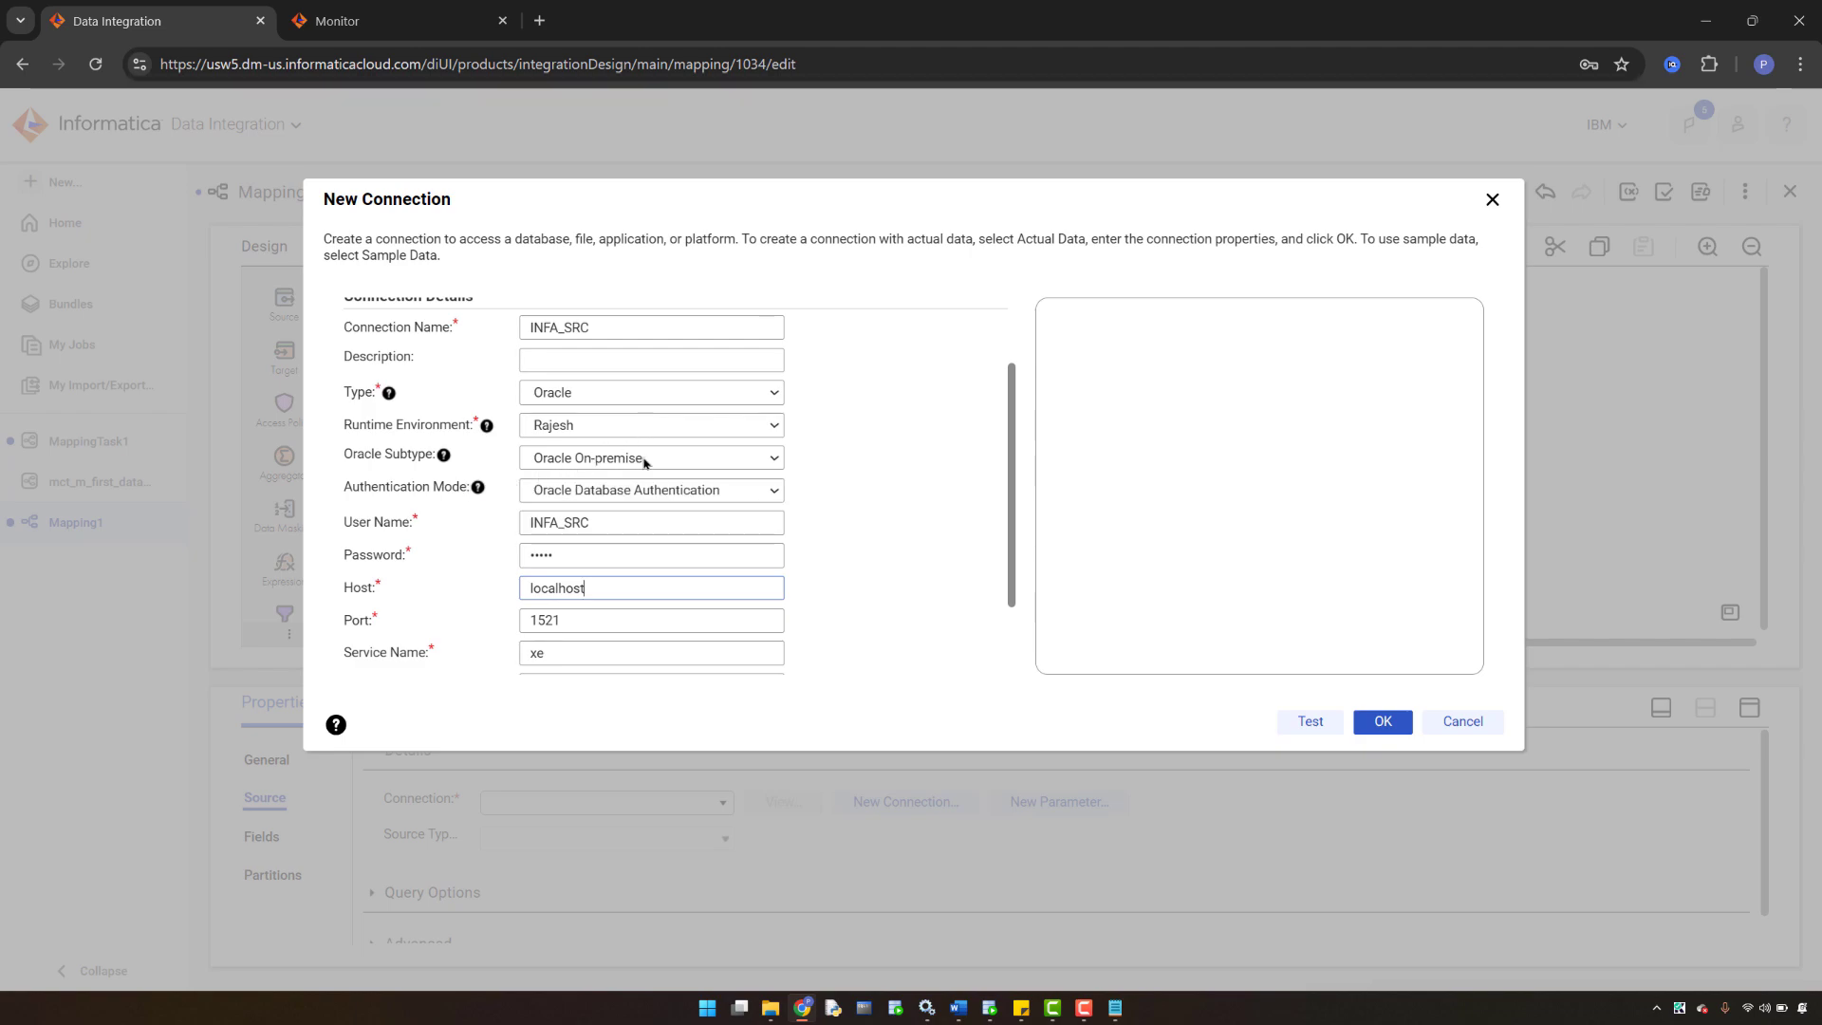
{"action": "left_click", "coordinate": [643, 463]}
{"action": "left_click", "coordinate": [641, 459]}
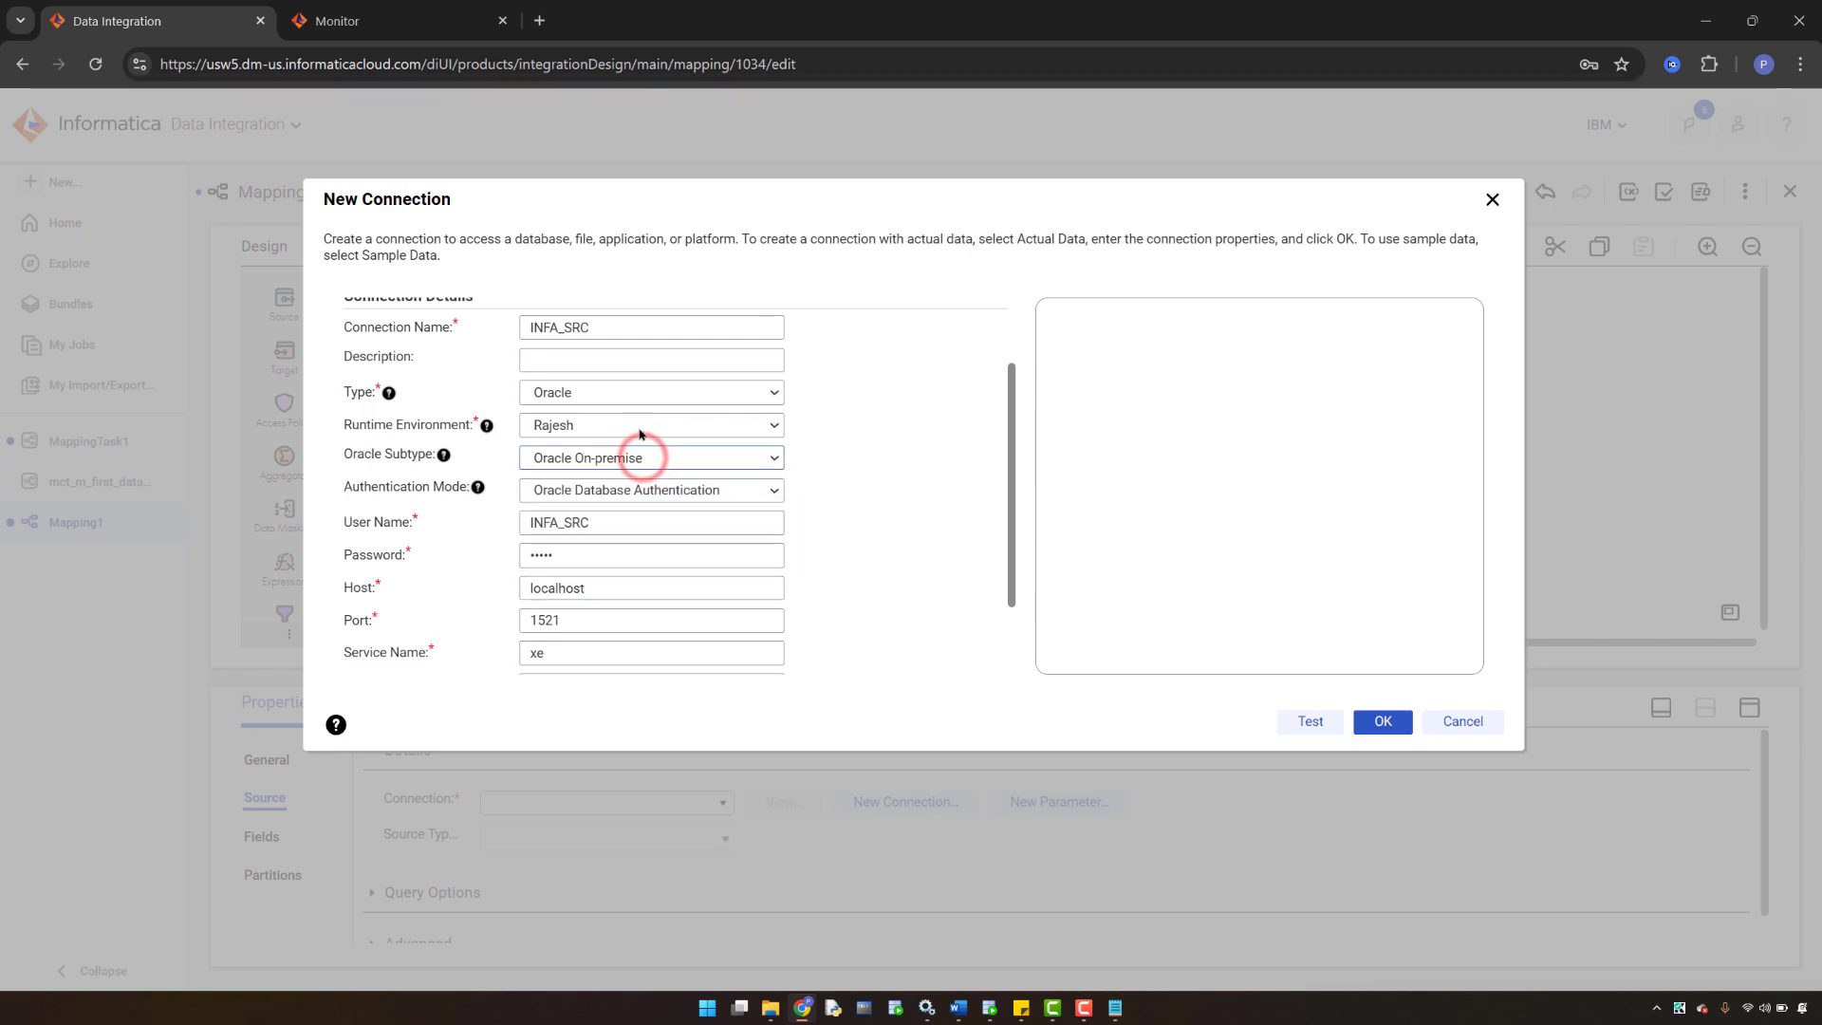
{"action": "scroll", "coordinate": [649, 396], "scroll_direction": "up", "scroll_amount": 1}
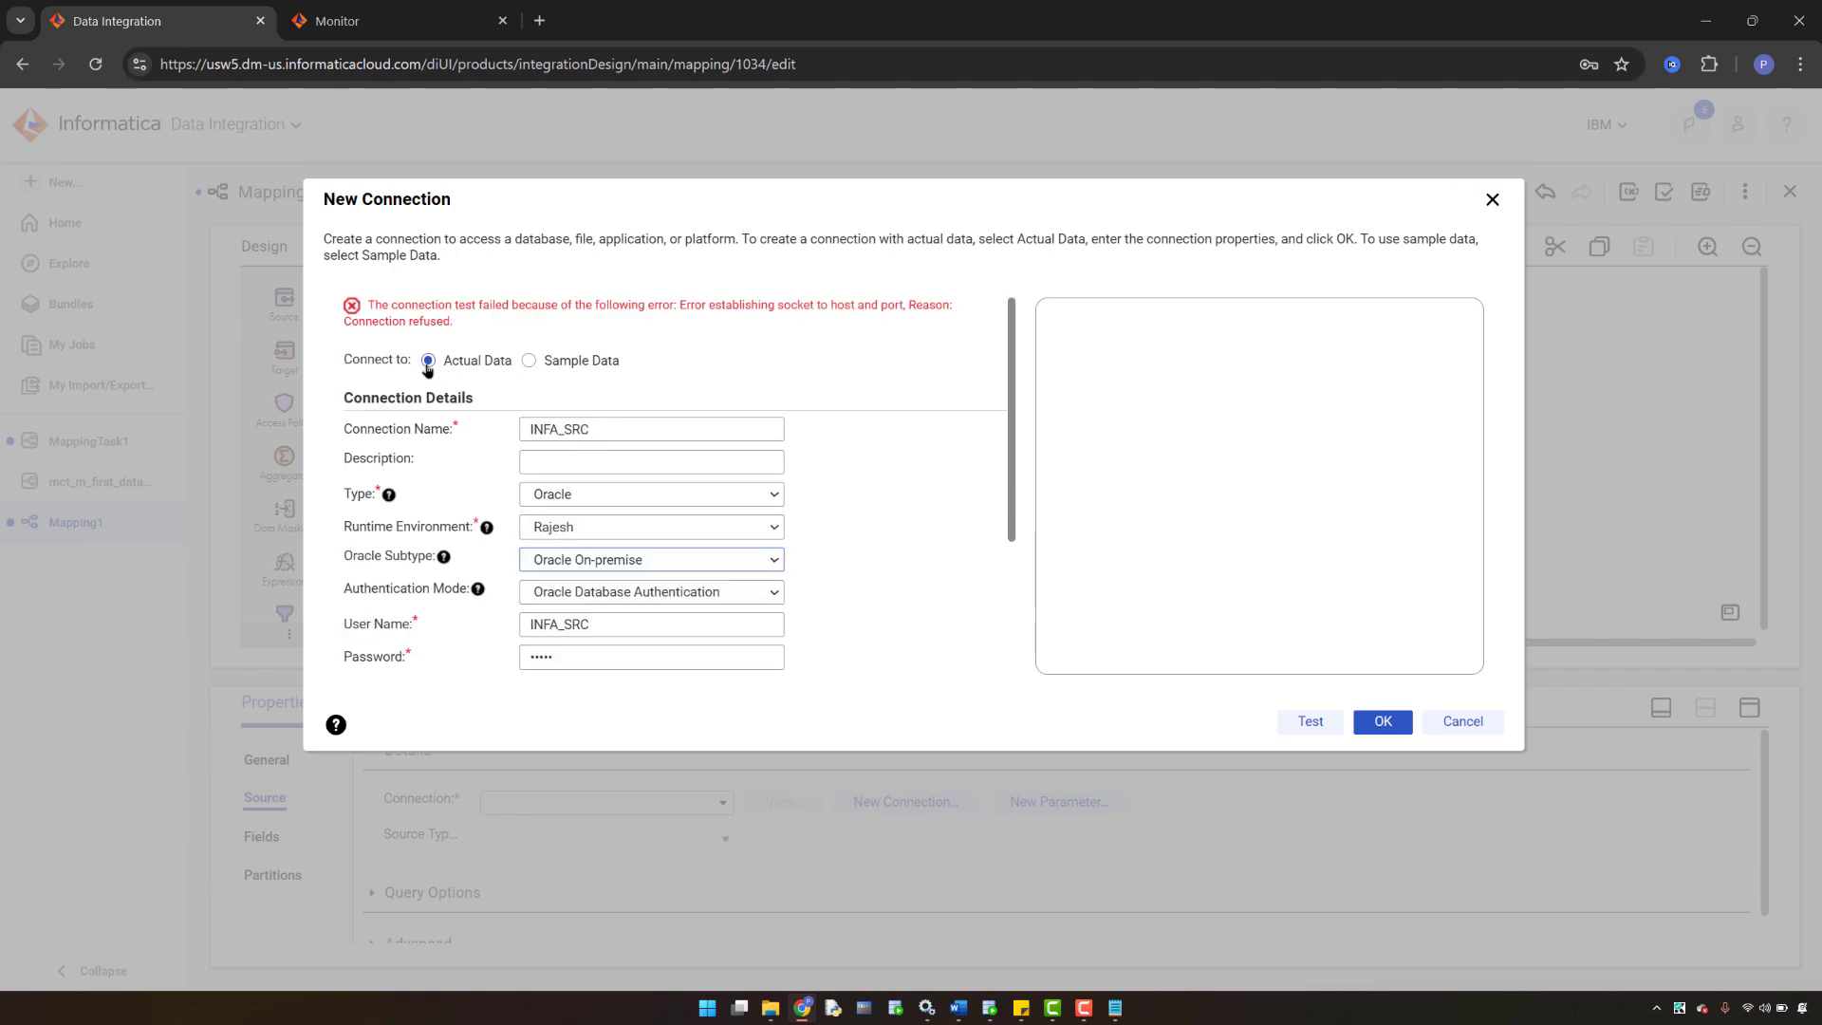
{"action": "scroll", "coordinate": [588, 446], "scroll_direction": "down", "scroll_amount": 2}
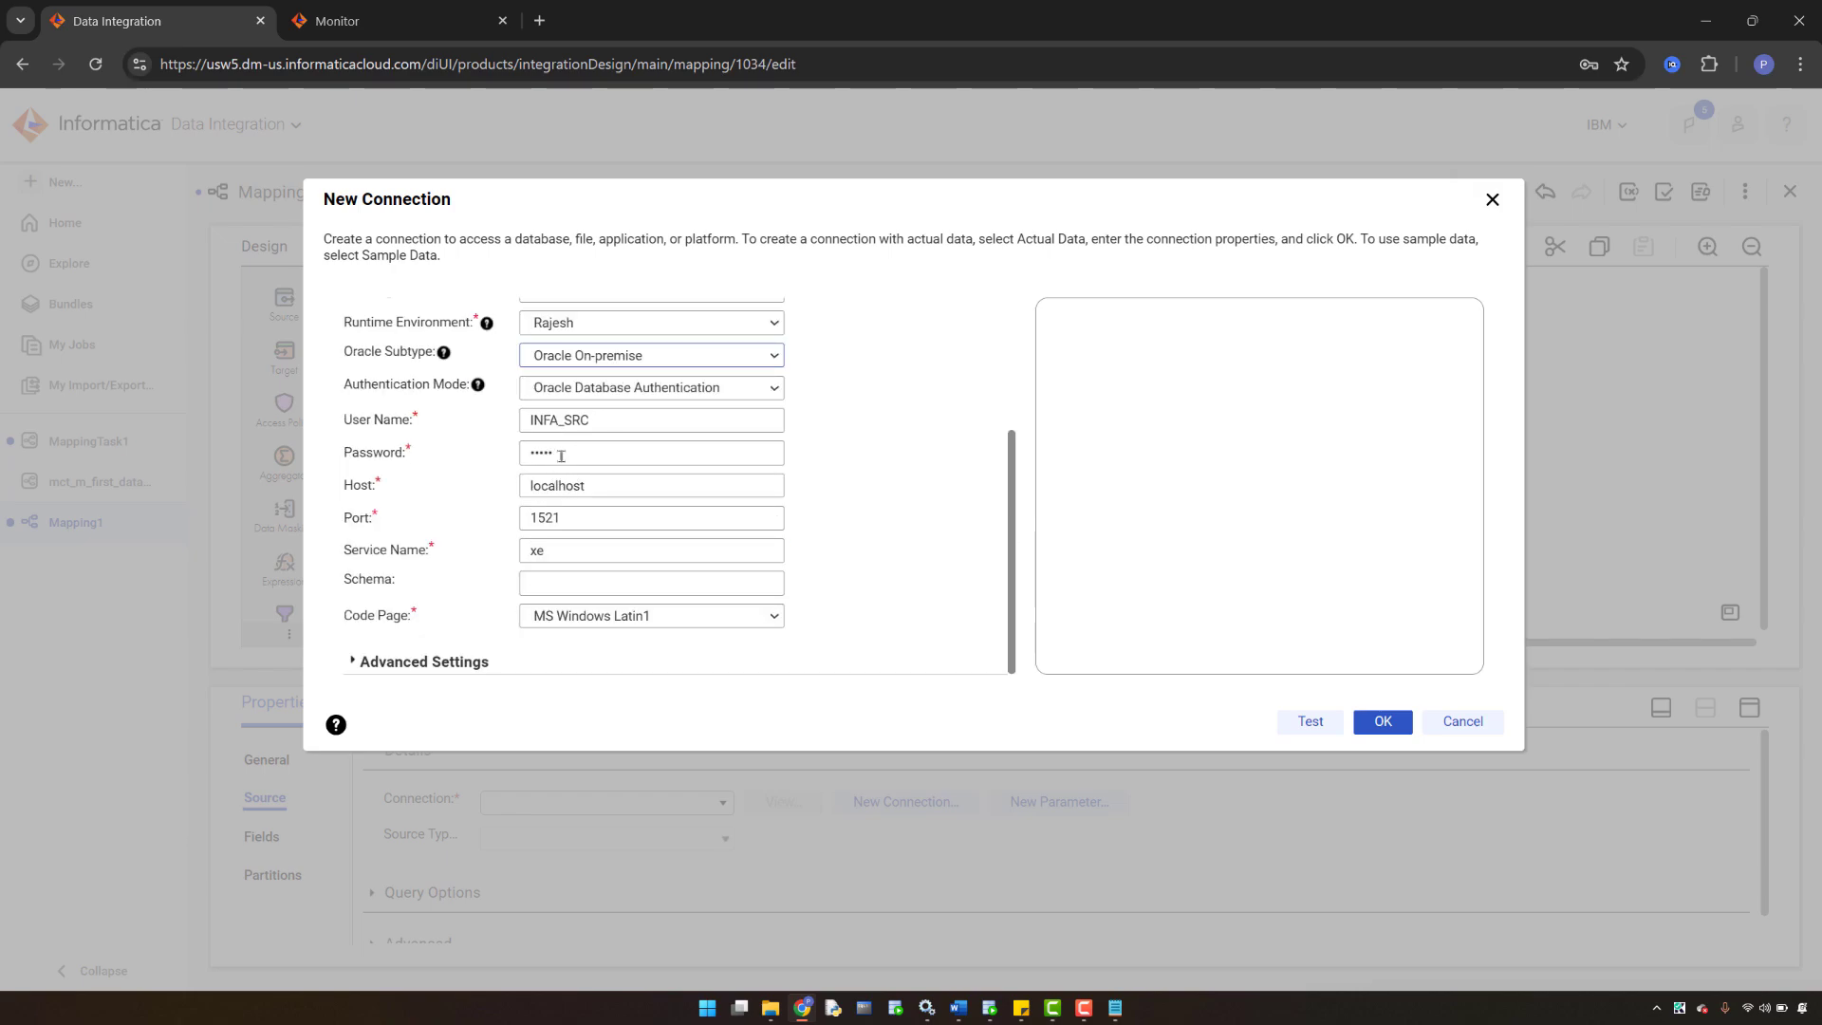
{"action": "left_click", "coordinate": [567, 453]}
{"action": "double_click", "coordinate": [567, 455]}
{"action": "key", "text": "BackSpace"}
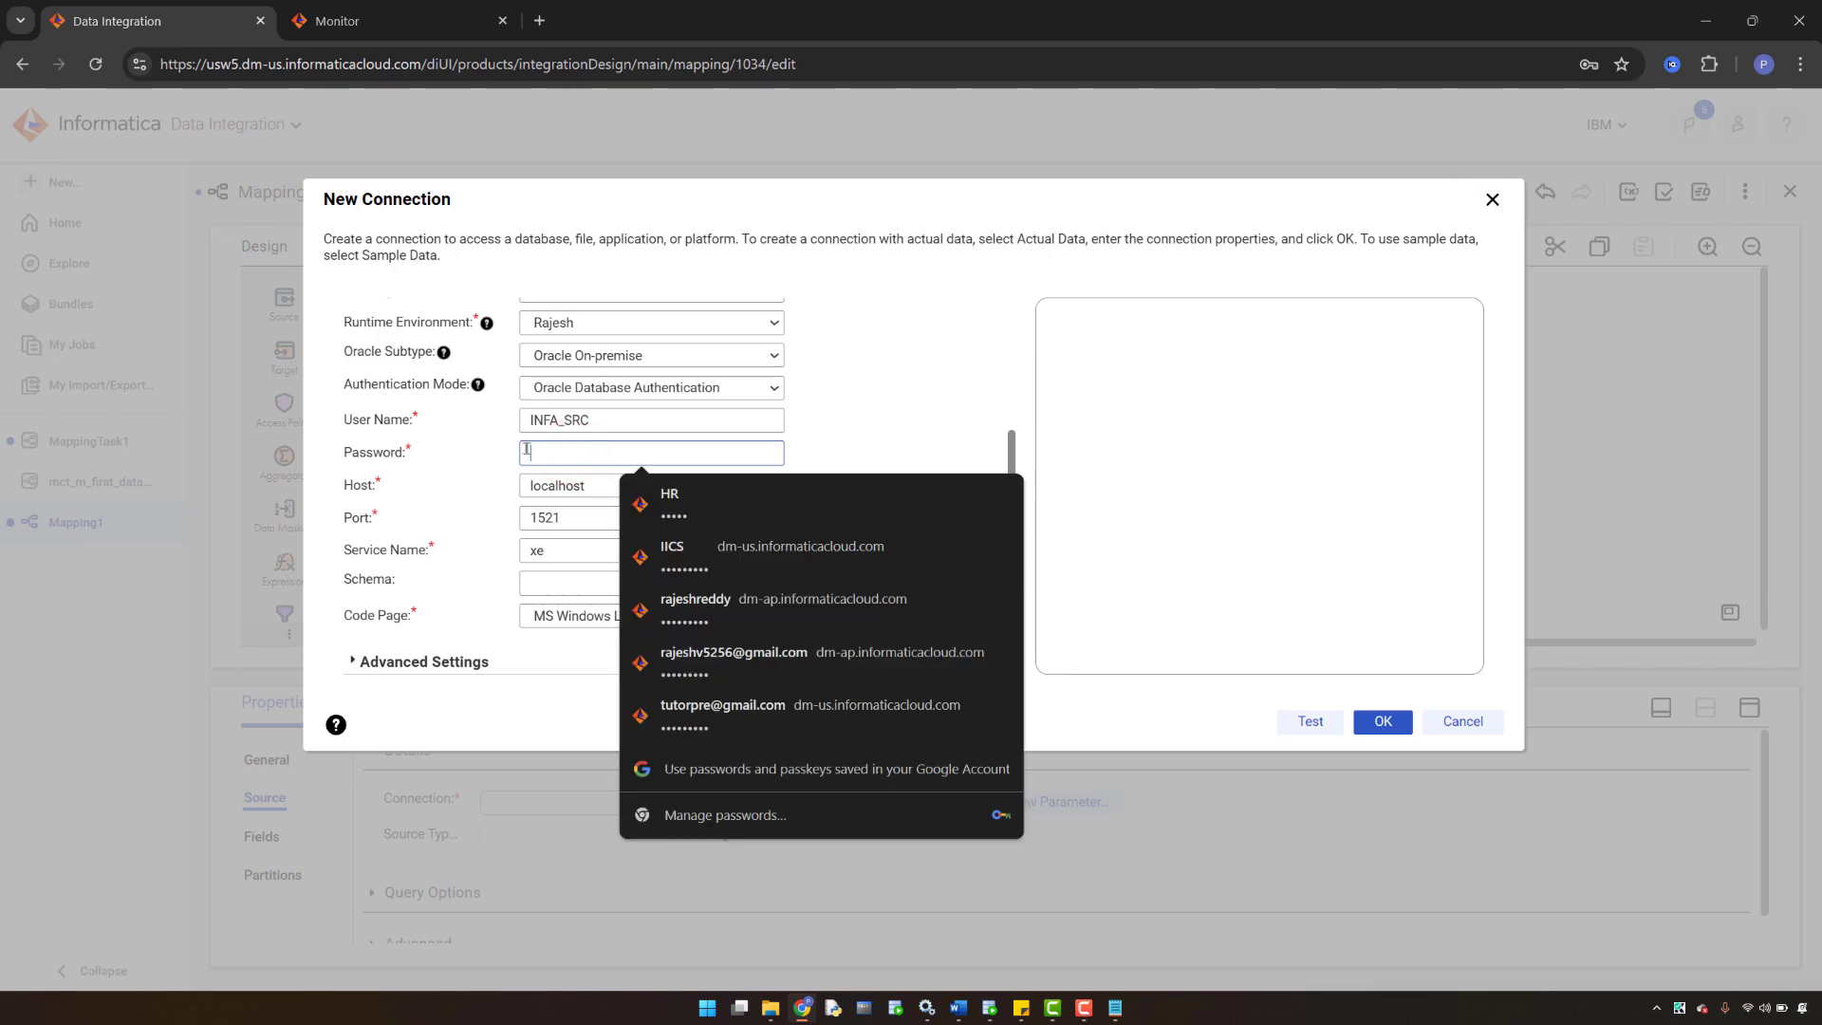
{"action": "key", "text": "Caps_Lock"}
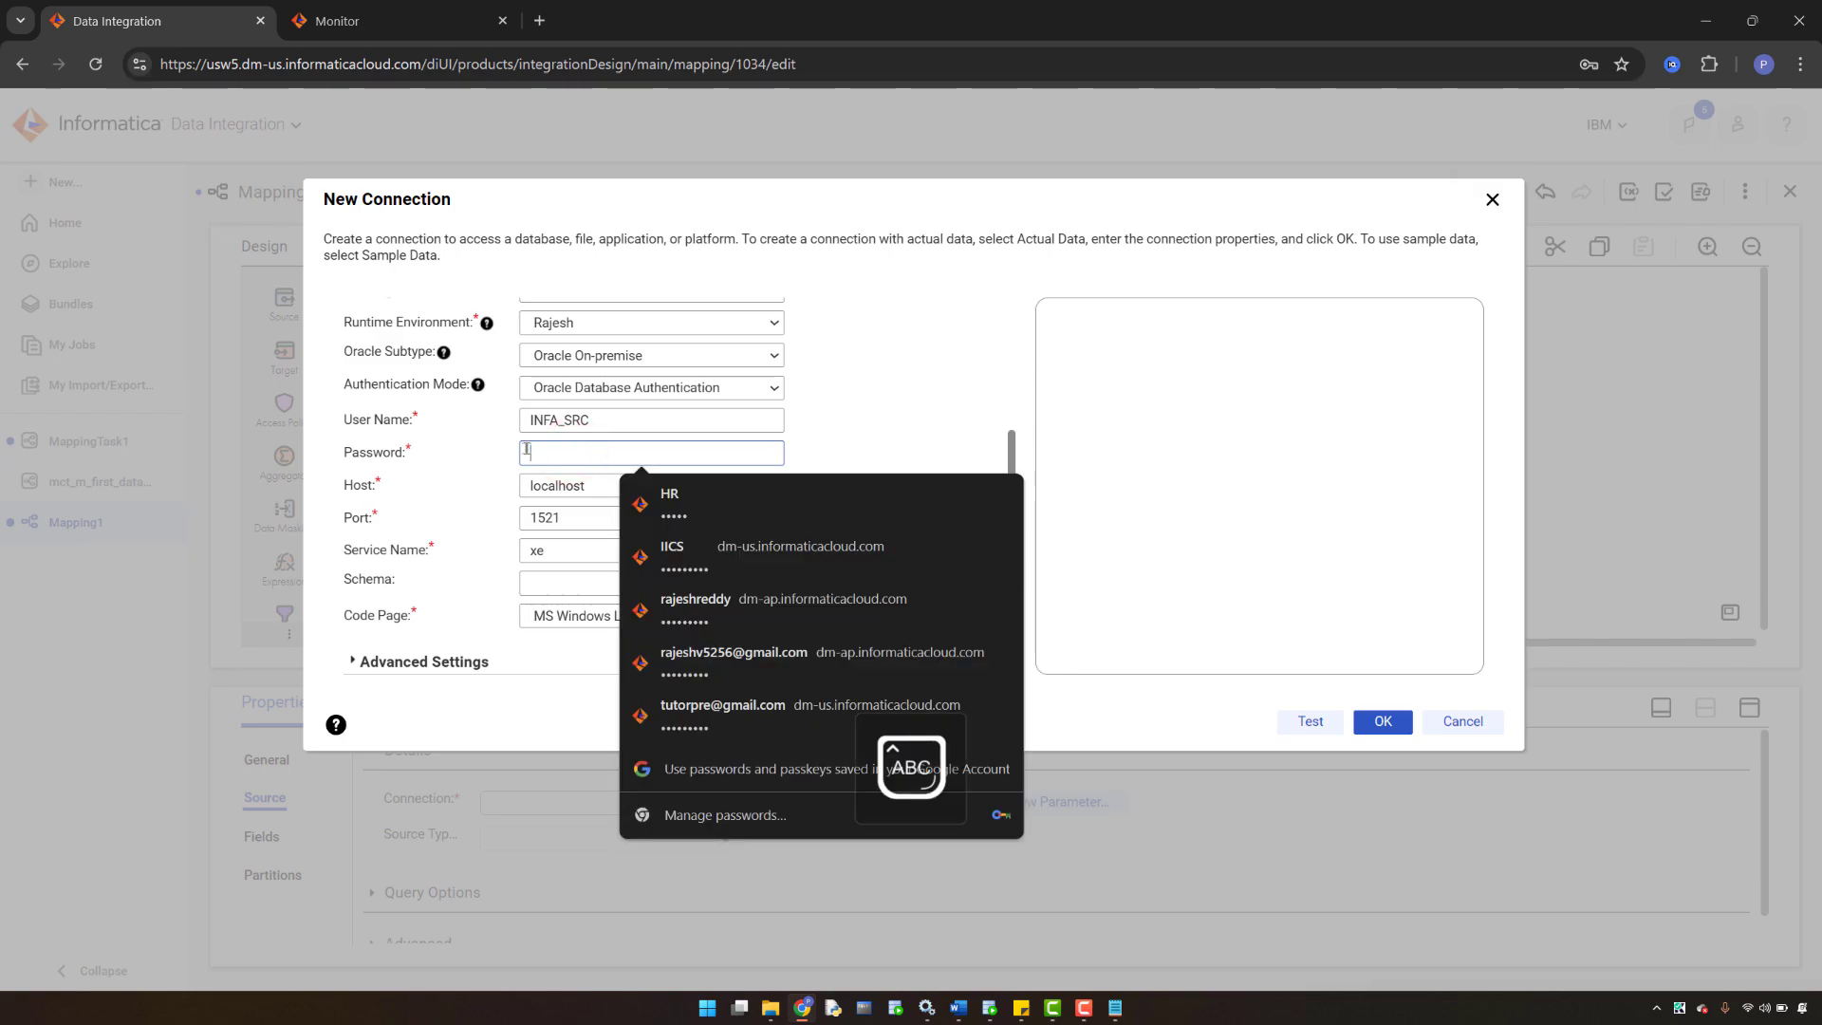
{"action": "type", "text": "•"}
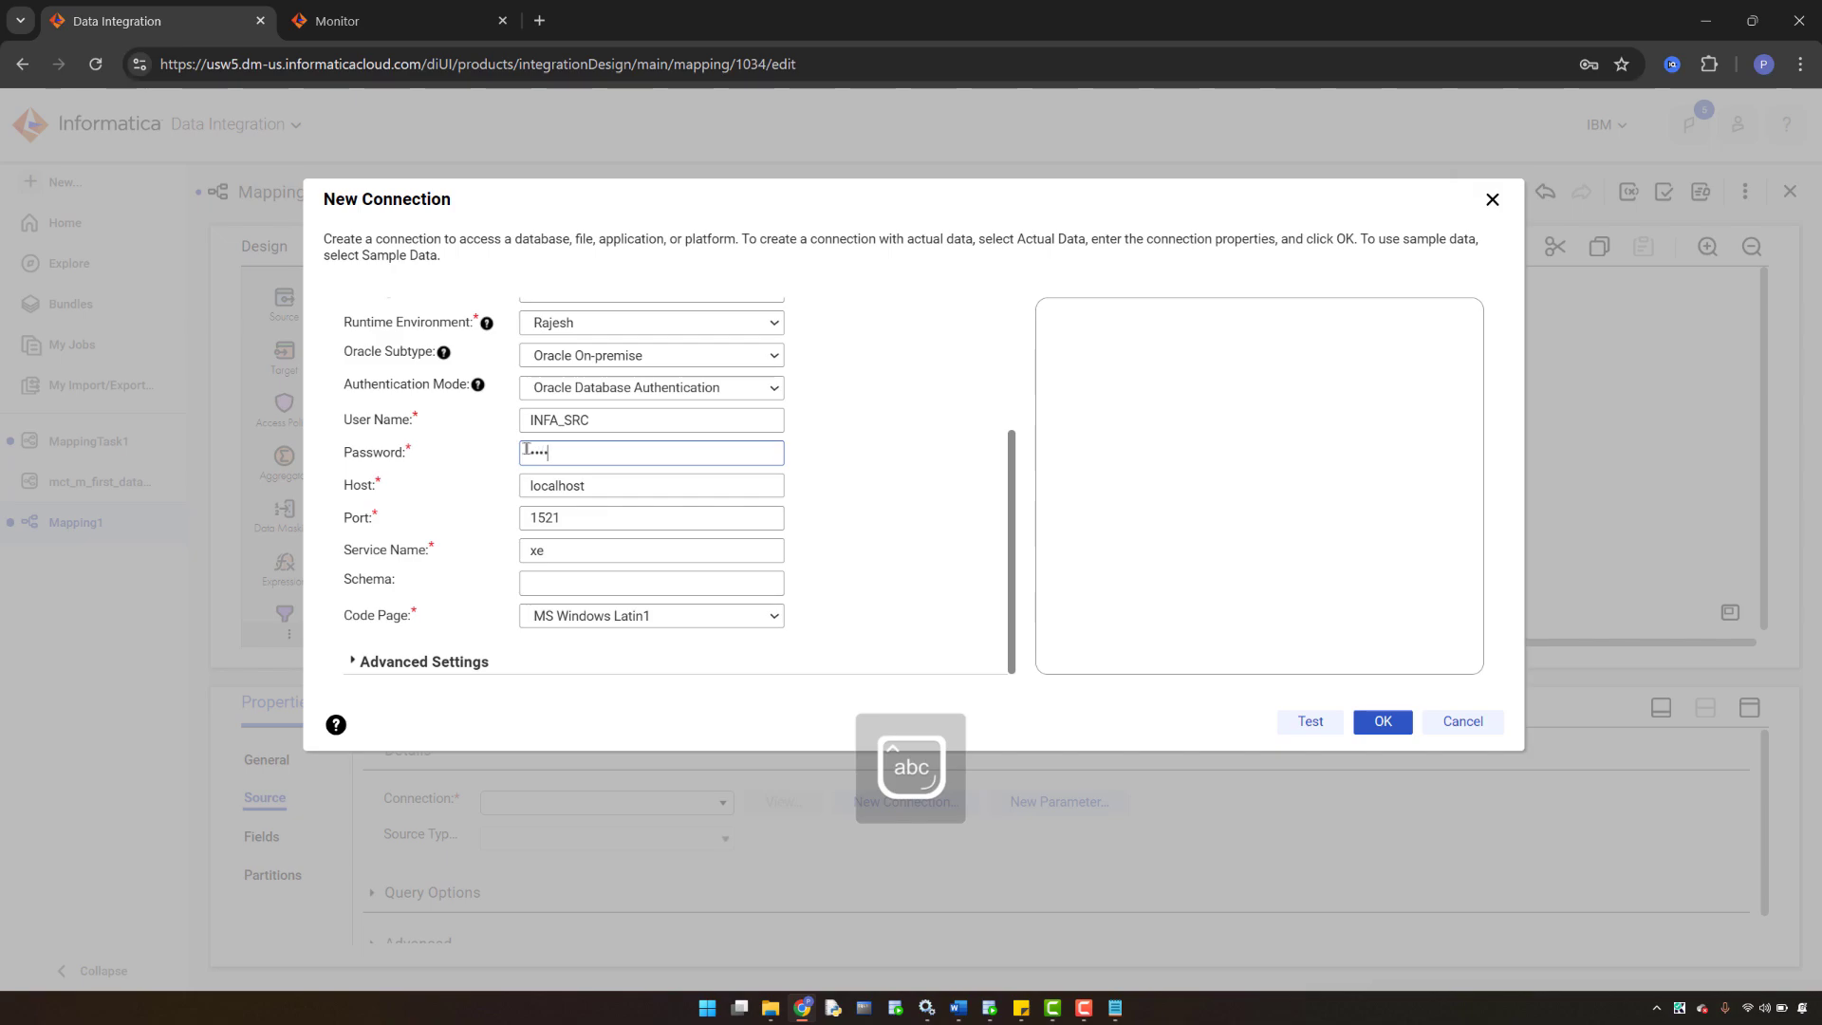
{"action": "left_click", "coordinate": [1293, 719]}
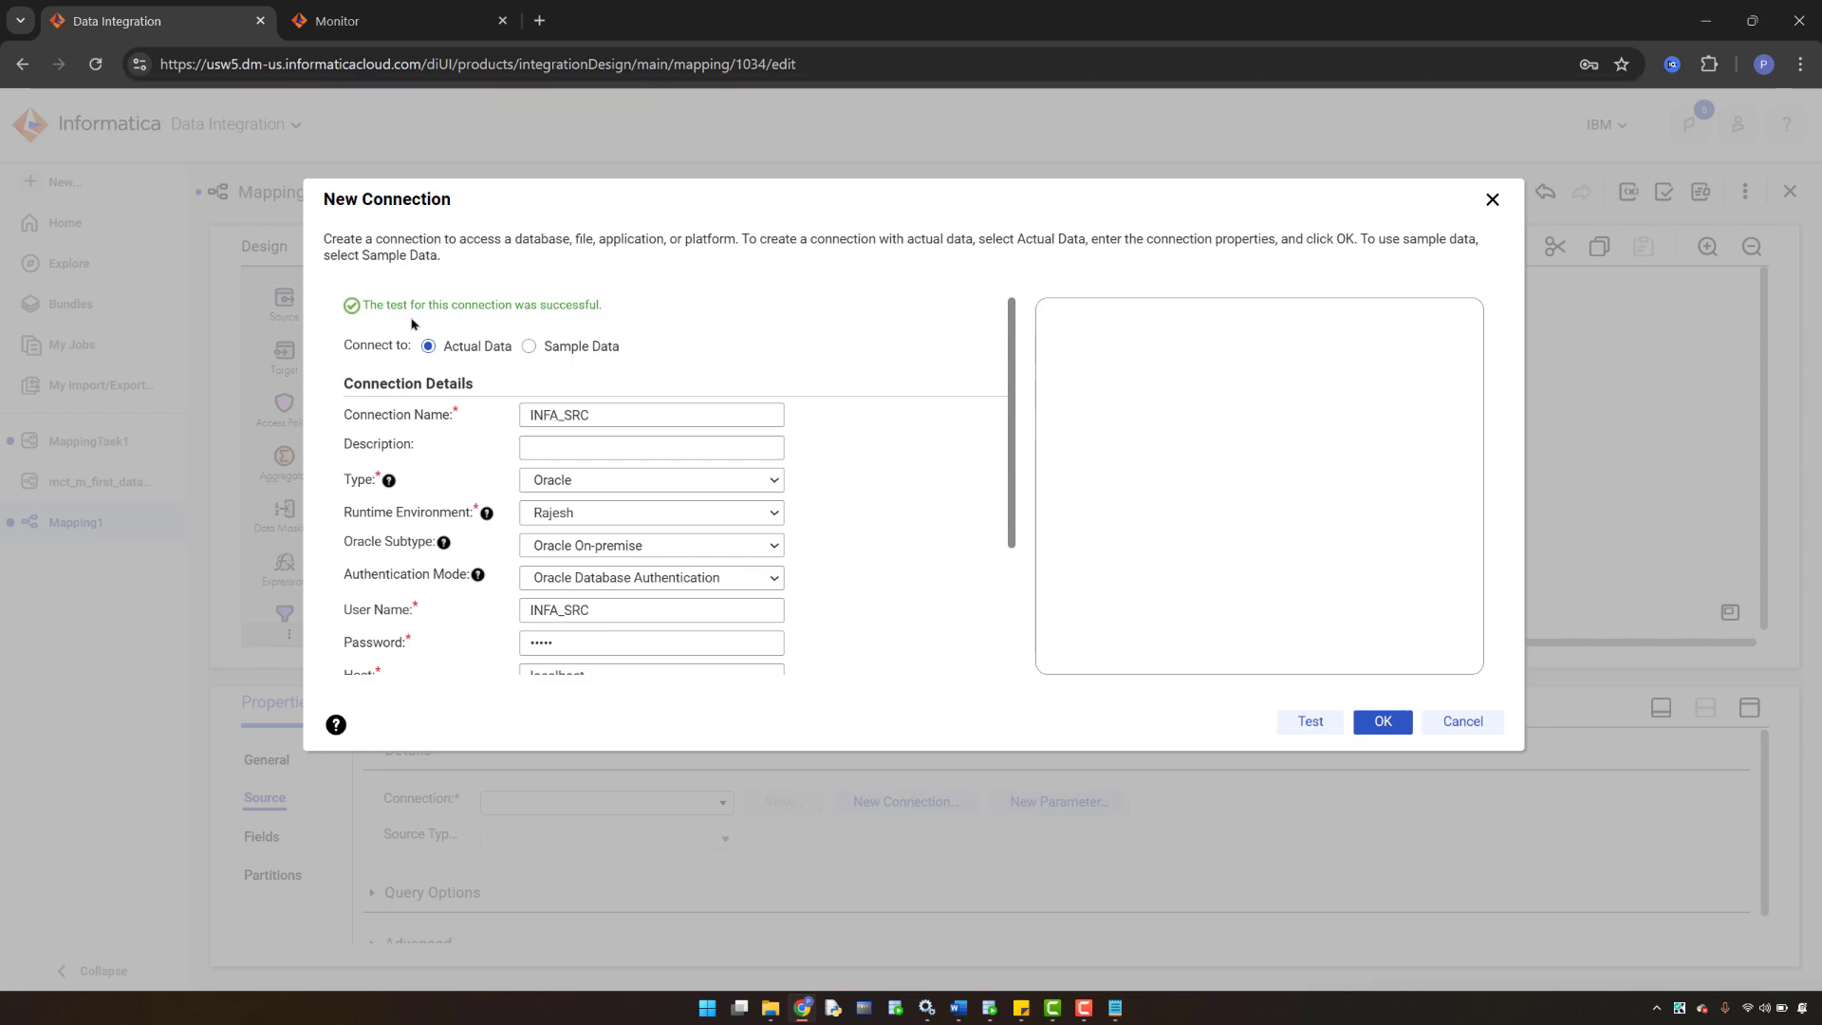
{"action": "scroll", "coordinate": [861, 463], "scroll_direction": "down", "scroll_amount": 2}
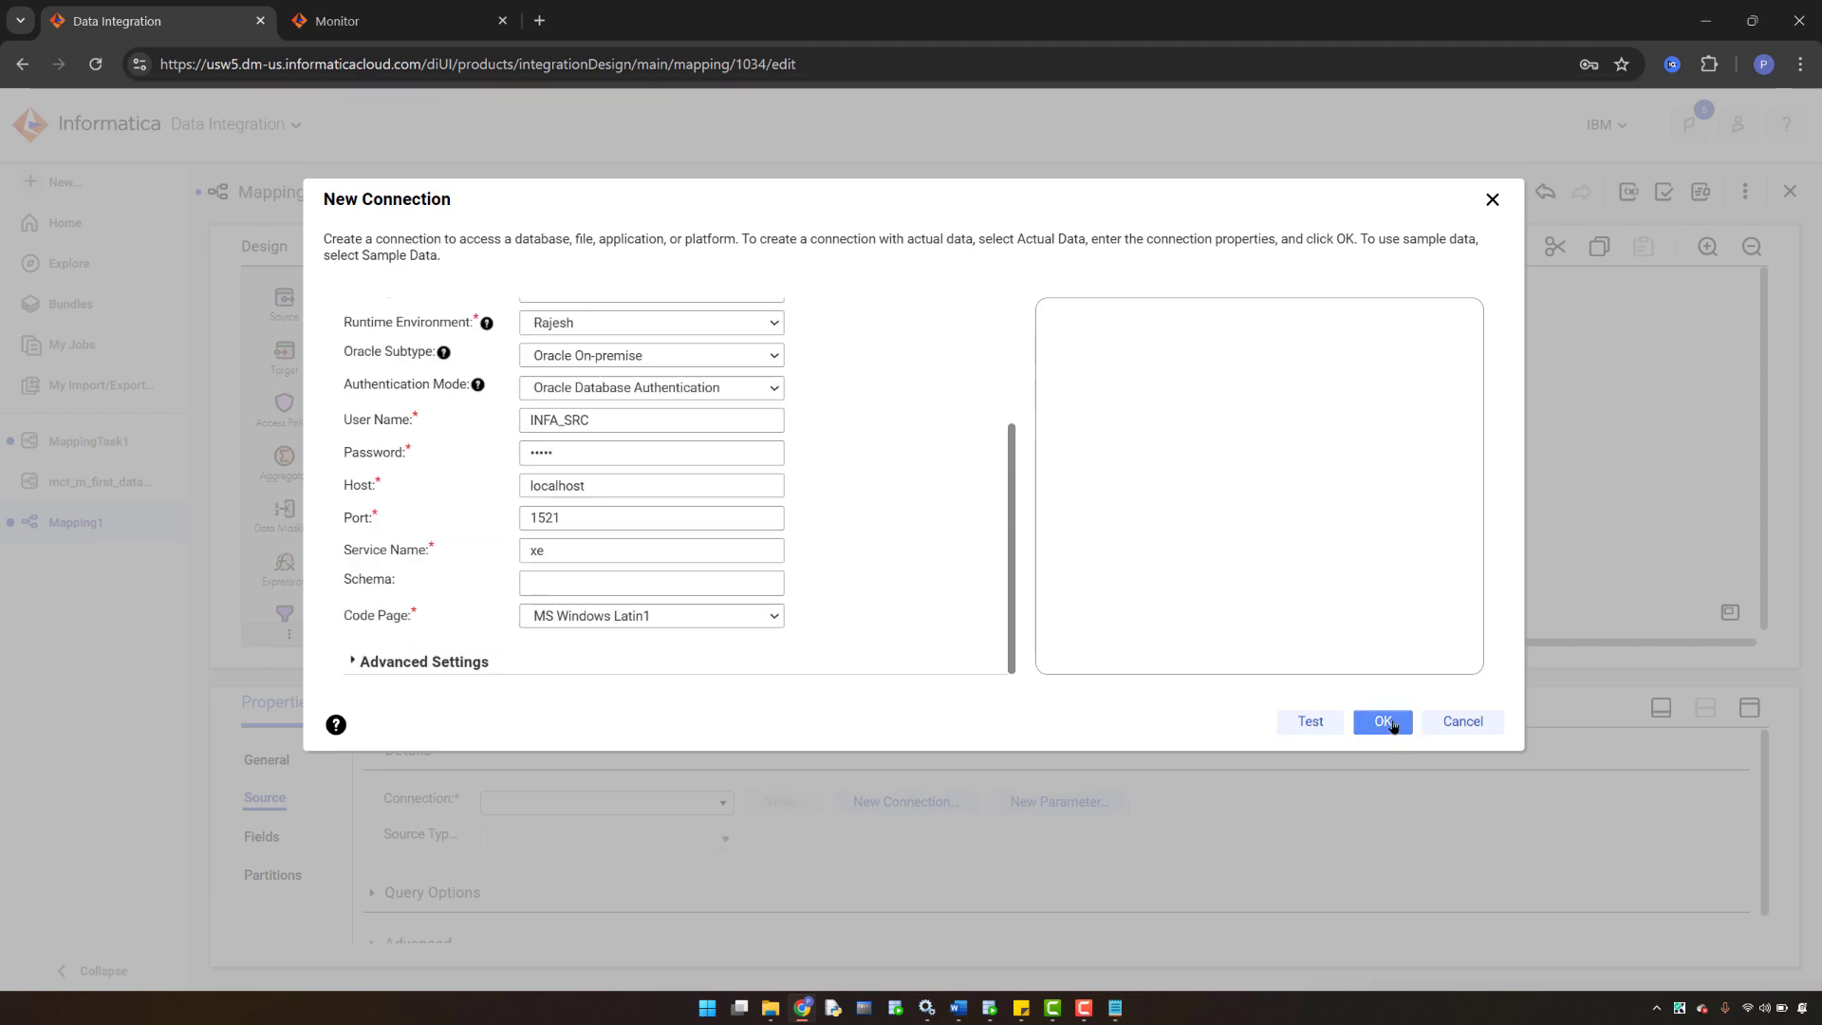
{"action": "left_click", "coordinate": [1388, 723]}
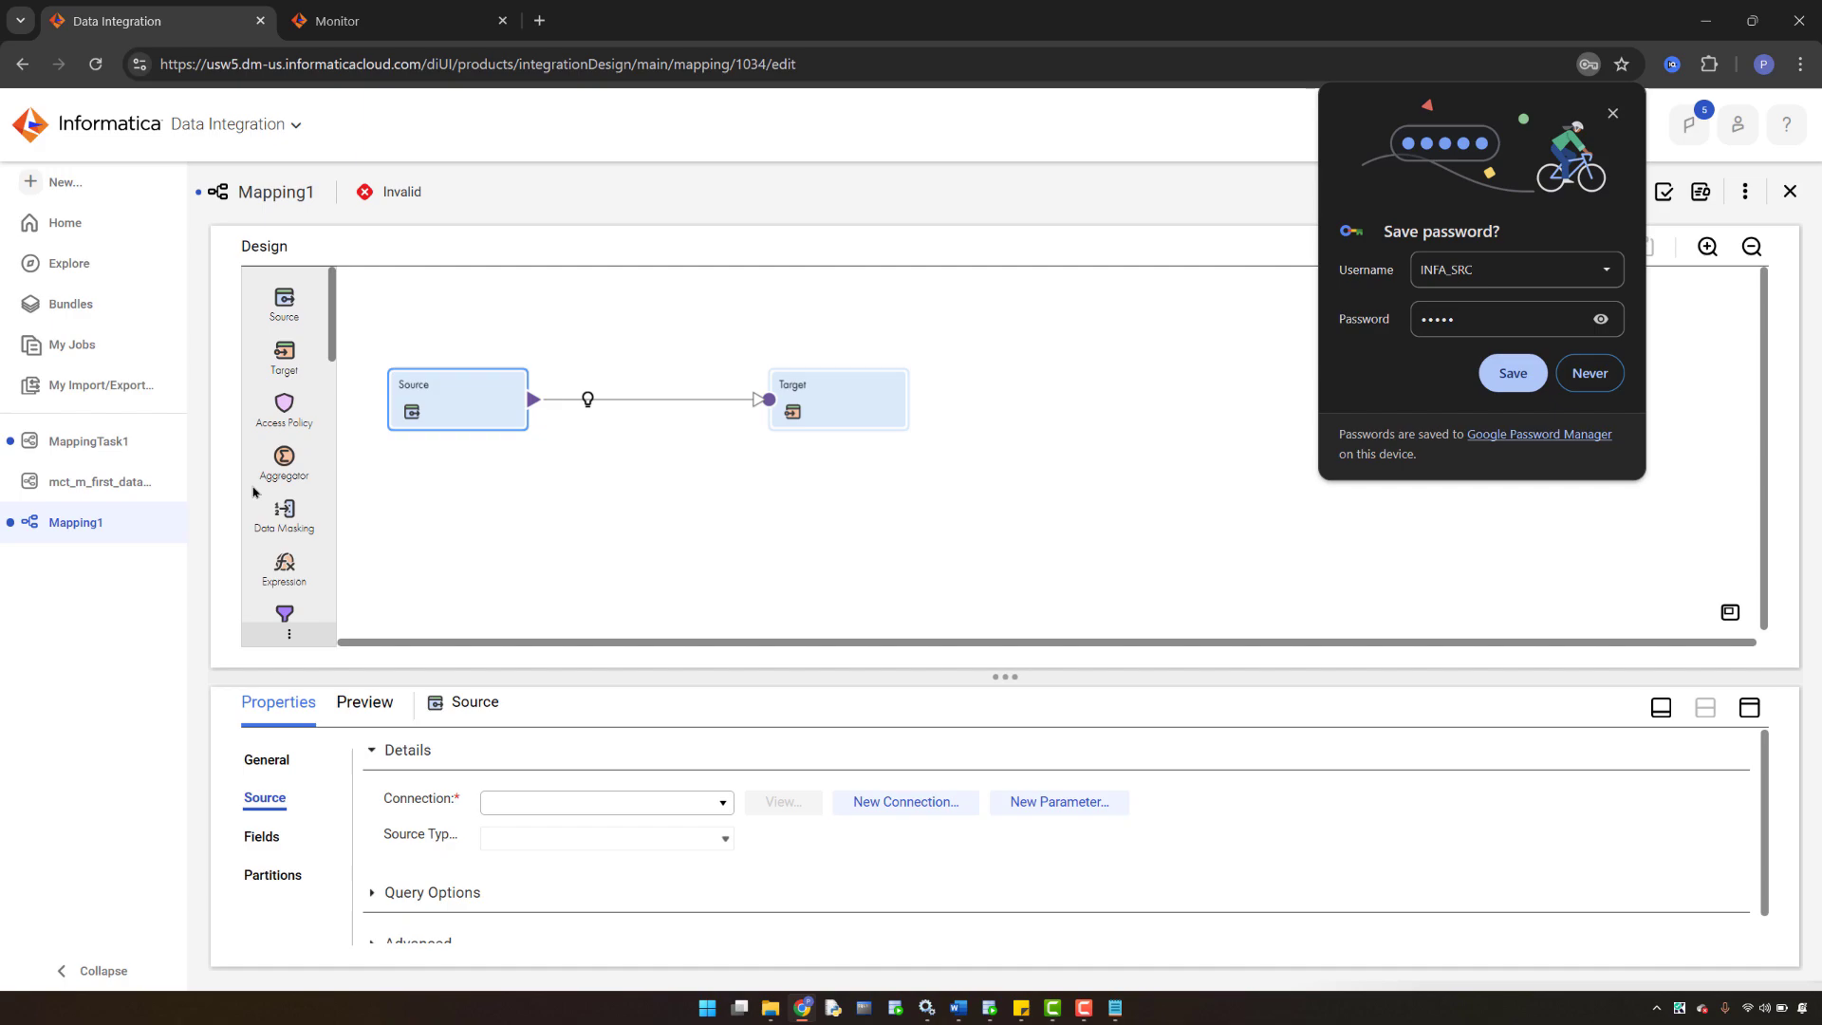
- Dismiss the browser password prompt, set PRODUCTS as the Source object, and save the mapping
{"action": "left_click", "coordinate": [1600, 378]}
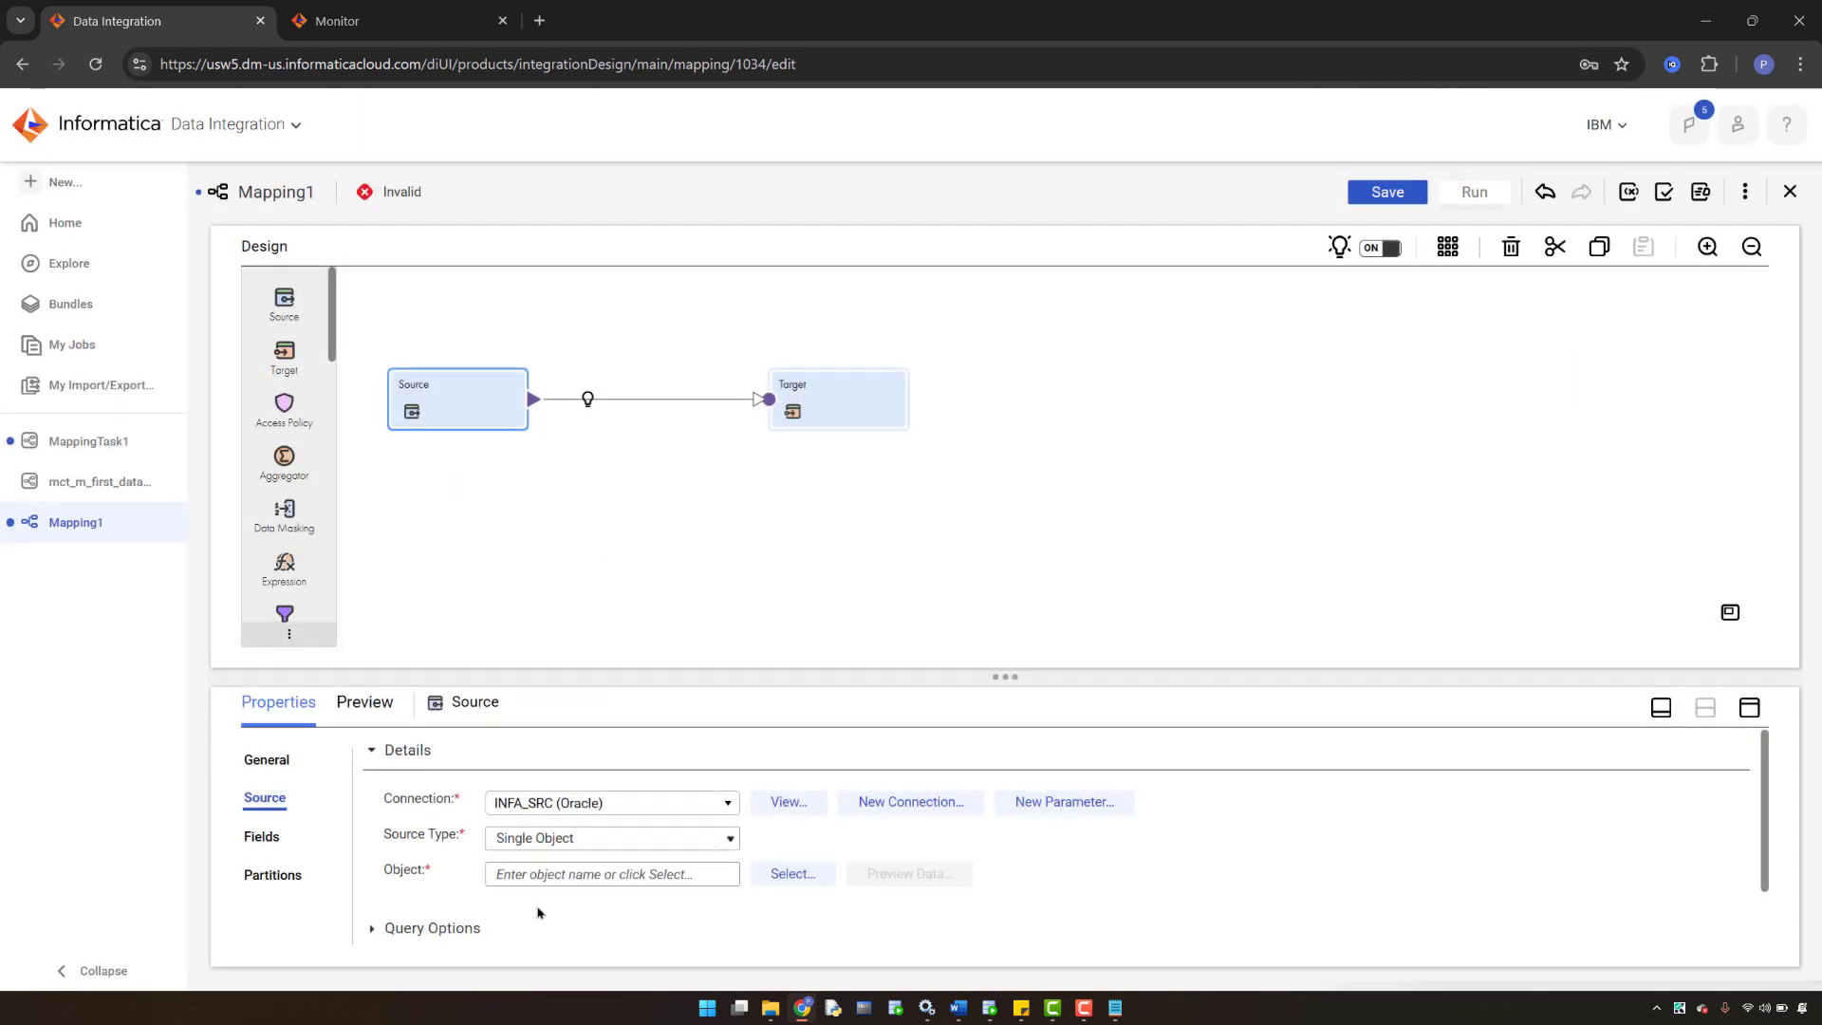
{"action": "left_click", "coordinate": [772, 873]}
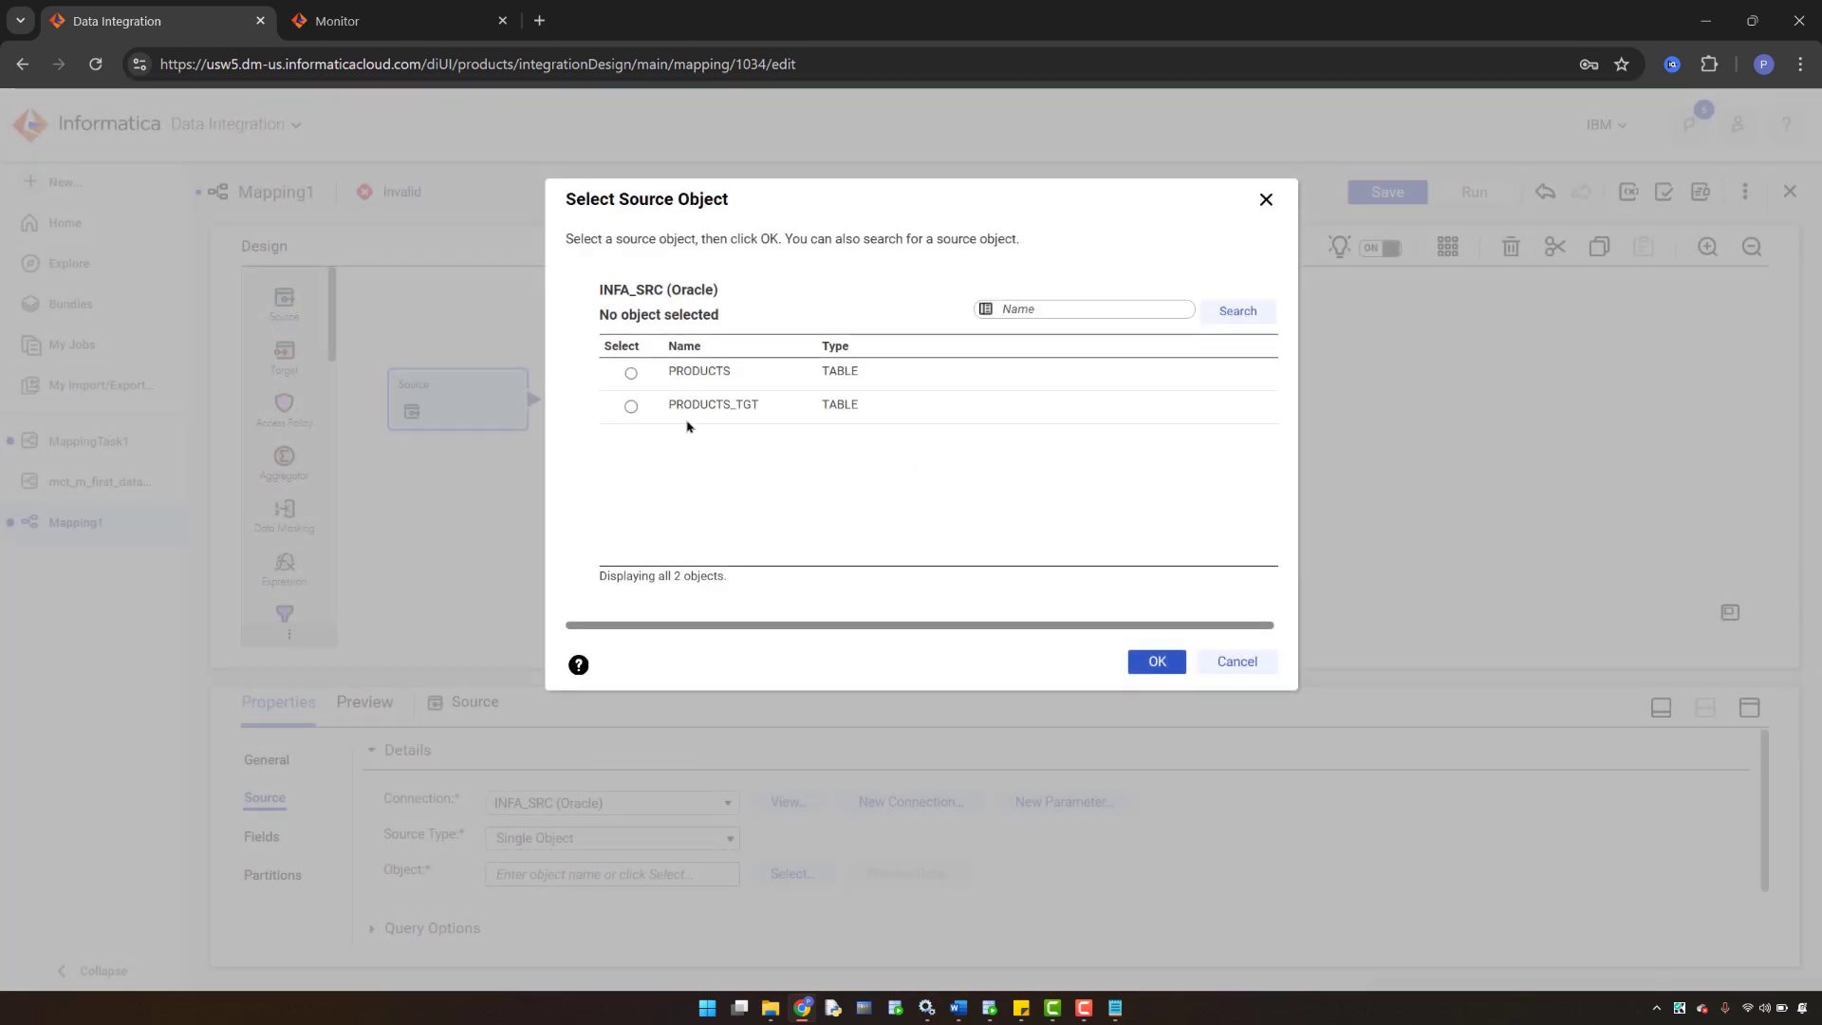
{"action": "left_click", "coordinate": [629, 376]}
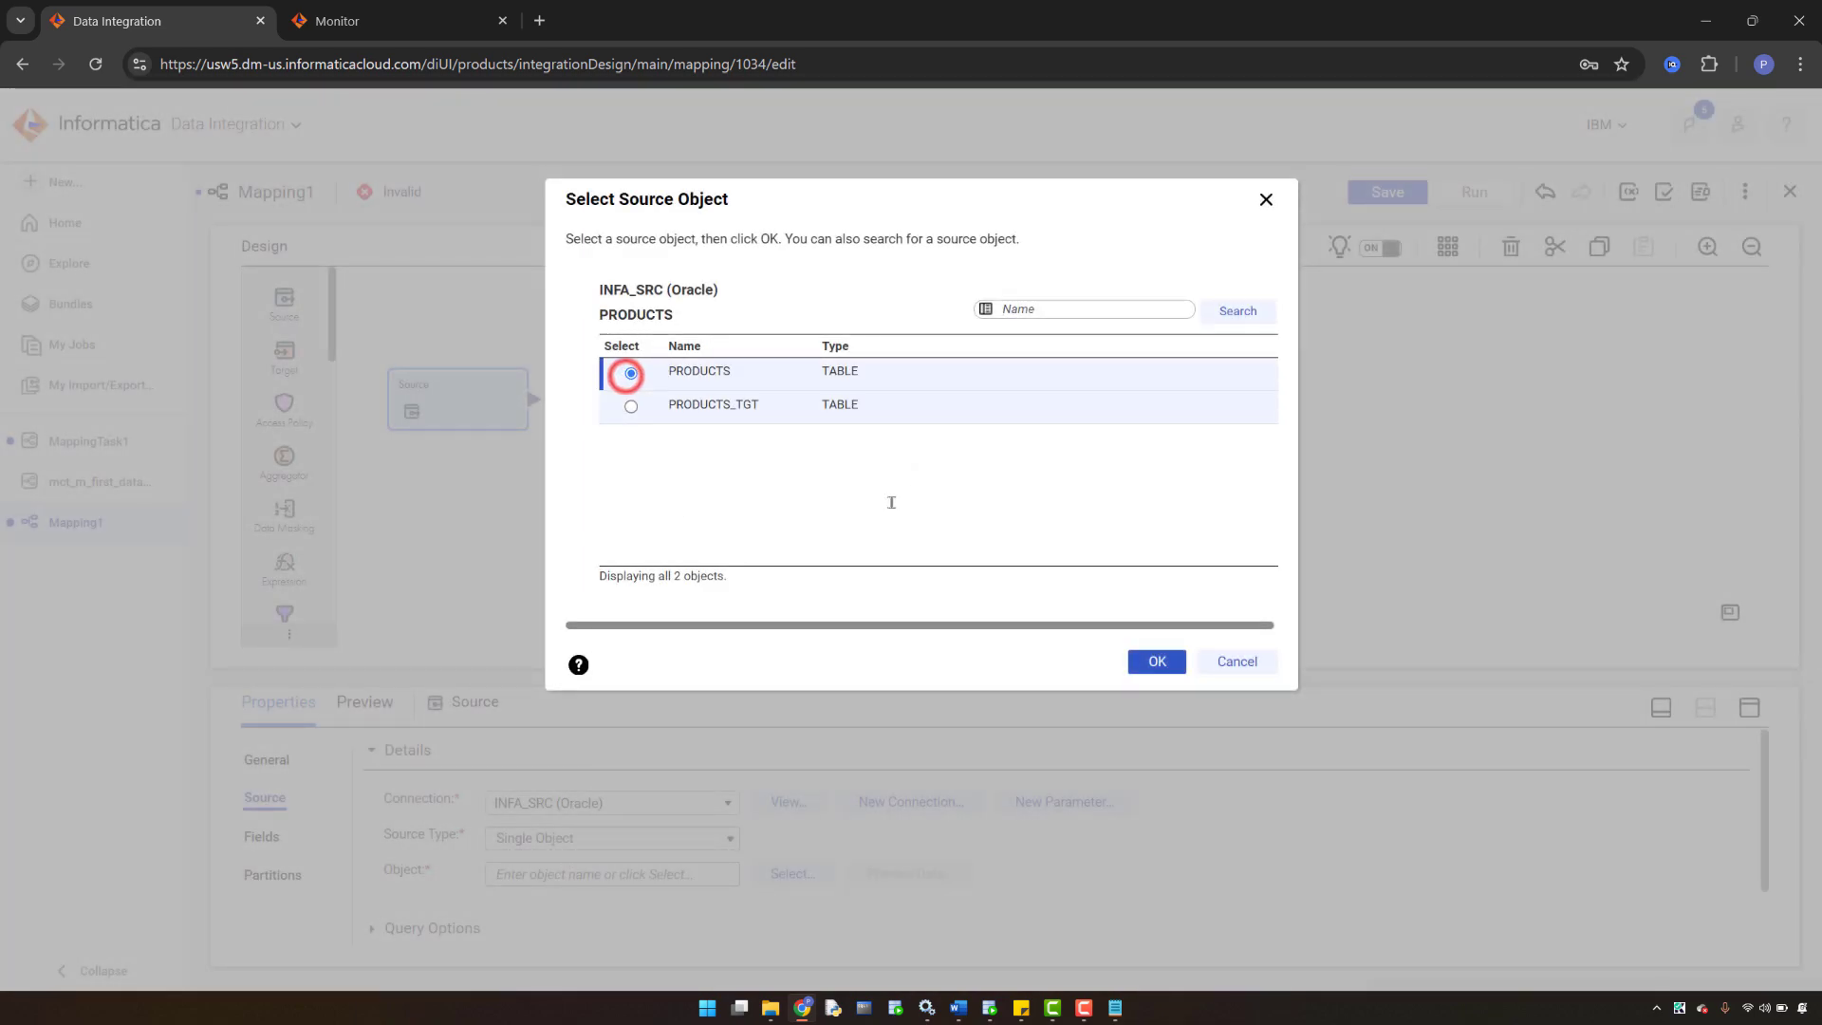
{"action": "left_click", "coordinate": [1152, 658]}
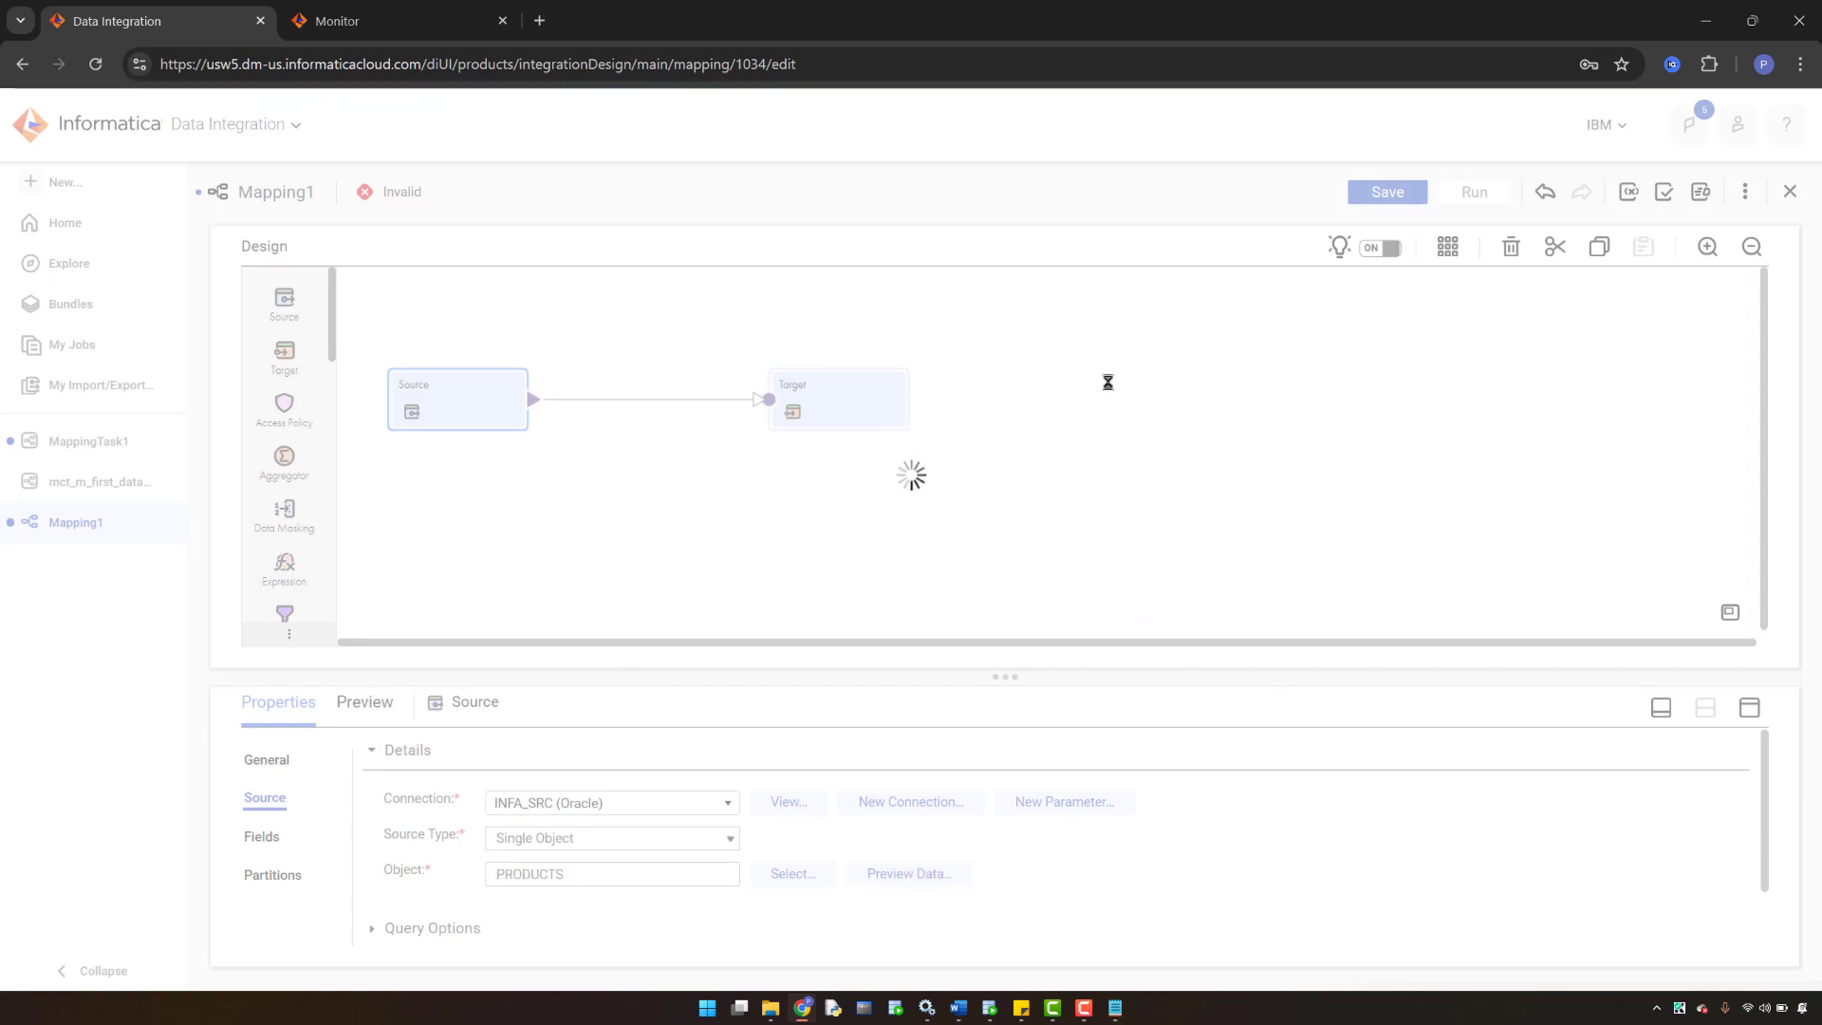
{"action": "left_click", "coordinate": [1383, 191]}
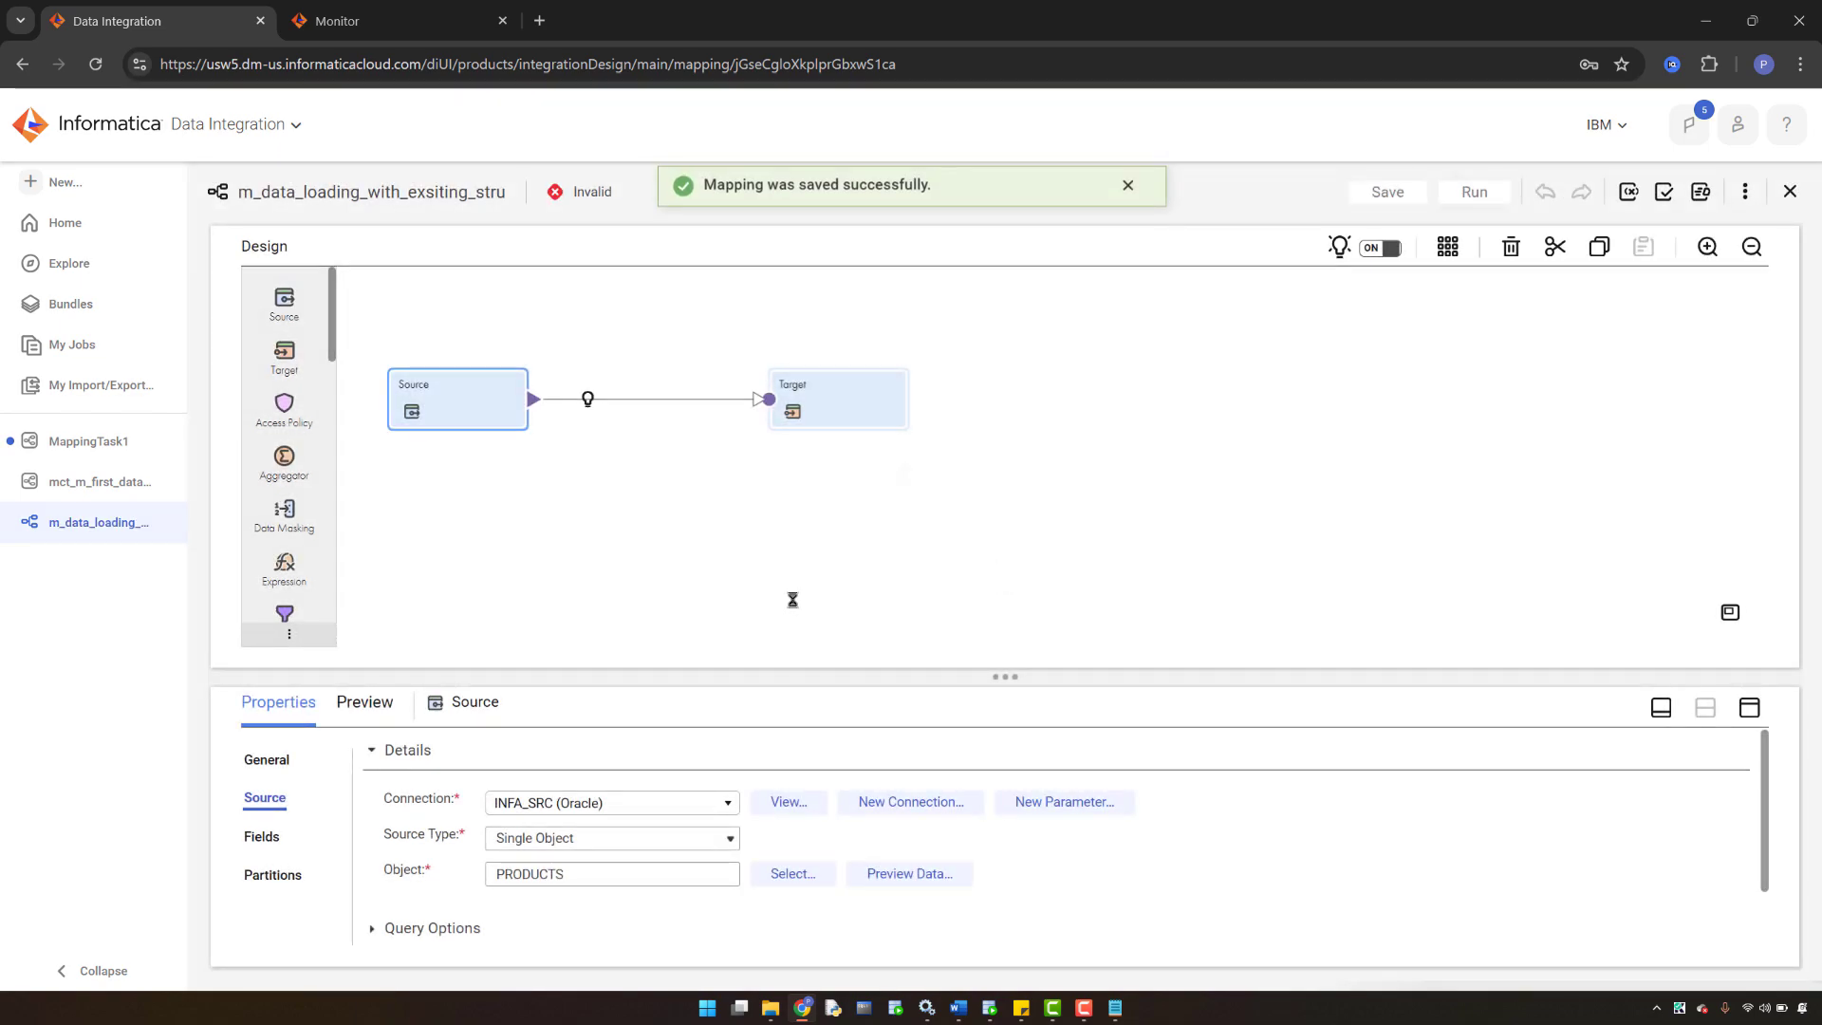
- Point the Target at table PRODUCTS_TGT on the INFA_SRC Oracle connection and save
{"action": "left_click", "coordinate": [826, 413]}
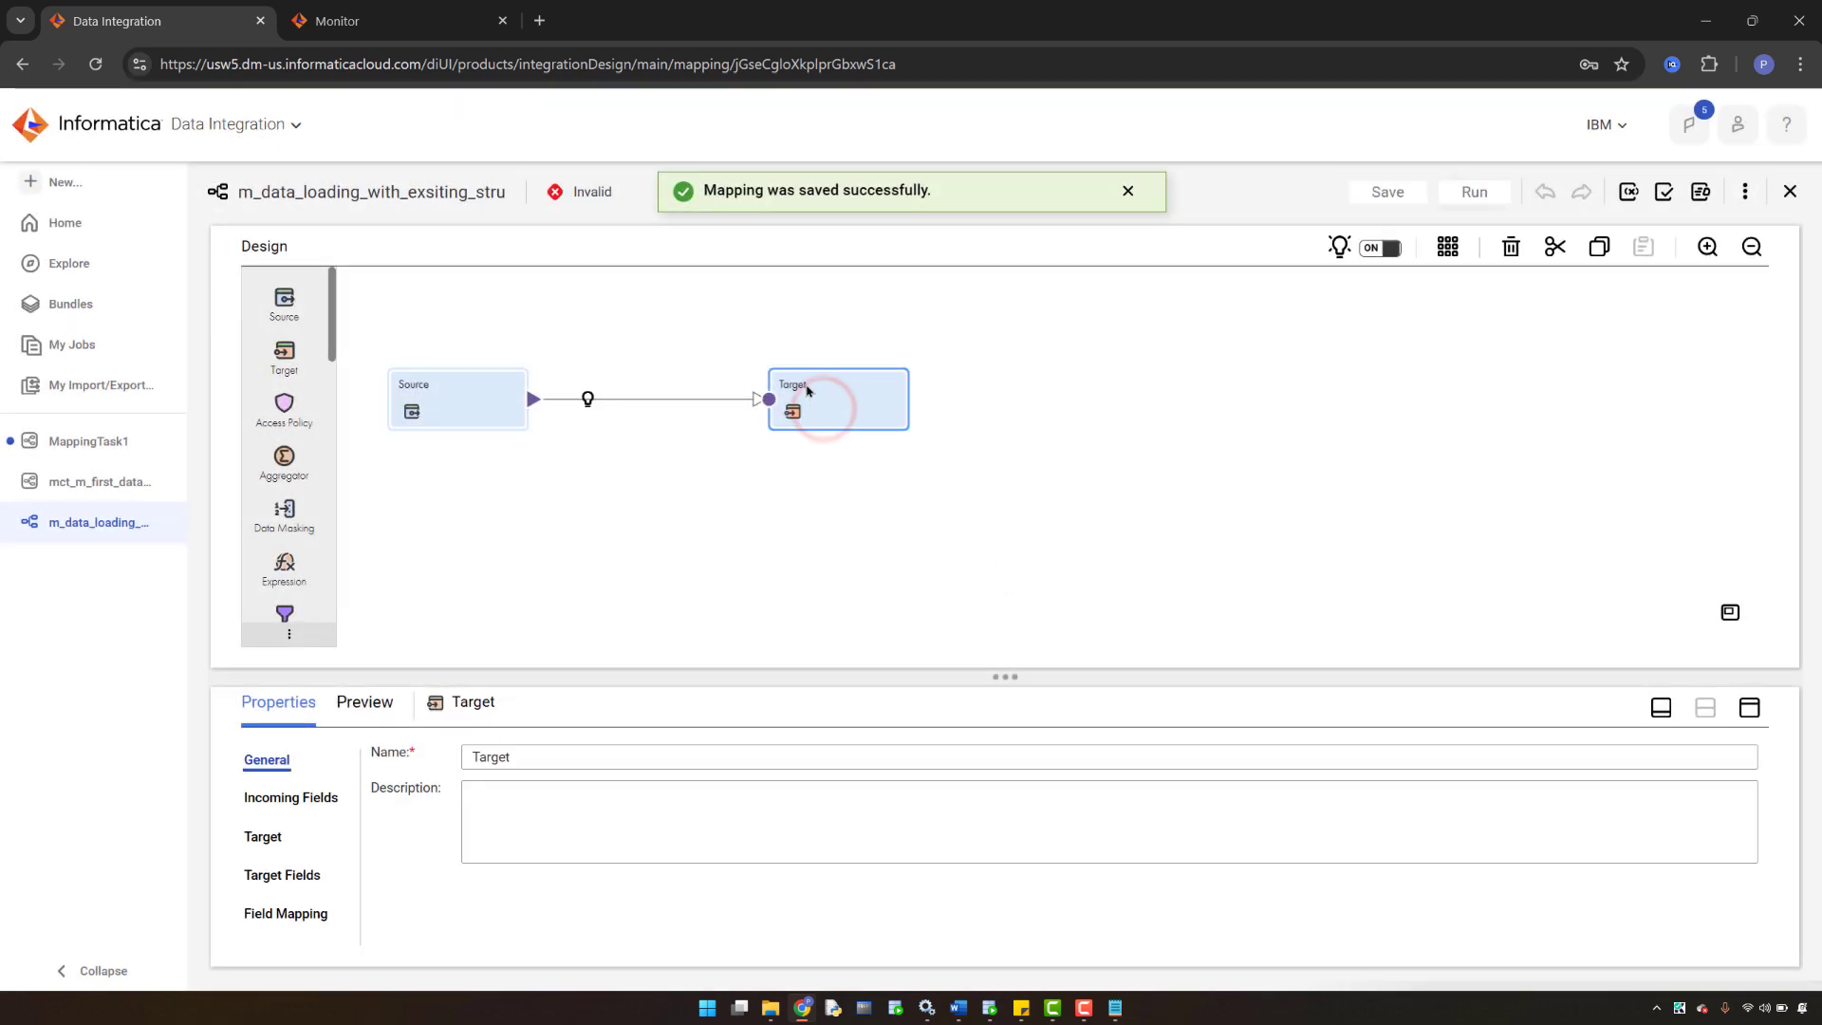
{"action": "left_click", "coordinate": [271, 838]}
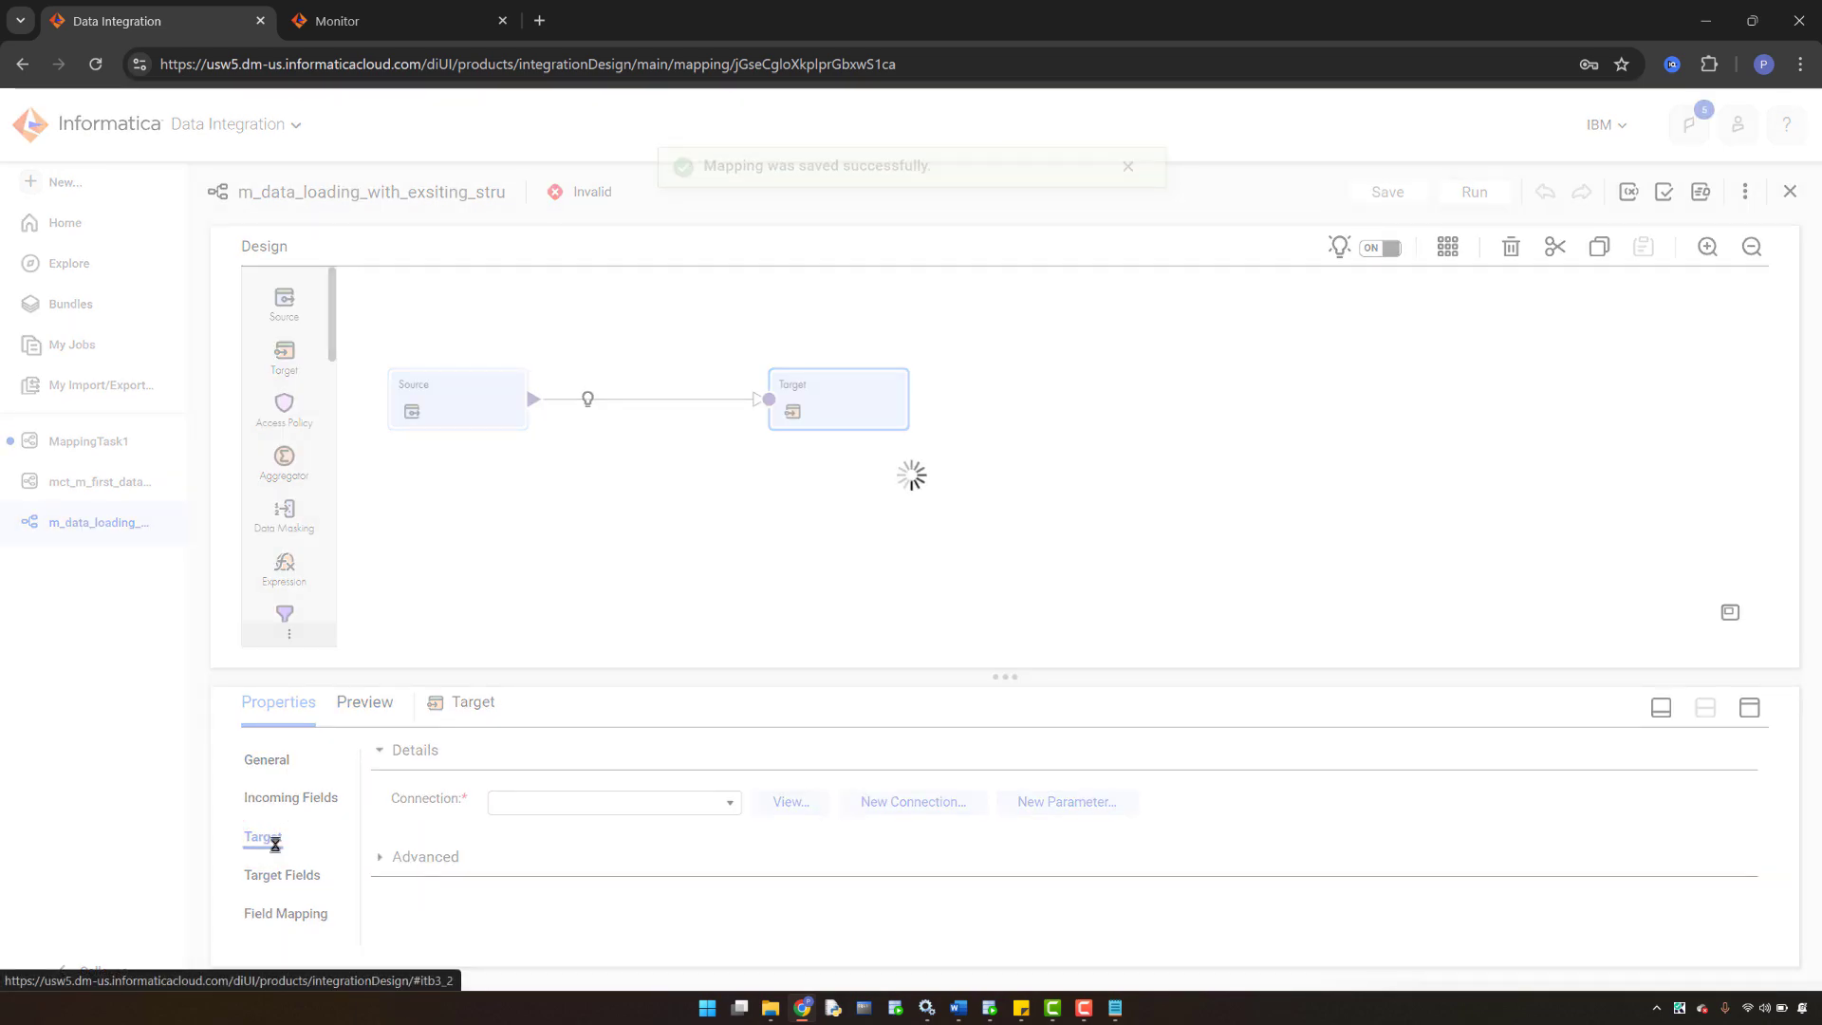
{"action": "left_click", "coordinate": [711, 803]}
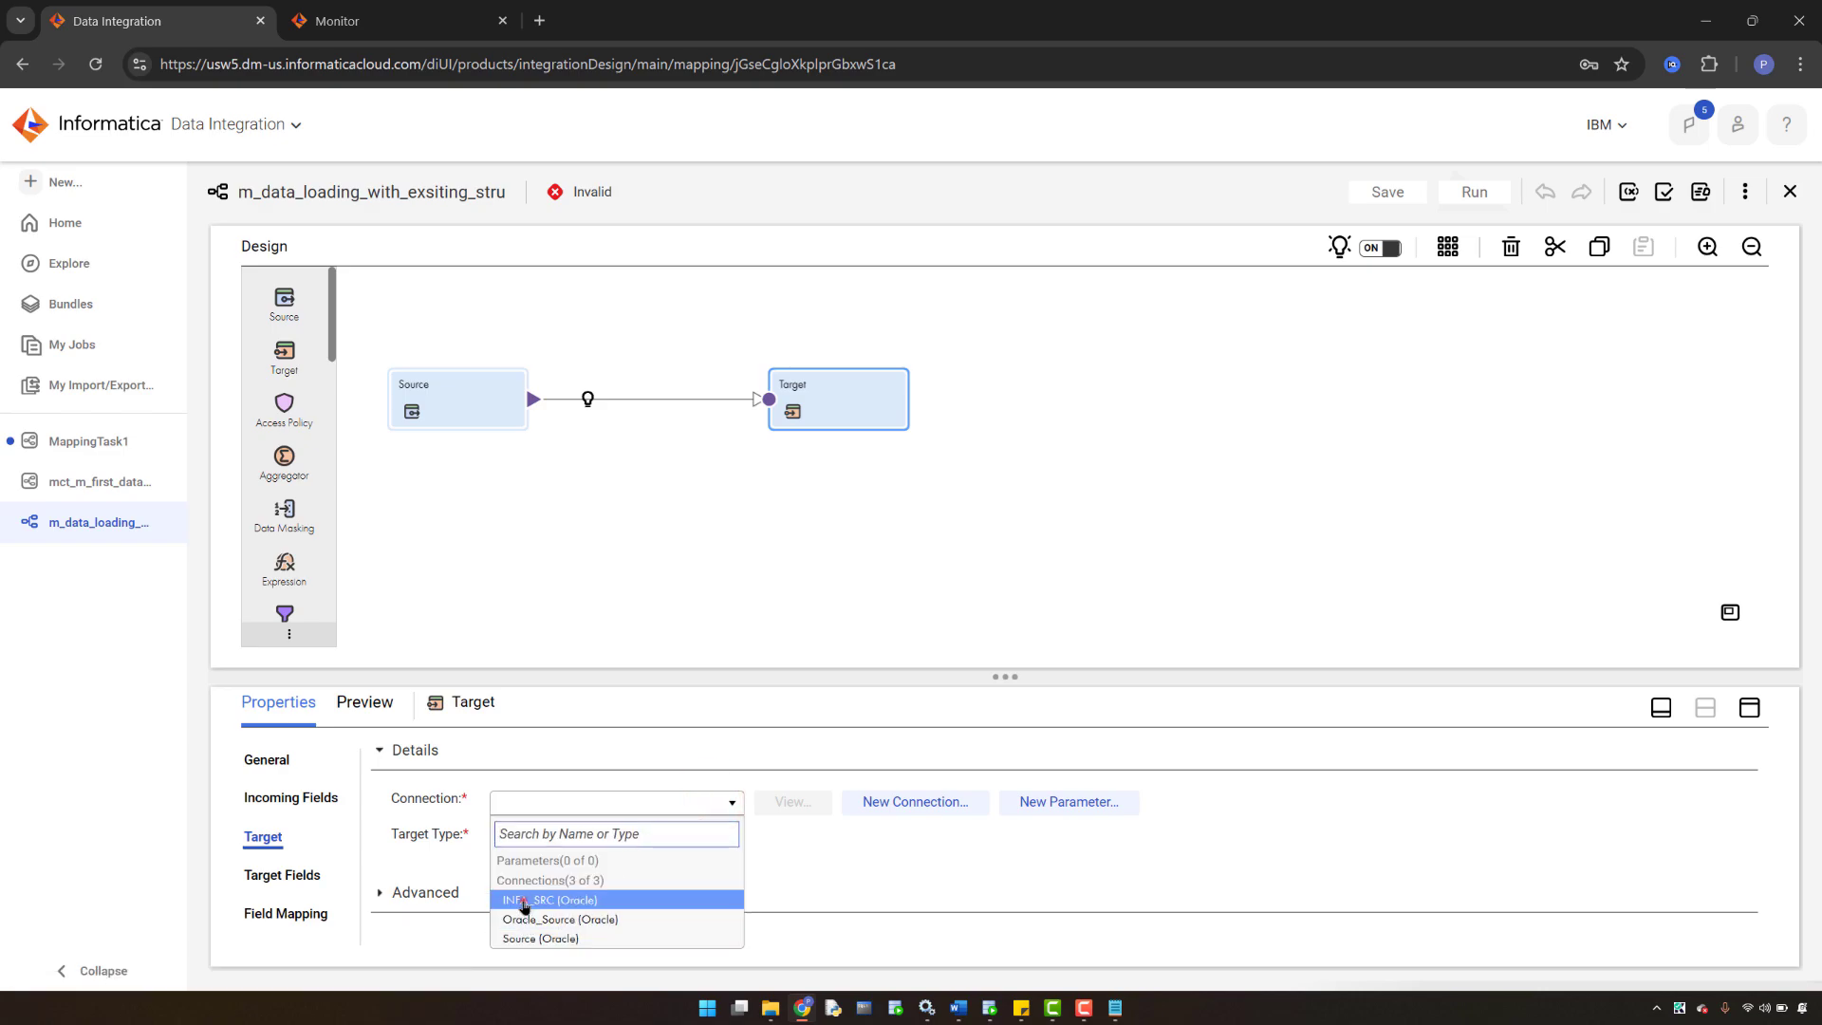
{"action": "left_click", "coordinate": [524, 901]}
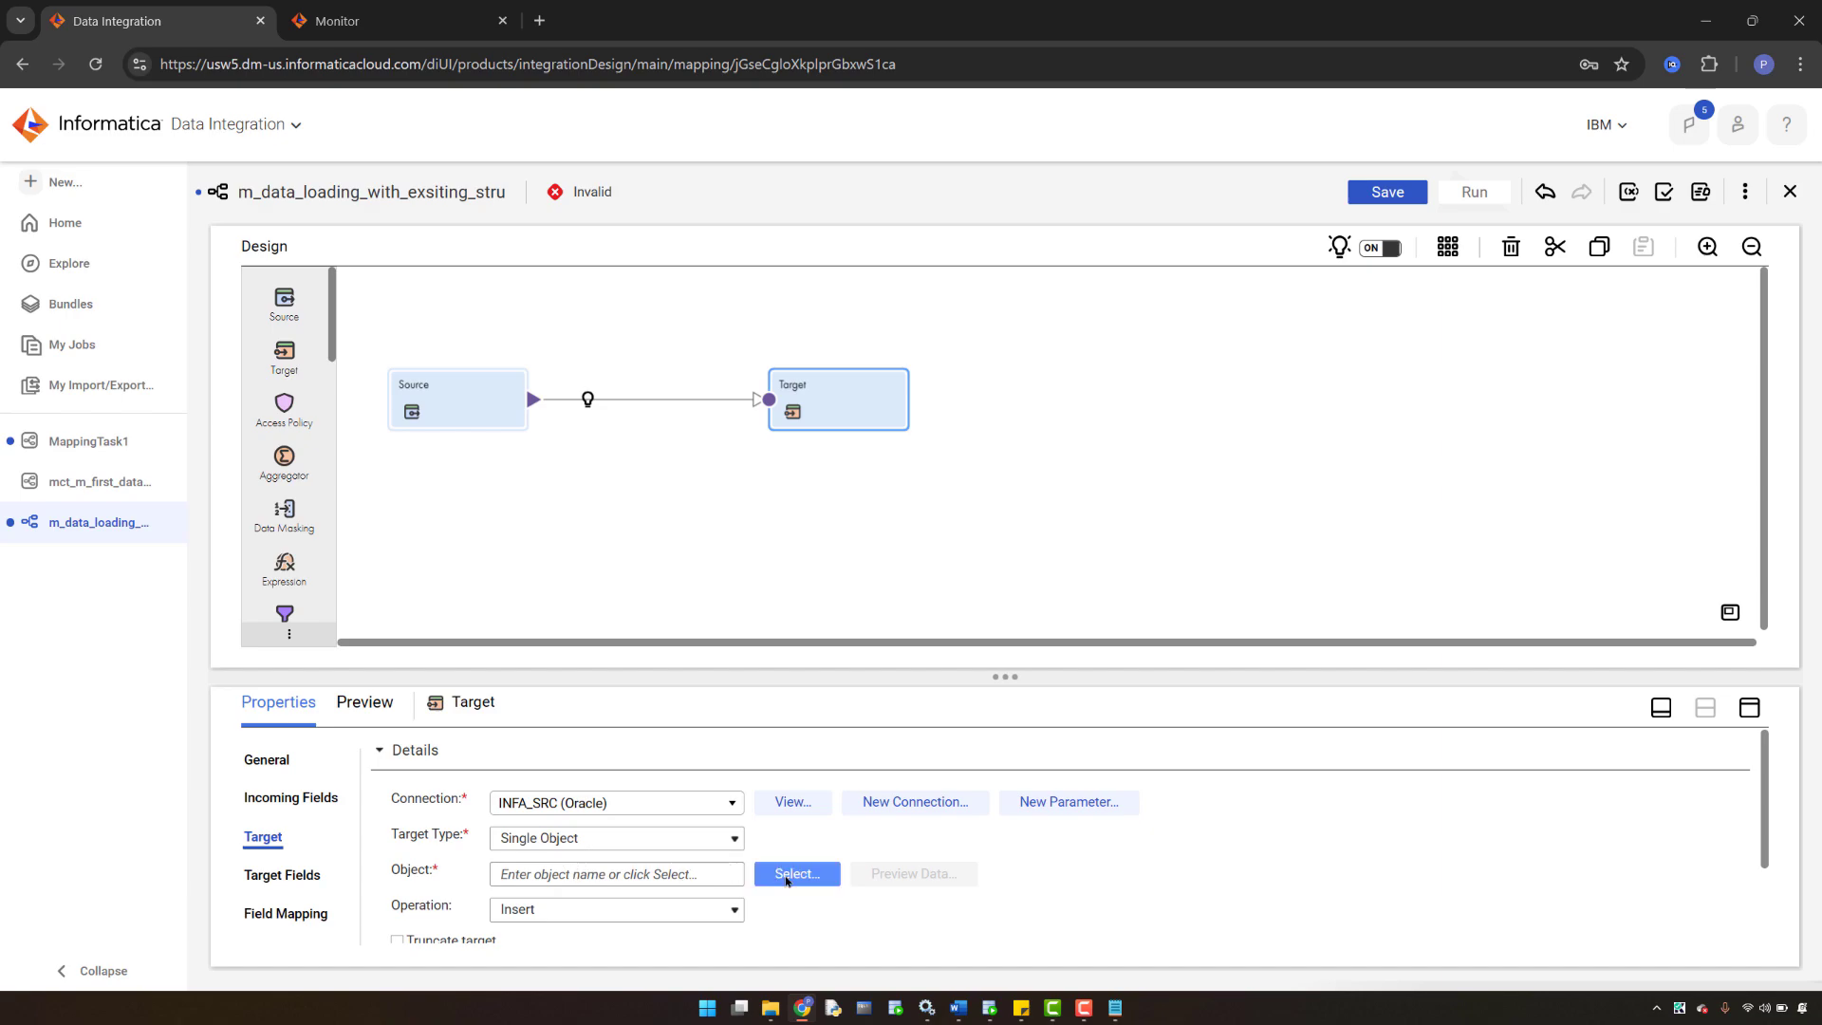
{"action": "left_click", "coordinate": [784, 873]}
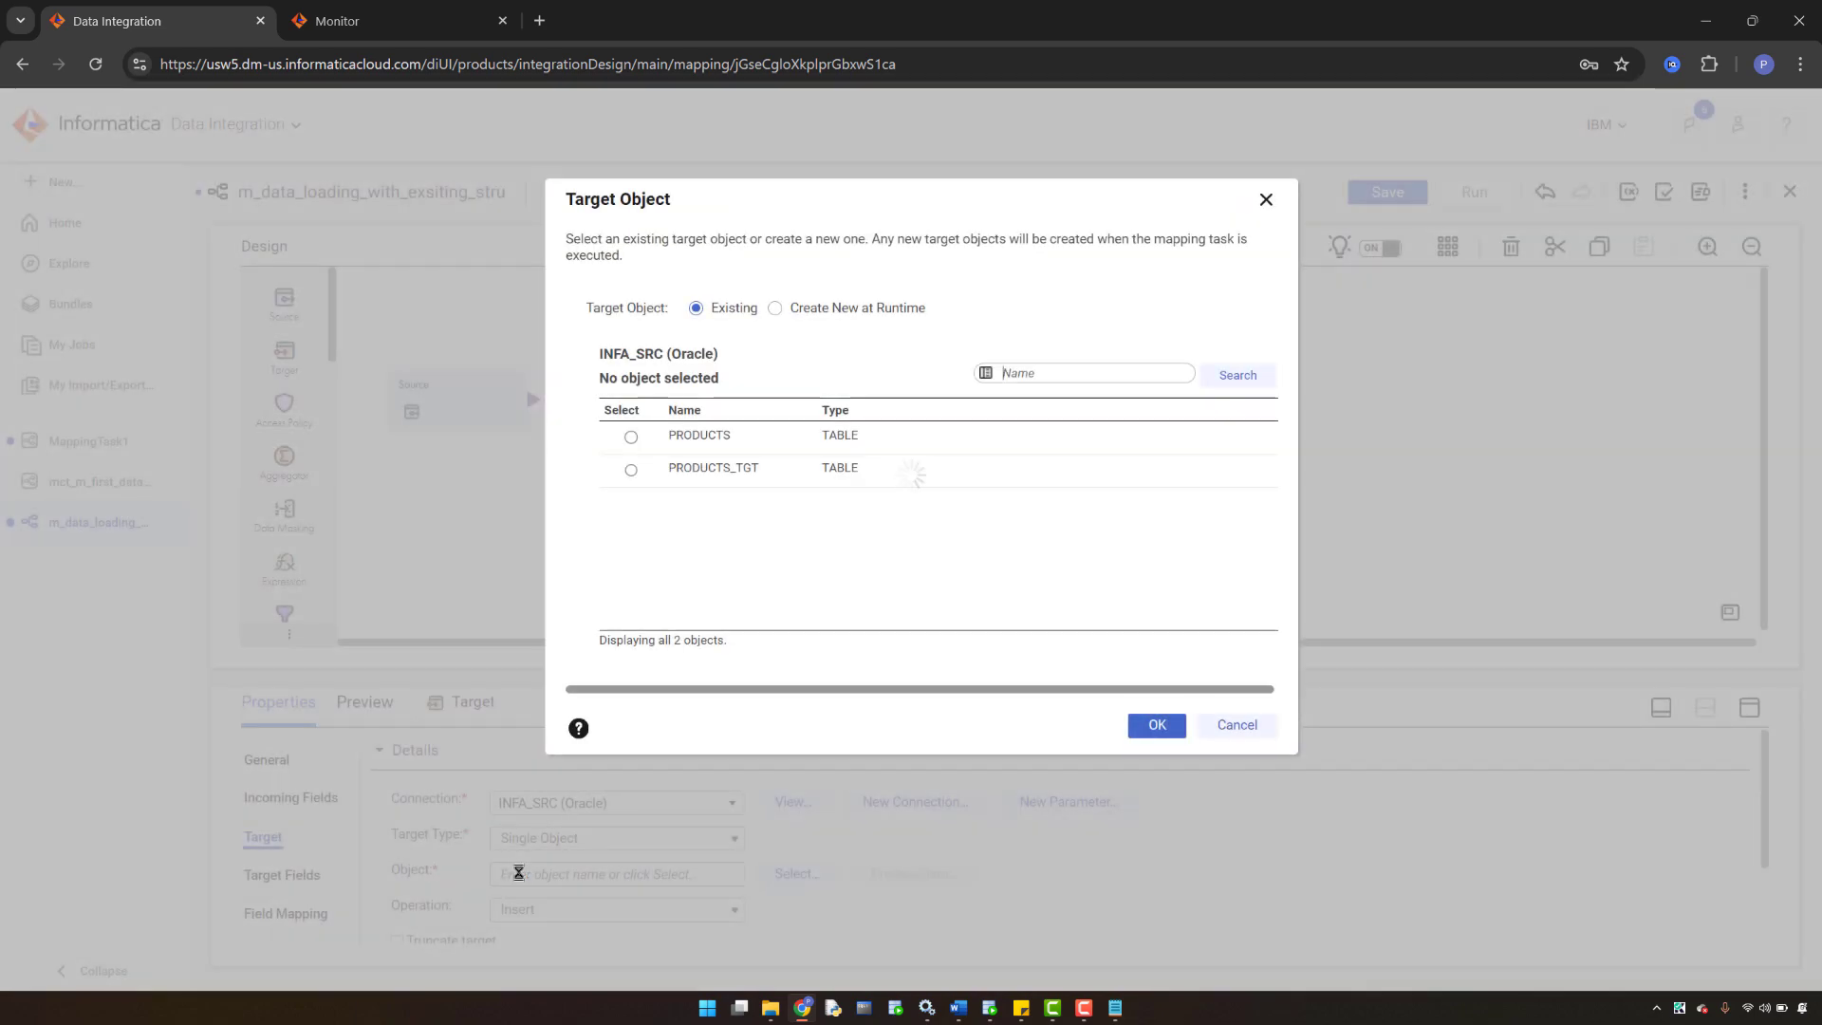
{"action": "left_click", "coordinate": [631, 470]}
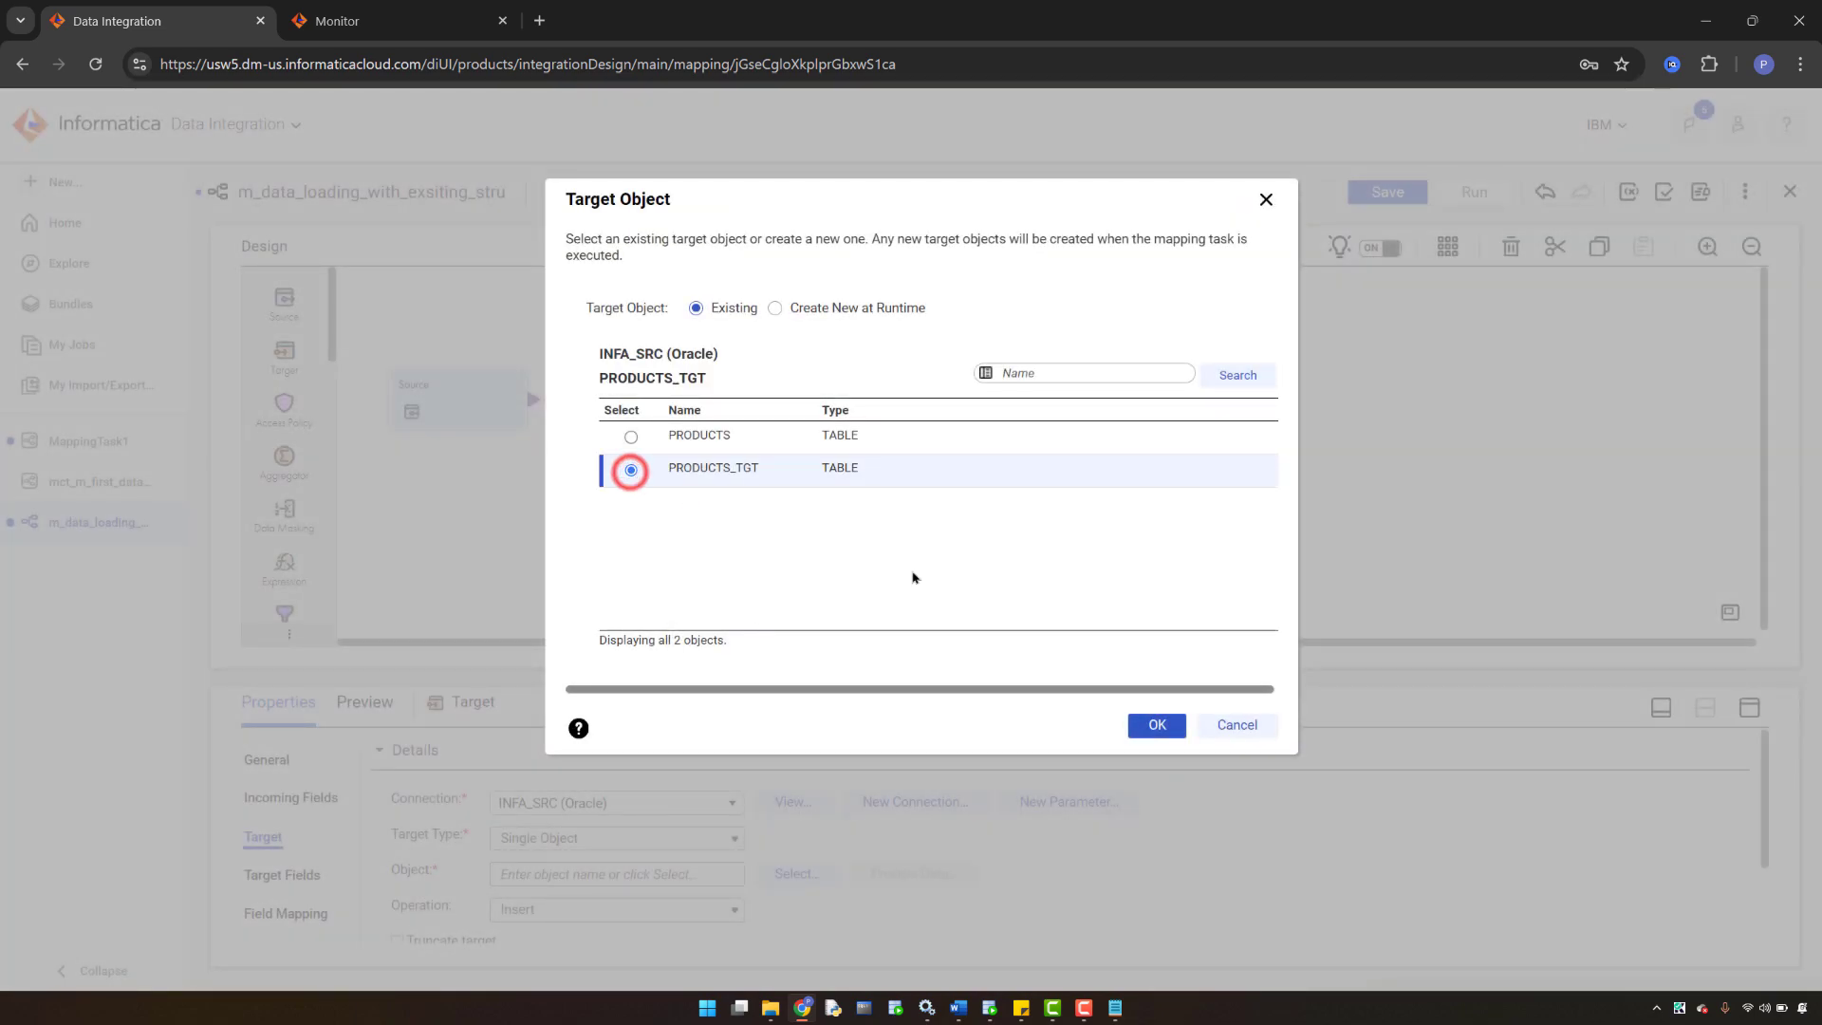
{"action": "left_click", "coordinate": [1152, 726]}
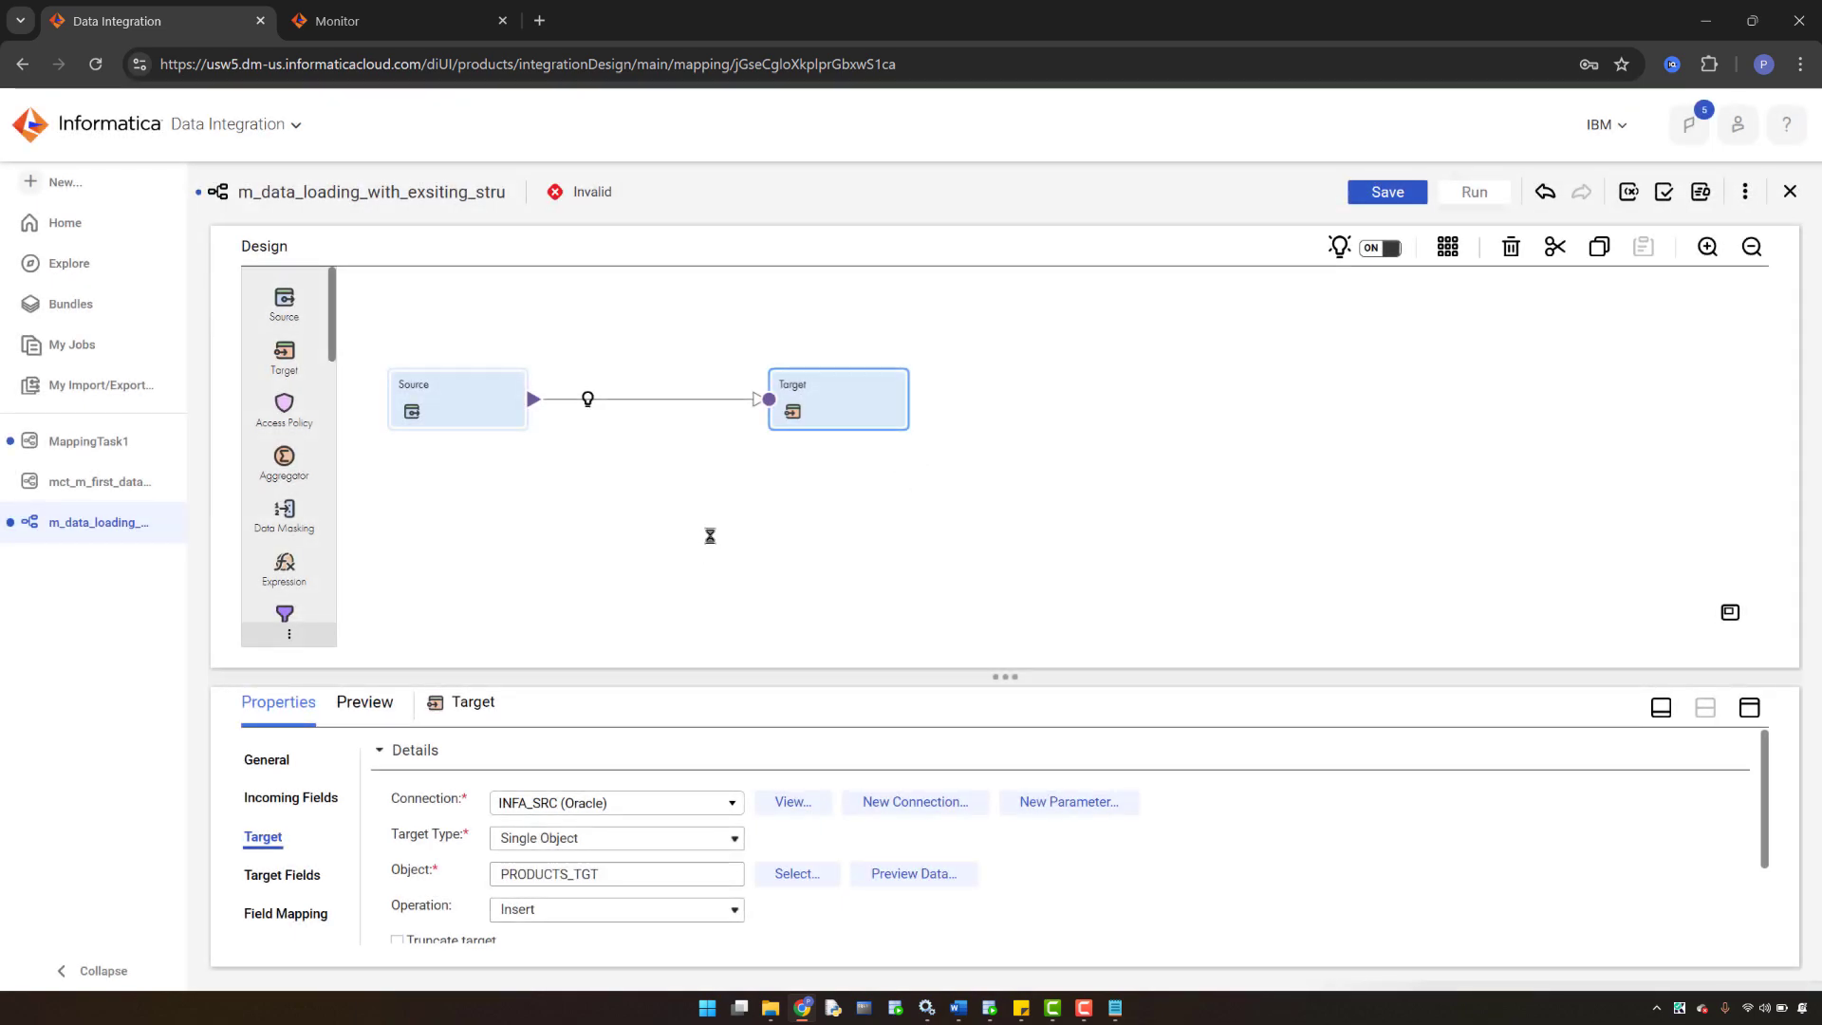
{"action": "left_click_drag", "start_coordinate": [1761, 805], "coordinate": [1756, 954]}
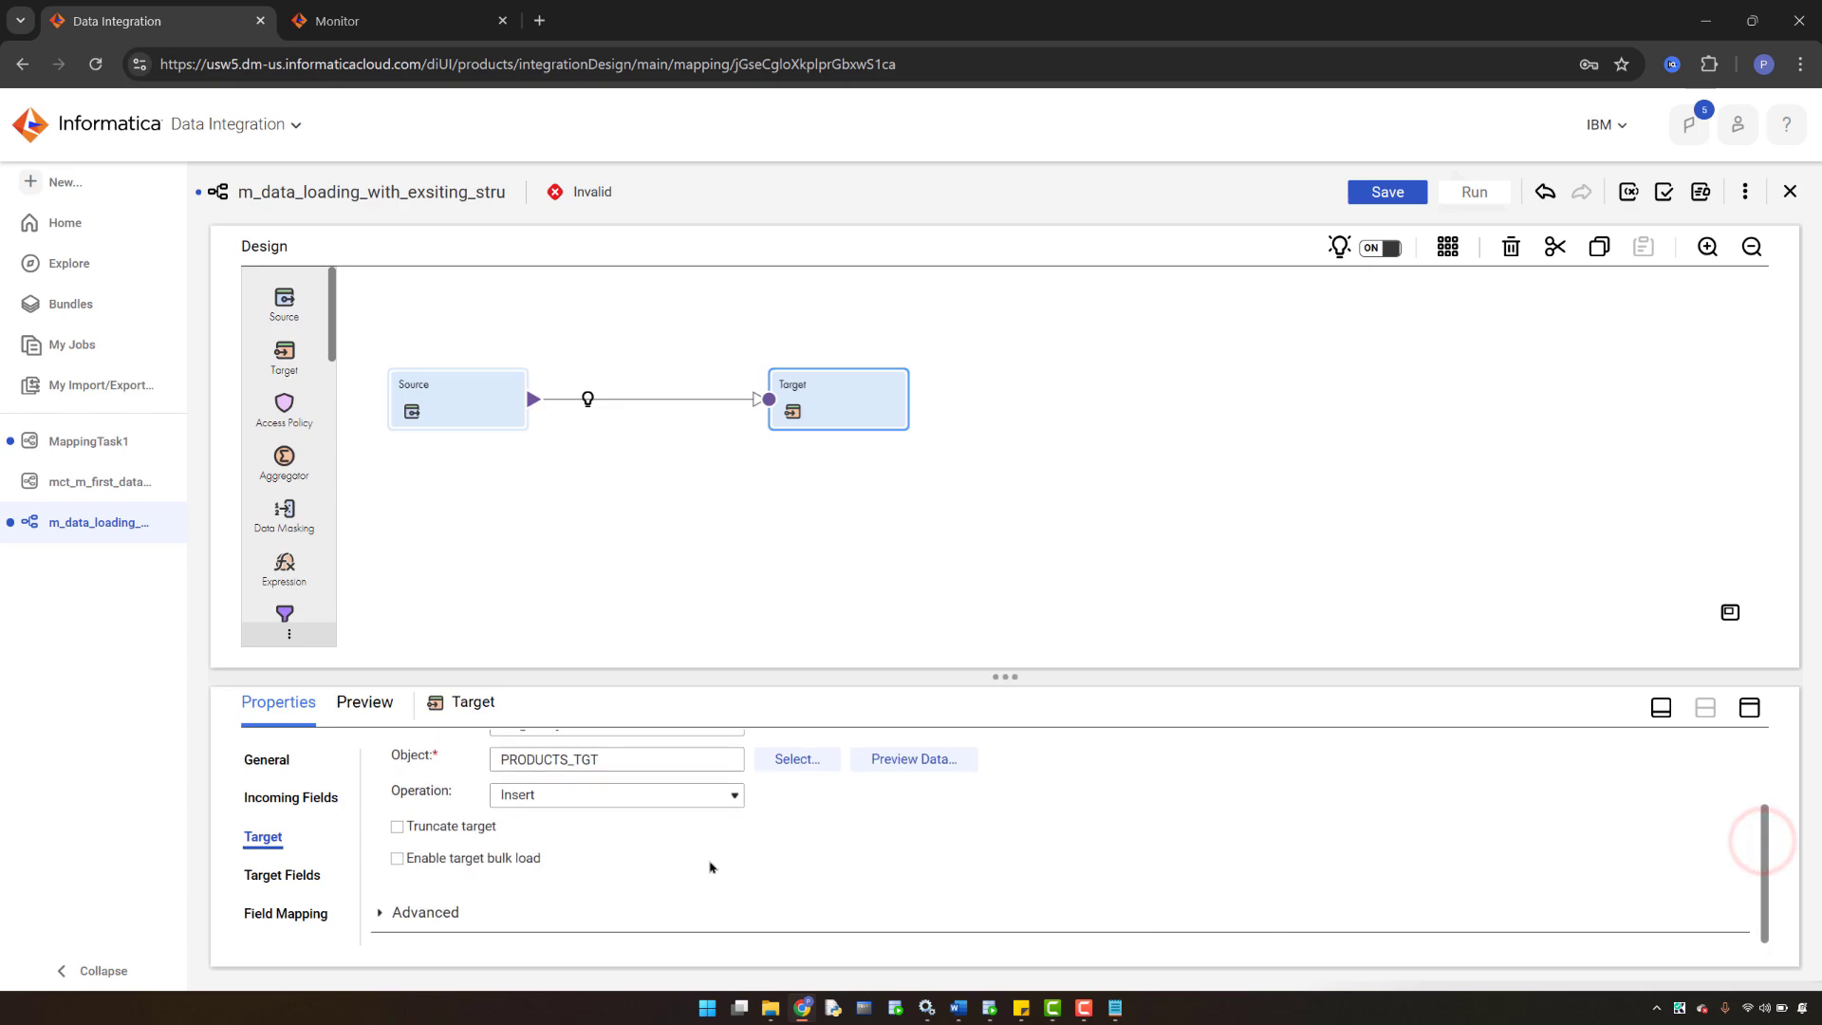
{"action": "left_click", "coordinate": [1388, 191]}
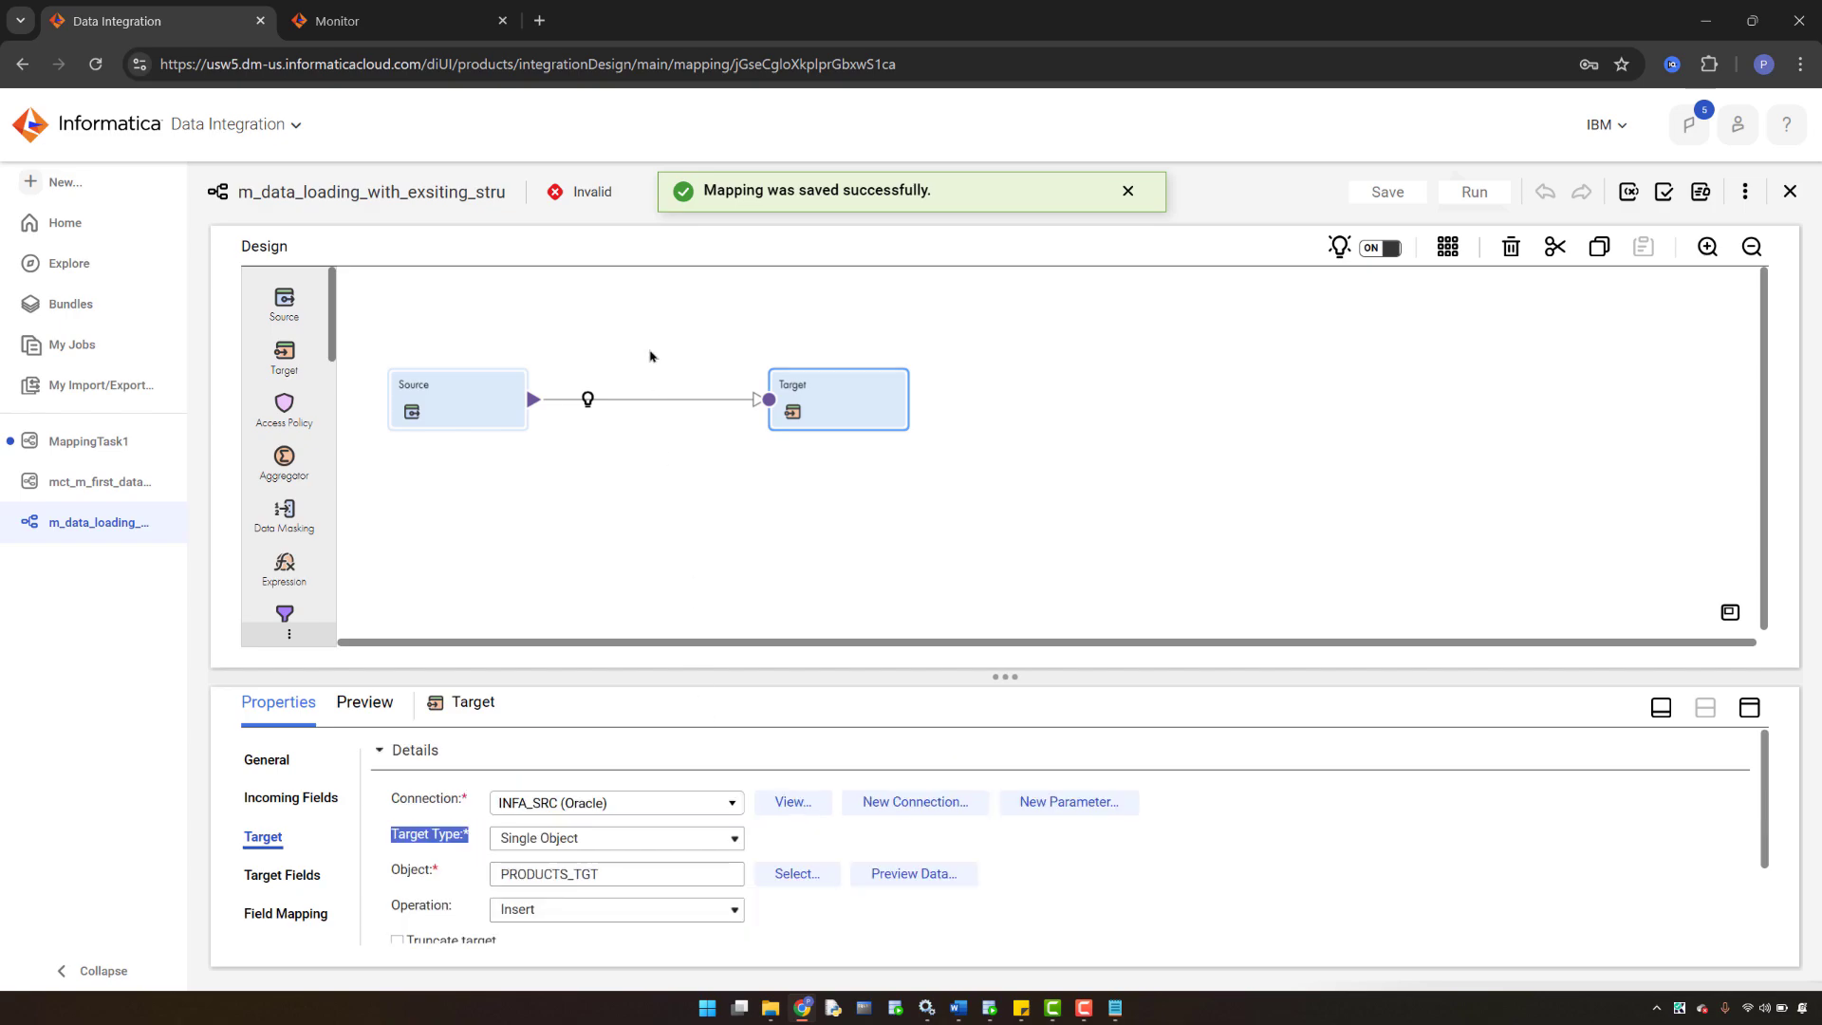
- Validate the mapping and inspect the Target's validation error details
{"action": "left_click", "coordinate": [887, 275]}
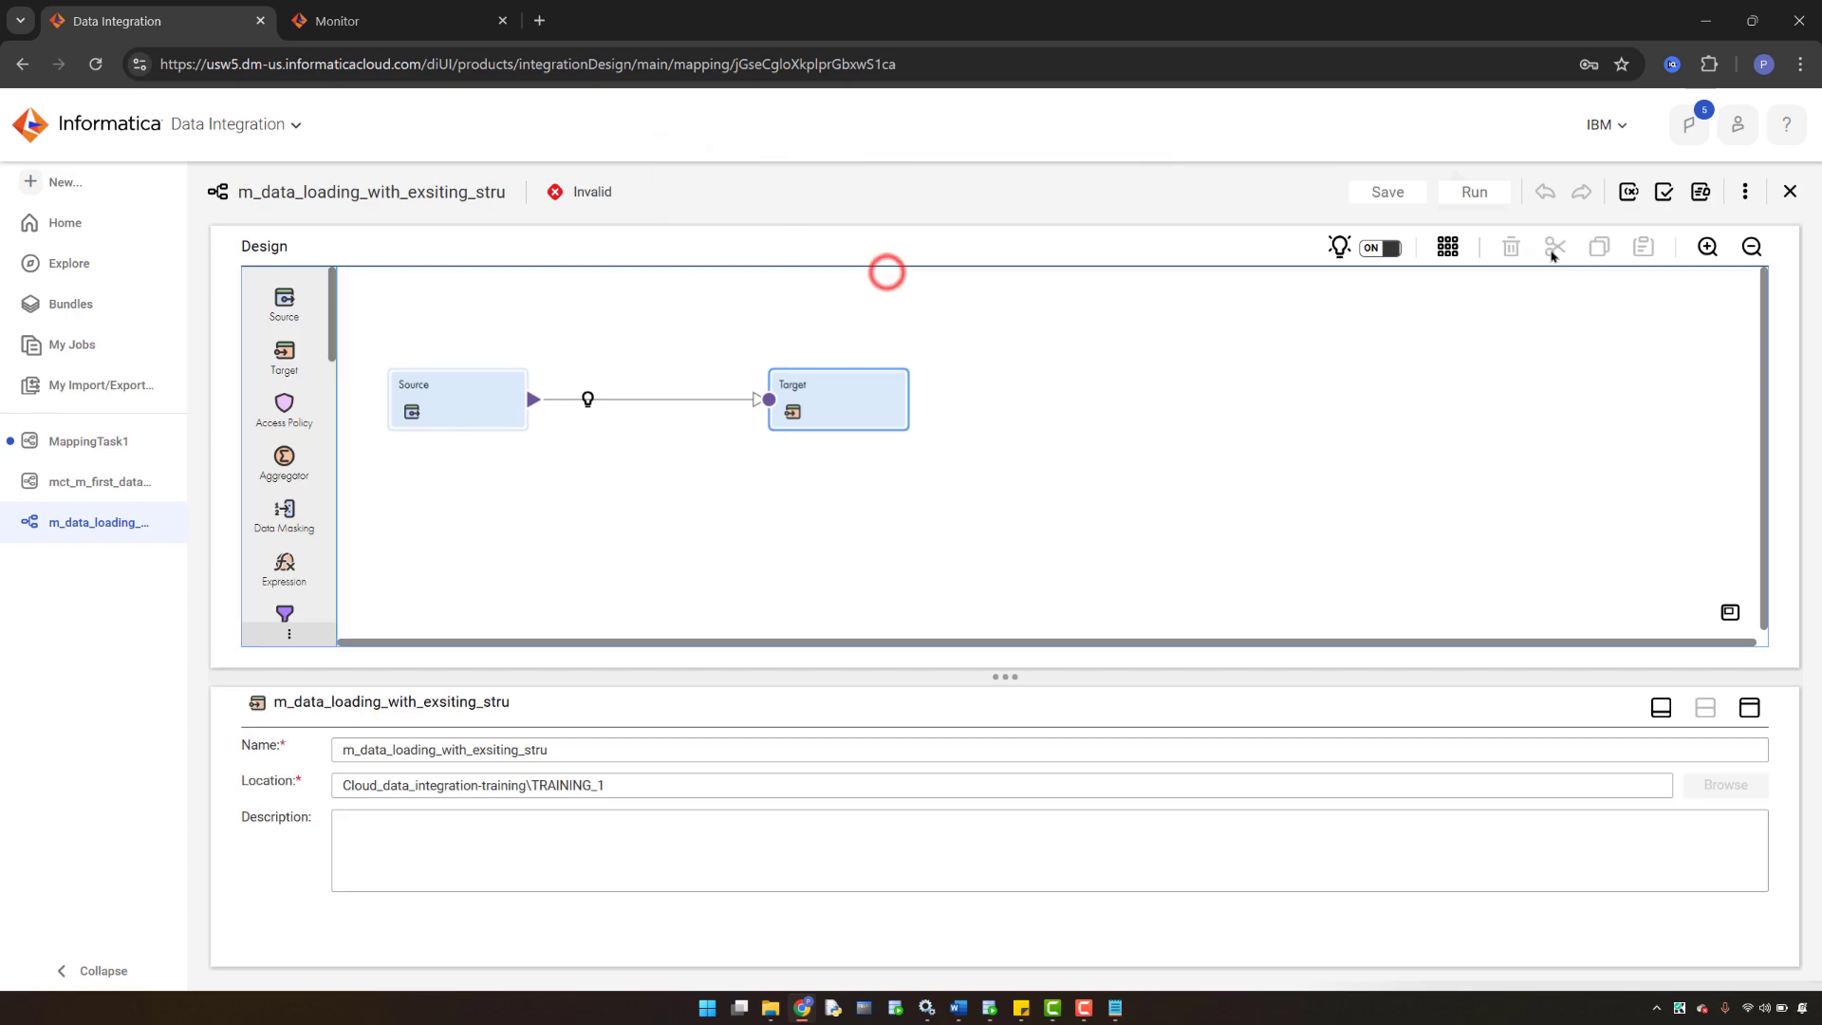
{"action": "right_click", "coordinate": [1666, 196]}
{"action": "key", "text": "Escape"}
{"action": "left_click", "coordinate": [1665, 196]}
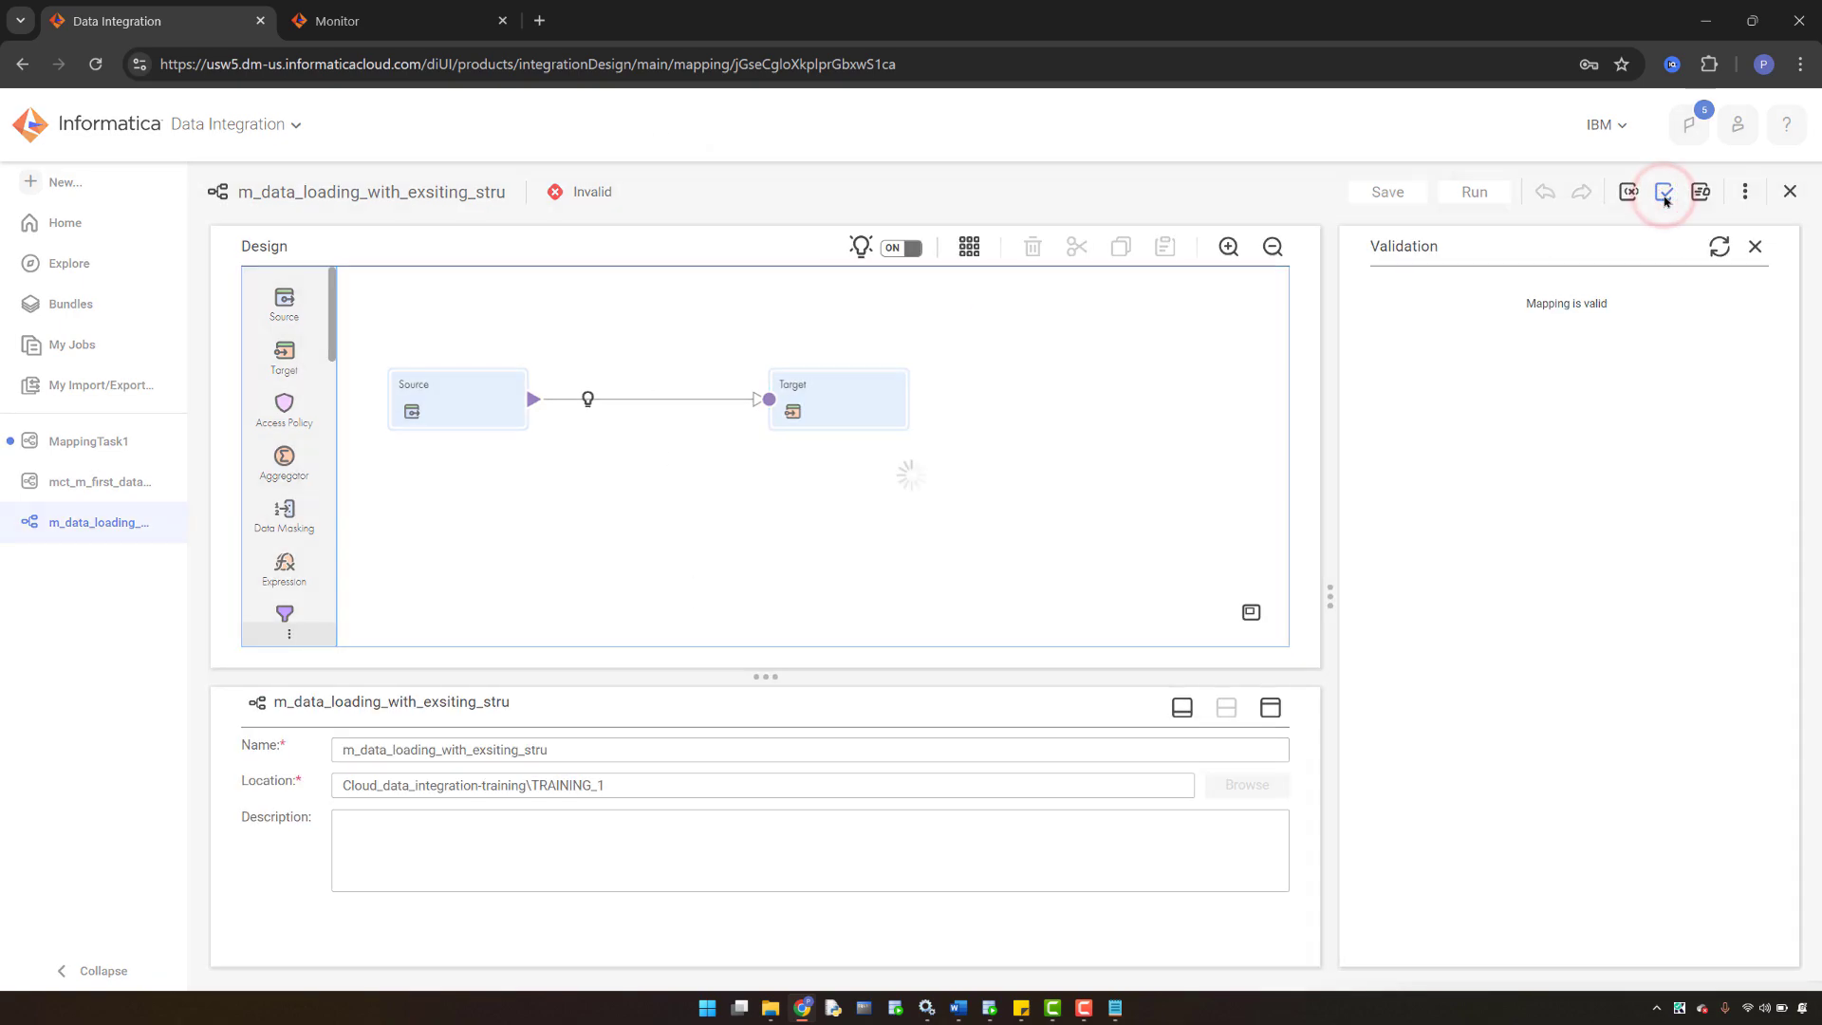
{"action": "left_click", "coordinate": [1383, 296]}
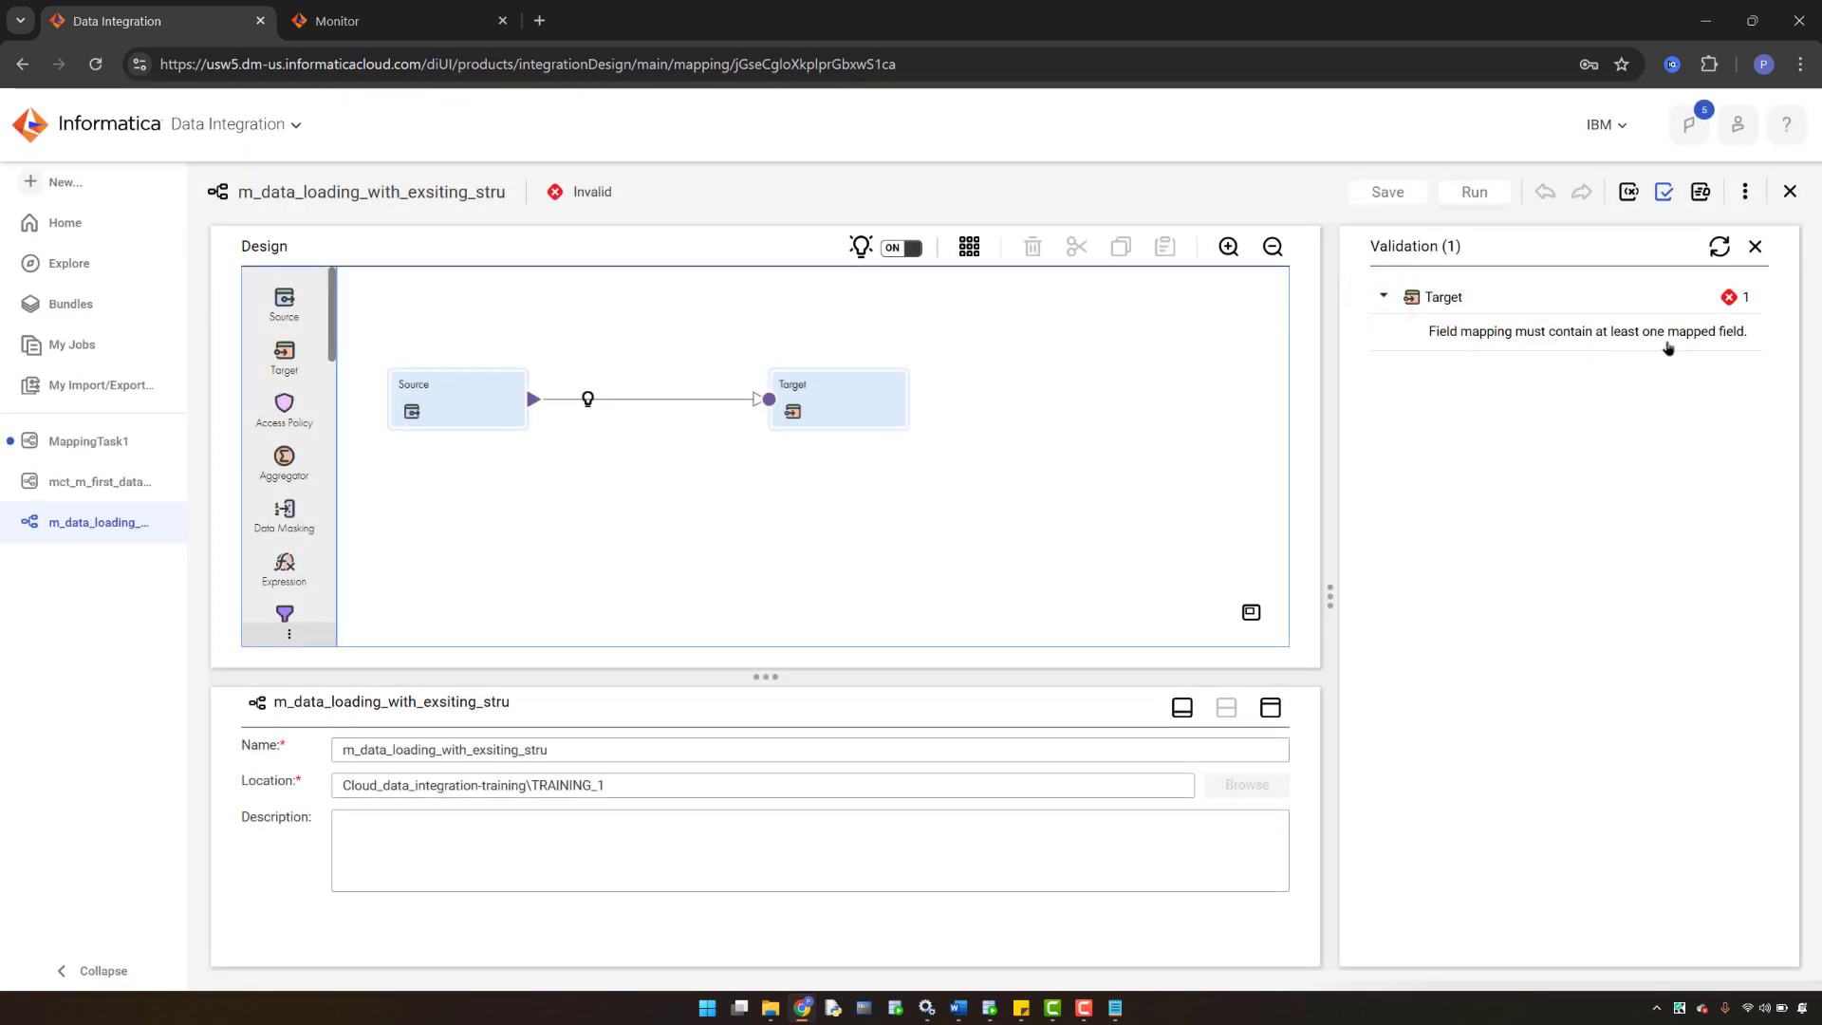
{"action": "left_click", "coordinate": [1718, 247]}
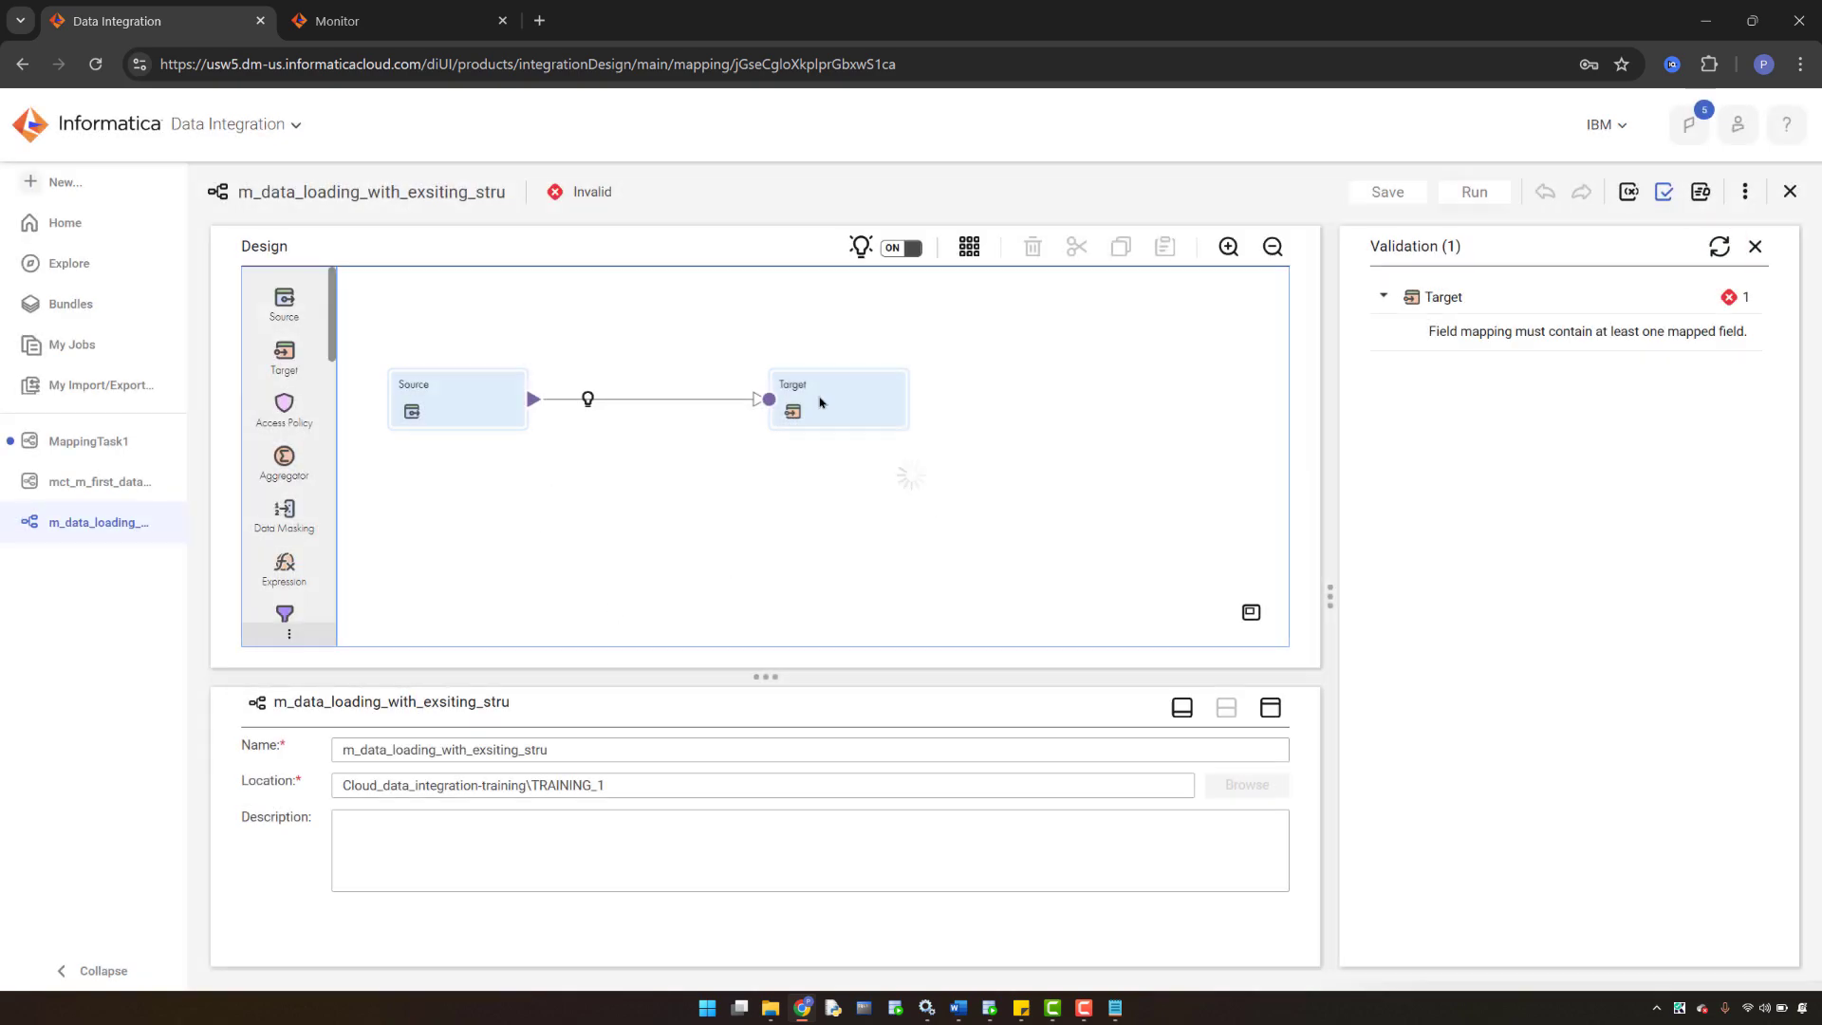
- In the Target's Field Mapping, drag PRODUCT_ID and PRODUCT_NAME onto their target fields
{"action": "left_click", "coordinate": [828, 389]}
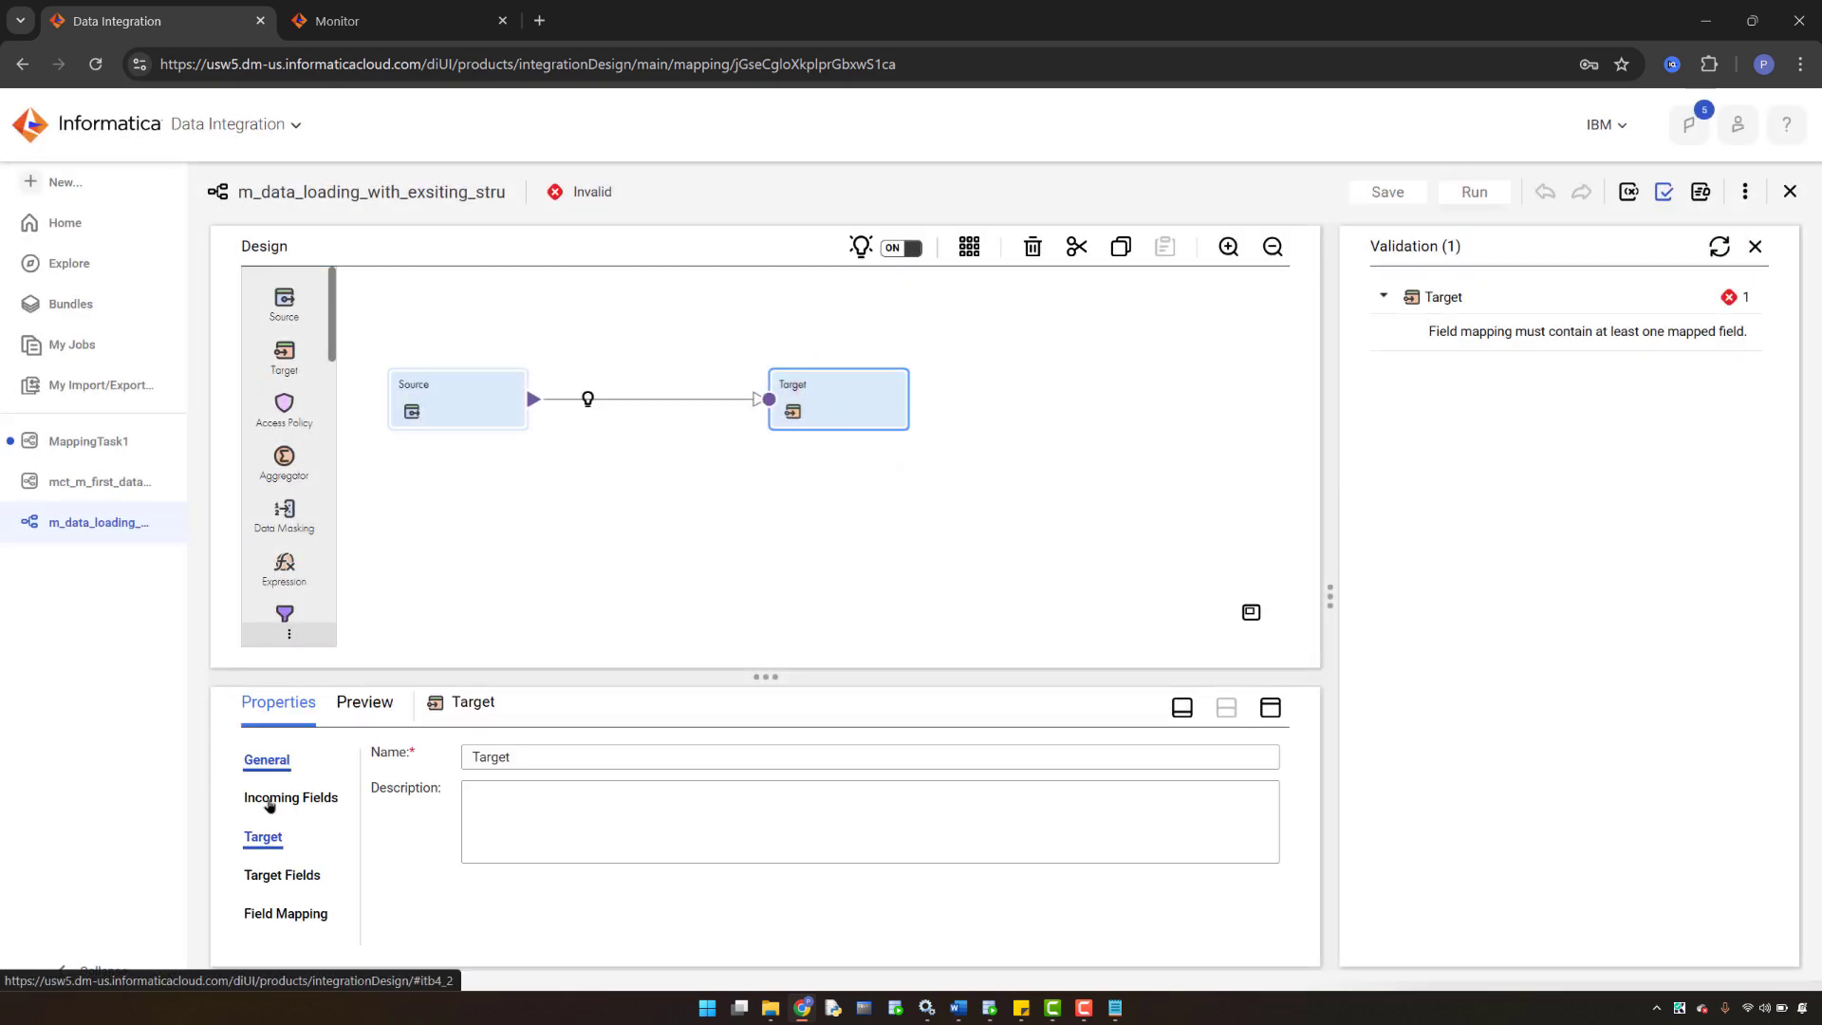
{"action": "left_click", "coordinate": [283, 914]}
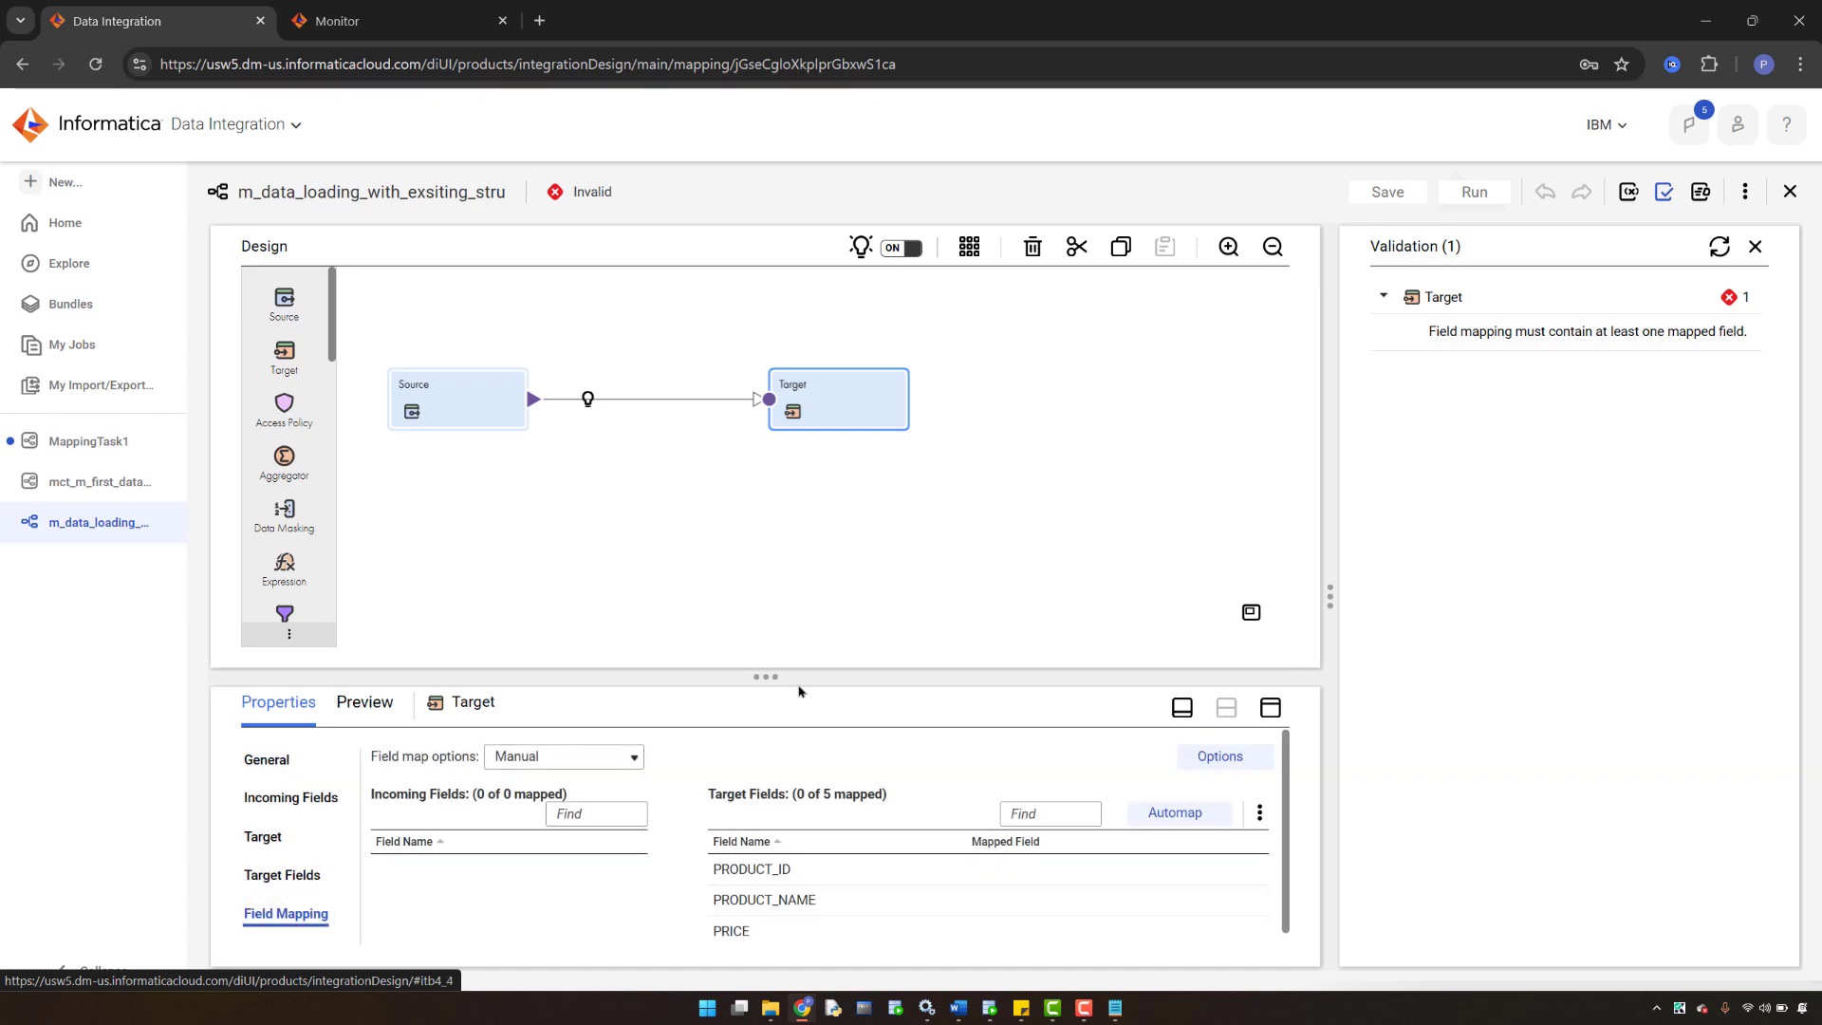
{"action": "left_click_drag", "start_coordinate": [799, 677], "coordinate": [835, 424]}
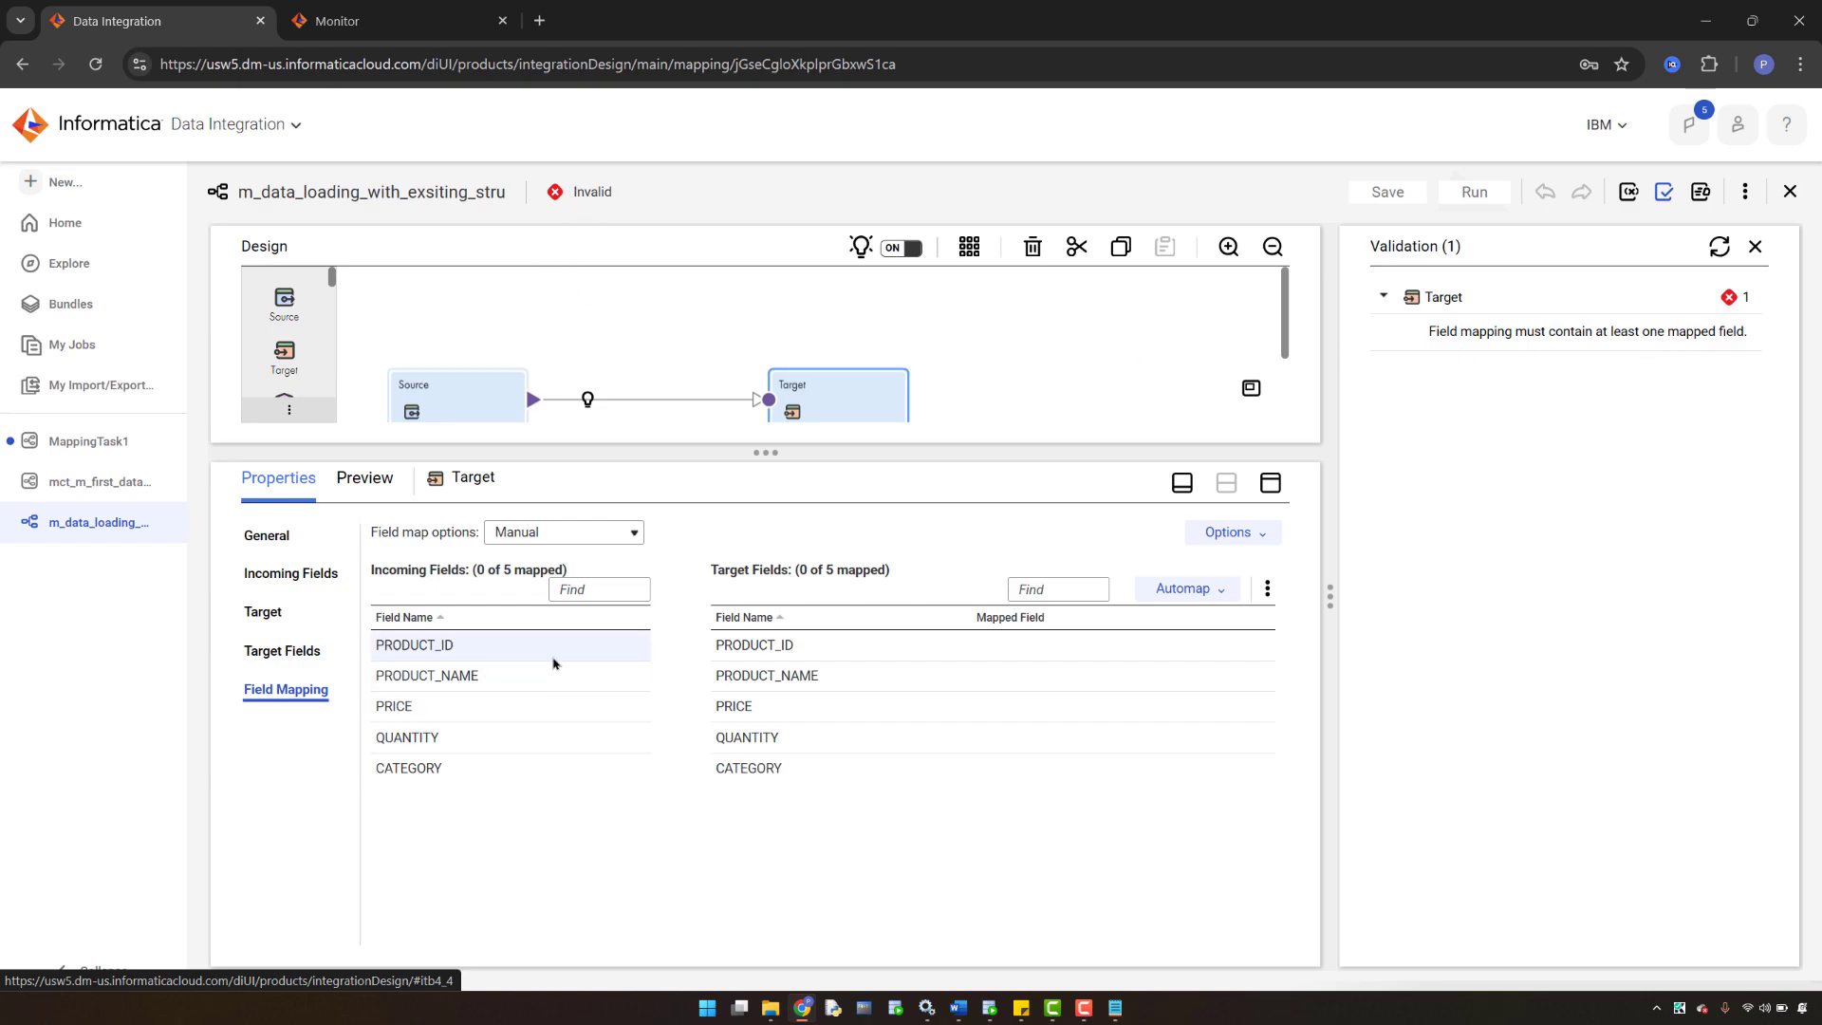
{"action": "mouse_move", "coordinate": [479, 659]}
{"action": "left_click_drag", "start_coordinate": [393, 648], "coordinate": [982, 653]}
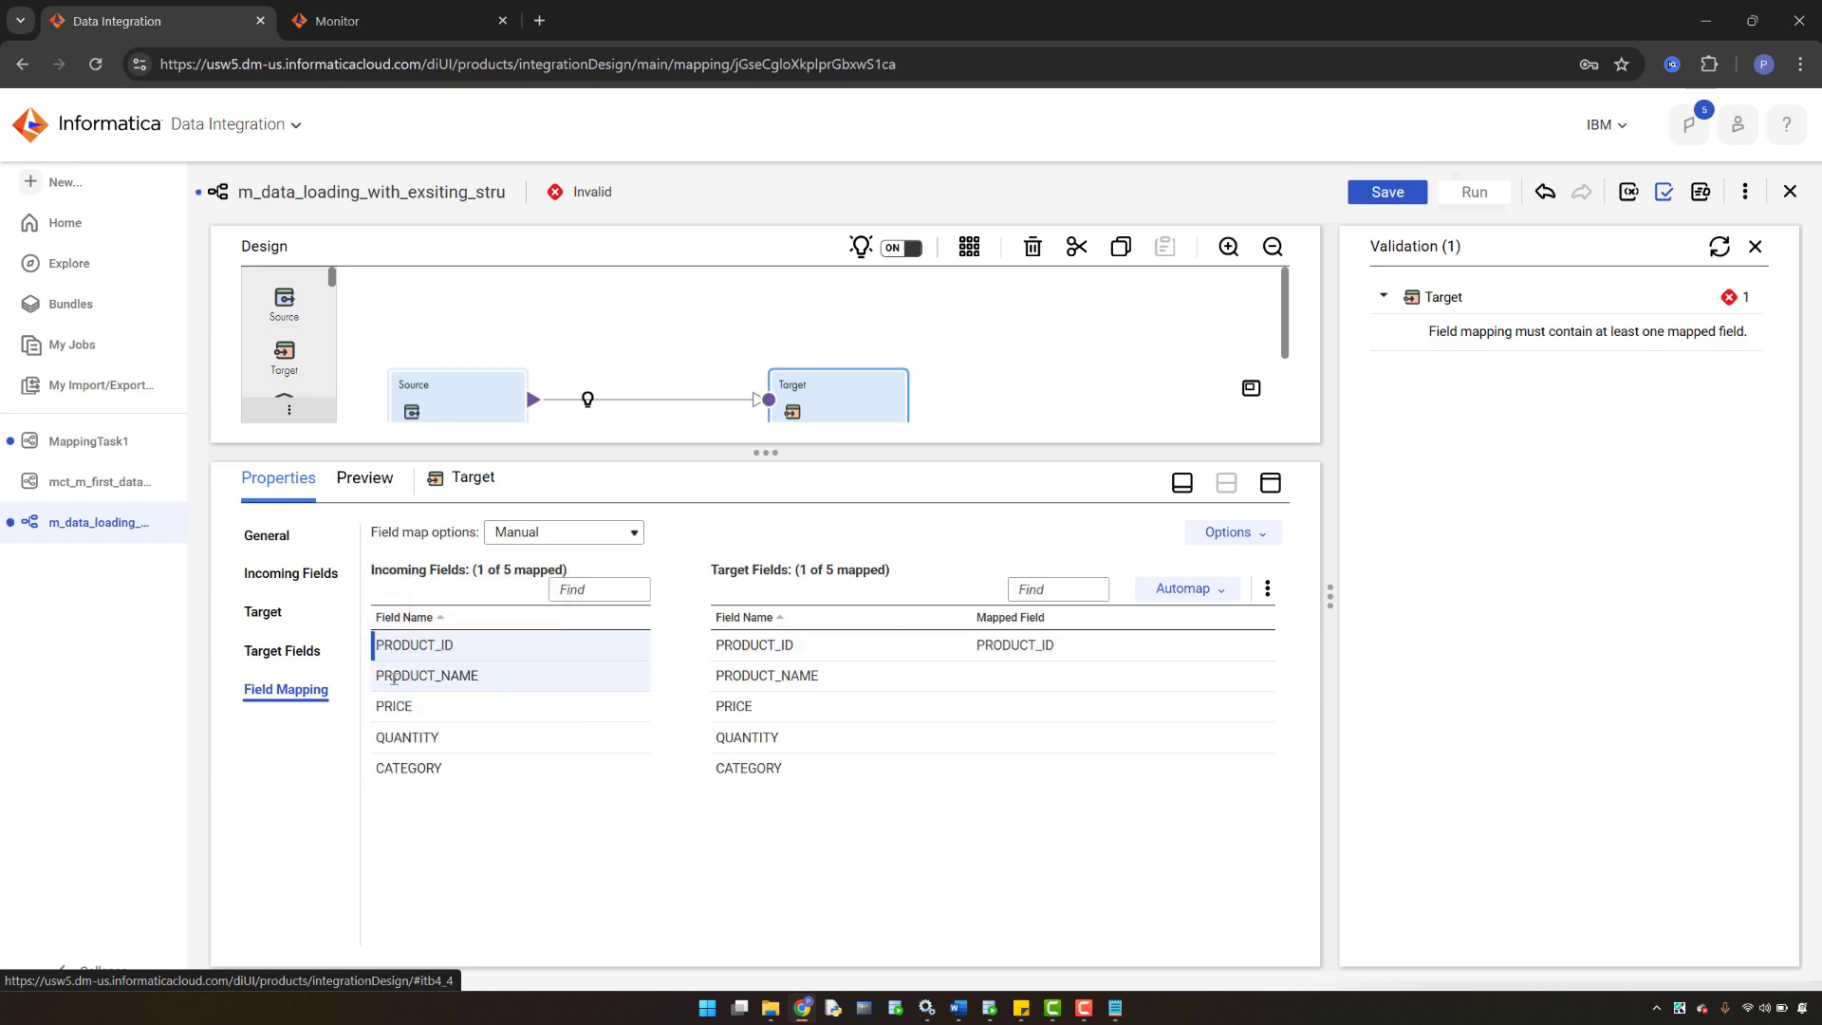
{"action": "left_click_drag", "start_coordinate": [393, 676], "coordinate": [1035, 676]}
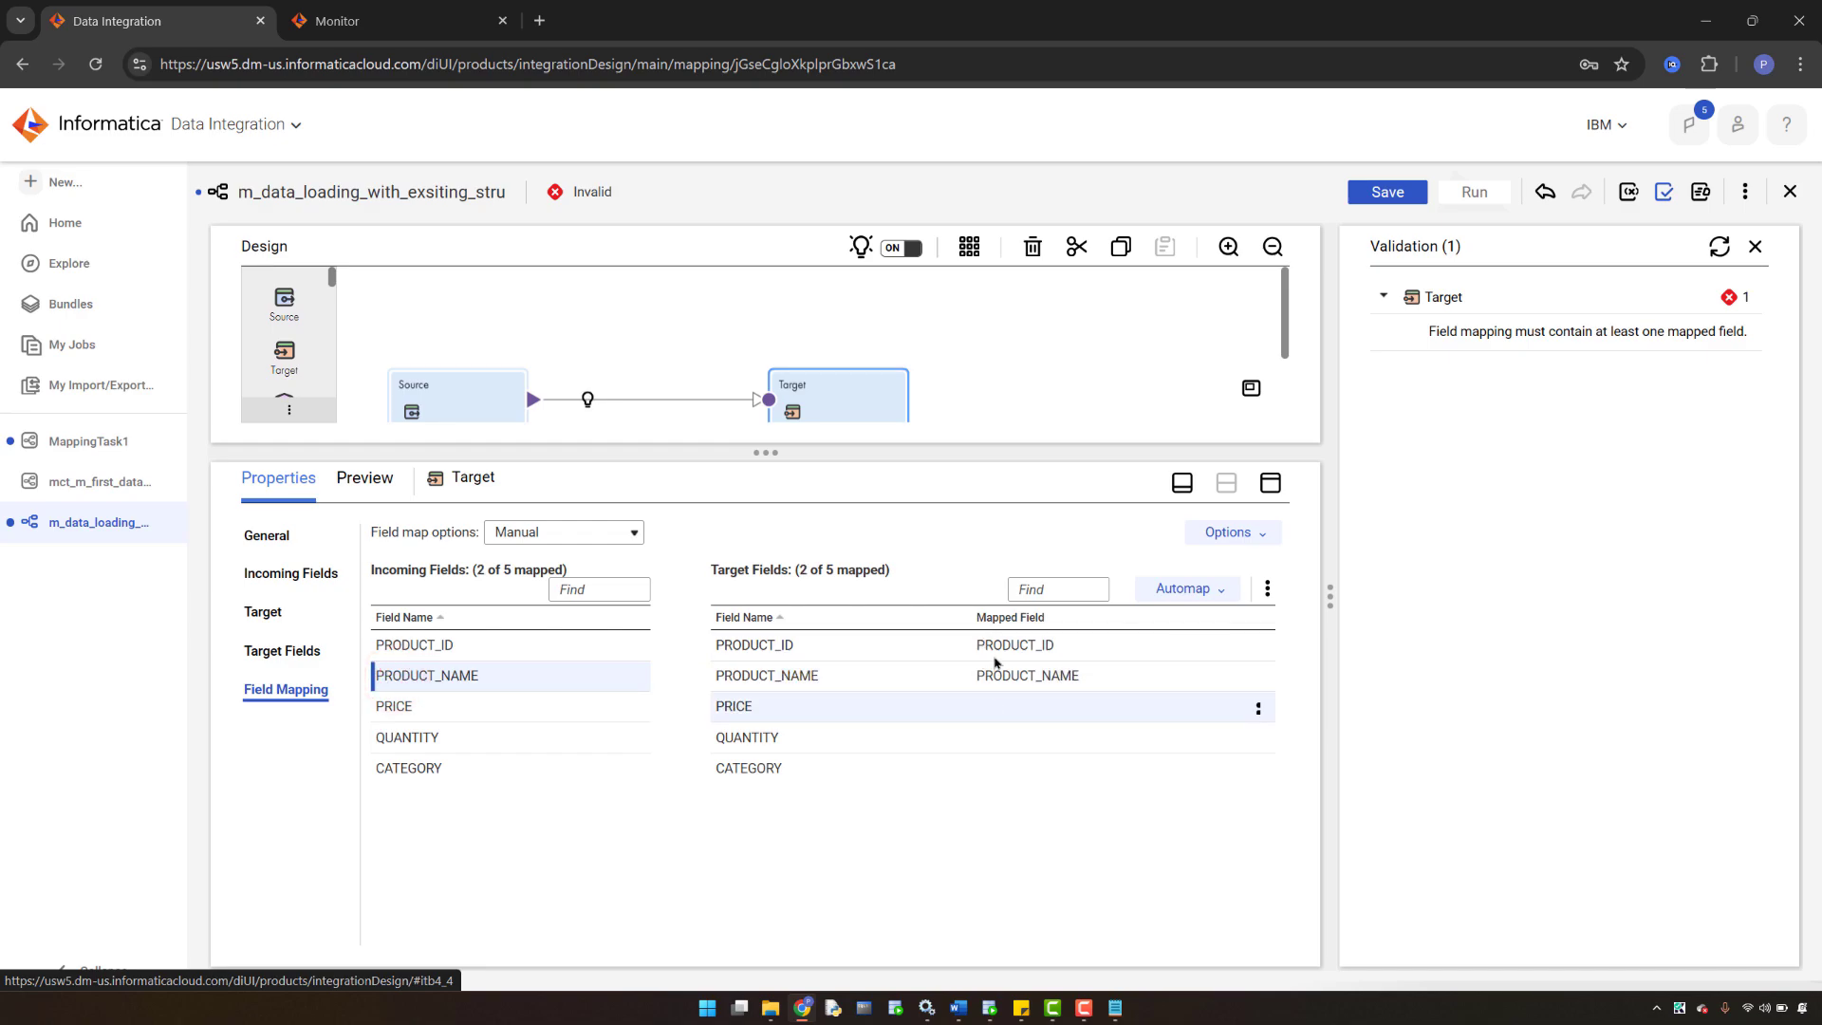
- Unmap PRODUCT_ID and PRODUCT_NAME, close the validation results, and bring up the Automap choices
{"action": "left_click", "coordinate": [1258, 650]}
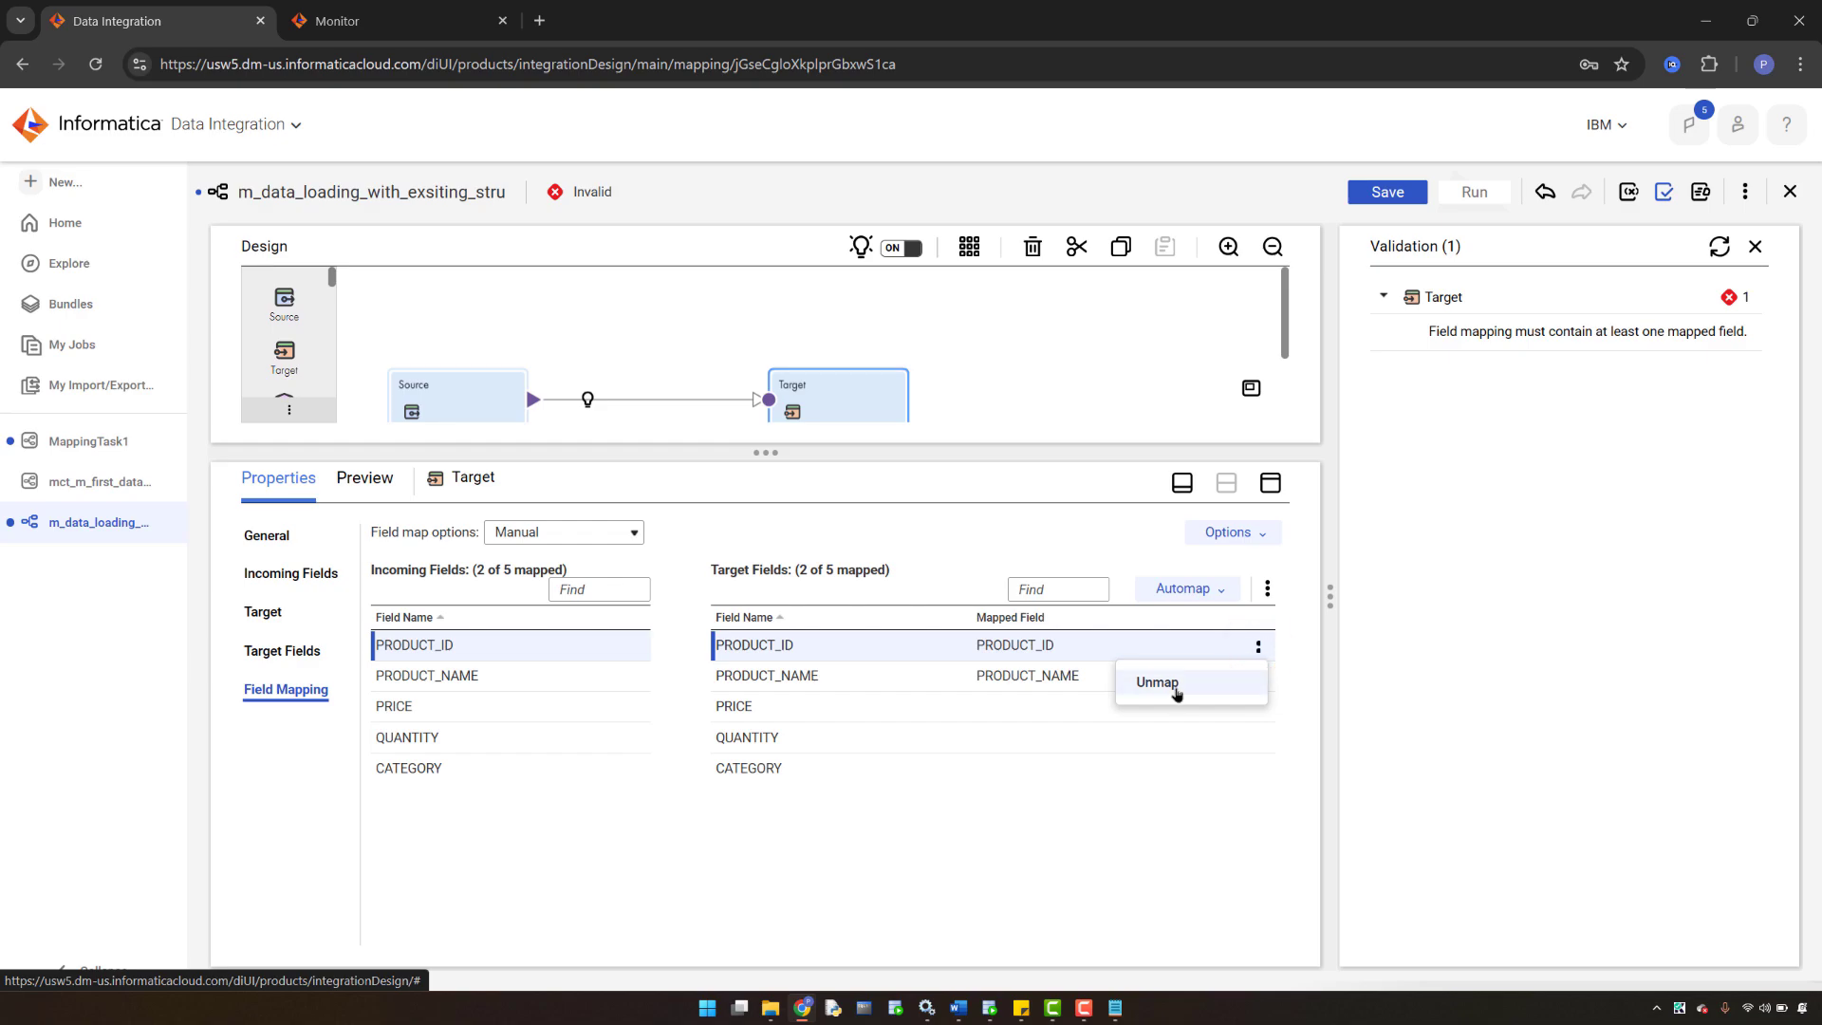
{"action": "left_click", "coordinate": [1176, 687]}
{"action": "left_click", "coordinate": [1258, 649]}
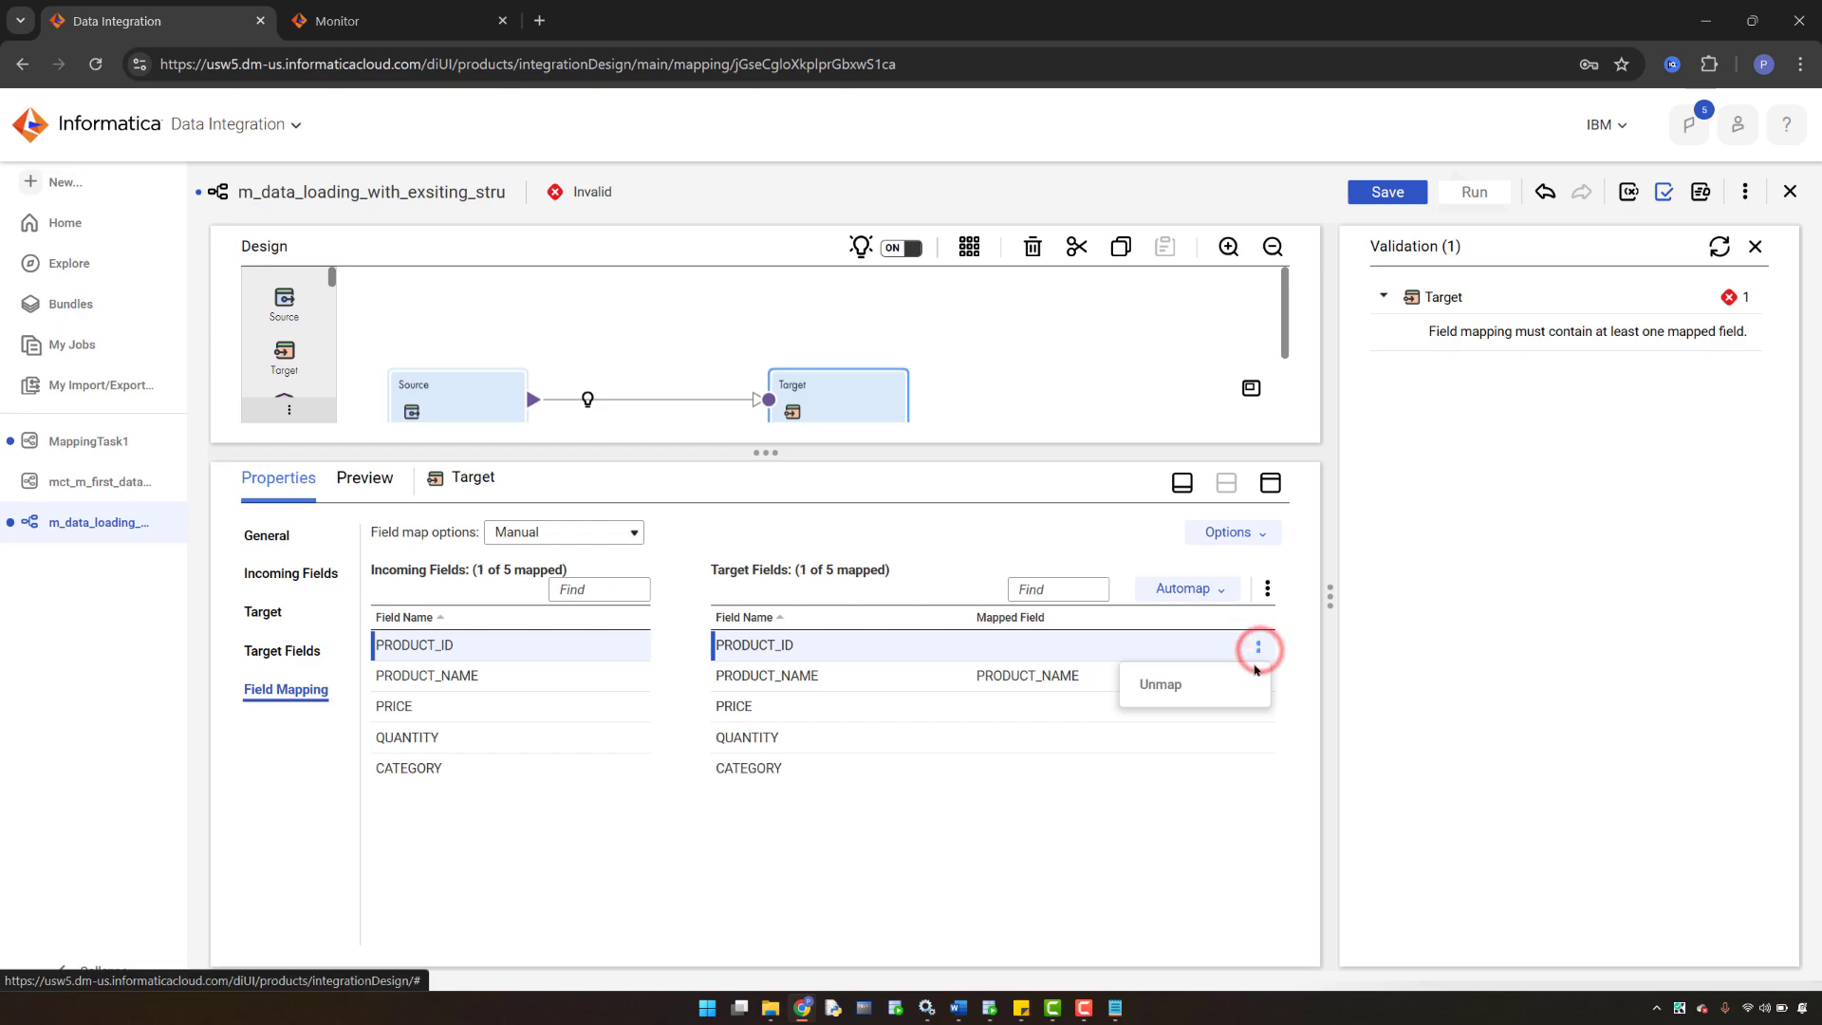
{"action": "left_click", "coordinate": [1169, 723]}
{"action": "left_click", "coordinate": [1258, 676]}
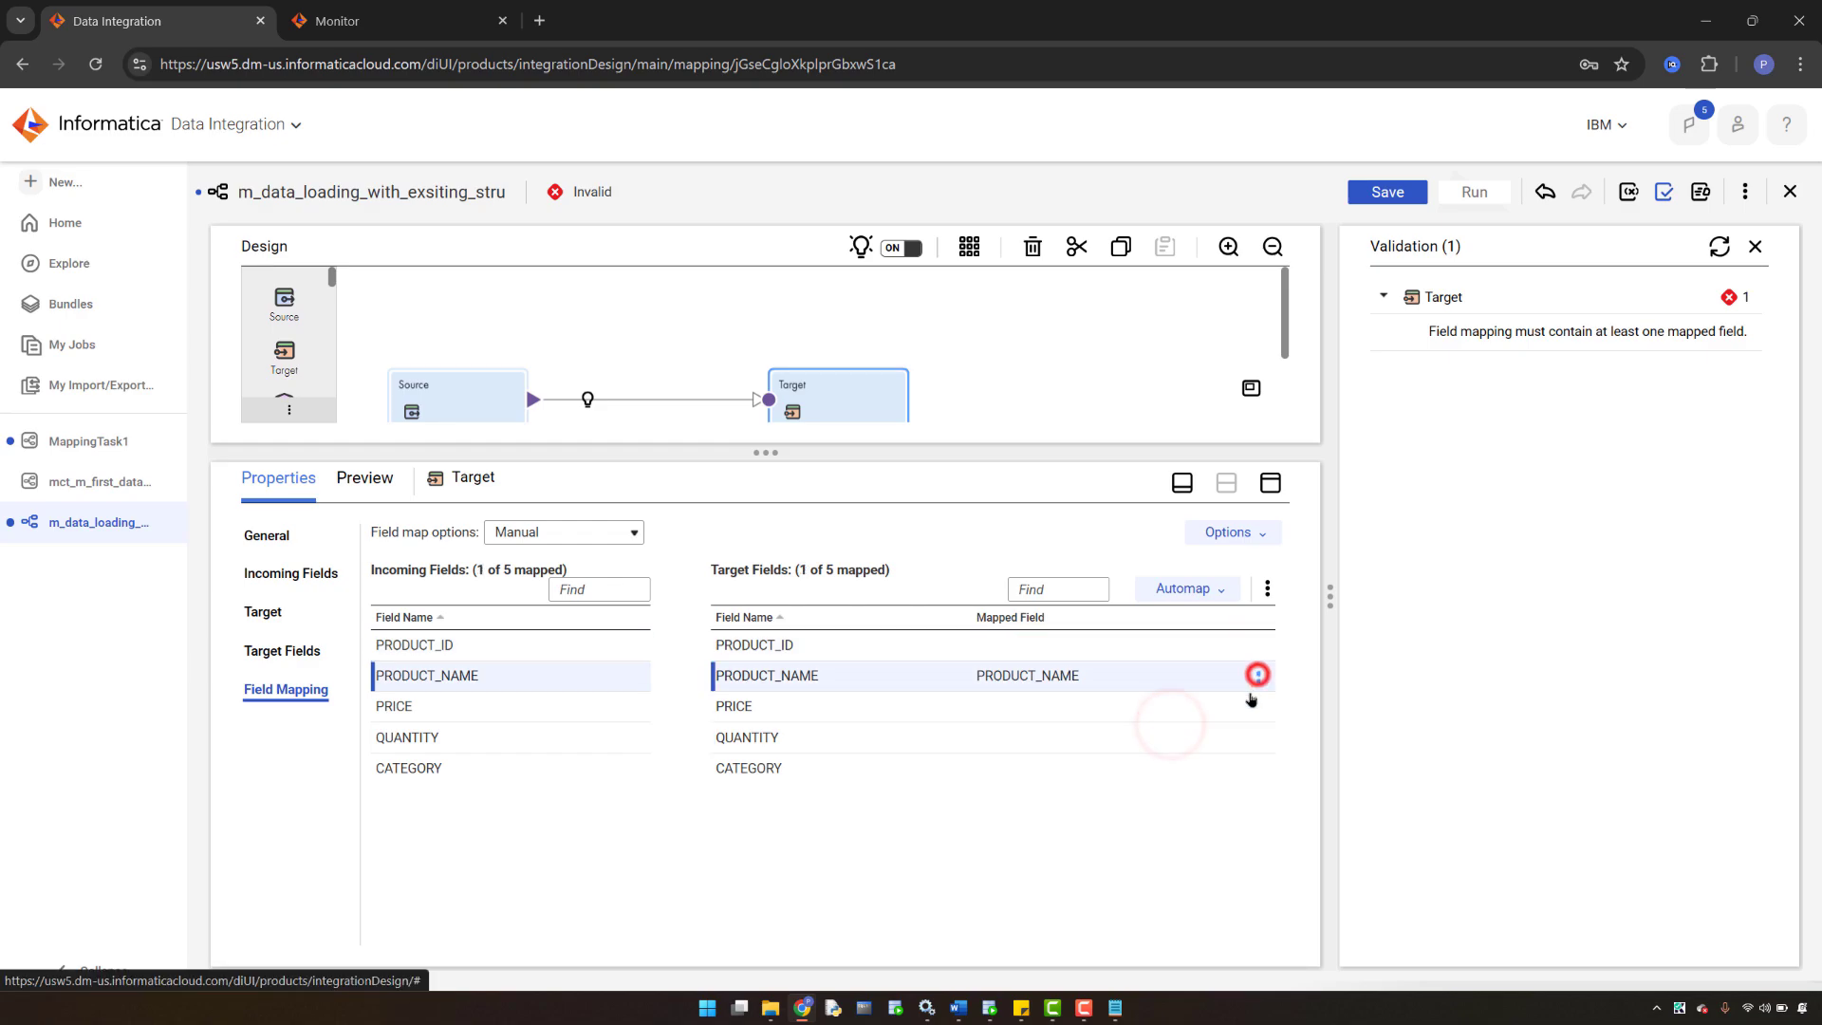
{"action": "left_click", "coordinate": [1161, 708]}
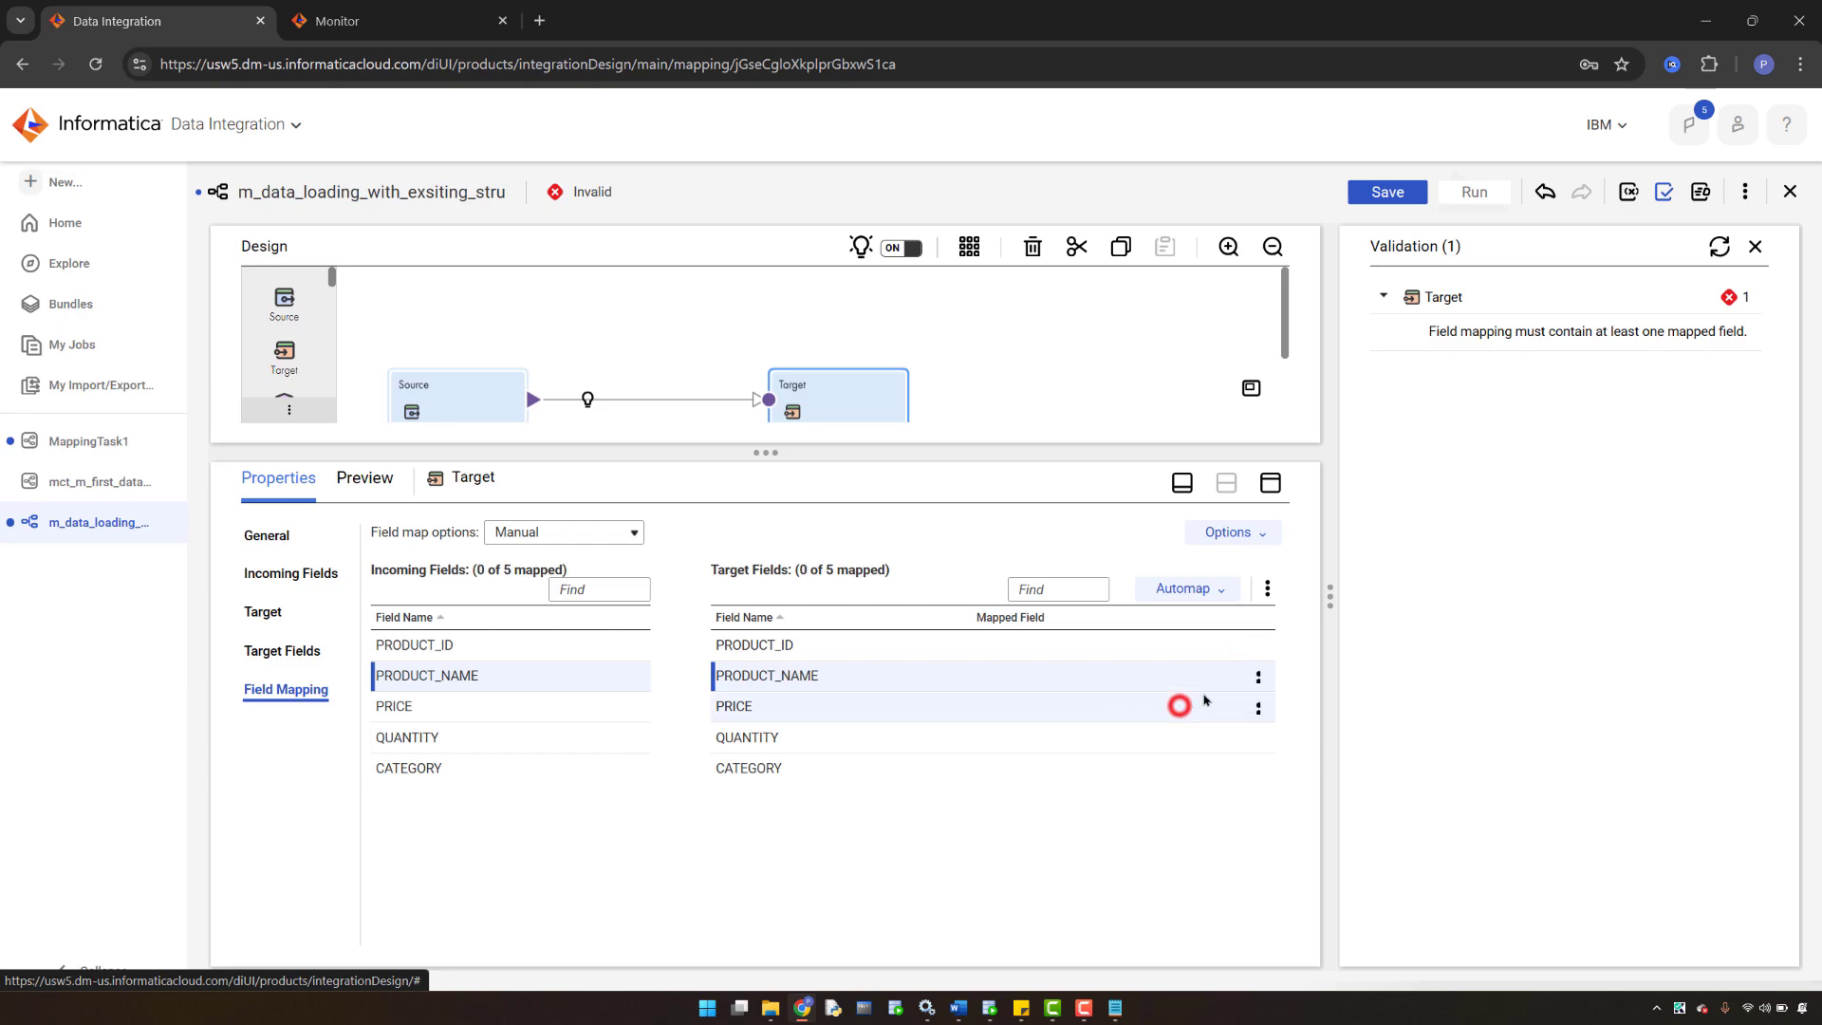
{"action": "left_click", "coordinate": [1754, 246]}
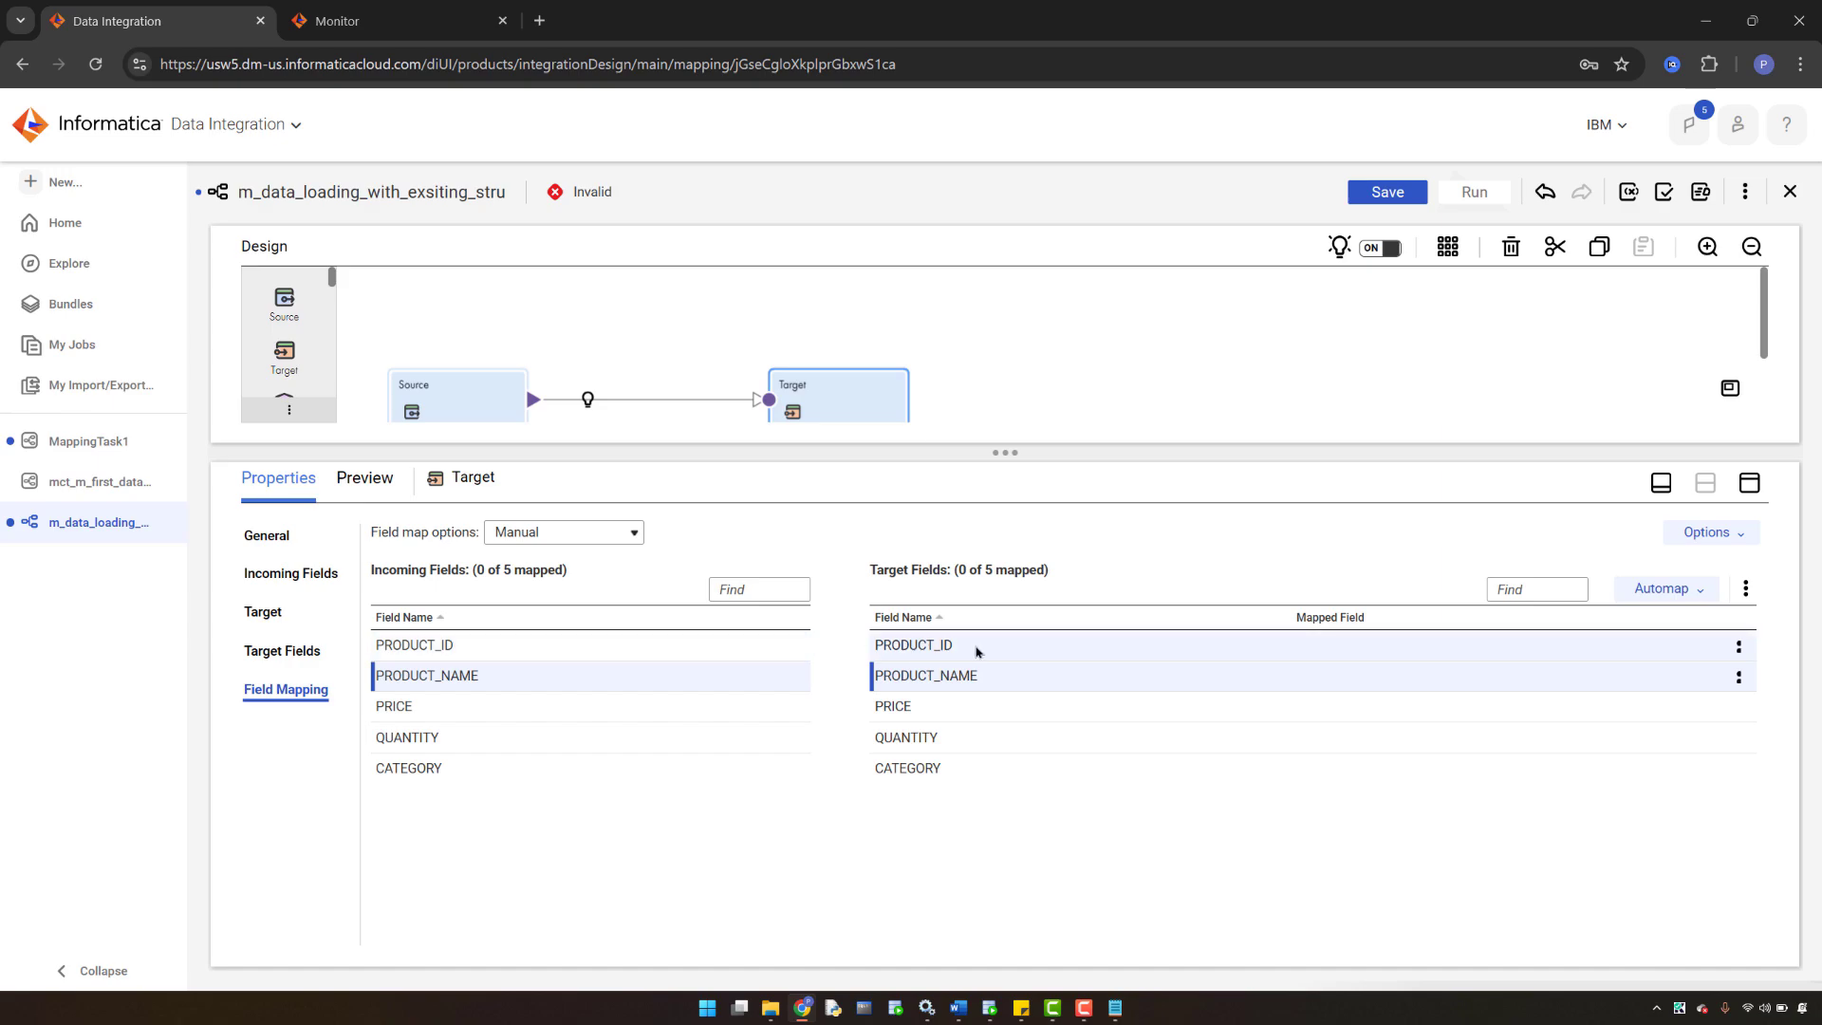
{"action": "left_click", "coordinate": [1699, 591]}
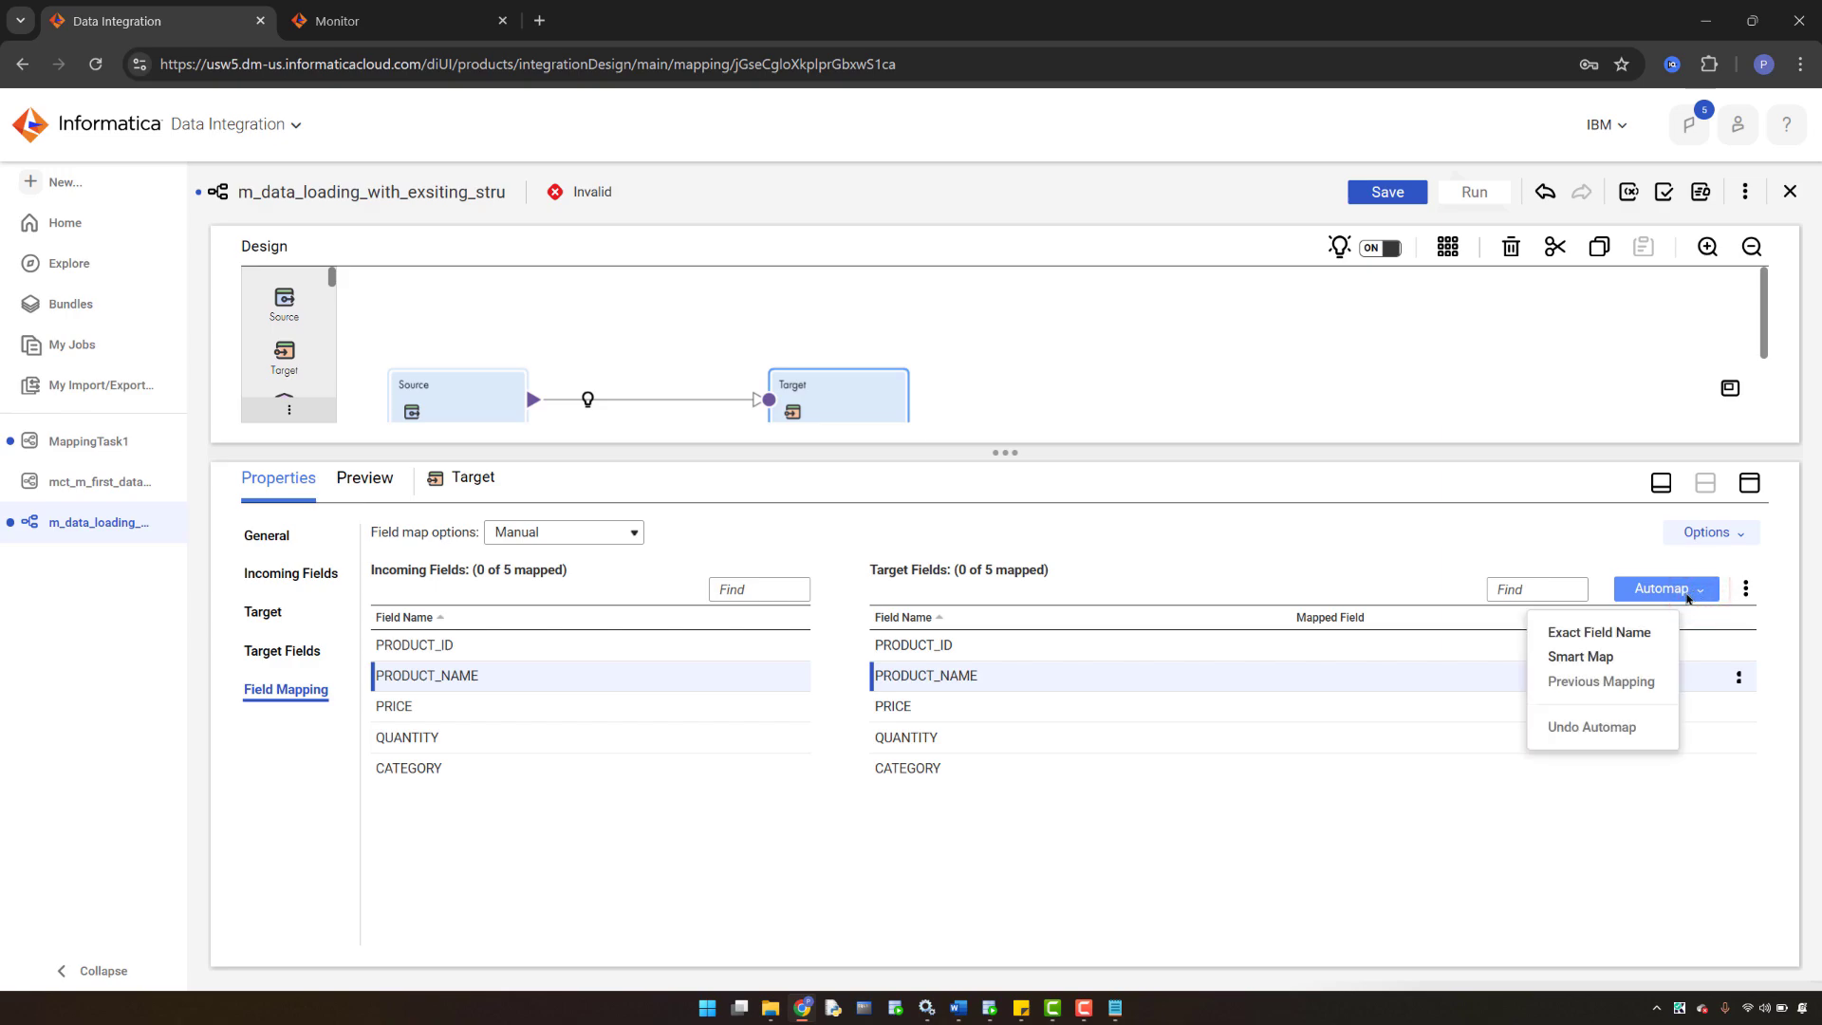
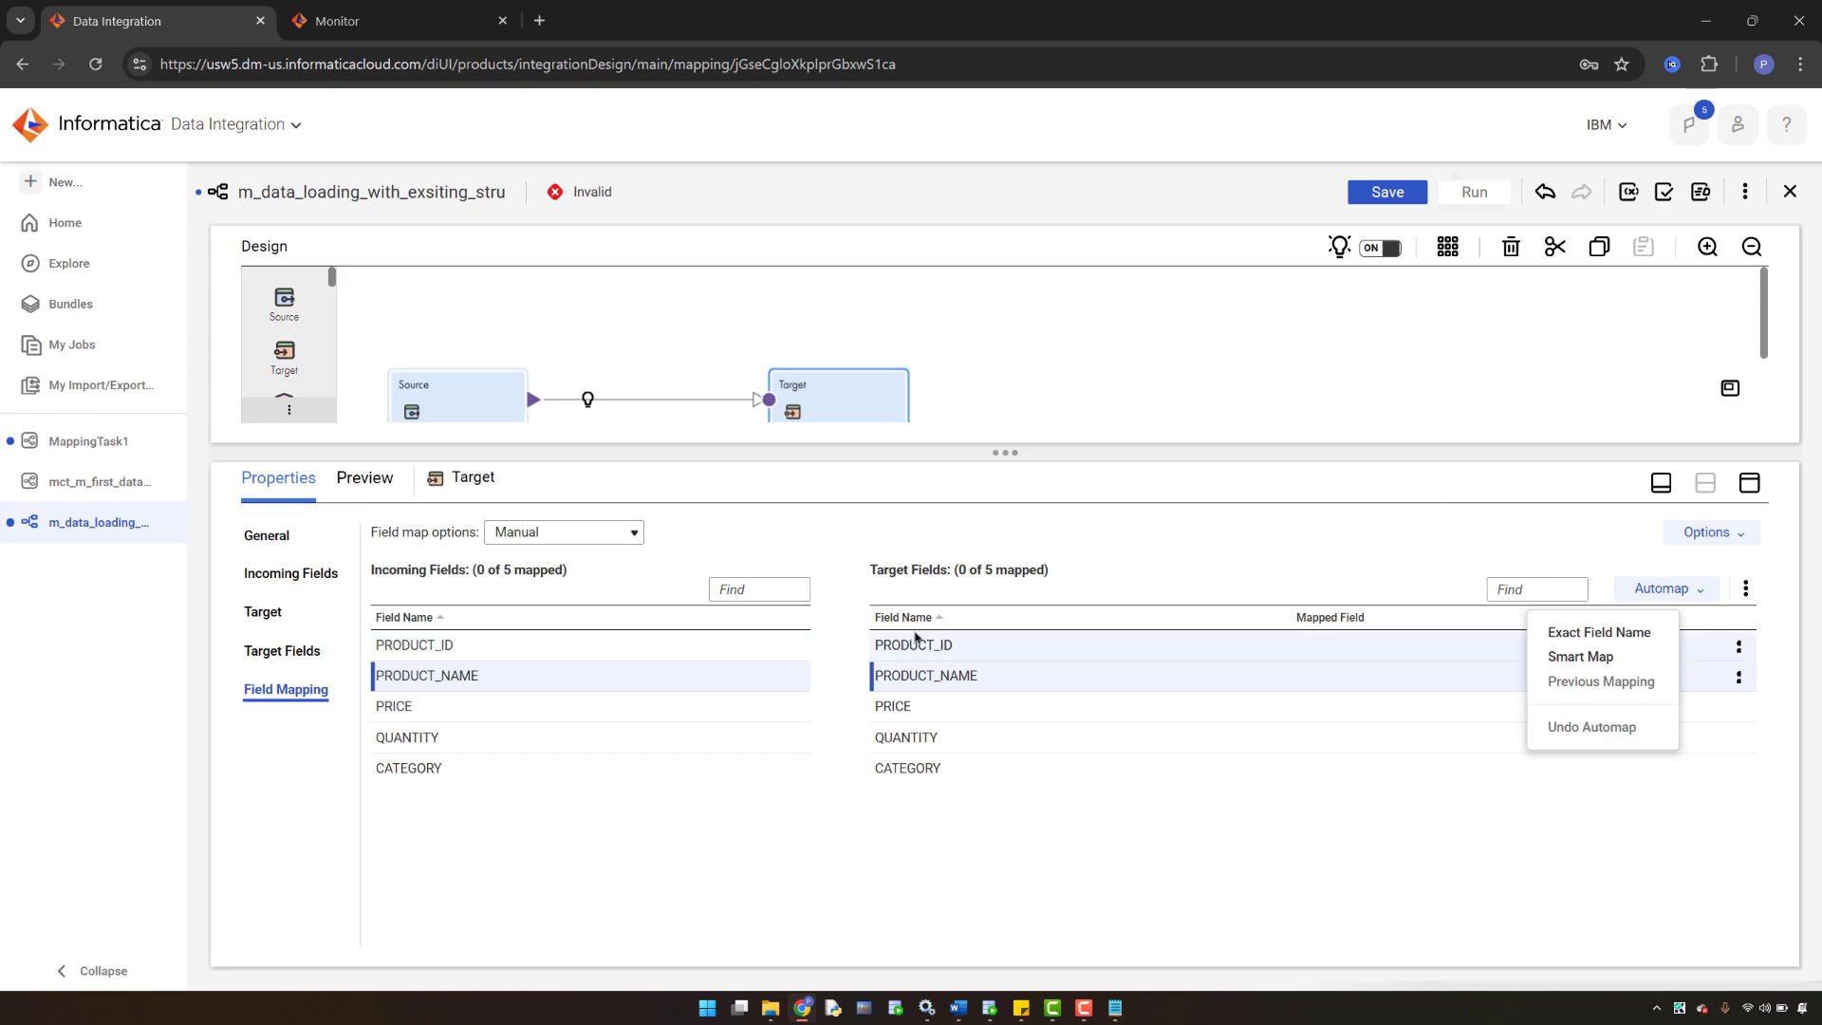
- Automap the target fields by Exact Field Name, then undo that automap
{"action": "left_click", "coordinate": [1597, 642]}
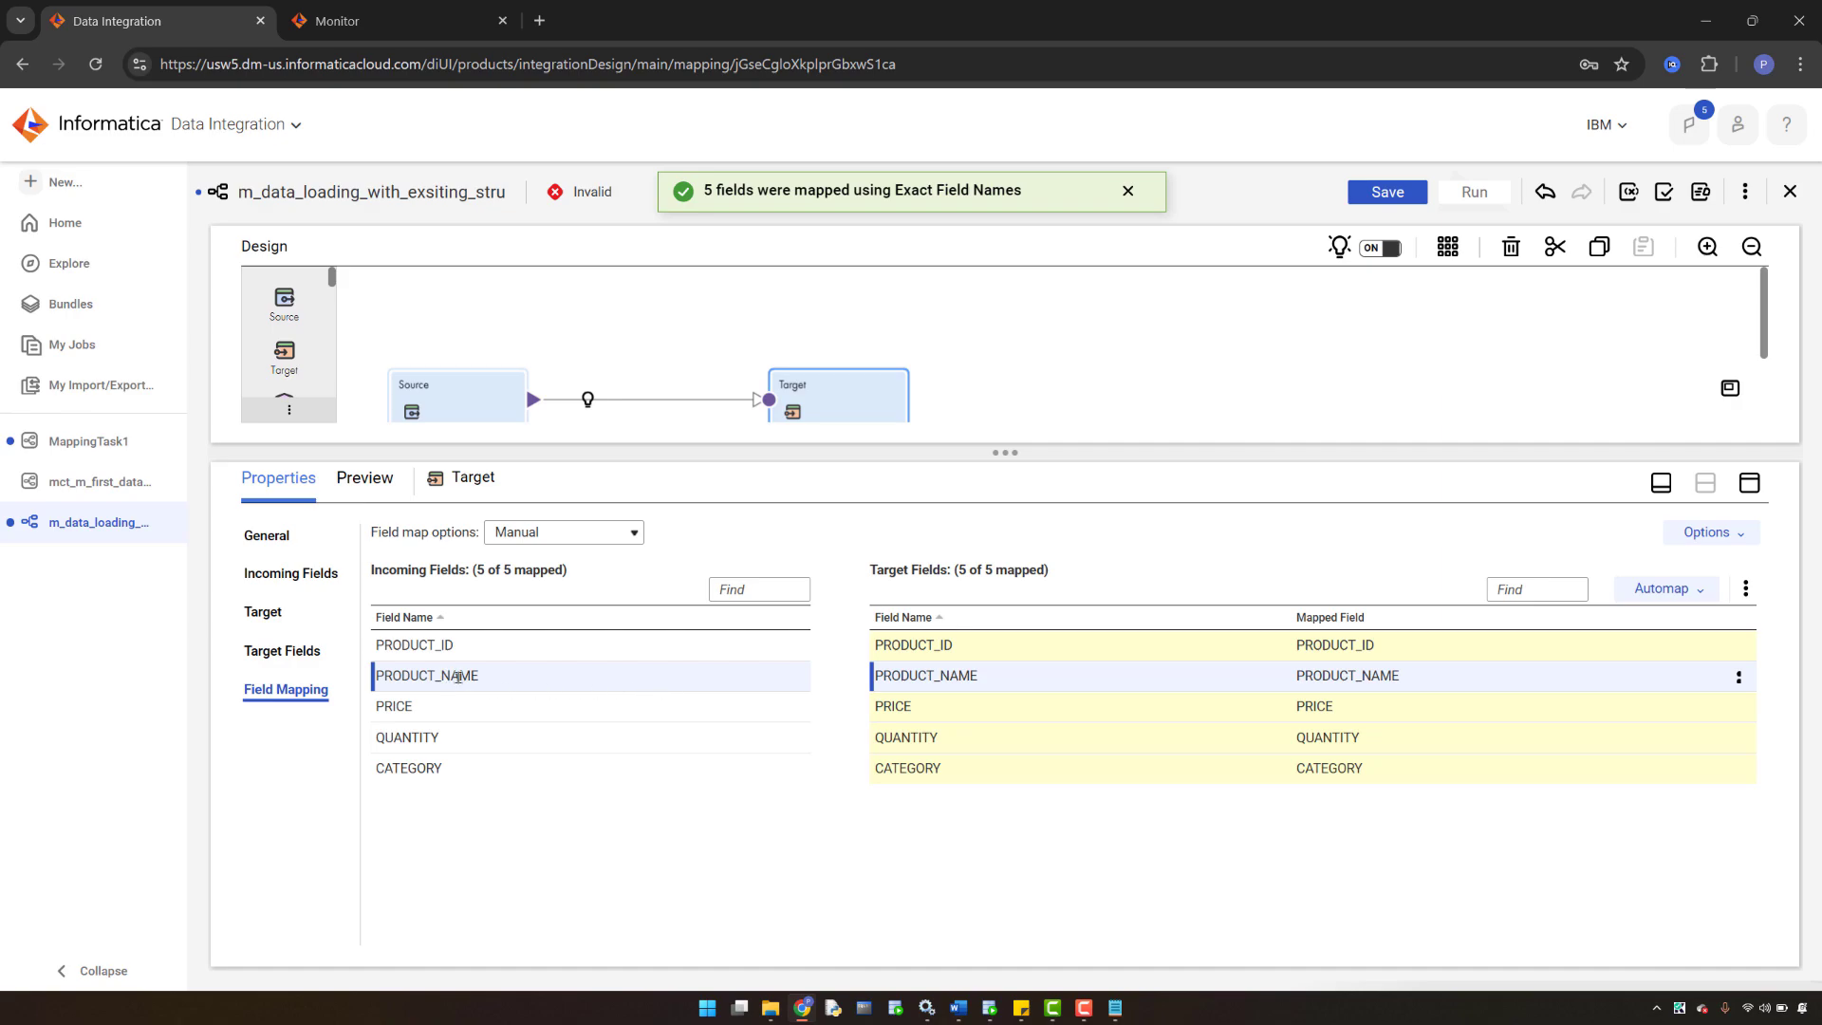
{"action": "left_click", "coordinate": [1252, 859]}
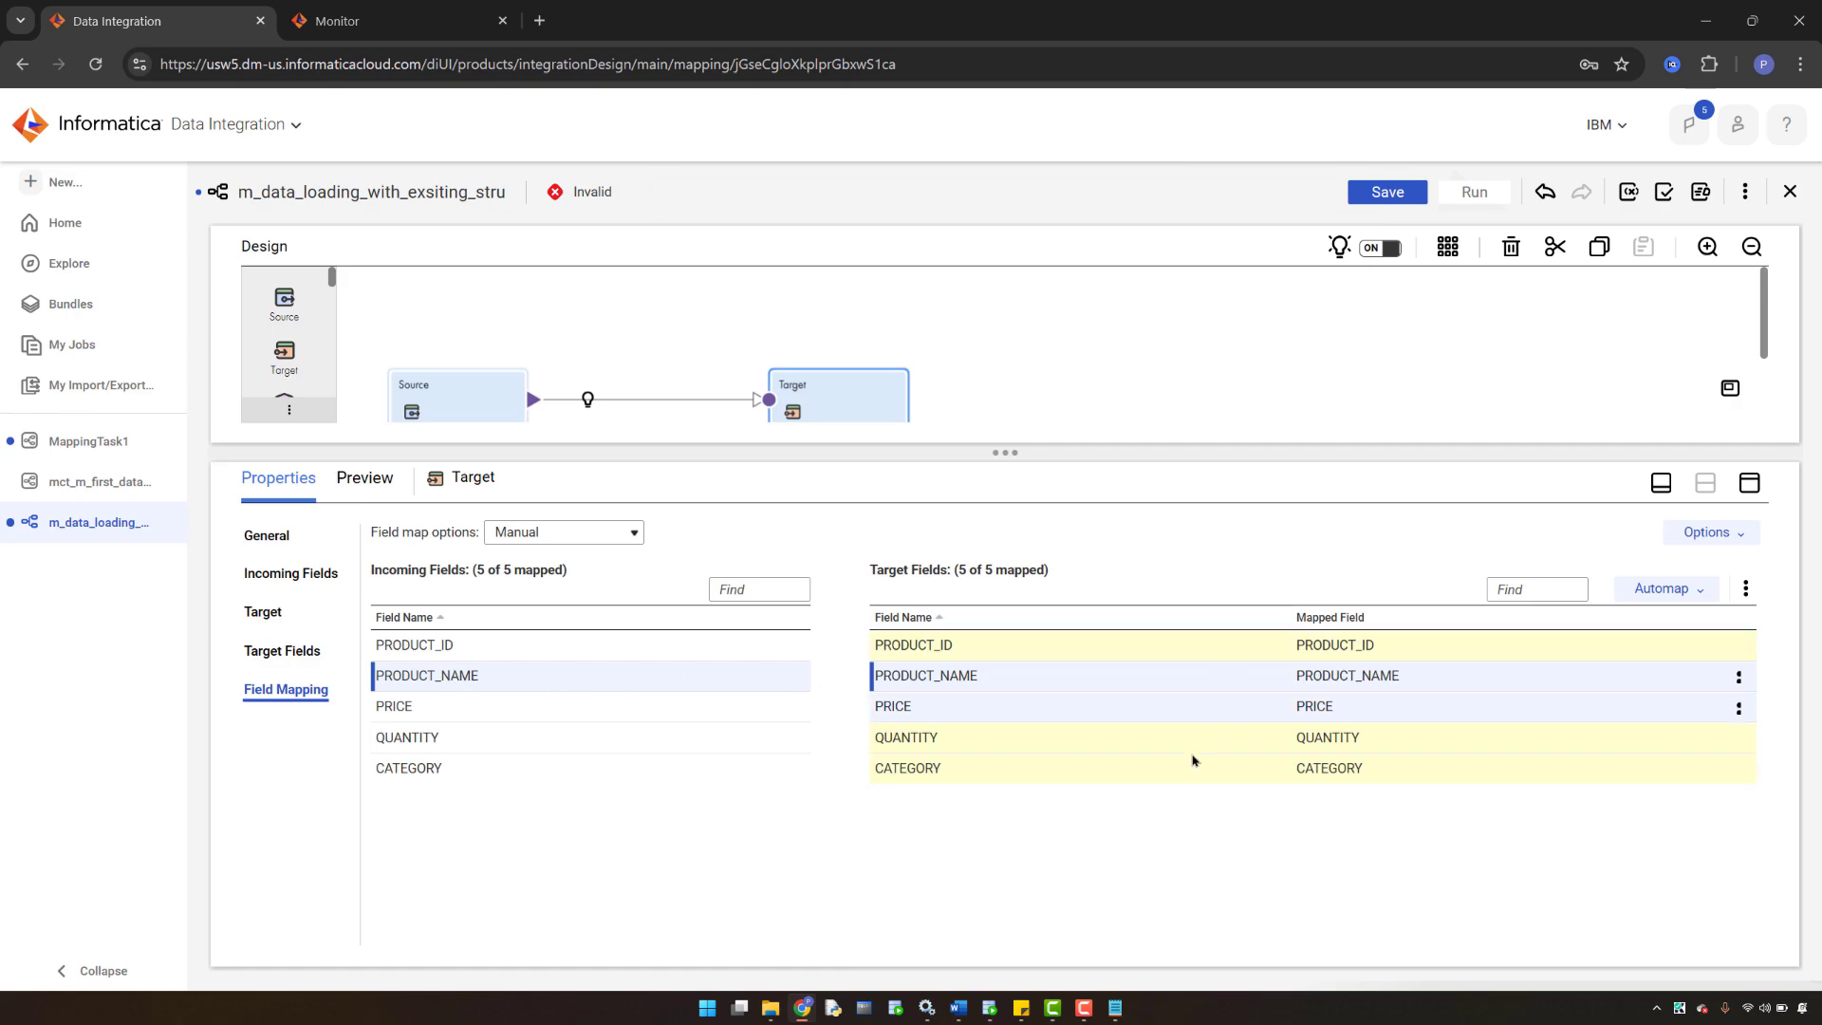
{"action": "left_click", "coordinate": [1665, 588]}
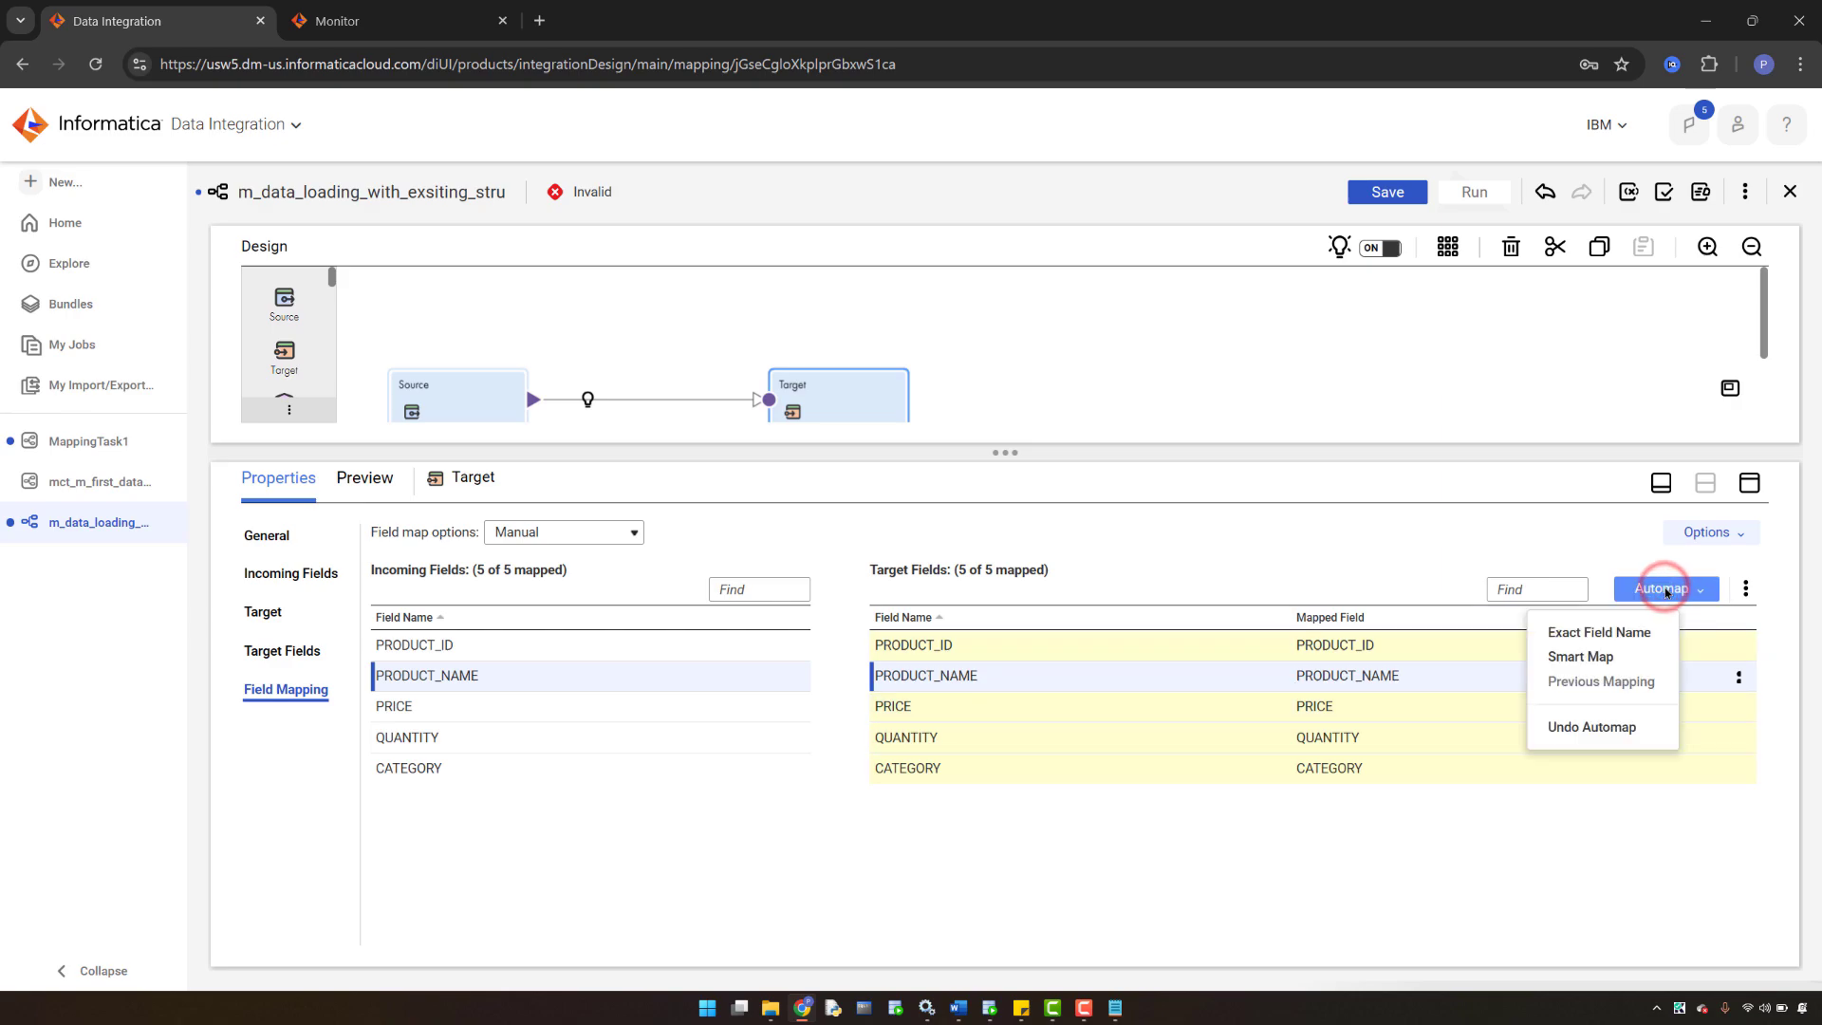
{"action": "left_click", "coordinate": [1602, 729]}
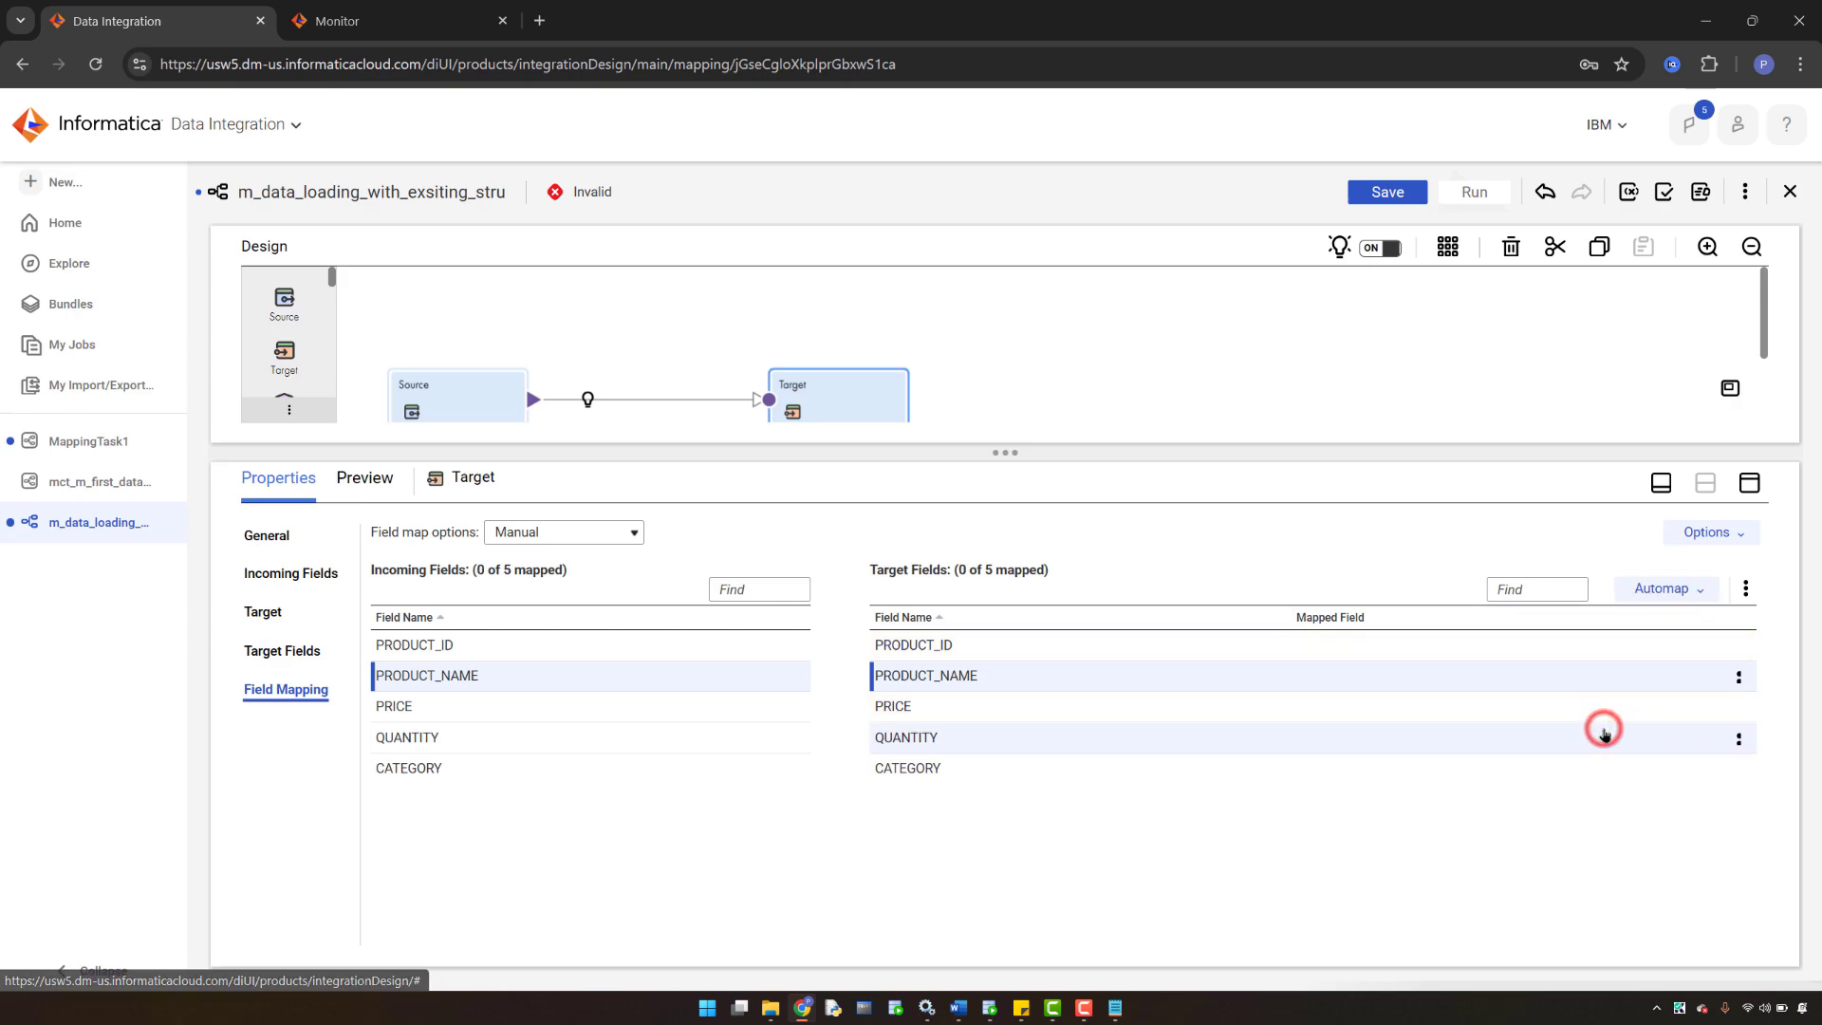
- Smart Map all five target fields and save the mapping
{"action": "left_click", "coordinate": [1663, 590]}
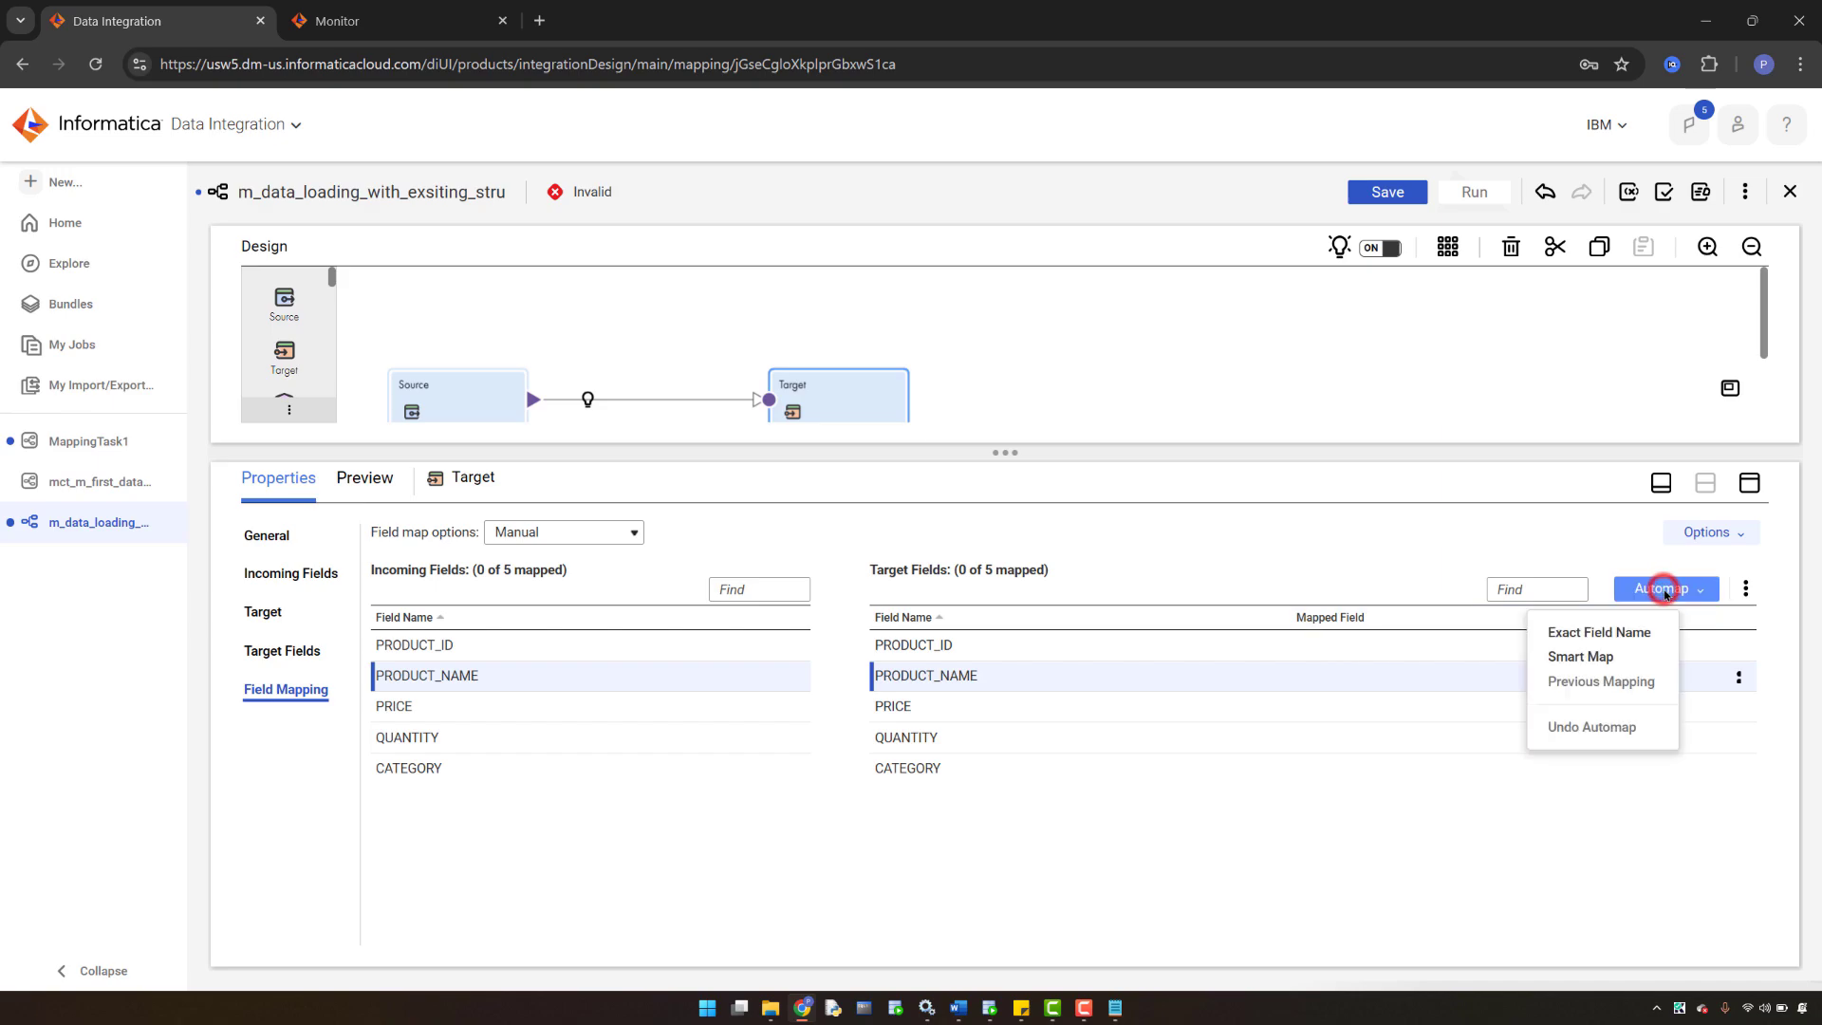
{"action": "left_click", "coordinate": [1575, 657]}
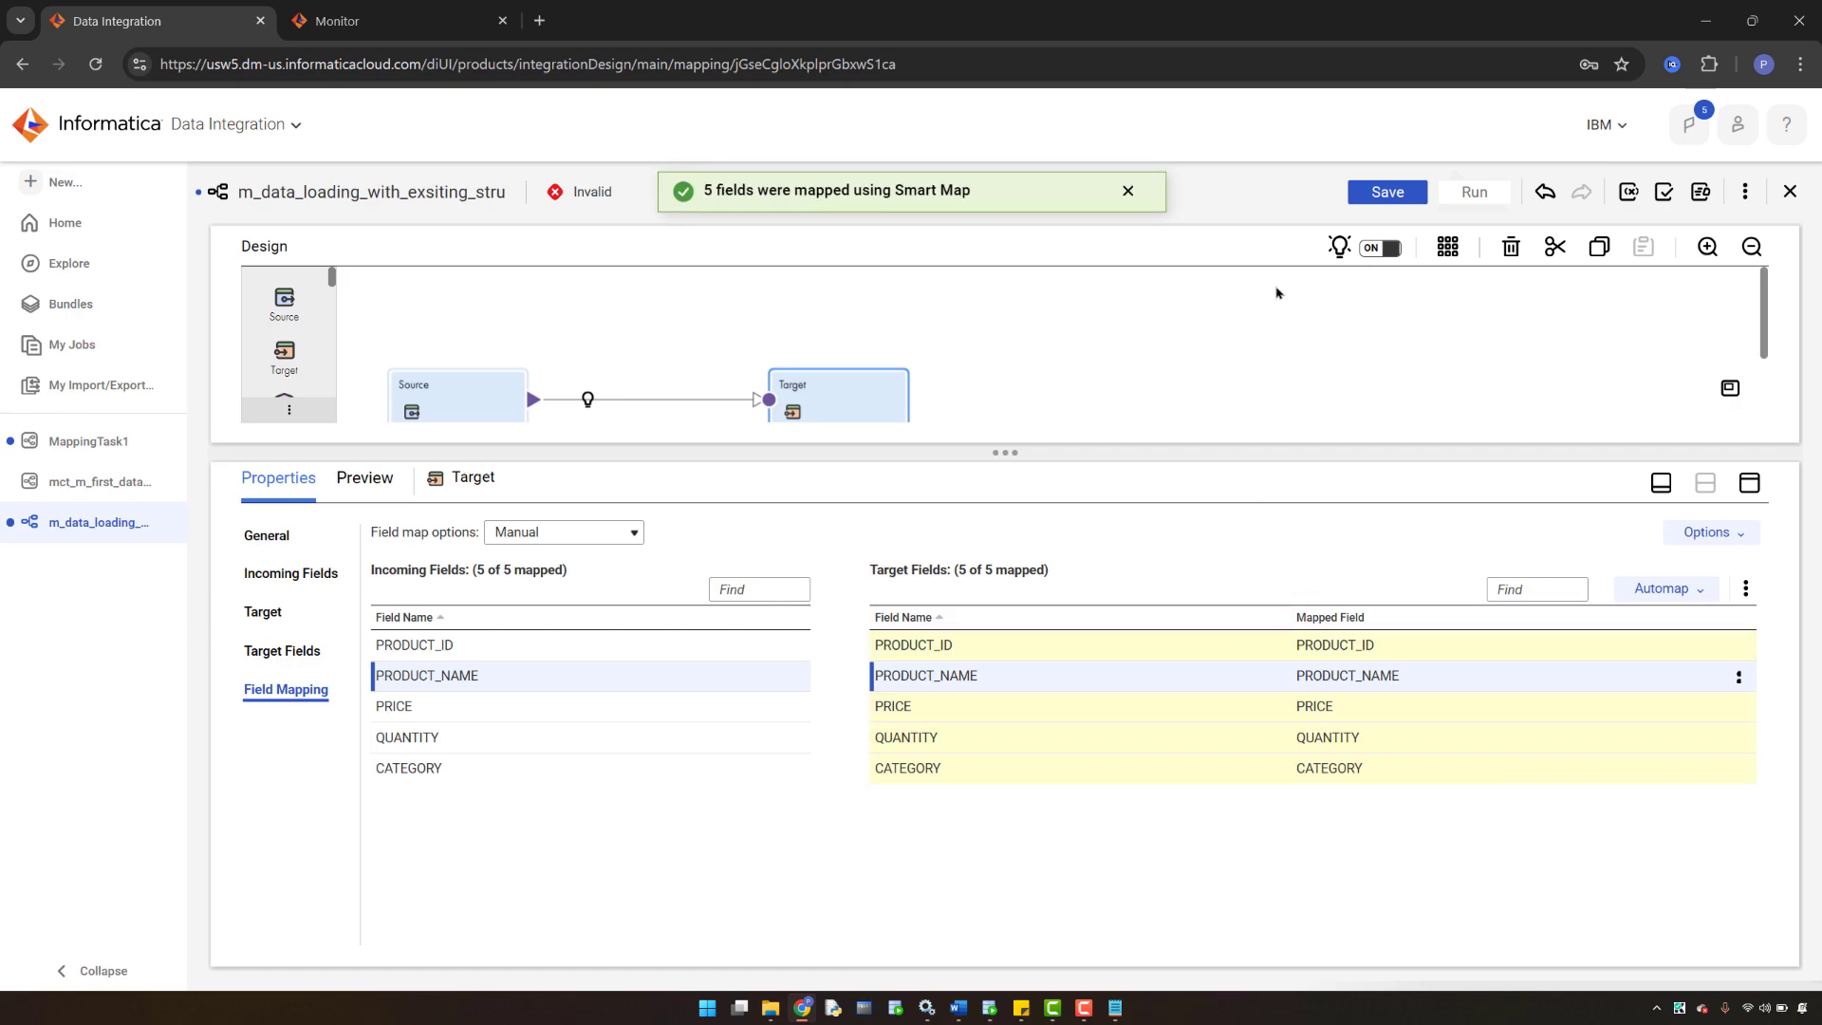
{"action": "left_click", "coordinate": [1386, 192]}
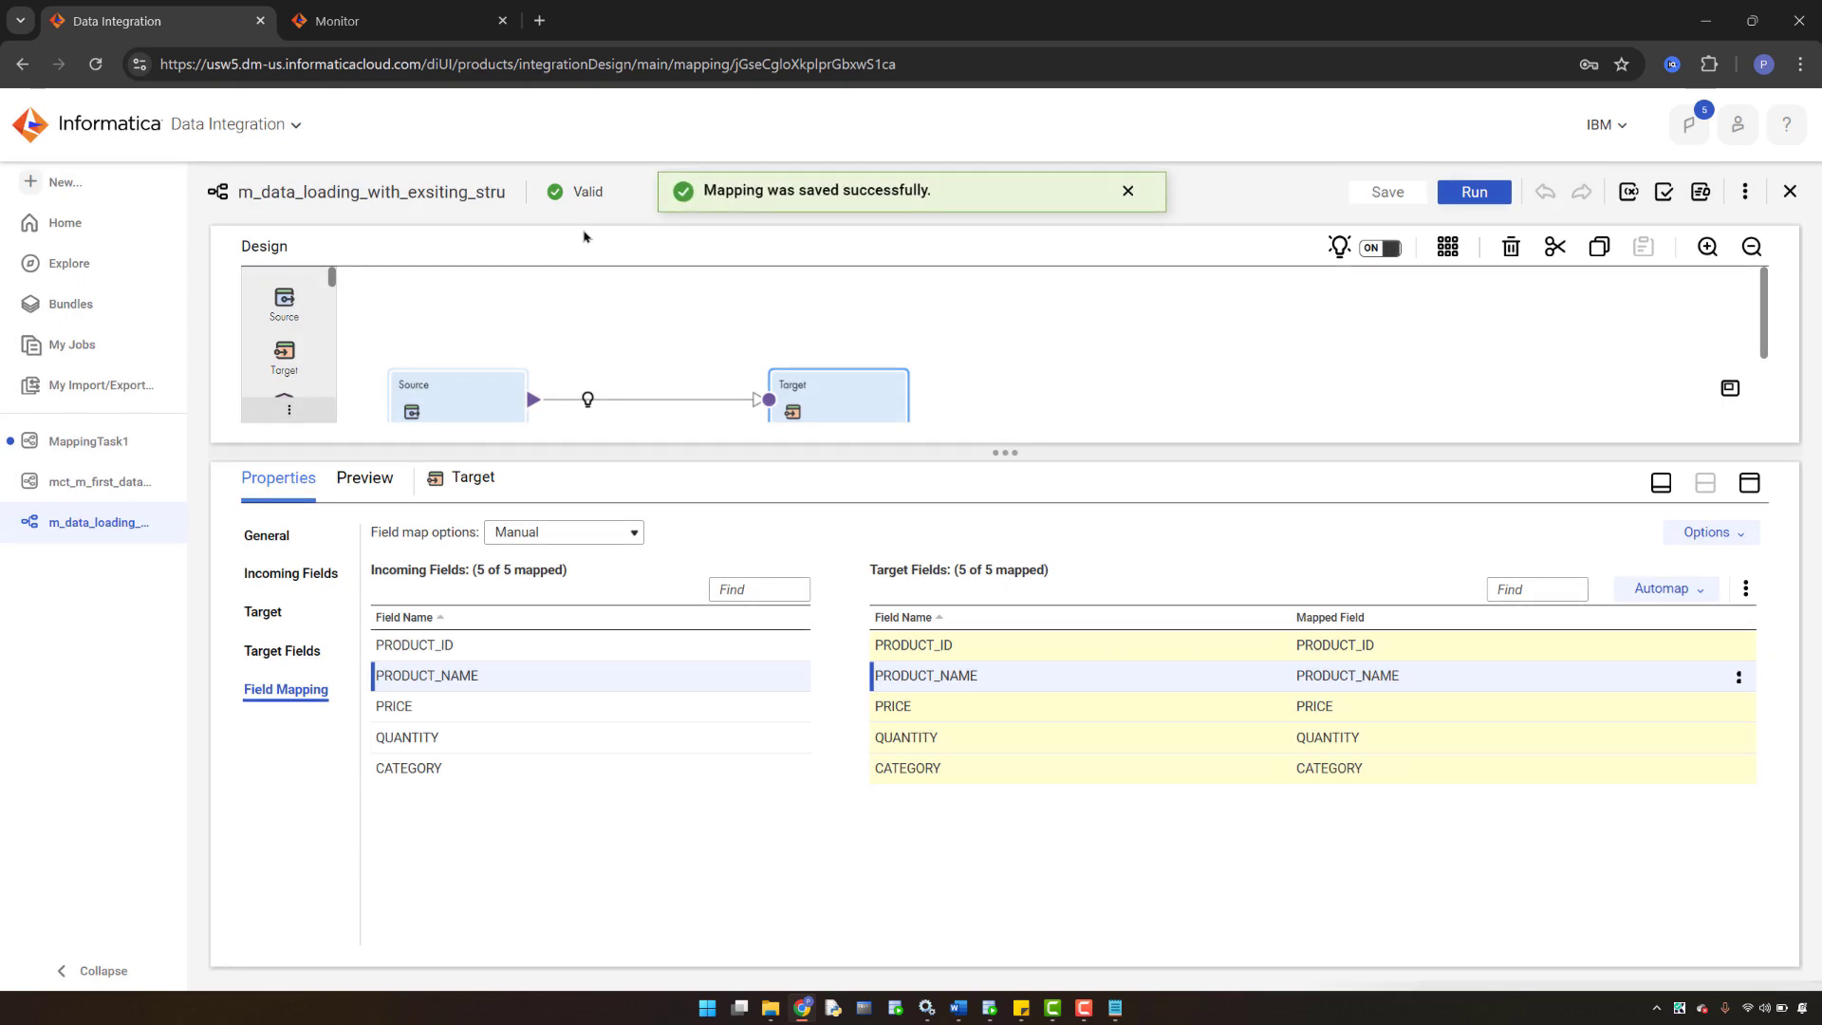
- Copy the name m_data_loading_with_exsiting_stru and start a New Mapping Task from it
{"action": "left_click", "coordinate": [674, 328]}
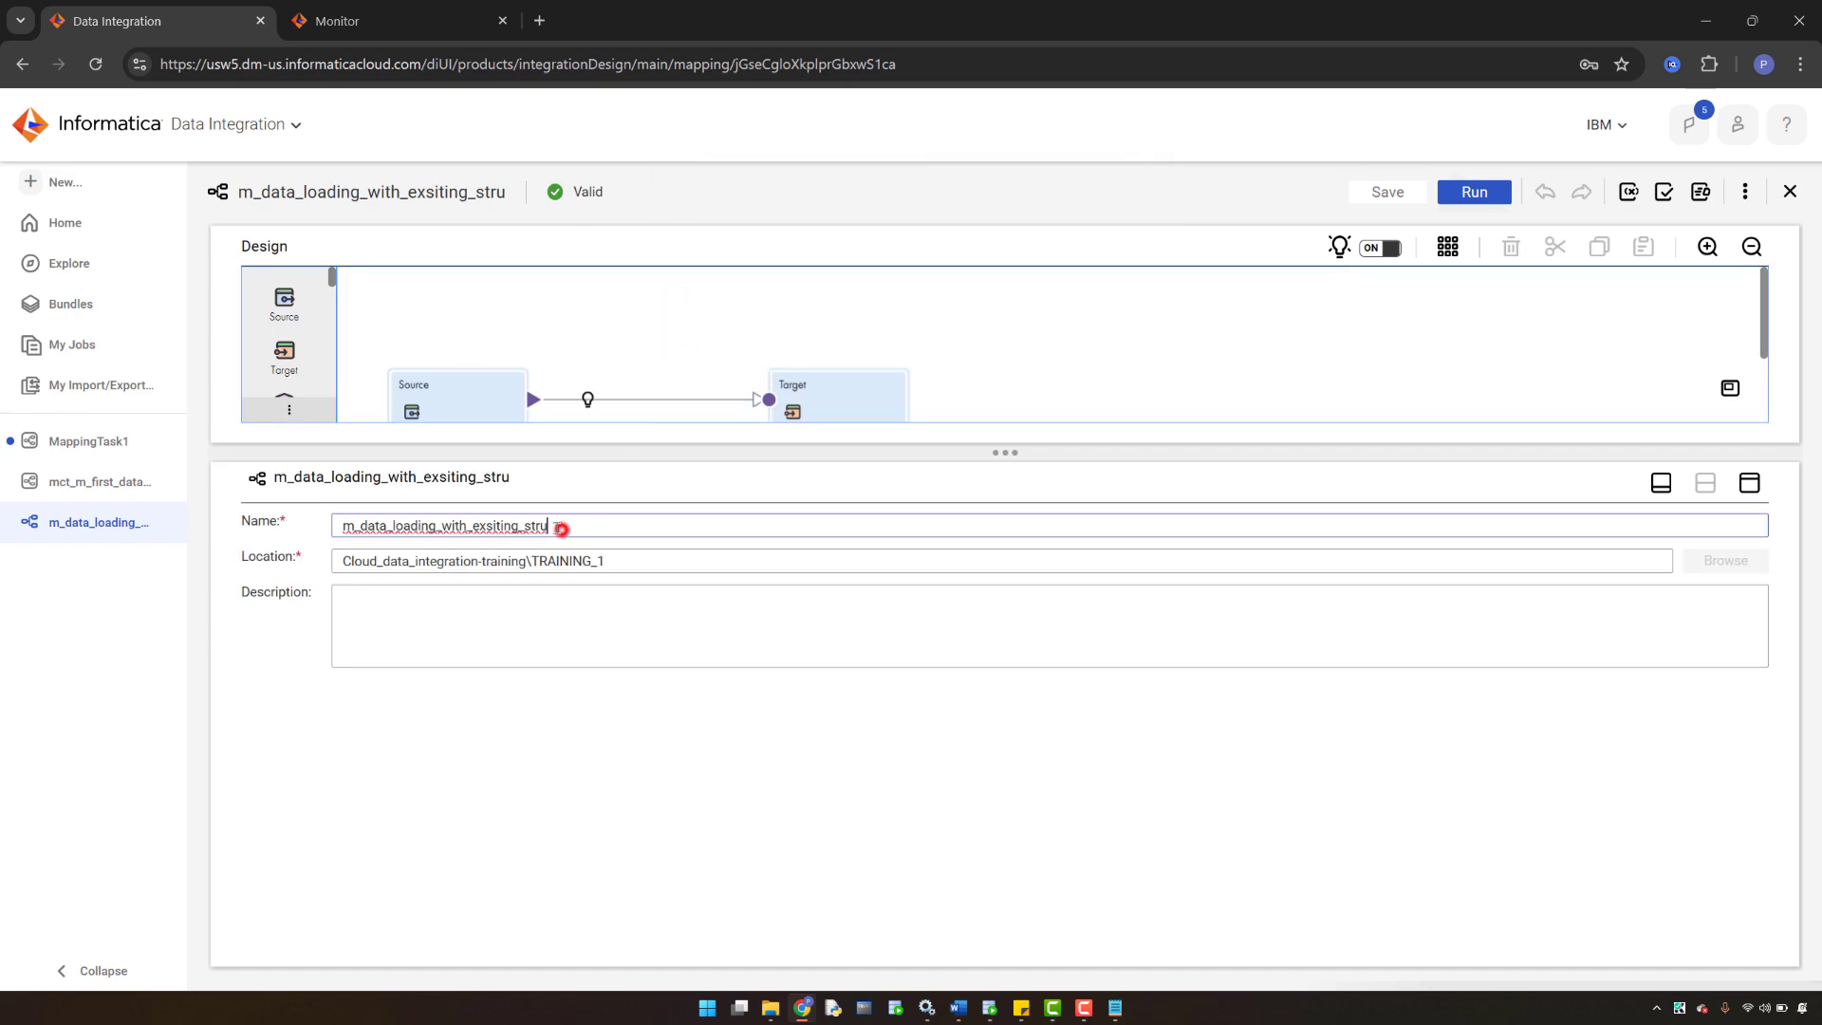
{"action": "left_click_drag", "start_coordinate": [560, 525], "coordinate": [336, 525]}
{"action": "key", "text": "ctrl+c"}
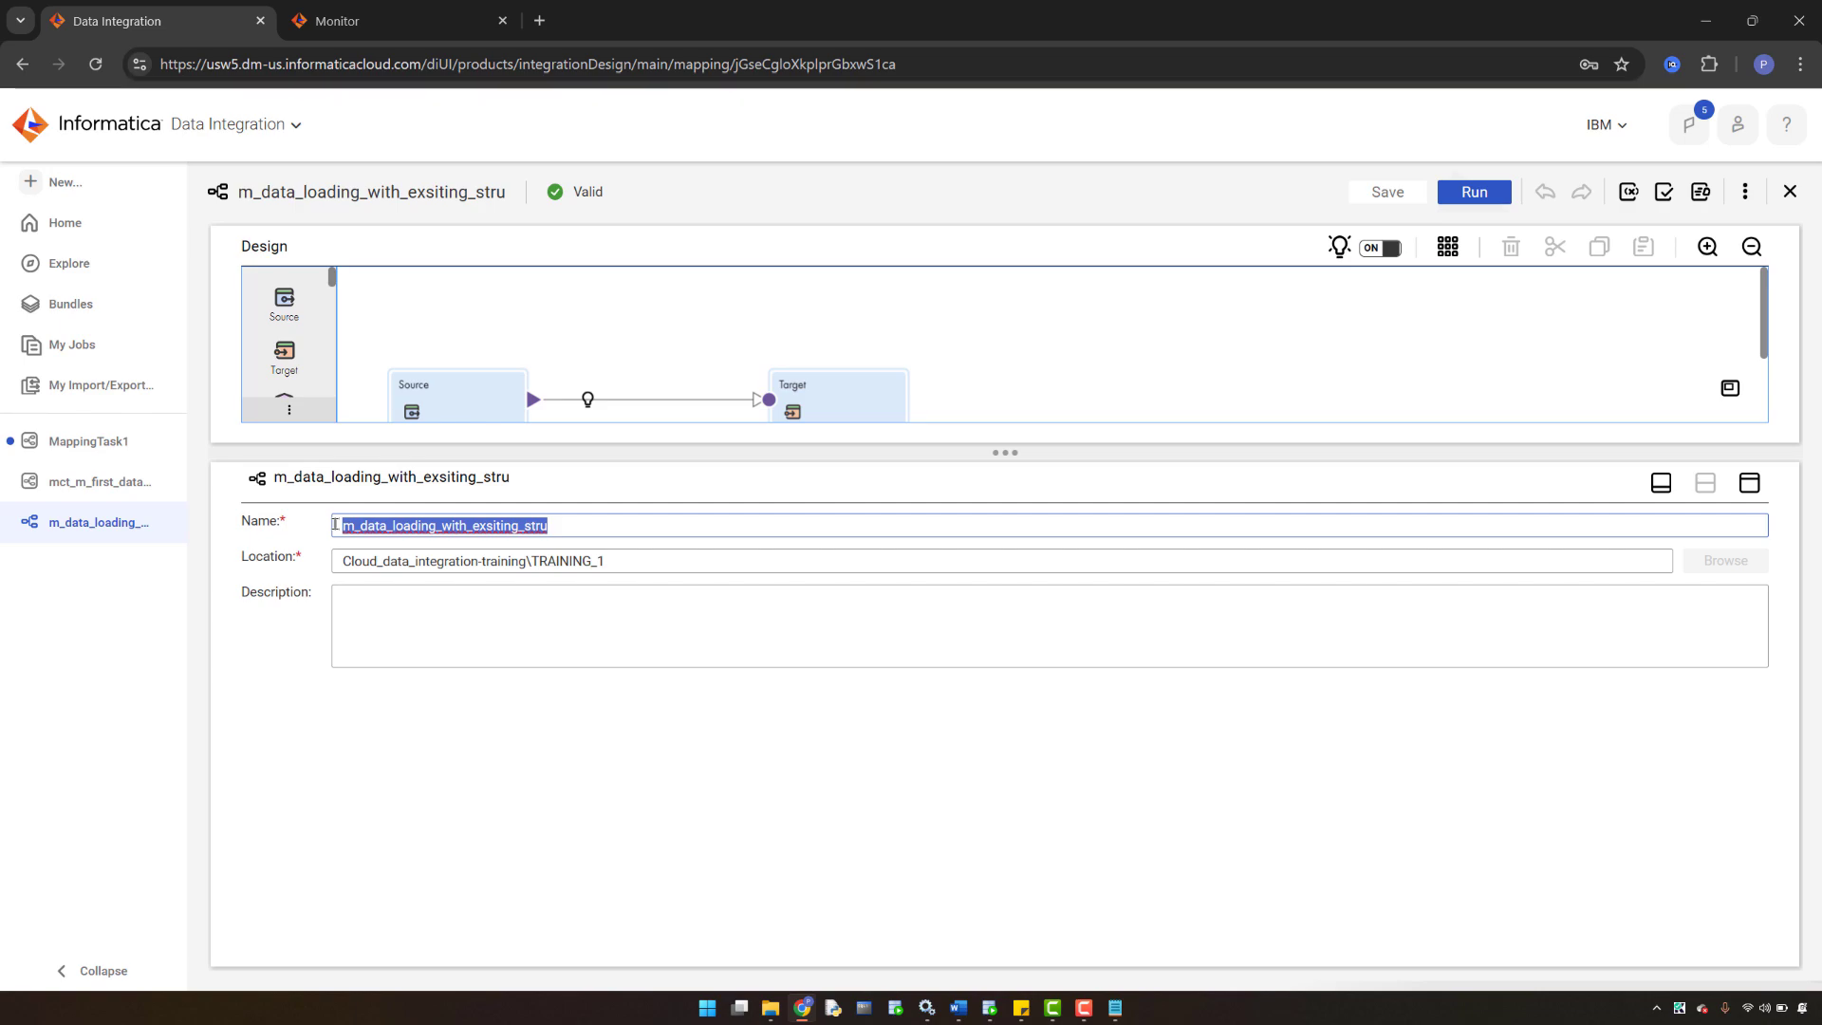
{"action": "left_click", "coordinate": [1745, 193]}
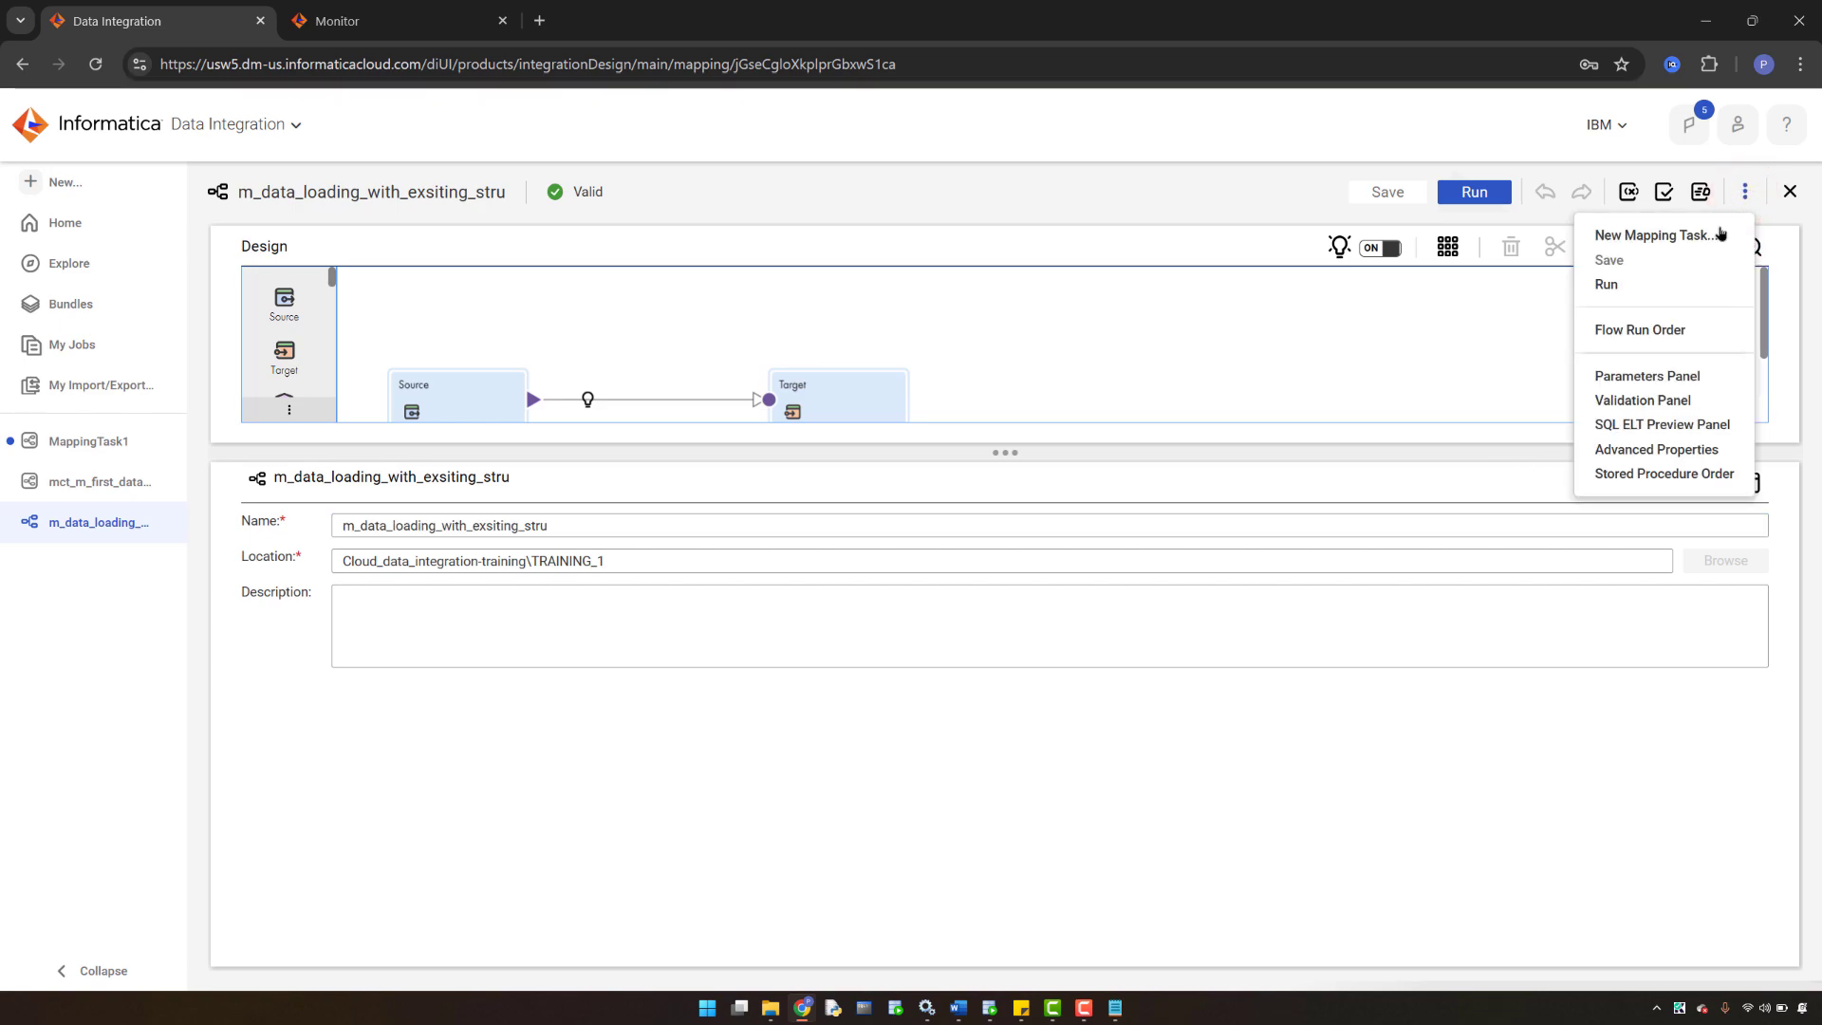
{"action": "left_click", "coordinate": [1720, 234]}
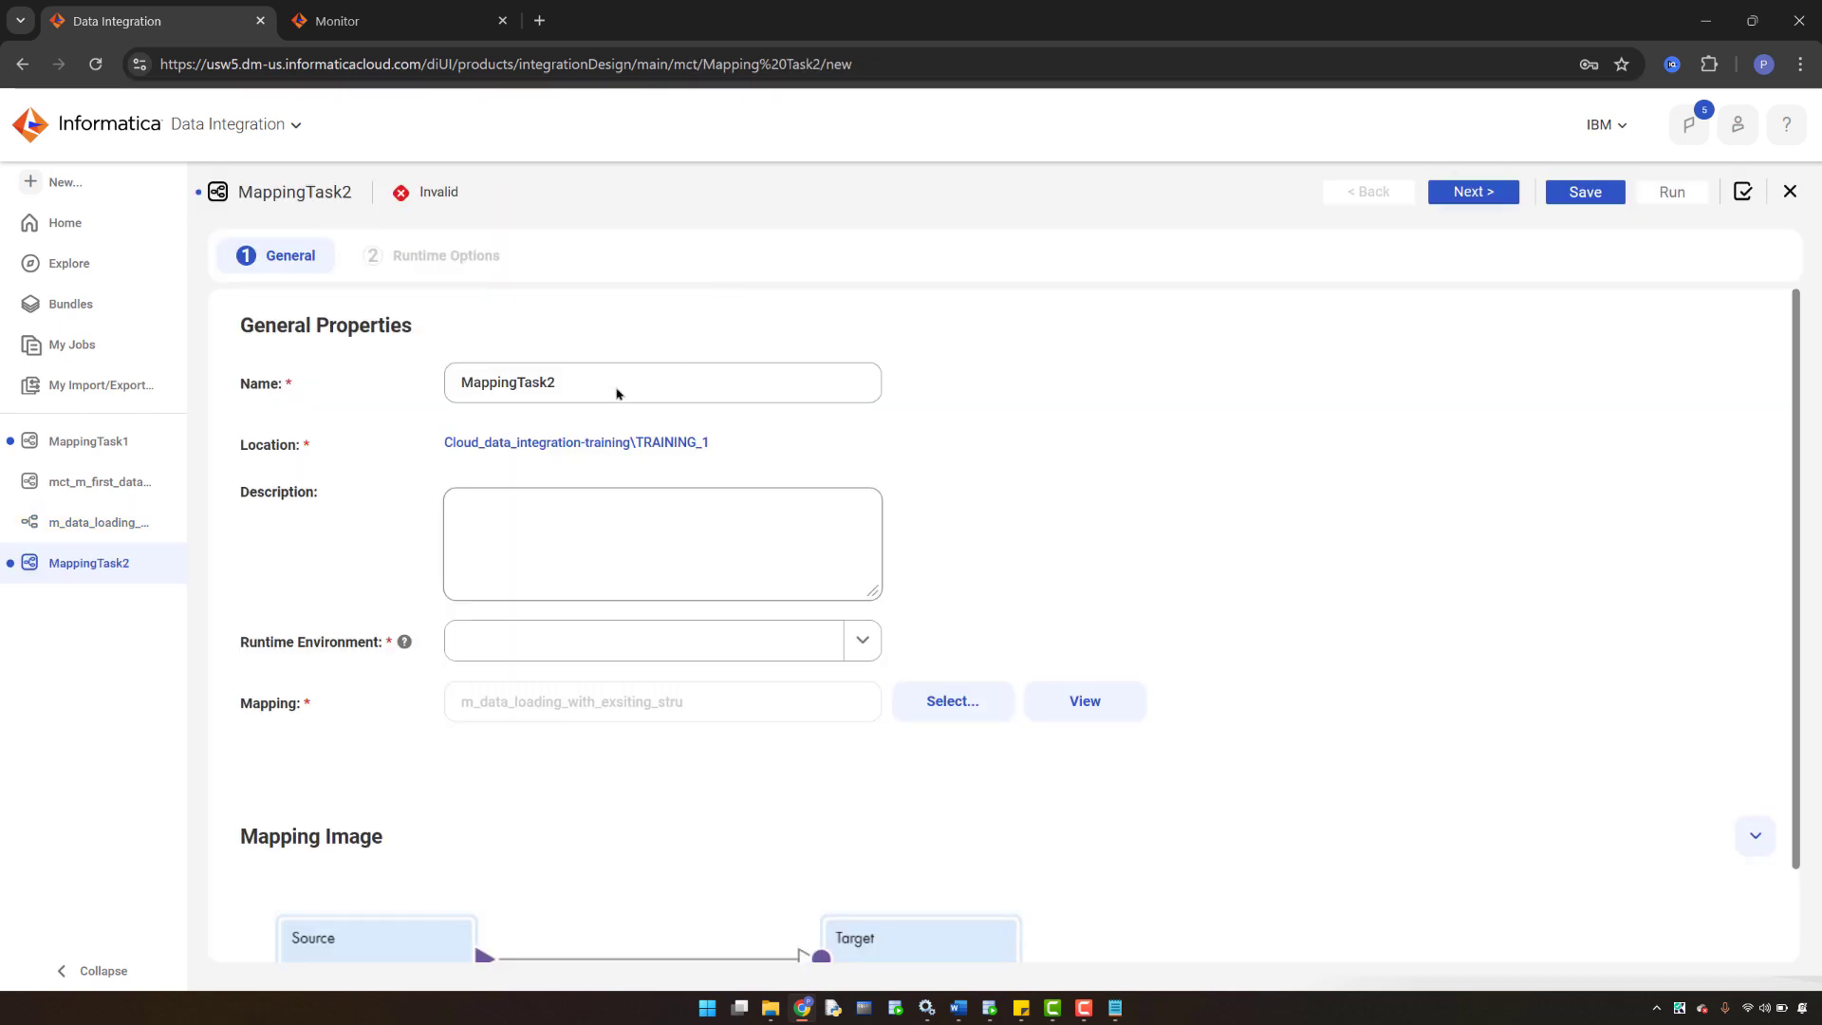
- Name the task mct_m_data_loading_with_exsiting_stru and use the self-hosted agent runtime environment
{"action": "left_click", "coordinate": [581, 383]}
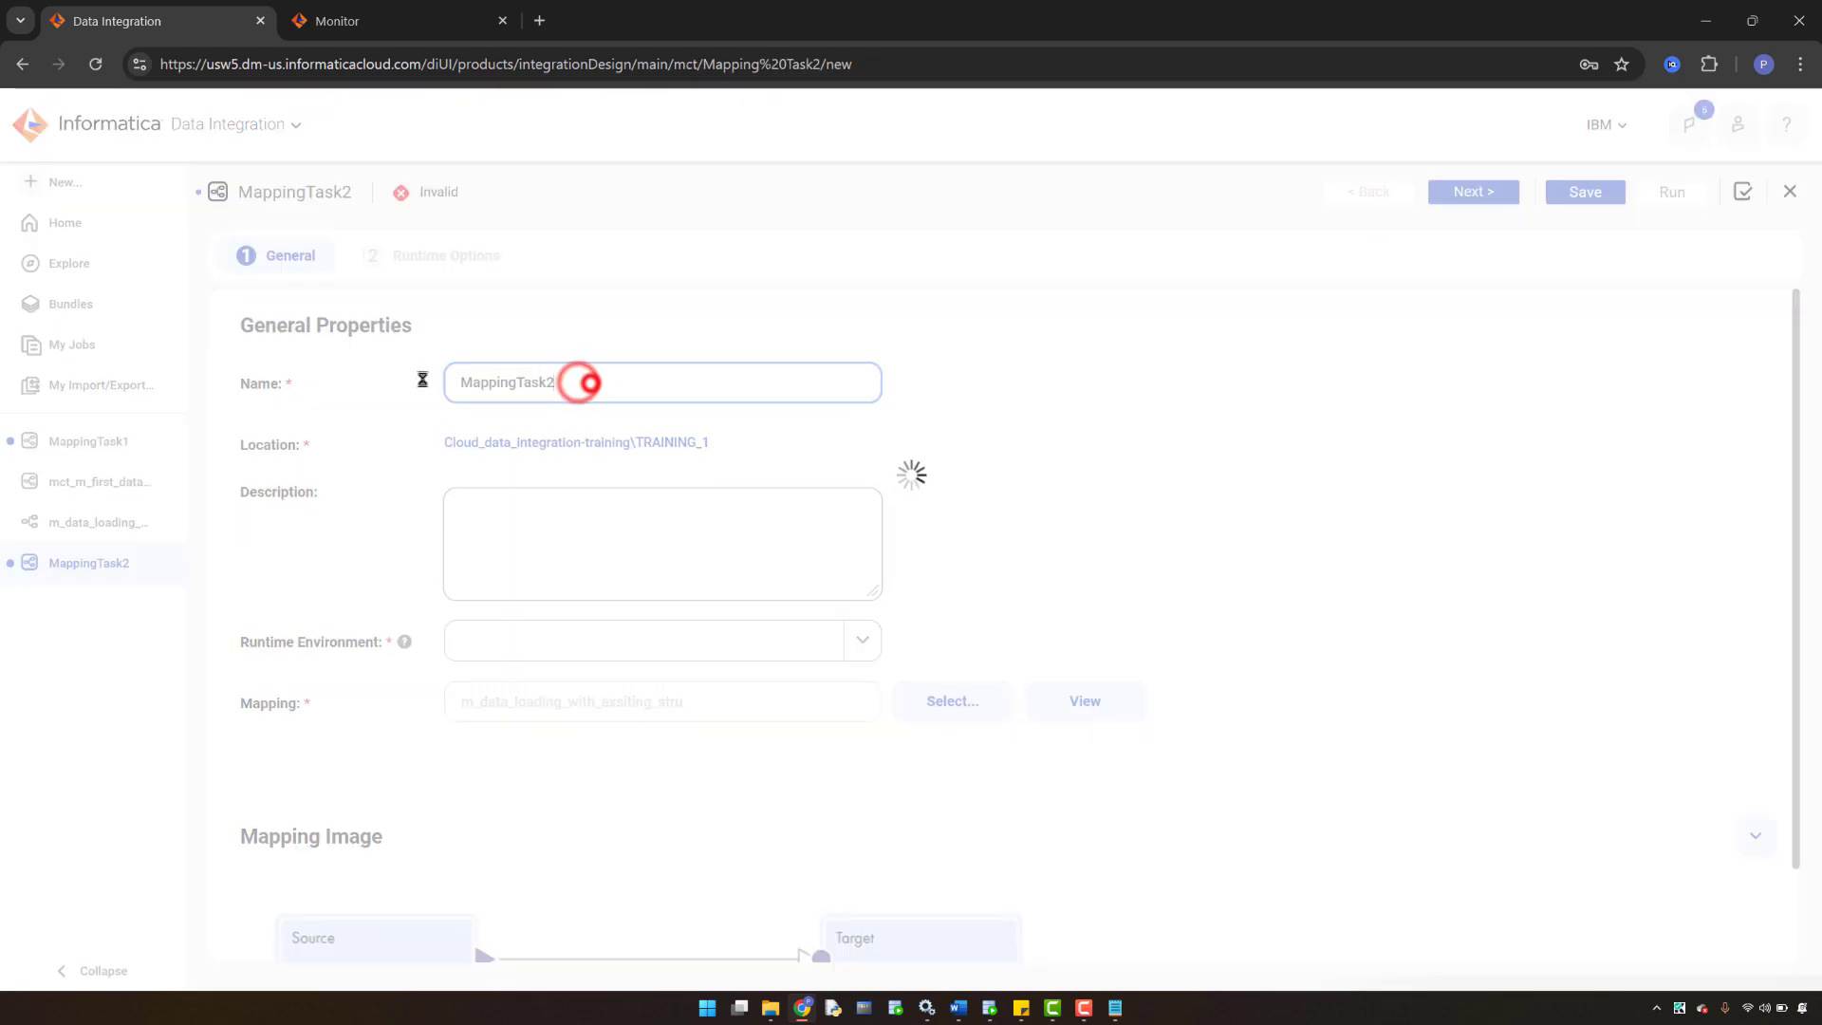
{"action": "left_click_drag", "start_coordinate": [558, 382], "coordinate": [452, 376]}
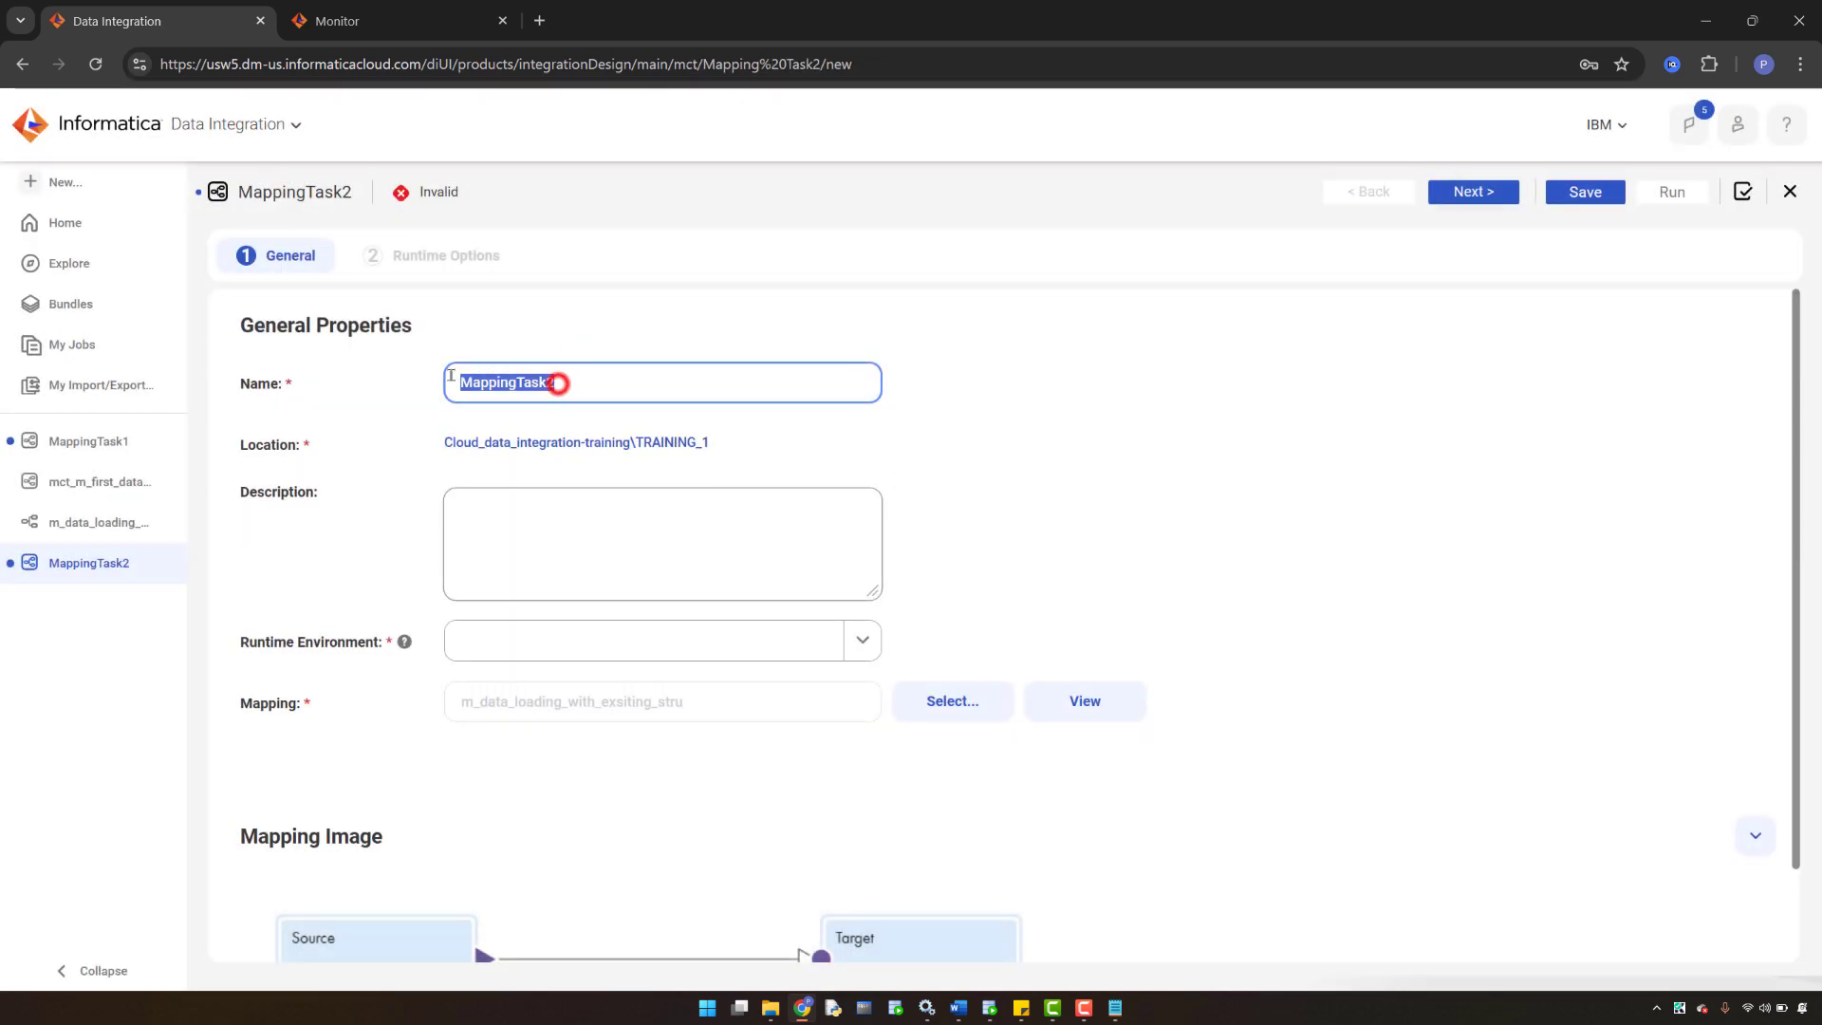
{"action": "key", "text": "BackSpace"}
{"action": "type", "text": "mct"}
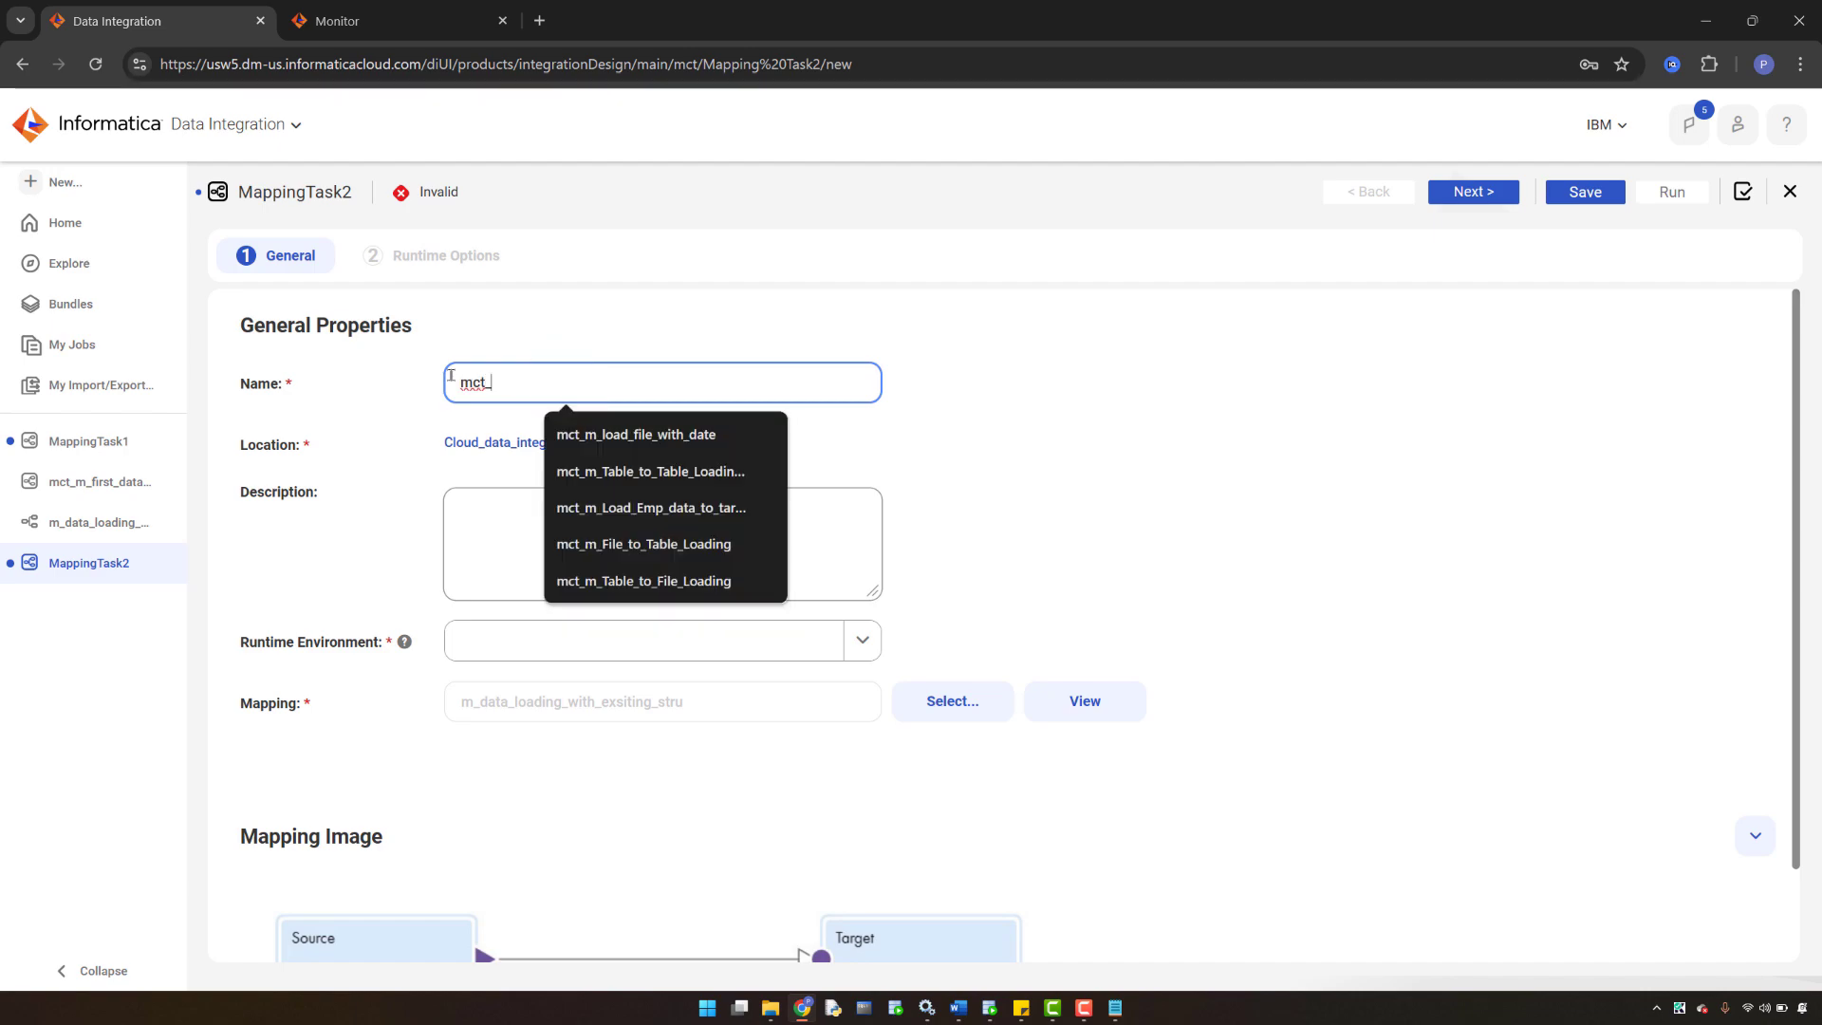
{"action": "type", "text": "_"}
{"action": "key", "text": "ctrl+v"}
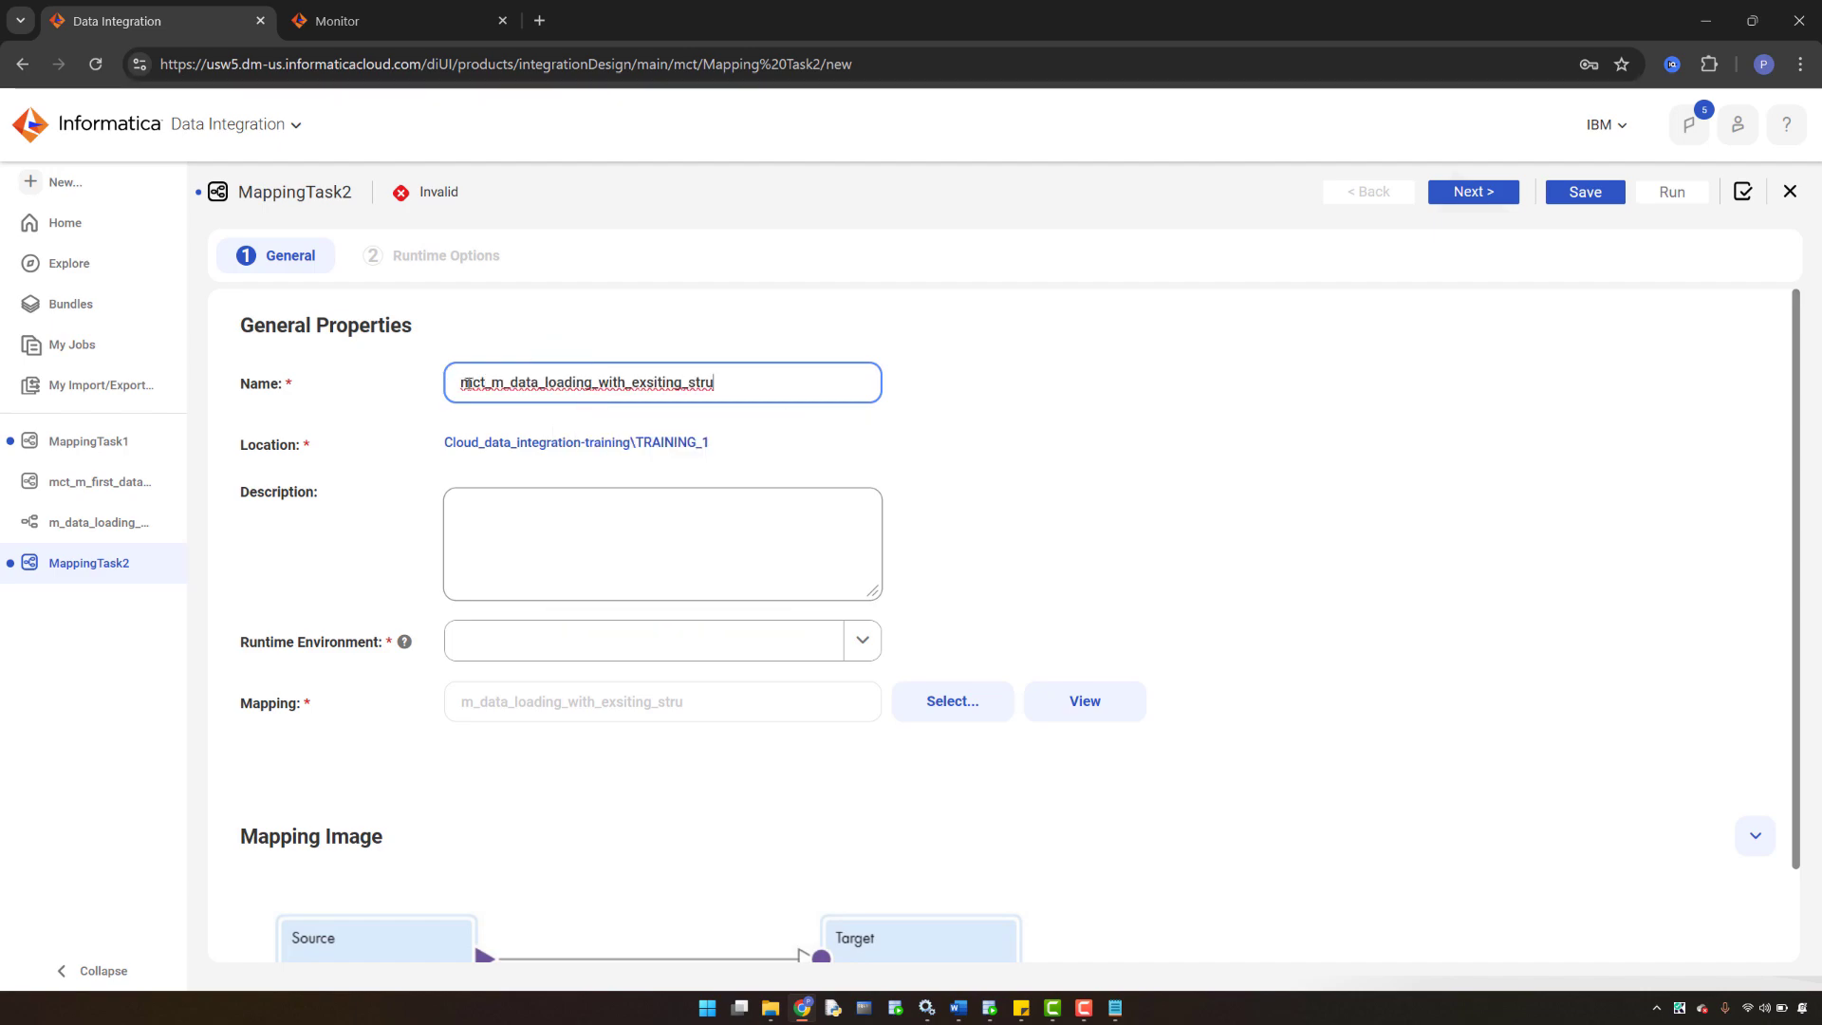
{"action": "left_click", "coordinate": [554, 644]}
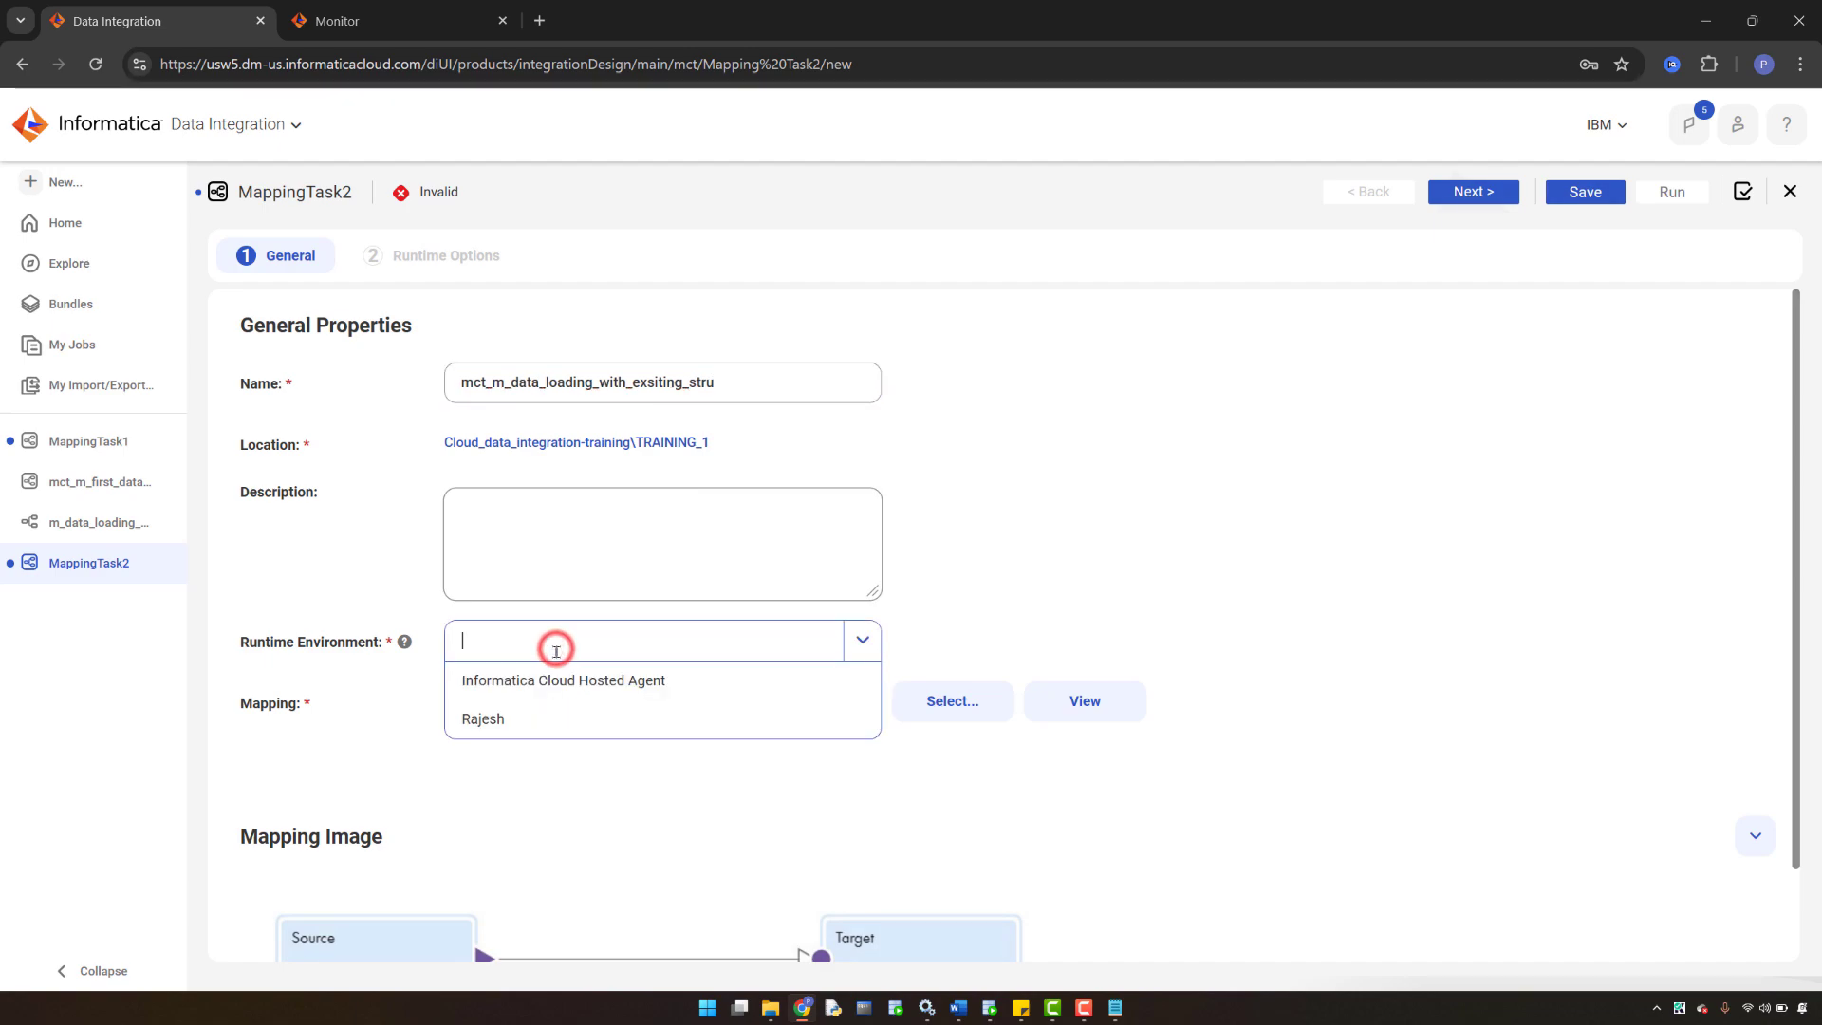
{"action": "left_click", "coordinate": [524, 721]}
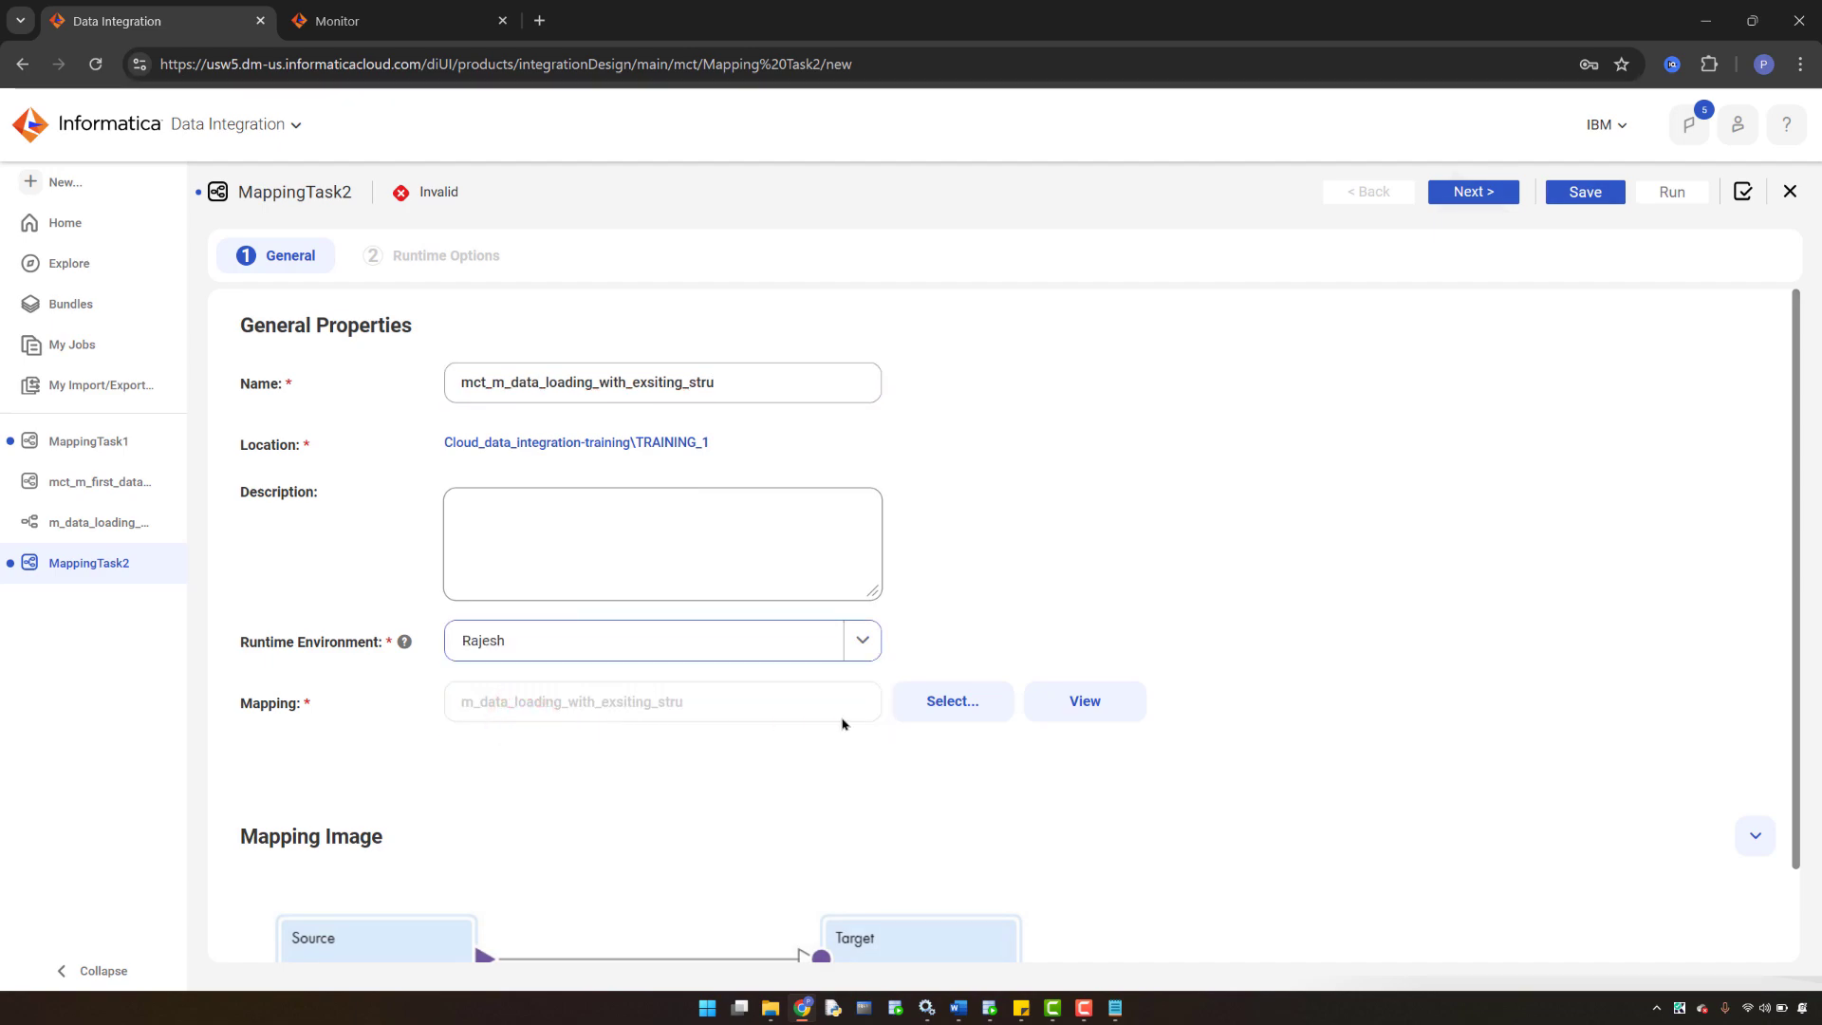
- Assign mapping m_data_loading_with_exsiting_stru, save through Runtime Options, then go to SQL Developer
{"action": "left_click", "coordinate": [966, 701]}
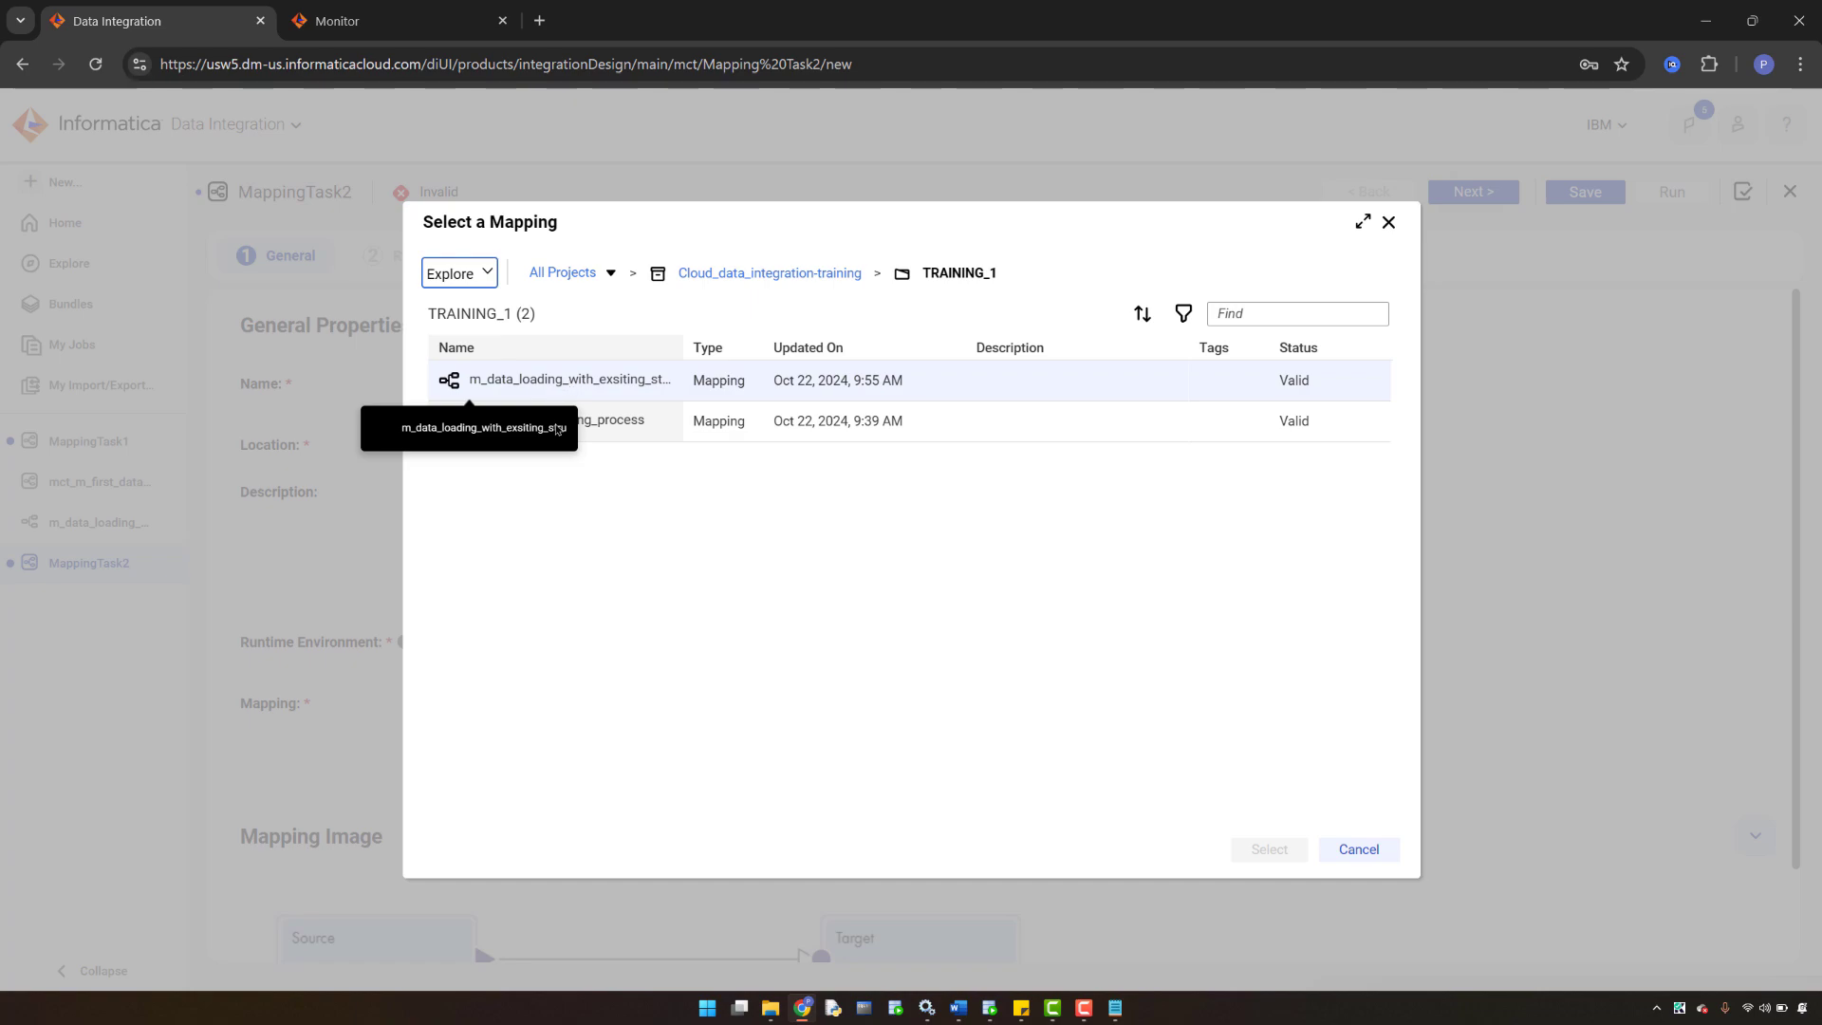
{"action": "left_click", "coordinate": [571, 379]}
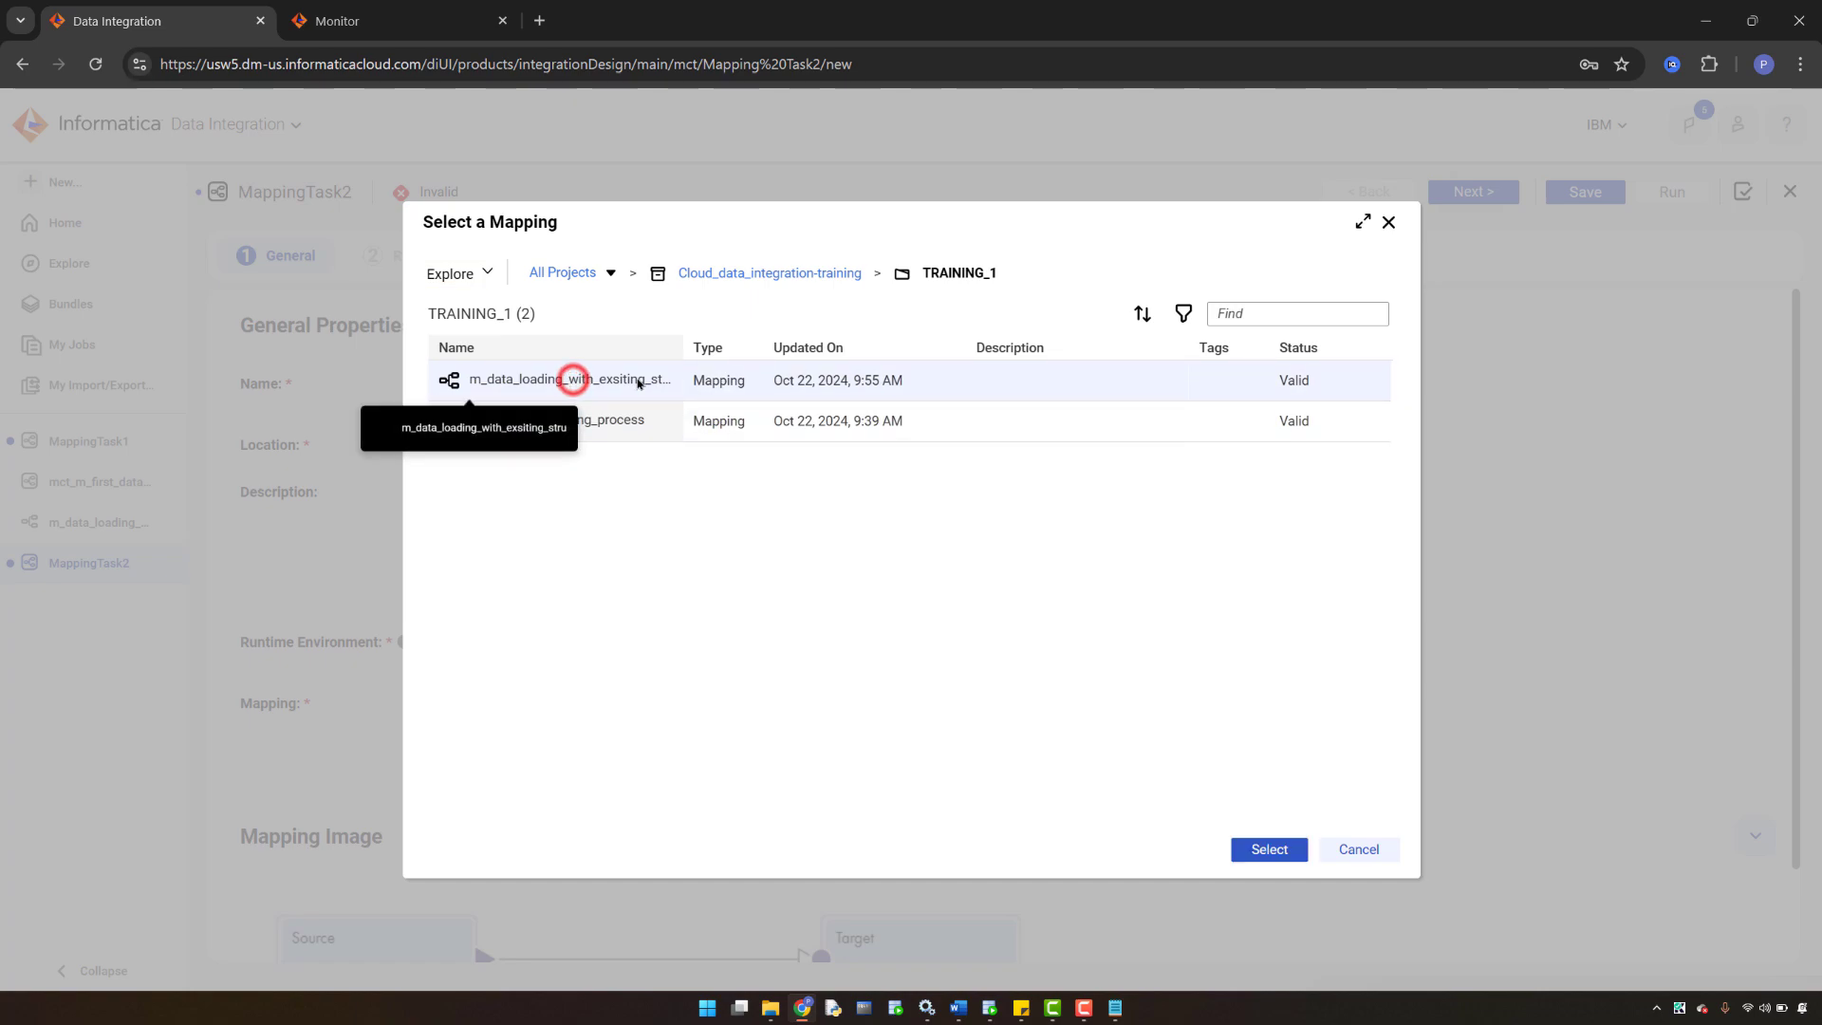
{"action": "left_click", "coordinate": [1255, 849]}
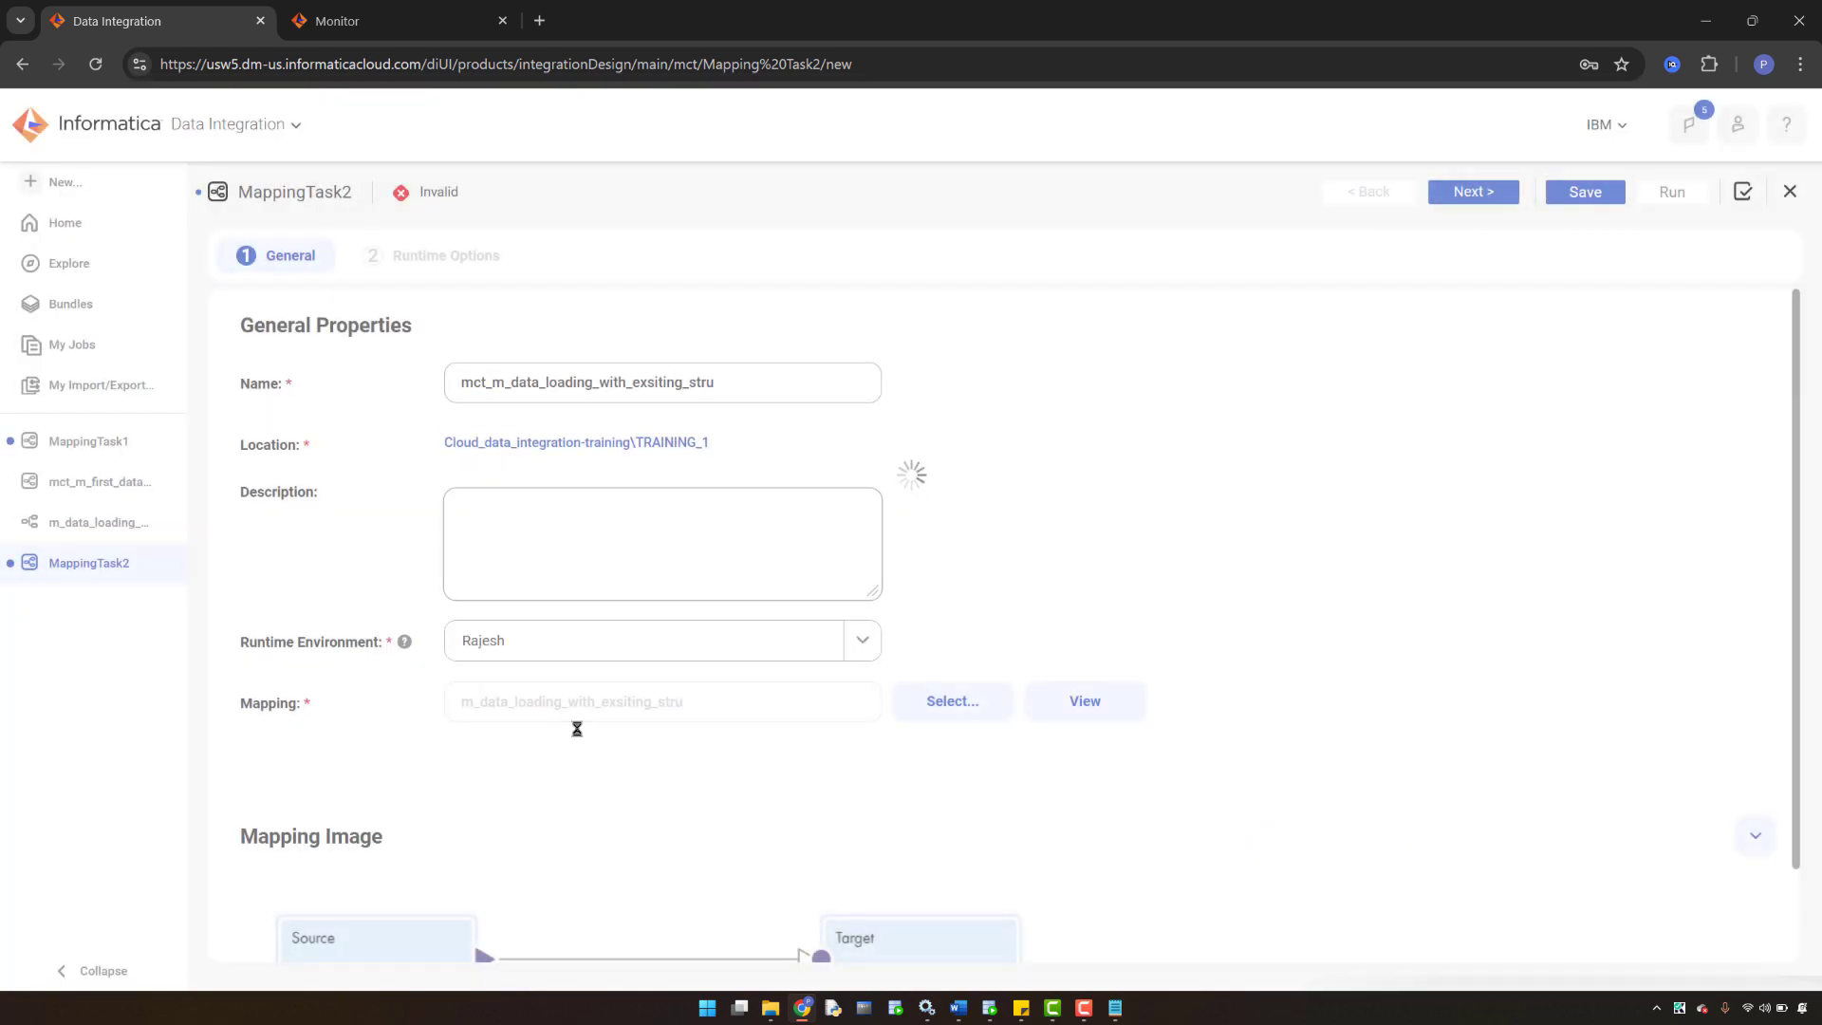
{"action": "scroll", "coordinate": [577, 731], "scroll_direction": "down", "scroll_amount": 1}
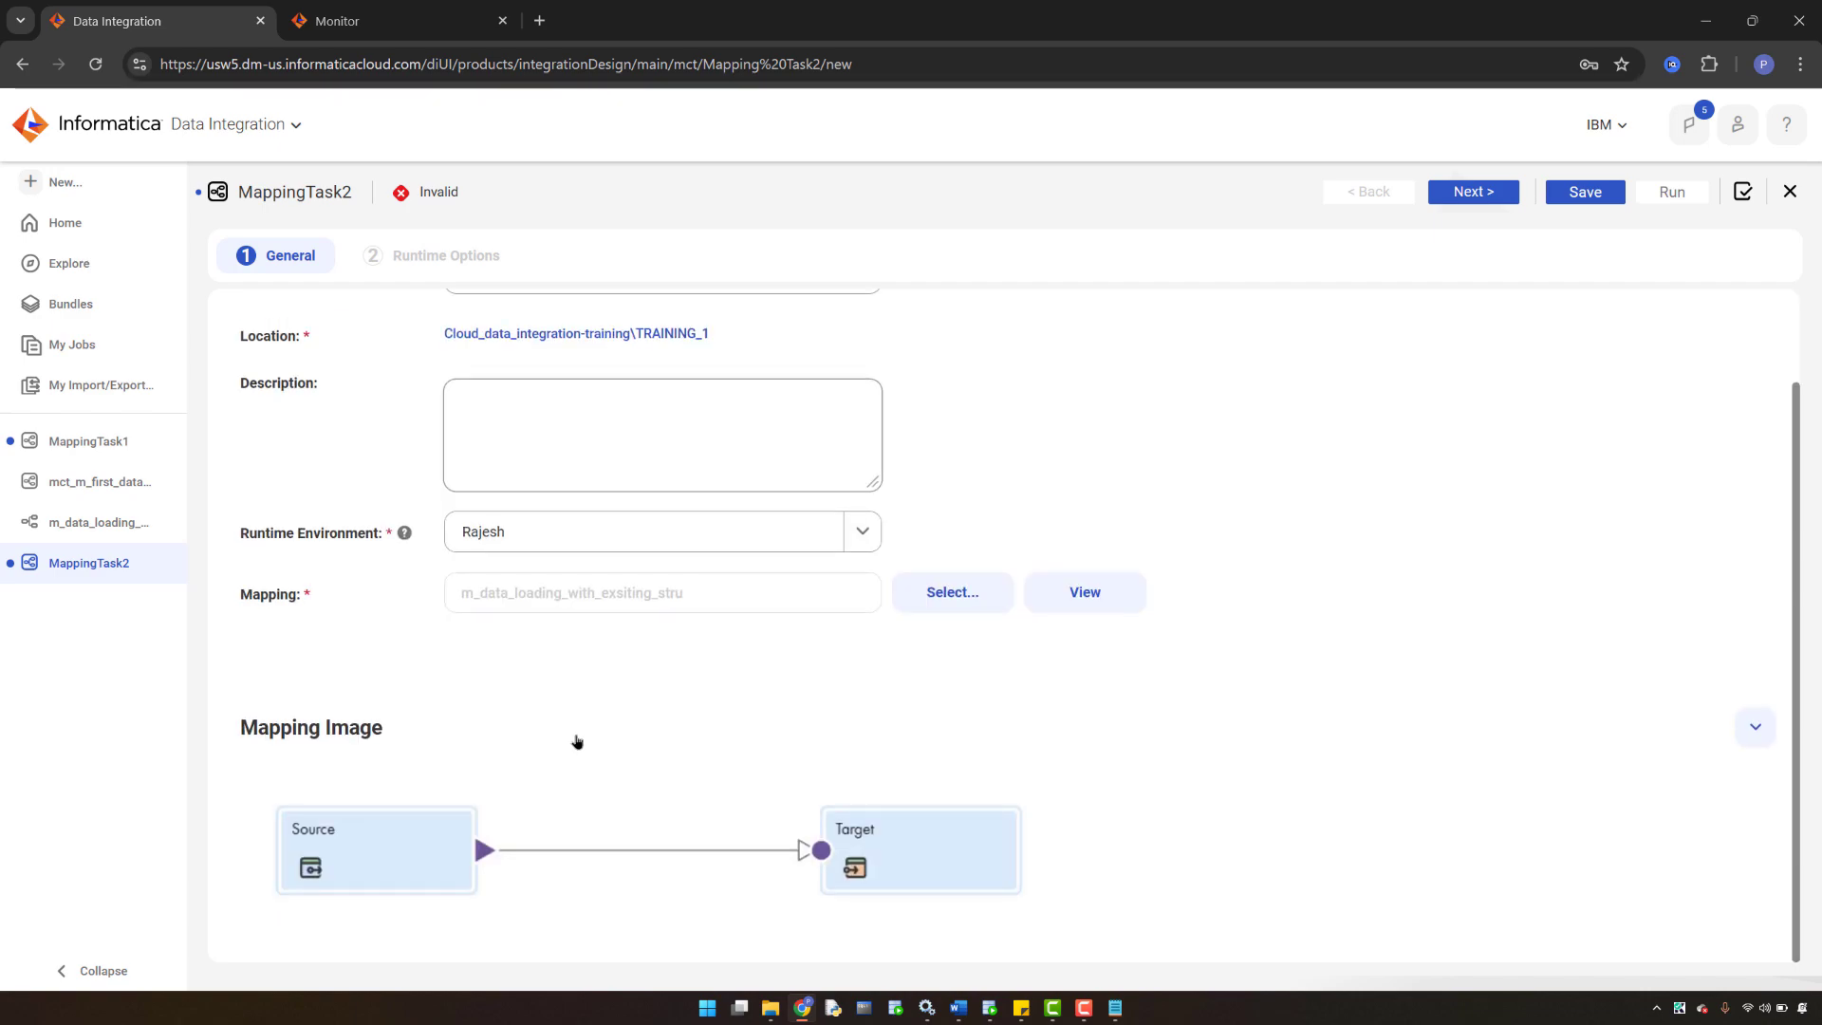
{"action": "left_click", "coordinate": [1585, 192]}
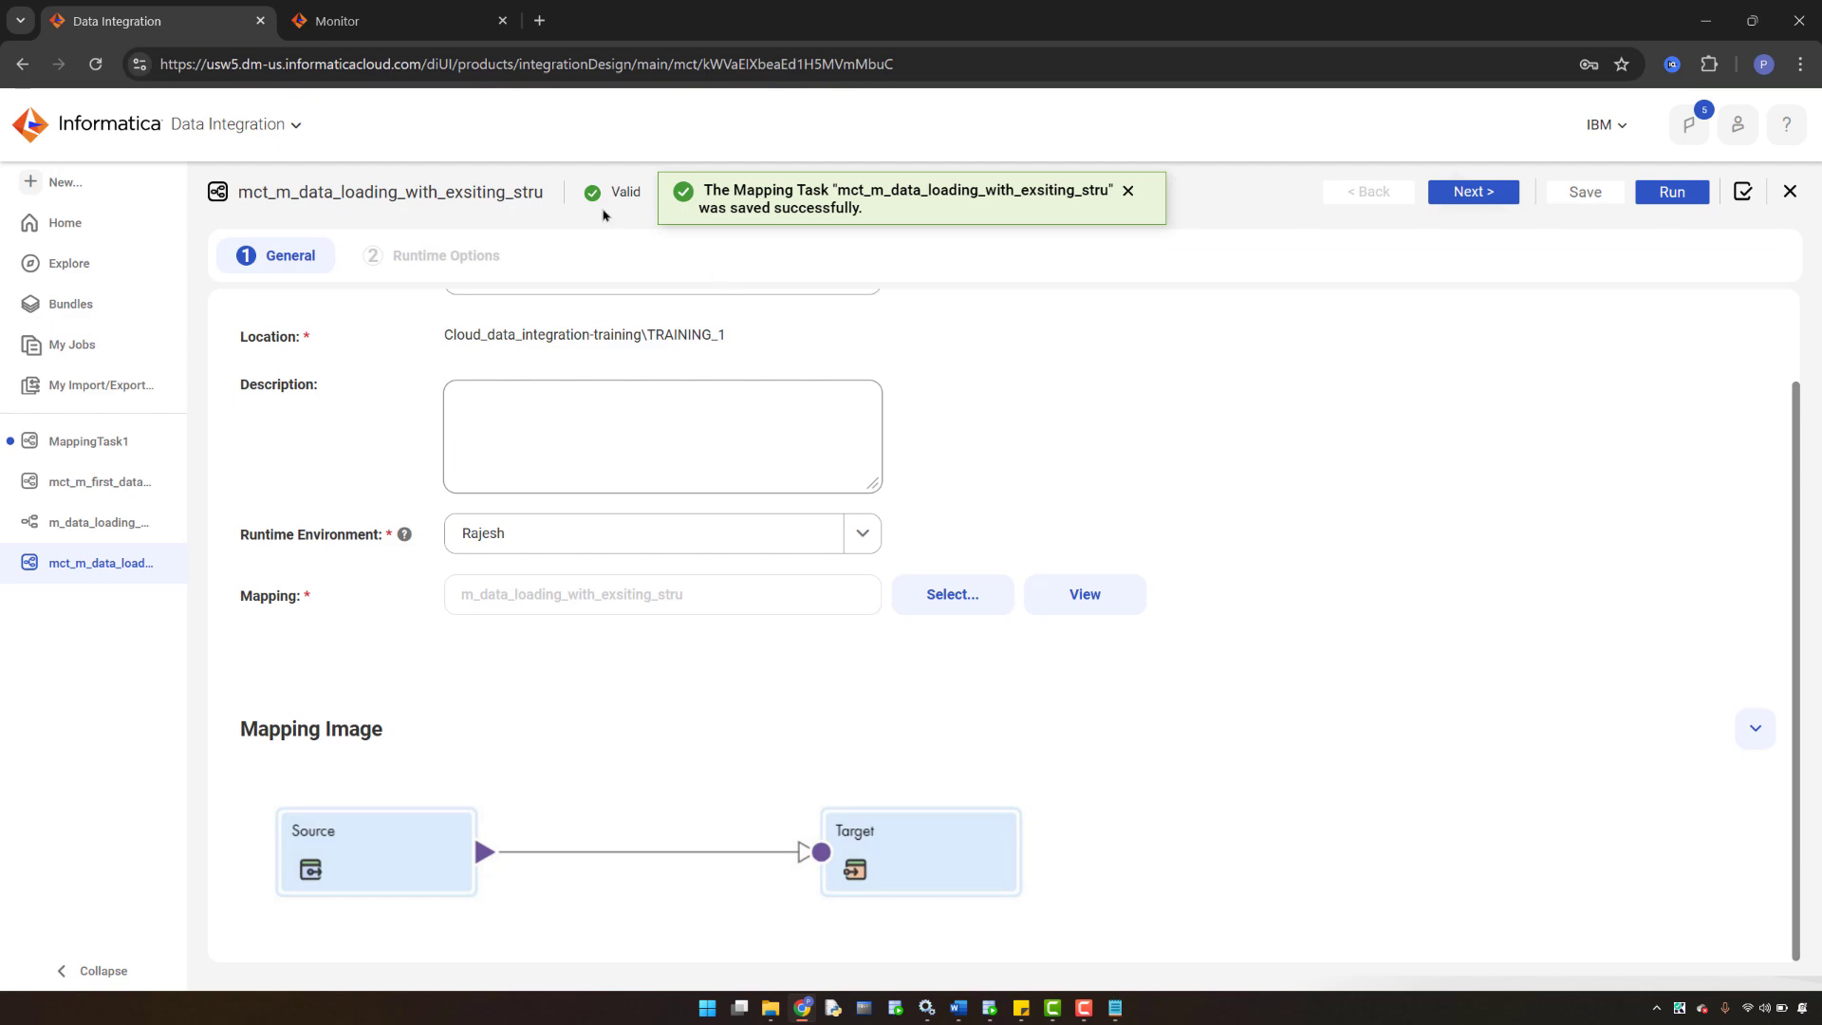
{"action": "left_click", "coordinate": [1471, 192]}
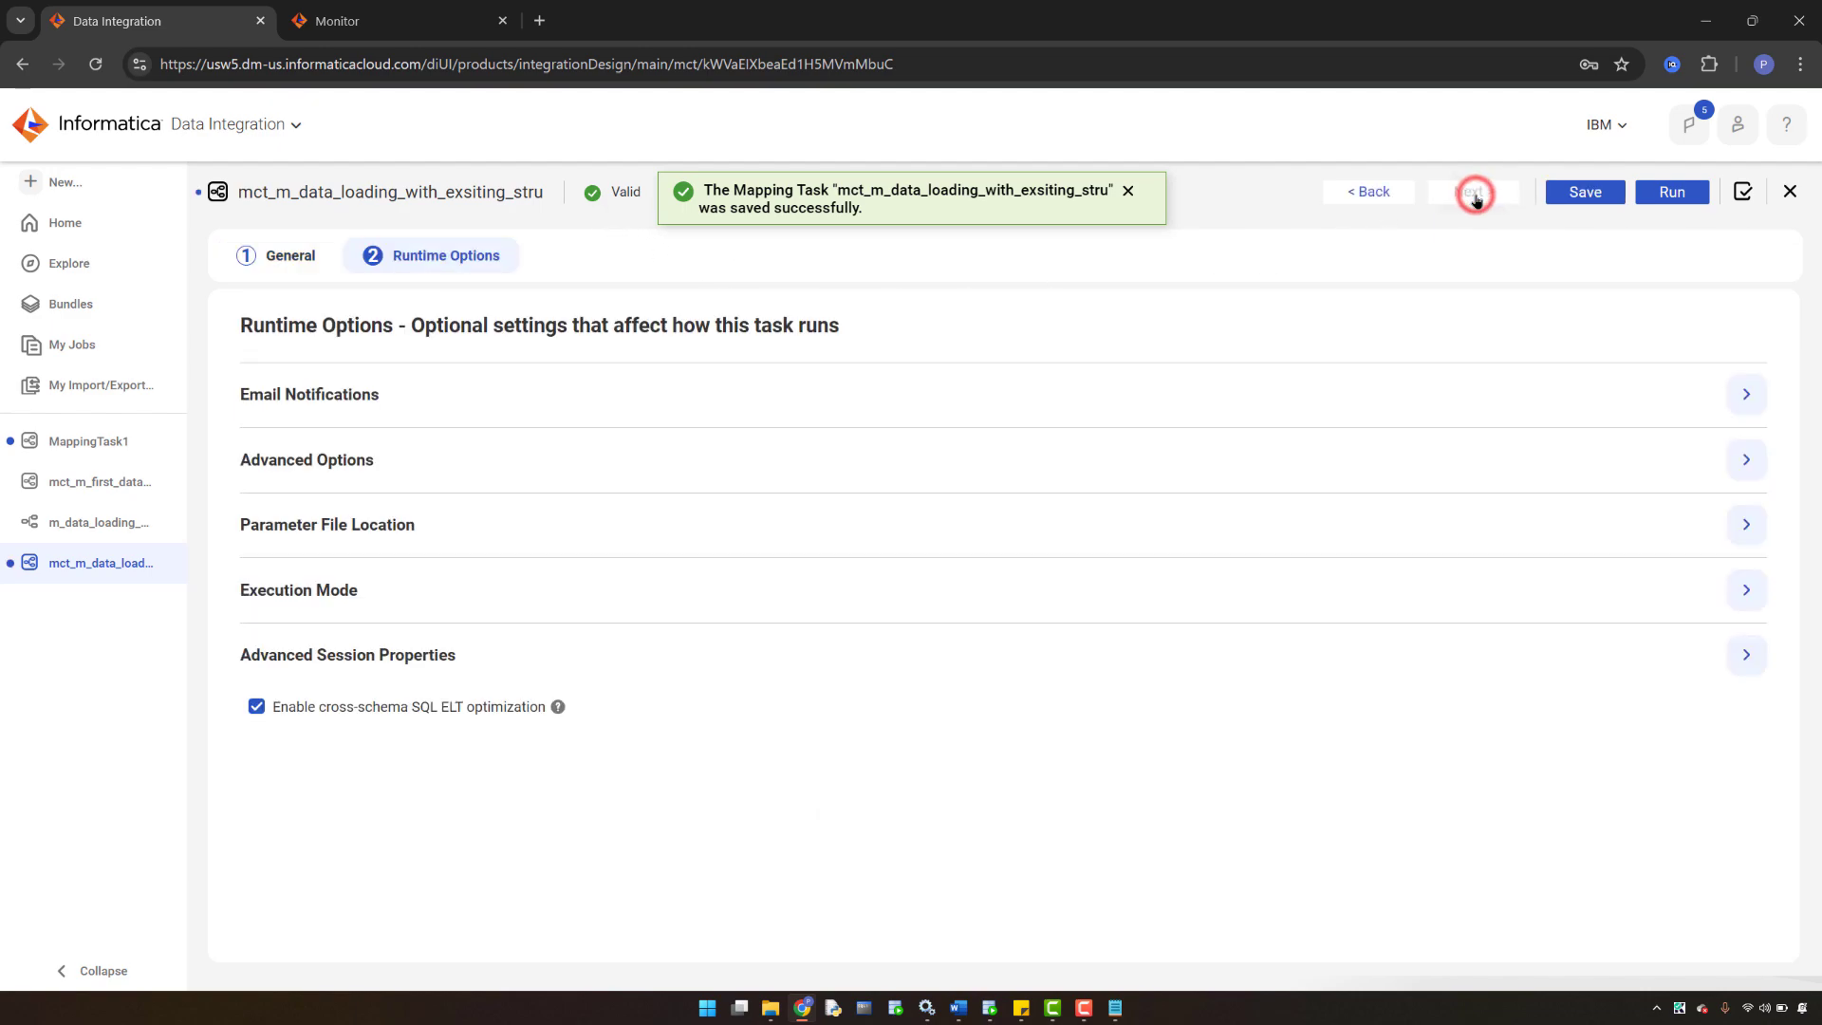
{"action": "left_click", "coordinate": [1570, 192]}
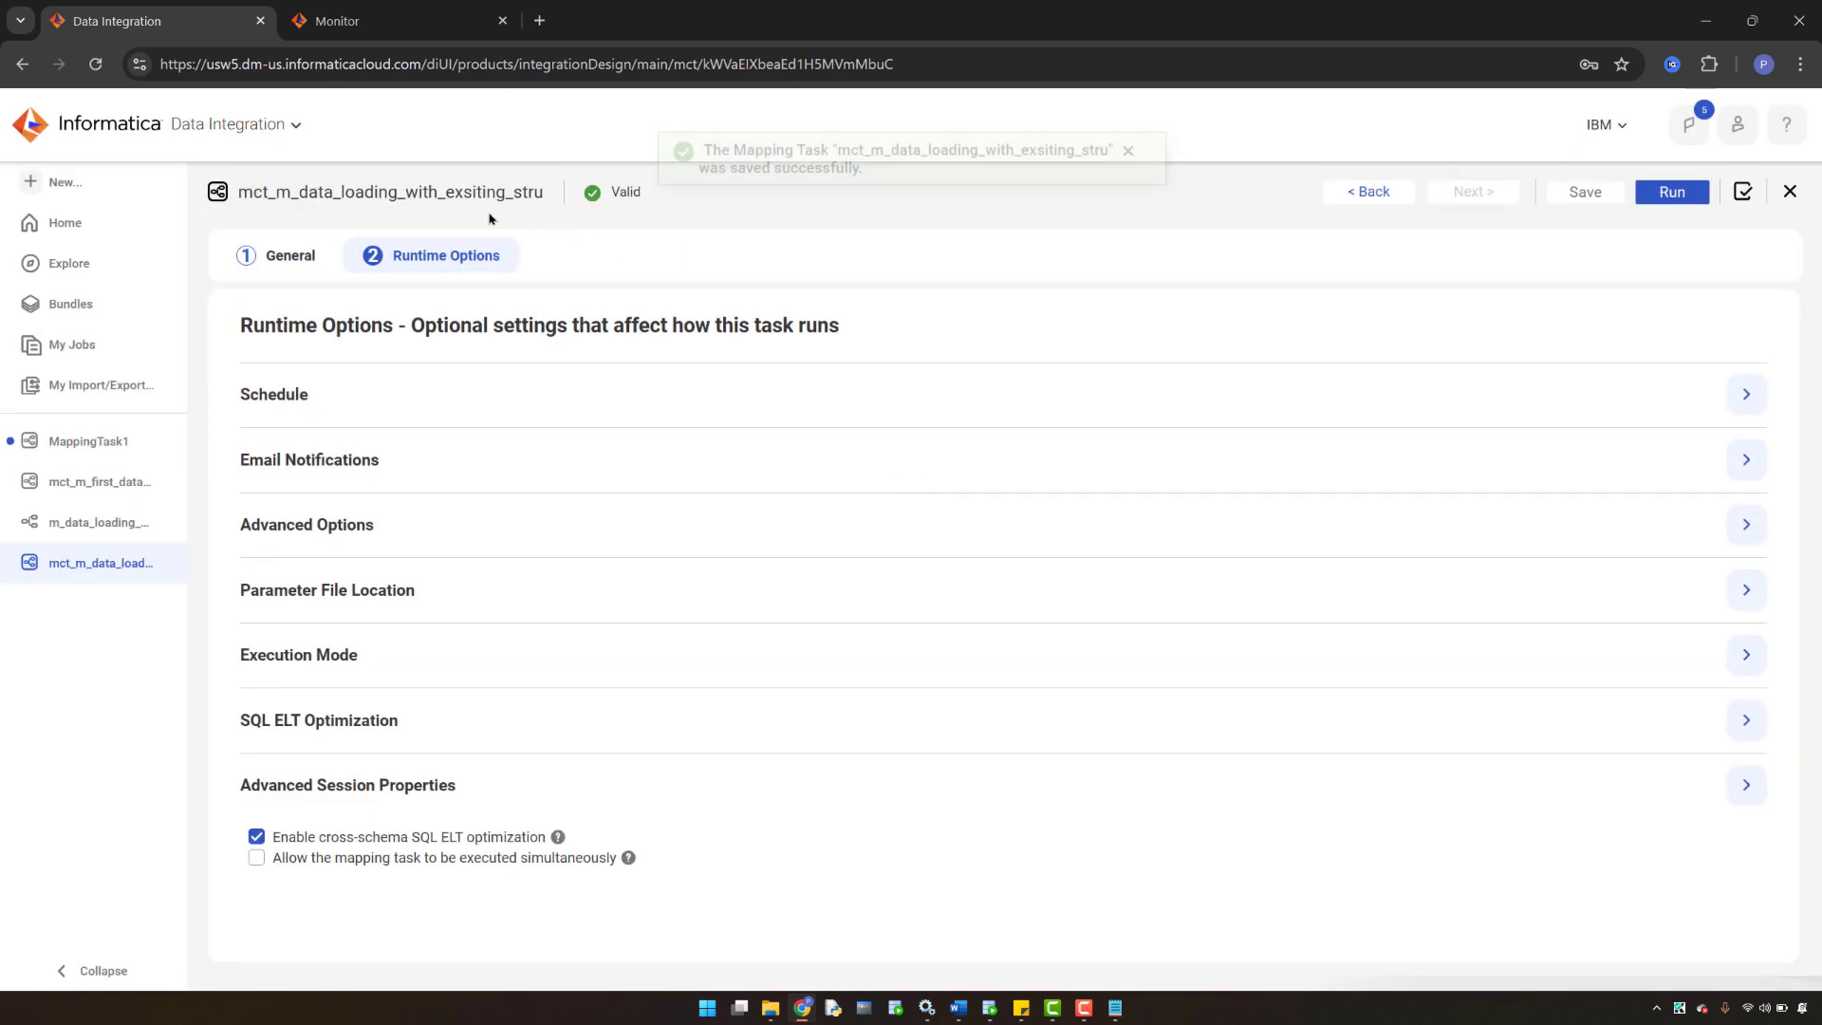
{"action": "left_click", "coordinate": [992, 1009]}
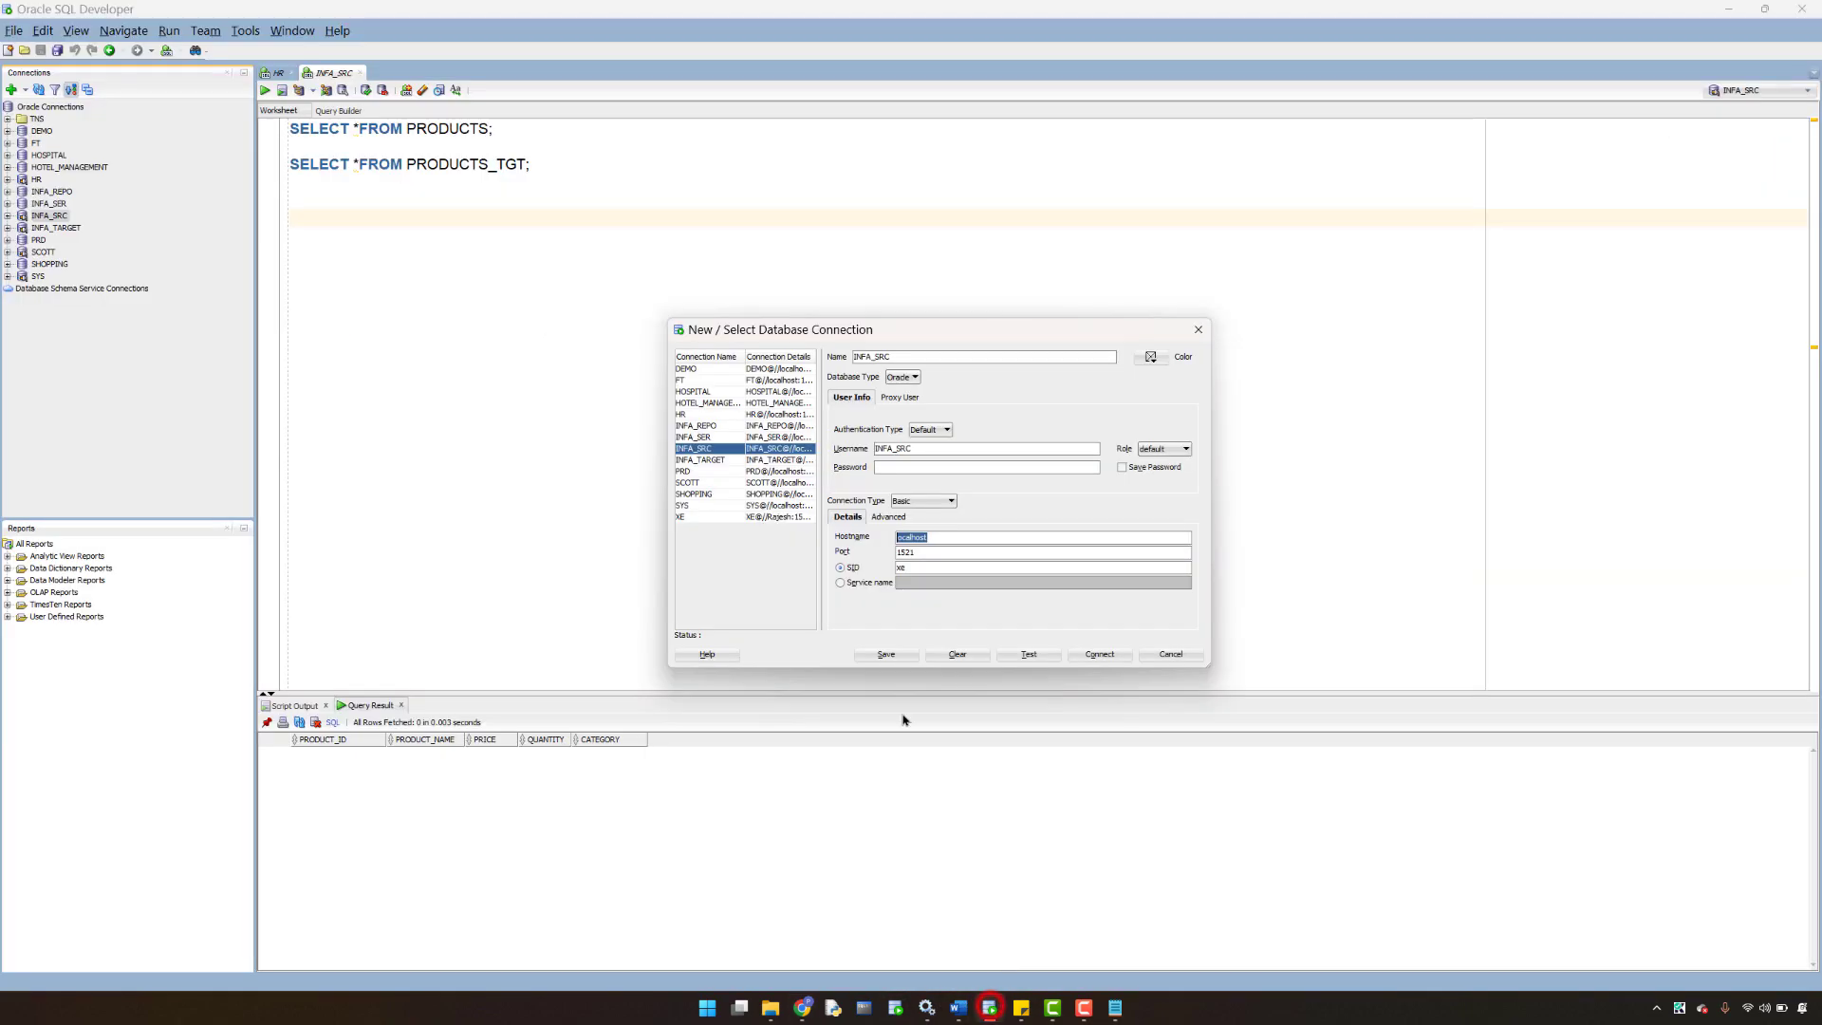
- Query PRODUCTS (5 rows) and PRODUCTS_TGT (empty) in SQL Developer
{"action": "left_click", "coordinate": [1196, 331]}
{"action": "left_click", "coordinate": [504, 128]}
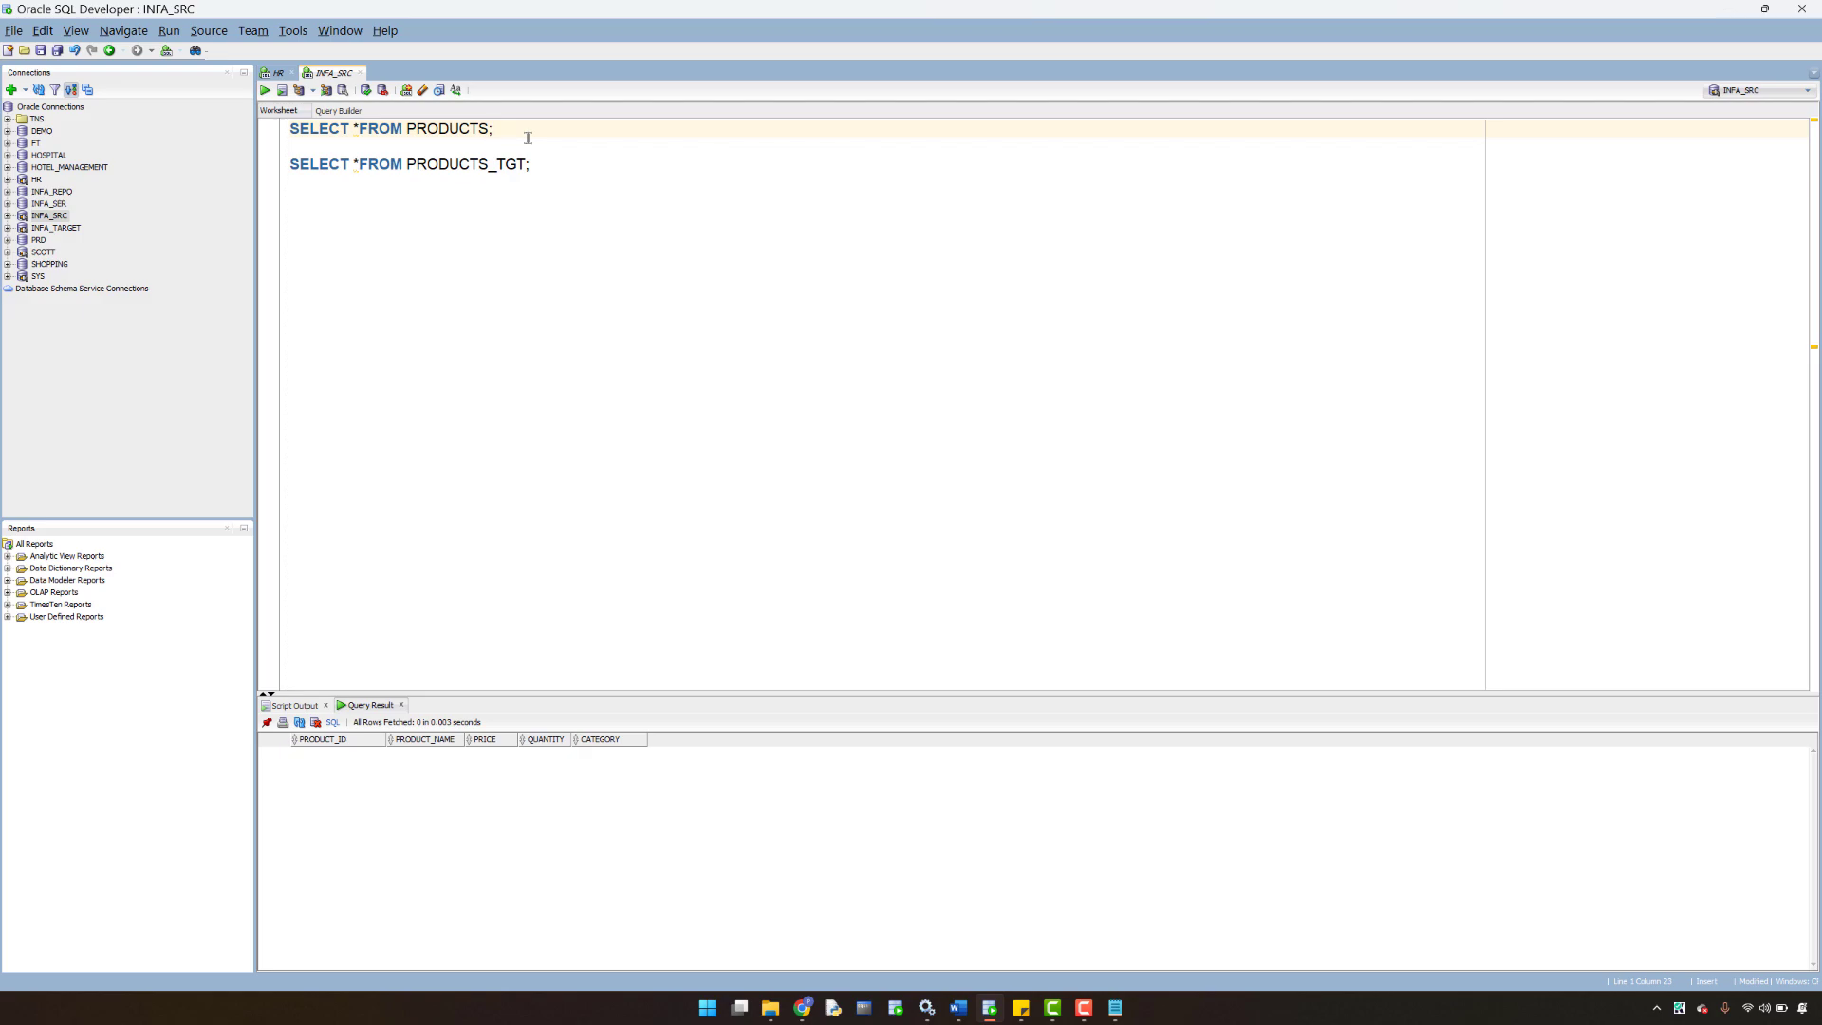
{"action": "key", "text": "ctrl+Return"}
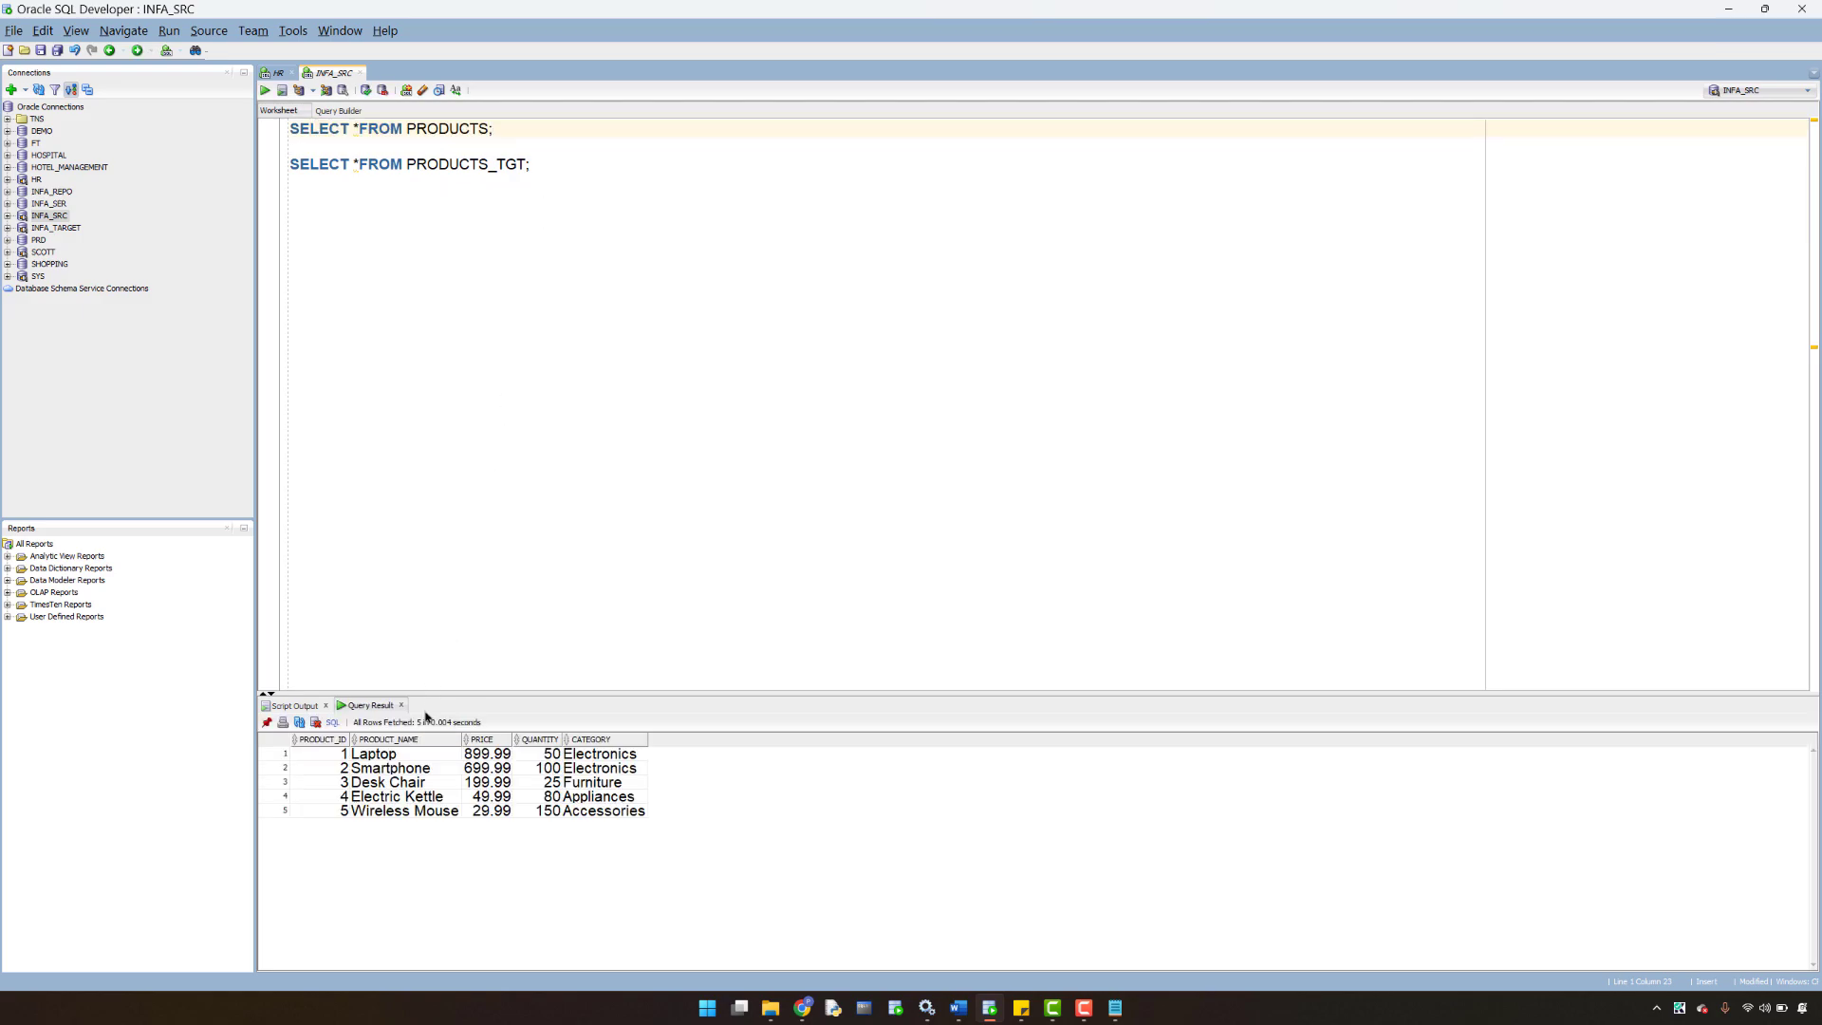
{"action": "left_click", "coordinate": [267, 722]}
{"action": "left_click", "coordinate": [557, 168]}
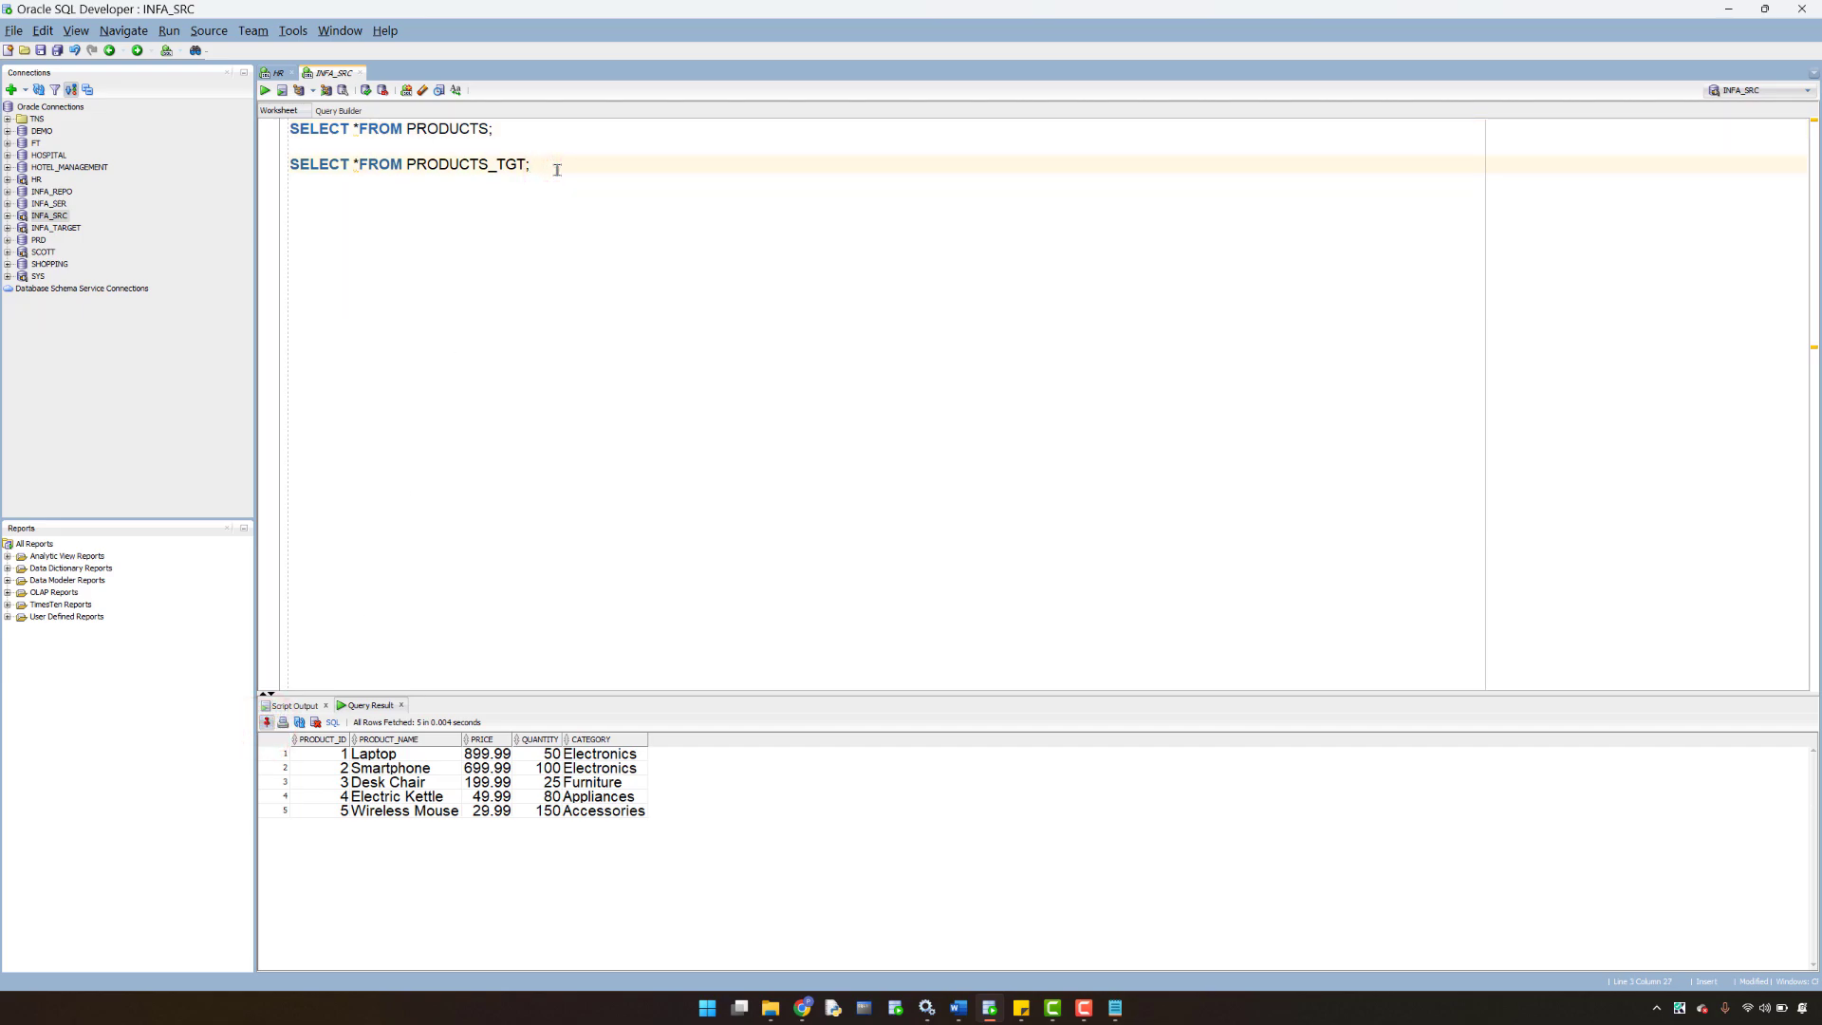
{"action": "key", "text": "ctrl+Return"}
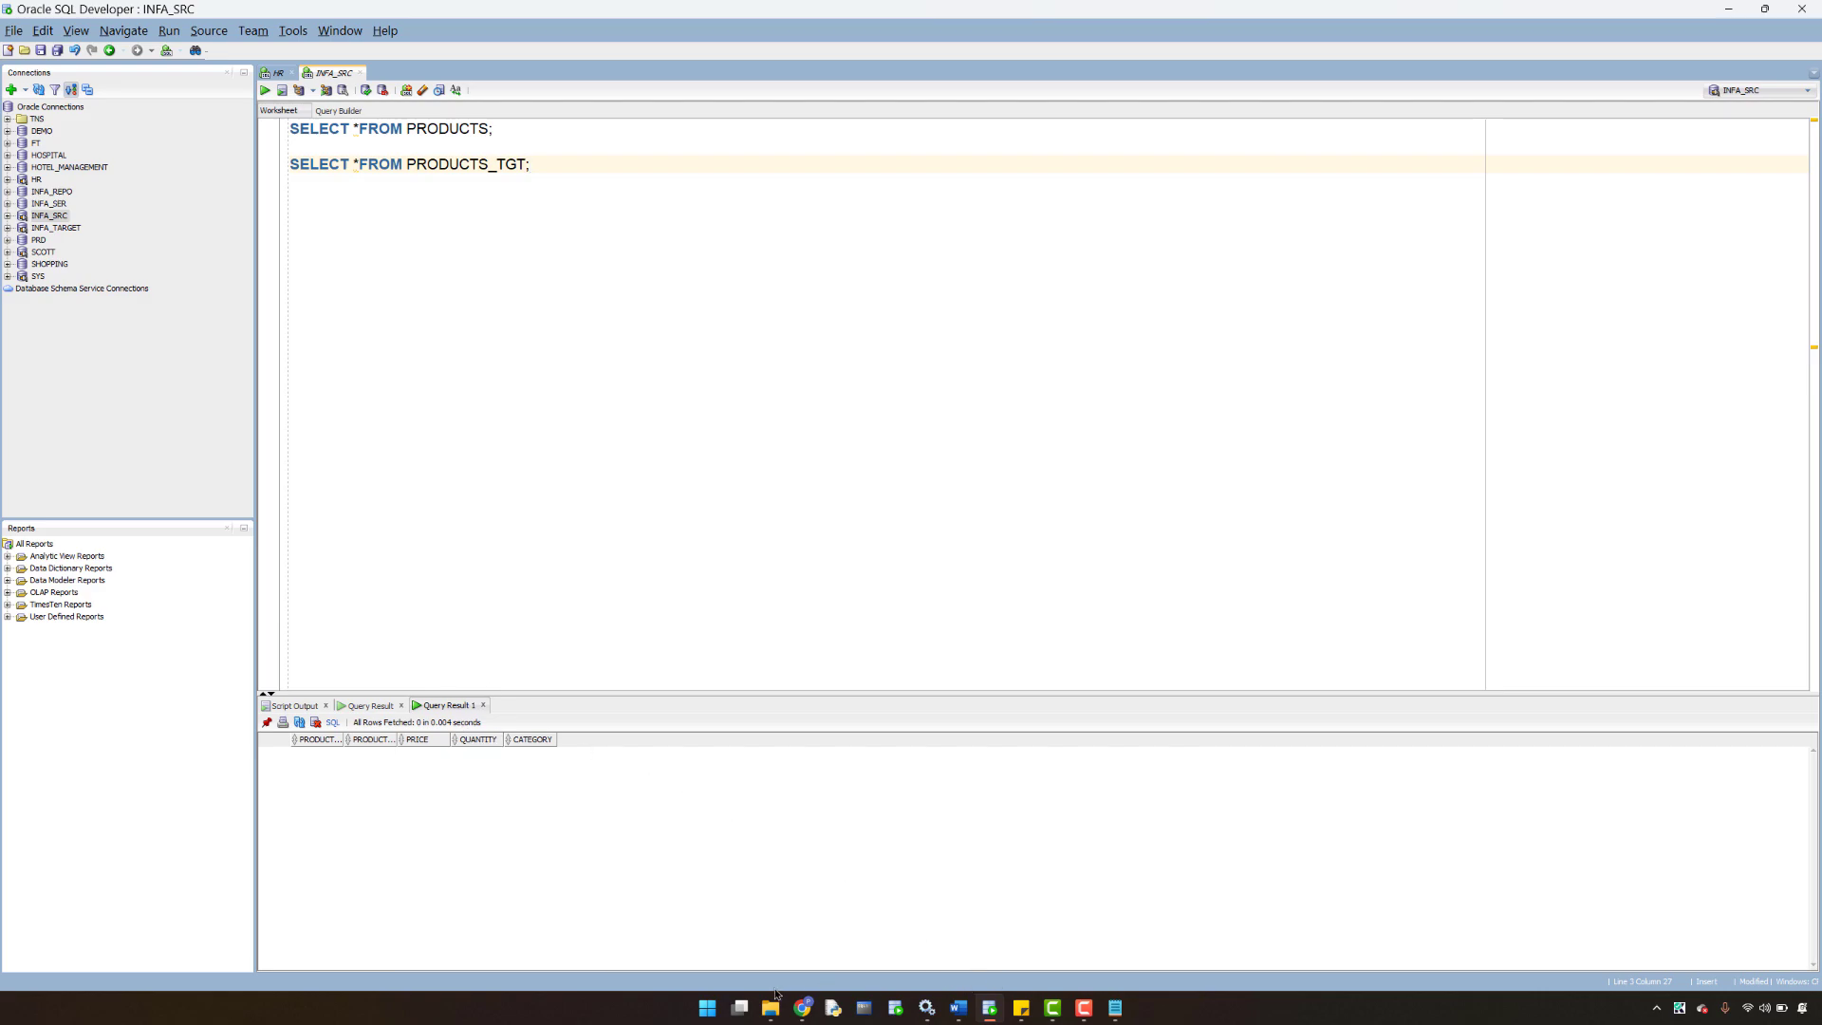
- Run the mapping task and go to the Monitor jobs list
{"action": "left_click", "coordinate": [803, 1010]}
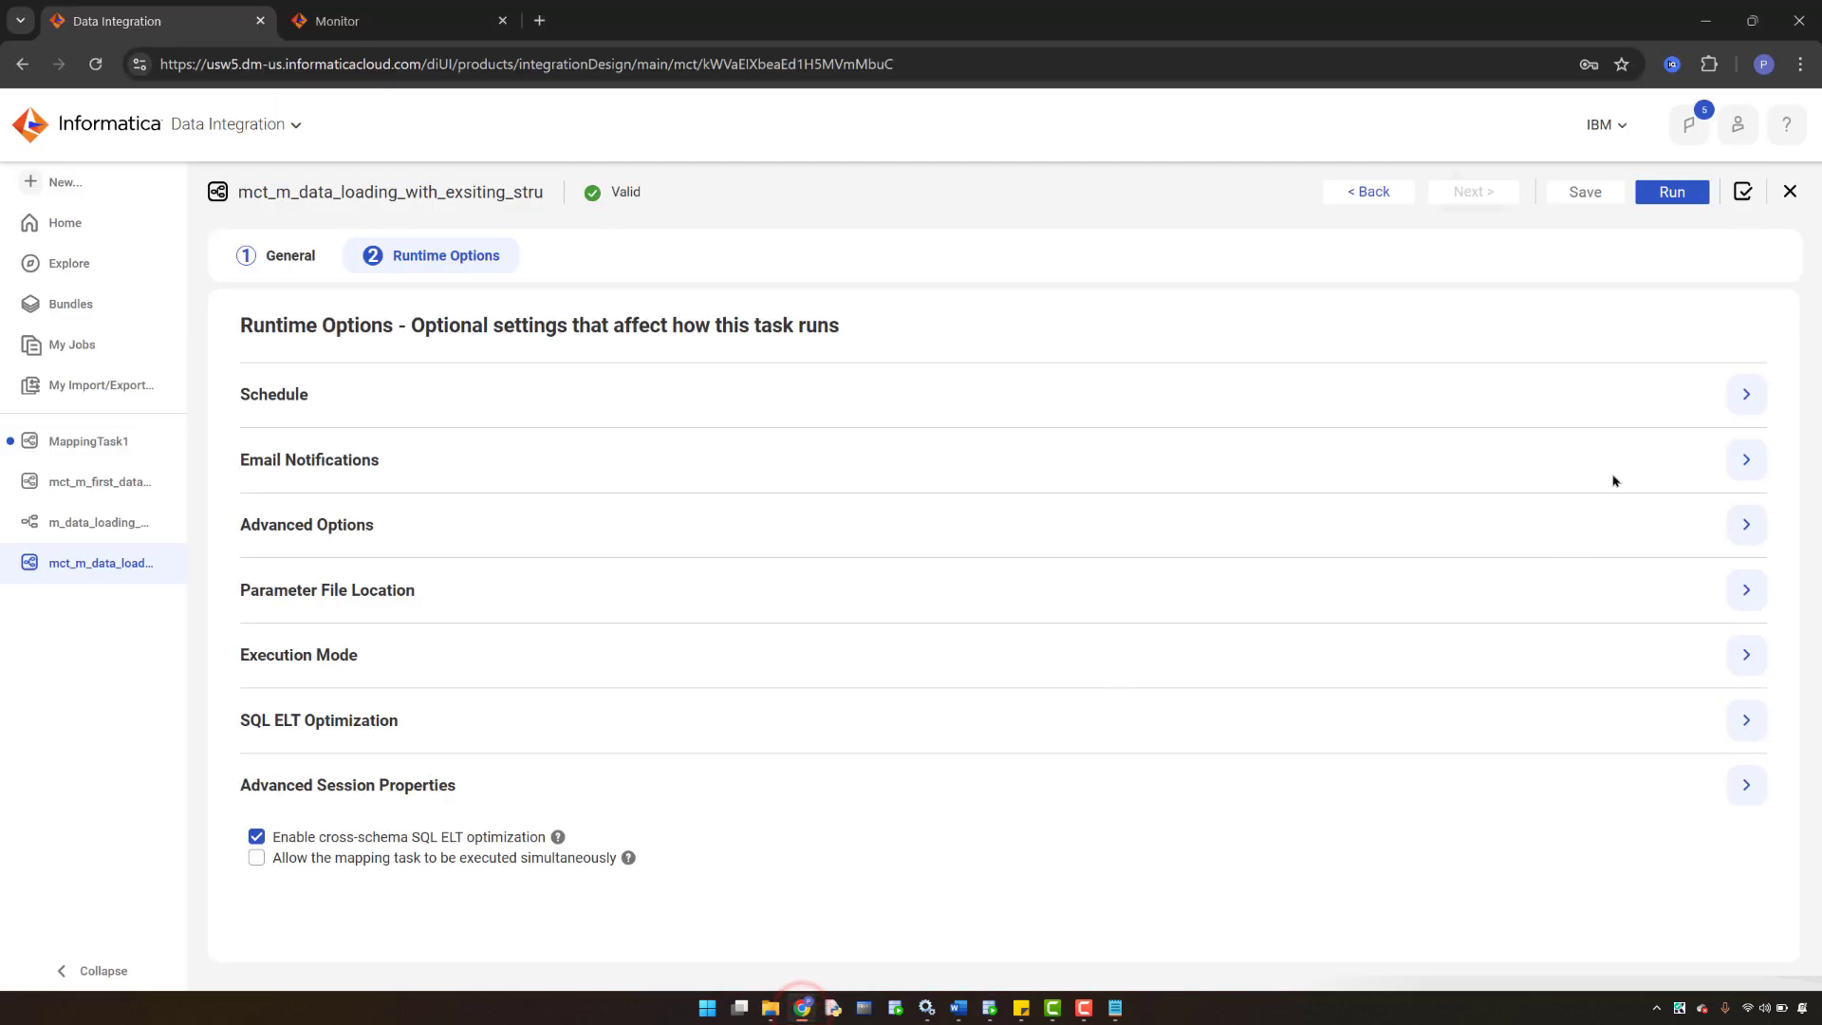
{"action": "left_click", "coordinate": [1675, 192]}
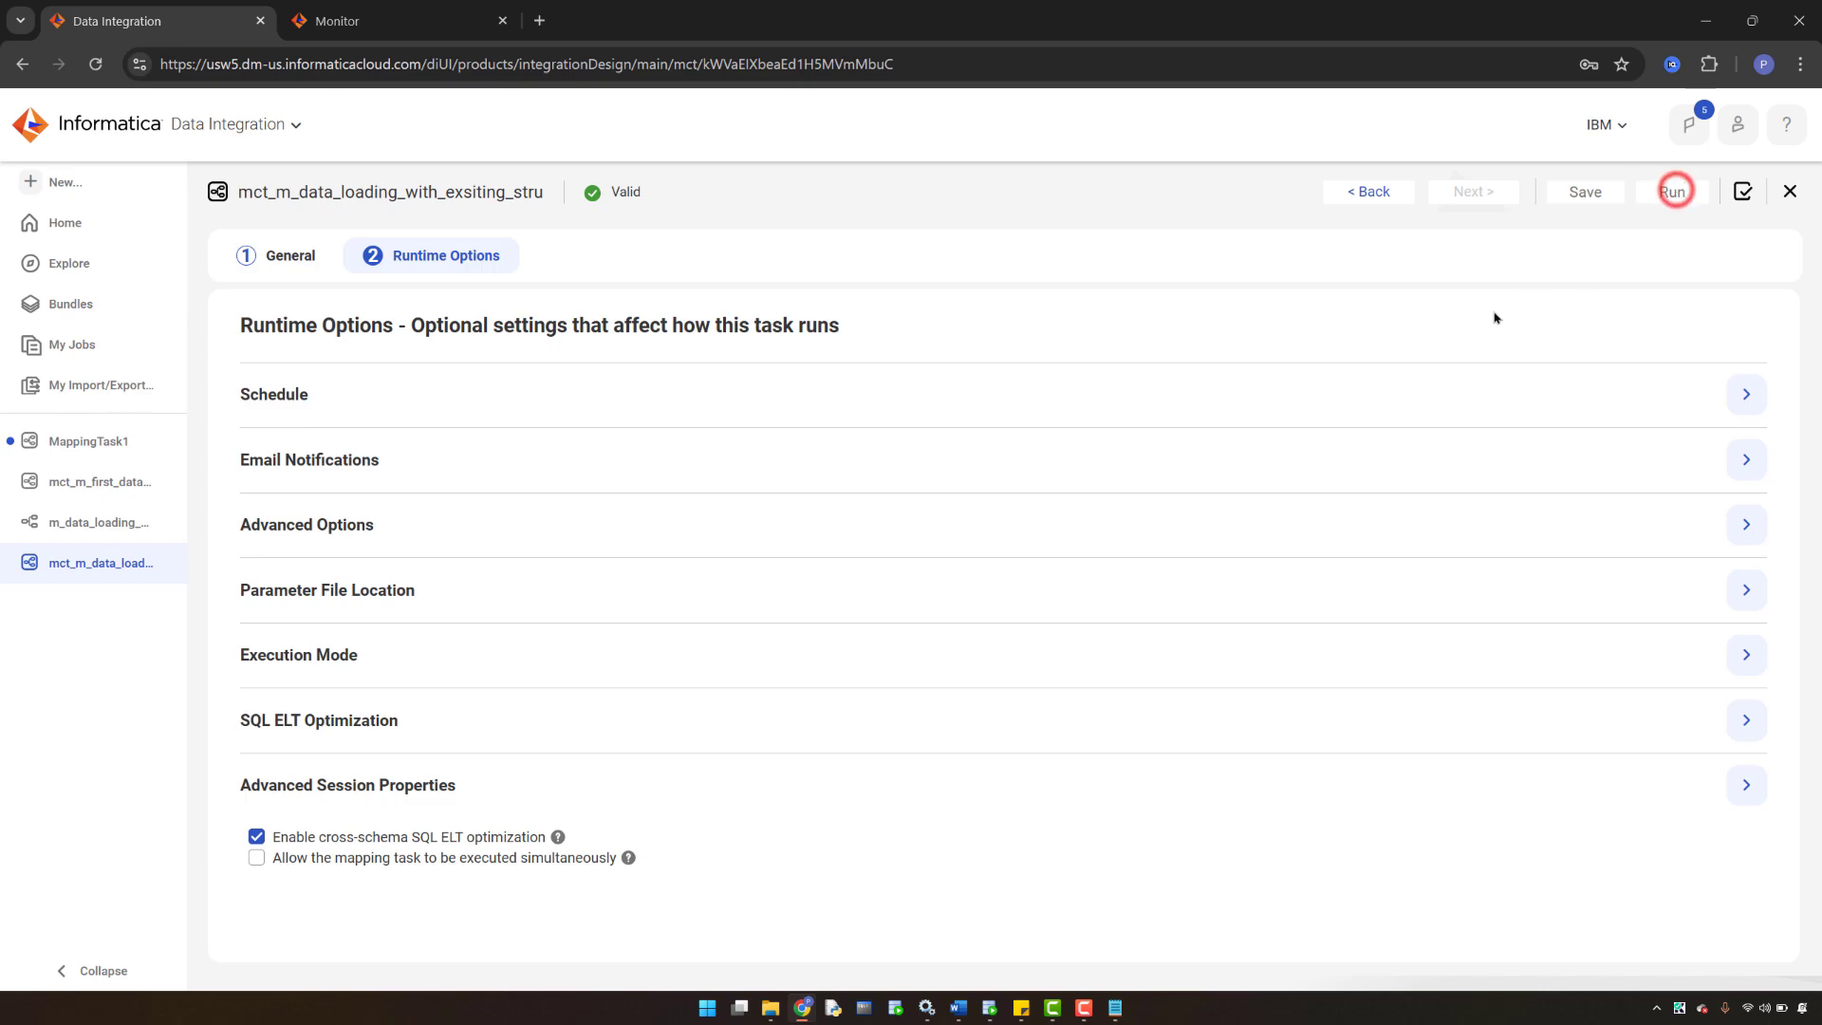
{"action": "left_click", "coordinate": [373, 19]}
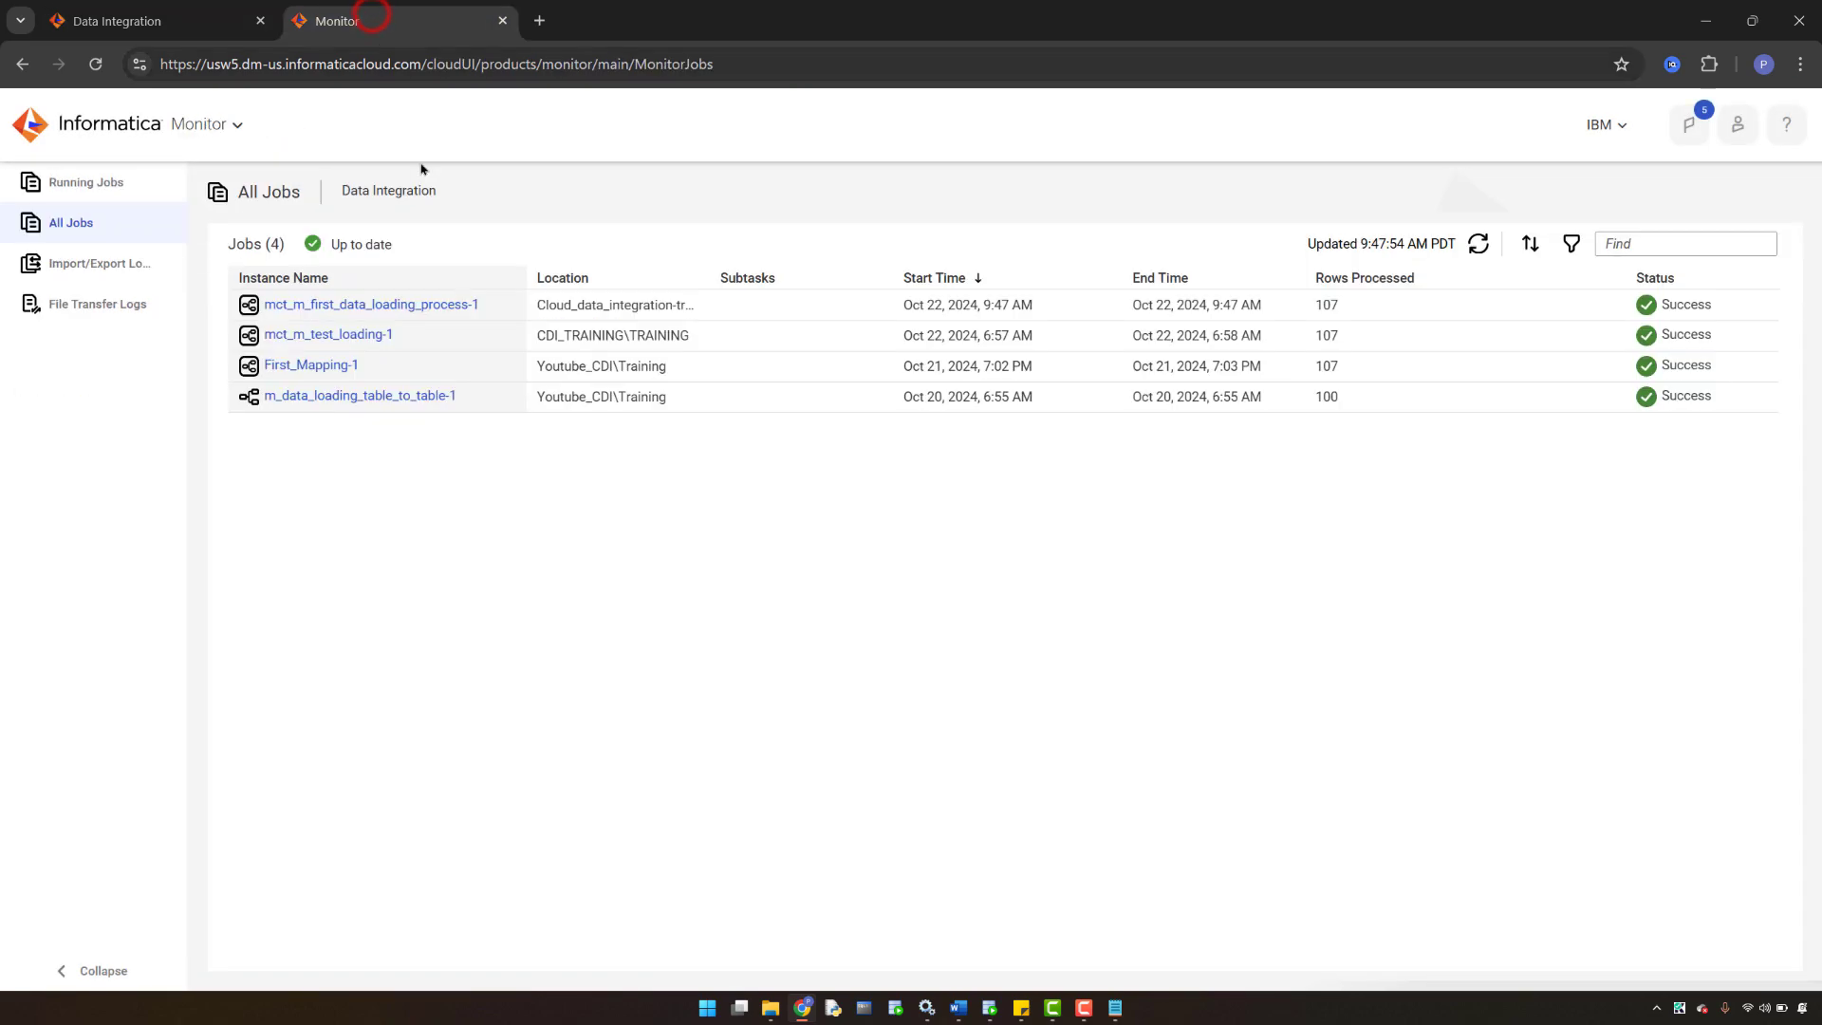
- Refresh All Jobs until mct_m_data_loading_with_exsiting_stru-1 shows Success with 5 rows, then return to SQL Developer
{"action": "left_click", "coordinate": [1478, 245]}
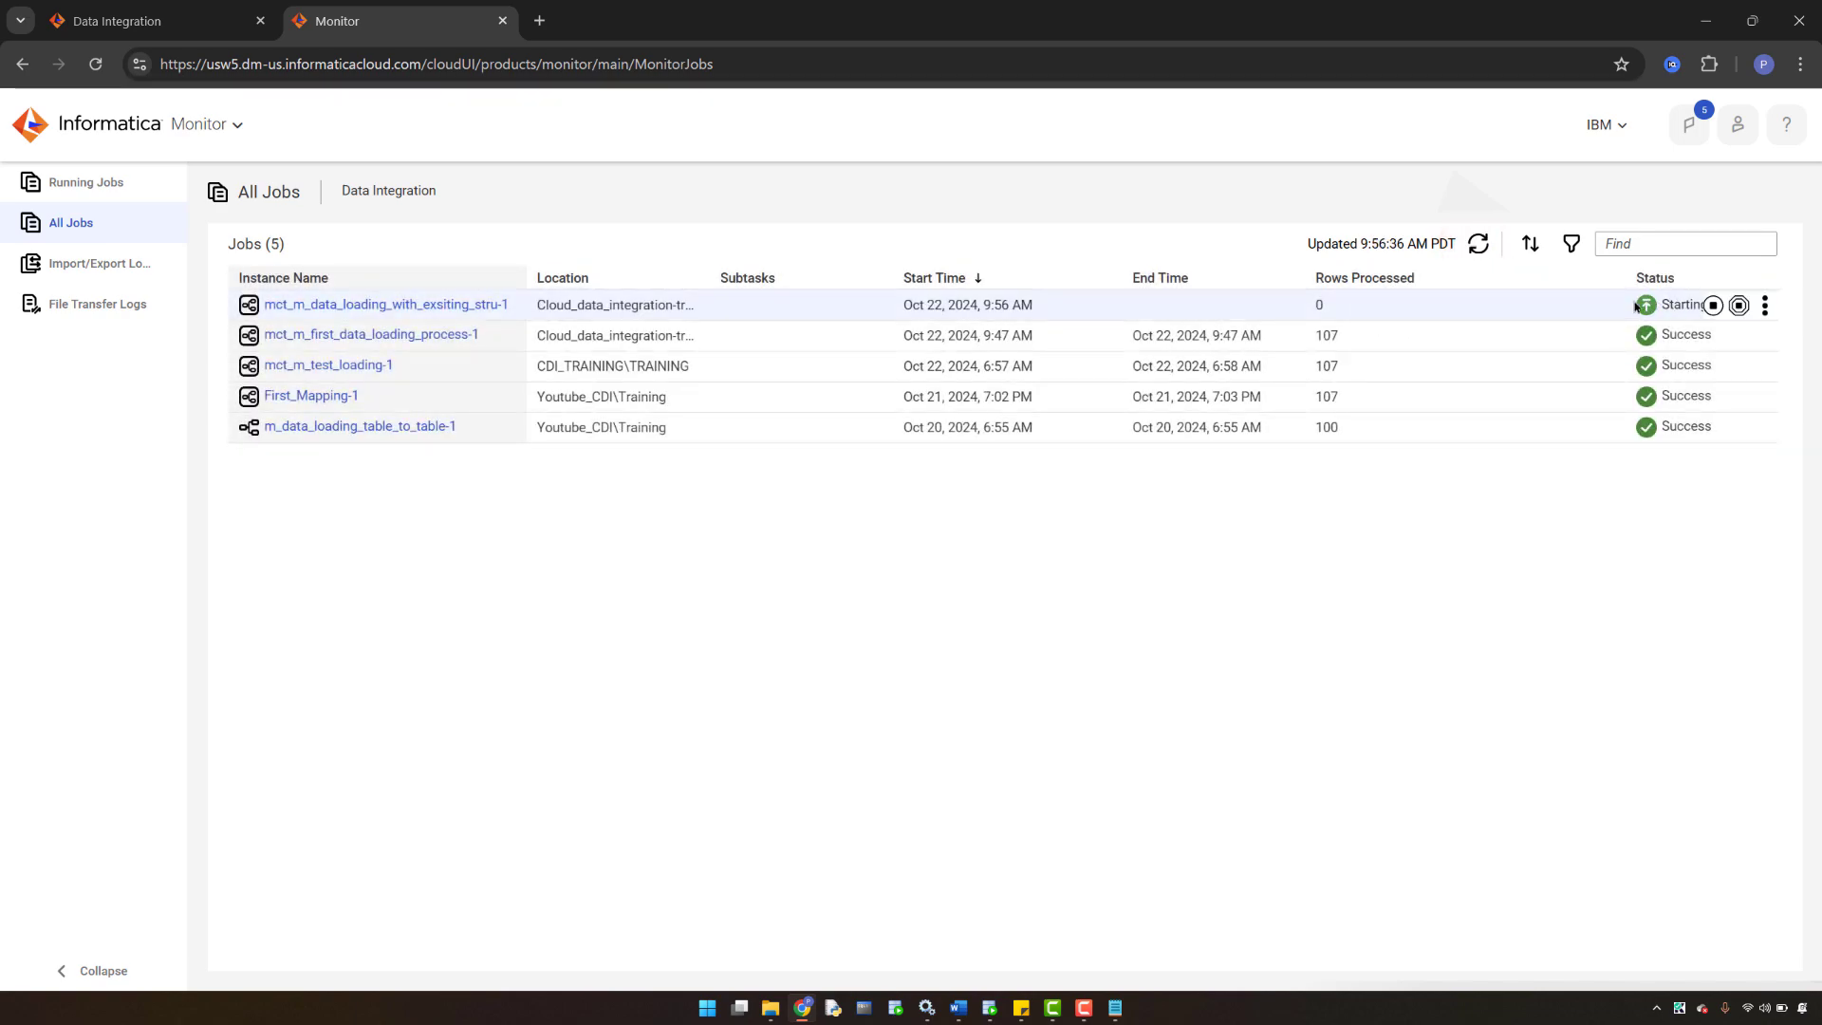
{"action": "left_click", "coordinate": [1478, 244]}
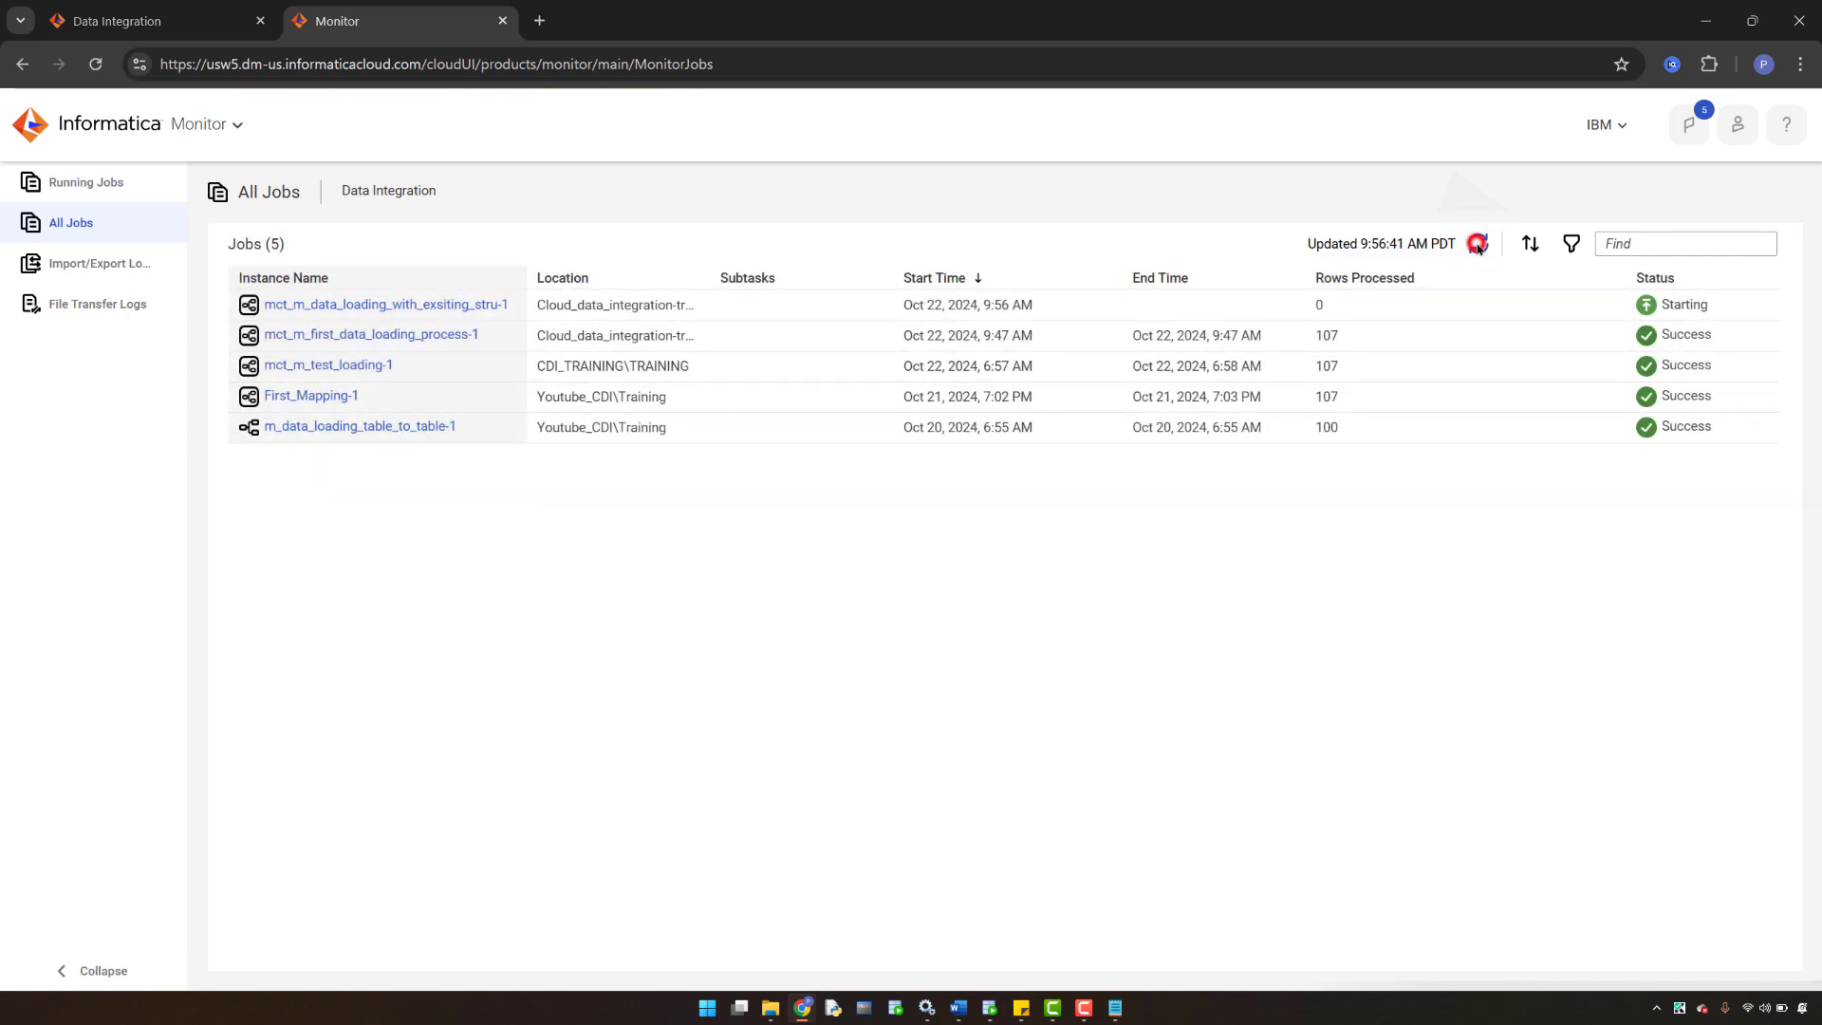
{"action": "left_click", "coordinate": [1477, 245]}
{"action": "left_click", "coordinate": [1477, 245]}
{"action": "left_click", "coordinate": [1476, 246]}
{"action": "left_click", "coordinate": [1476, 247]}
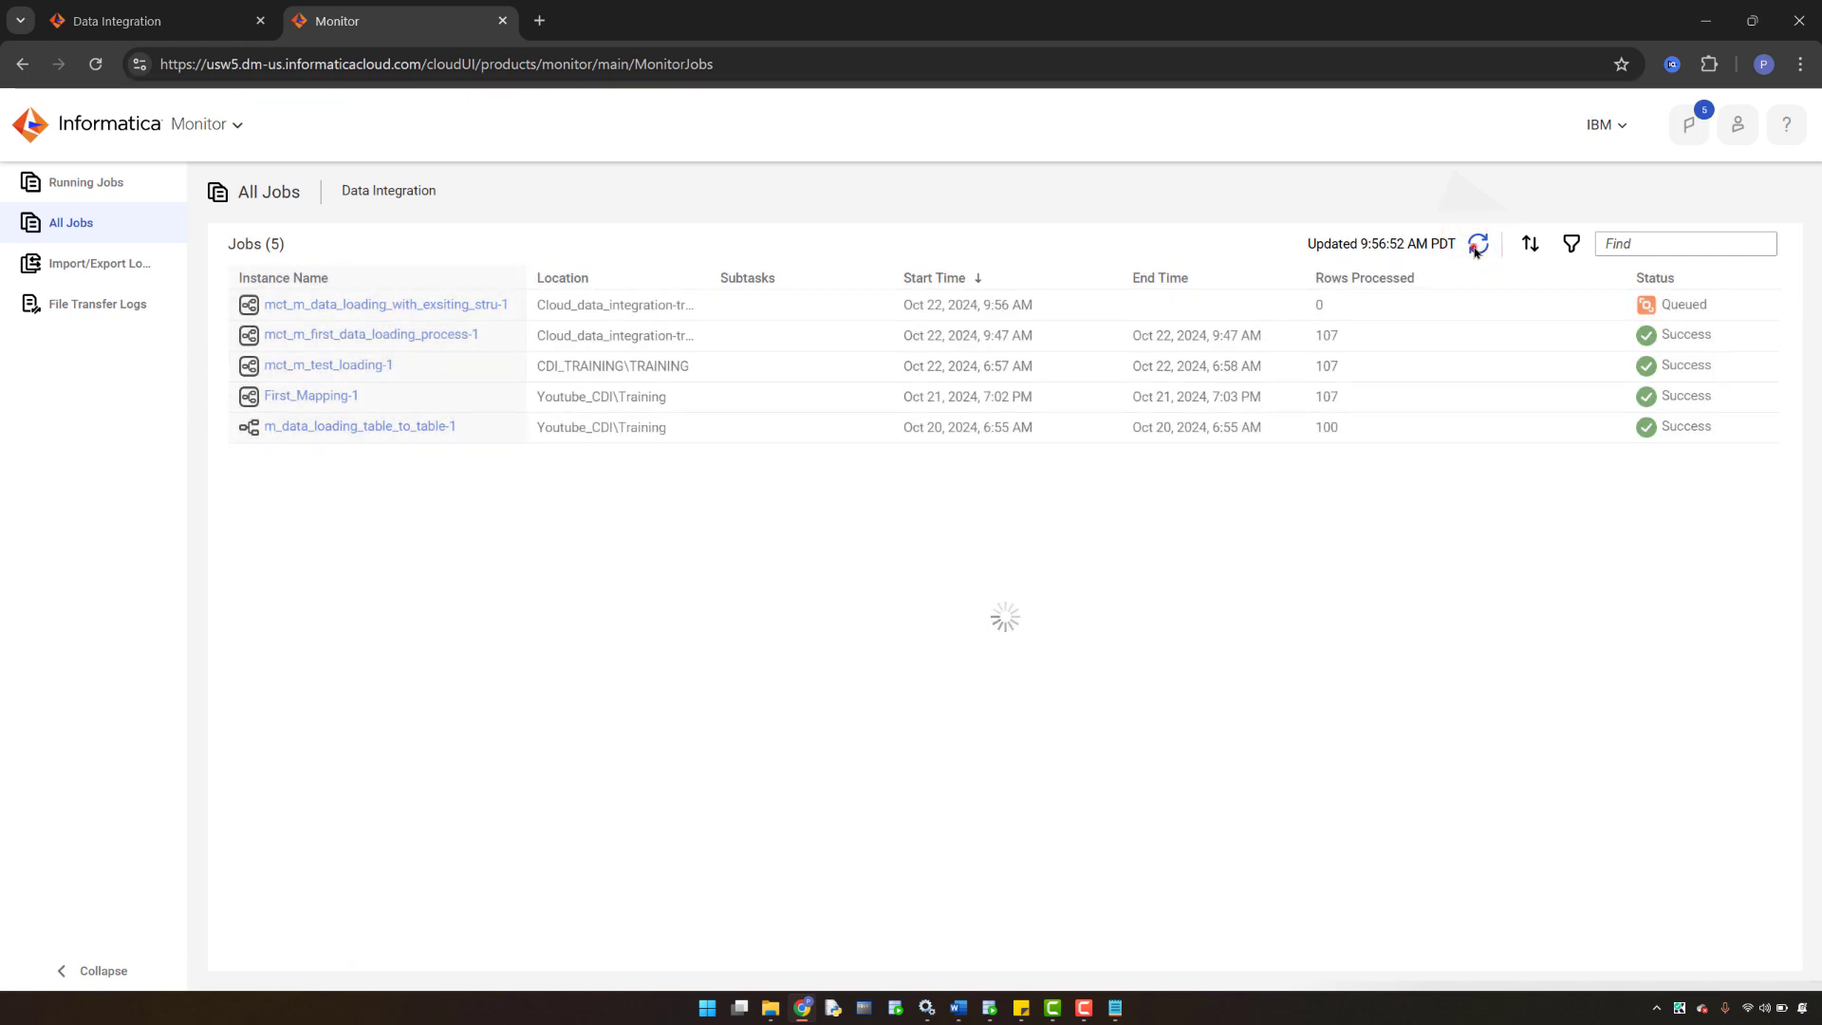
{"action": "left_click", "coordinate": [1475, 248]}
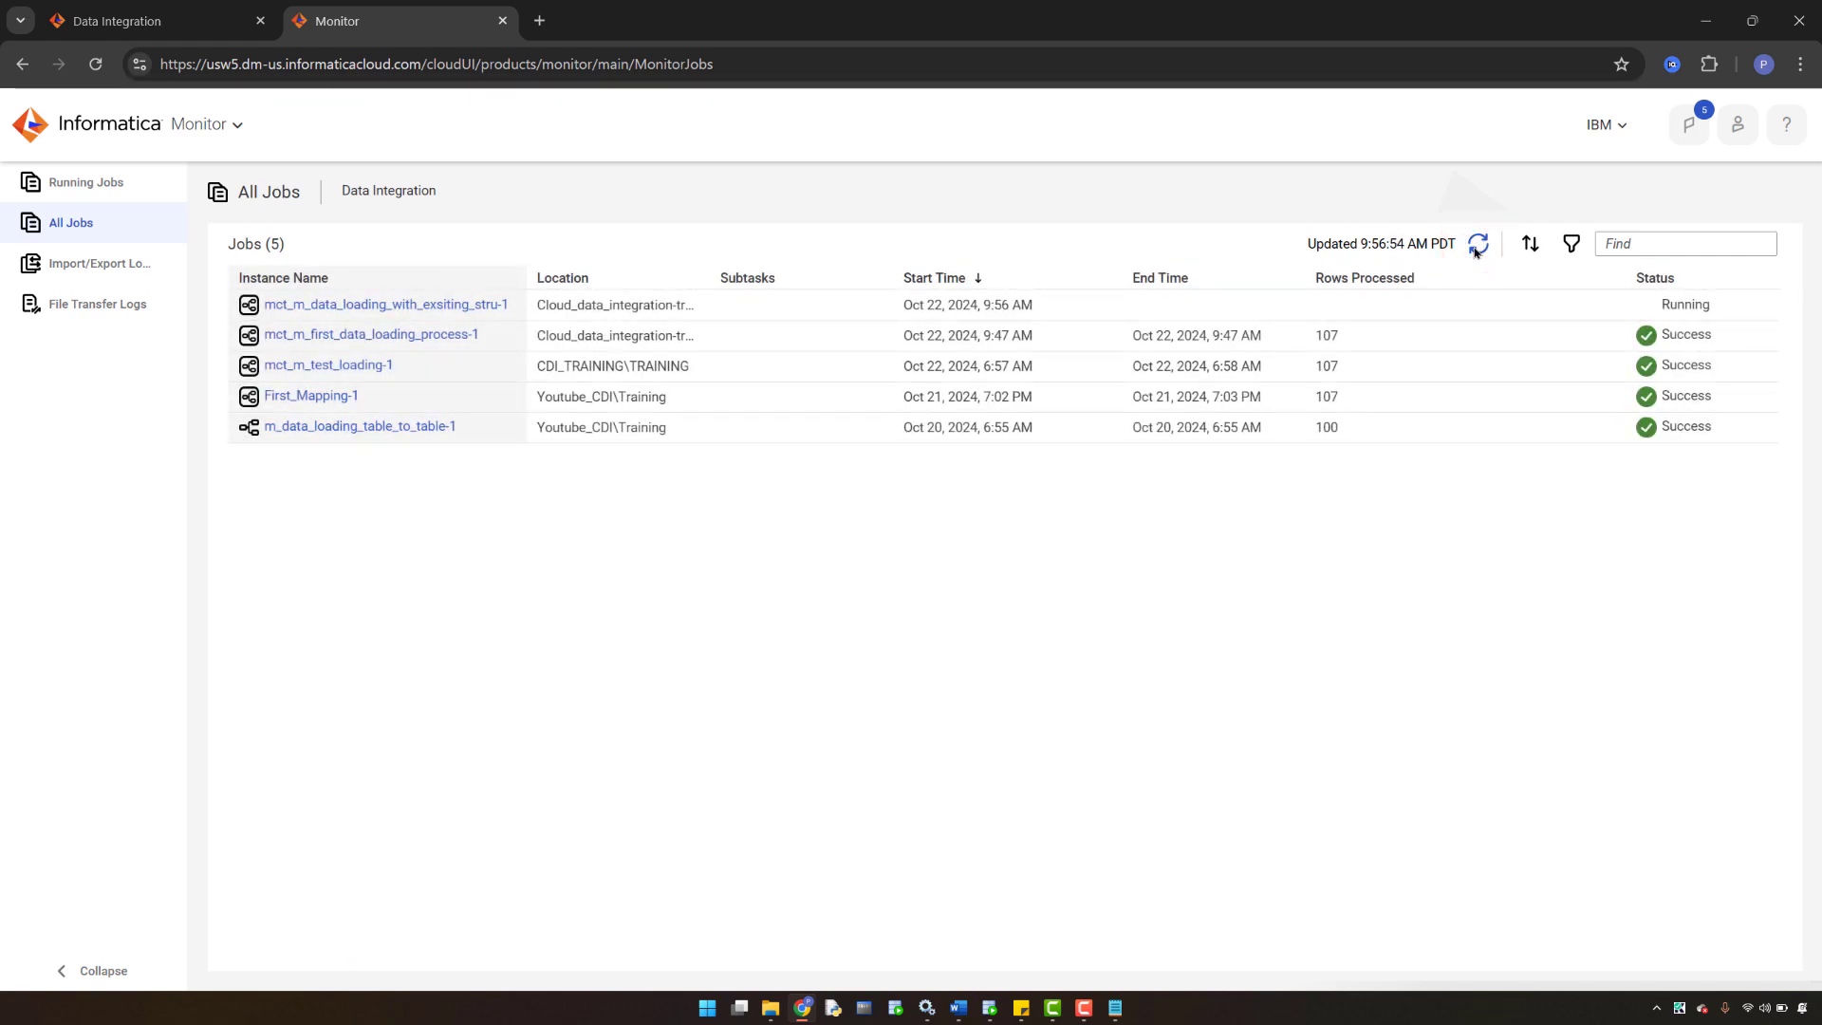
{"action": "left_click", "coordinate": [1475, 247]}
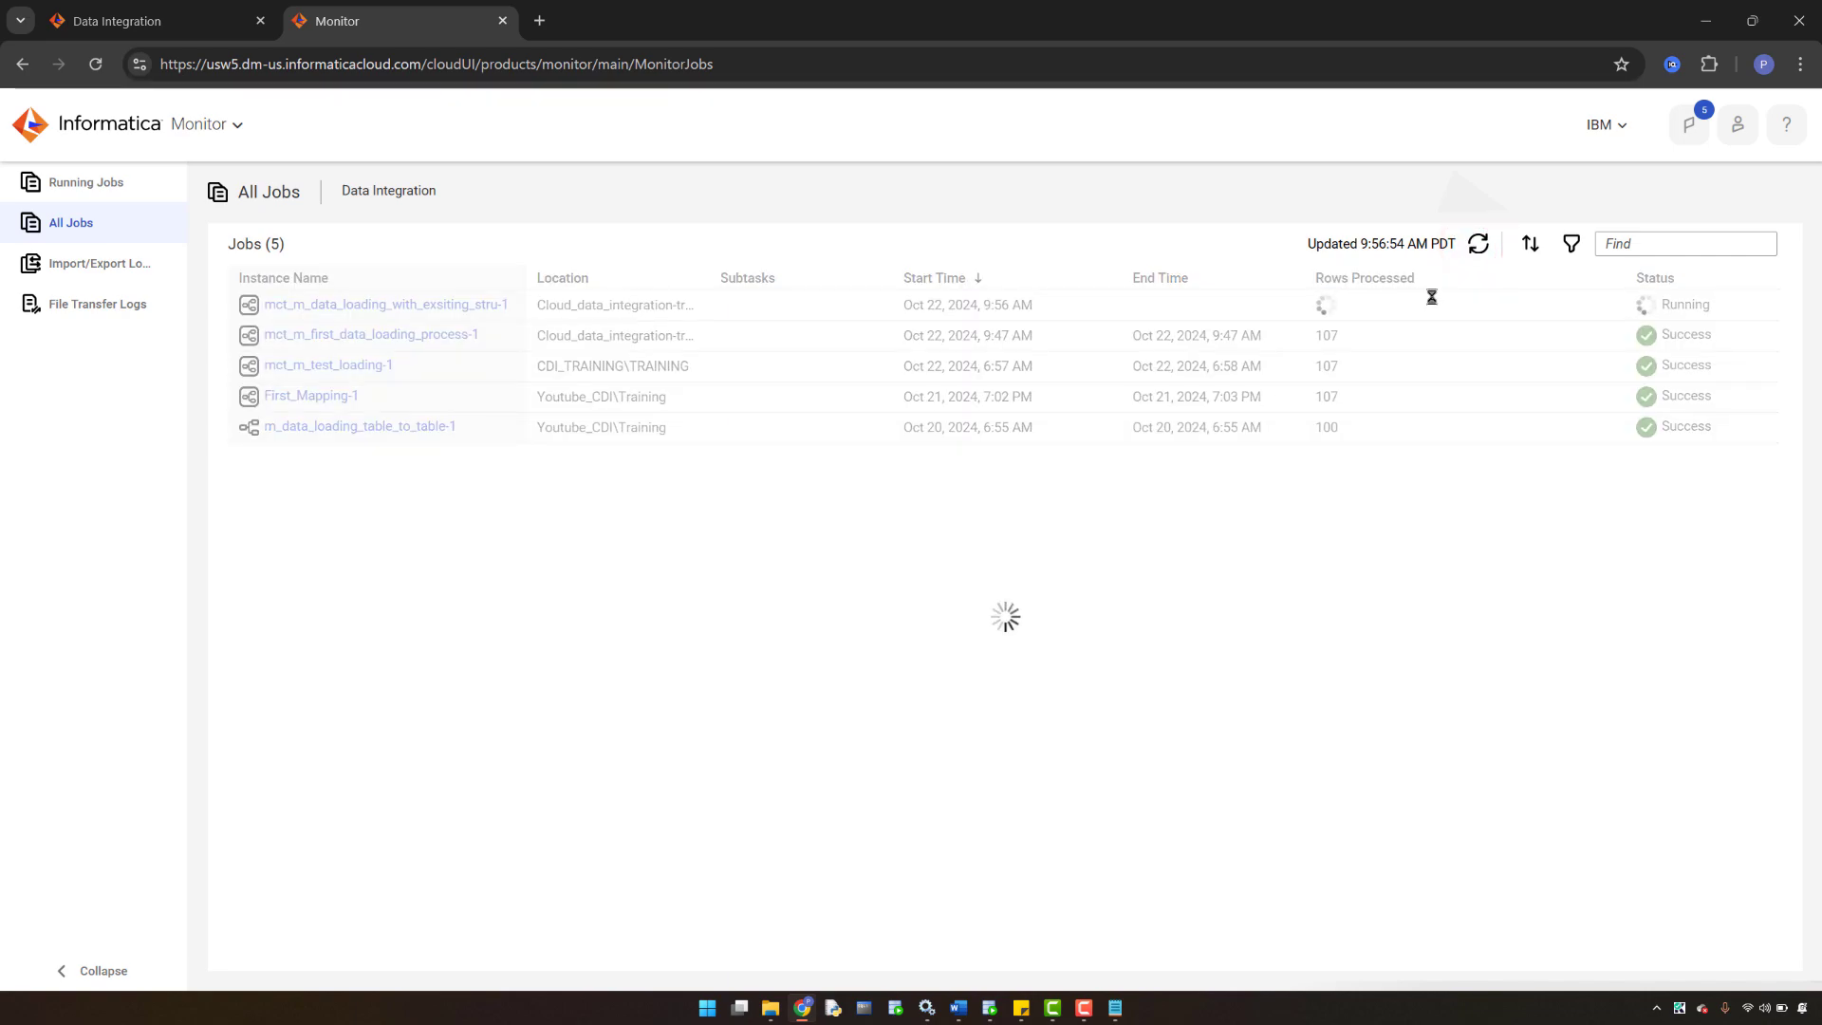
{"action": "left_click", "coordinate": [1481, 252]}
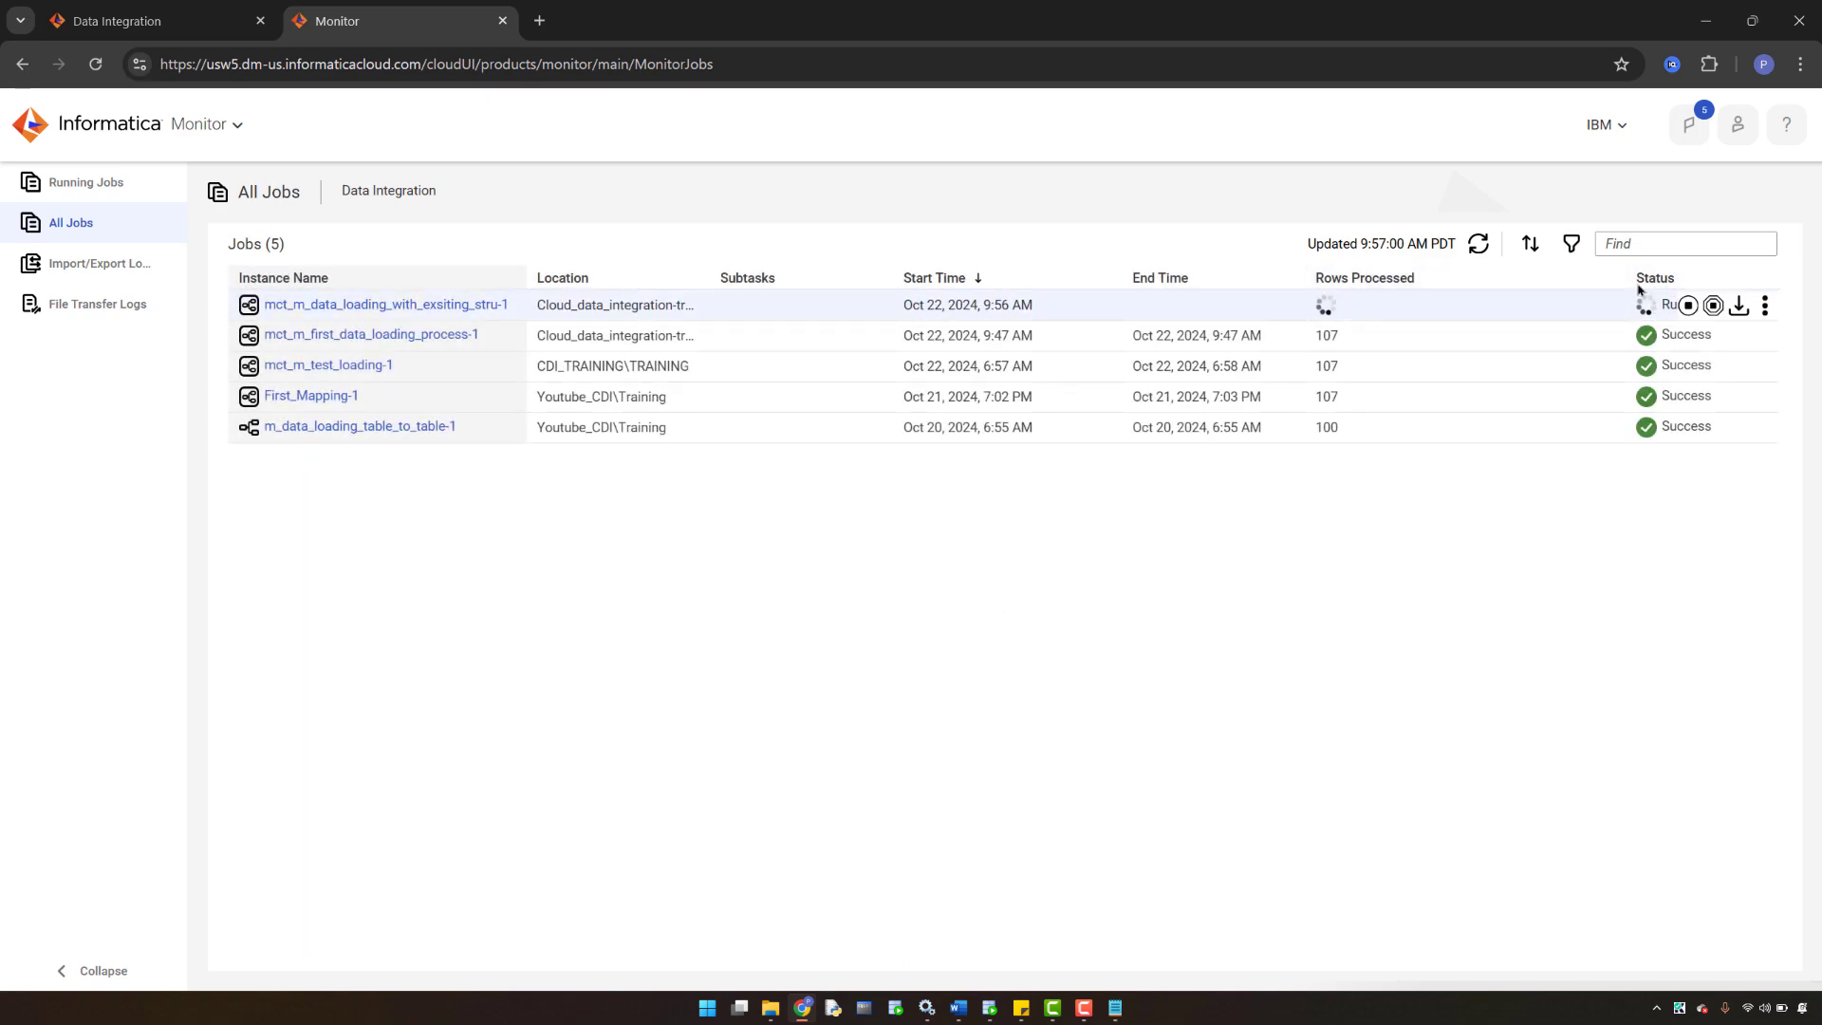
{"action": "left_click", "coordinate": [1481, 253]}
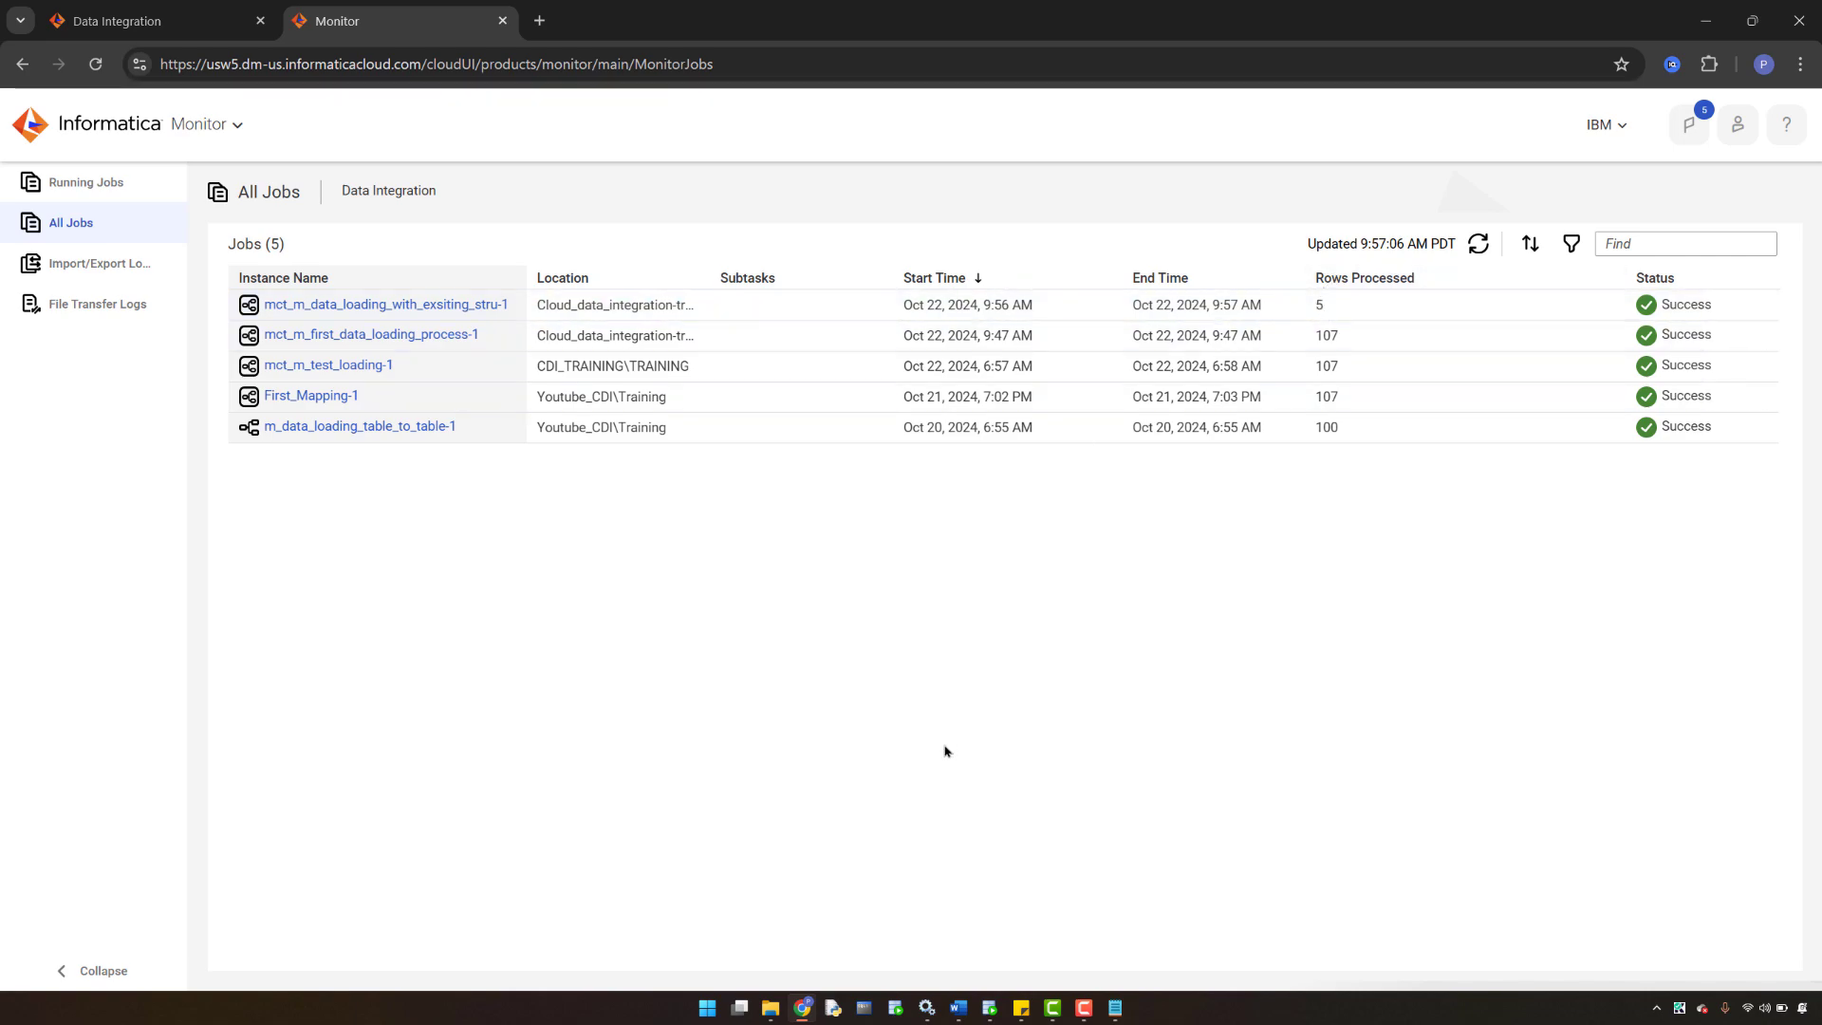
{"action": "left_click", "coordinate": [991, 1009]}
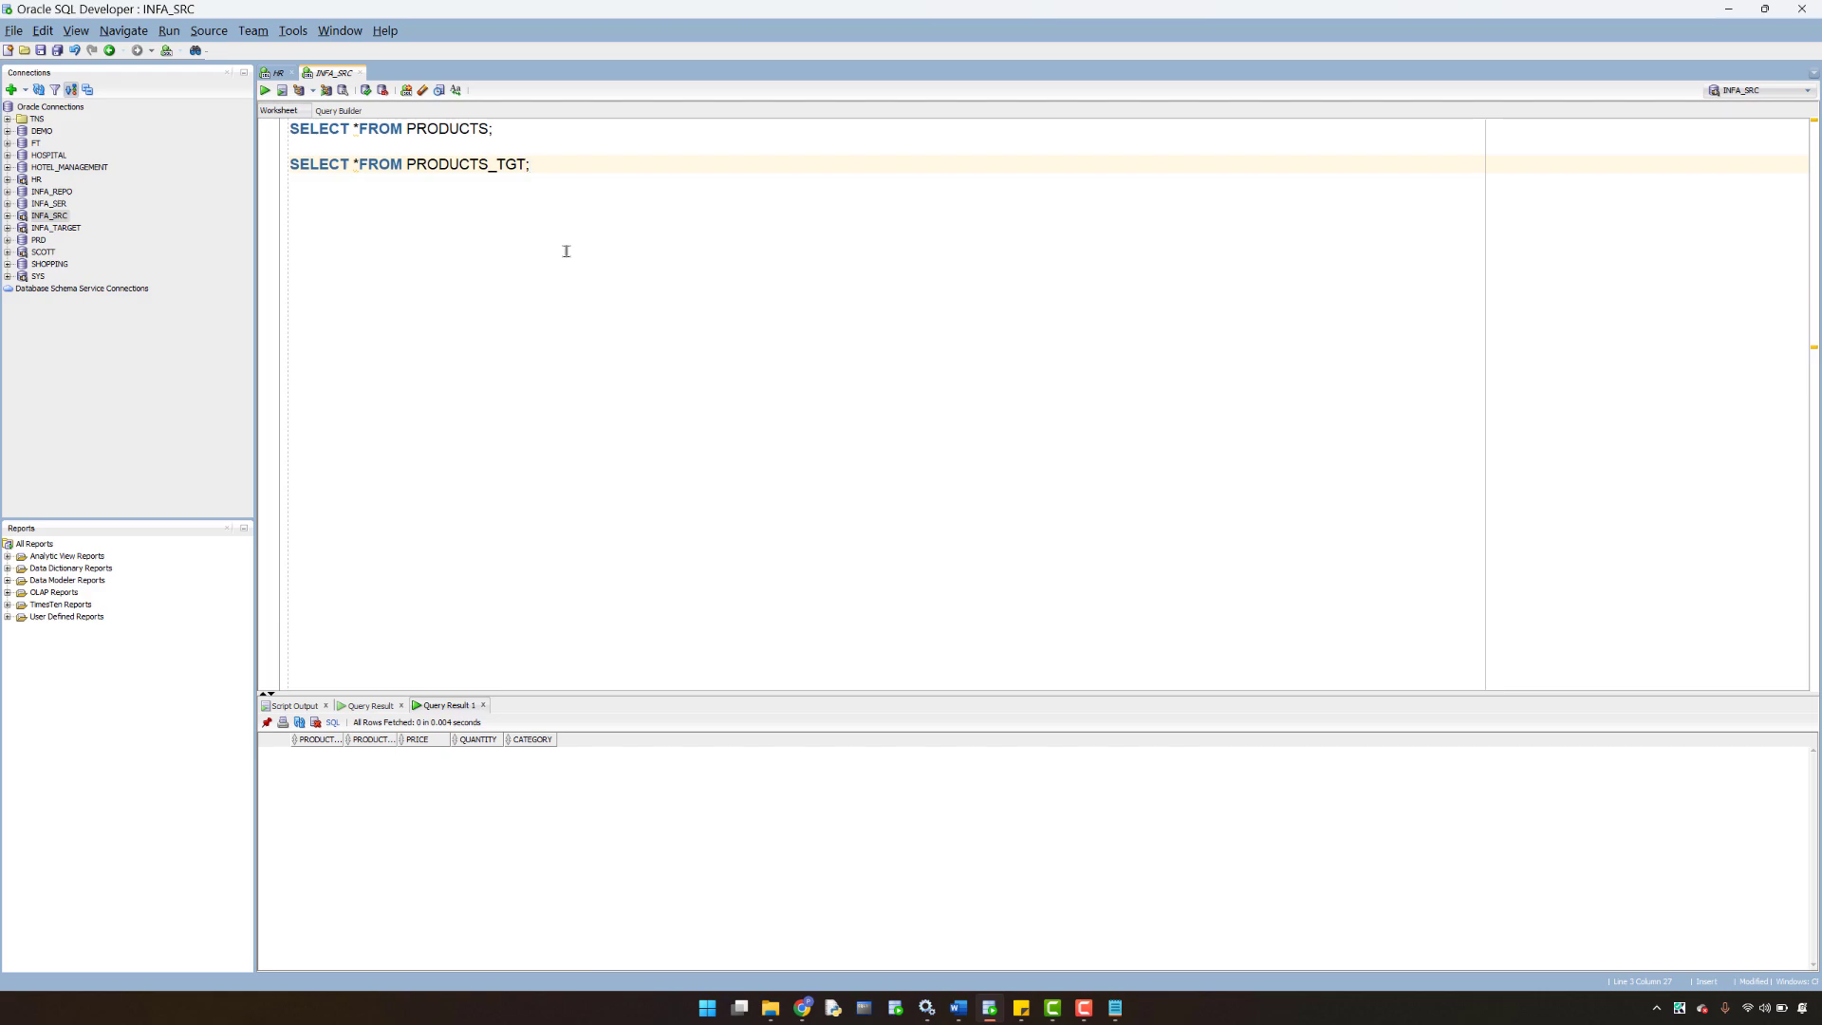
- Rerun SELECT * FROM PRODUCTS_TGT to see the 5 loaded rows (Laptop, Smartphone, Desk Chair...)
{"action": "key", "text": "ctrl+Return"}
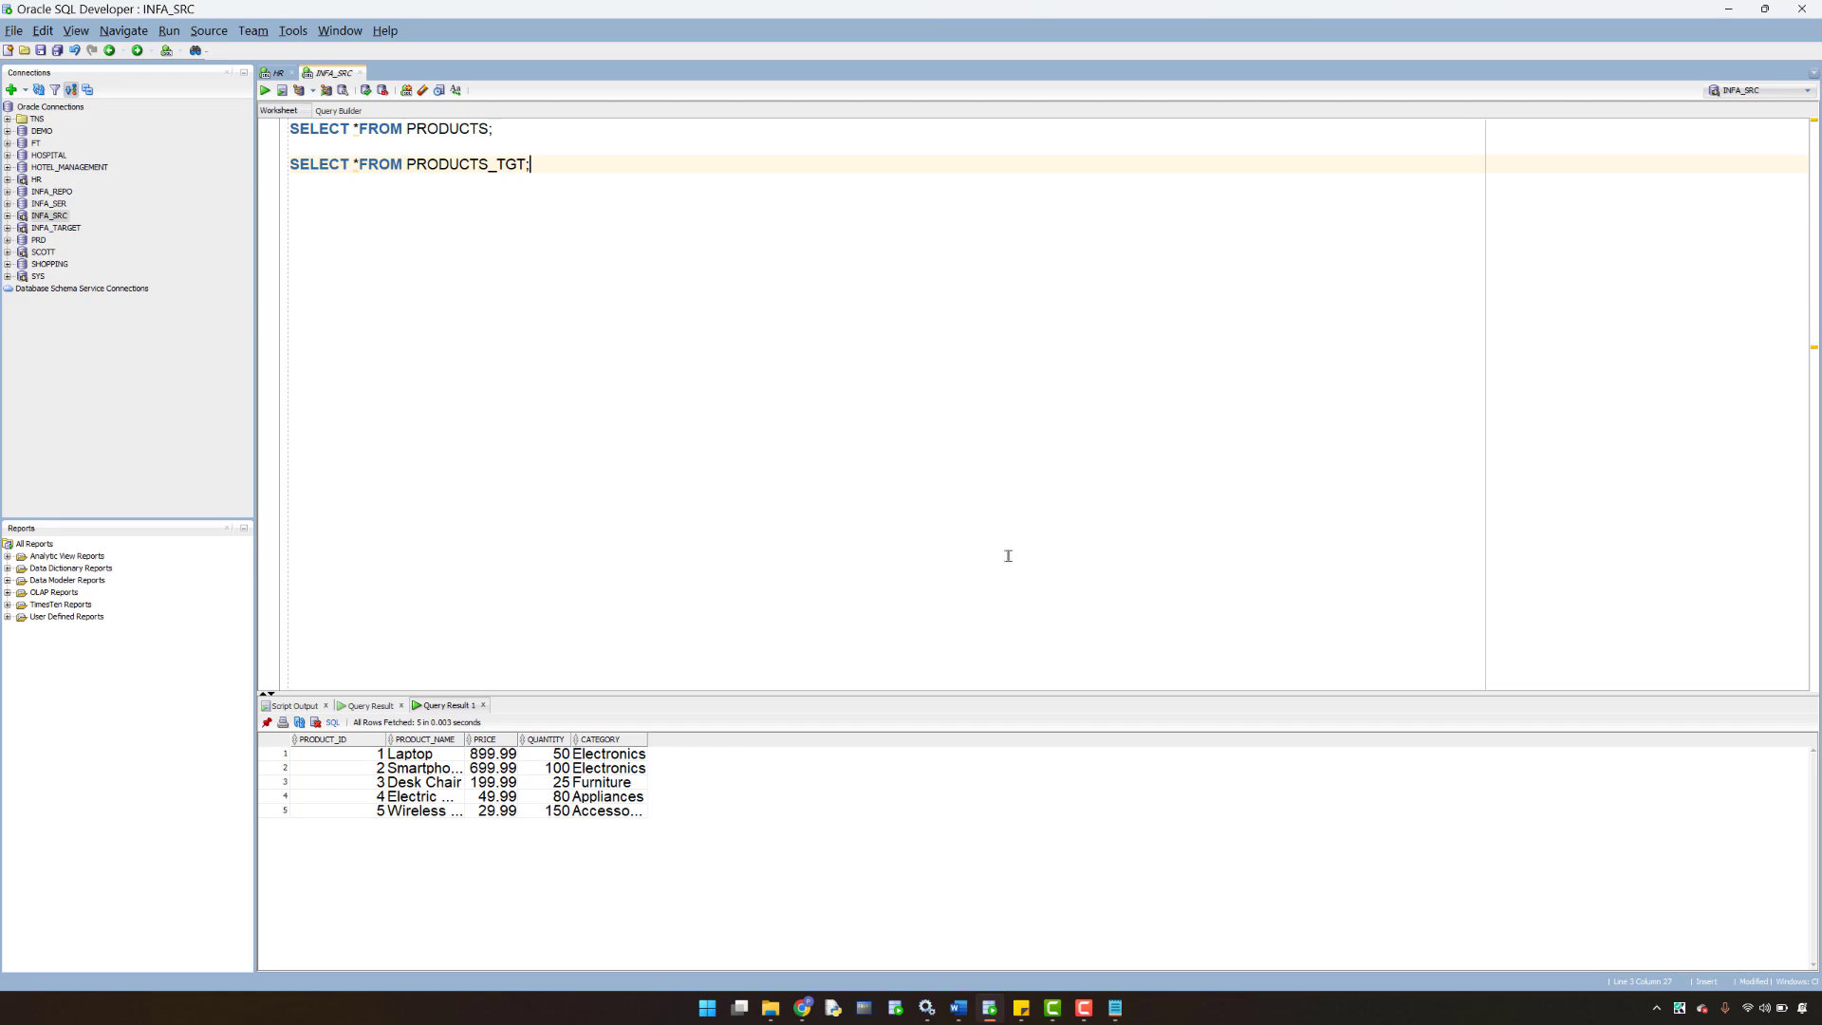
{"action": "left_click", "coordinate": [1084, 1007]}
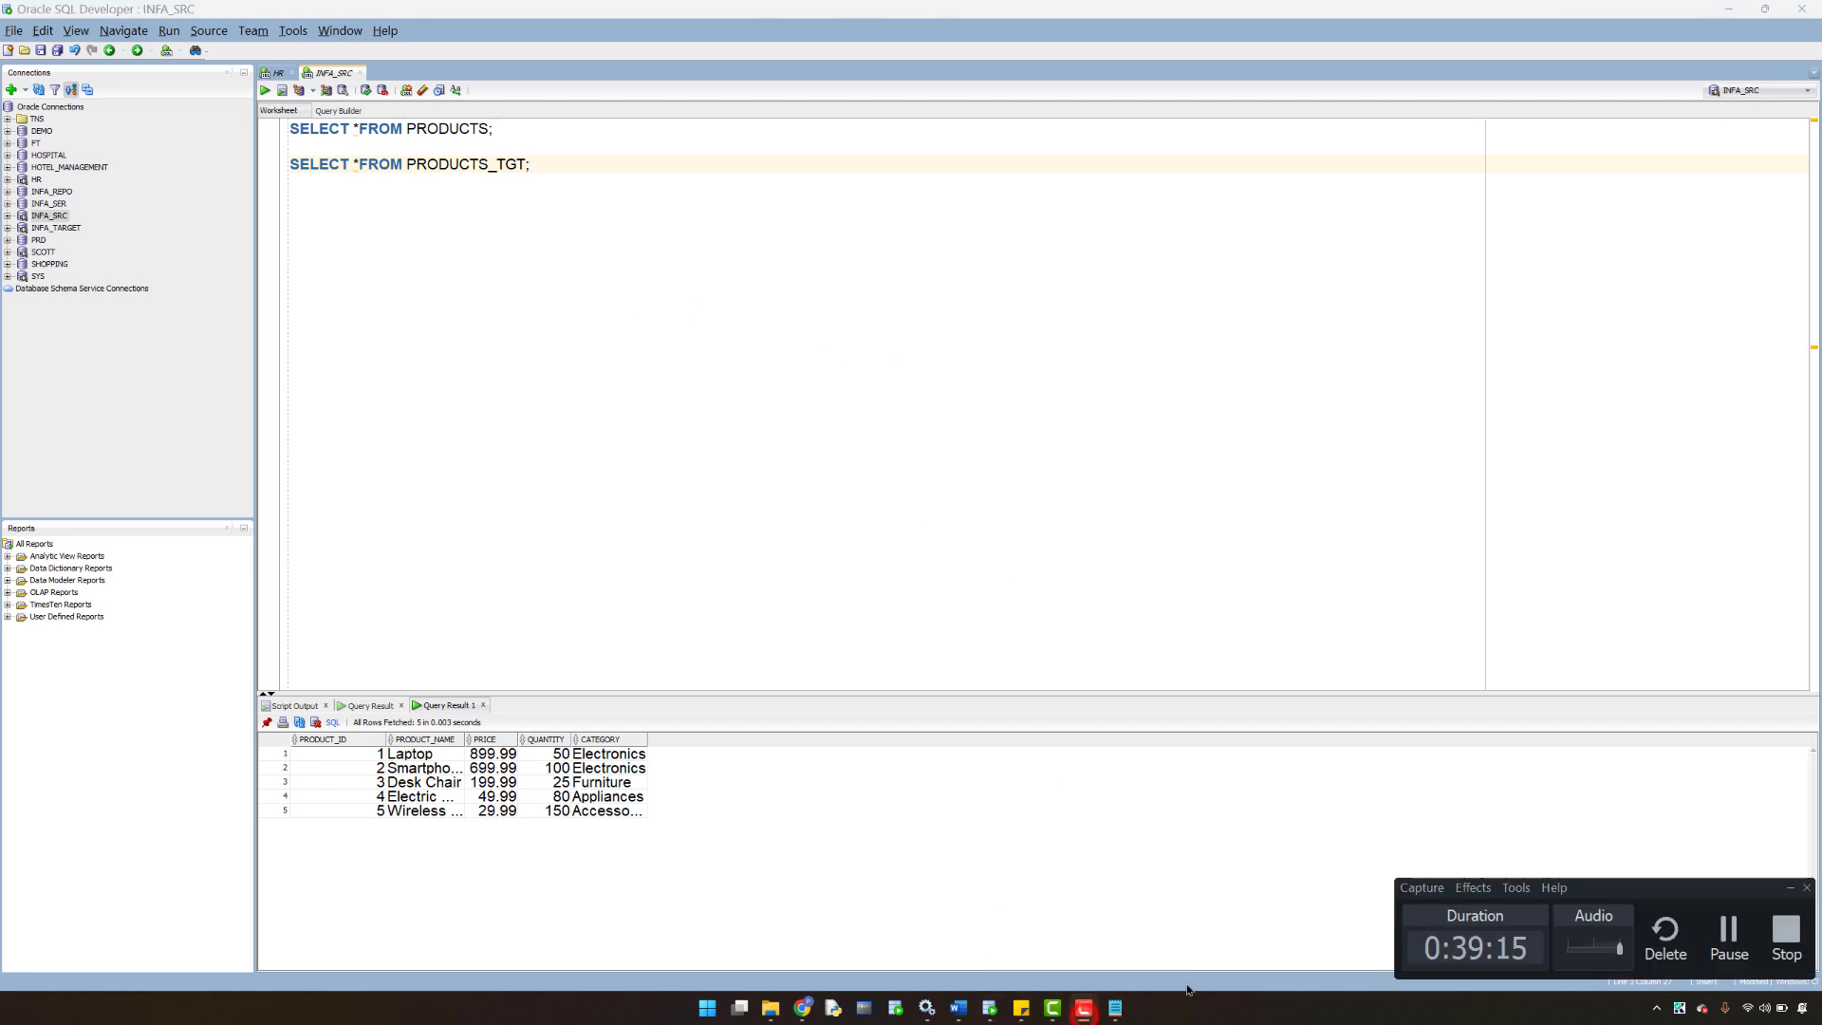